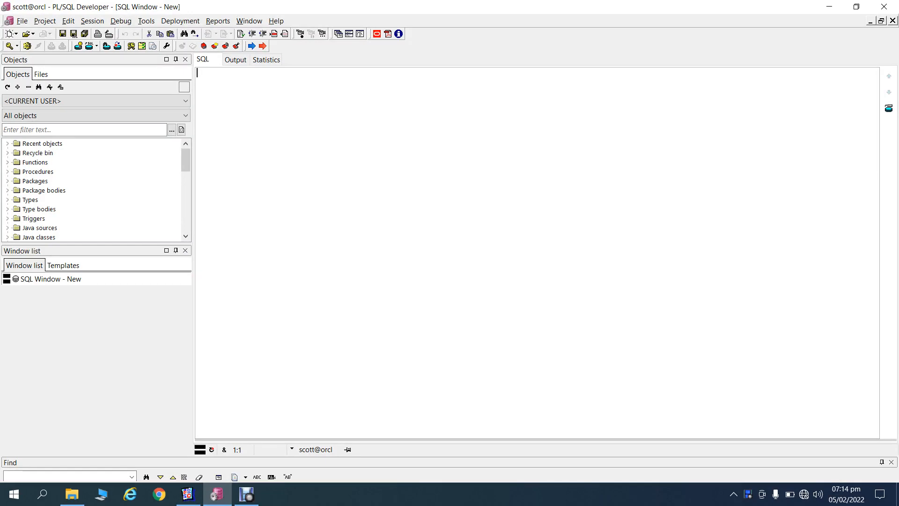
Recall the earlier query joining EMP_INFO and EMP_ATT, run it, and fetch all of its rows.
key(ctrl+e)
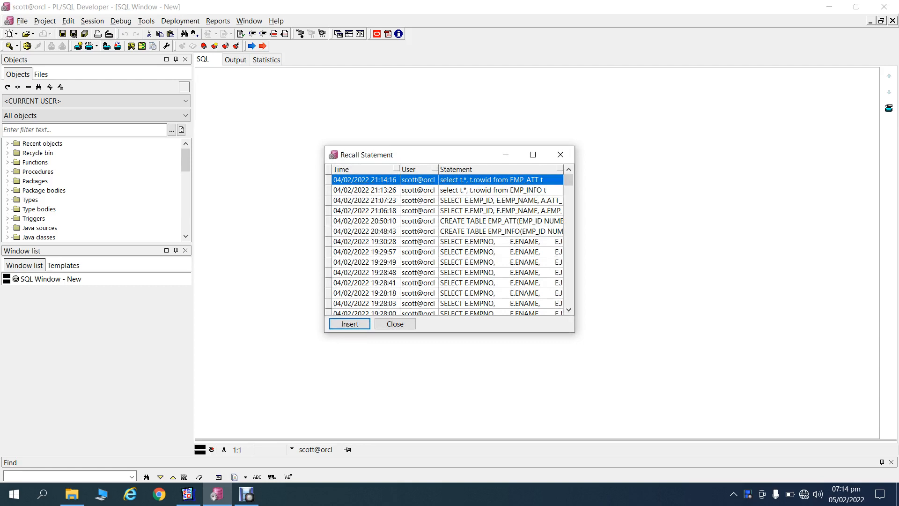
key(Down)
key(Down)
key(Return)
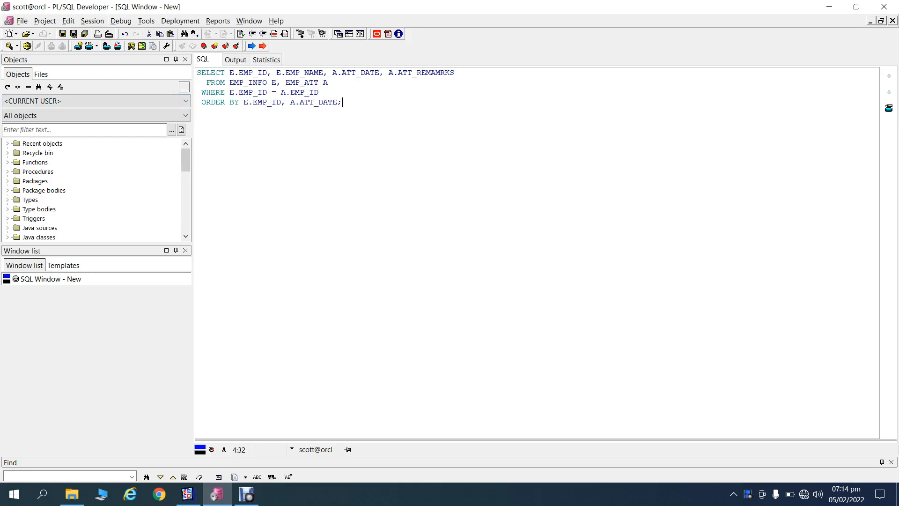
key(F8)
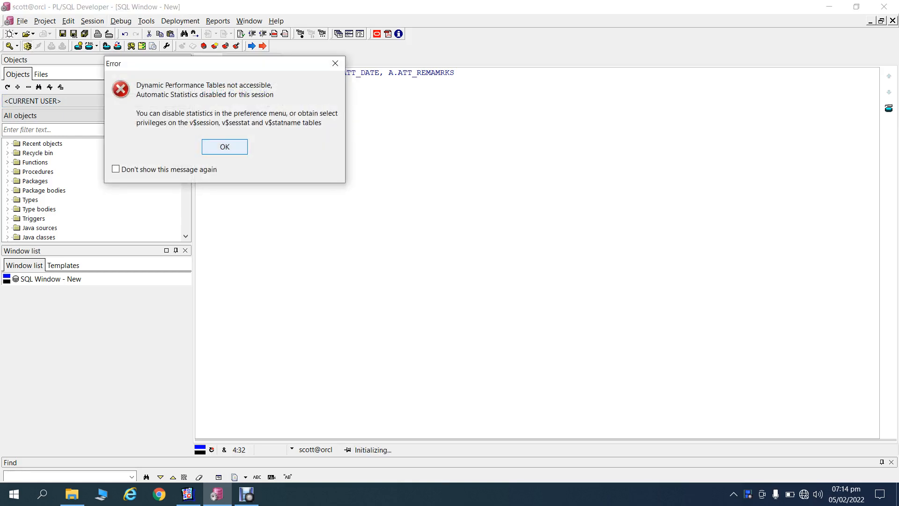
key(Return)
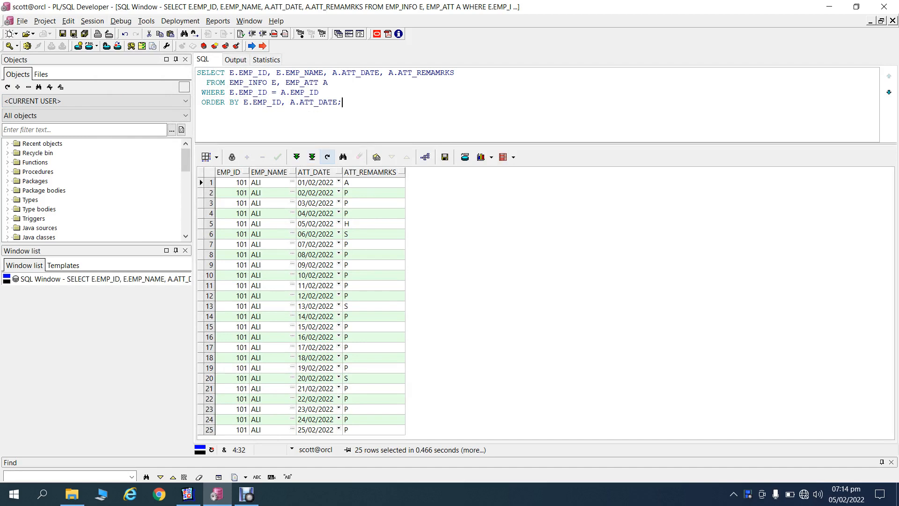
click(311, 157)
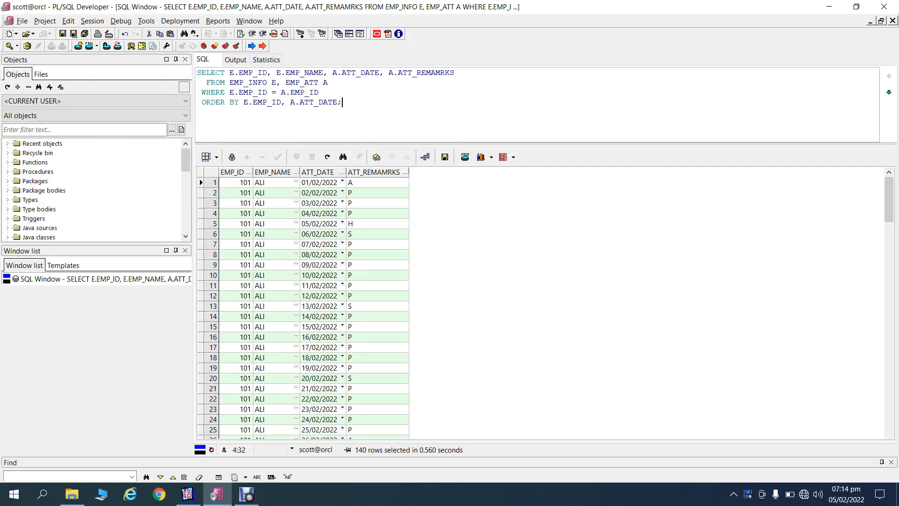
Add a DEPTCODE column of type NUMBER(4) to the EMP_INFO table, apply the change and close the table editor.
right_click(249, 82)
key(Escape)
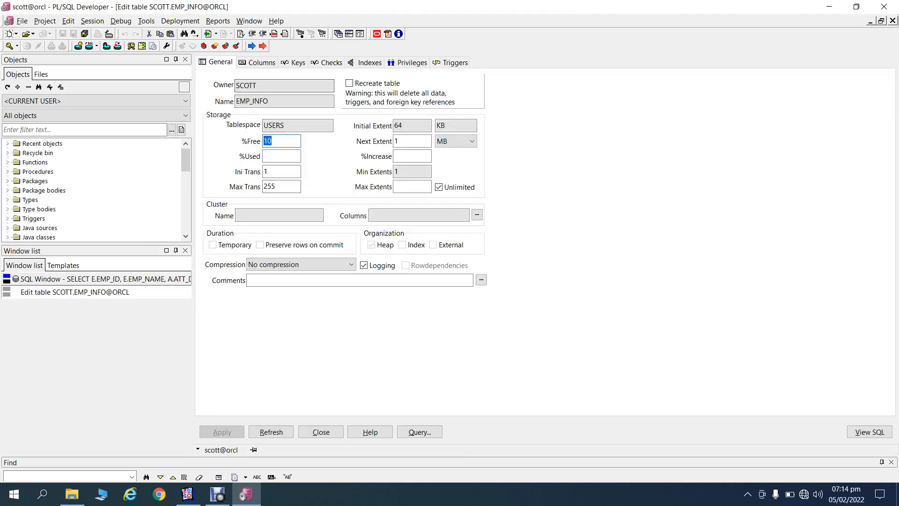
click(257, 63)
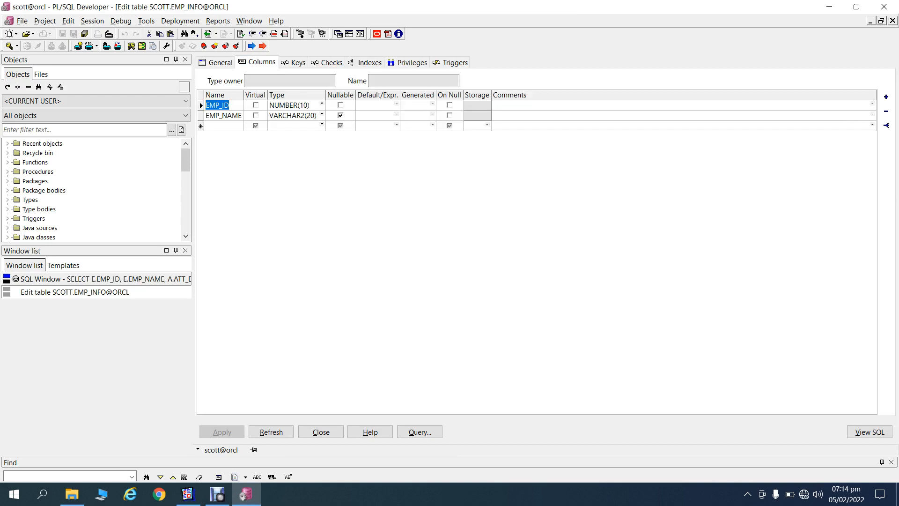
click(224, 125)
text(DEP)
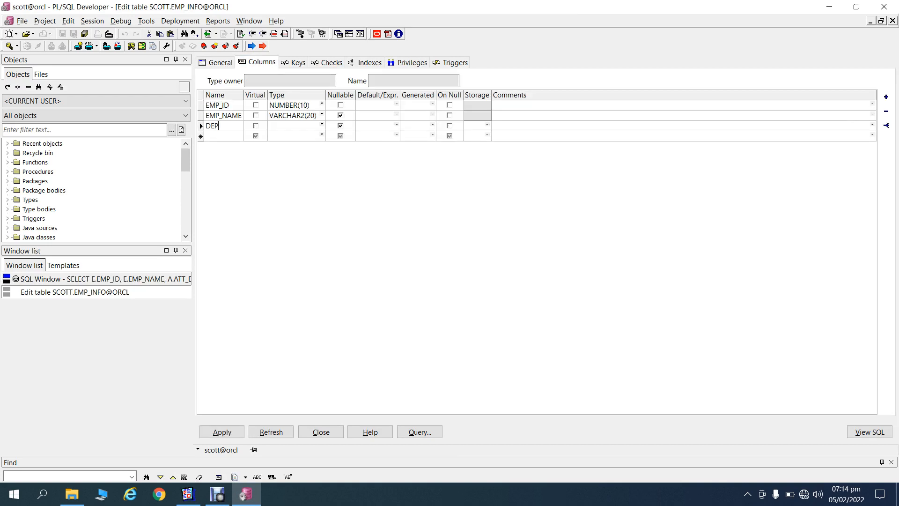
text(TCODE)
key(Tab)
key(Tab)
text(number(4)
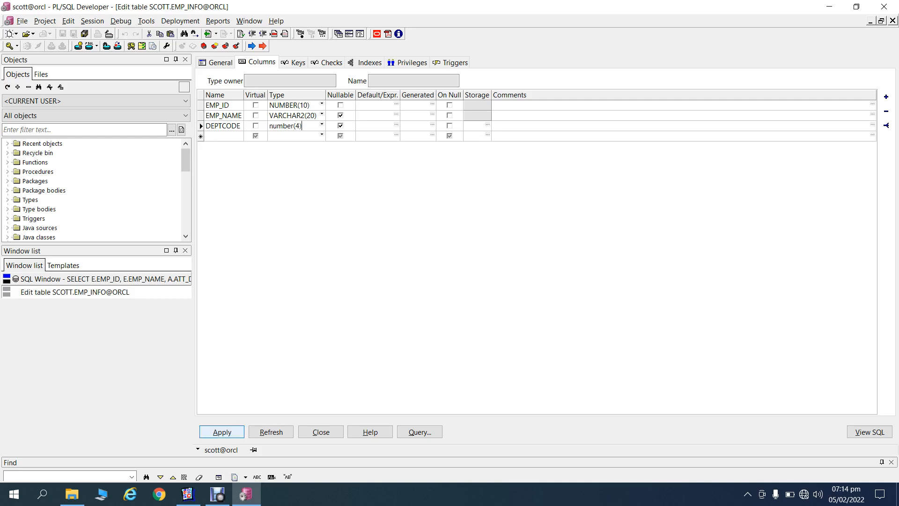
click(222, 432)
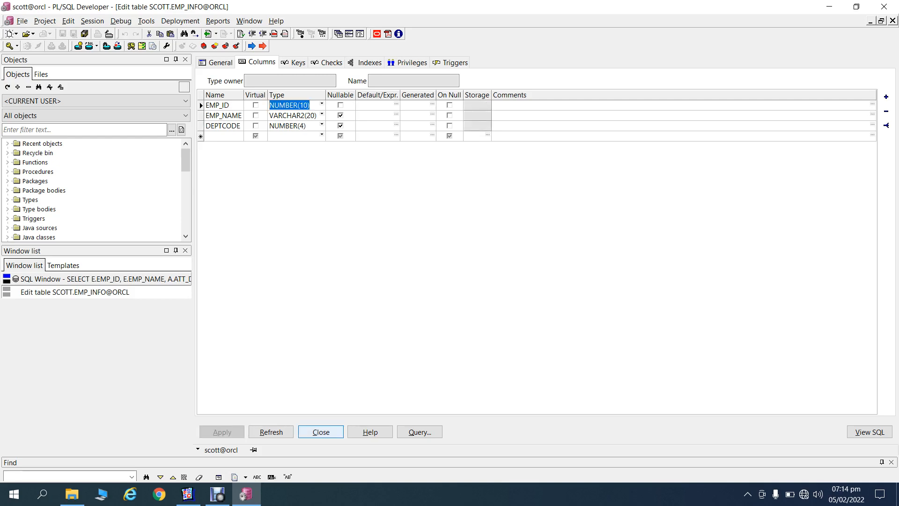
click(321, 432)
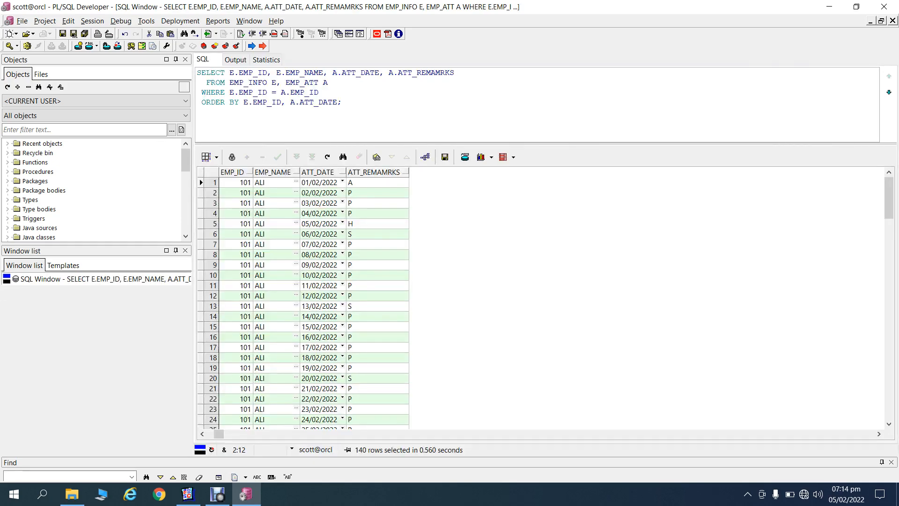
Open the EMP_INFO data for editing, and copy the full creation SQL from the table's definition.
right_click(249, 82)
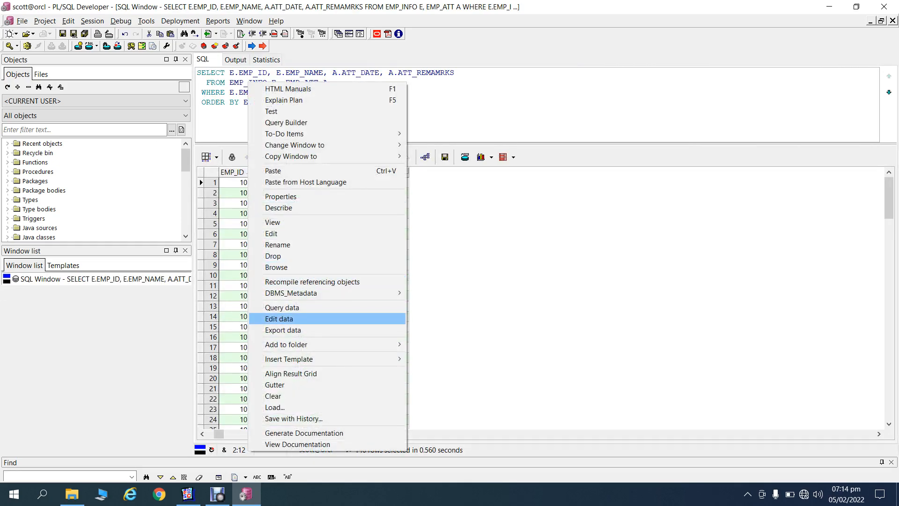
click(279, 318)
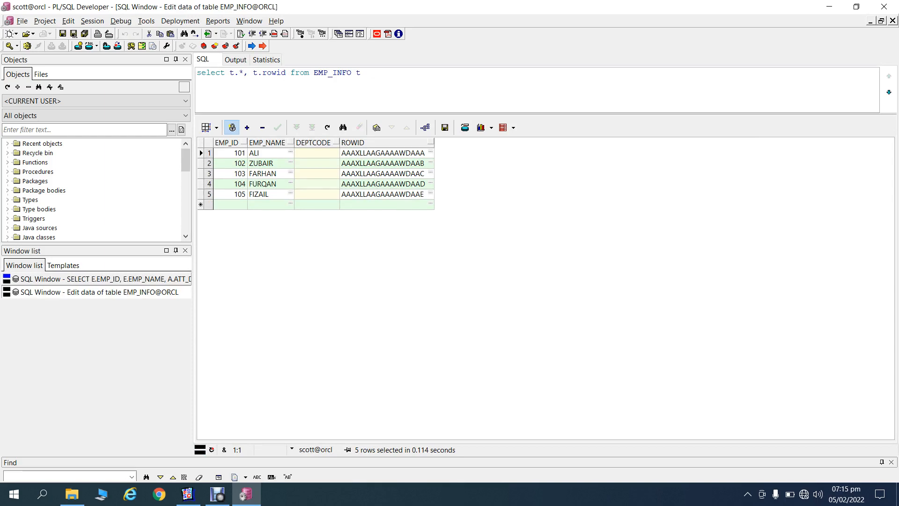
right_click(328, 72)
click(356, 211)
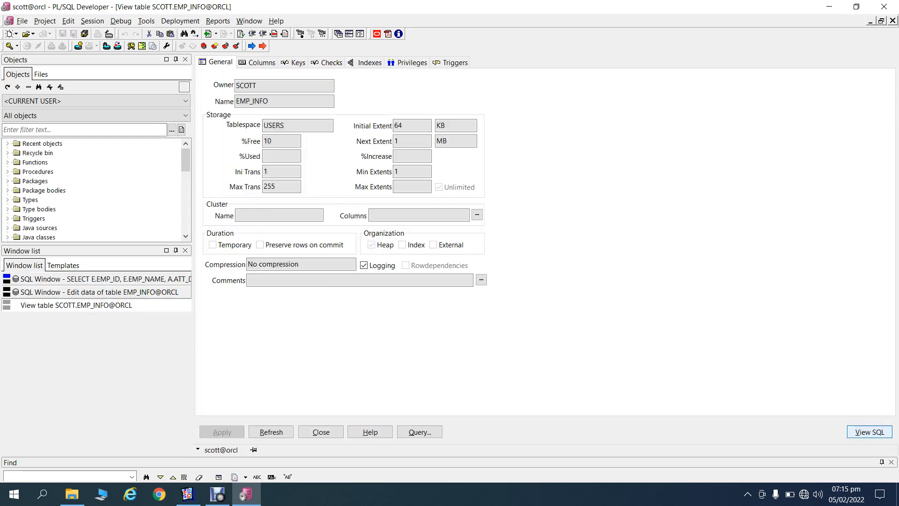
click(869, 432)
key(ctrl+a)
key(ctrl+c)
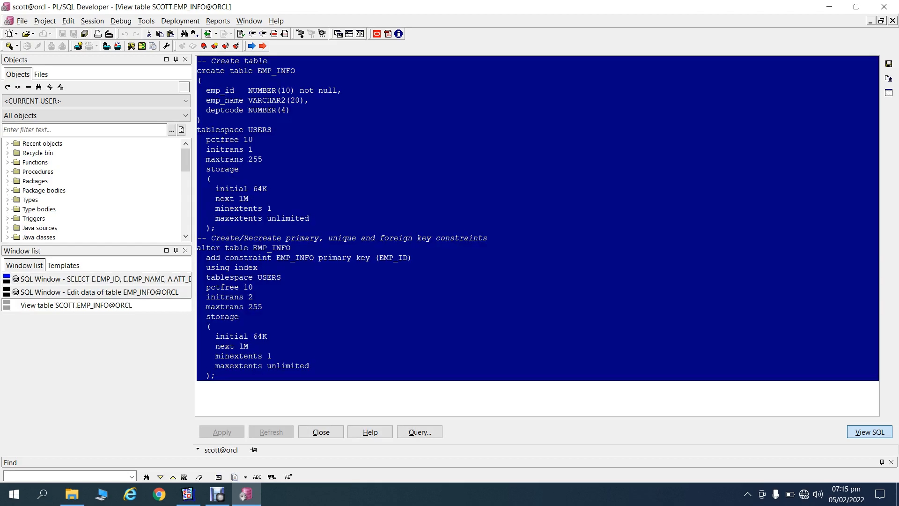
click(321, 432)
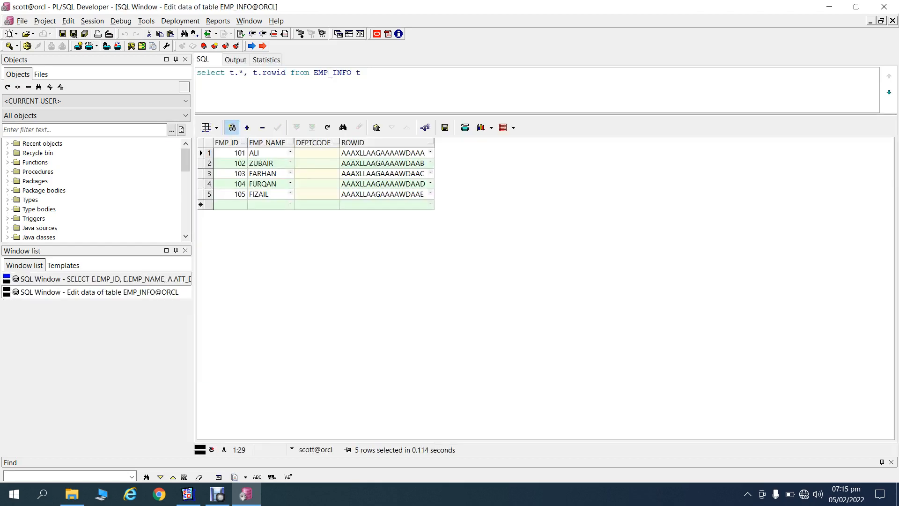
Paste the copied script into a new SQL window and change the table name in the create statement to DEPT_INFO.
click(10, 34)
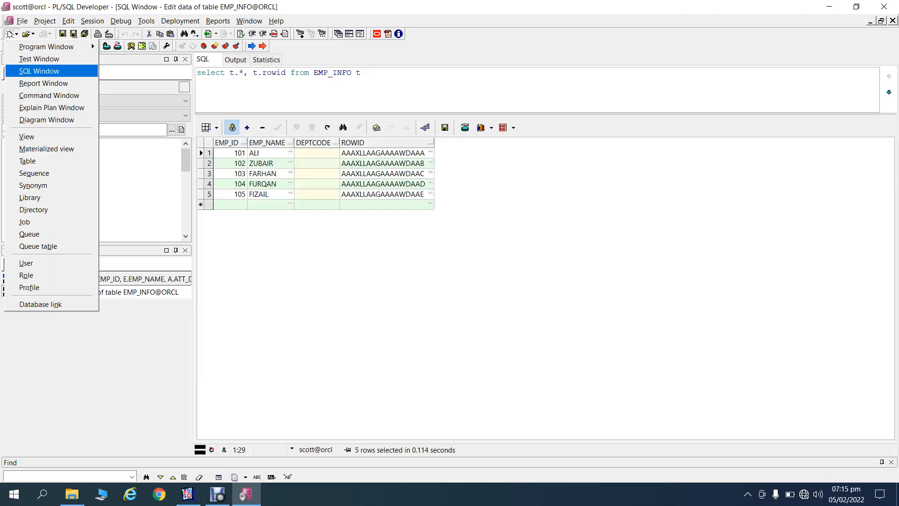
click(28, 70)
key(ctrl+v)
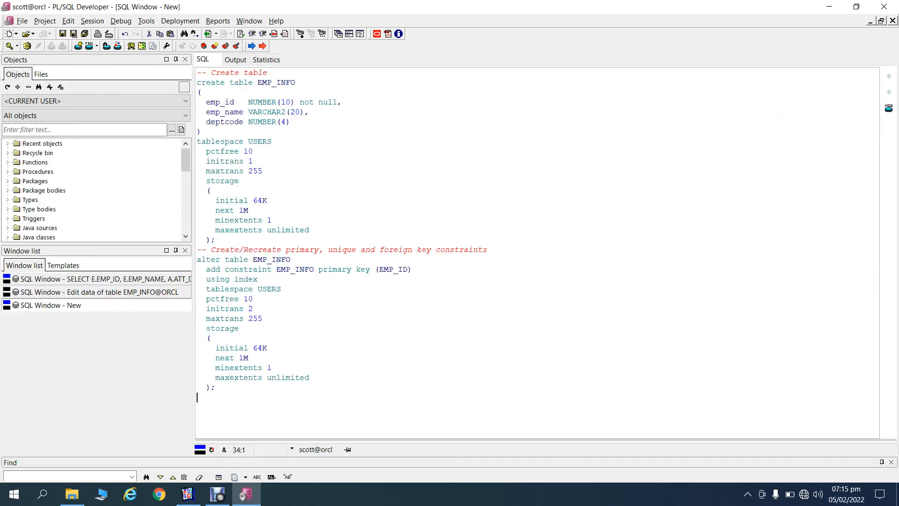
click(272, 82)
key(BackSpace)
key(BackSpace)
key(BackSpace)
text(DEPT)
Change the first column in the create statement to deptcode with type NUMBER(4).
click(234, 102)
key(BackSpace)
key(BackSpace)
key(BackSpace)
key(BackSpace)
key(BackSpace)
key(BackSpace)
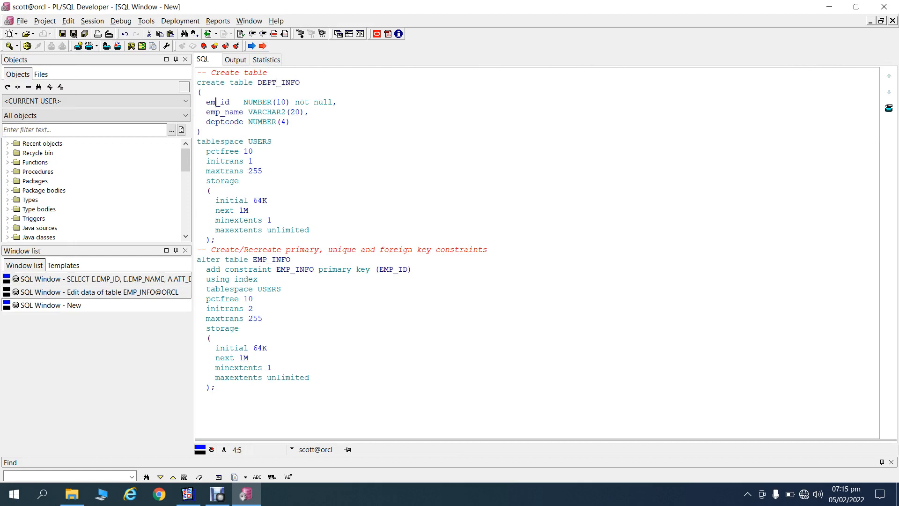
text(deptcode)
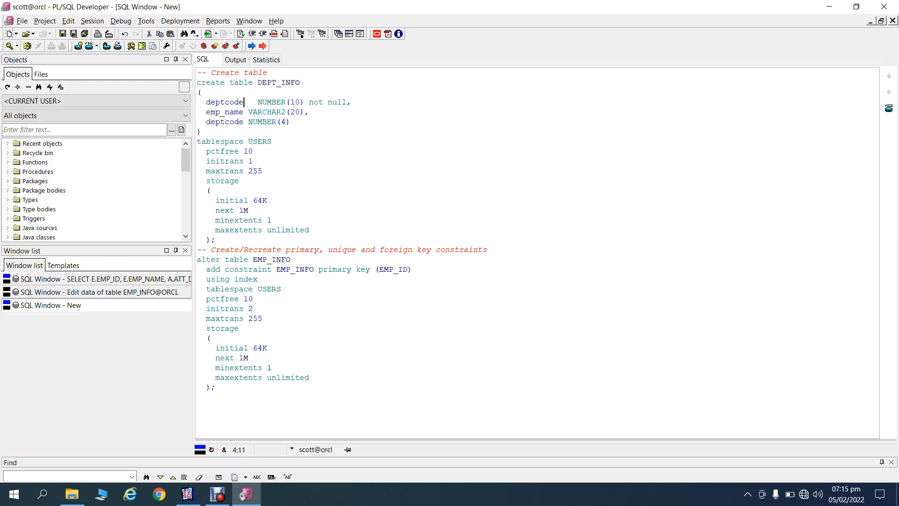
key(Right)
key(Right)
key(Right)
key(Right)
key(Right)
key(BackSpace)
key(BackSpace)
text(4)
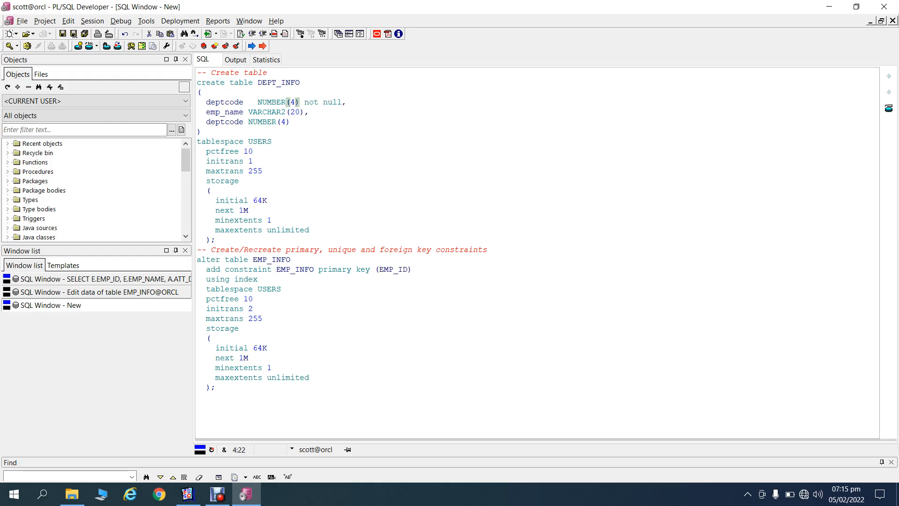
Rename the second column in the create statement to deptname.
key(Down)
key(Left)
key(Left)
key(Left)
key(Left)
key(Left)
key(Left)
key(Left)
key(BackSpace)
key(BackSpace)
key(BackSpace)
key(BackSpace)
text(dep)
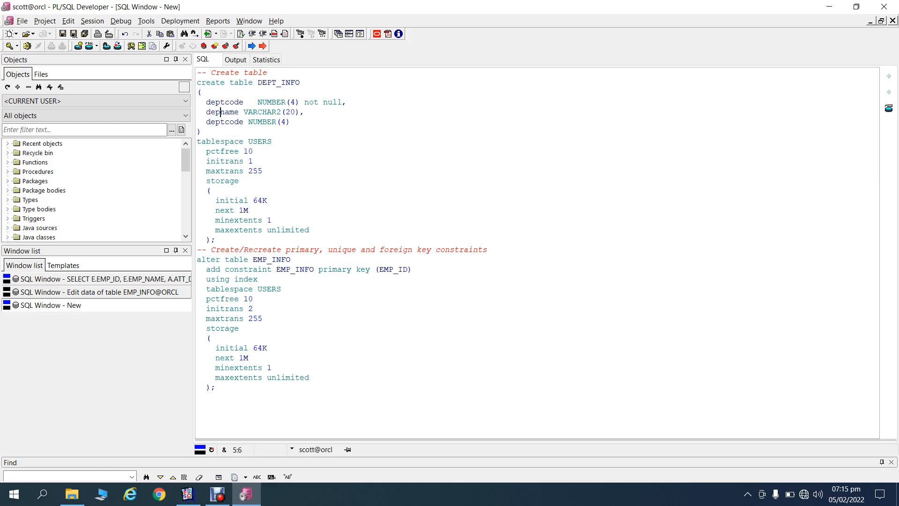
text(t)
Remove the duplicate deptcode line and the comma before it, and execute only the CREATE TABLE DEPT_INFO part up to its closing parenthesis.
drag(291, 121, 197, 112)
key(shift+End)
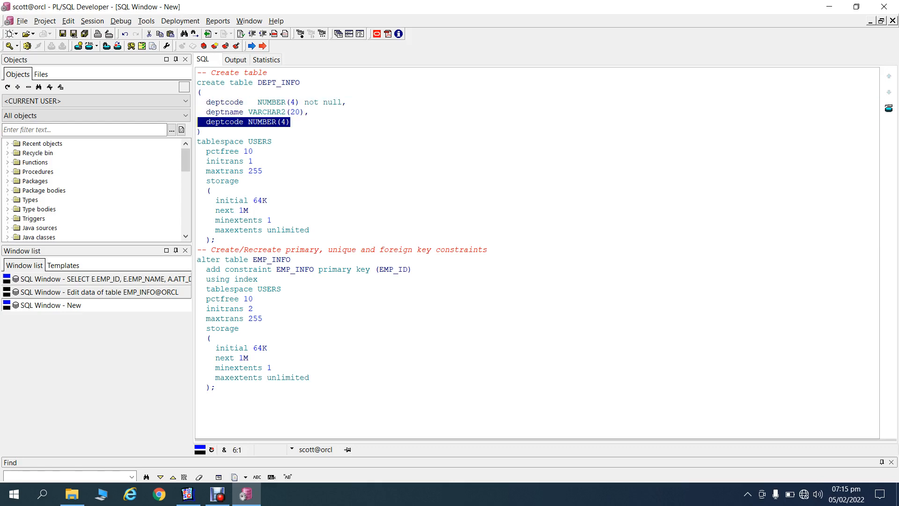
key(Delete)
key(BackSpace)
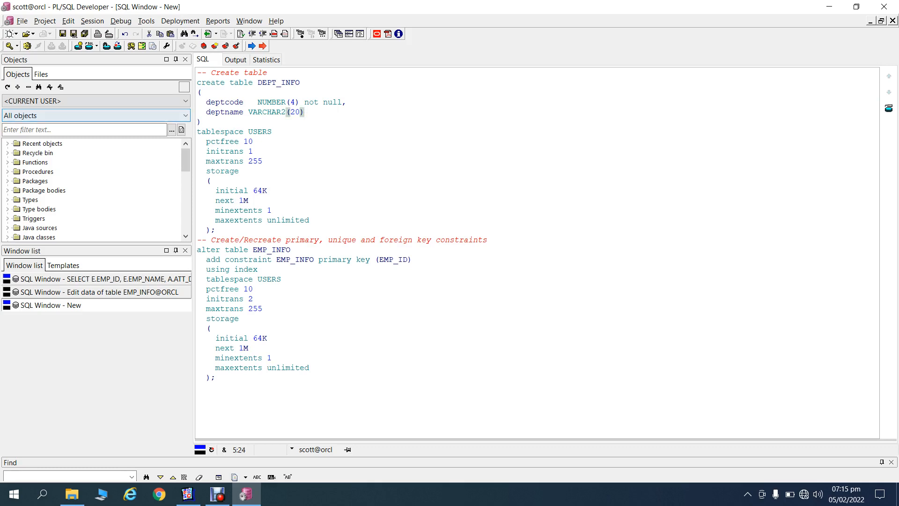
drag(201, 122, 198, 73)
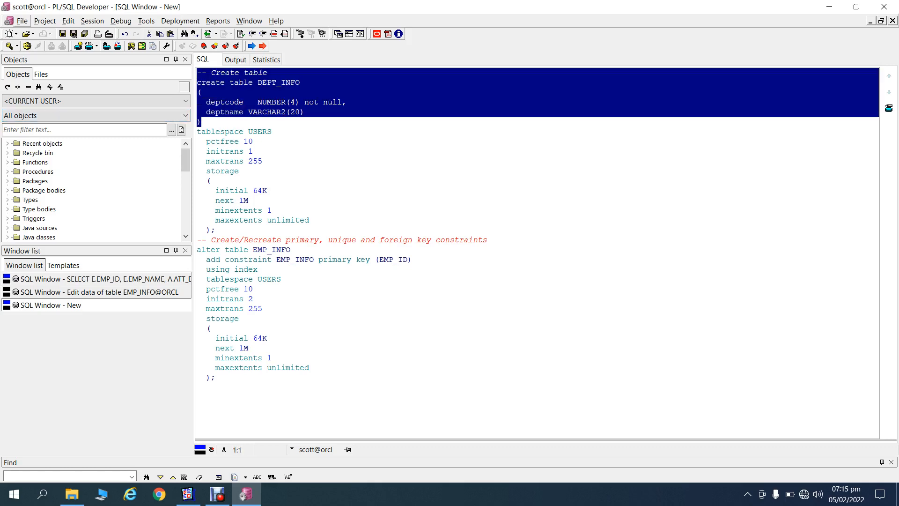
key(F8)
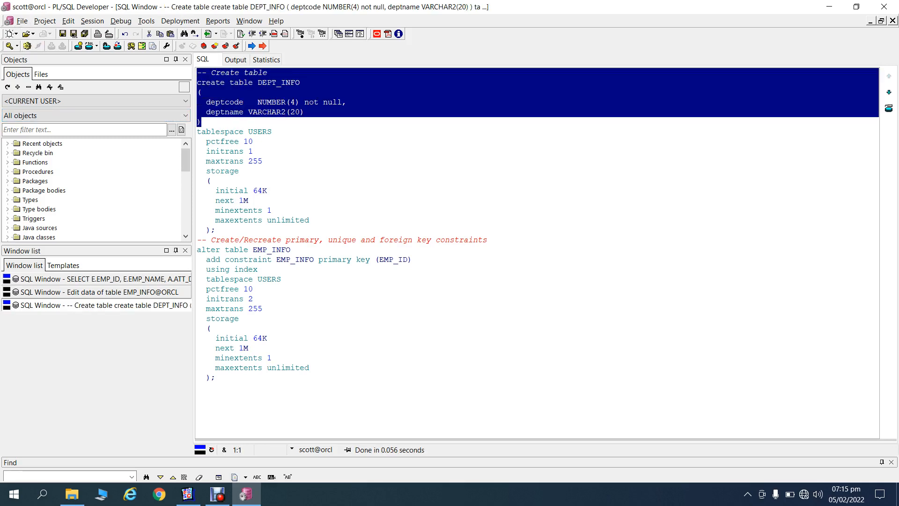
Open the DEPT_INFO table for editing and apply a primary key named DEPT_INFO_PK on DEPTCODE.
double_click(279, 83)
right_click(283, 82)
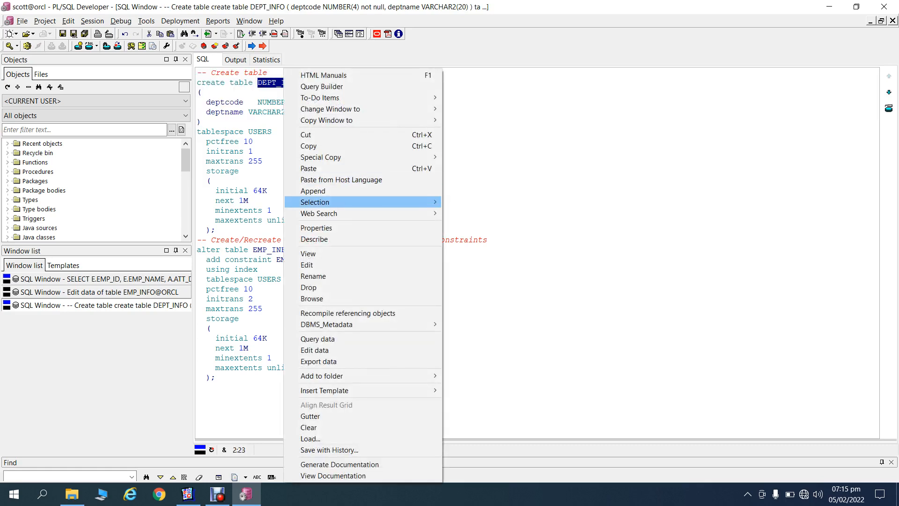
click(308, 265)
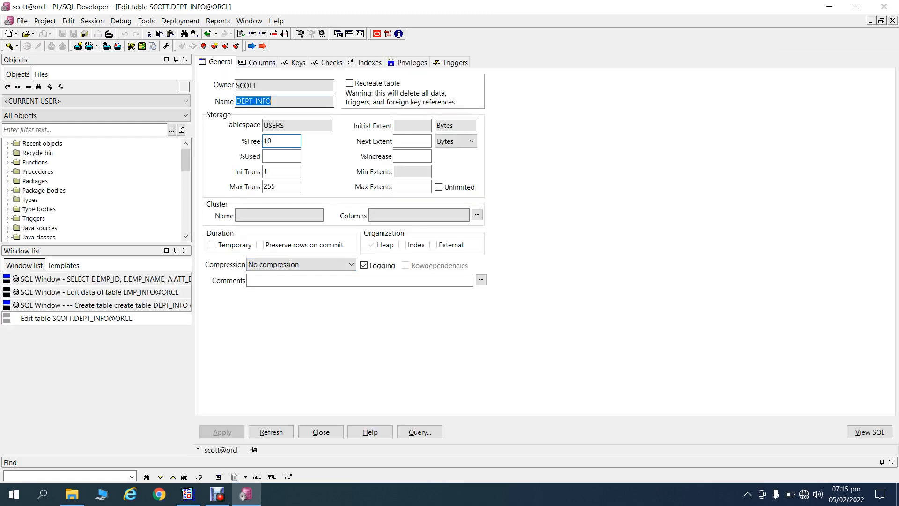
click(293, 62)
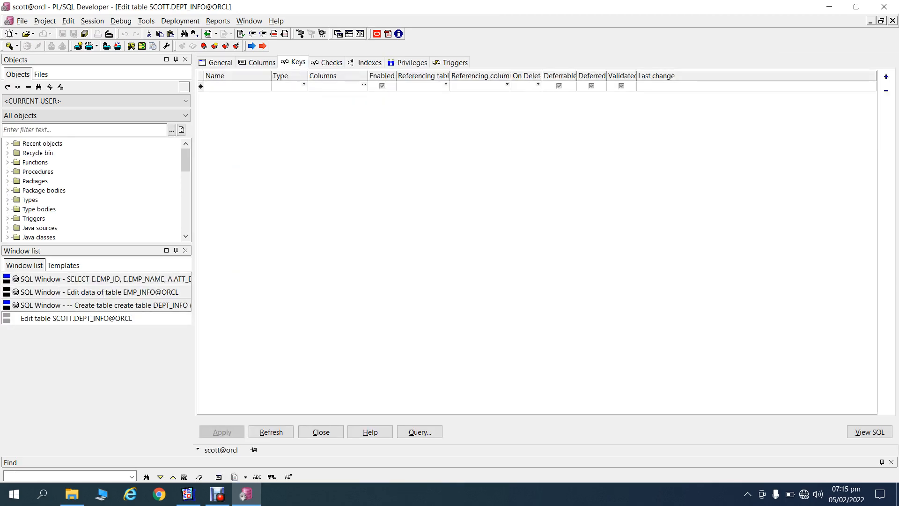
click(237, 87)
key(ctrl+v)
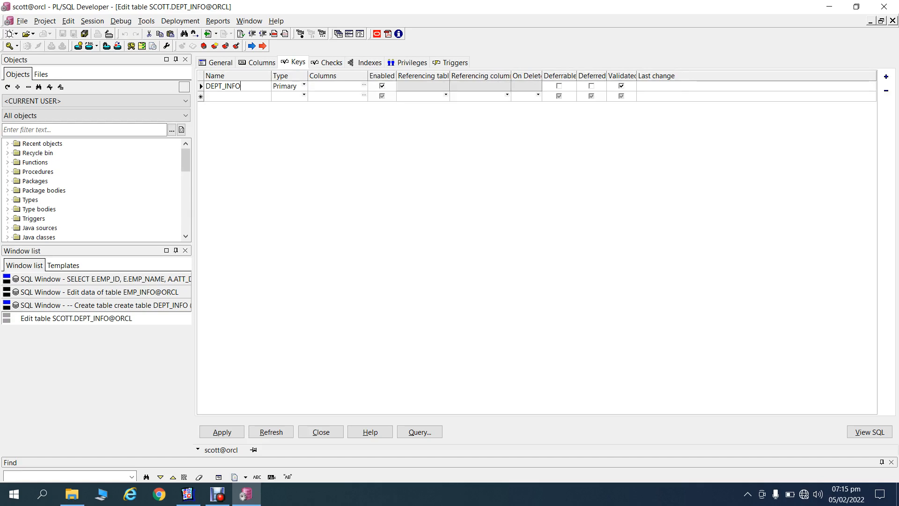
text(_pk)
key(BackSpace)
key(BackSpace)
text(PK)
key(Tab)
key(Tab)
text(DEPTCODE)
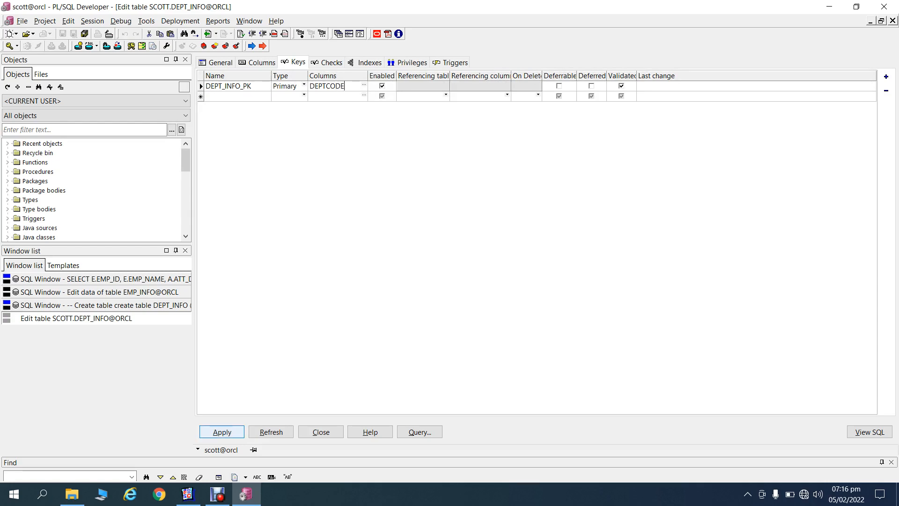
click(222, 432)
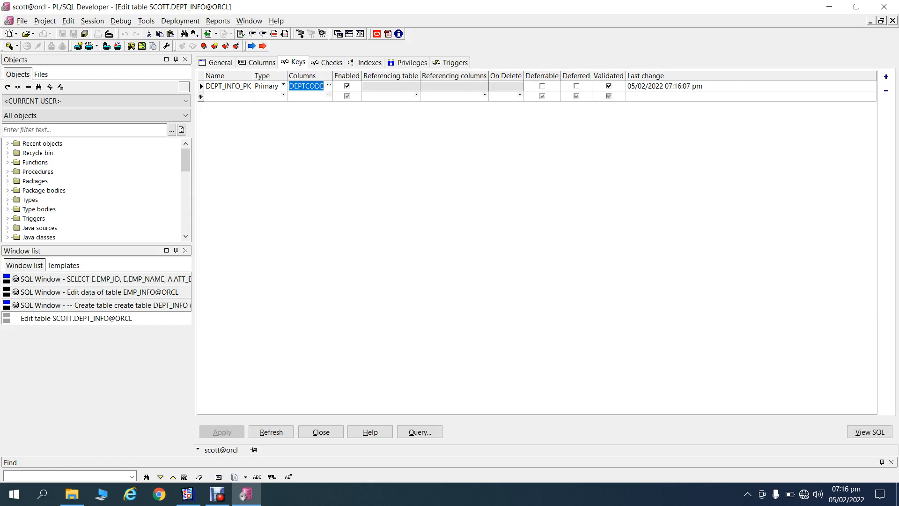
Add a unique key named DEPT_INFO_UK on the DEPTNAME column and apply it to the DEPT_INFO table.
click(228, 97)
key(ctrl+f)
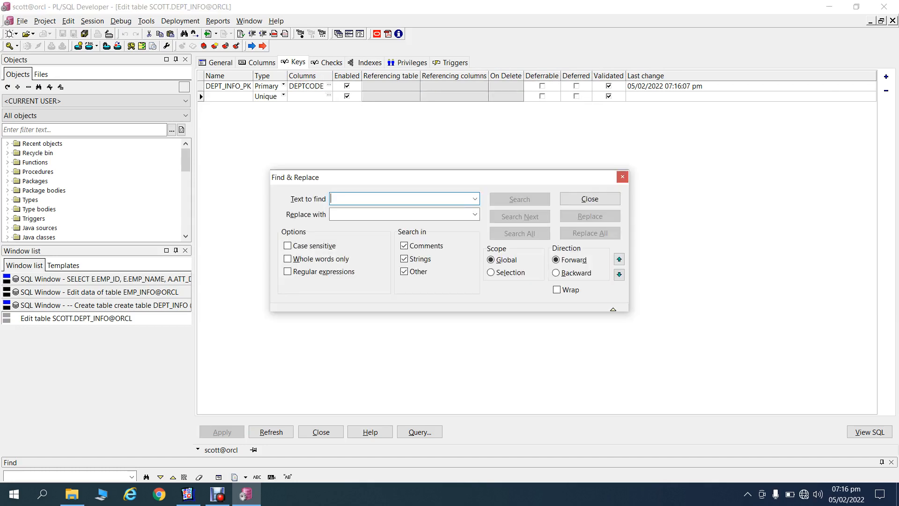
key(Escape)
text(DEPT_INFO)
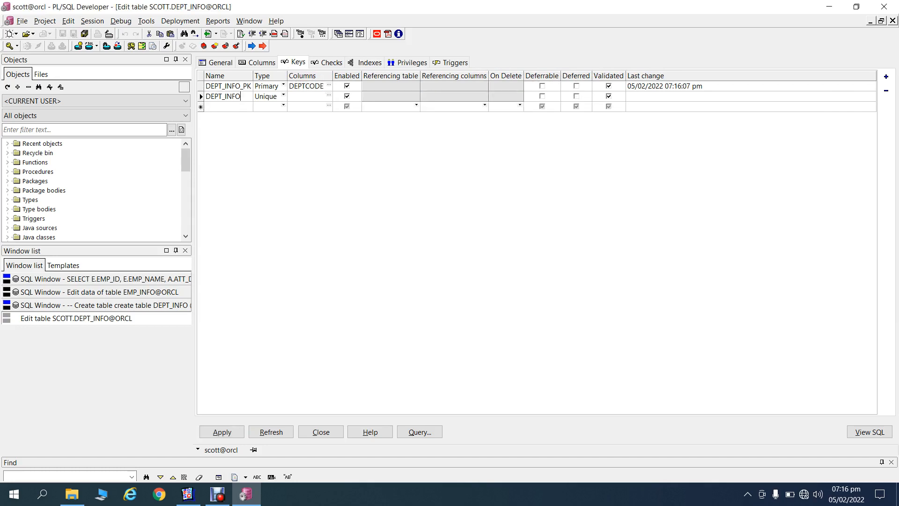
text(_UK)
key(Tab)
key(Tab)
text(DEPTNAME)
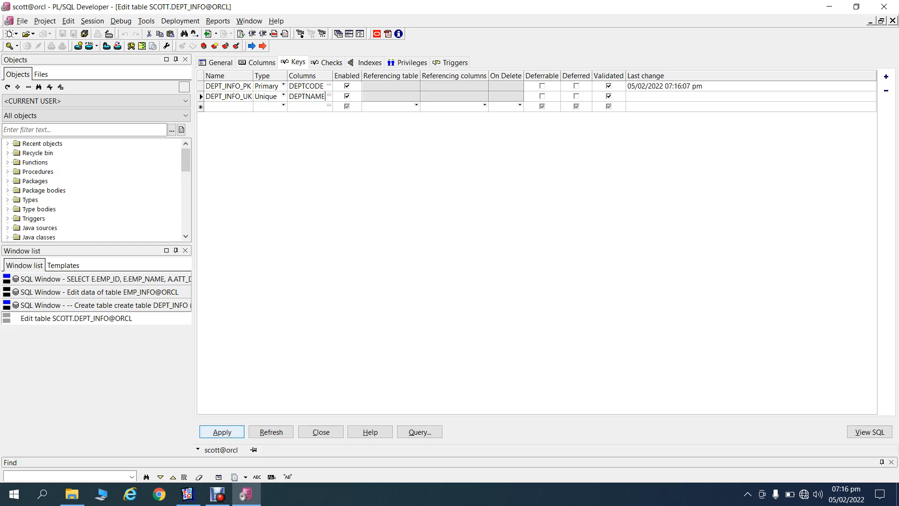
click(222, 432)
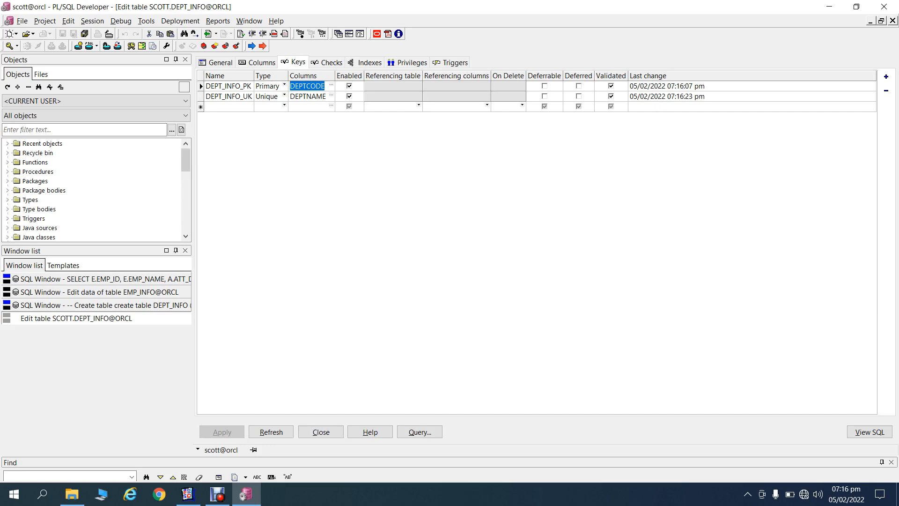
Make the DEPTNAME column non-nullable, apply the change and close the table editor.
click(256, 62)
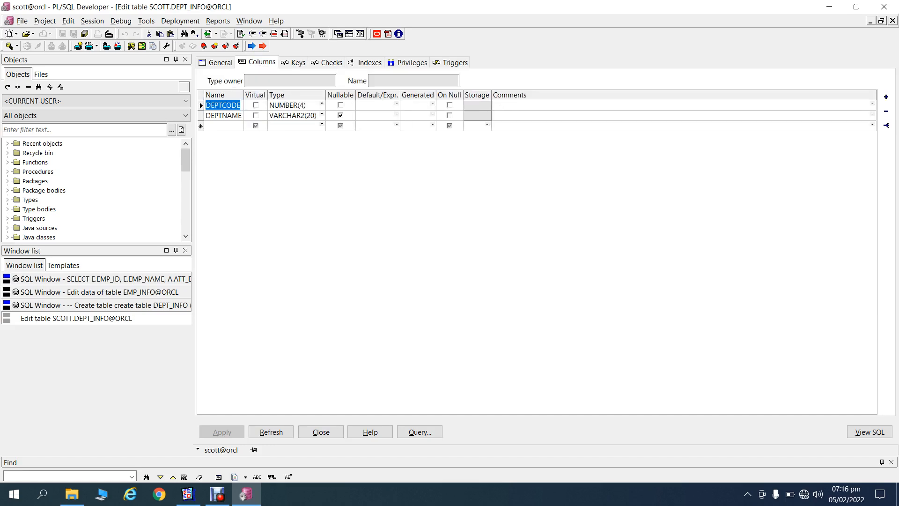
click(340, 116)
click(222, 431)
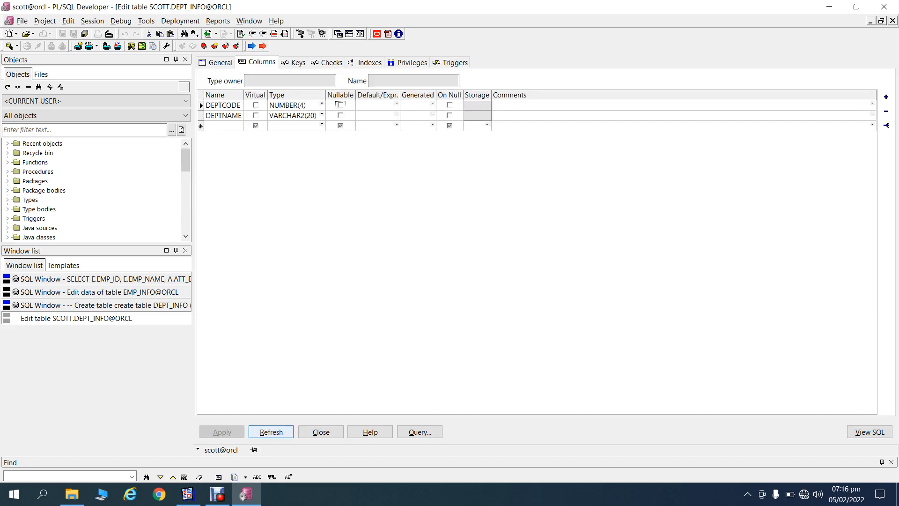
click(321, 431)
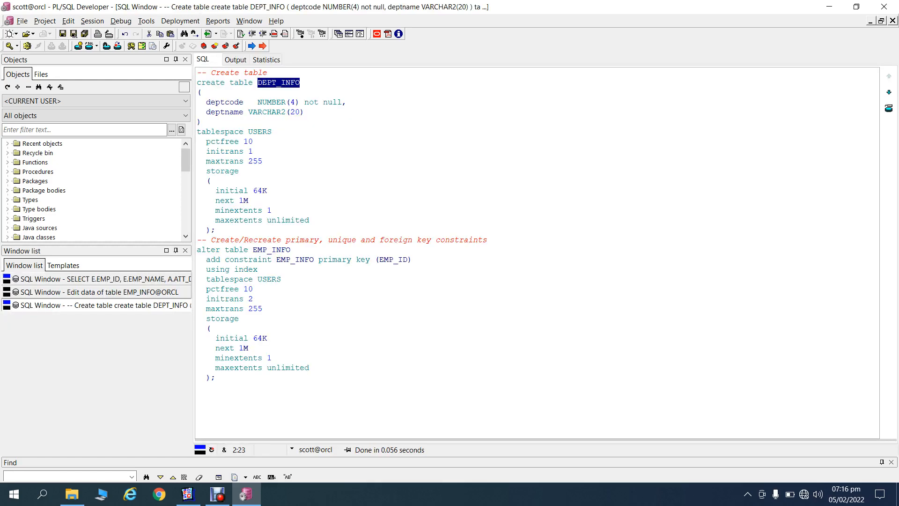
Open the DEPT_INFO data for editing and close the SQL window holding the create table script.
right_click(290, 83)
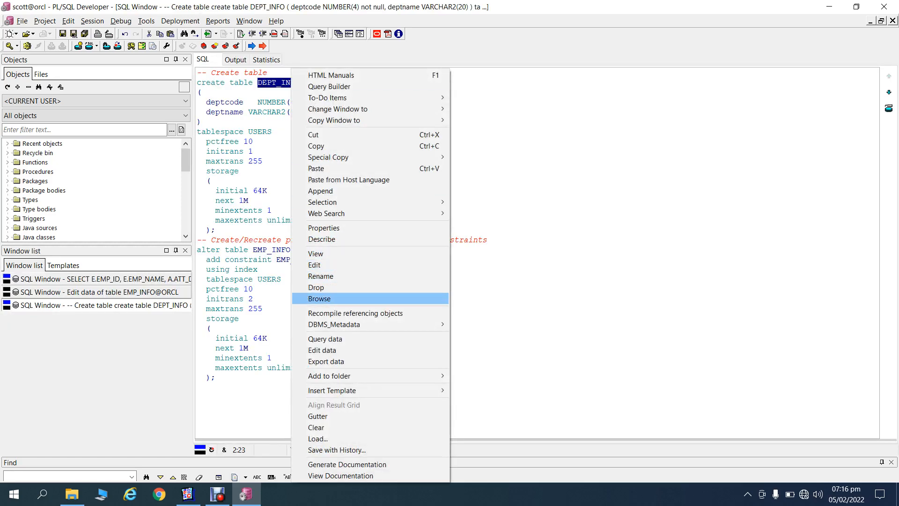
key(Down)
key(Return)
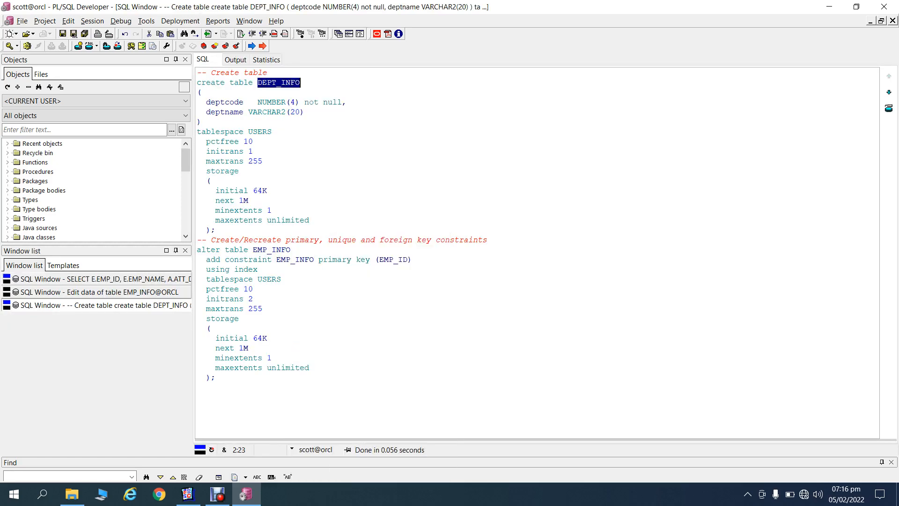
click(171, 292)
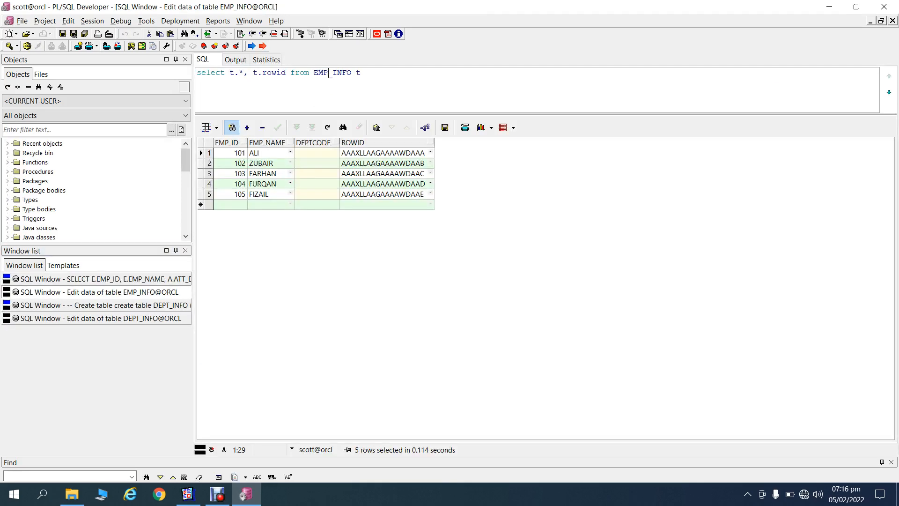
click(171, 305)
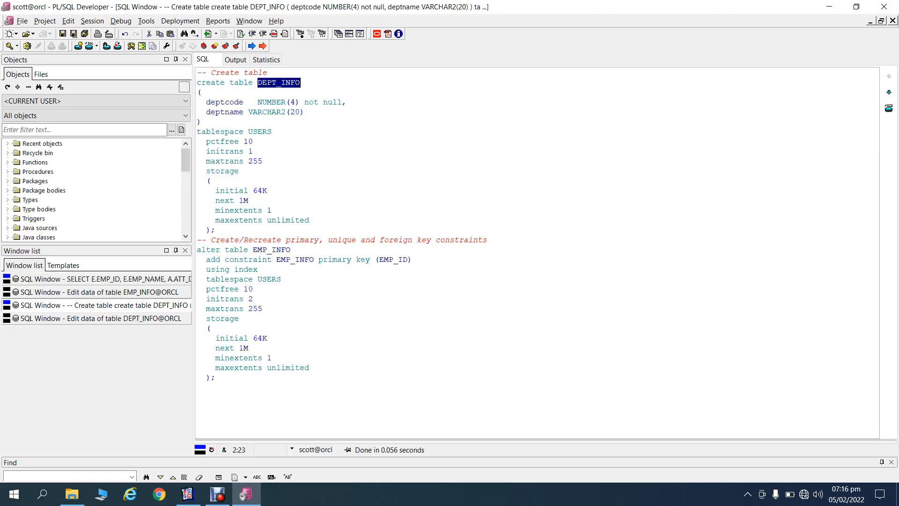
click(893, 21)
click(661, 140)
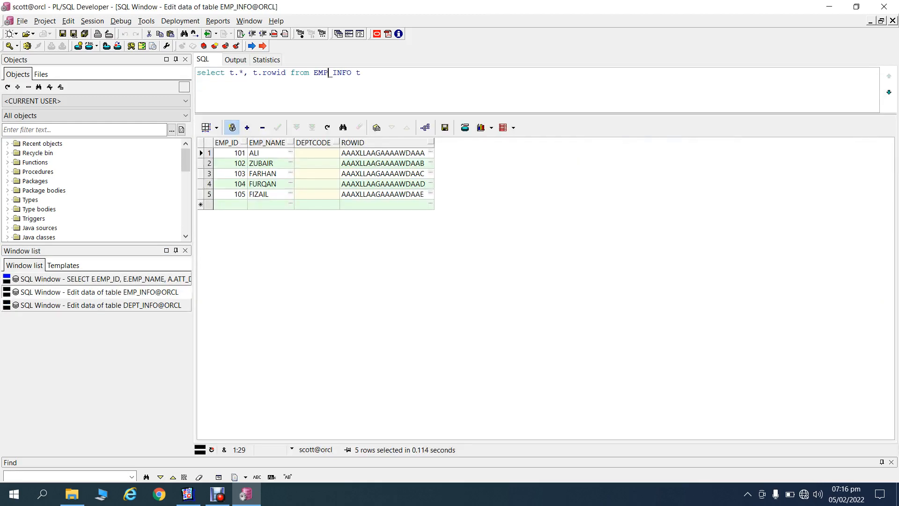
click(159, 305)
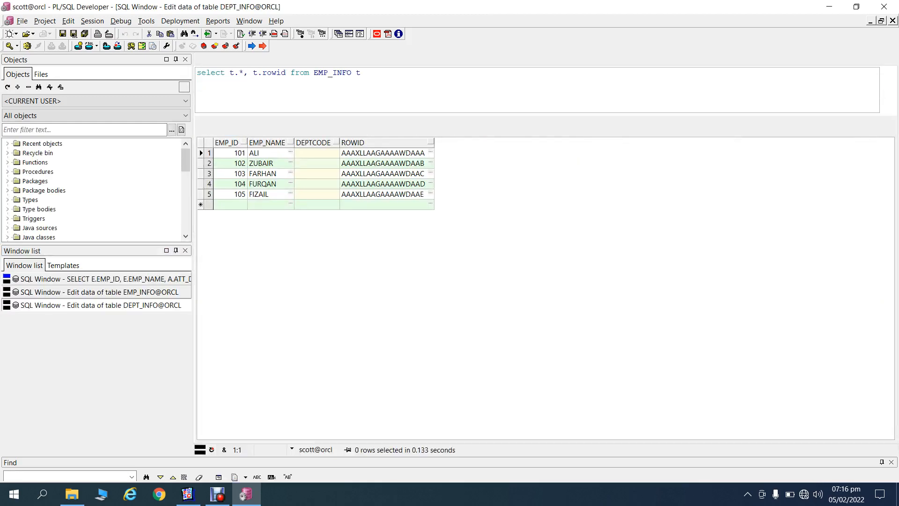
Enter the first DEPT_INFO row with DEPTCODE 1000 and DEPTNAME MARKETING.
click(236, 153)
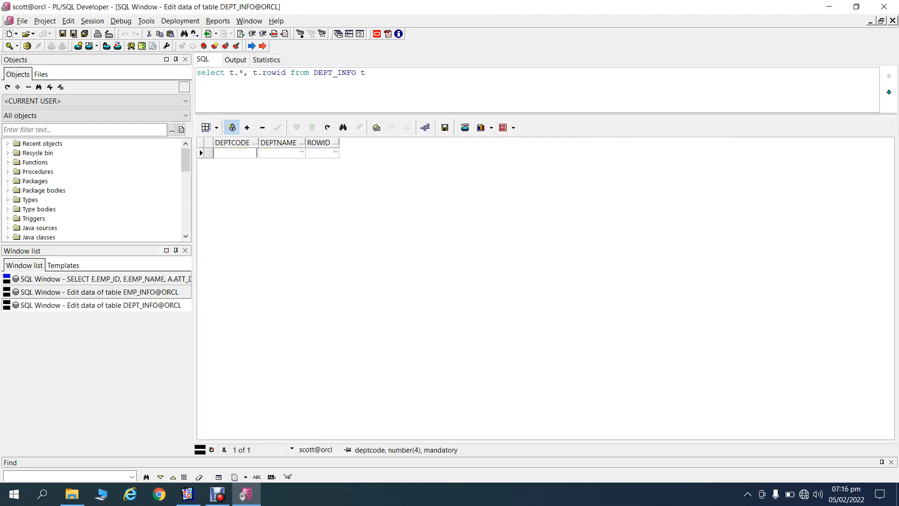
text(10)
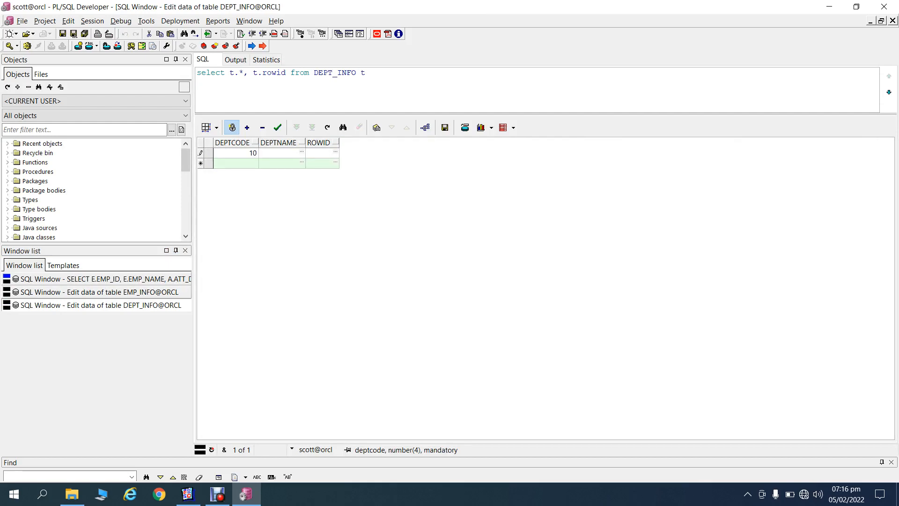
text(00)
key(Tab)
text(MA)
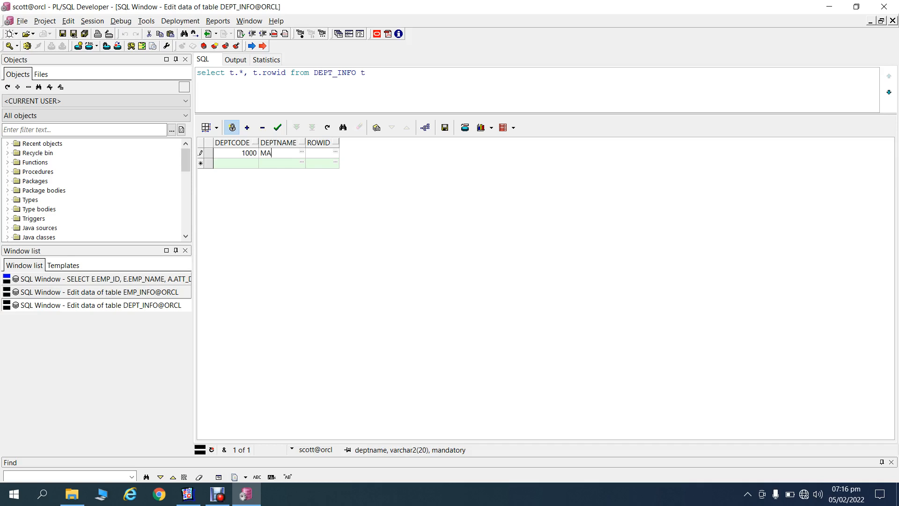
text(RKETING)
Add a second DEPT_INFO row with DEPTCODE 1001 and DEPTNAME I.T.
key(Down)
key(Left)
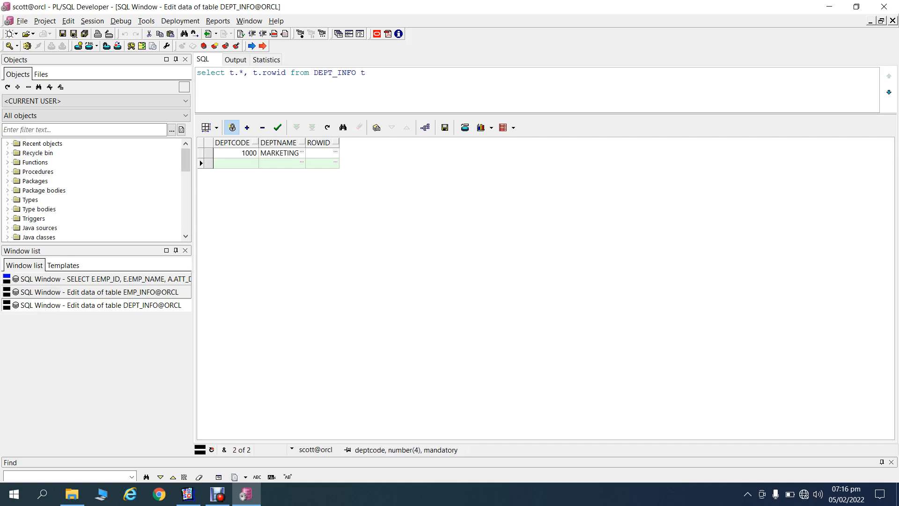
text(SAL)
key(BackSpace)
key(BackSpace)
key(BackSpace)
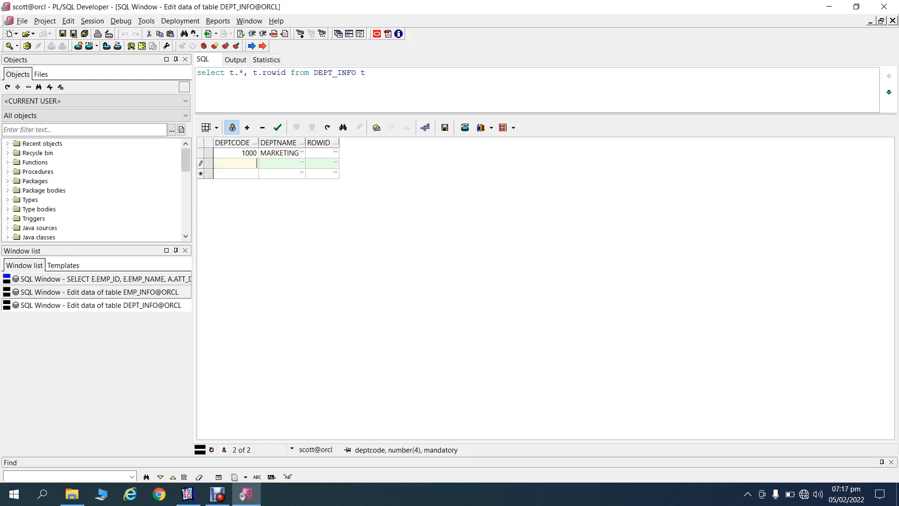
text(1001)
key(Tab)
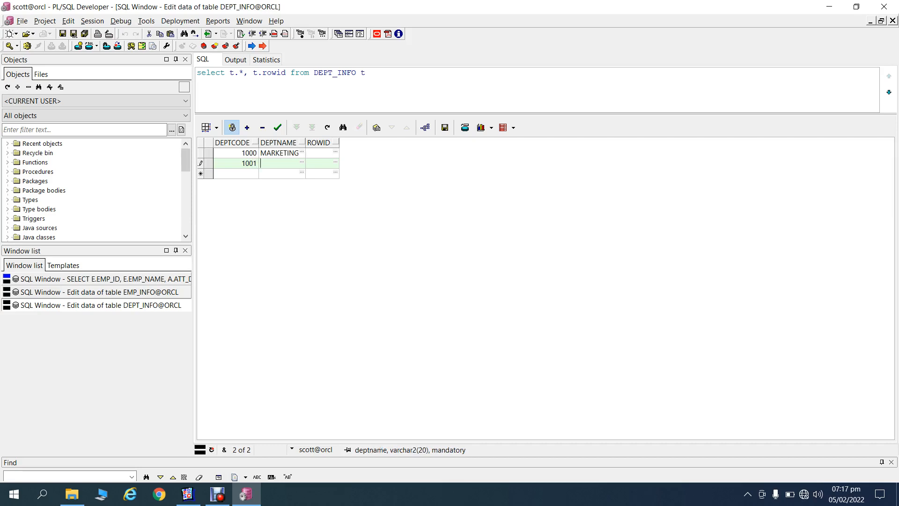
text(IT)
text(.T)
key(Tab)
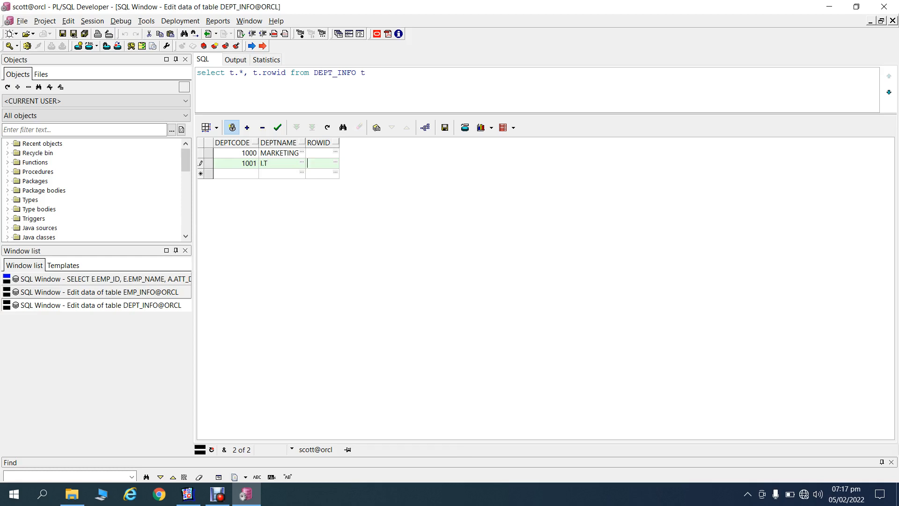
Add a third DEPT_INFO row with DEPTCODE 1002 and DEPTNAME SALES.
key(Left)
key(Left)
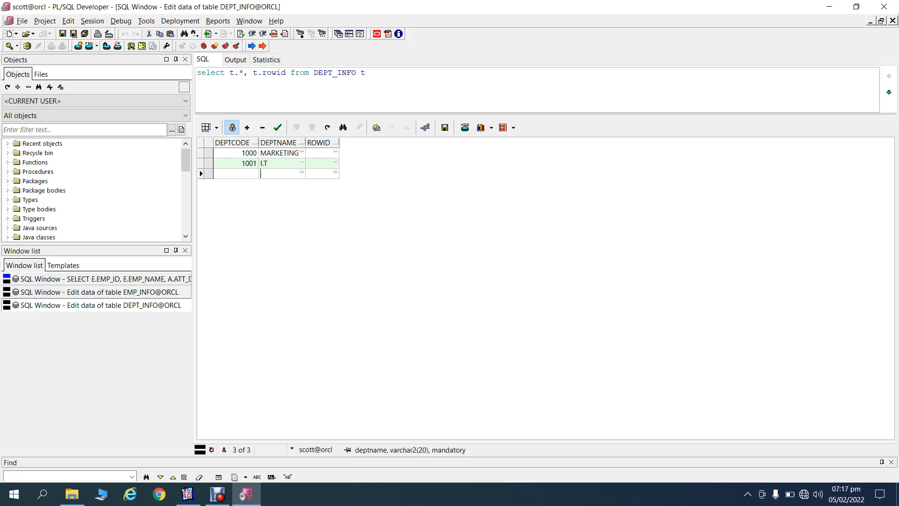
text(1002)
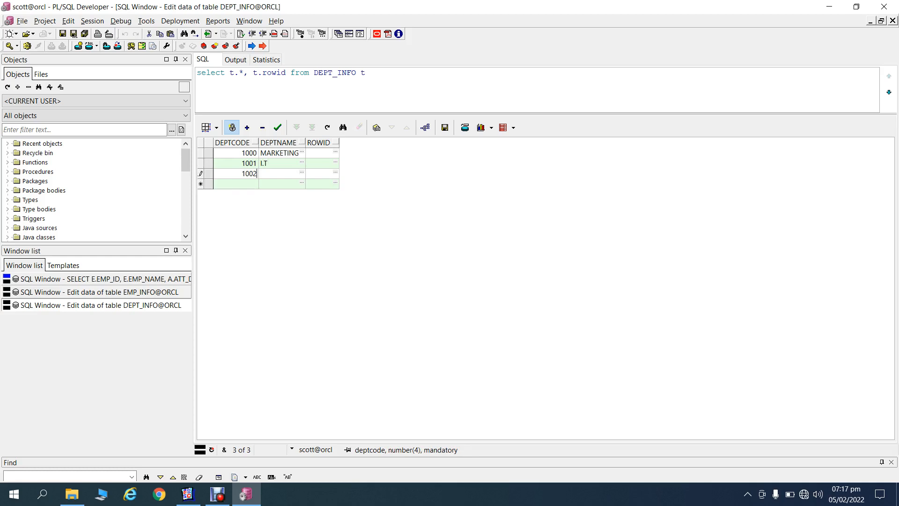
key(Tab)
text(SALES)
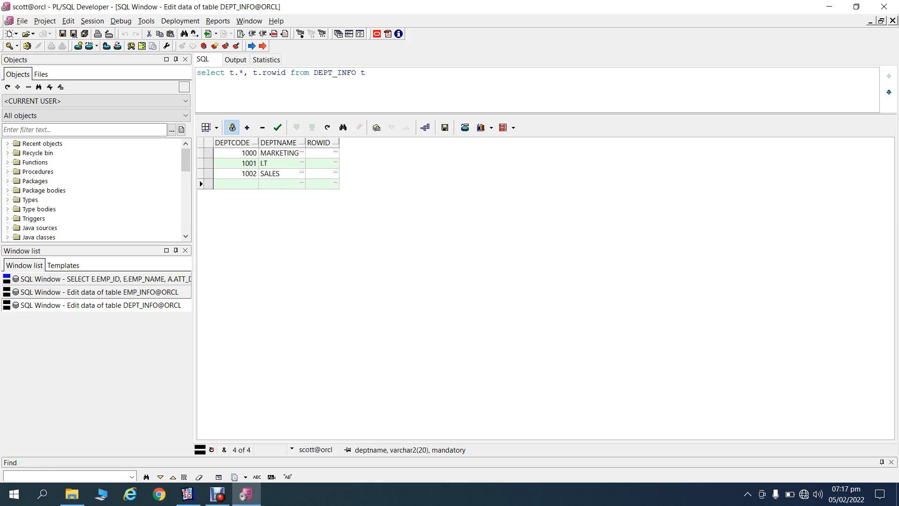
Add a fourth DEPT_INFO row with DEPTCODE 1003 and DEPTNAME PRODUCTION.
key(Tab)
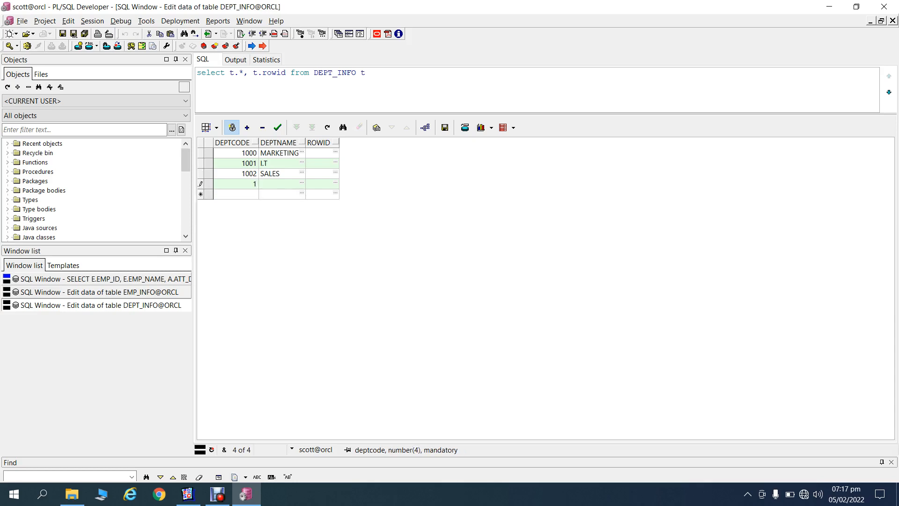
text(003)
key(Tab)
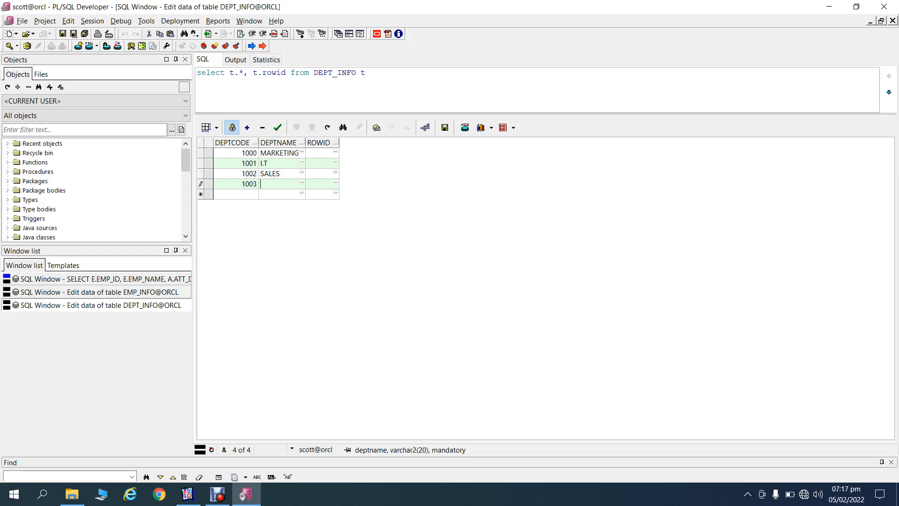
text(PRODUCTION)
Post the new department rows to DEPT_INFO and commit the transaction.
click(277, 127)
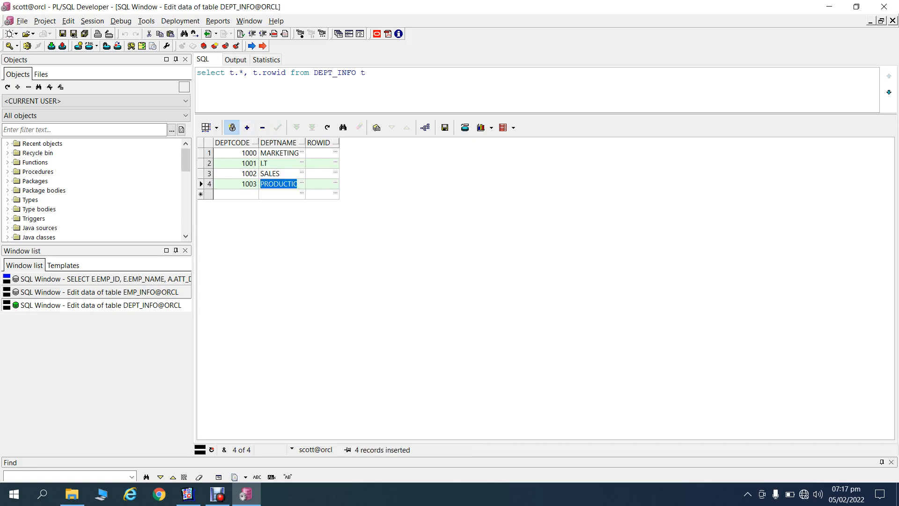
click(52, 46)
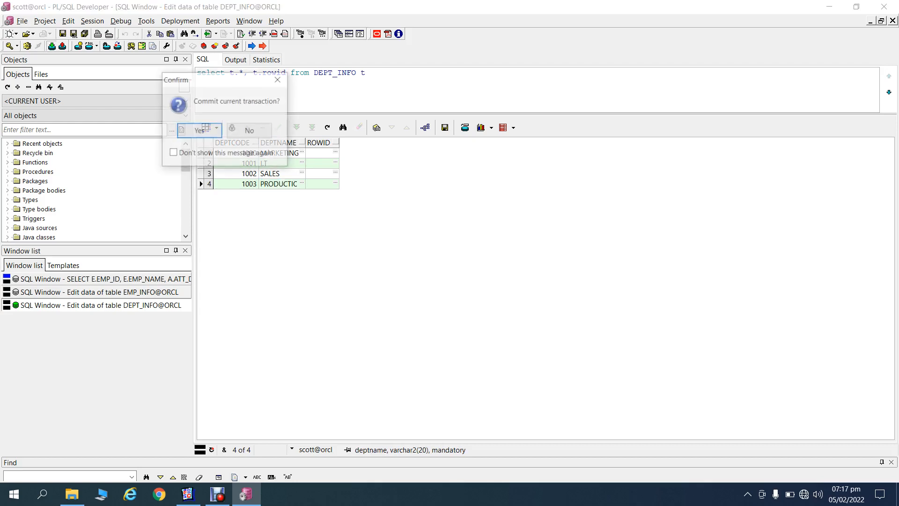
click(199, 131)
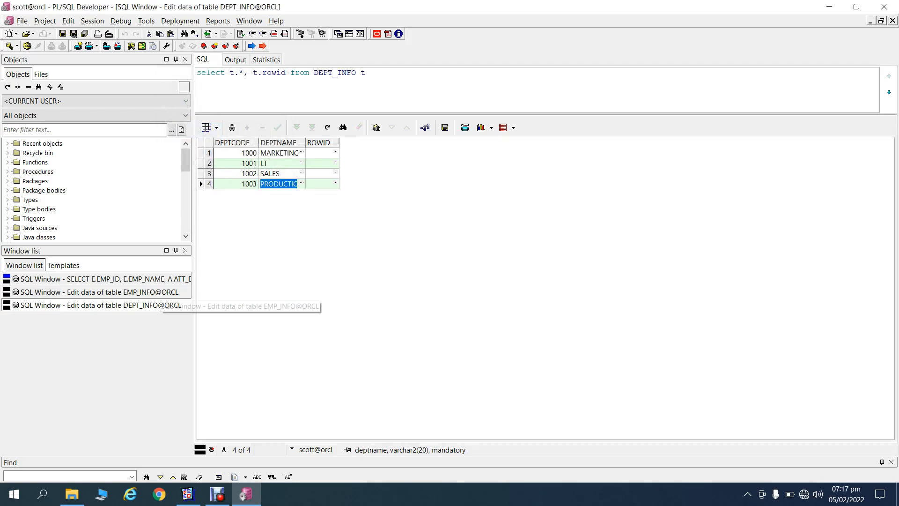
Run the DEPT_INFO query again to reload the saved department rows.
click(99, 292)
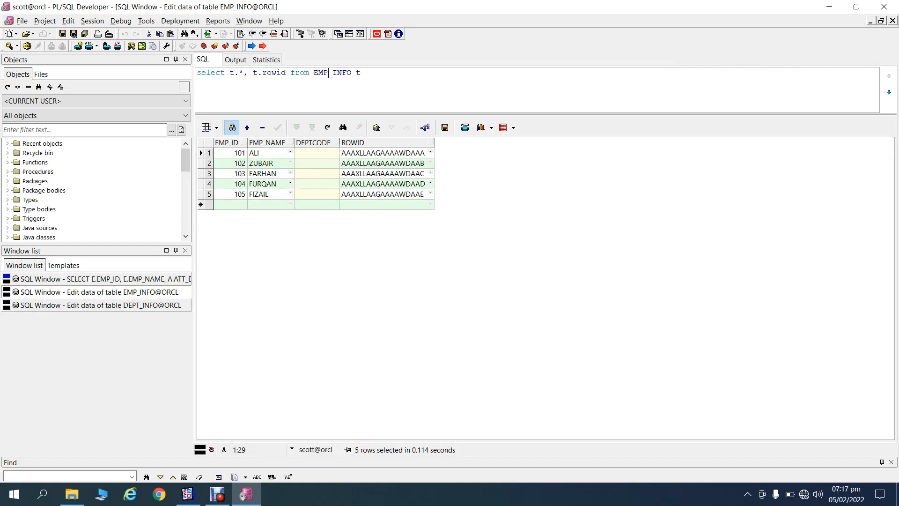
click(101, 305)
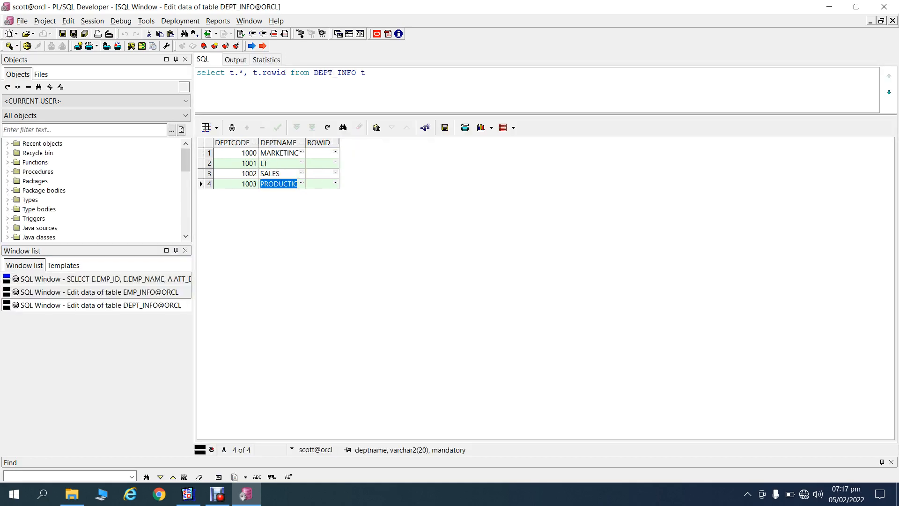
click(366, 73)
key(F8)
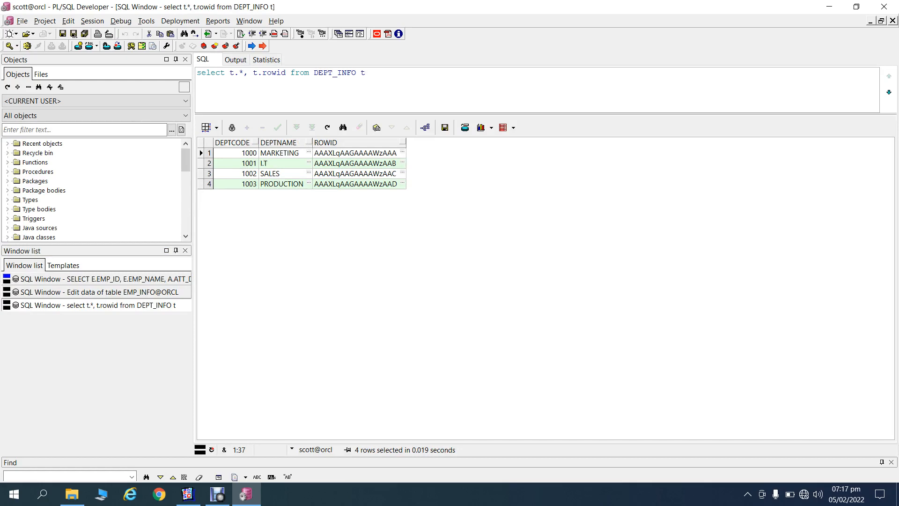
In the EMP_INFO data, set DEPTCODE to 1001, 1001, 1002, 1003 and 1004 for EMP_ID 101 through 105 respectively.
click(99, 292)
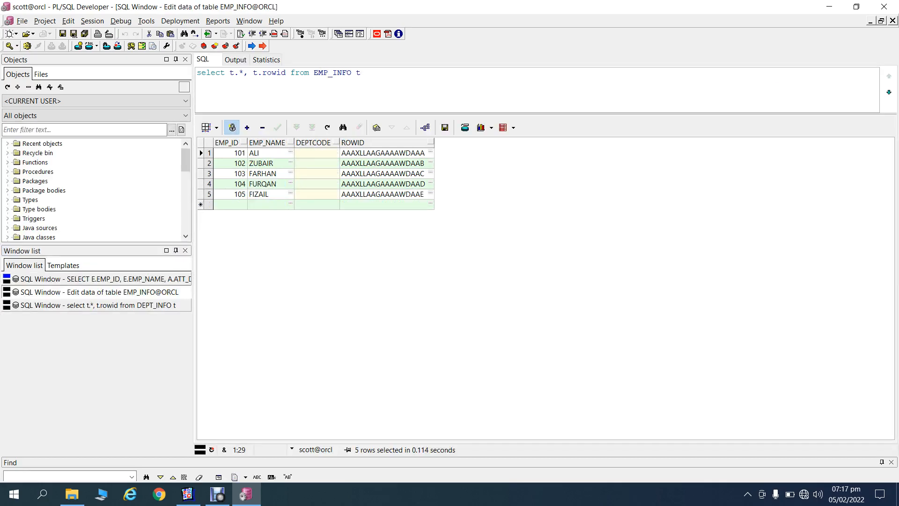
click(314, 143)
click(317, 153)
text(1001)
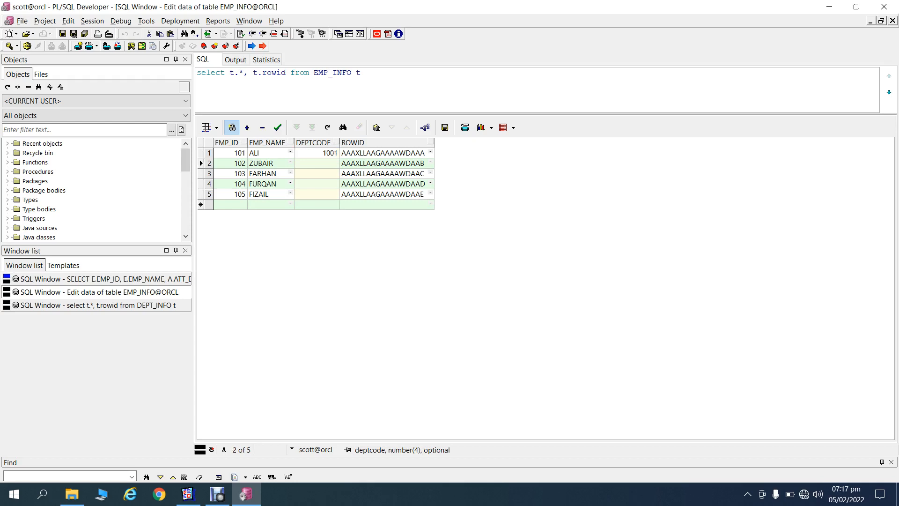
text(1001)
key(Down)
text(1002)
key(Down)
text(1003)
key(Down)
text(1004)
Post the DEPTCODE changes to EMP_INFO, end row editing and commit the transaction.
click(278, 127)
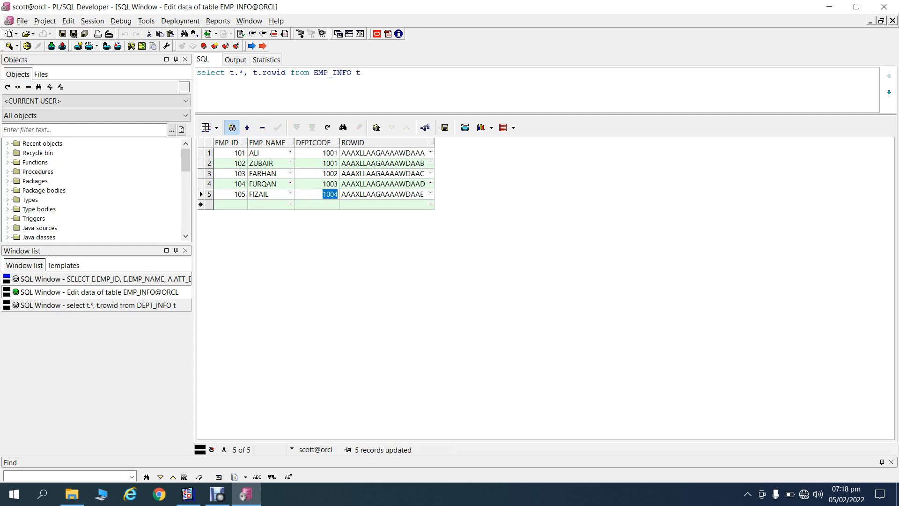
click(232, 128)
click(52, 46)
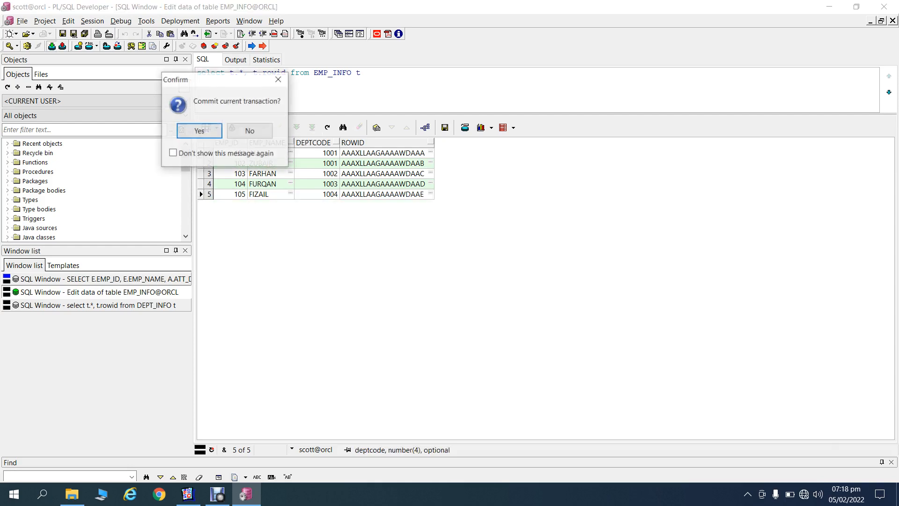
key(Return)
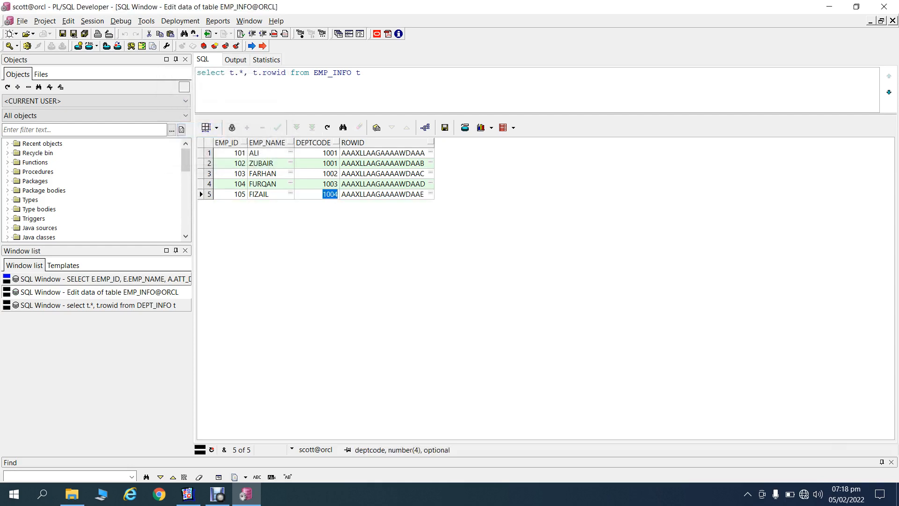
Open the key definitions of the EMP_INFO table for editing.
right_click(329, 72)
click(342, 221)
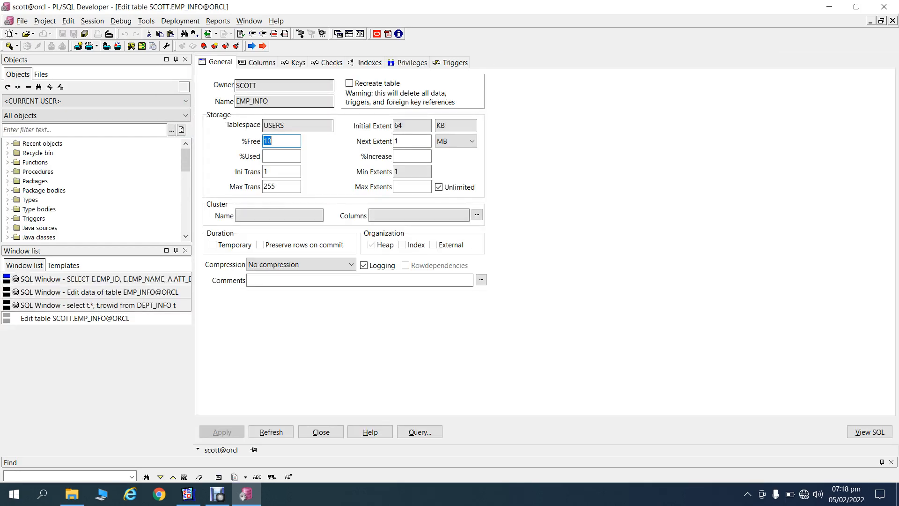
click(294, 63)
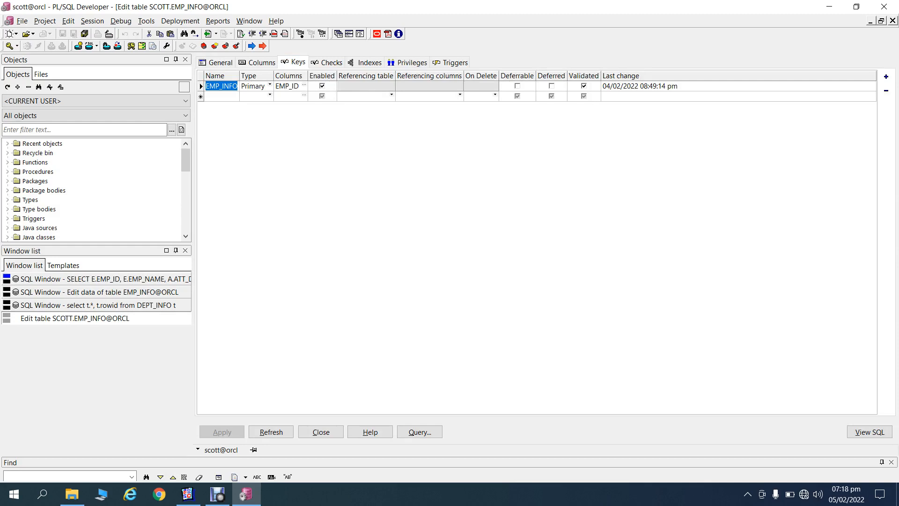
key(Tab)
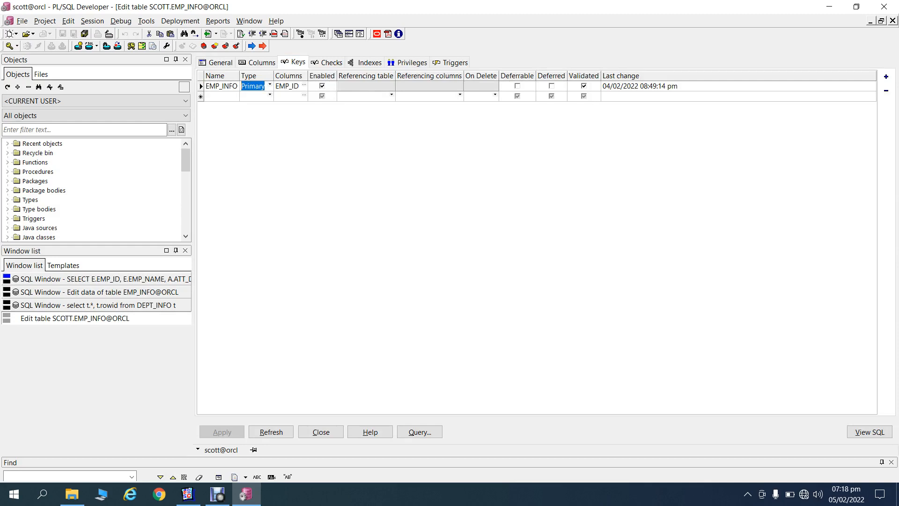
key(Tab)
click(225, 86)
double_click(225, 86)
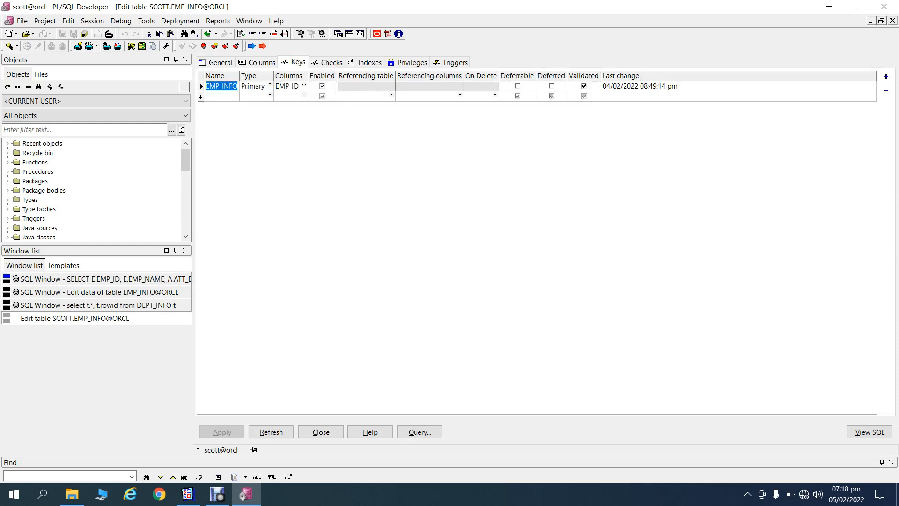
click(224, 87)
text(_)
key(Tab)
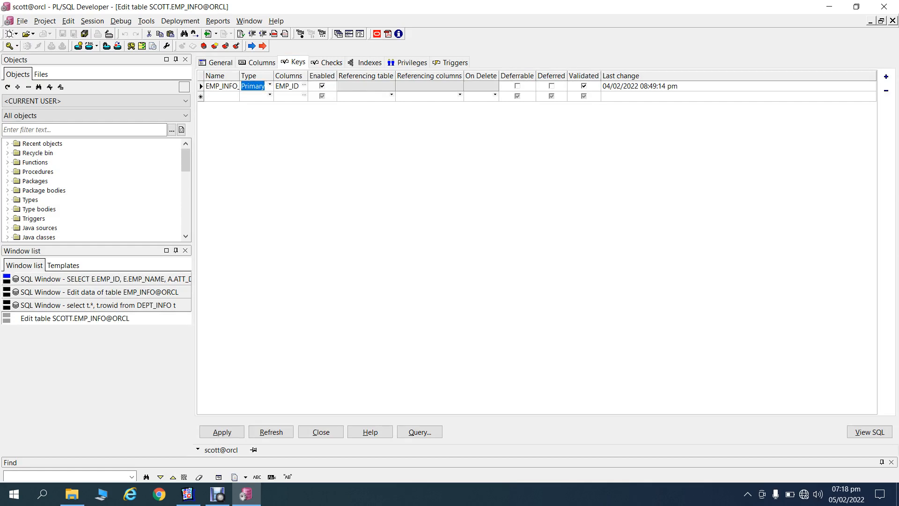
Try to add foreign key EMP_INFO_FK on DEPTCODE referencing deptcode in dept_INFO, and close the table editor without saving.
click(222, 97)
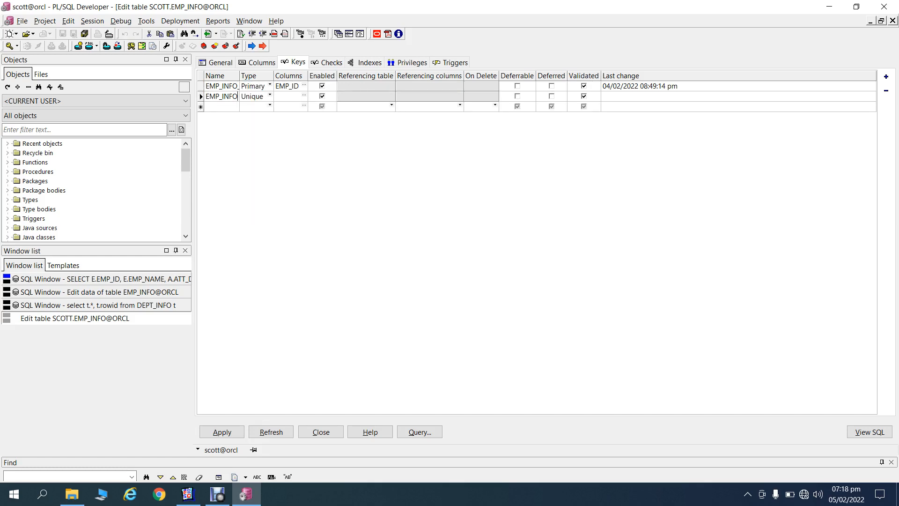
text(_)
key(Tab)
key(Down)
key(Tab)
text(DEPT)
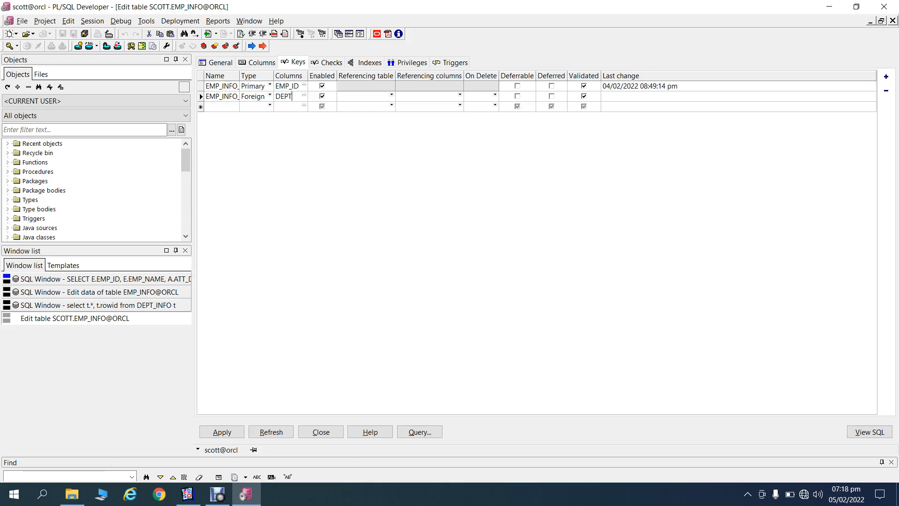
text(CODE)
key(Tab)
text(dept_INFO)
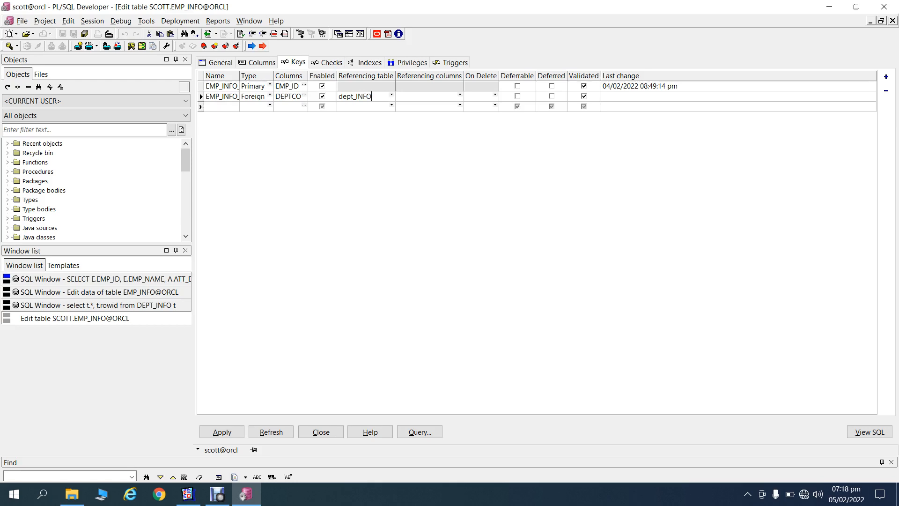
key(Tab)
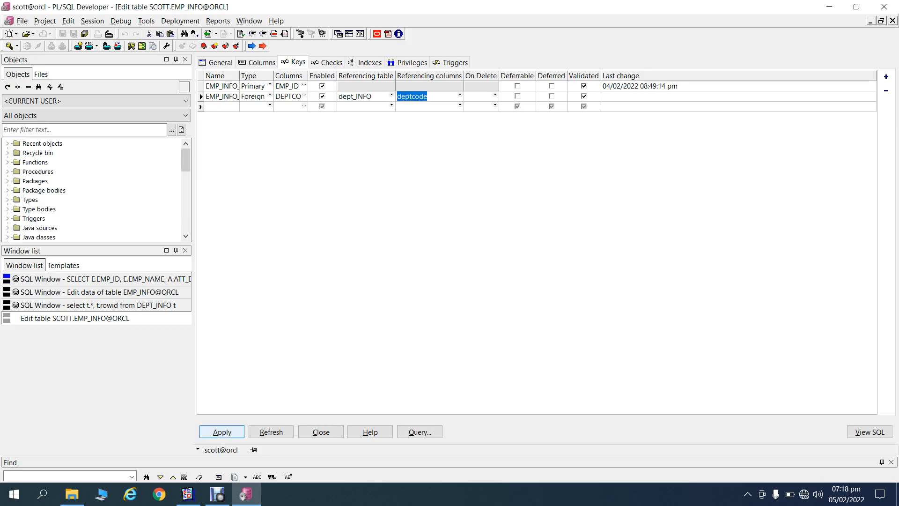
key(Return)
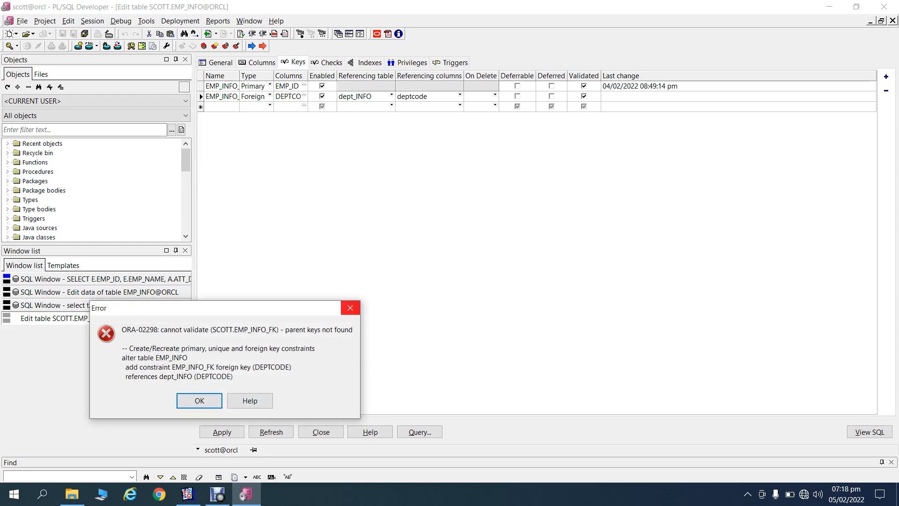
click(350, 308)
click(321, 432)
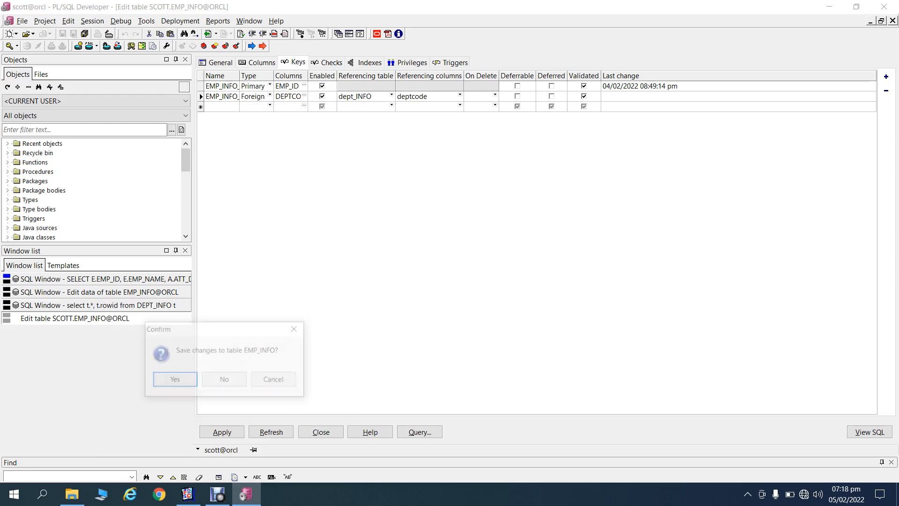
click(225, 379)
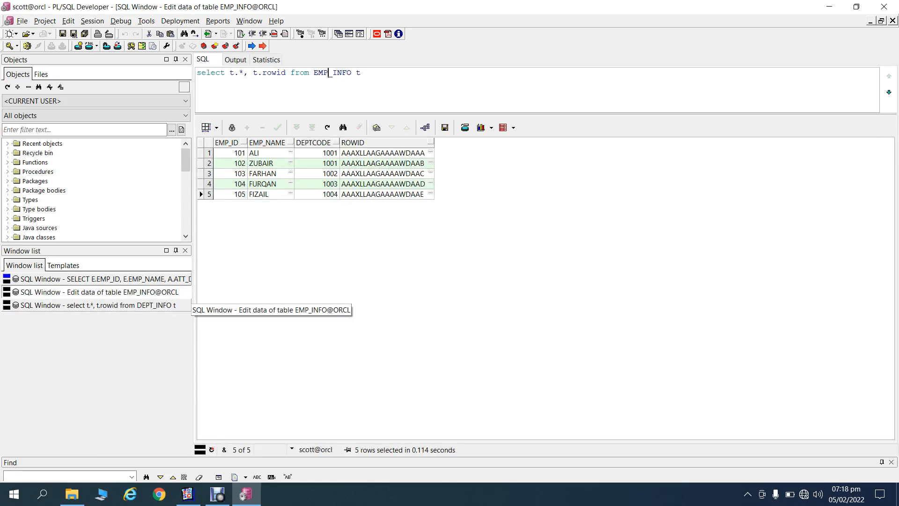
Check the EMP_INFO codes against DEPT_INFO and set DEPTCODE to 1000 for EMP_ID 101 and 102.
click(188, 304)
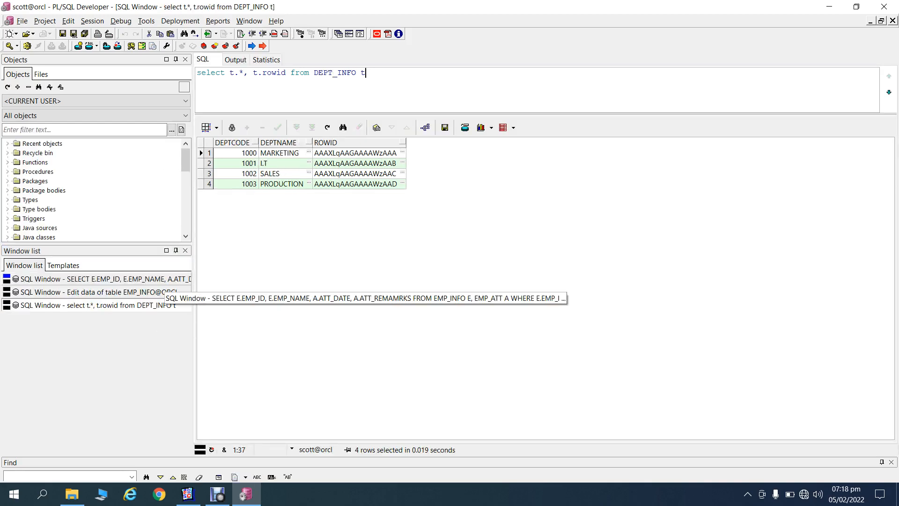
click(164, 292)
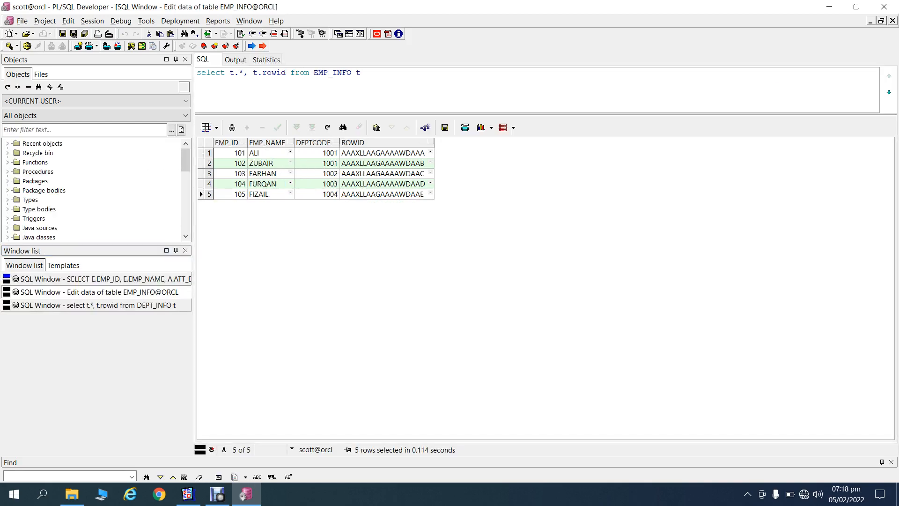
click(232, 128)
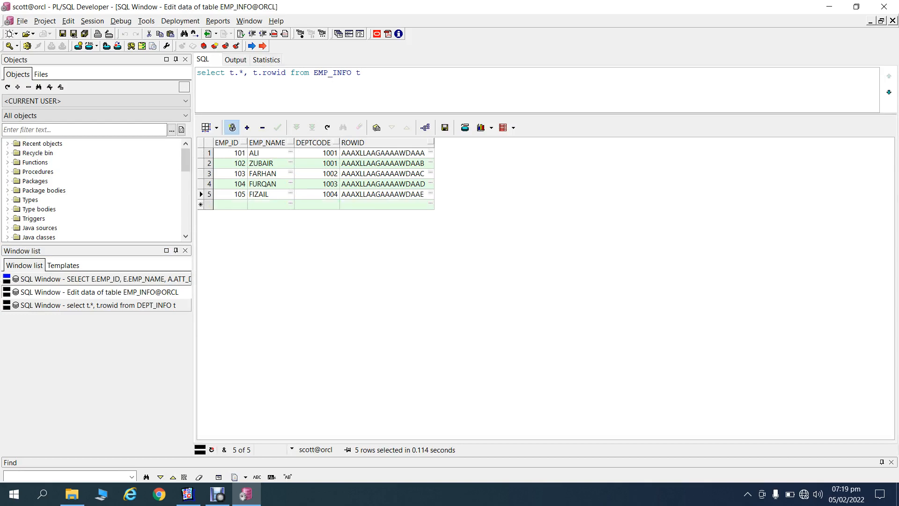
click(323, 153)
key(BackSpace)
text(0)
key(Down)
key(Right)
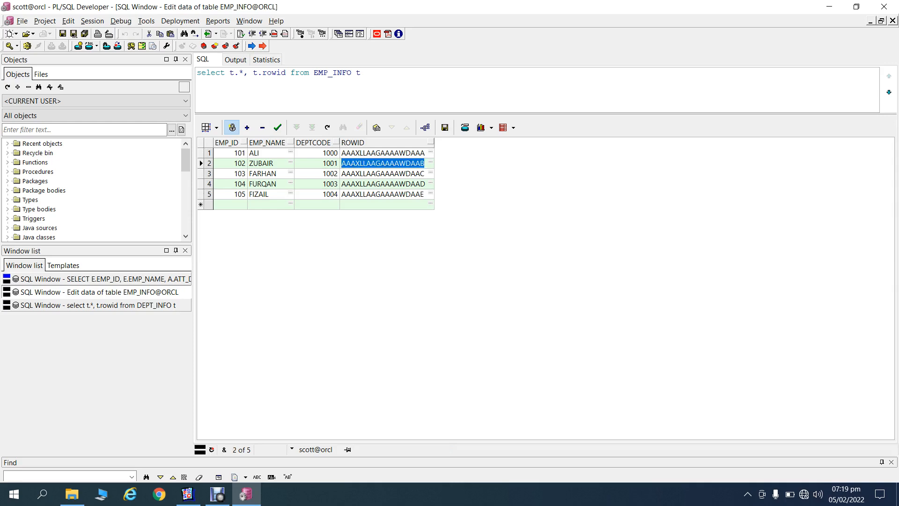
key(Left)
text(1)
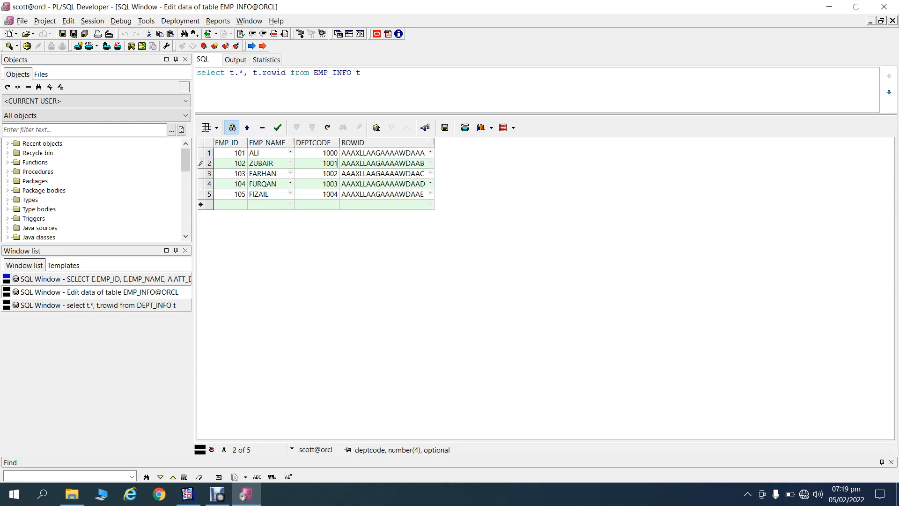
key(BackSpace)
text(0)
key(Down)
Set DEPTCODE in EMP_INFO to 1001, 1002 and 1003 for EMP_ID 103, 104 and 105 respectively.
click(338, 174)
key(shift+Left)
text(1)
key(Down)
click(152, 305)
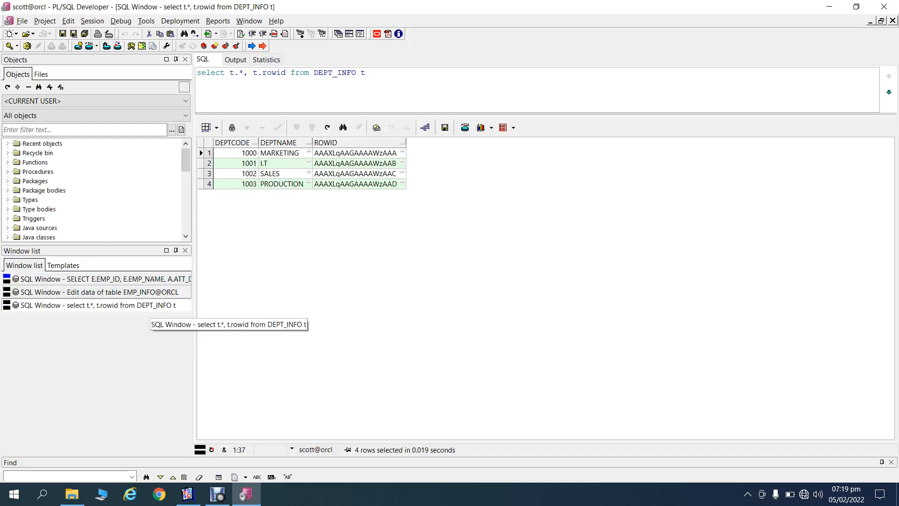
click(158, 291)
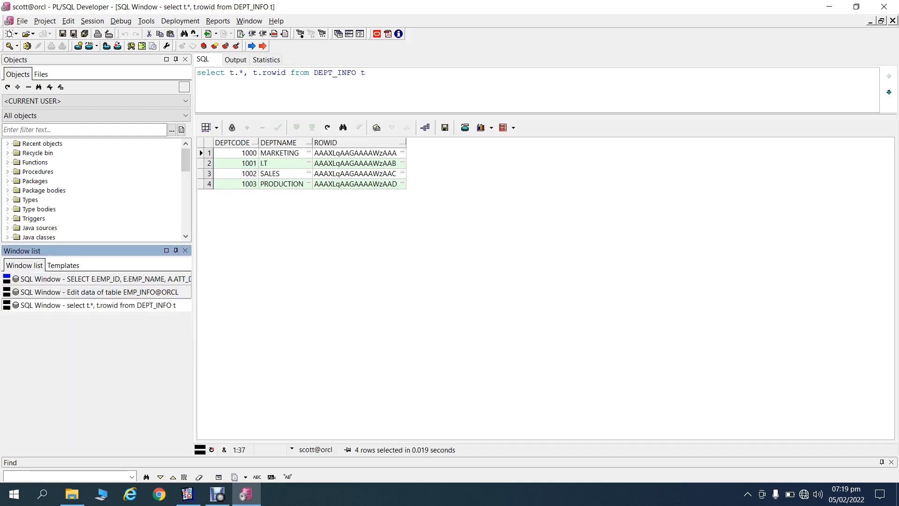
text(2)
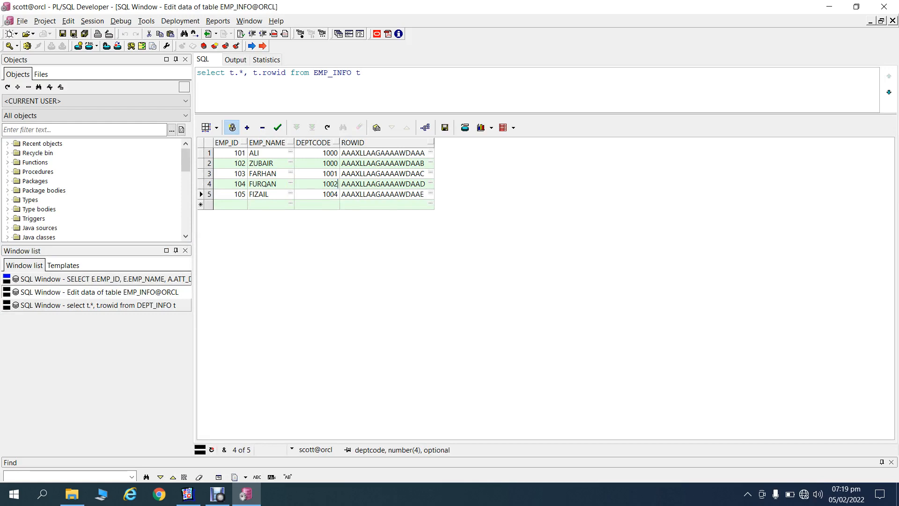
drag(338, 195, 334, 194)
text(3)
Post the corrected department codes to EMP_INFO, lock the rows against editing and commit the transaction.
click(277, 128)
click(232, 128)
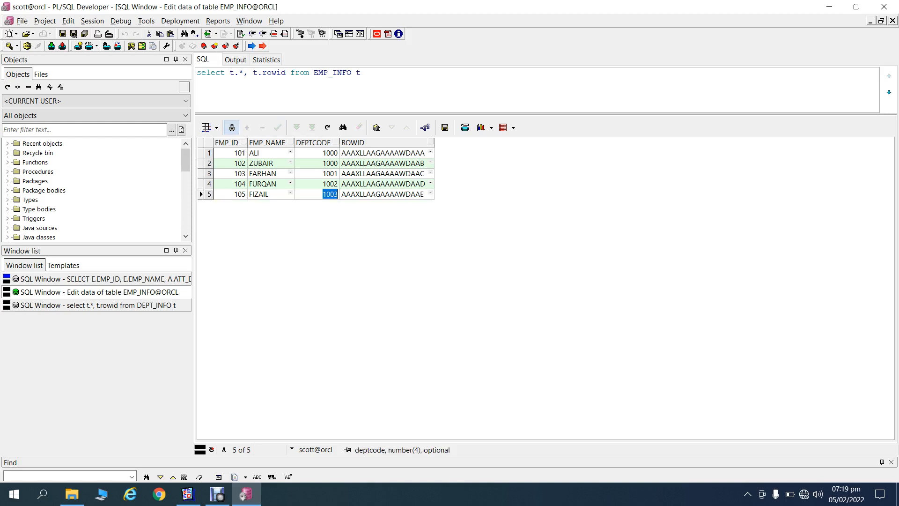
click(51, 46)
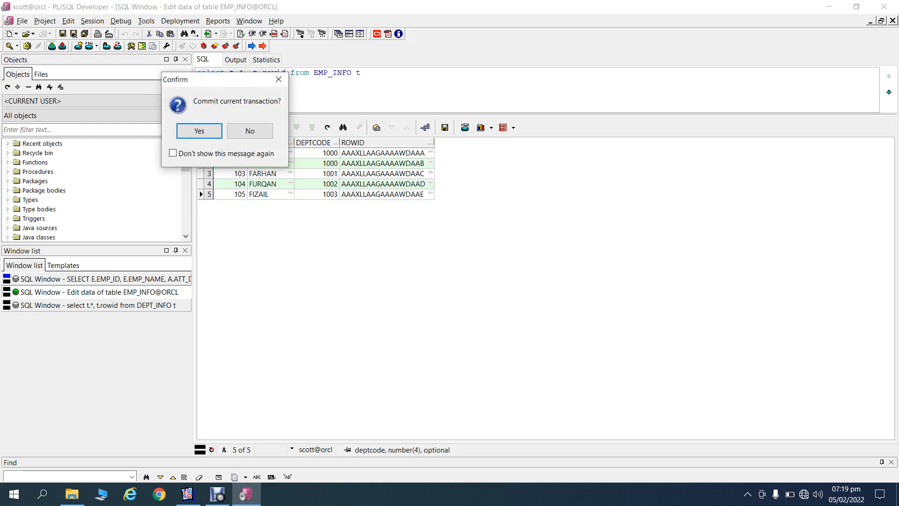
click(199, 130)
Open the EMP_INFO table definition for editing and add a new key named EMP_INFO_FK.
right_click(337, 76)
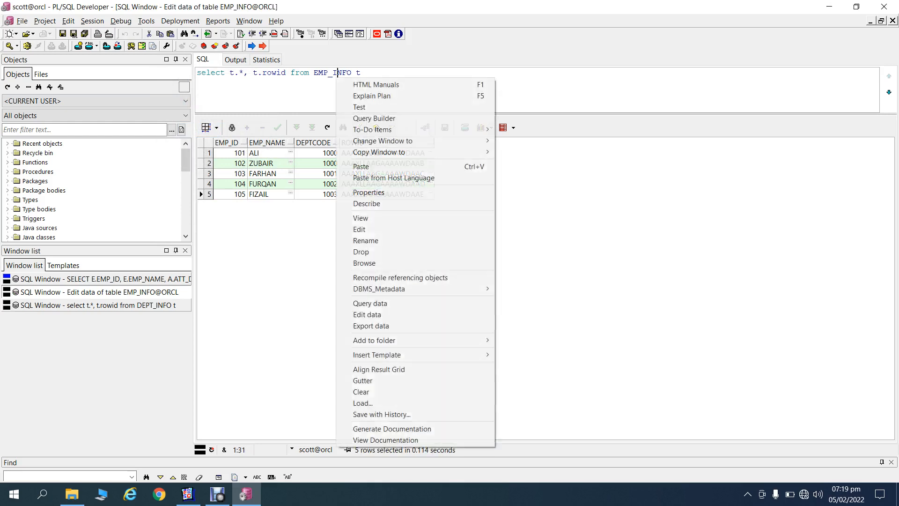
click(368, 229)
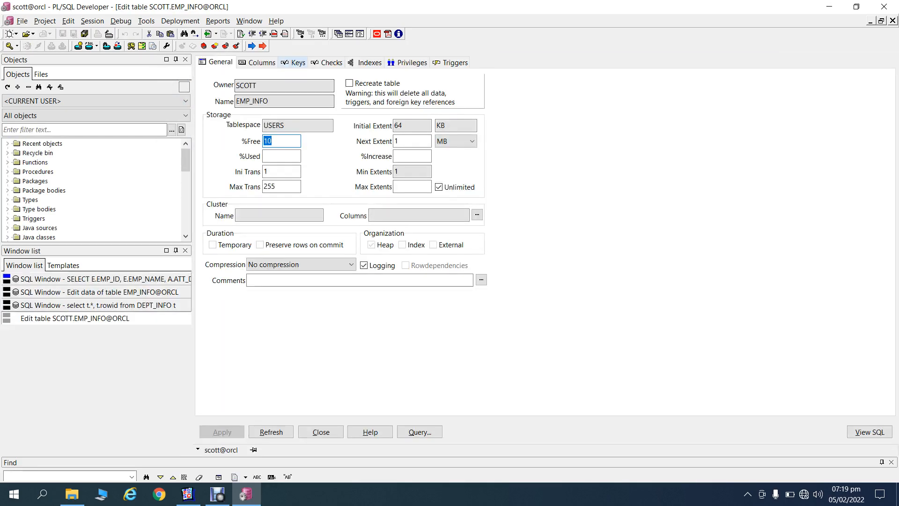
click(293, 63)
click(227, 97)
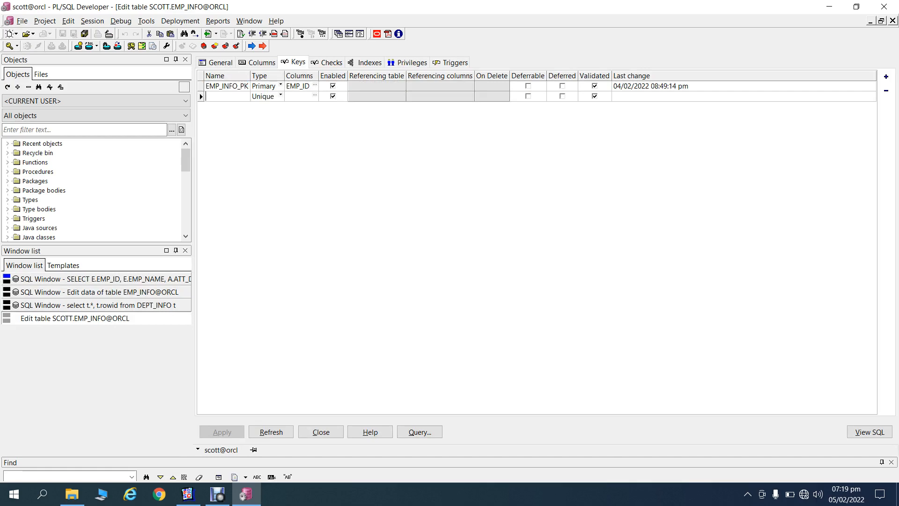
text(EMP_INFO_FK)
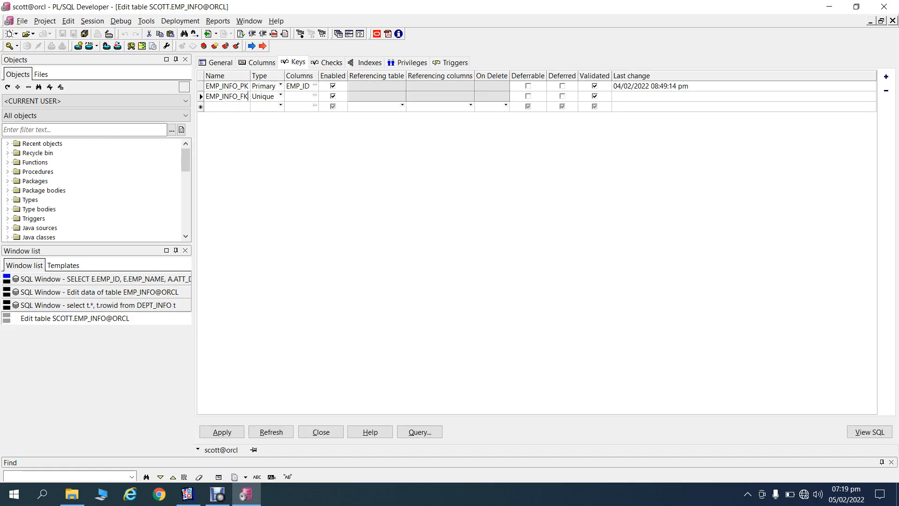
Make EMP_INFO_FK a foreign key on DEPTCODE referencing deptcode in dept_INFO, apply it and close the table editor.
key(Tab)
key(f)
key(Tab)
text(CODE)
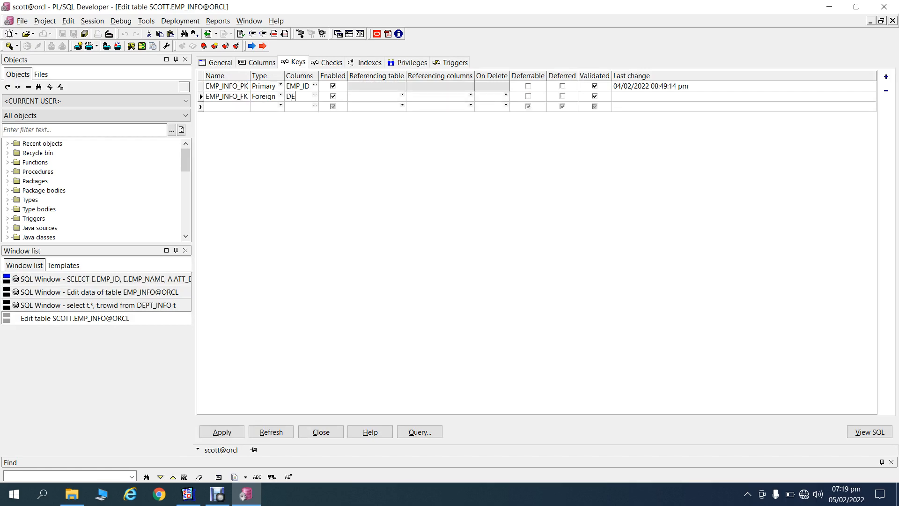
key(Tab)
key(Tab)
text(dept_INFO)
key(Tab)
click(222, 432)
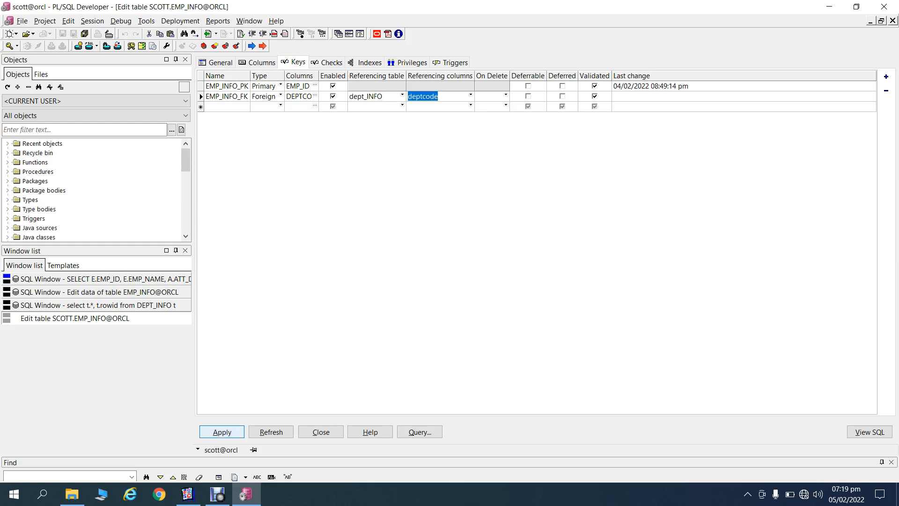
click(321, 432)
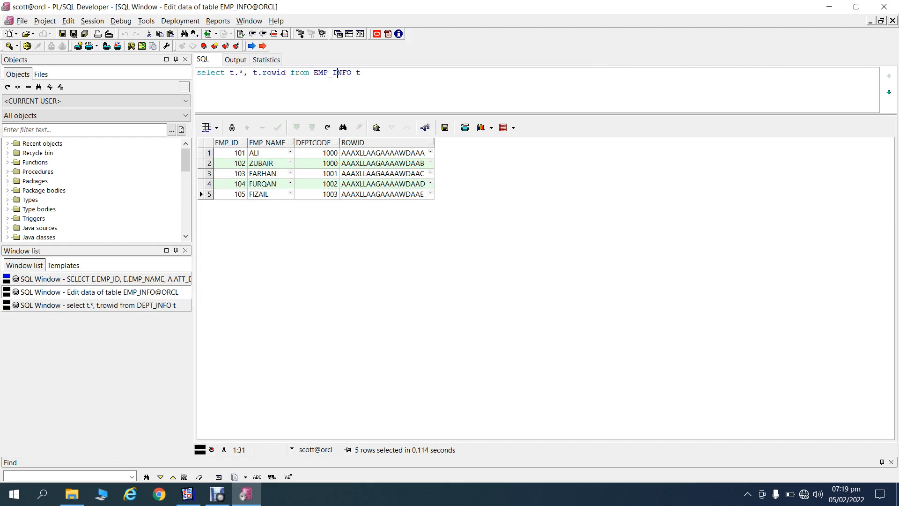
Add DEPT_INFO with the alias D to the FROM clause of the employee attendance query.
click(105, 279)
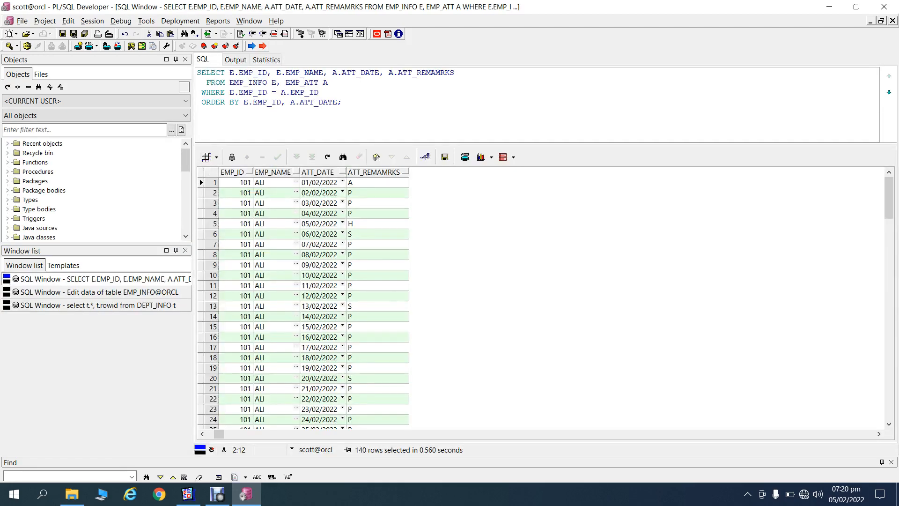
key(End)
text(,DEPT)
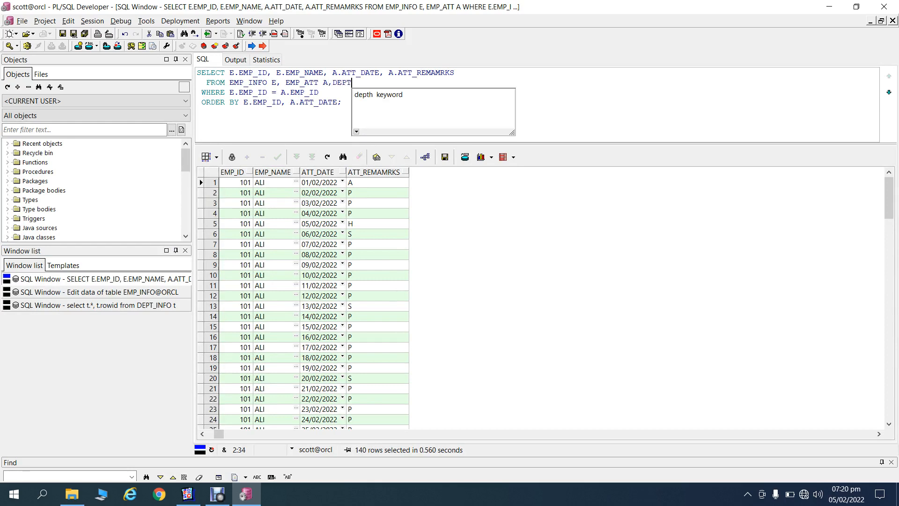
text(_INFO D)
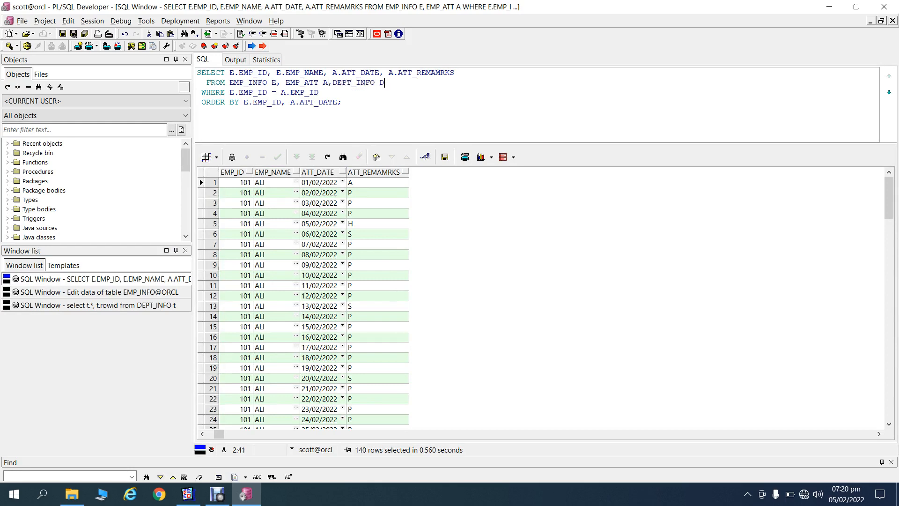
Add the join condition AND E.DEPTCODE = D.DEPTCODE to the WHERE clause of the attendance query.
key(Down)
key(Return)
text(AN)
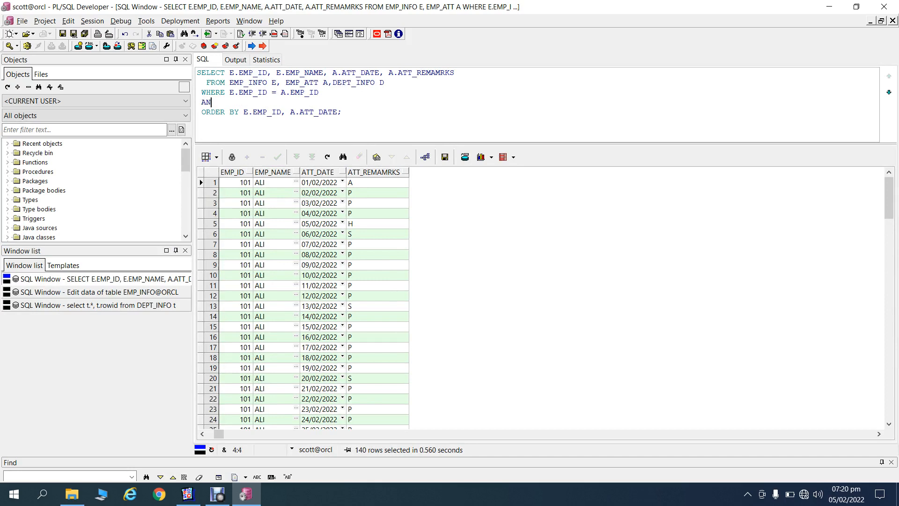
text(D E.DE)
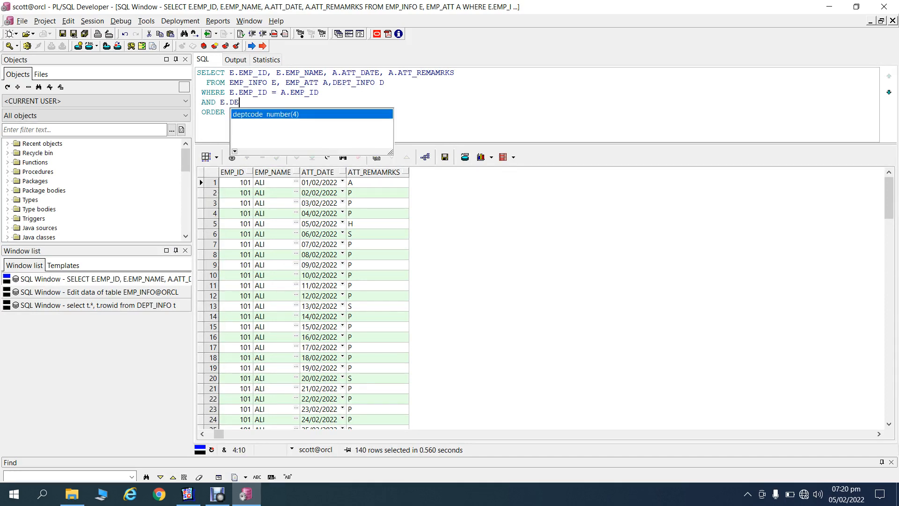
text(PTCODE = D.)
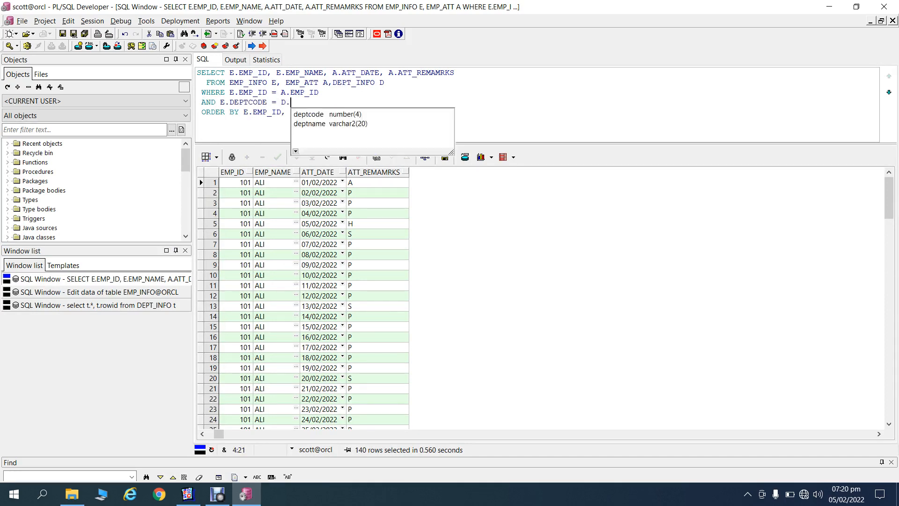
key(Return)
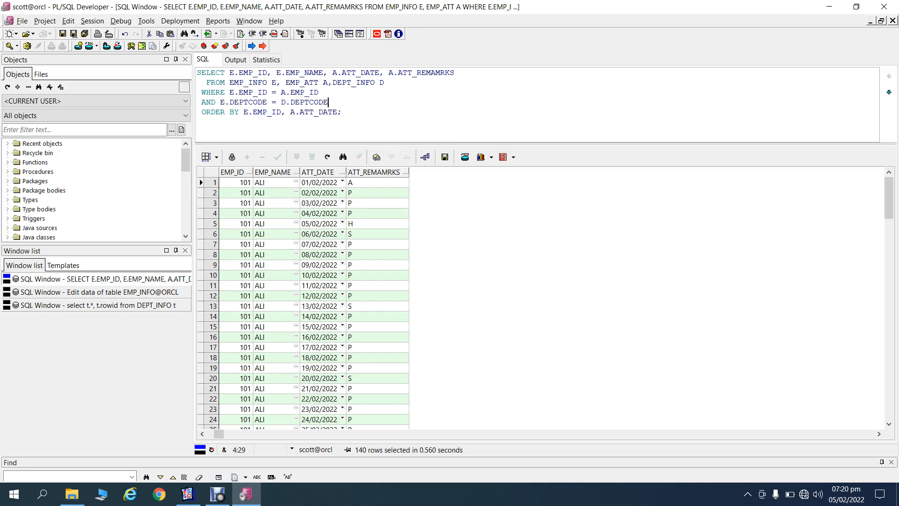
Add E.DEPTCODE and D.DEPTNAME after E.EMP_NAME in the SELECT list and run the query, fetching all rows.
click(332, 73)
text(E.DE)
key(Return)
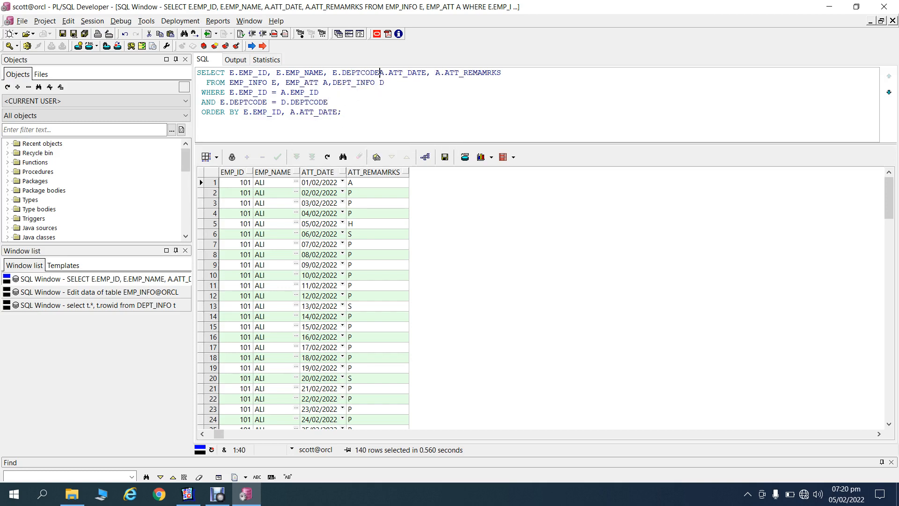
text(,D.D)
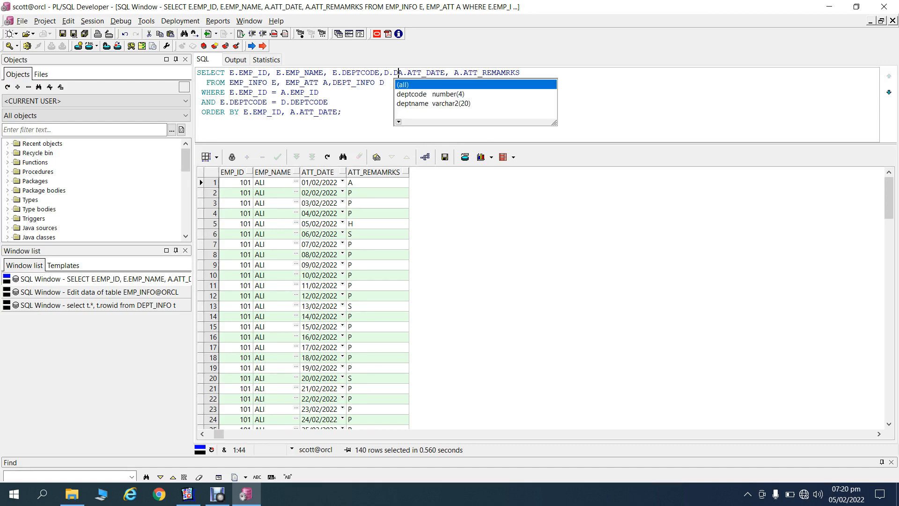
key(Down)
key(Down)
key(Return)
text(,)
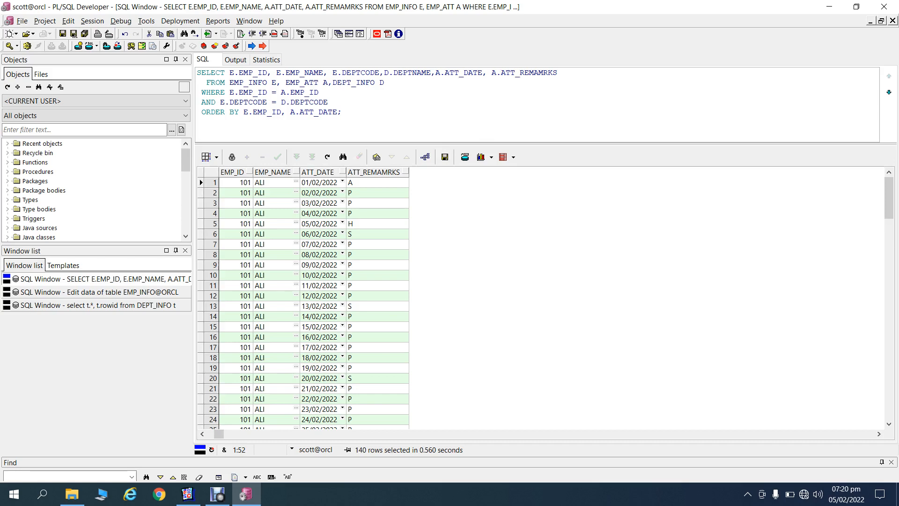
key(F8)
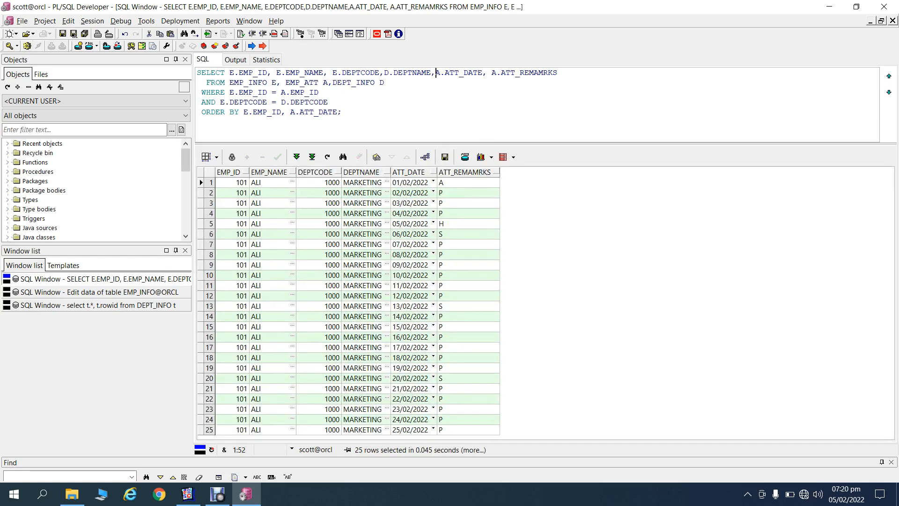
click(312, 157)
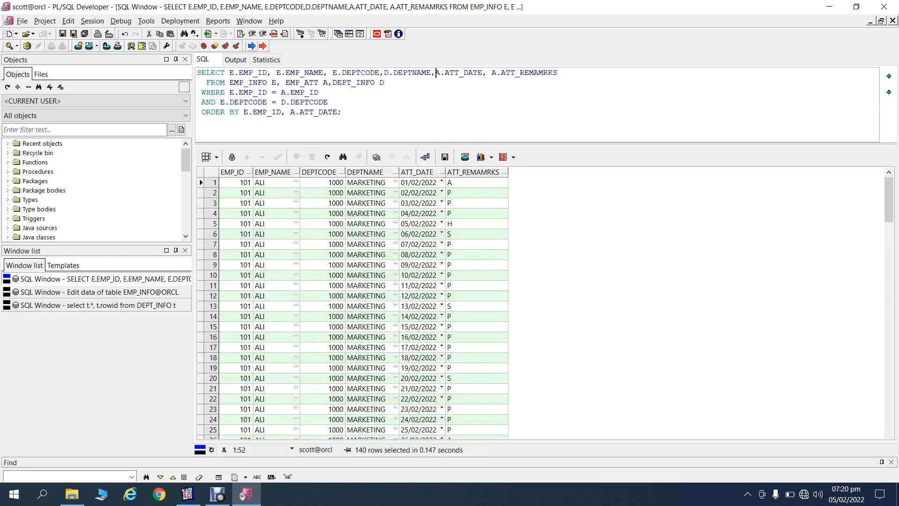
Beautify the SQL text, enlarge the editor area to fit it, and copy the whole statement.
click(240, 33)
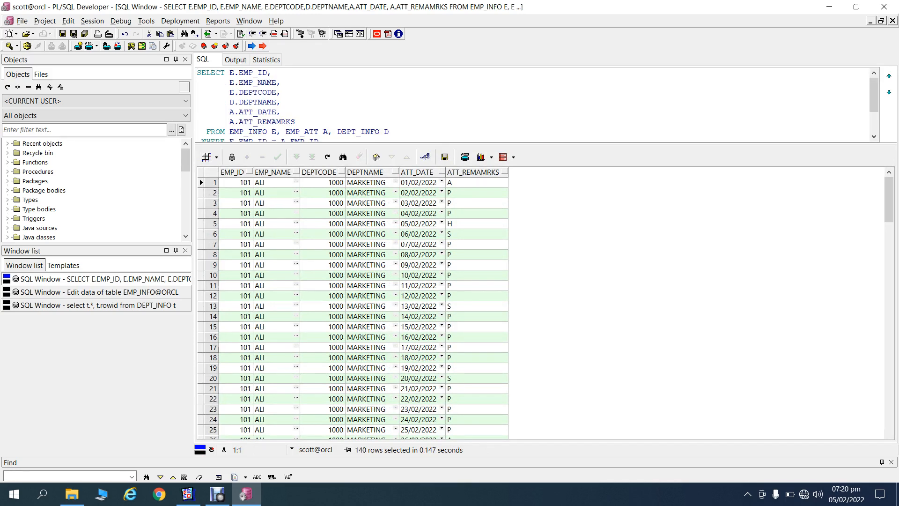
drag(873, 101, 874, 121)
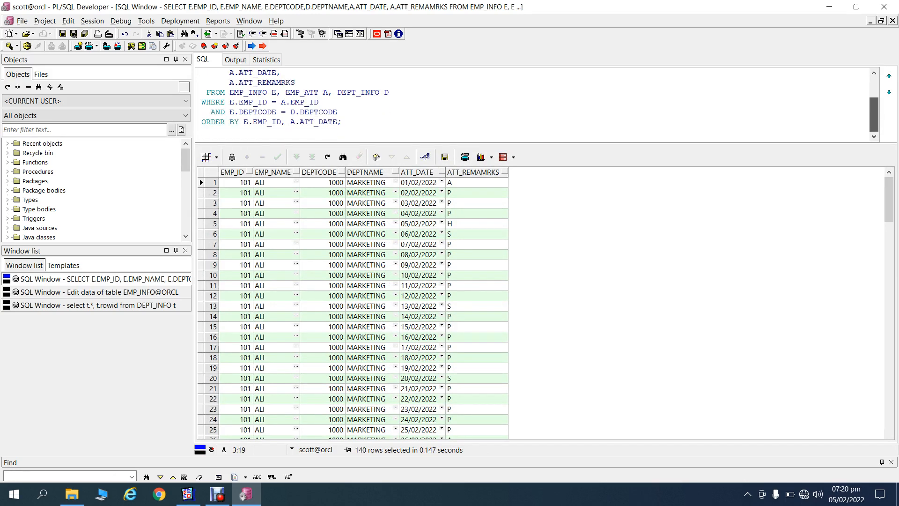
drag(538, 143, 538, 206)
click(199, 132)
key(Up)
key(ctrl+Home)
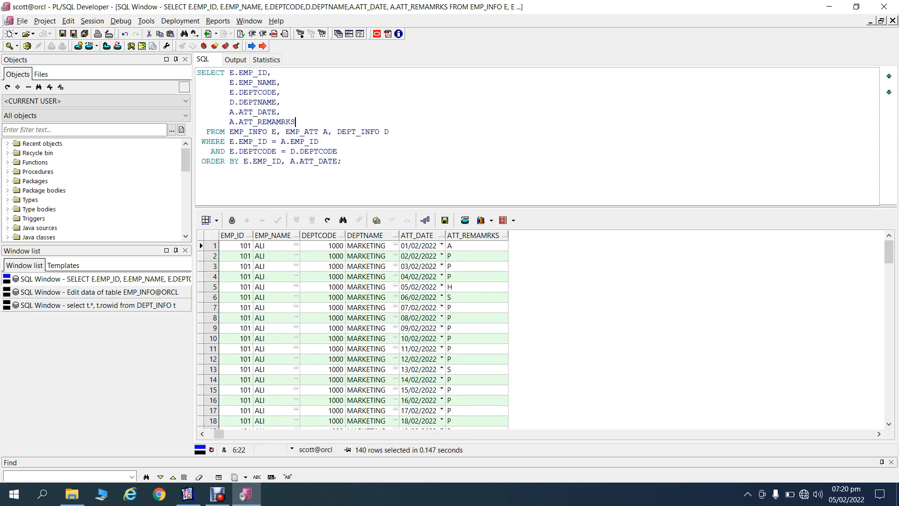
key(ctrl+a)
key(ctrl+c)
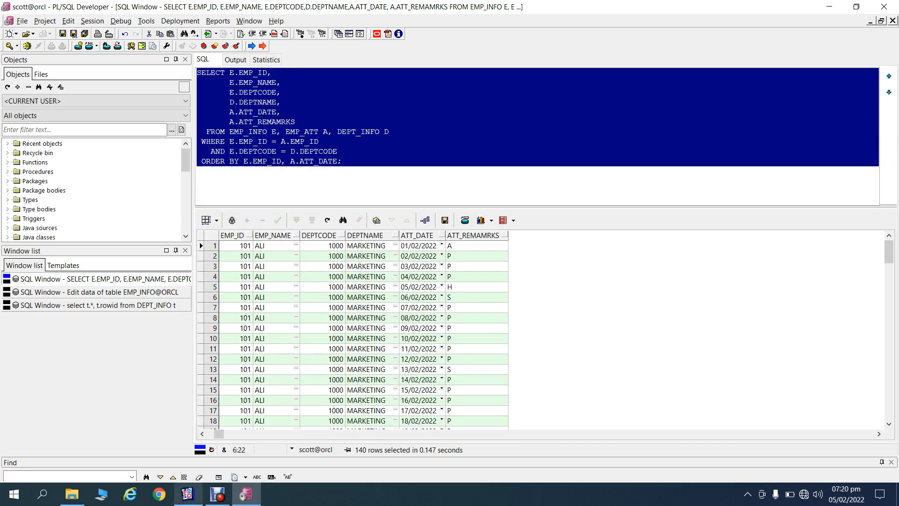
Switch to Reports Builder, add the copied statement as a SQL query in MODULE1's data model, and lengthen its group box slightly.
click(187, 494)
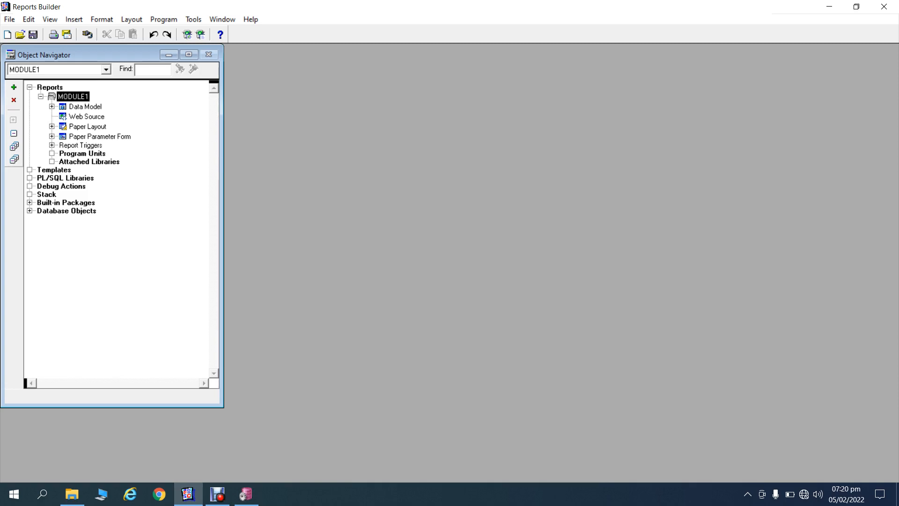
double_click(63, 107)
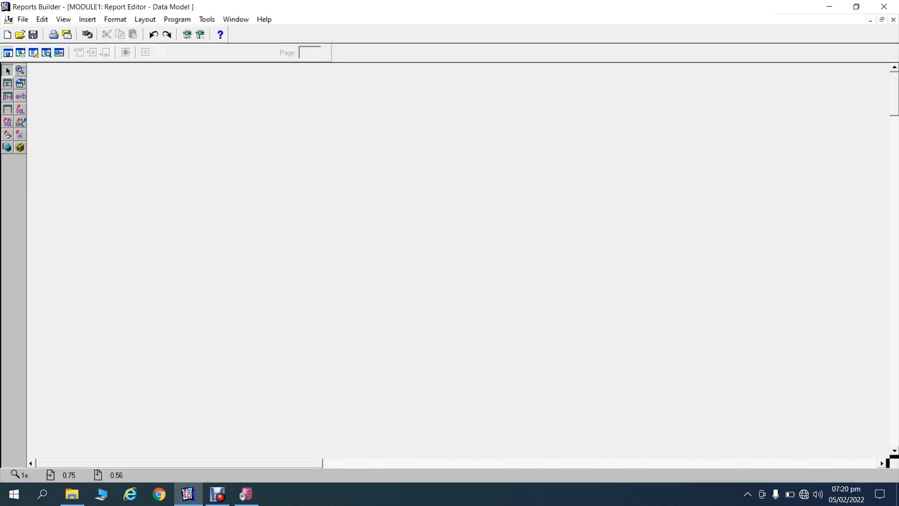
click(20, 110)
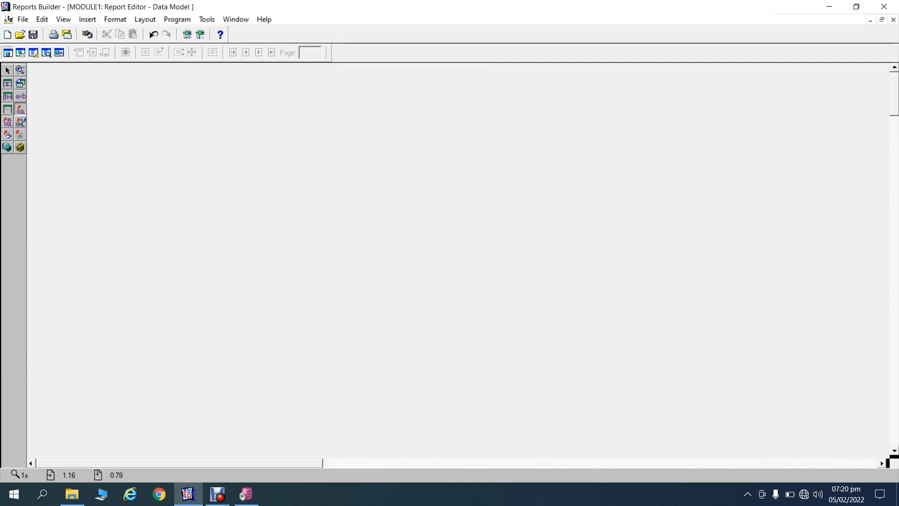
click(93, 107)
key(ctrl+v)
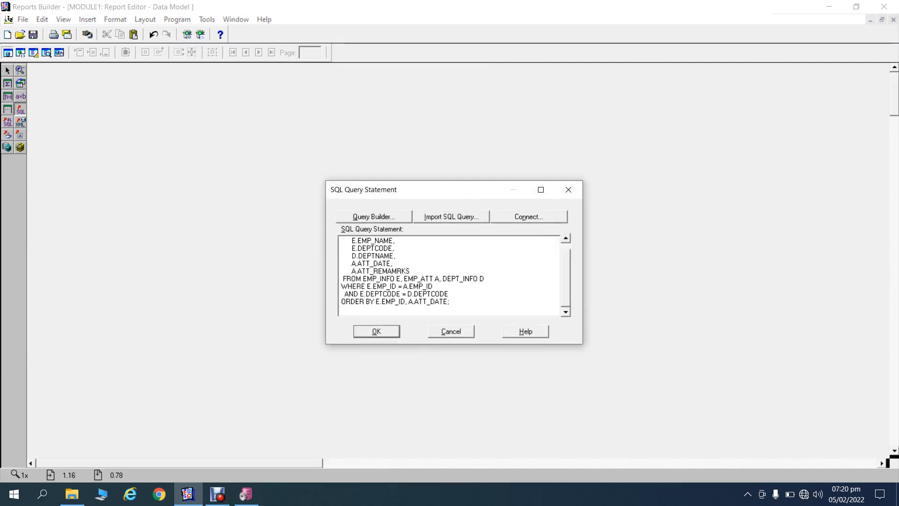
key(BackSpace)
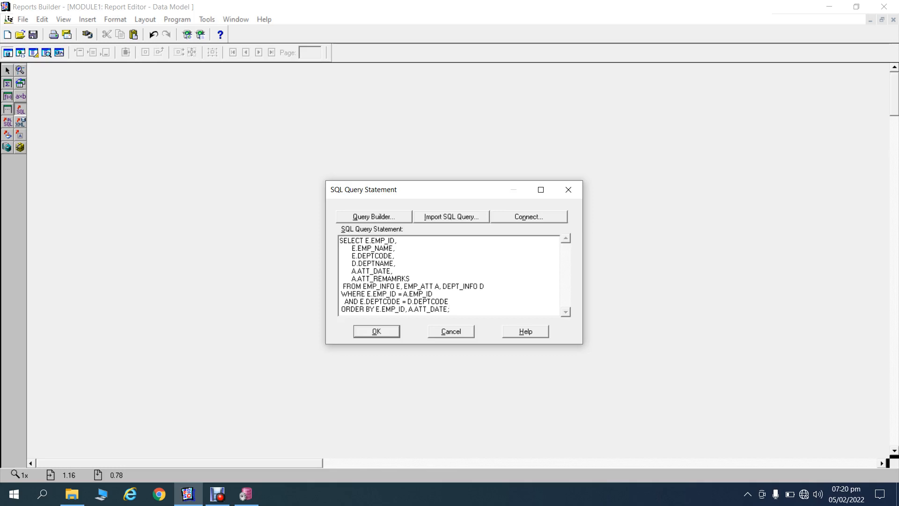
click(385, 332)
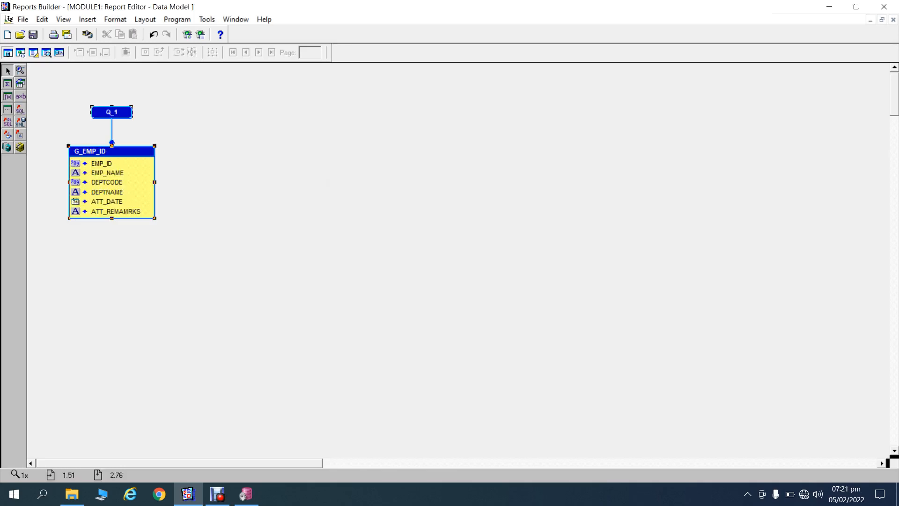
drag(112, 218, 112, 228)
click(210, 213)
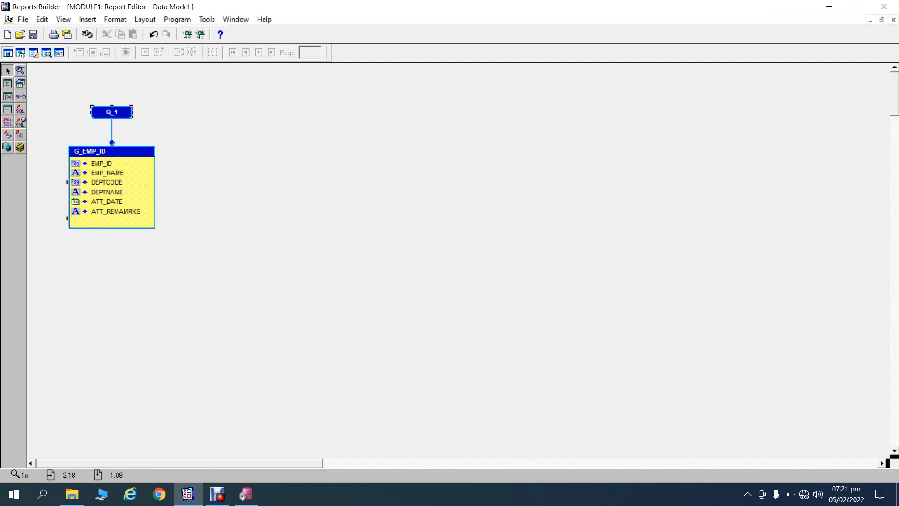
Start the Report Wizard for query Q_1 with both web and paper layout, Matrix with Group style and the SQL Query source.
right_click(114, 110)
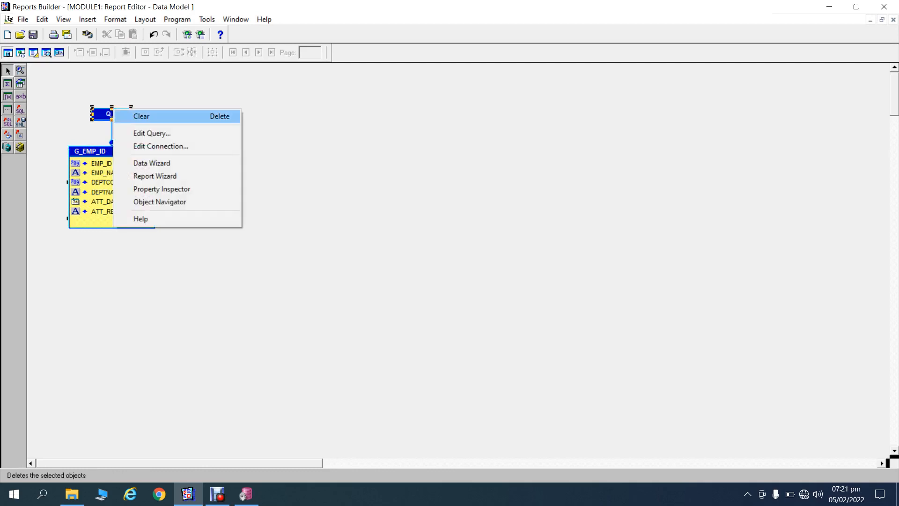
click(154, 175)
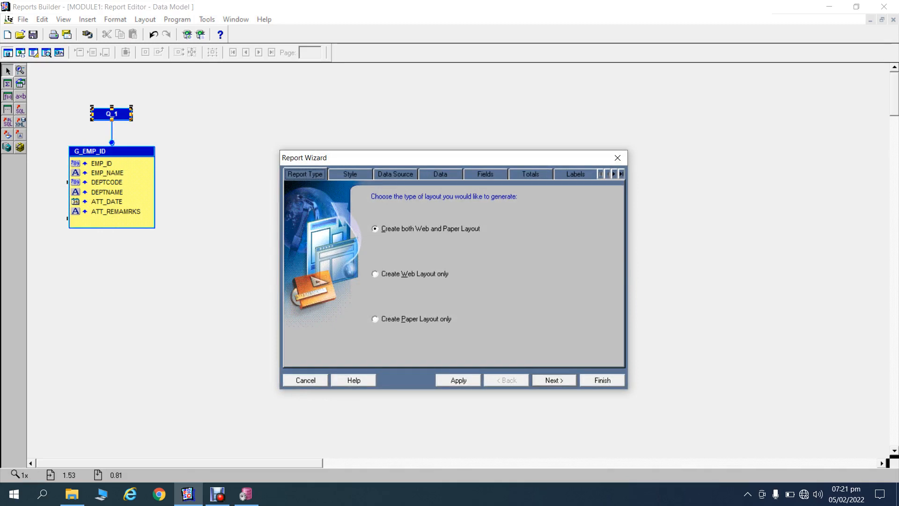
click(554, 380)
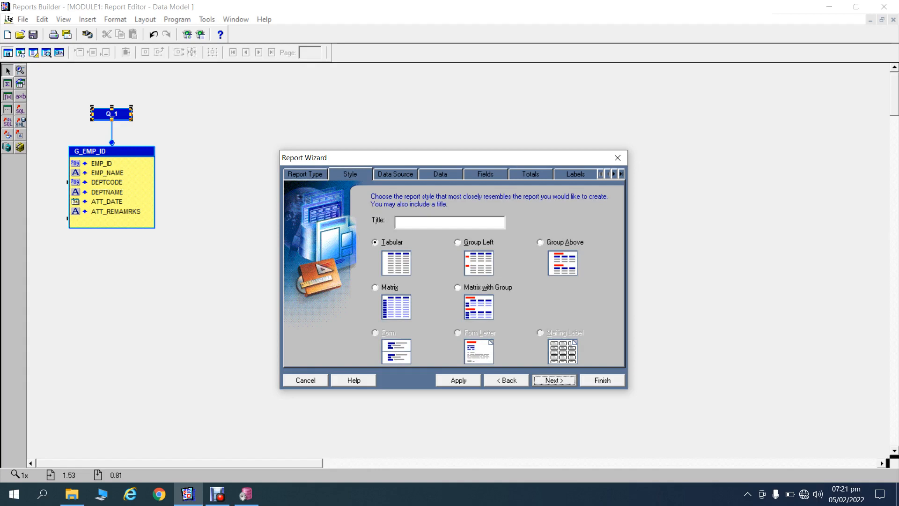
click(459, 287)
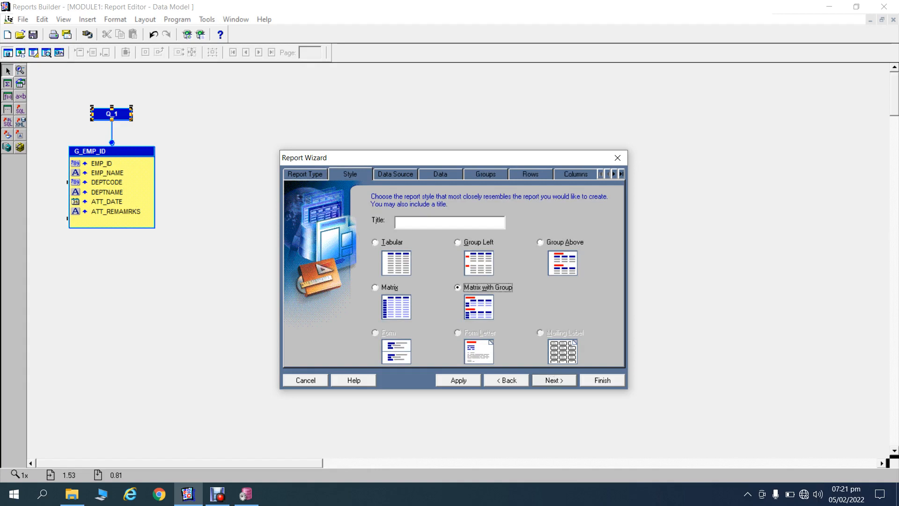
click(554, 380)
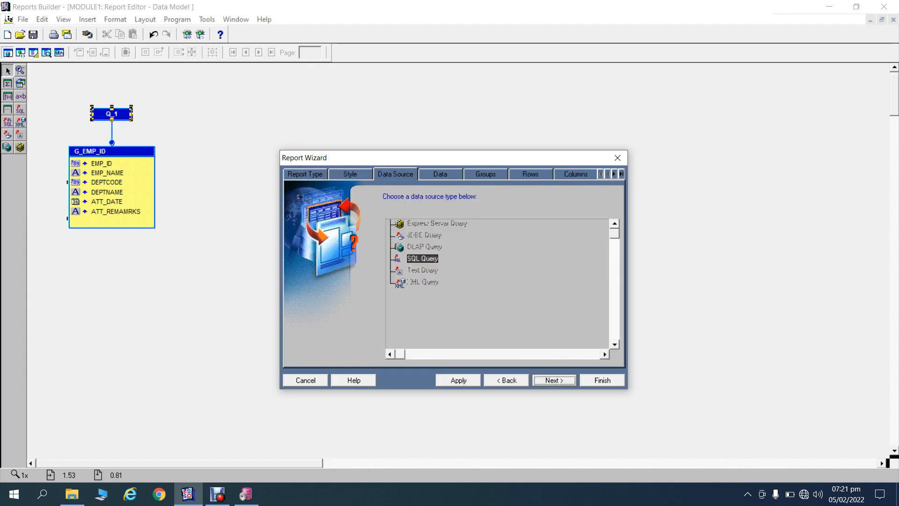
key(Return)
key(Return)
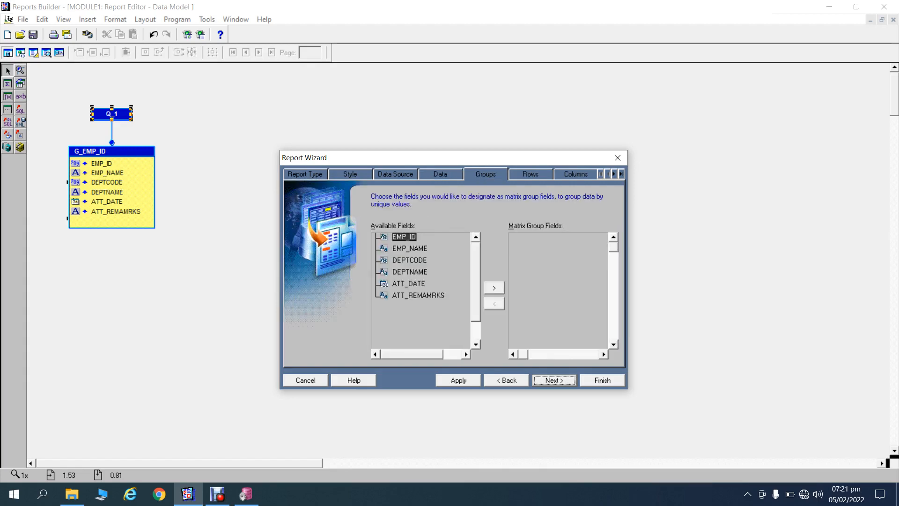
Designate DEPTCODE and DEPTNAME as the matrix group fields and continue to the row fields.
click(410, 260)
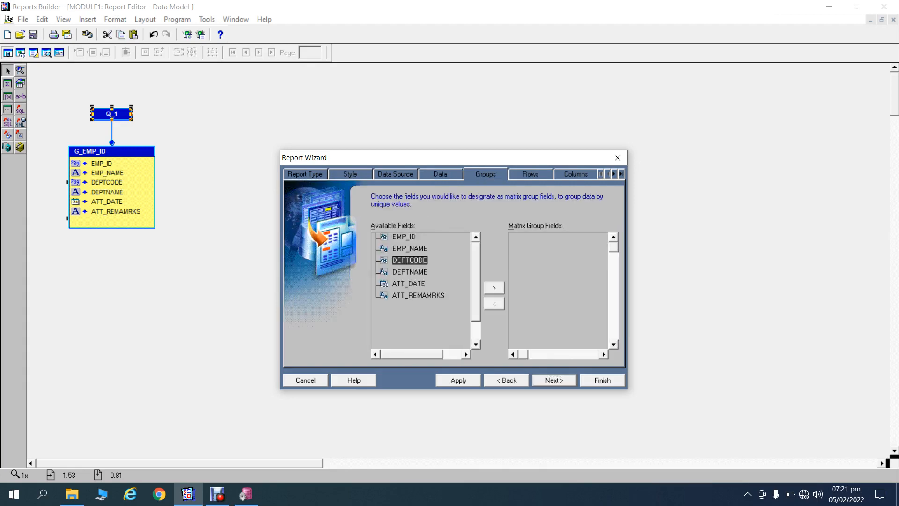
click(494, 288)
click(494, 288)
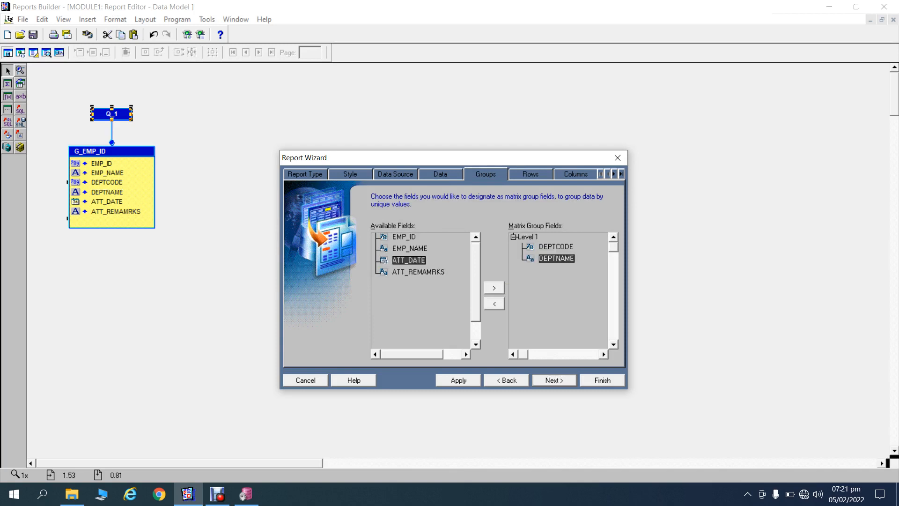
click(554, 381)
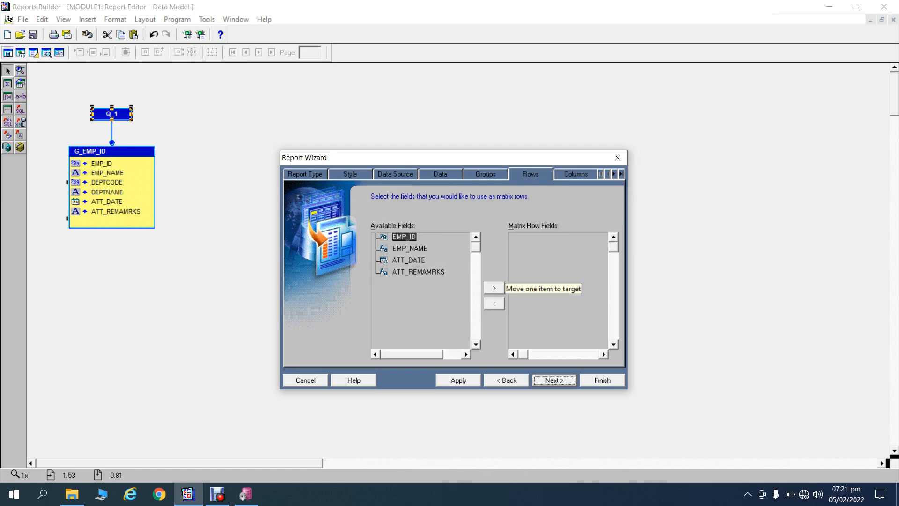
Use EMP_ID and EMP_NAME as the matrix row fields, taking ATT_DATE back out, and continue to the column fields.
double_click(495, 288)
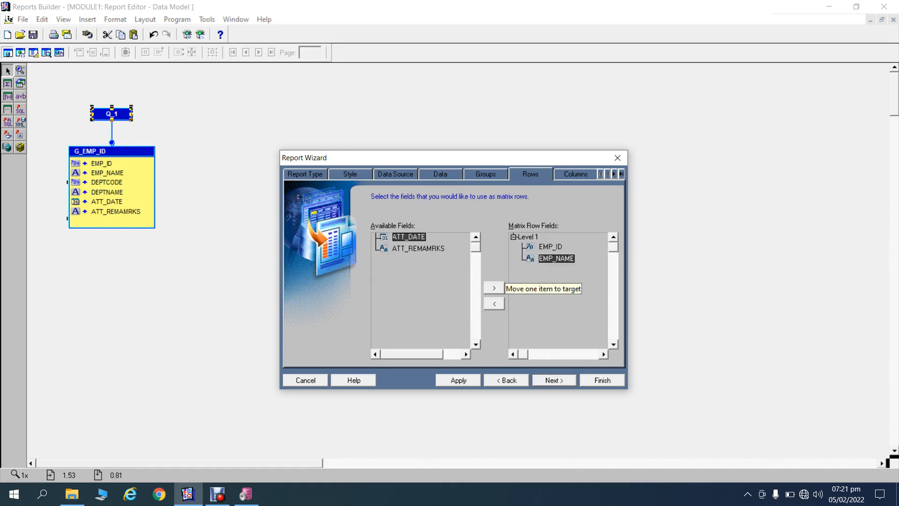
click(494, 287)
click(554, 380)
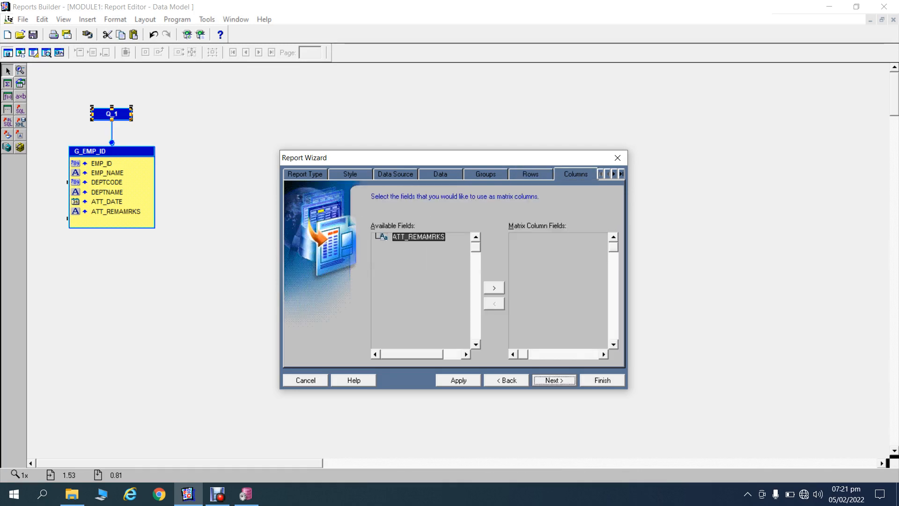
click(506, 380)
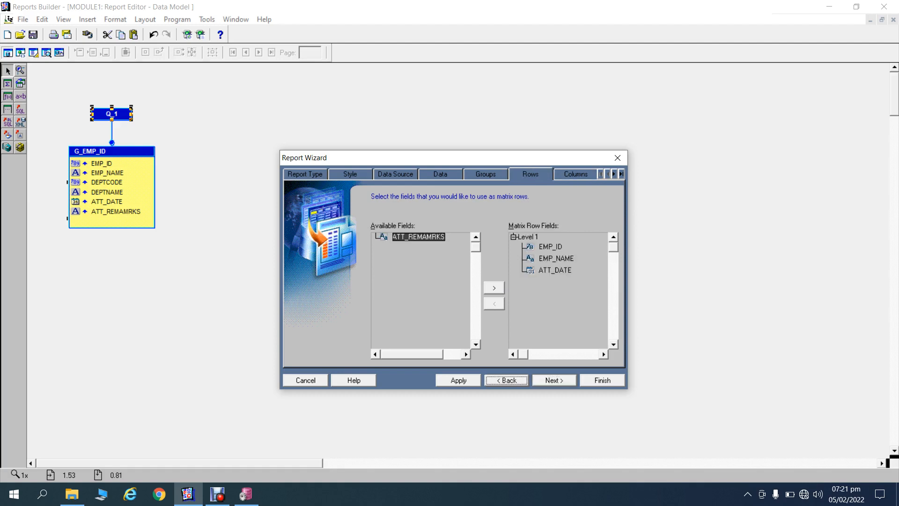
click(555, 270)
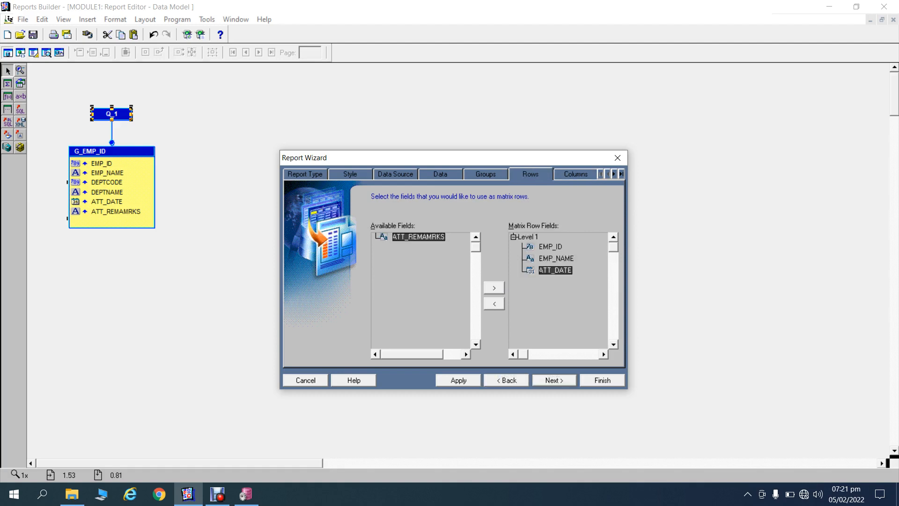
click(494, 303)
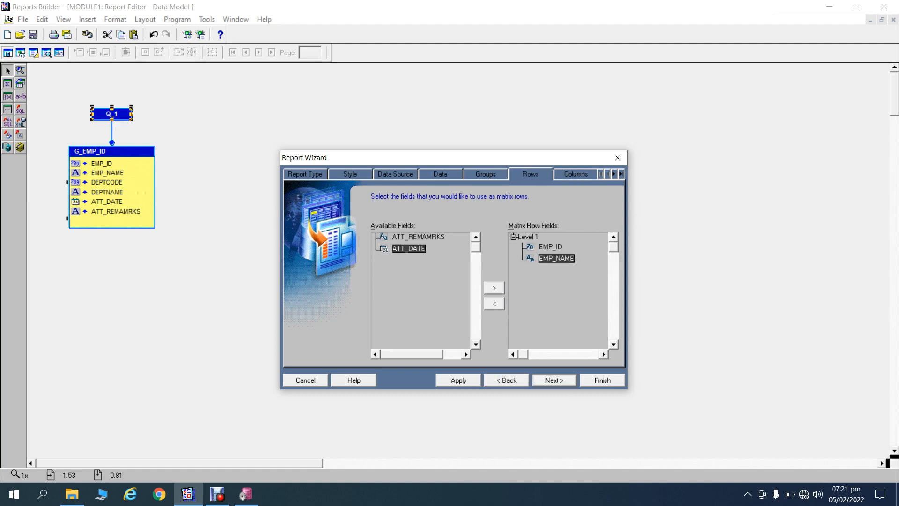
click(554, 380)
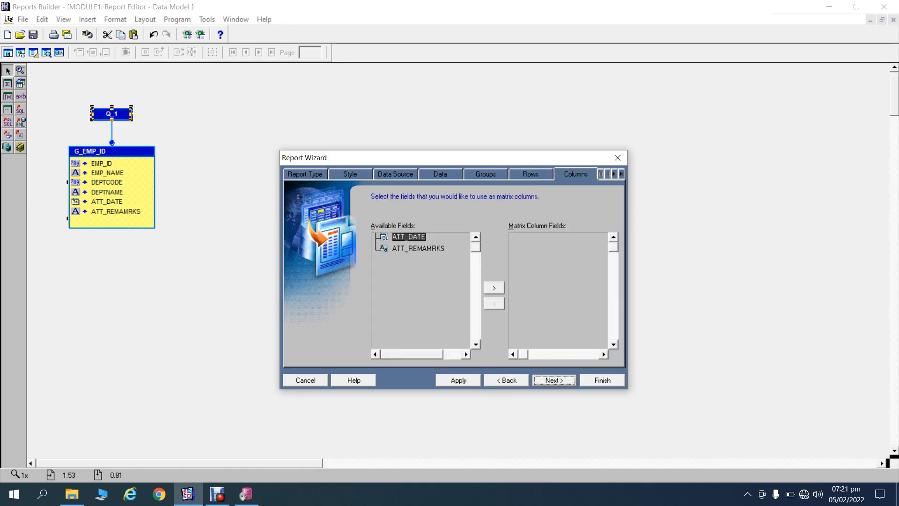
Use ATT_DATE as the matrix column field and ATT_REMAMRKS as the matrix cell field, and continue past the totals without adding any.
click(494, 287)
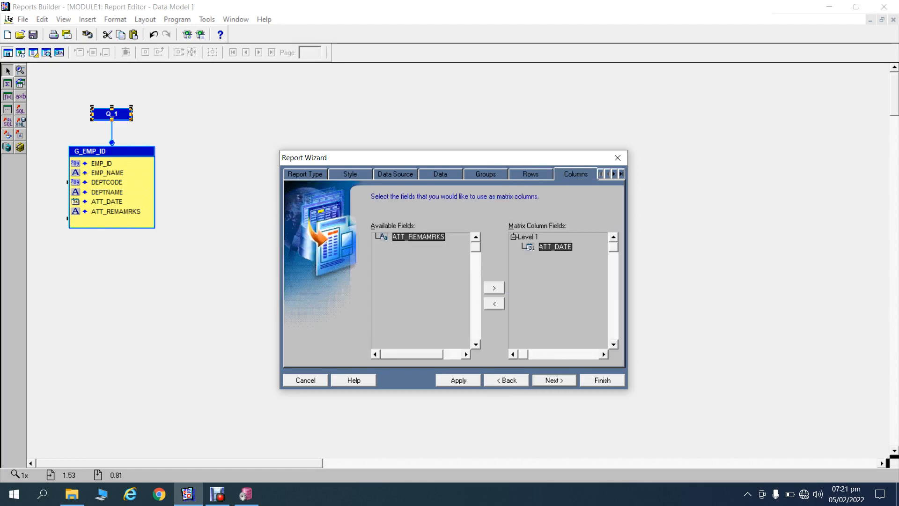
click(554, 380)
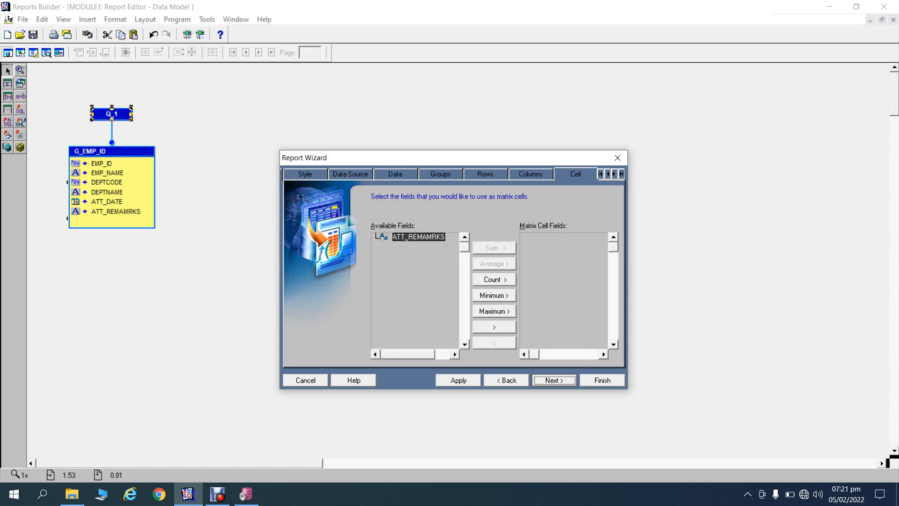
click(494, 327)
click(554, 380)
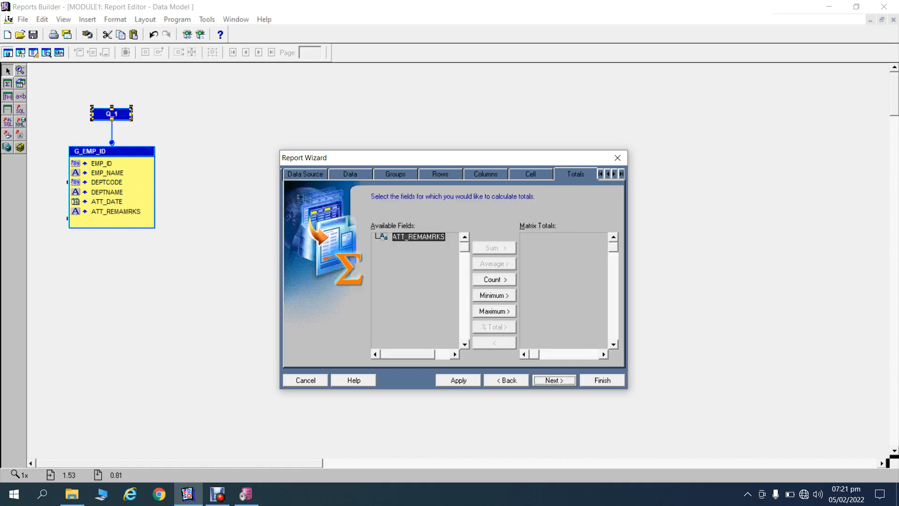
click(554, 381)
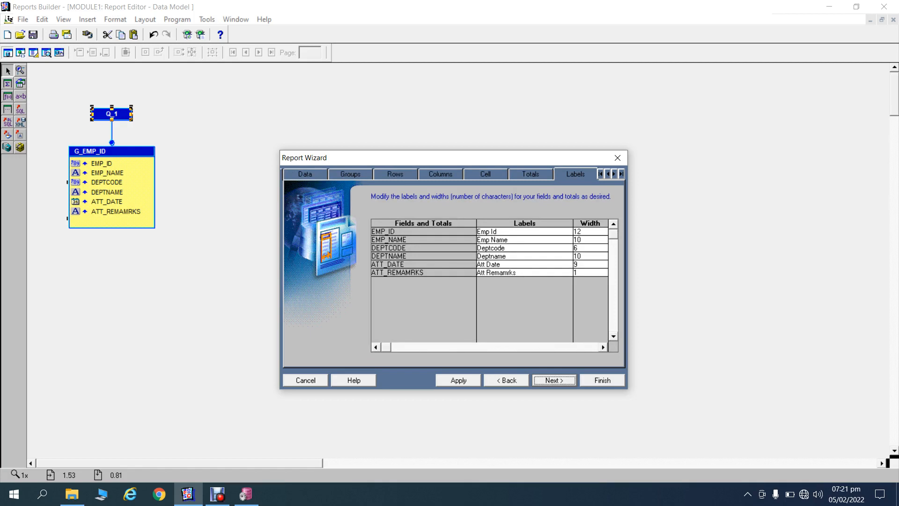
Set the width of all six fields, from EMP_ID through ATT_REMAMRKS, to 8 characters.
click(575, 231)
click(506, 380)
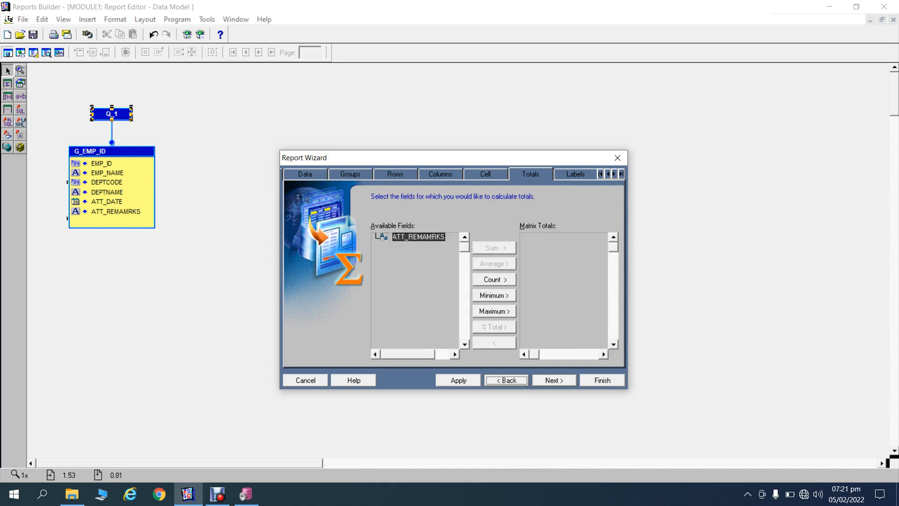
click(554, 380)
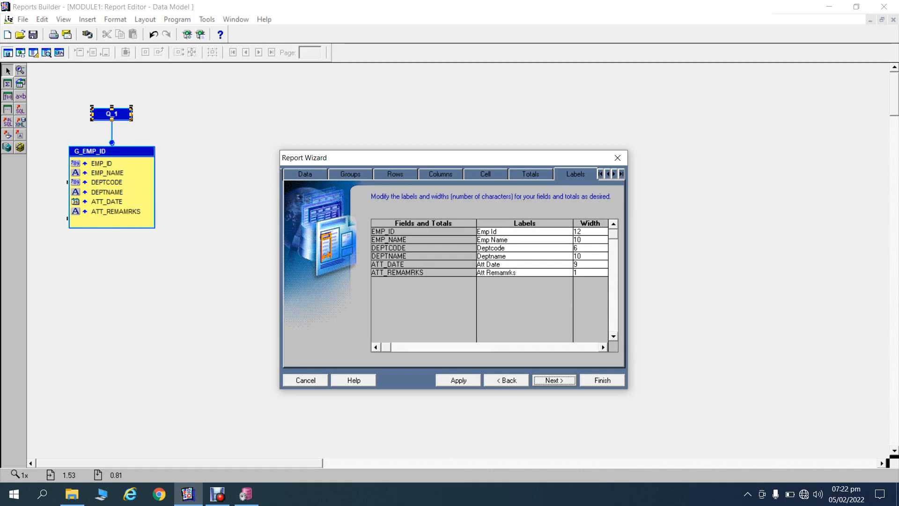
click(583, 232)
click(584, 240)
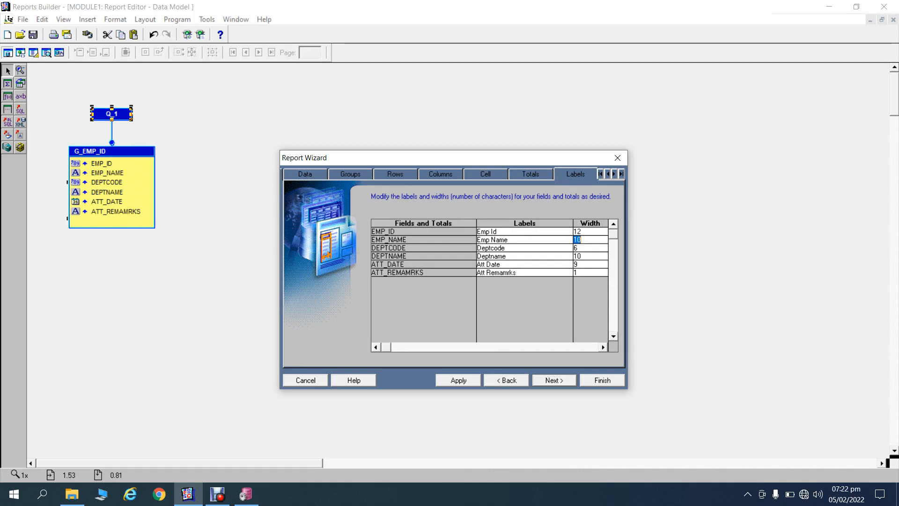
click(584, 231)
text(8)
key(Down)
text(8)
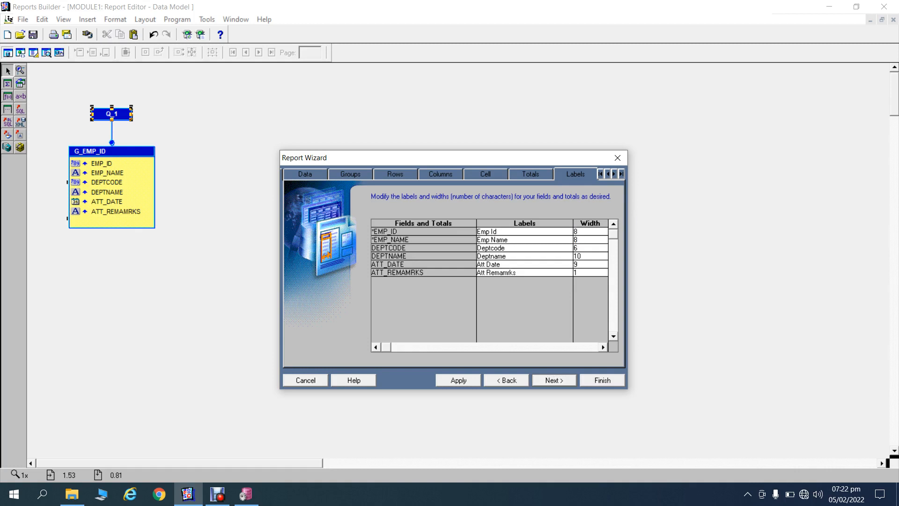
key(Down)
text(8)
key(Down)
text(8)
key(Down)
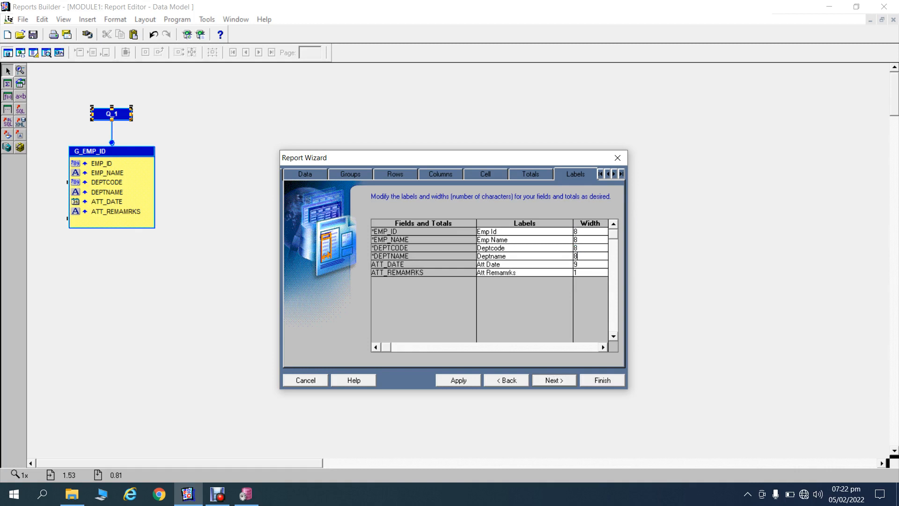
text(8)
key(Down)
text(8)
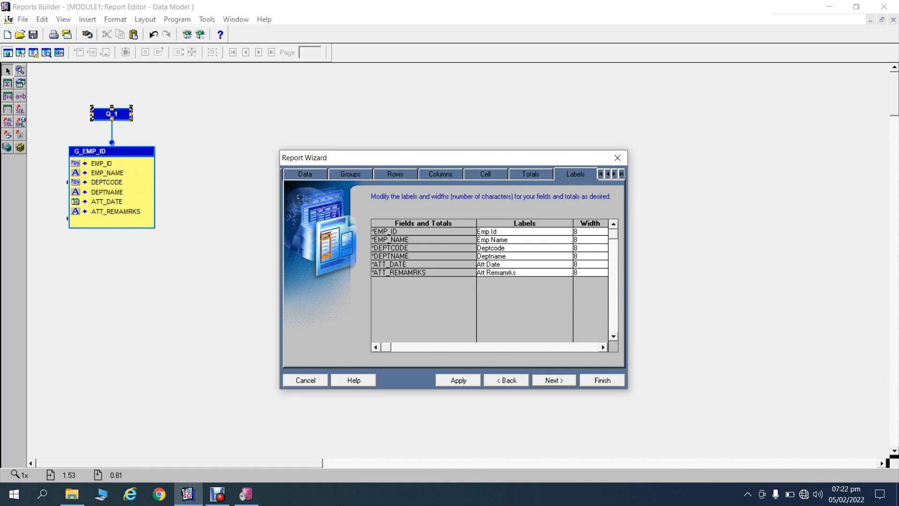
Continue to the template choice, choose no template, and finish the Report Wizard.
key(Return)
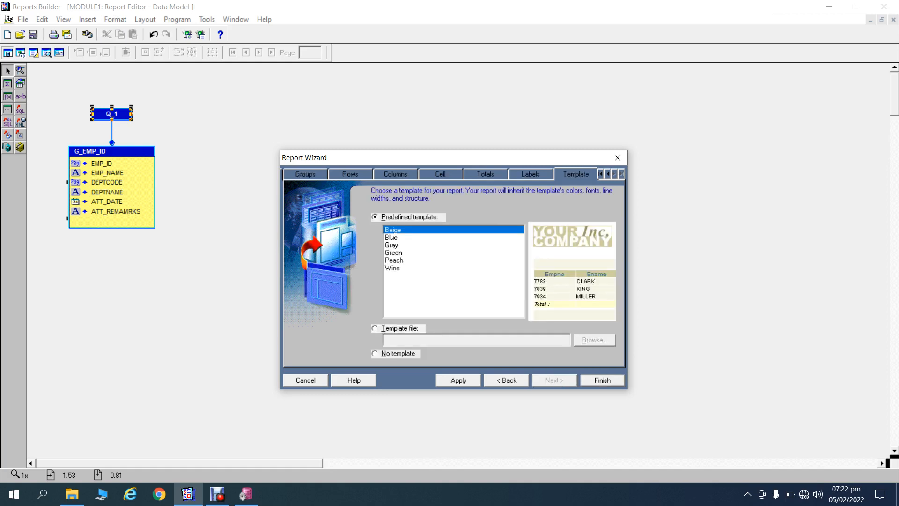
key(alt+n)
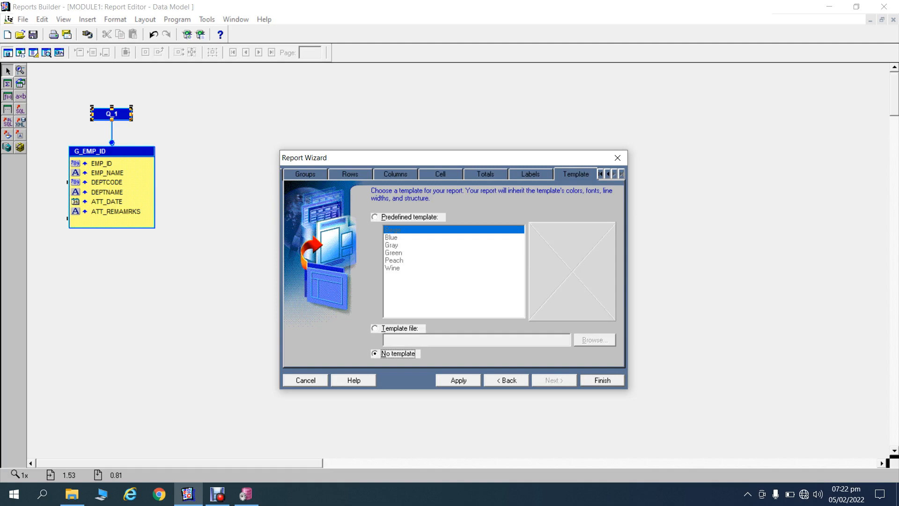
key(Return)
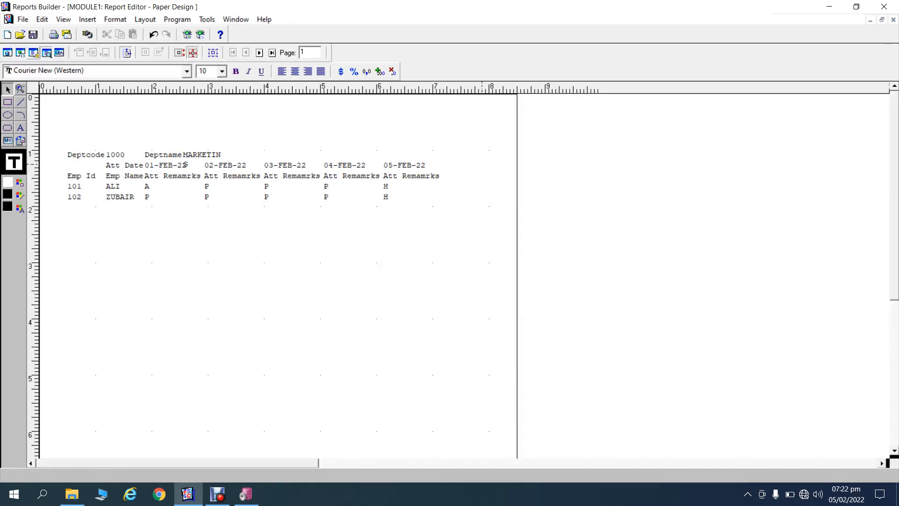
In the paper layout's margin view, move the body area to the page's left edge and widen it to the full 8.5 page width.
click(33, 52)
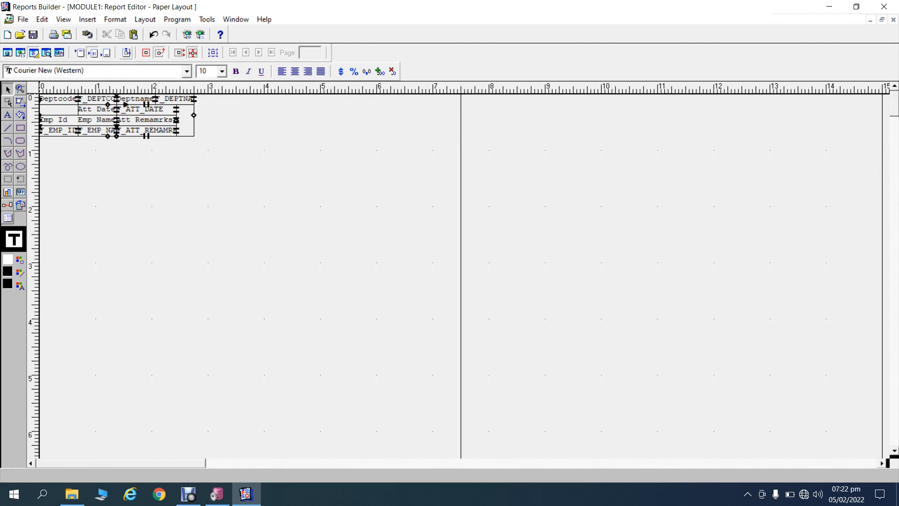
click(377, 151)
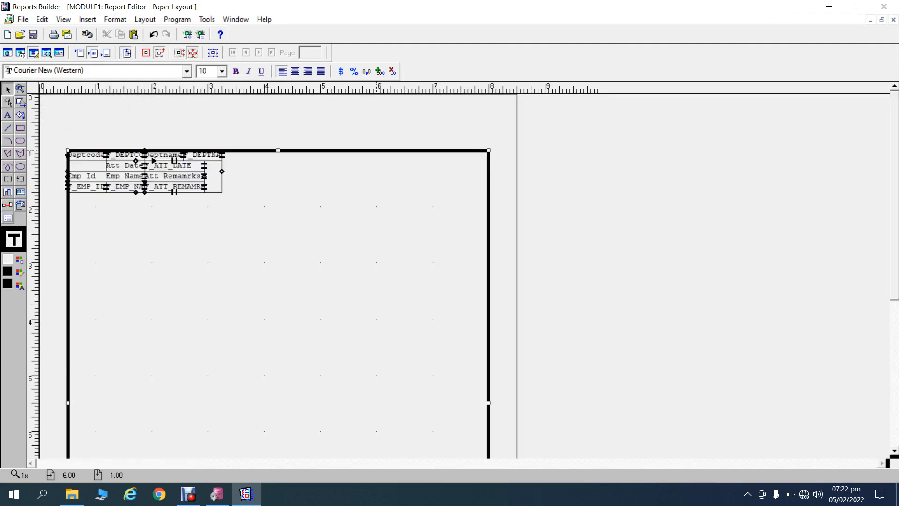
key(Left)
key(Left)
key(Left)
key(Left)
key(Left)
key(Left)
key(Left)
key(Left)
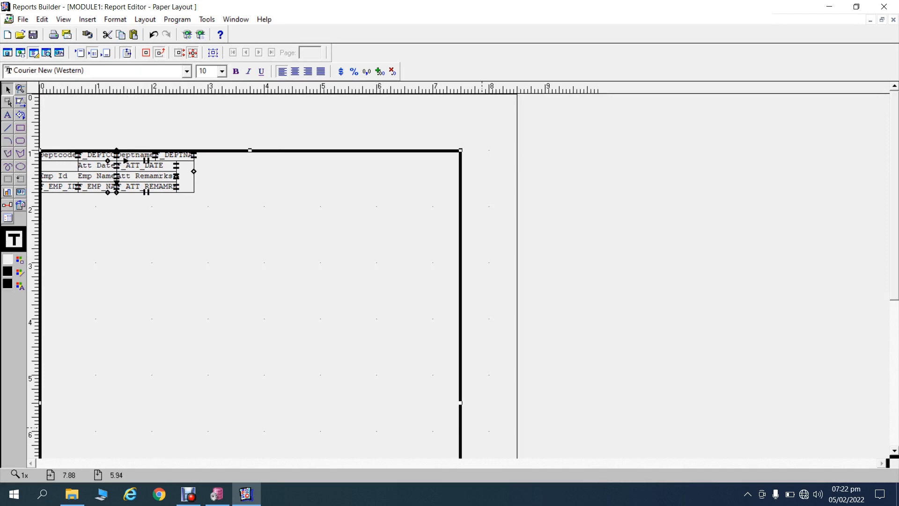
drag(460, 403, 518, 406)
click(605, 108)
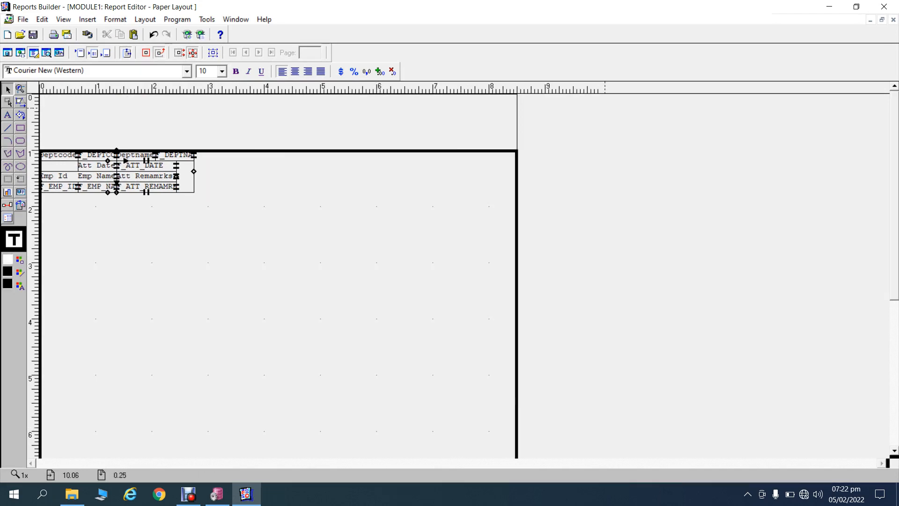
click(127, 53)
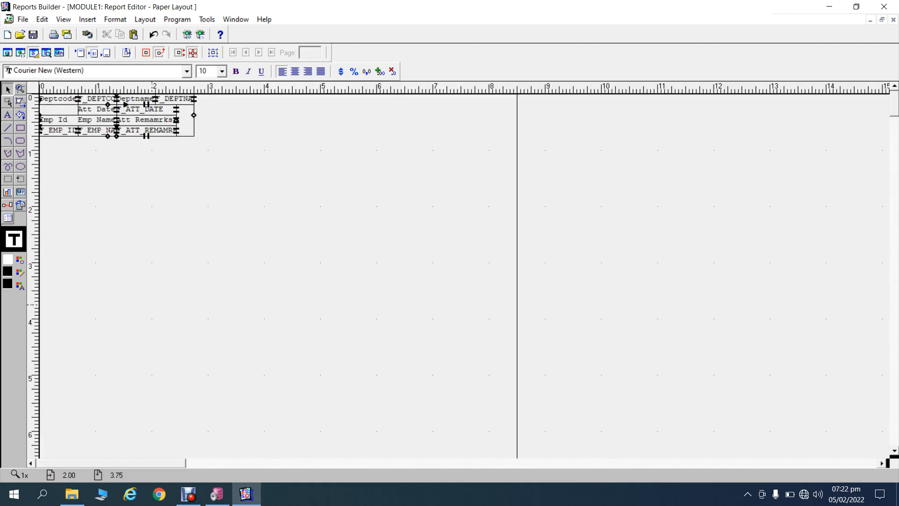
Give all objects in the paper layout black border lines and centre their text.
key(ctrl+a)
click(20, 273)
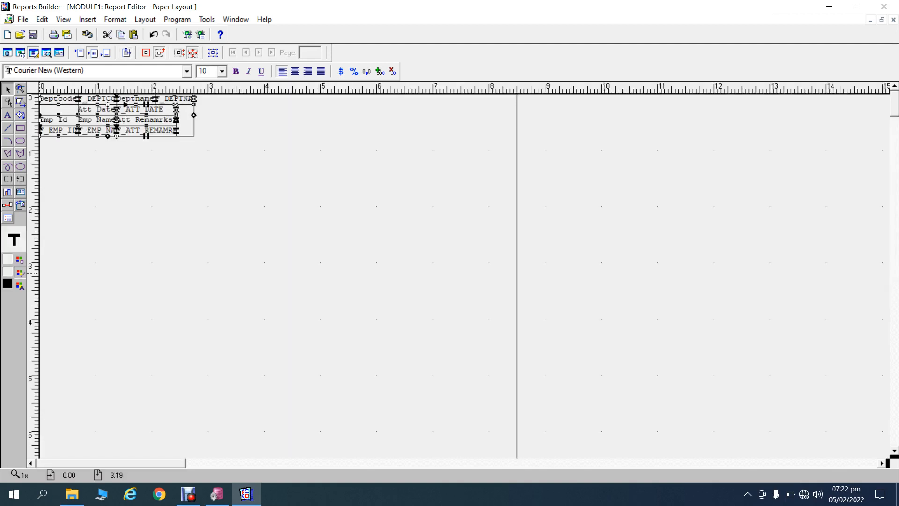
click(32, 270)
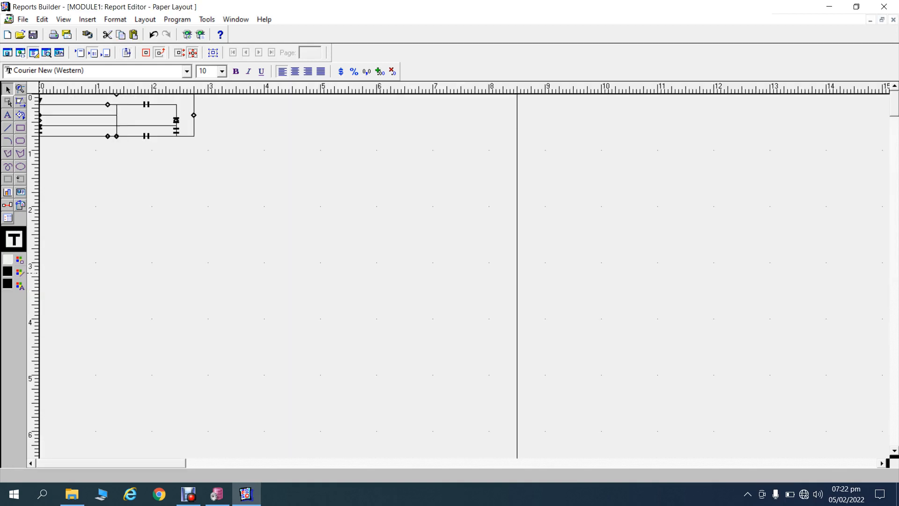
click(295, 72)
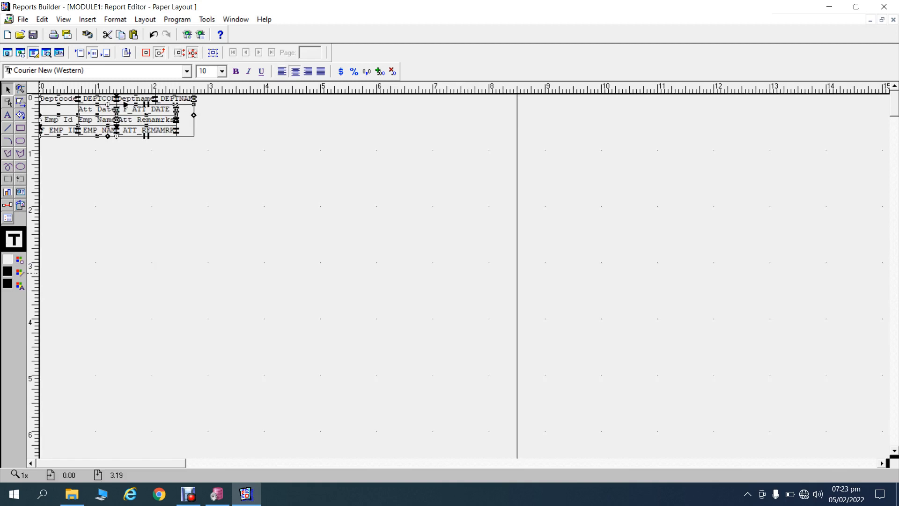
click(295, 178)
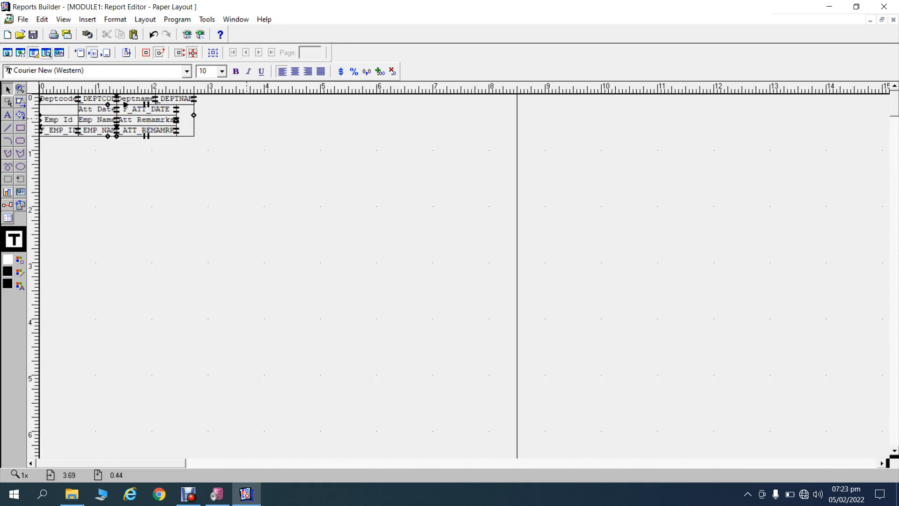
Nudge all layout objects slightly down and to the right, and preview the report in Paper Design.
key(ctrl+a)
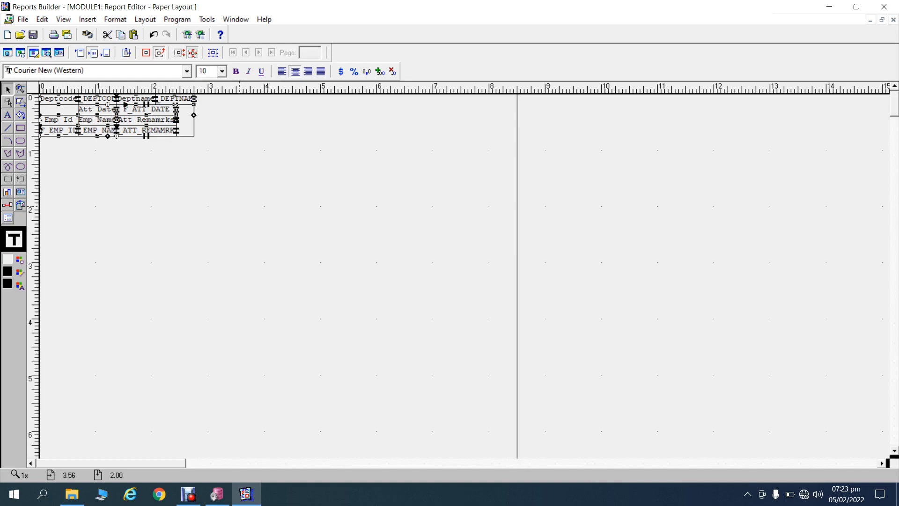
key(Down)
key(Right)
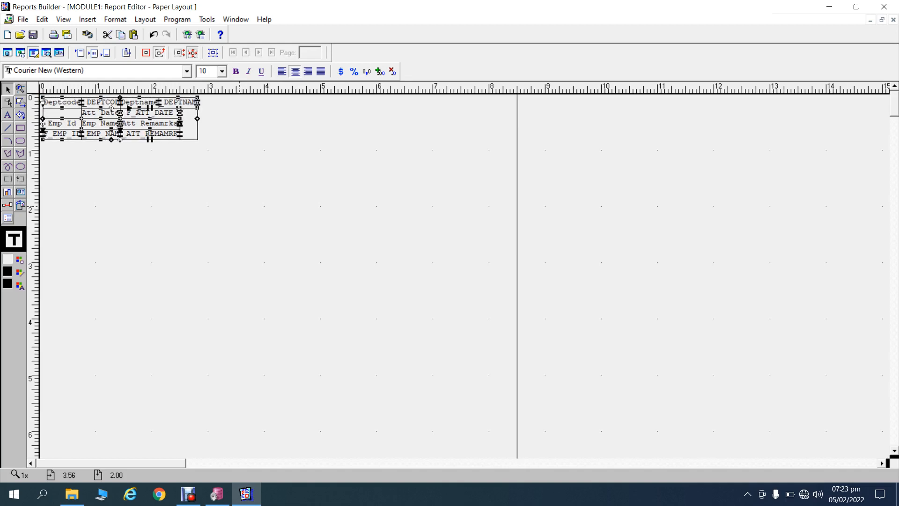
click(202, 161)
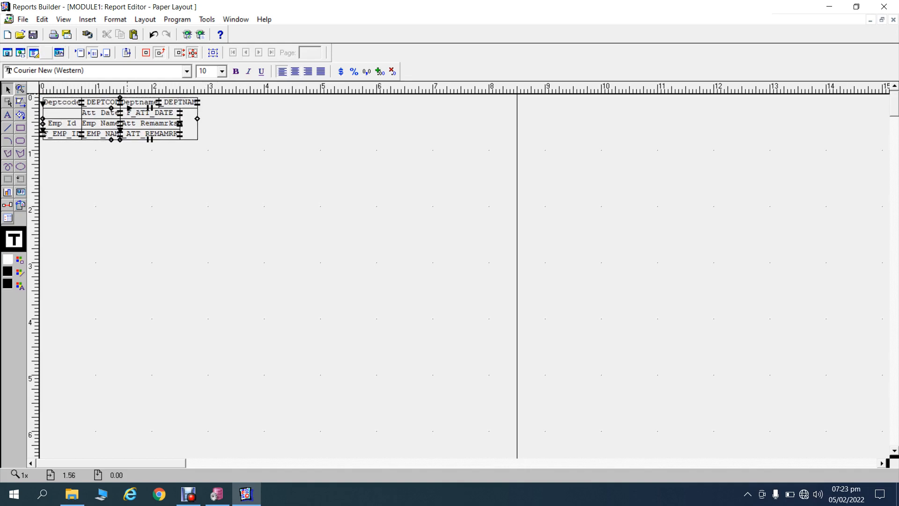
click(46, 53)
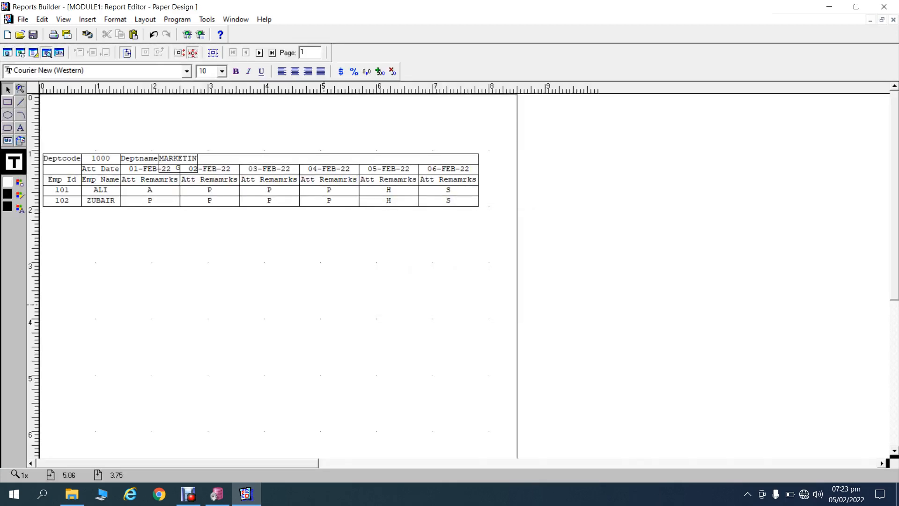
Set the Main Section's page width to 35 and height to 8.5, and preview the resized report in Paper Design.
click(34, 52)
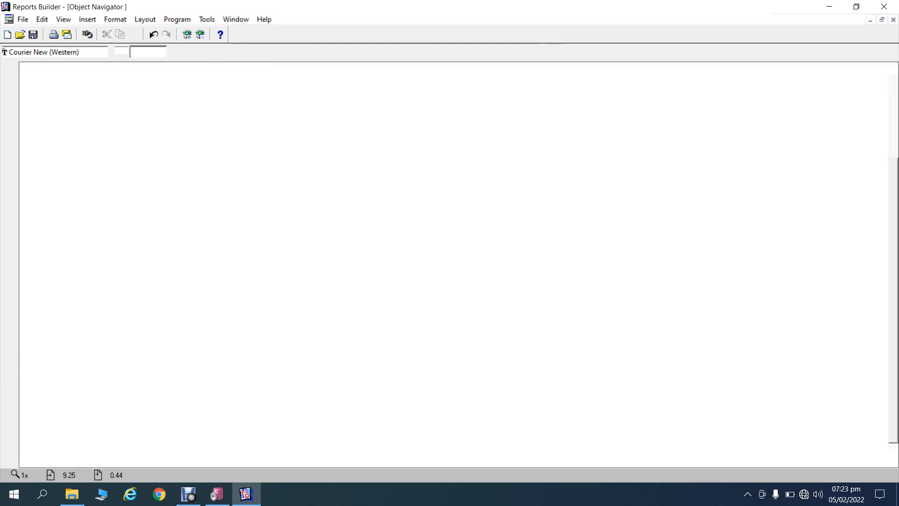
click(58, 88)
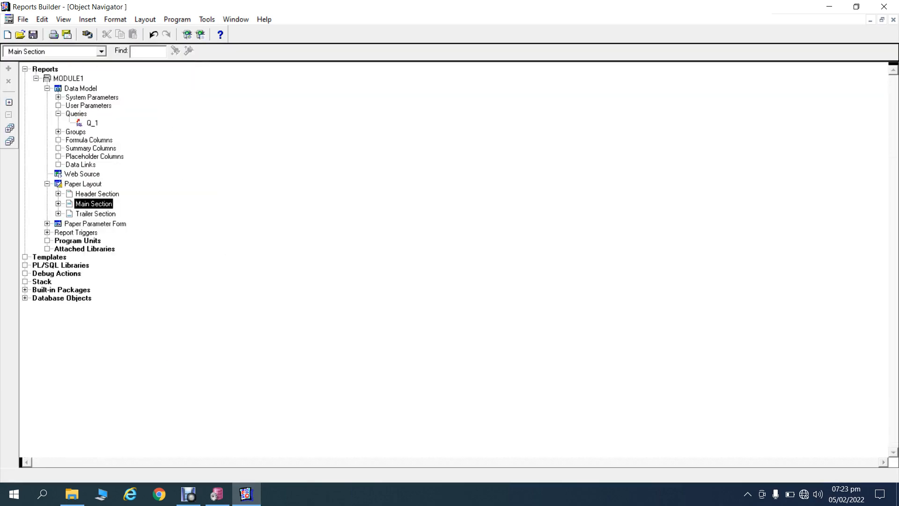
right_click(94, 204)
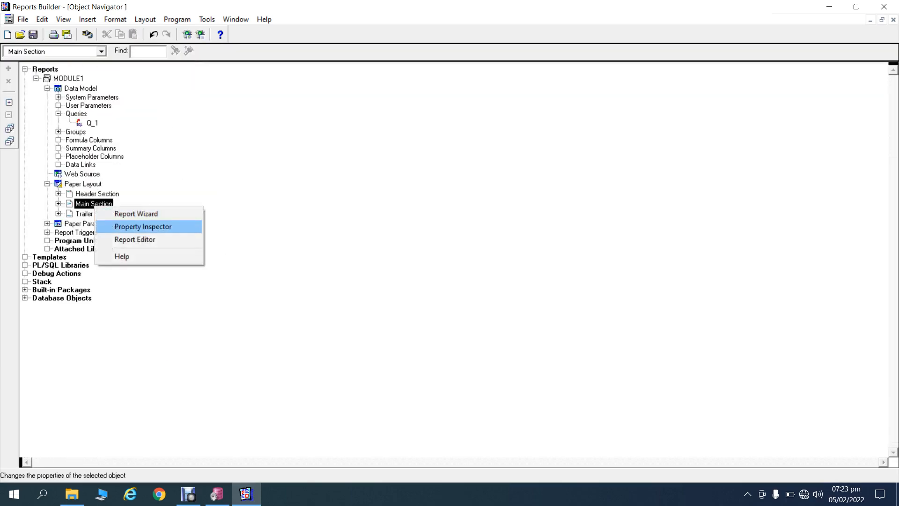
click(140, 225)
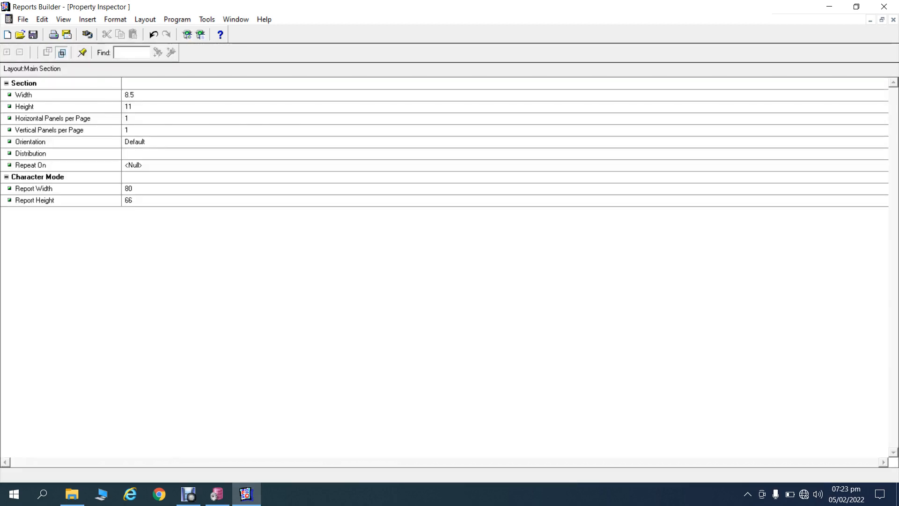
click(130, 95)
text(35)
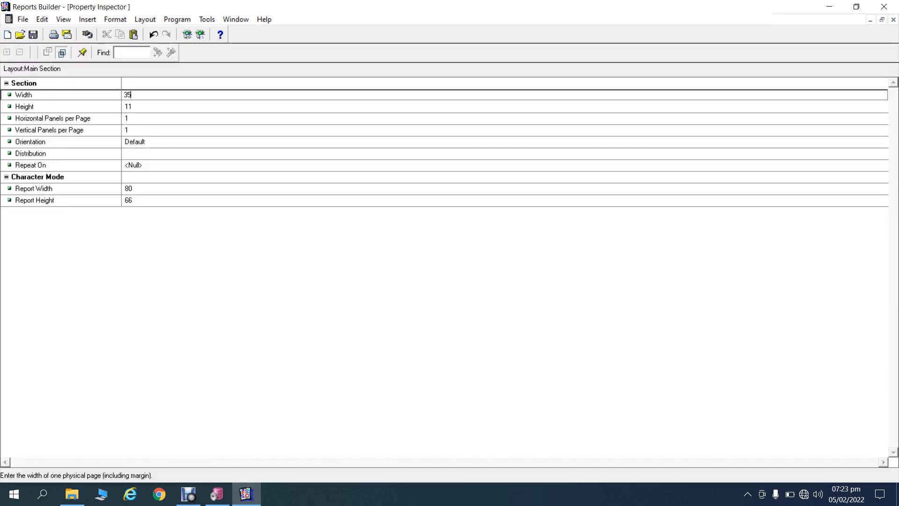
click(130, 107)
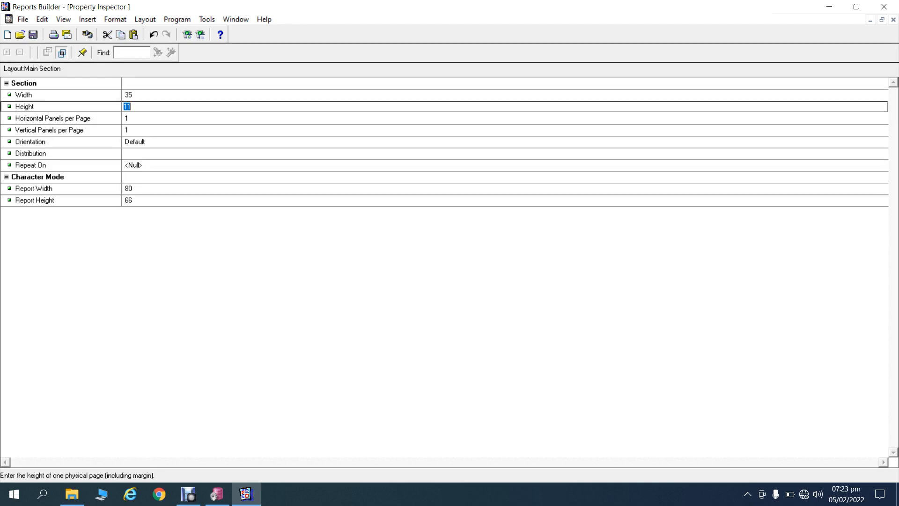
text(8.5)
click(136, 131)
click(893, 19)
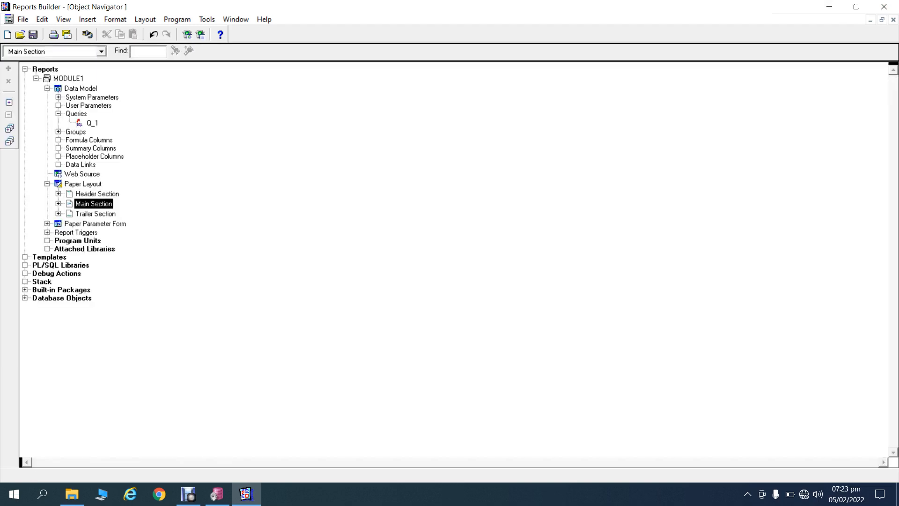
double_click(58, 184)
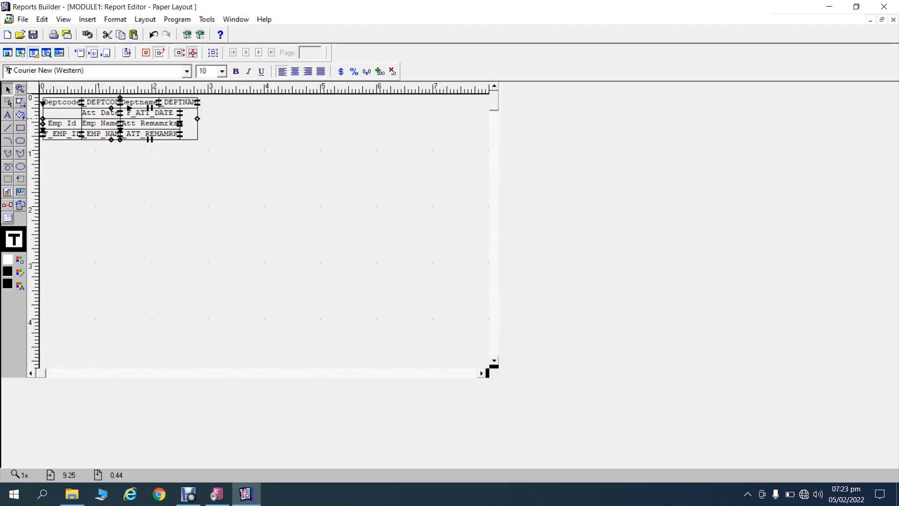
click(47, 52)
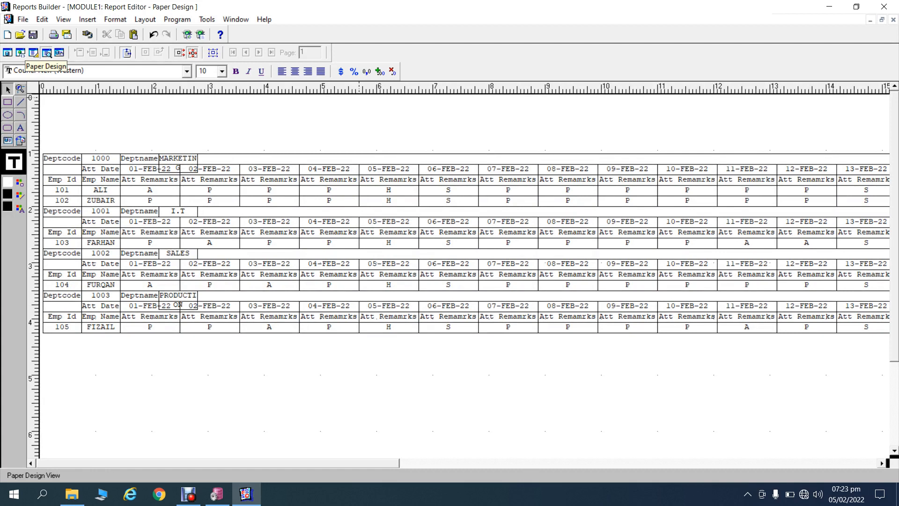
Set the Main Section's page width to 32 and review the regenerated attendance report across its full width.
drag(212, 463, 189, 463)
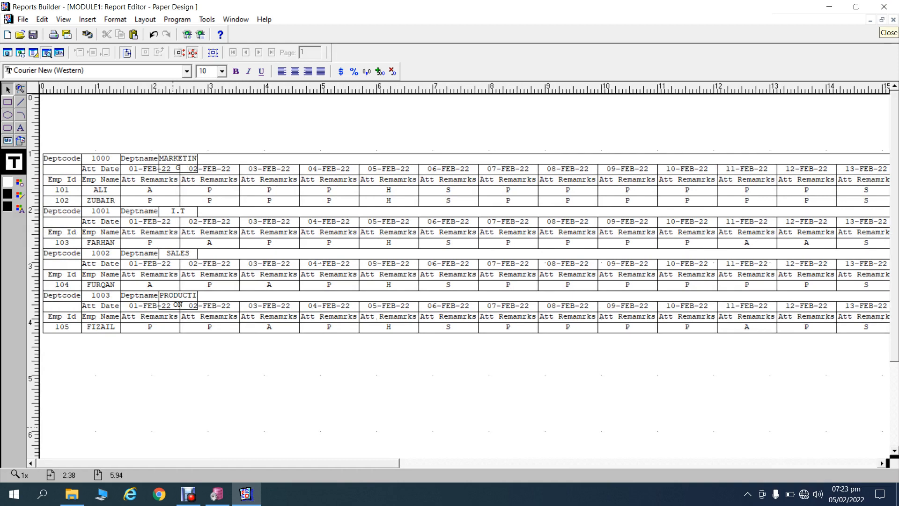
click(893, 19)
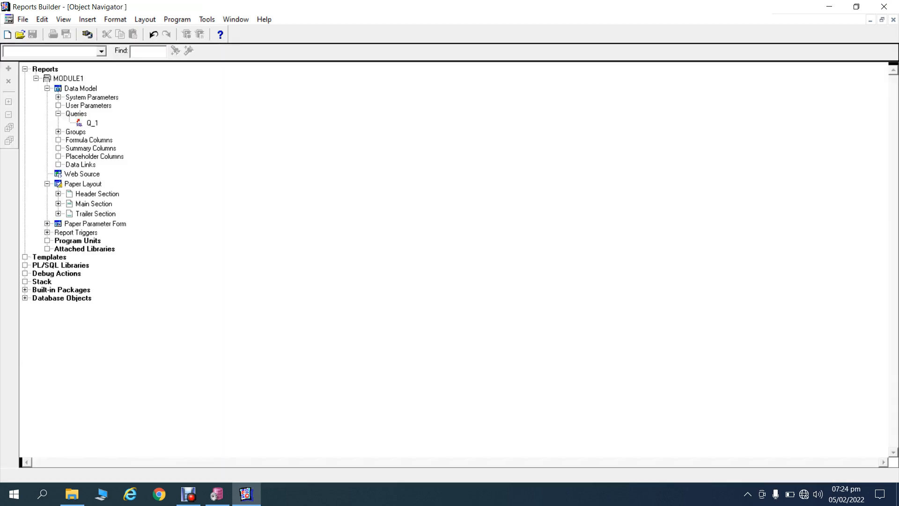
right_click(81, 204)
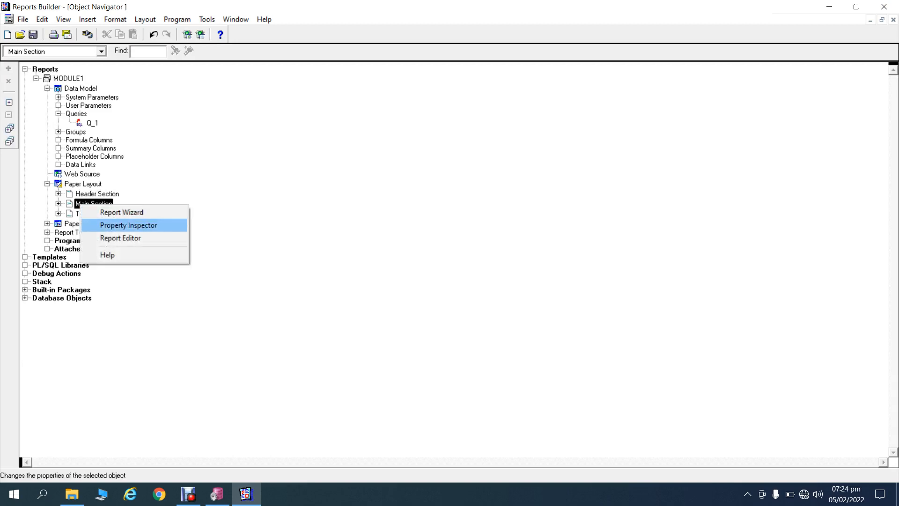
click(128, 225)
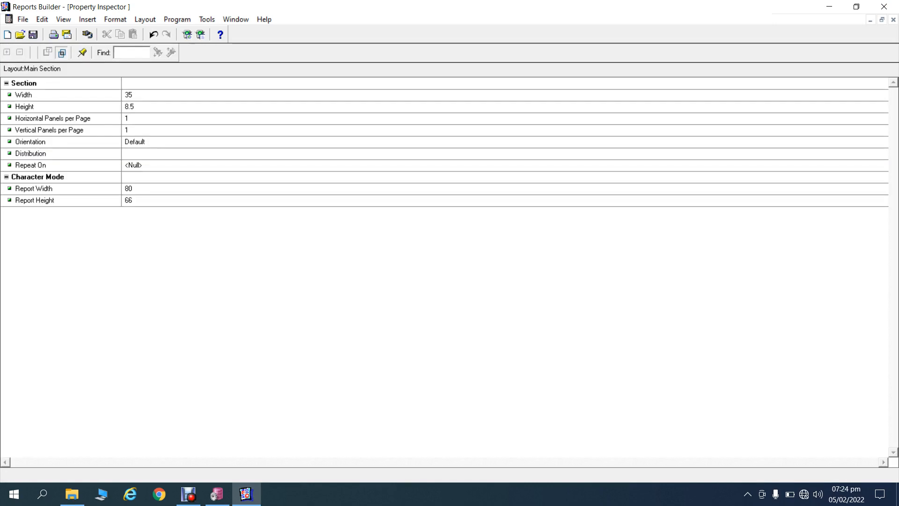
click(128, 95)
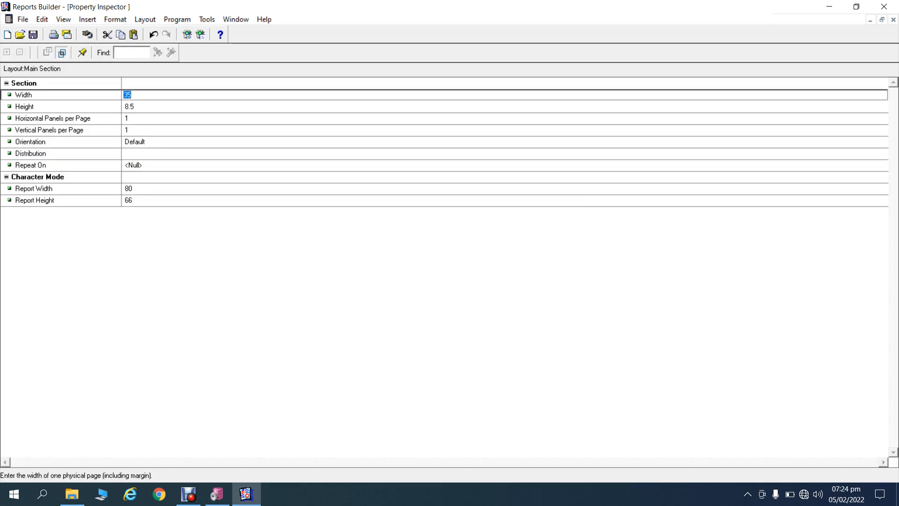
text(32)
click(133, 165)
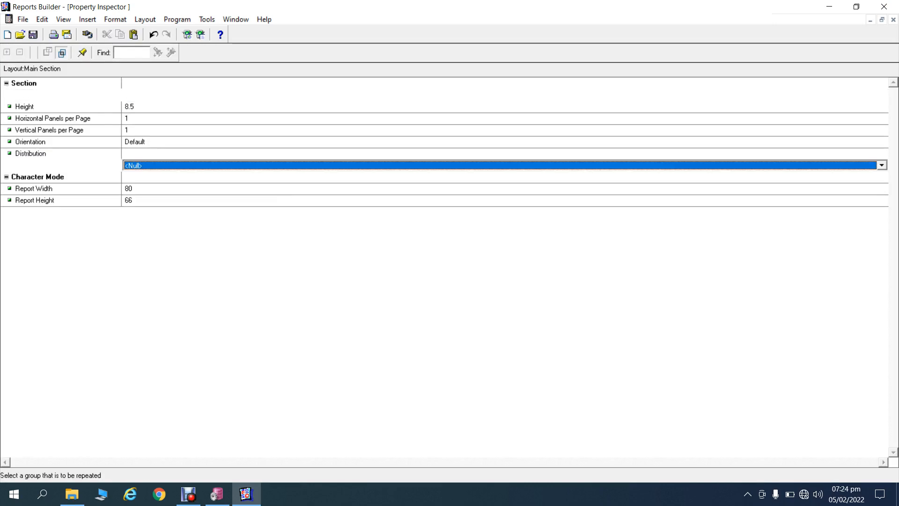
click(894, 20)
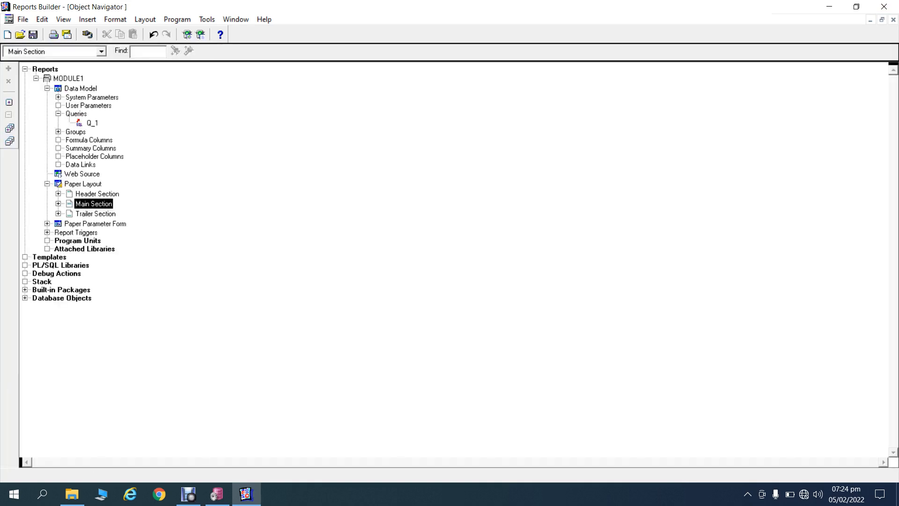
double_click(57, 183)
key(ctrl+r)
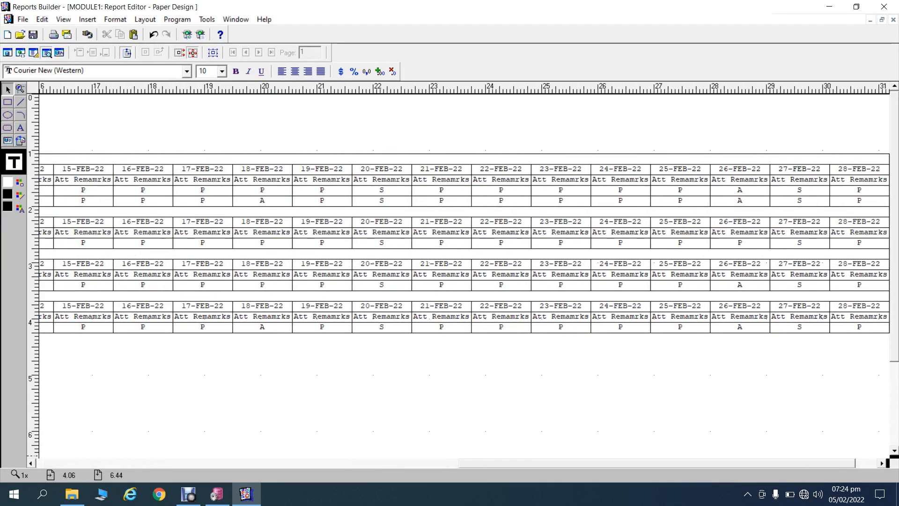
drag(679, 464, 258, 464)
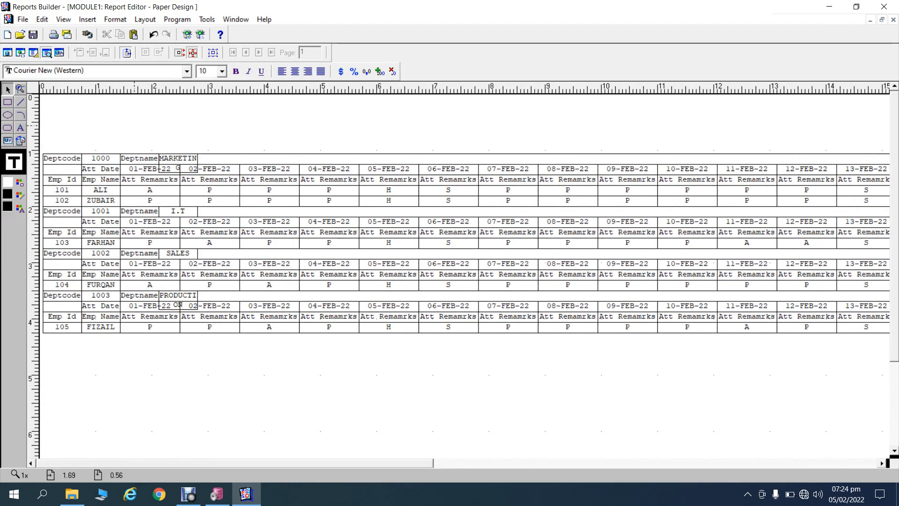
Delete the repeated "Att Remamrks" and "Att Date" labels from the report in Paper Design.
click(139, 181)
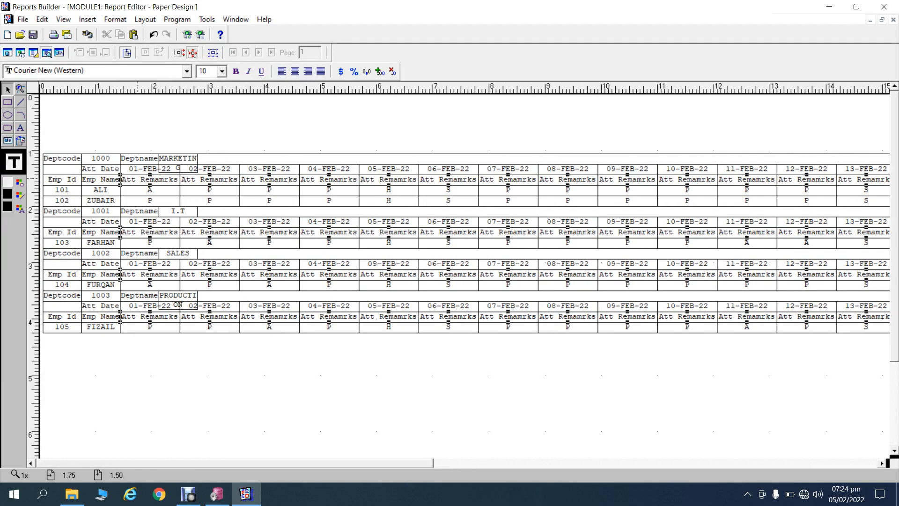
key(Delete)
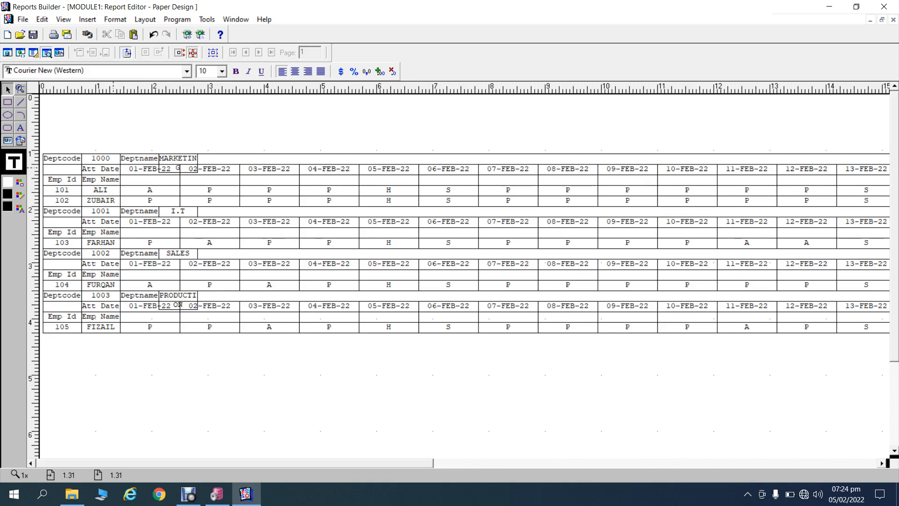
click(115, 170)
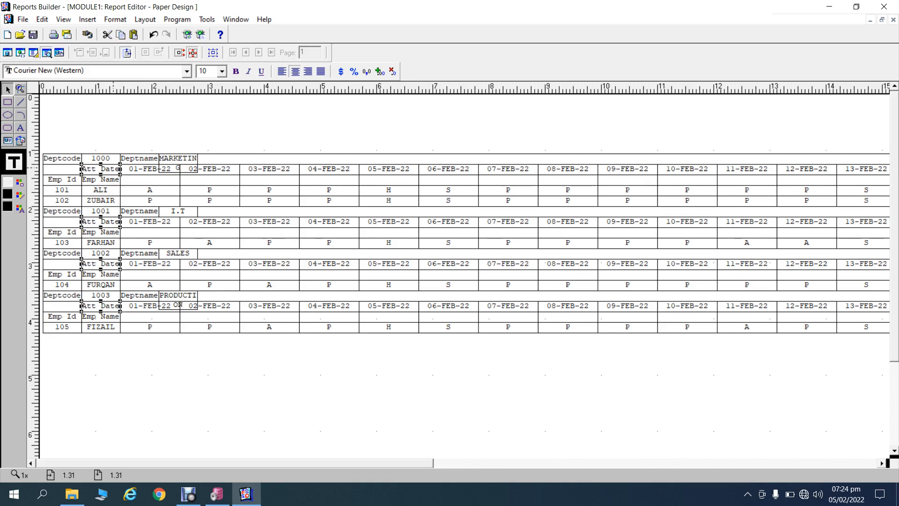
key(Delete)
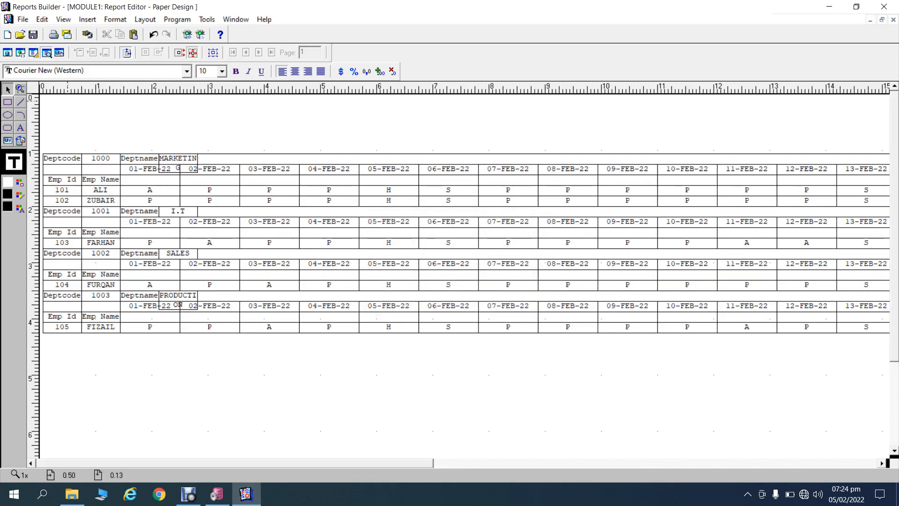
In the paper layout, move F_ATT_DATE down into the Emp Name heading row and shrink its repeating frame to fit.
click(33, 53)
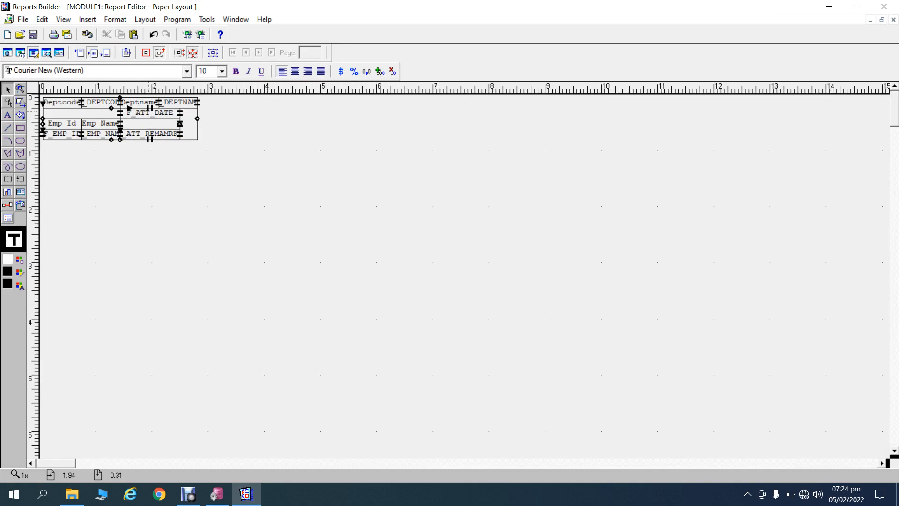
click(150, 115)
drag(150, 110, 151, 121)
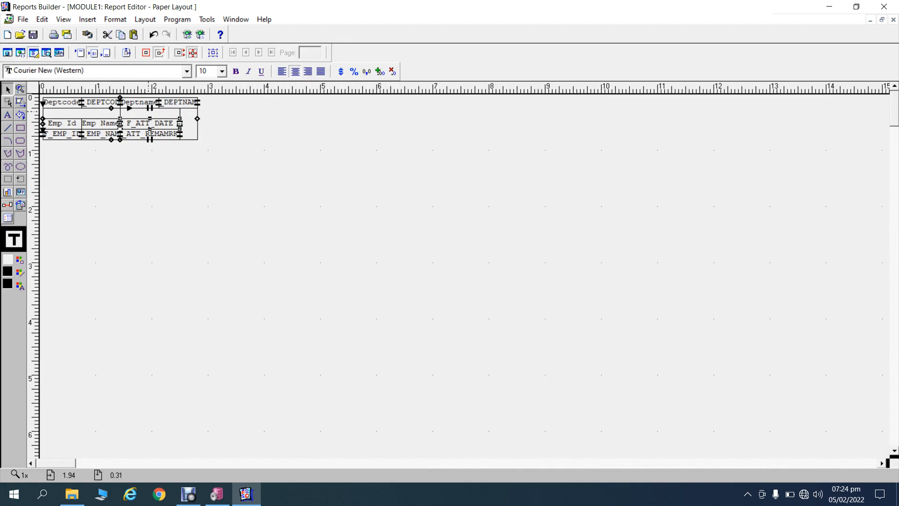
click(149, 111)
drag(149, 108, 149, 118)
Examine the properties of the department code field and its enclosing department frame.
right_click(85, 102)
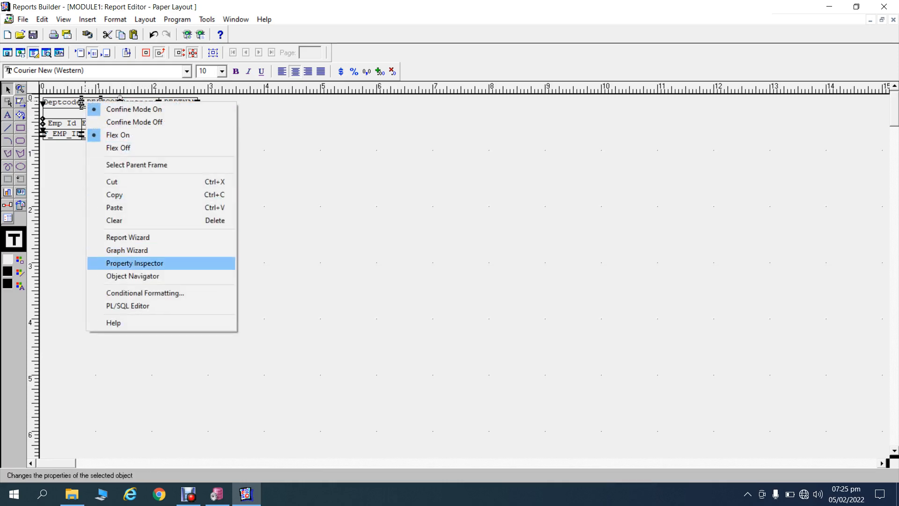
click(135, 262)
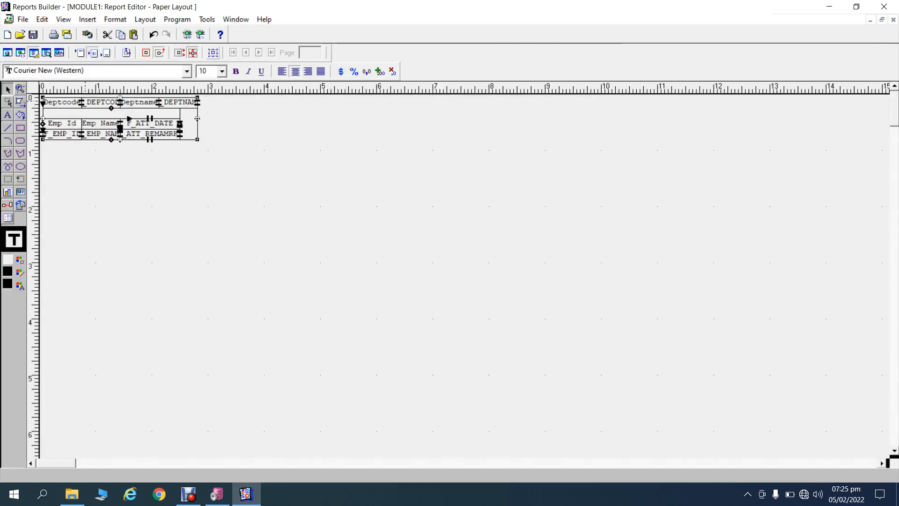
click(180, 53)
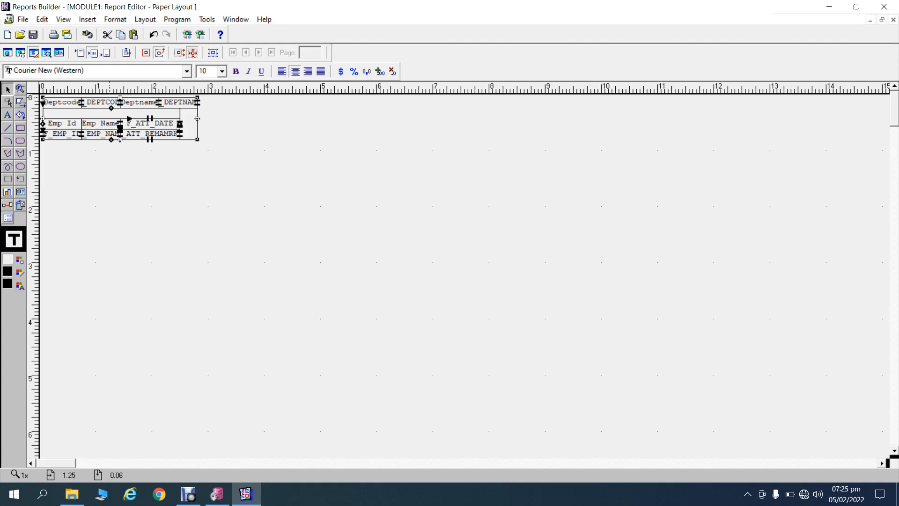
click(103, 210)
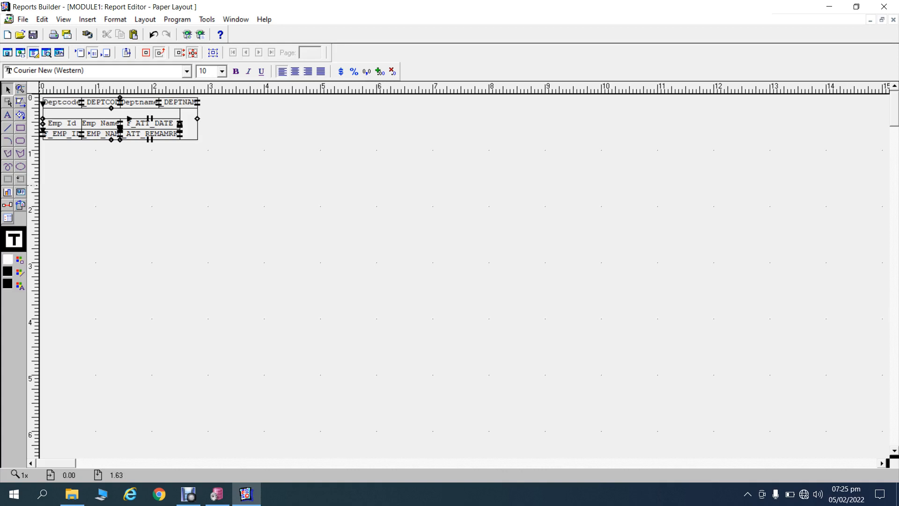
Draw a repeating frame about 2.6 wide and 1.6 high below the existing layout and set its source to group G_1.
click(20, 178)
drag(105, 182, 251, 269)
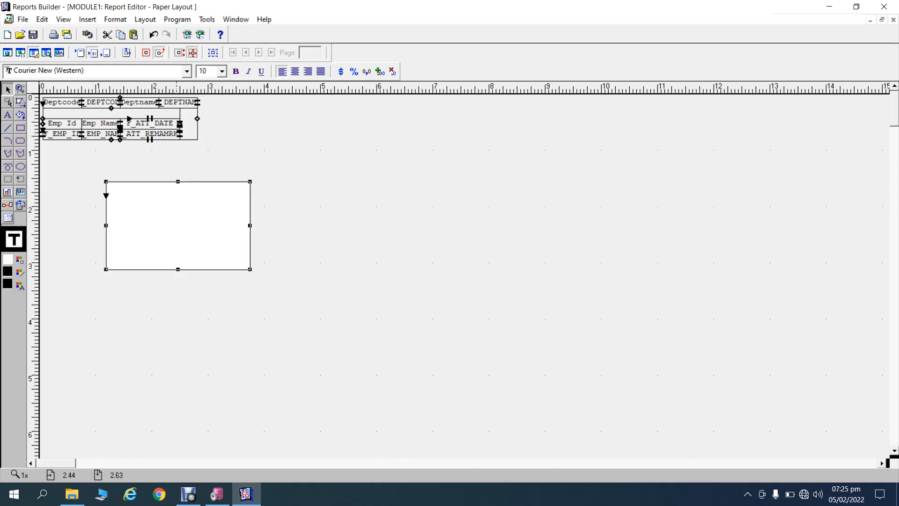
right_click(181, 200)
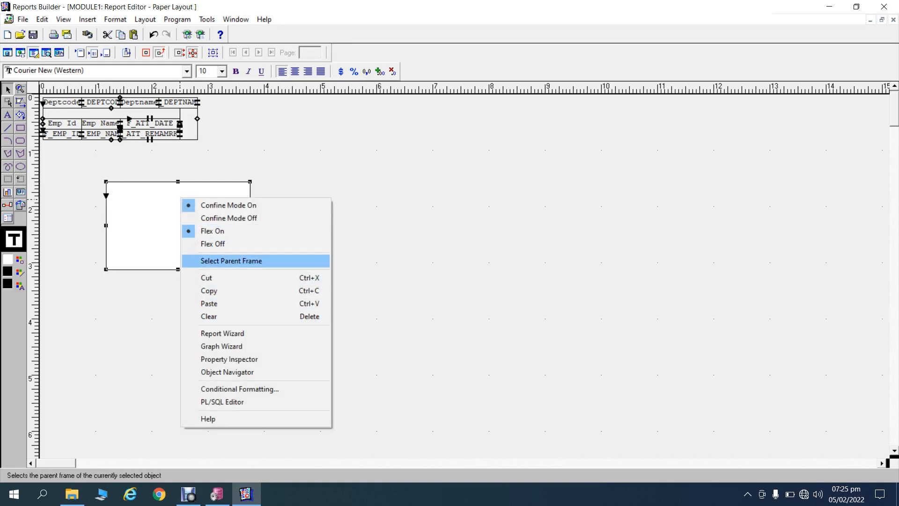
click(229, 359)
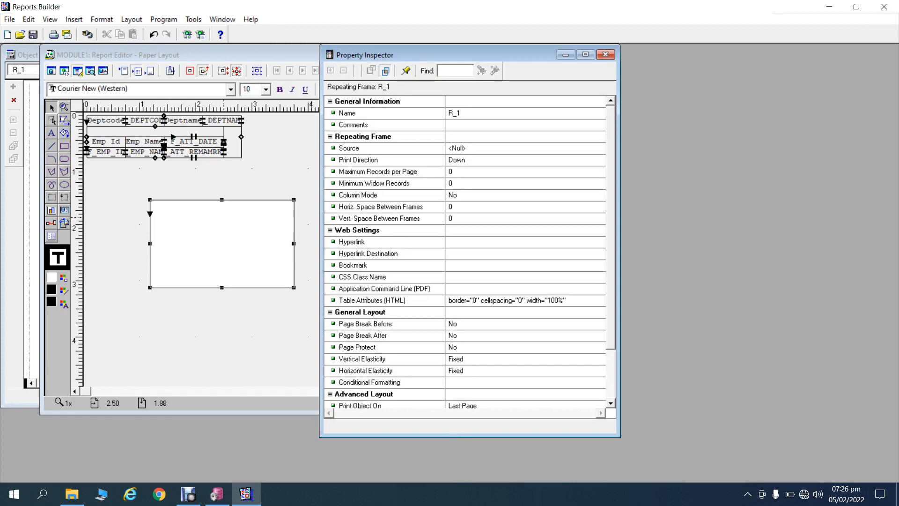
click(468, 148)
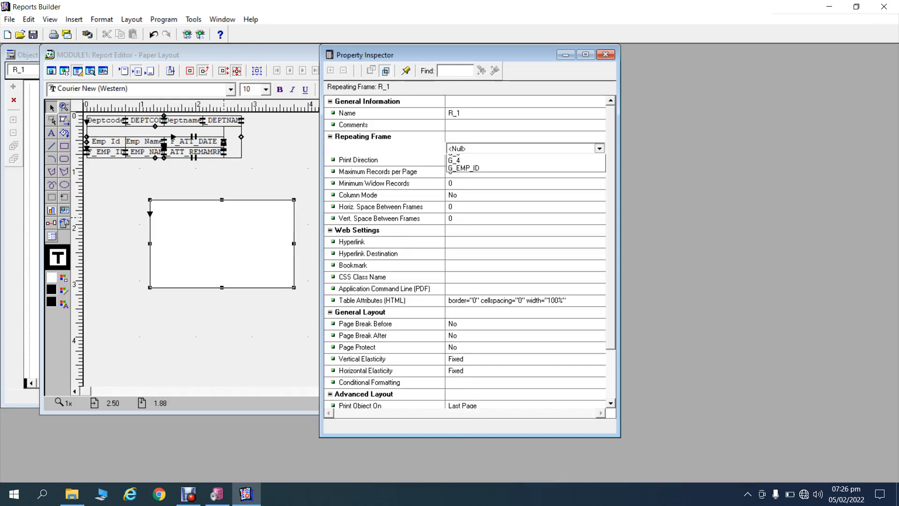
click(455, 167)
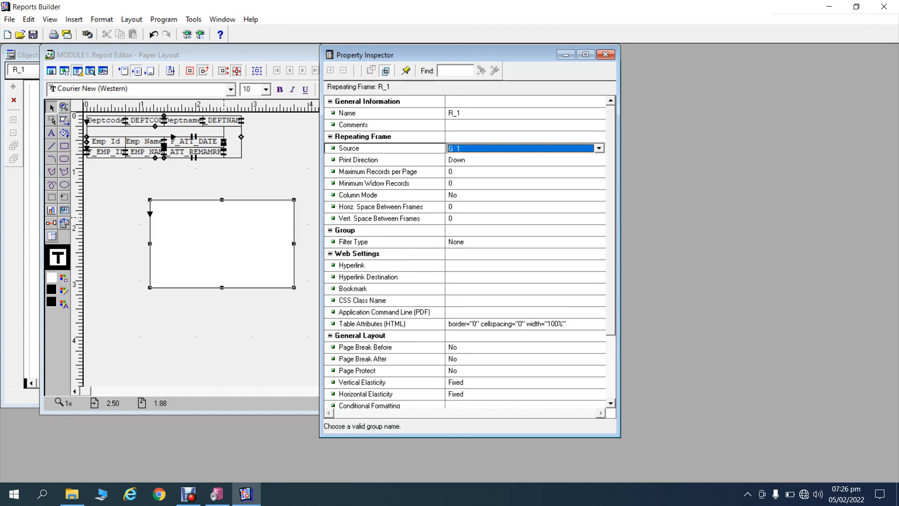
Set the new repeating frame's vertical elasticity to Expand, and delete that frame from the layout.
double_click(362, 383)
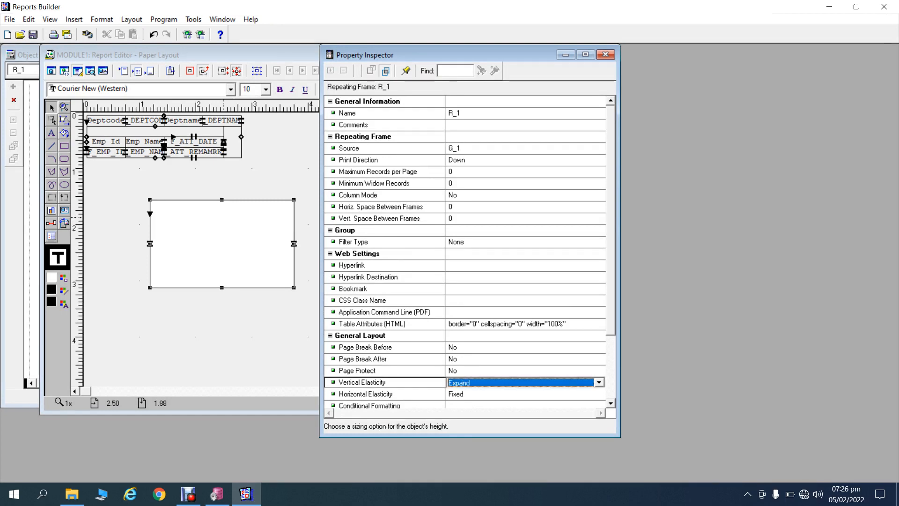
click(463, 266)
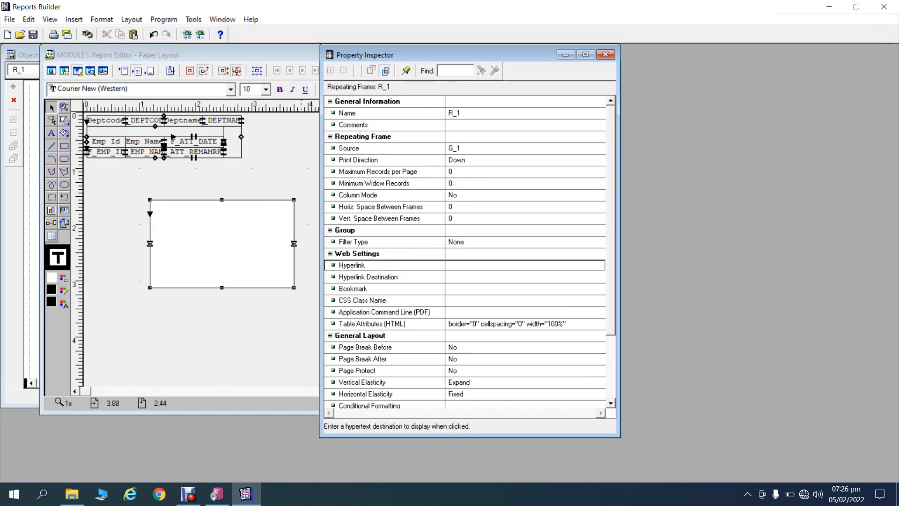
click(606, 55)
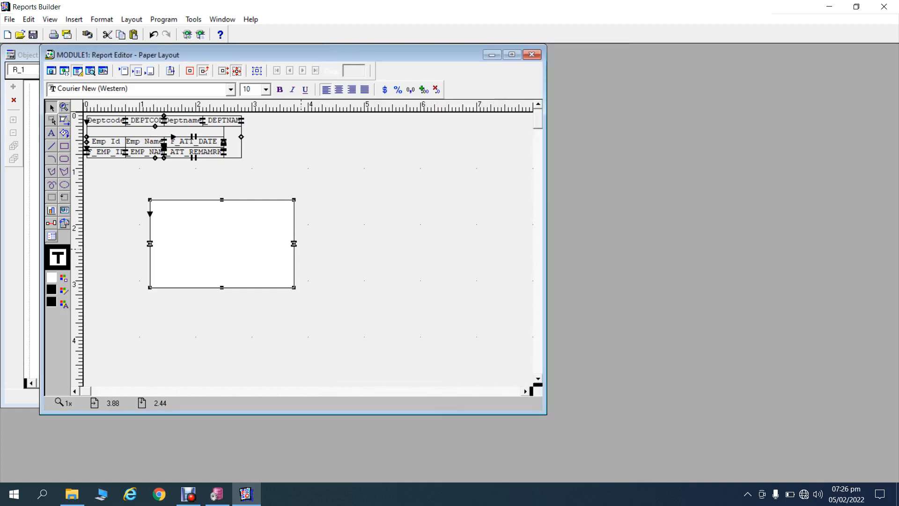
key(Delete)
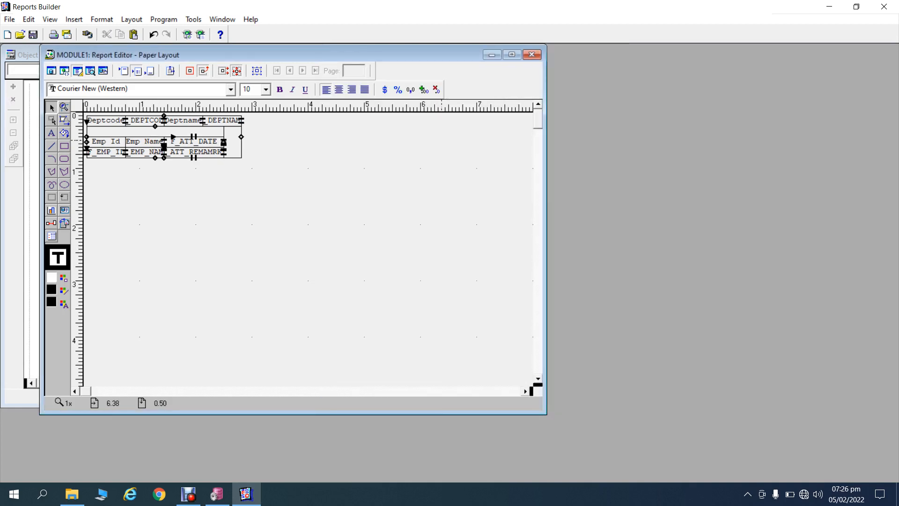
Shrink the matrix frame so its upper edge meets the Emp Id and Emp Name heading row.
click(512, 55)
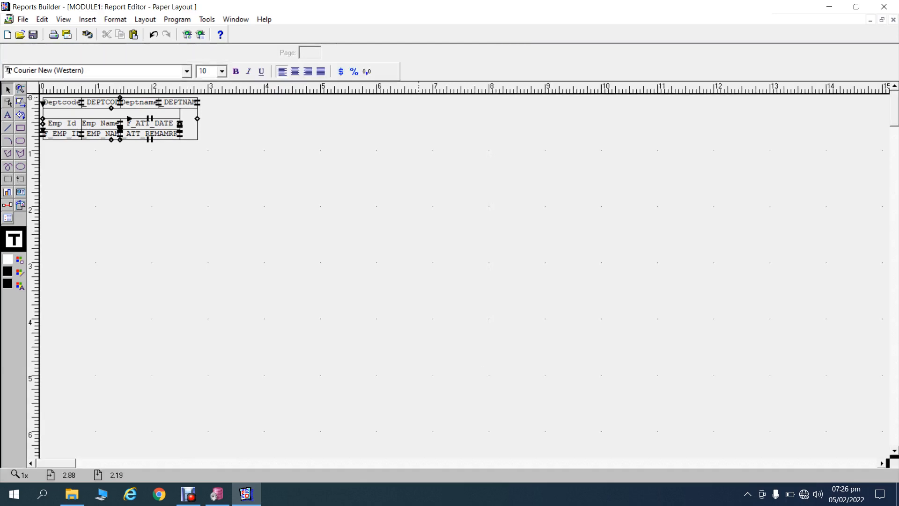
click(170, 115)
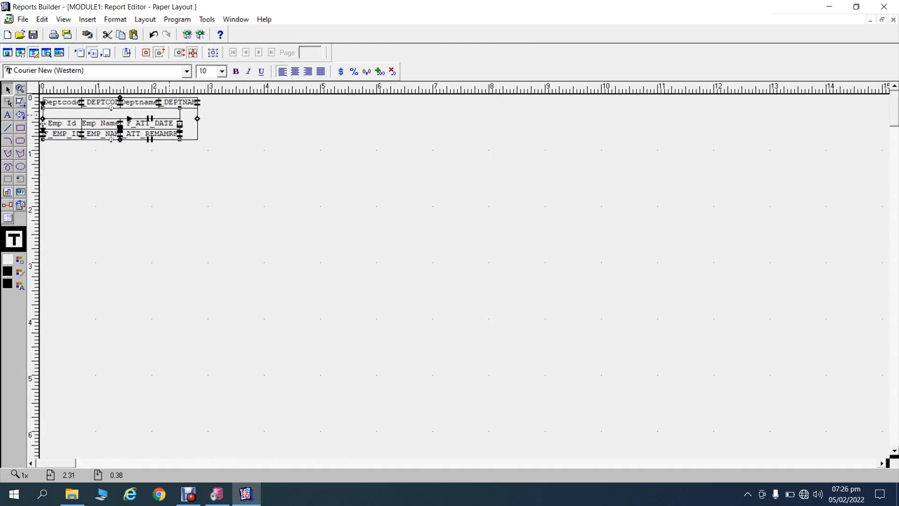
drag(113, 107, 113, 119)
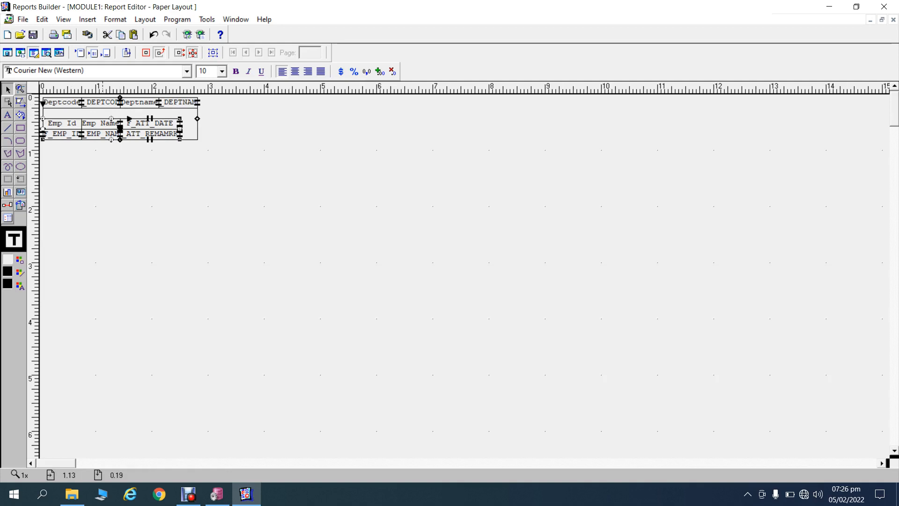
Stack the Deptname label and field beneath the Deptcode label and field, and widen both fields to the matrix's outer edge.
click(72, 102)
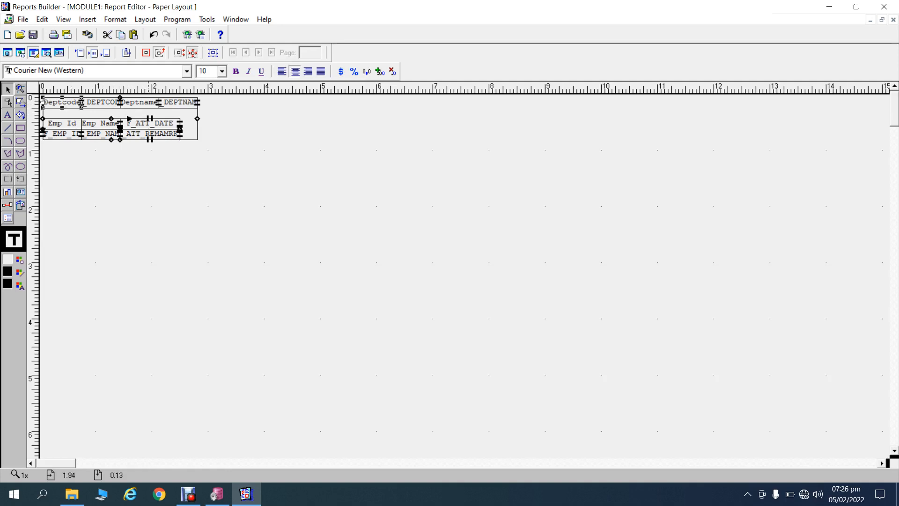
drag(148, 104, 74, 113)
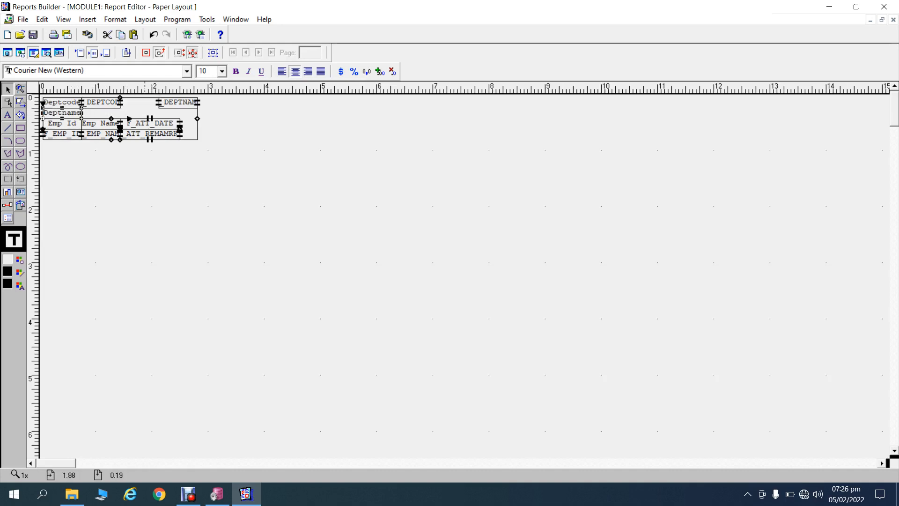
click(119, 104)
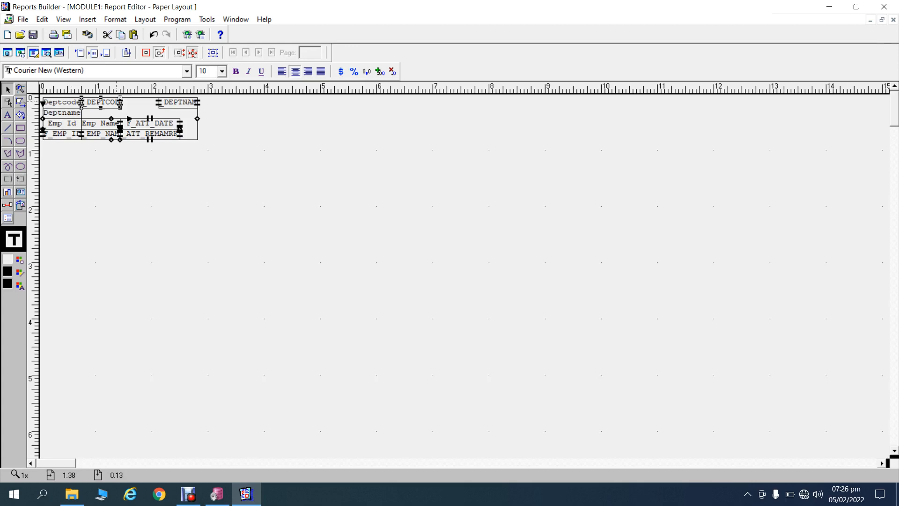
mouse_move(120, 104)
mouse_down()
mouse_move(133, 104)
mouse_move(127, 114)
mouse_move(108, 114)
mouse_up()
shift+click(114, 104)
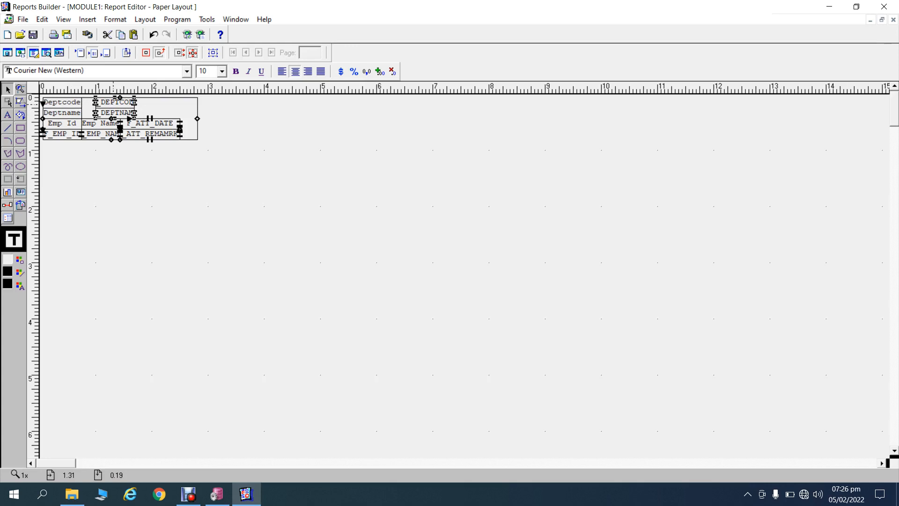
drag(136, 113, 179, 115)
Shrink the department frame's width so its outer edge lines up with the matrix frame and department fields.
click(194, 118)
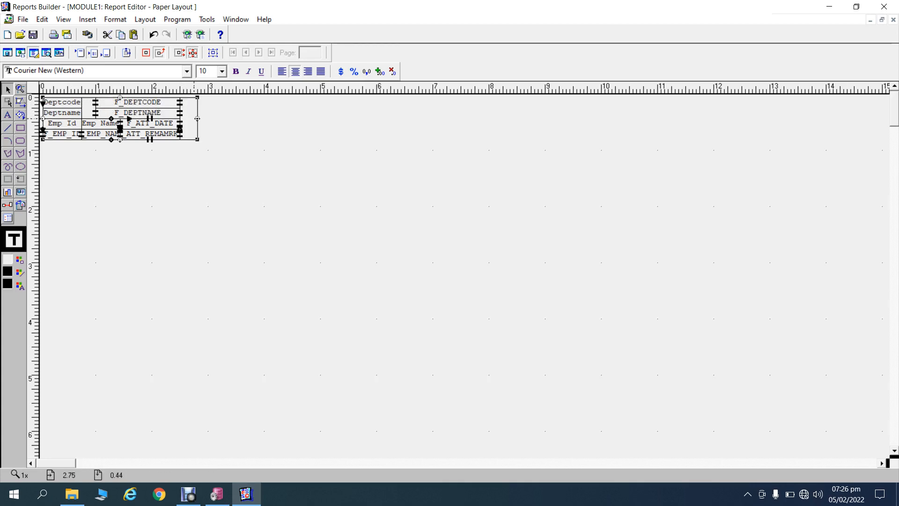
click(197, 118)
click(197, 119)
click(197, 118)
drag(197, 119, 180, 118)
key(ctrl+z)
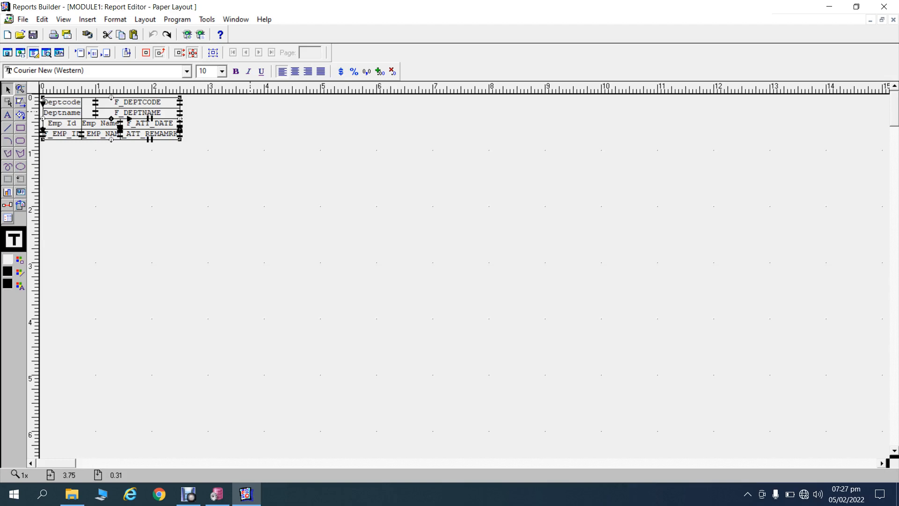
click(251, 111)
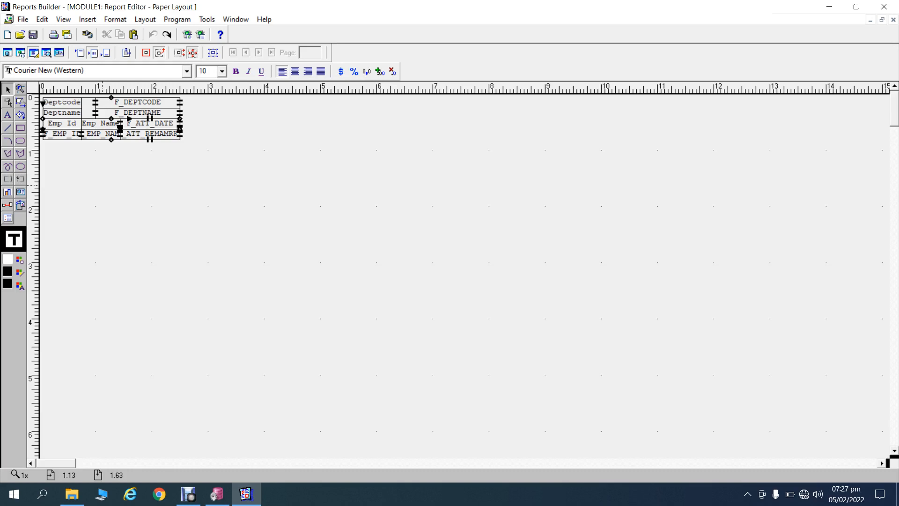
Widen the Deptcode and Deptname labels to almost reach their fields, and make both labels bold.
click(64, 104)
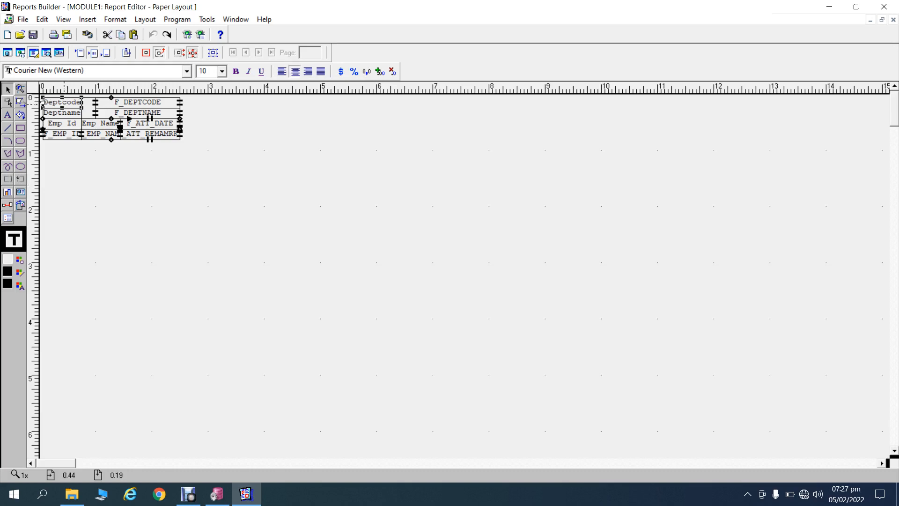
shift+click(64, 117)
drag(83, 119, 94, 118)
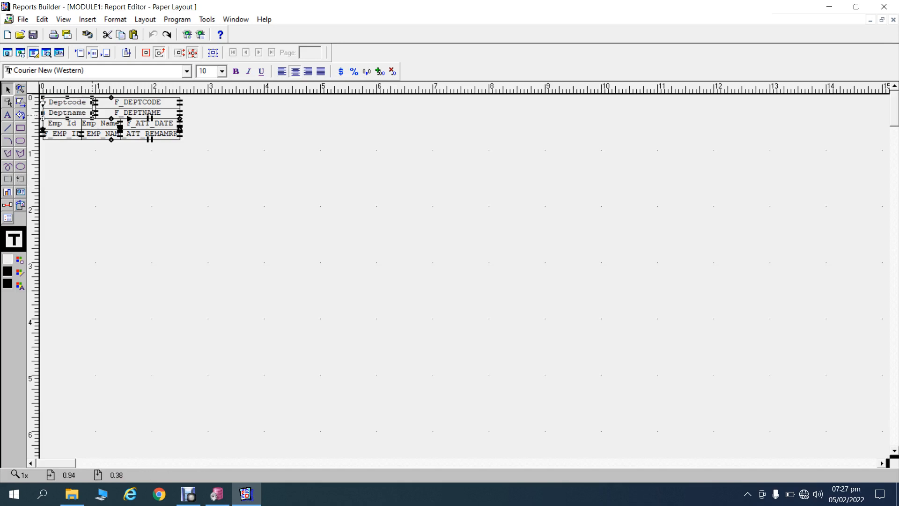
click(236, 71)
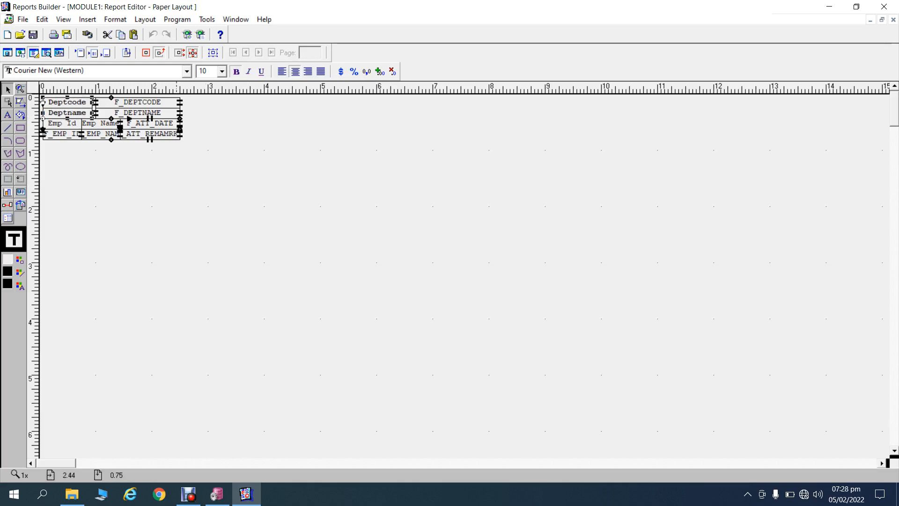
click(208, 167)
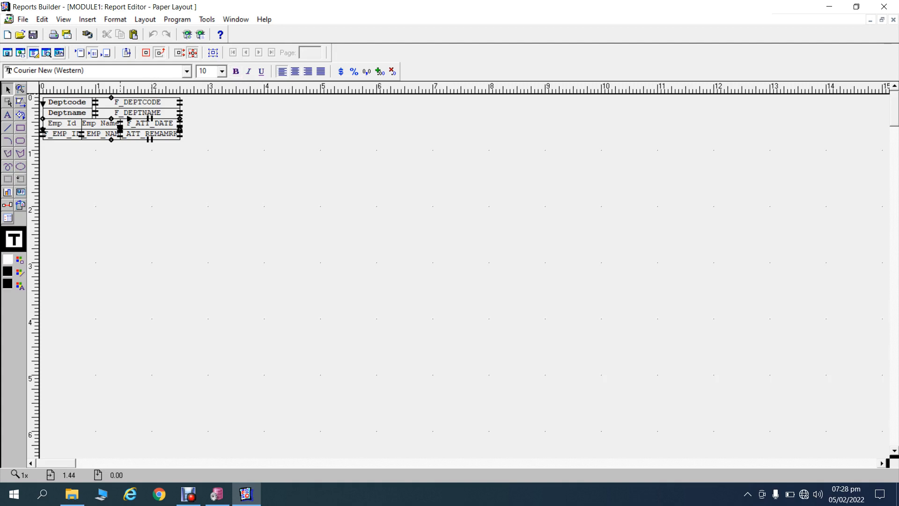
Run the report, examine the stacked department headers in the output, and return to the paper layout.
key(ctrl+r)
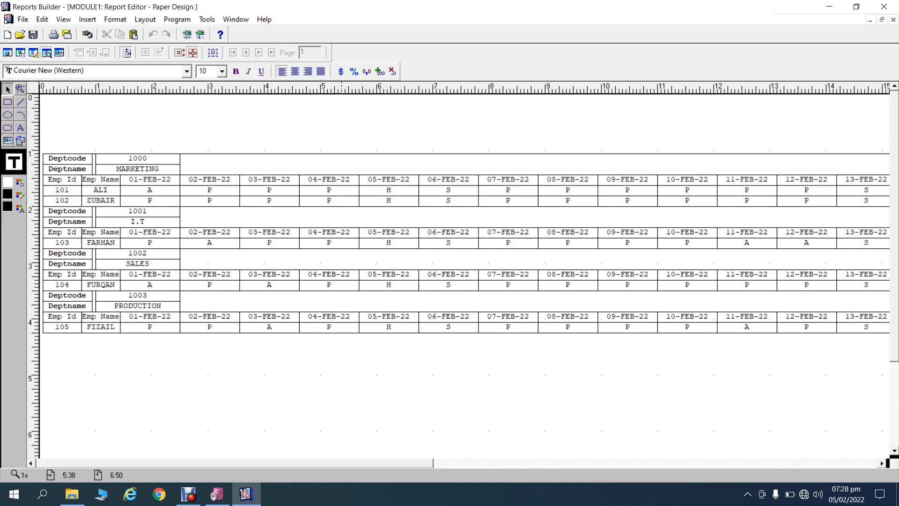
mouse_move(342, 463)
mouse_down()
mouse_move(785, 463)
mouse_move(342, 463)
mouse_up()
click(33, 52)
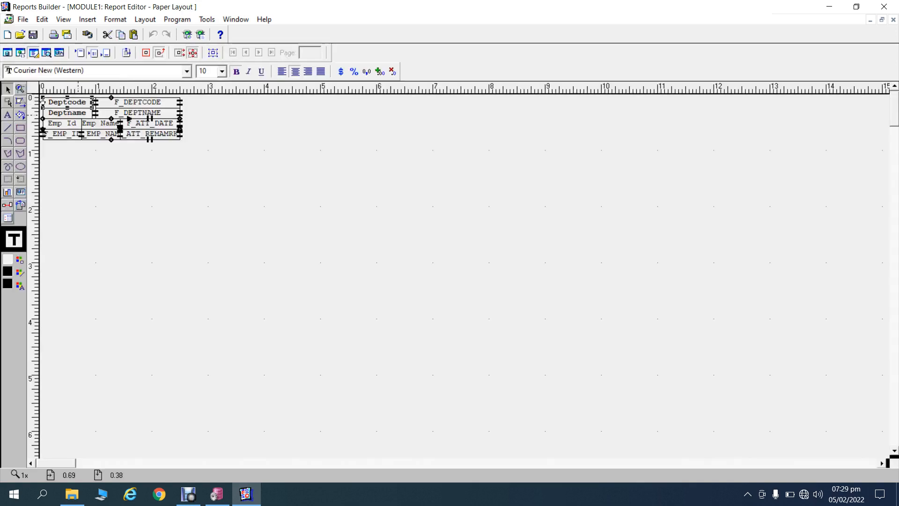
Remove the border lines from the Deptcode and Deptname labels.
click(20, 272)
click(45, 309)
click(113, 224)
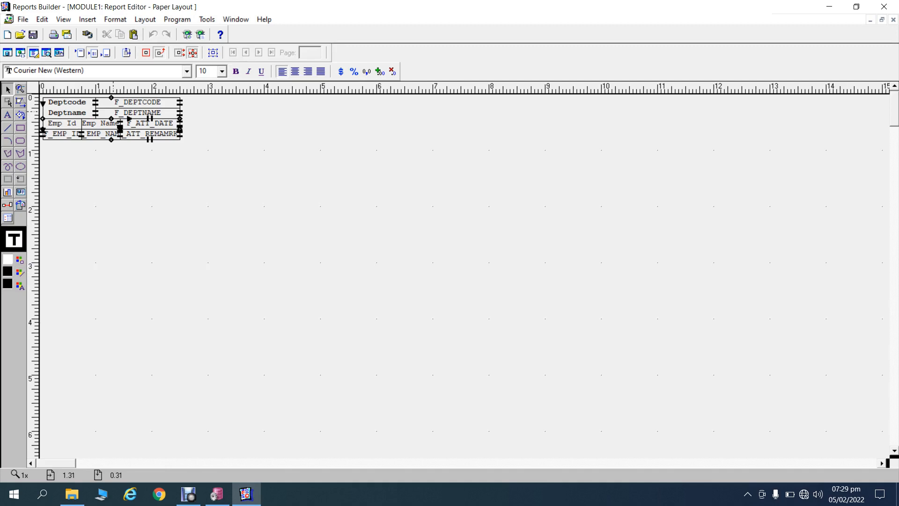
Extend the department frame's lower edge about 0.3 below the matrix.
click(138, 111)
click(213, 52)
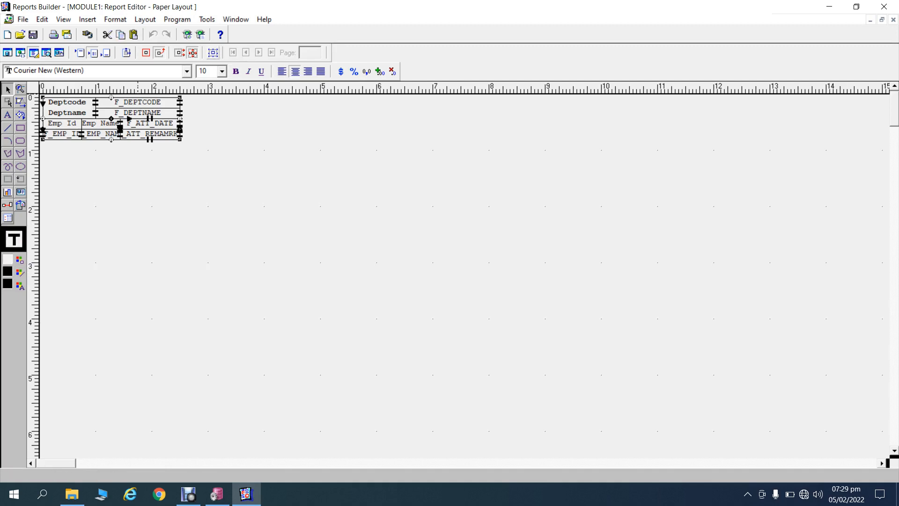
click(213, 52)
drag(111, 140, 111, 158)
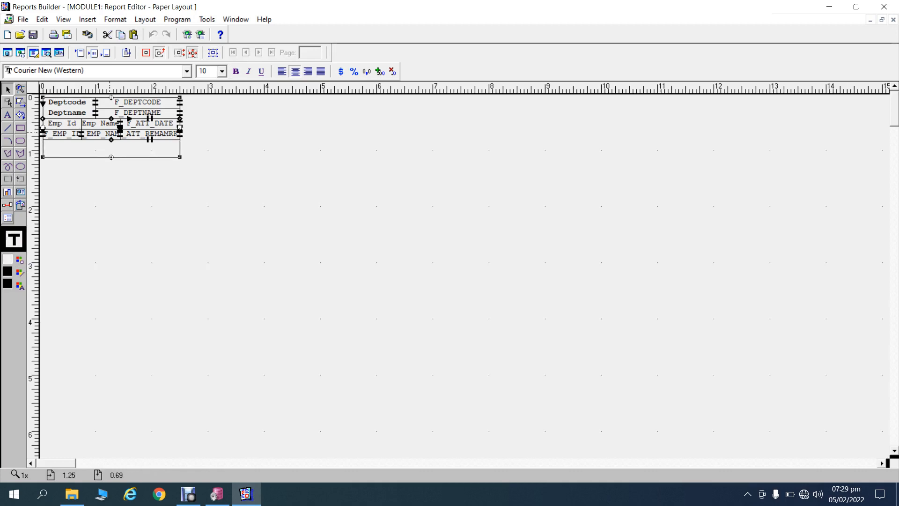
click(110, 133)
click(213, 53)
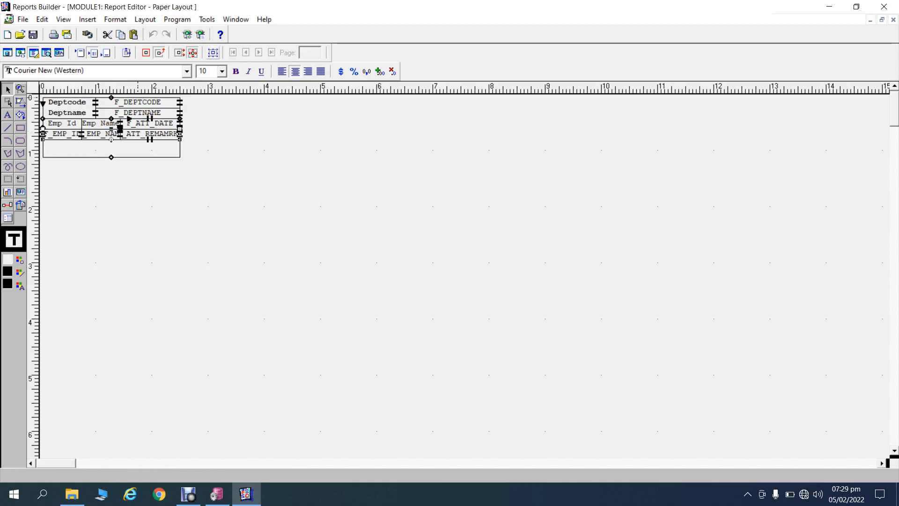
click(213, 52)
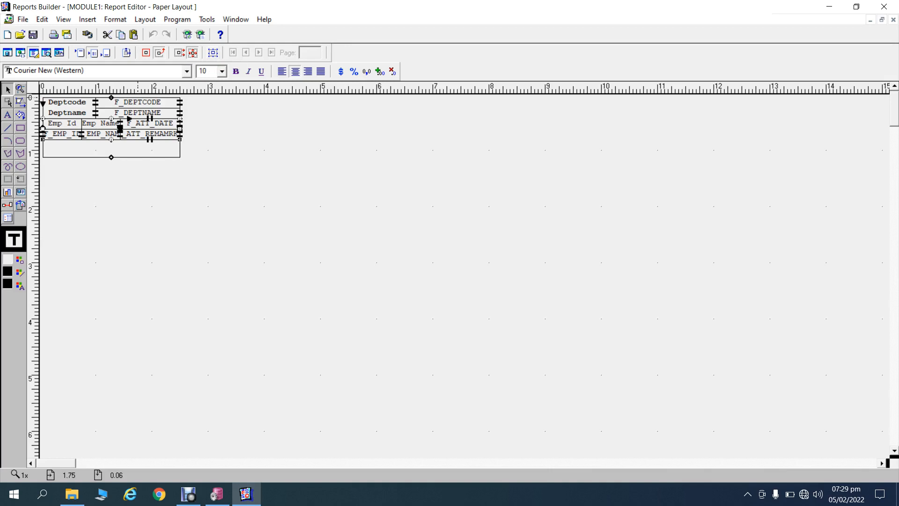
click(193, 53)
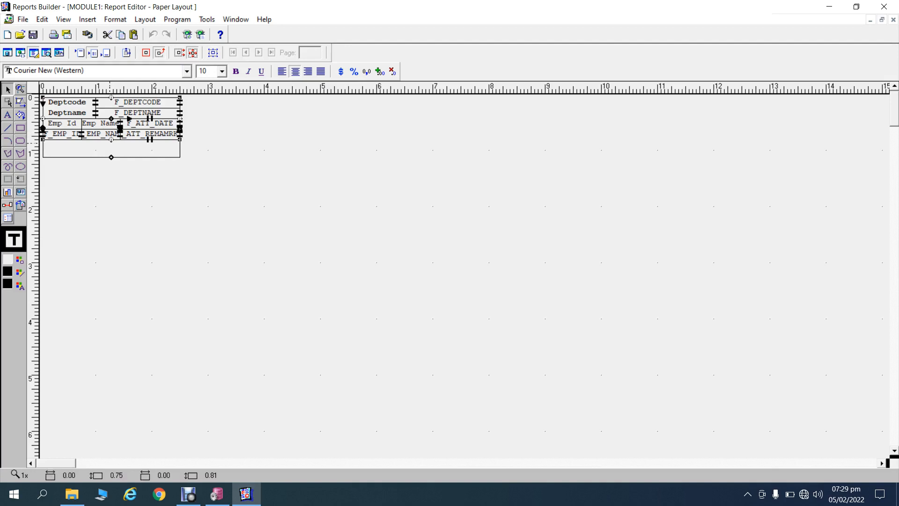
drag(110, 154, 110, 157)
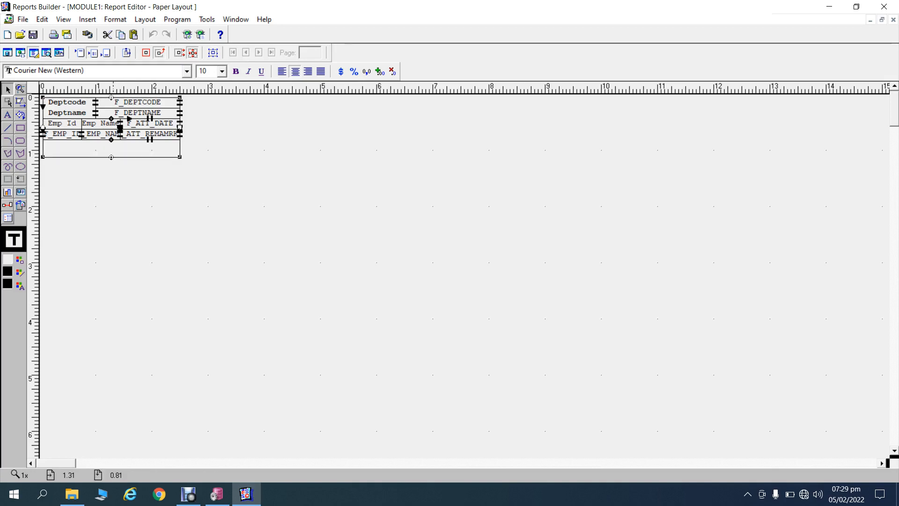
Move the whole matrix frame down to the lower edge of the department frame, leaving a gap below the department fields.
click(113, 136)
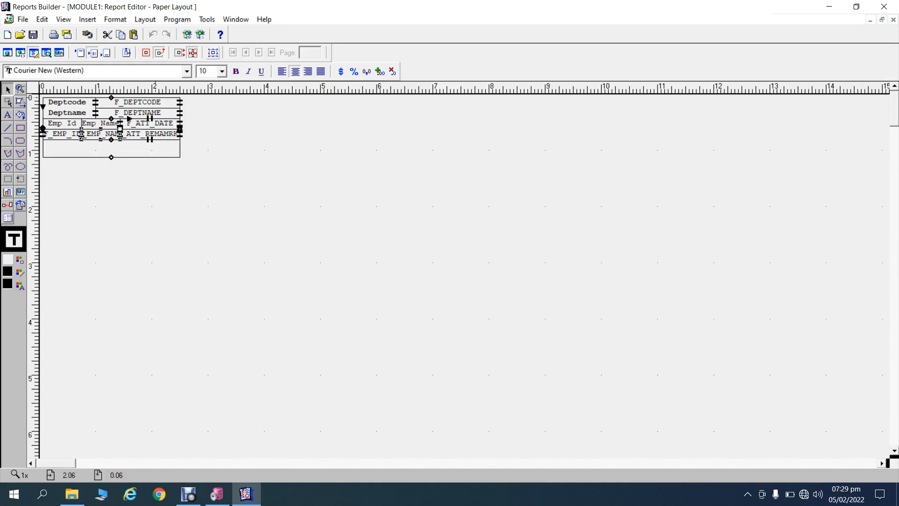
click(213, 53)
click(193, 53)
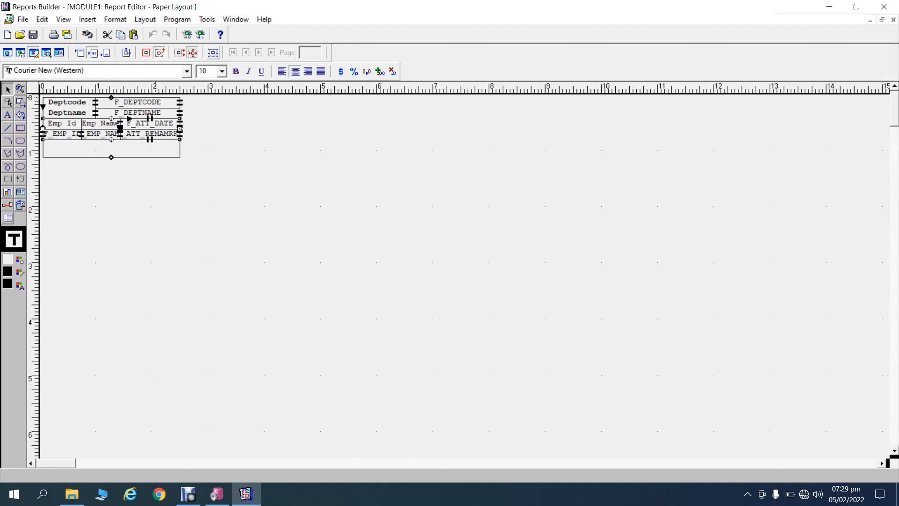
key(Down)
key(Down)
key(Down)
key(Down)
key(Down)
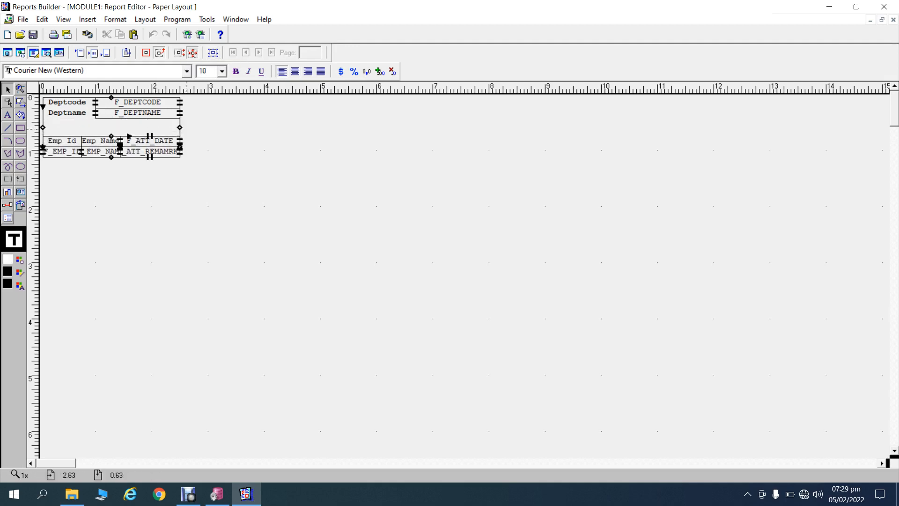
drag(208, 120, 96, 92)
key(Down)
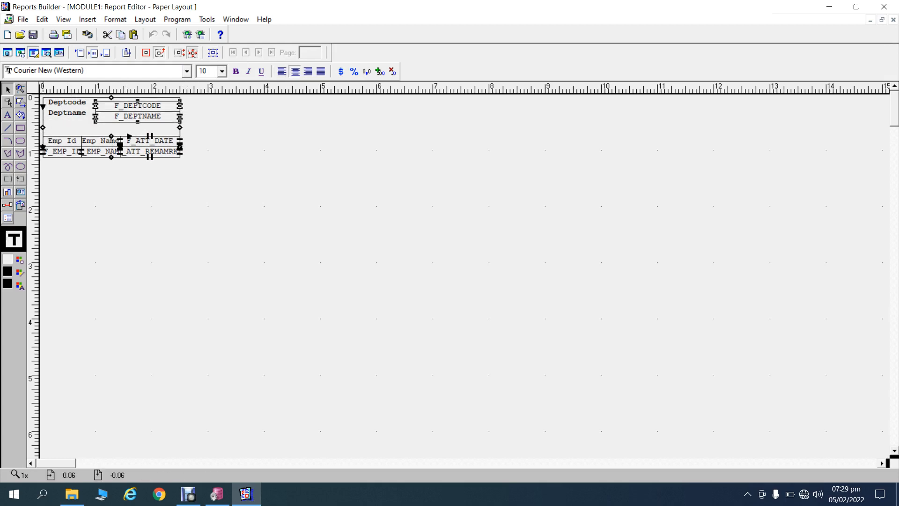
key(Up)
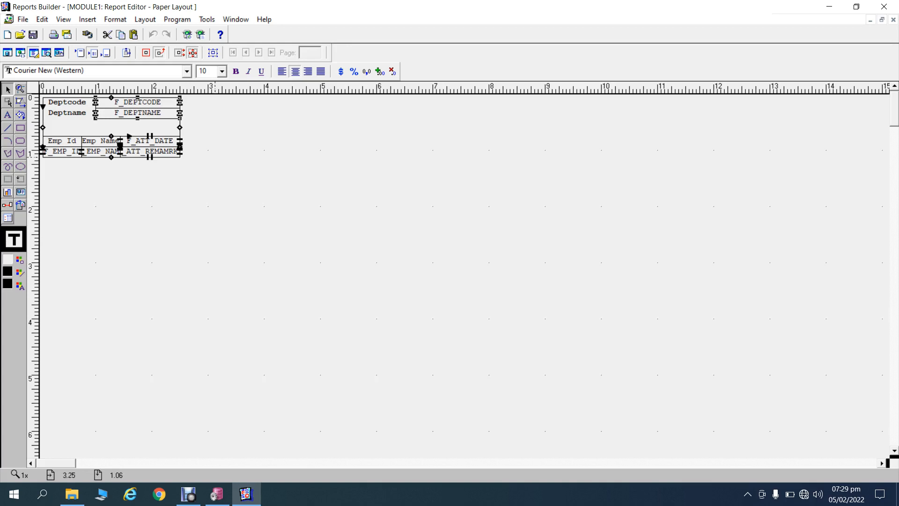
click(250, 136)
Move the Deptcode and Deptname labels and fields down together, leaving space beneath the department frame's upper edge.
drag(229, 130, 32, 91)
key(Down)
key(Down)
key(Down)
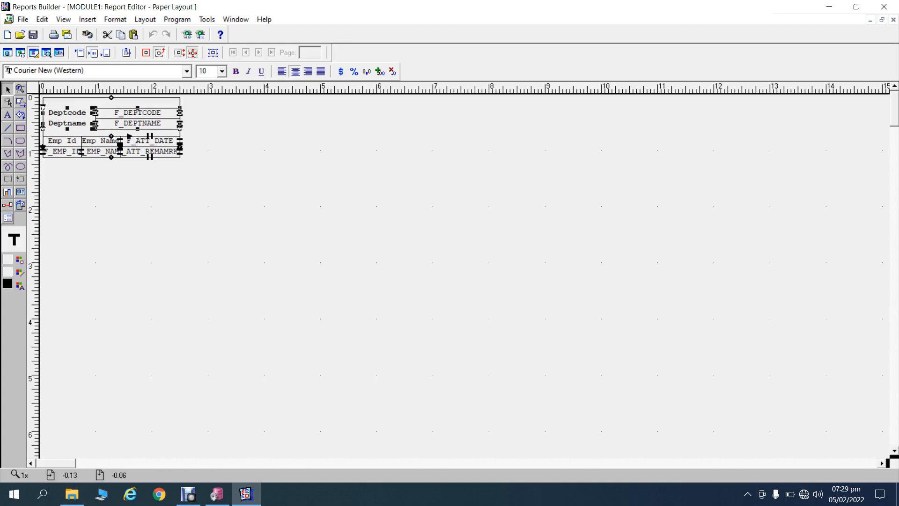
click(197, 172)
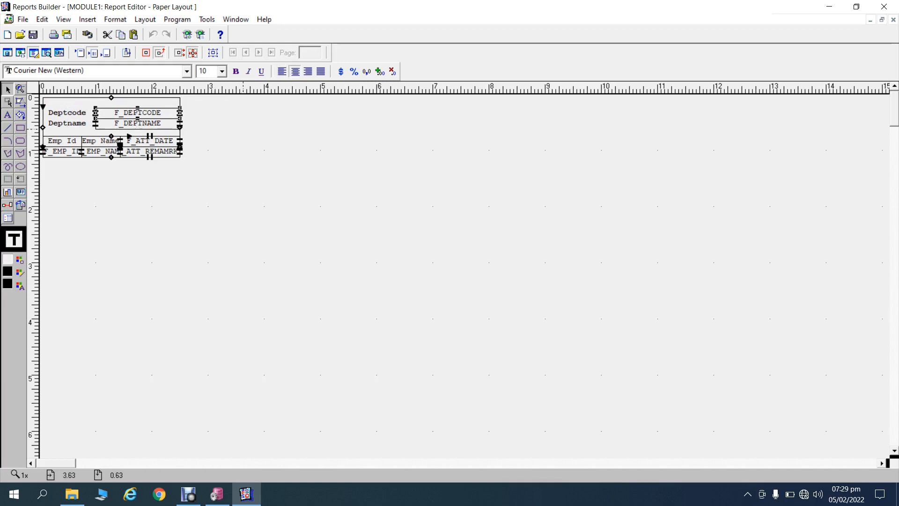
Examine the shared properties of the F_DEPTCODE and F_DEPTNAME fields.
click(151, 115)
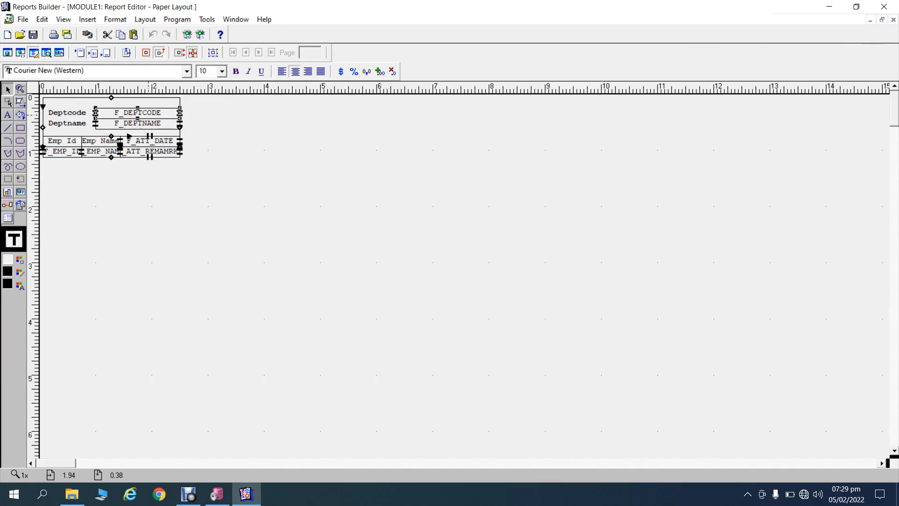
shift+click(135, 123)
key(F4)
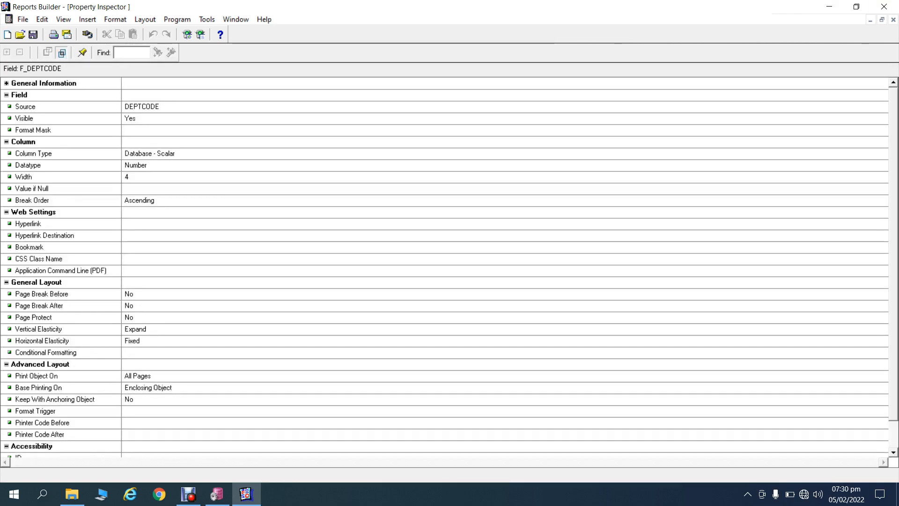
click(894, 20)
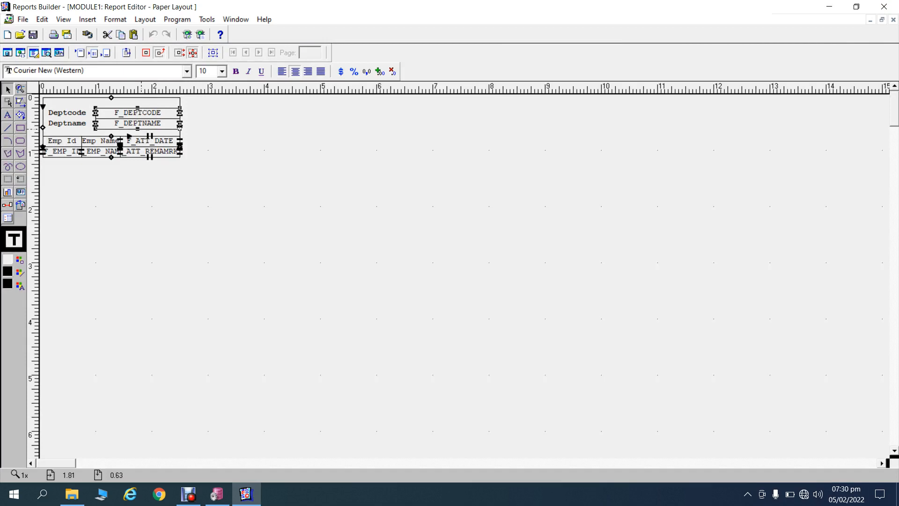
right_click(168, 116)
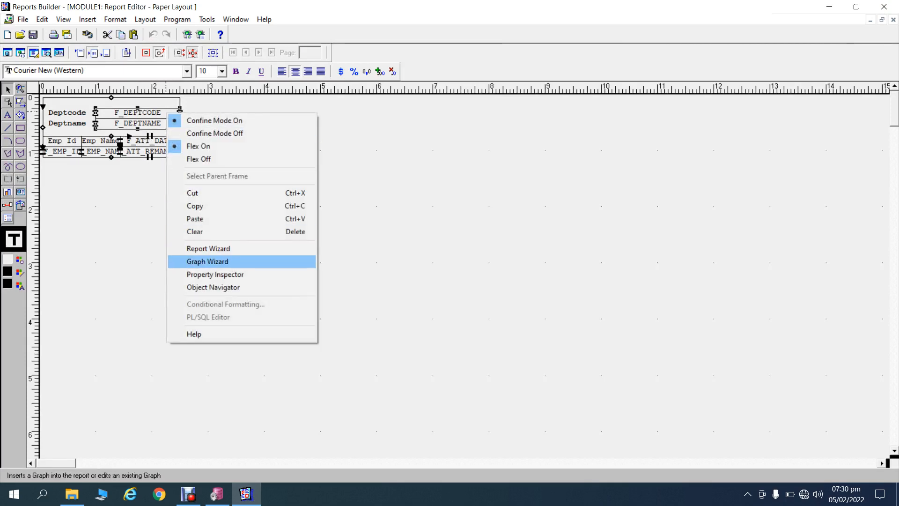
click(201, 274)
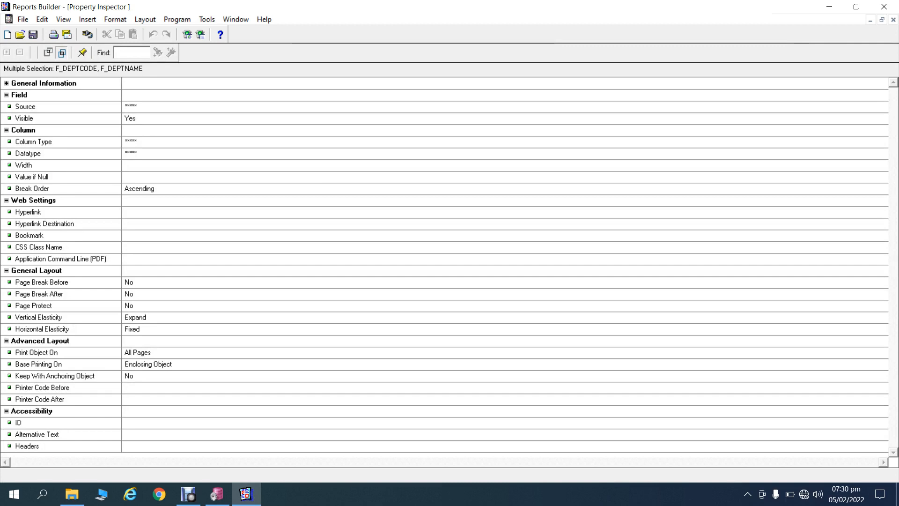
click(893, 20)
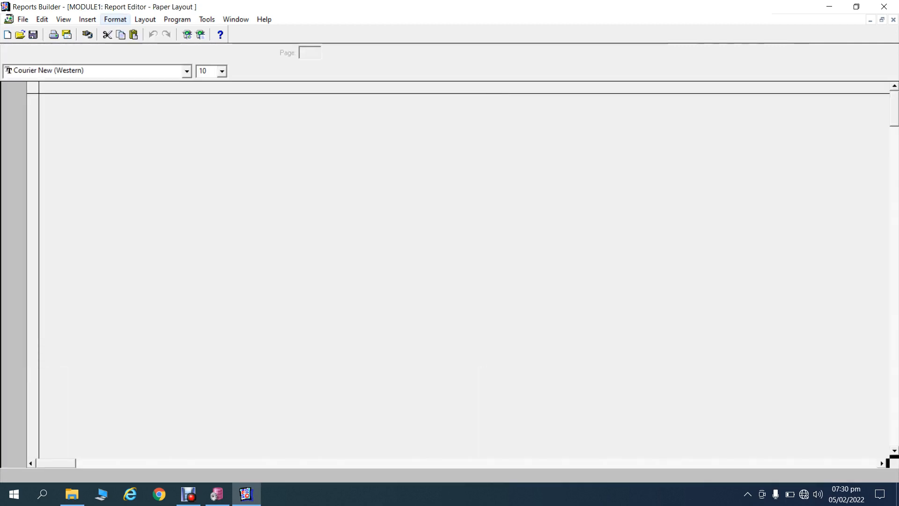
Give the F_DEPTCODE and F_DEPTNAME fields only a bottom border line.
click(115, 19)
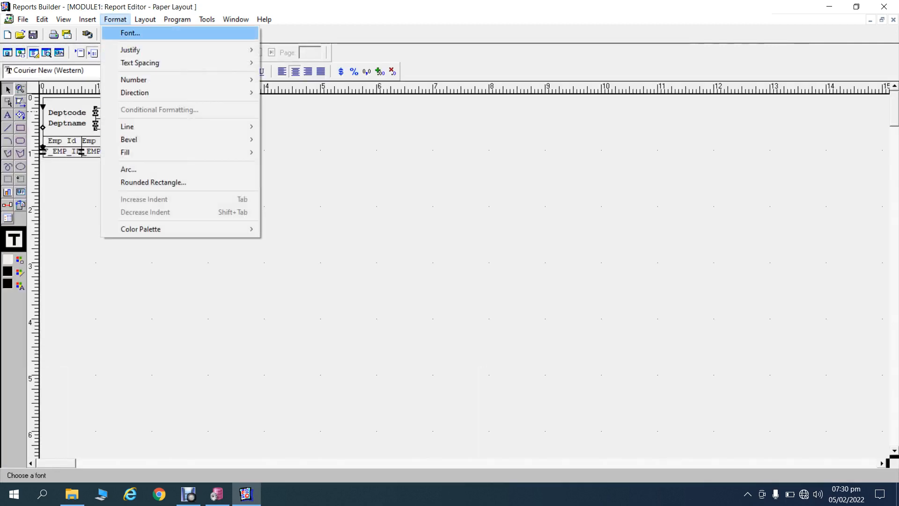
key(Right)
key(Down)
key(Down)
key(Down)
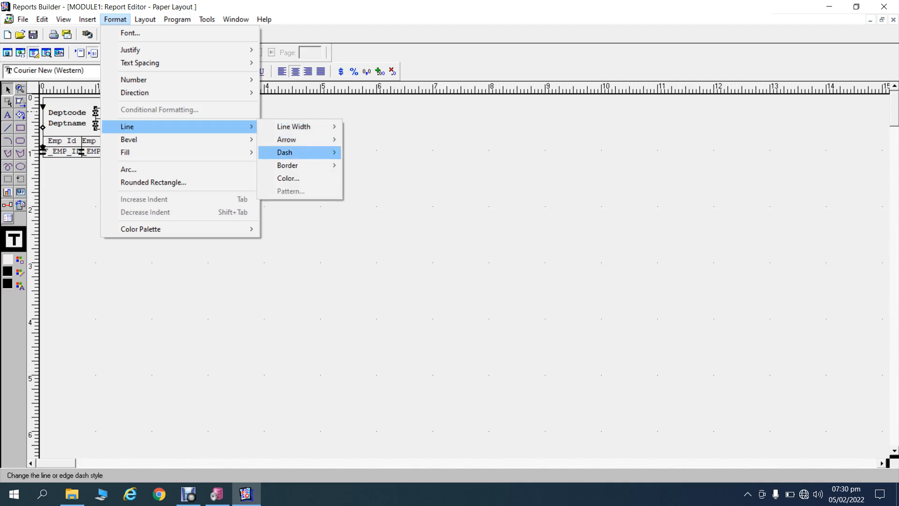
key(Right)
key(Return)
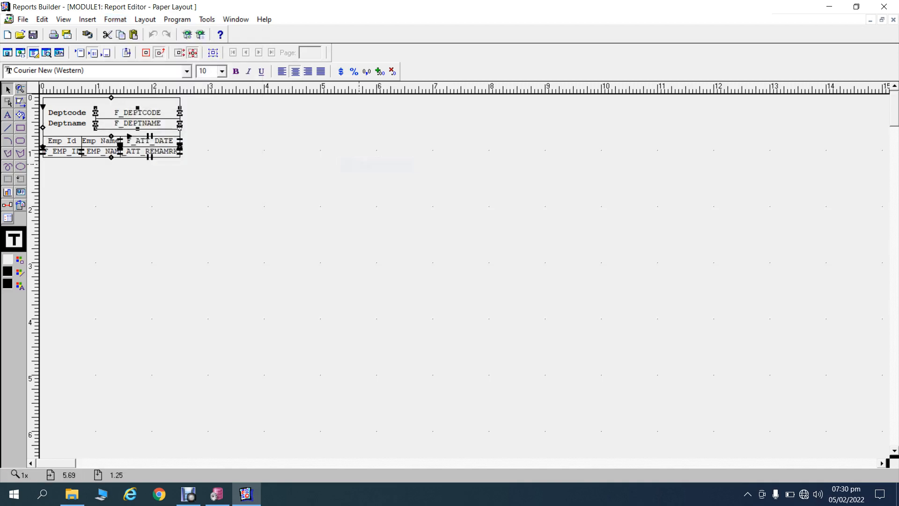
key(super+Down)
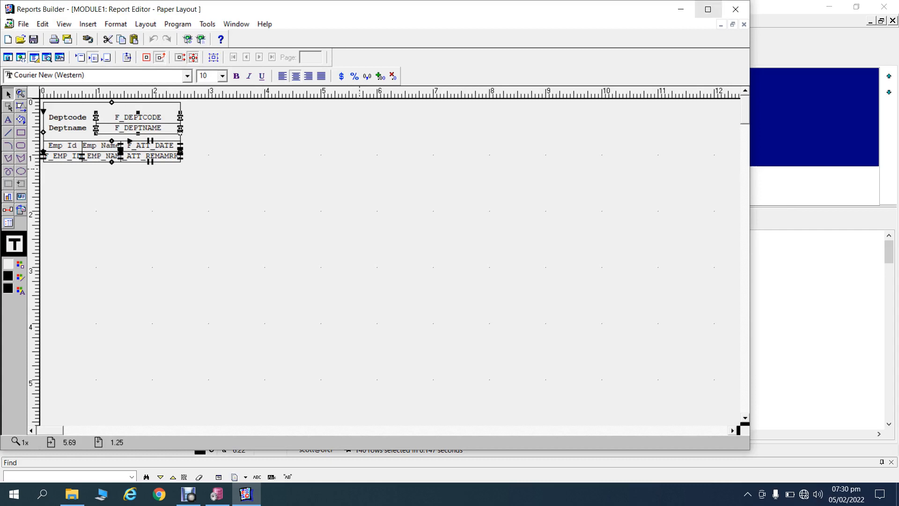
click(708, 9)
click(115, 19)
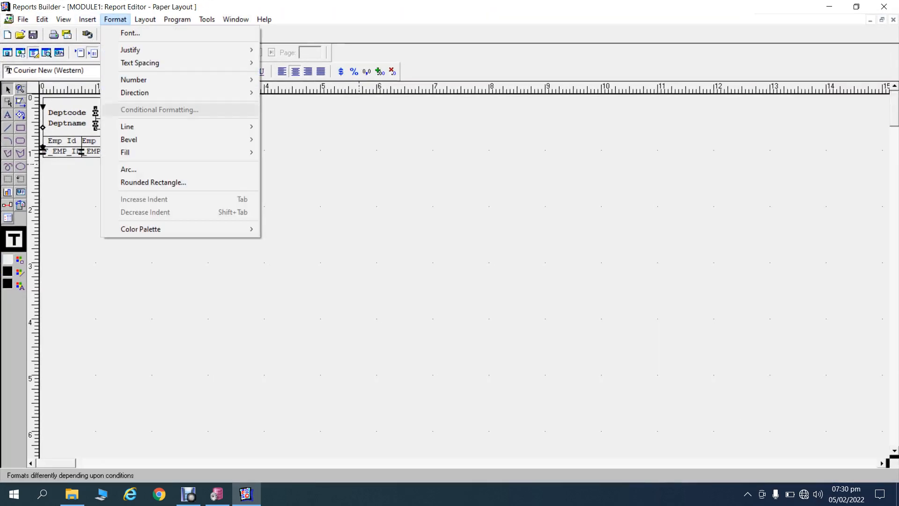
mouse_move(127, 127)
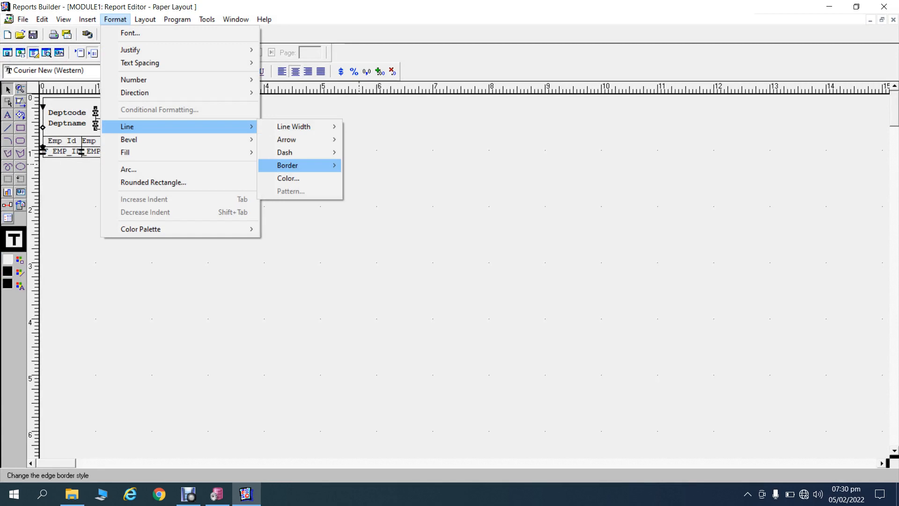
mouse_move(300, 166)
click(366, 190)
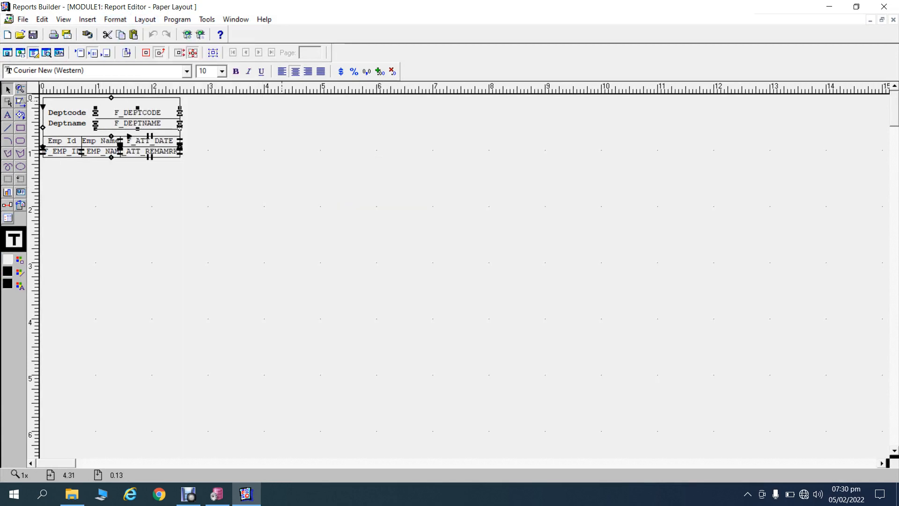
click(115, 19)
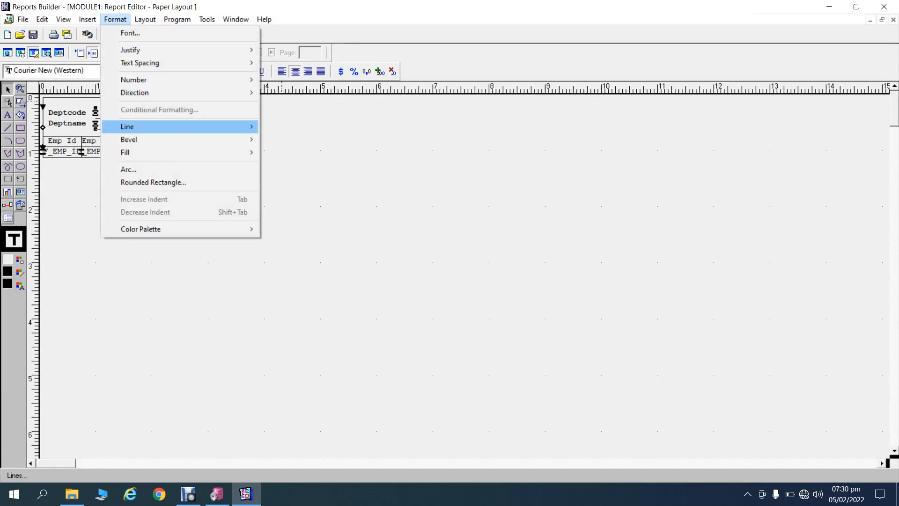
mouse_move(127, 127)
mouse_move(287, 165)
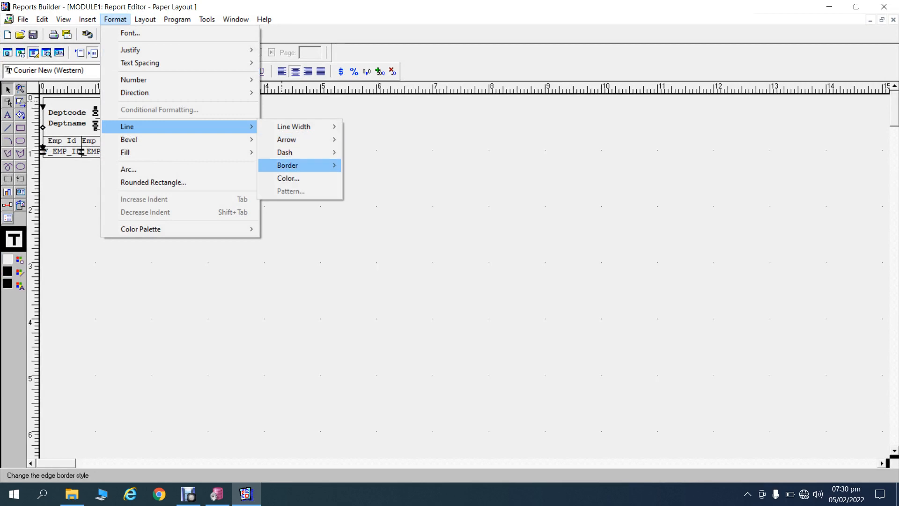
click(368, 204)
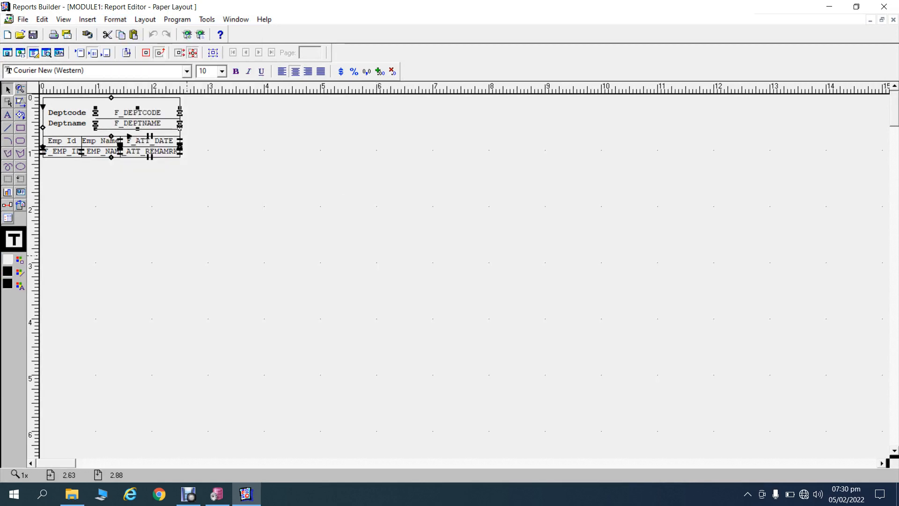
click(198, 256)
Change the department labels to "Deptcode :" and "Deptname :", and run the paper report.
click(85, 112)
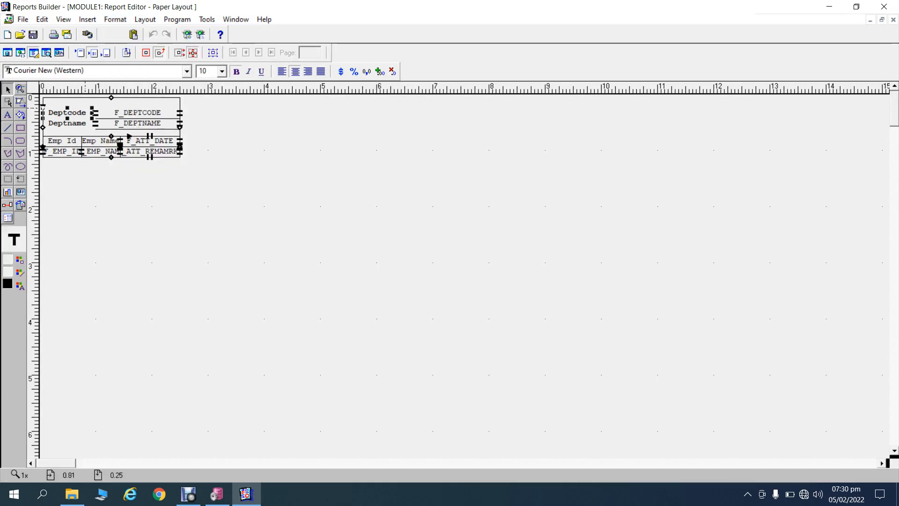
click(88, 112)
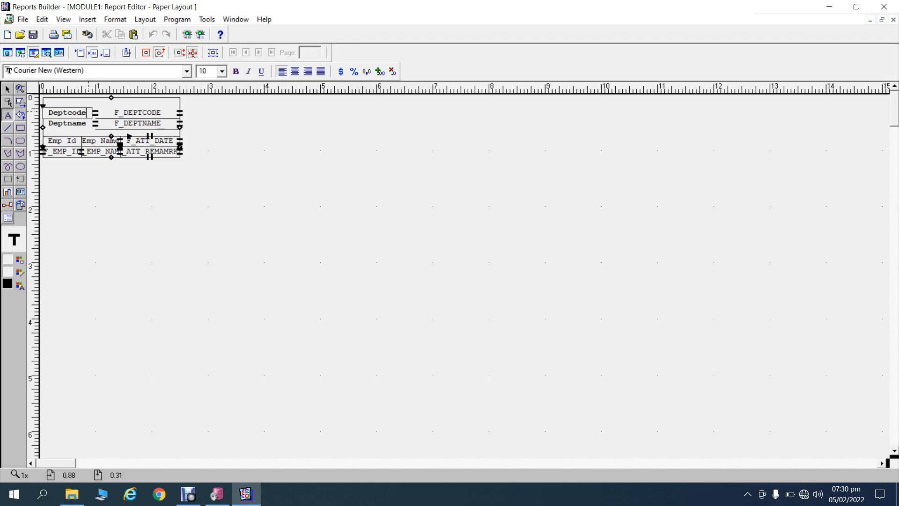
text(:)
click(229, 175)
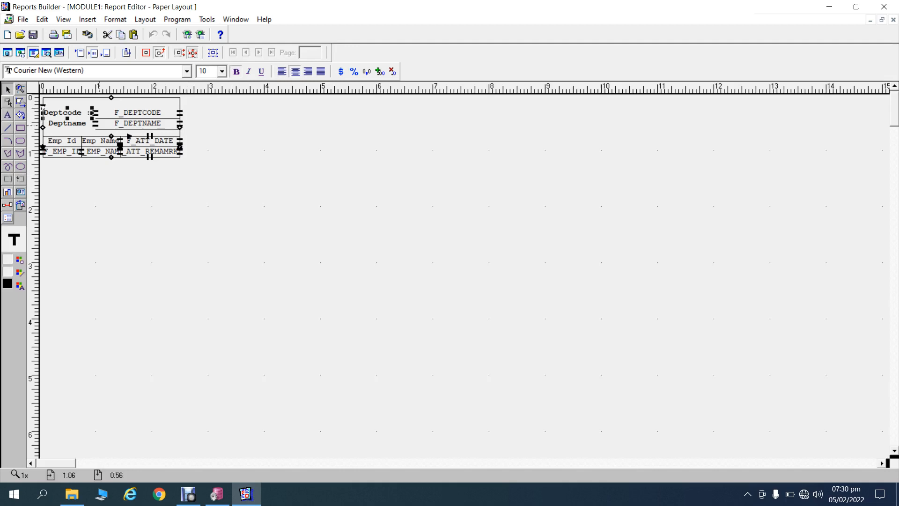
click(81, 125)
click(84, 125)
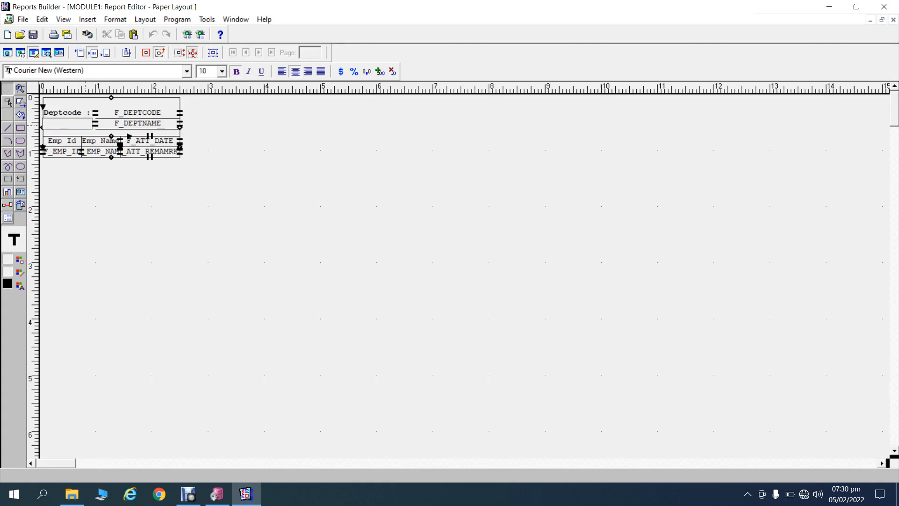
text(:)
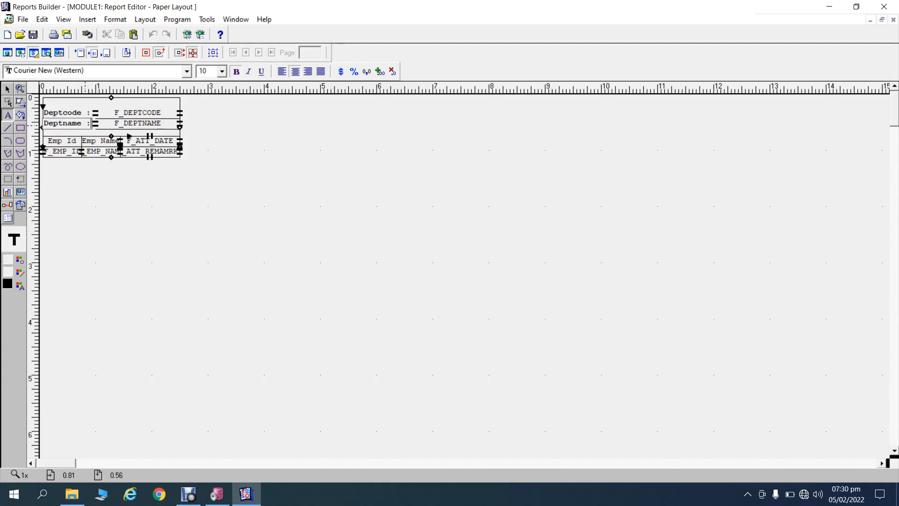
click(343, 168)
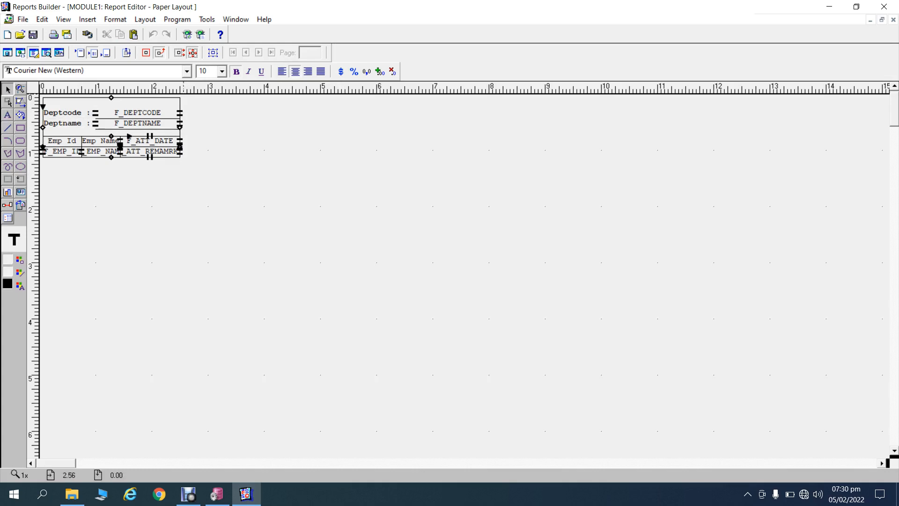
key(ctrl+r)
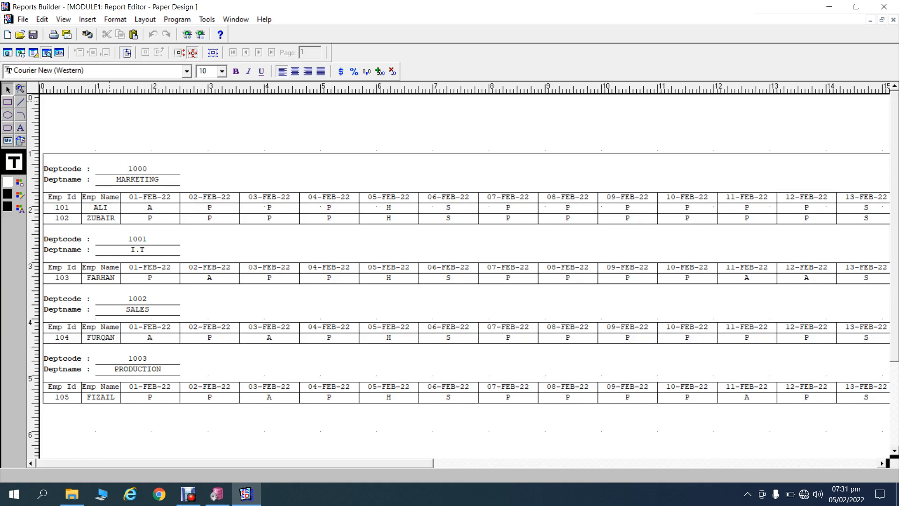
Start saving the report and choose the folder D:\oracle_developer_cource_lecture\Oracle_Reports\Oracle_Report_Lec_04 as its location.
click(22, 19)
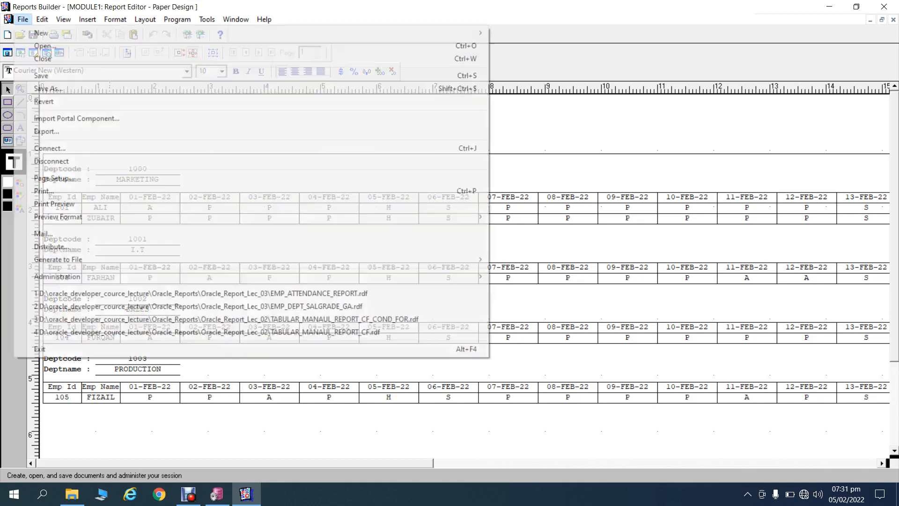
key(Return)
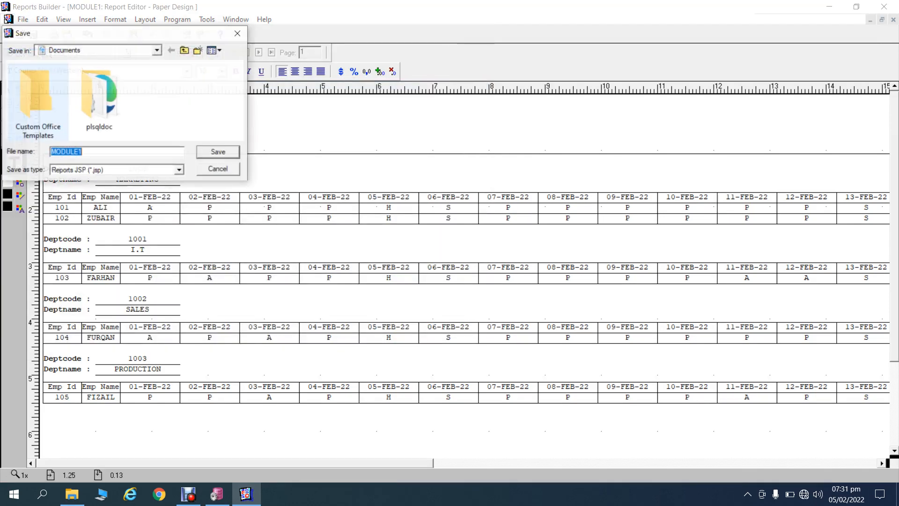
click(157, 51)
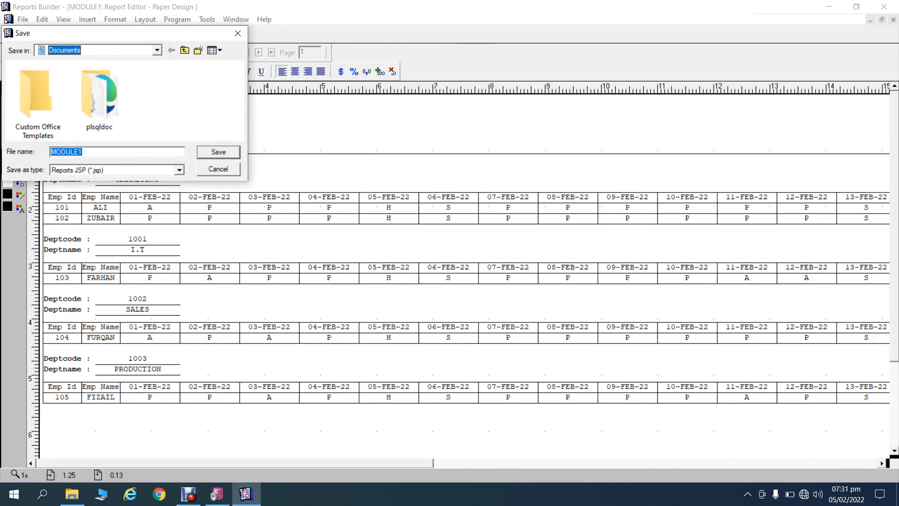
click(79, 184)
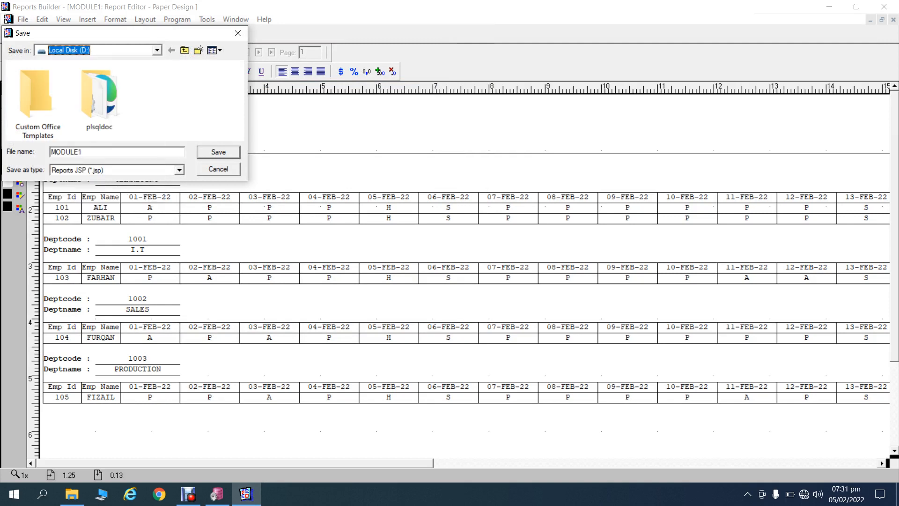
click(71, 102)
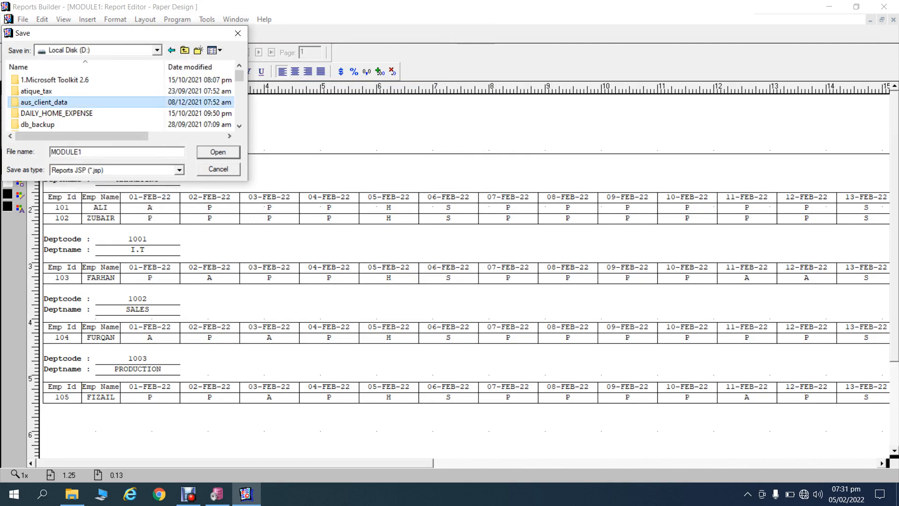
key(Down)
key(Down)
key(Down)
key(Down)
key(Down)
key(Down)
key(Down)
key(Down)
key(Down)
key(Down)
key(Down)
key(Down)
key(Down)
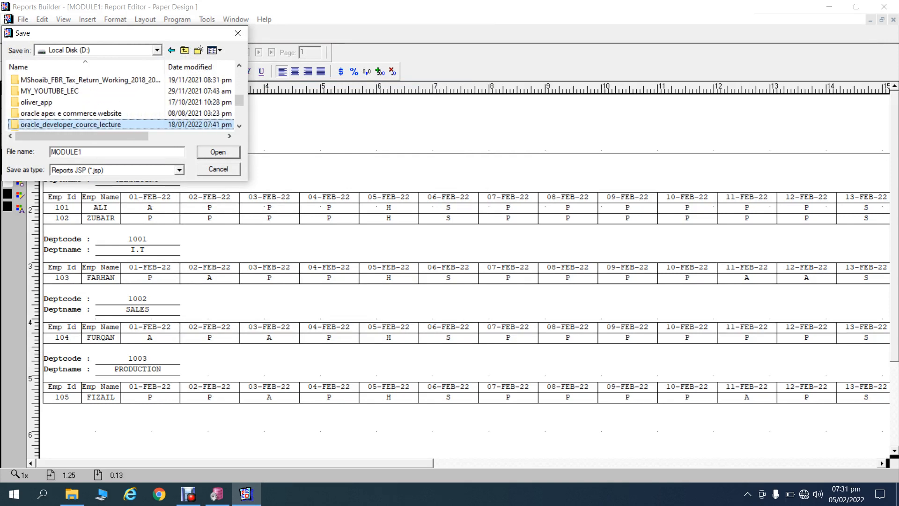
key(Return)
key(Down)
key(Down)
key(Down)
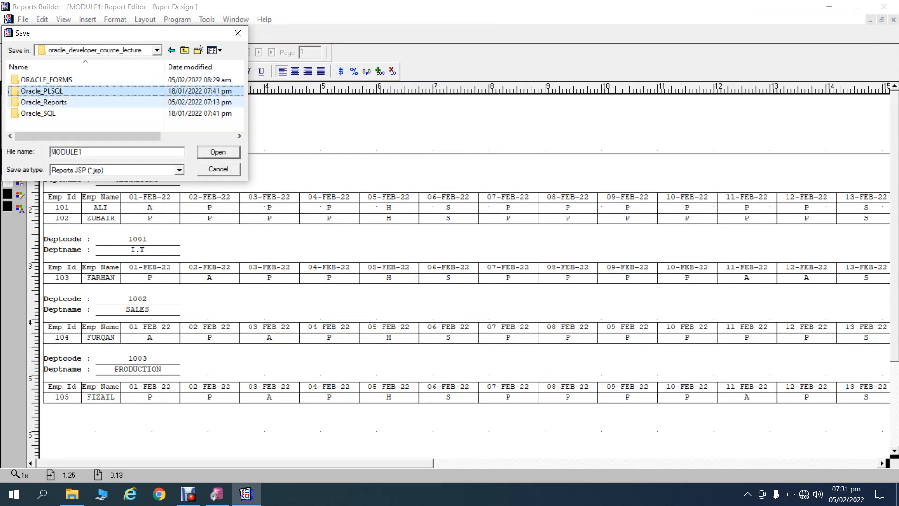
key(Return)
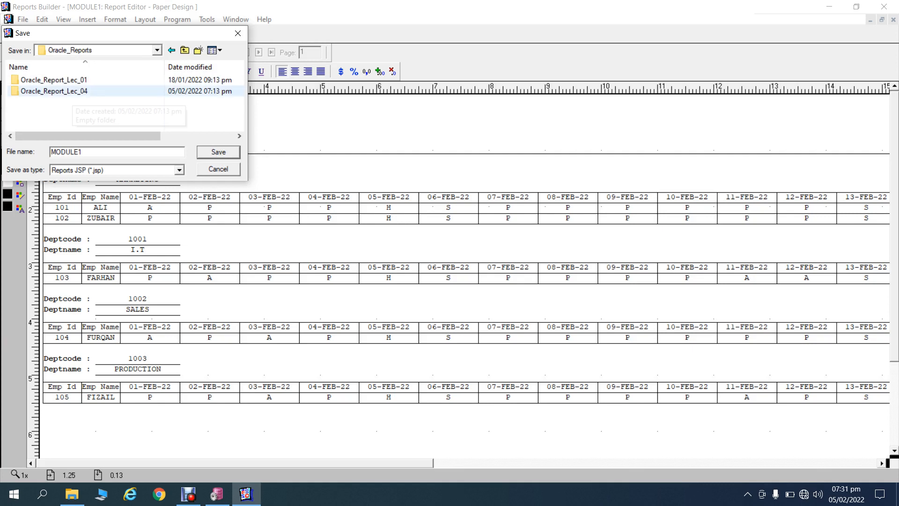
double_click(70, 91)
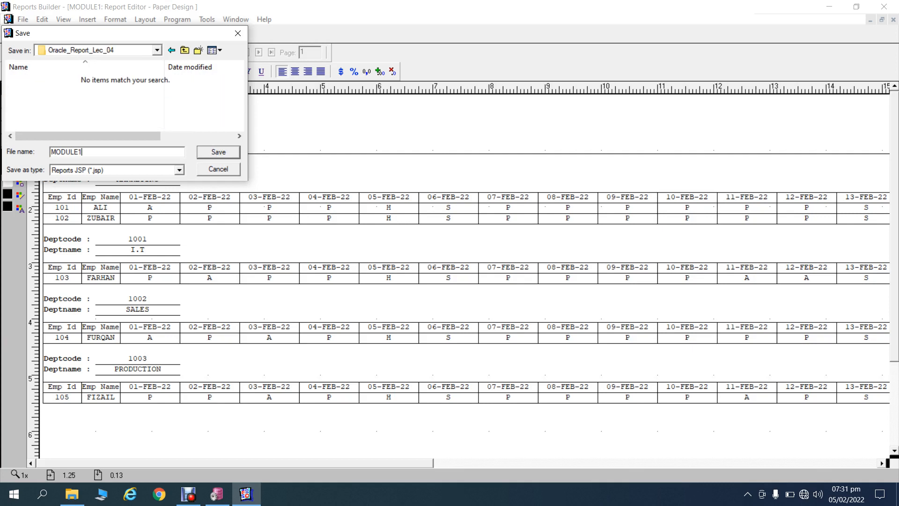
Name the report MATRIX and save it as a Reports JSP file.
text(MATROC)
key(BackSpace)
key(BackSpace)
text(IX)
key(Return)
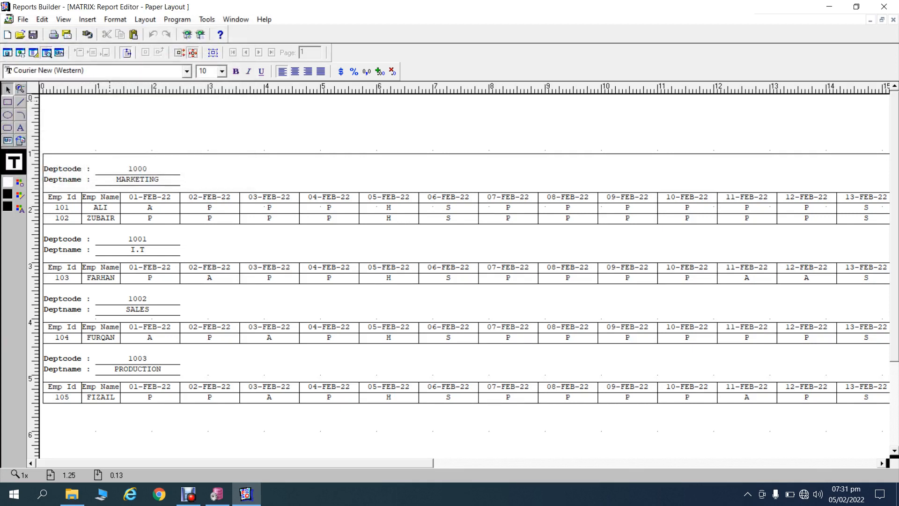
Start saving a copy of the report in the same folder, with the file name MATRIX_GROUP_DEPT_EMP_ATT.
click(23, 19)
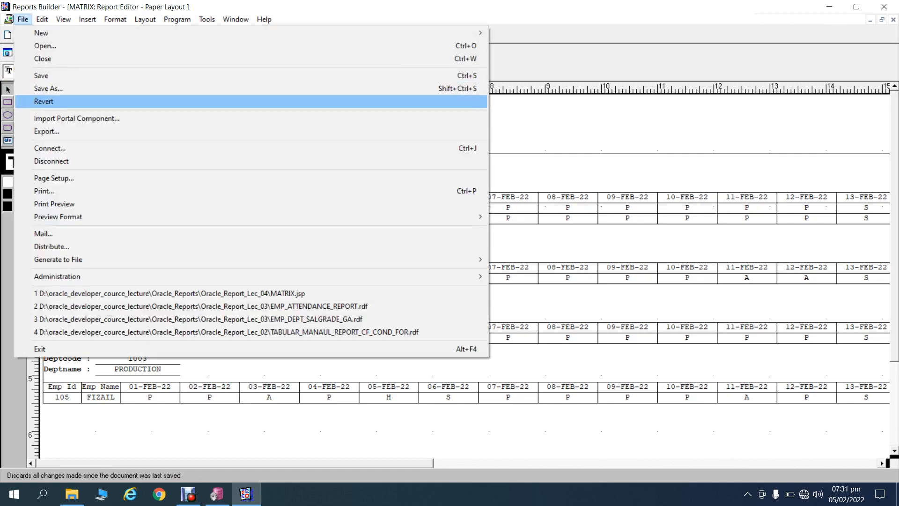
click(63, 89)
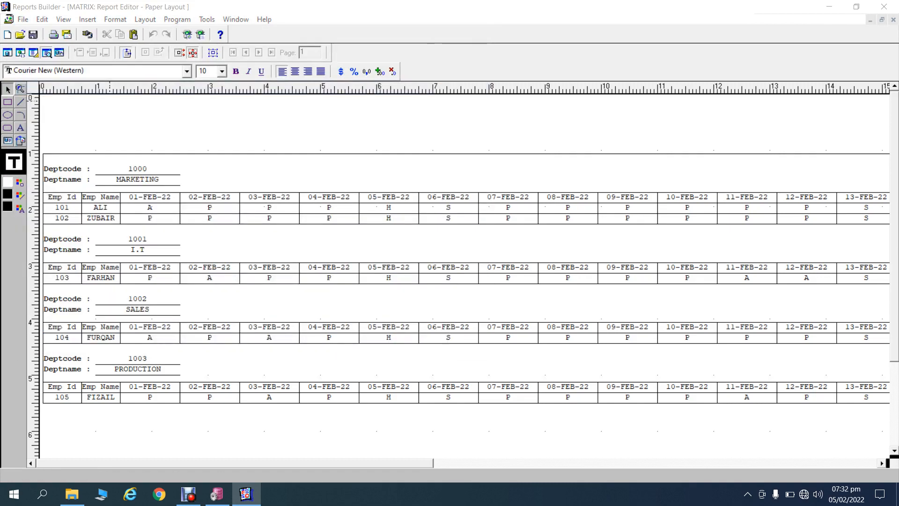
key(End)
text(_)
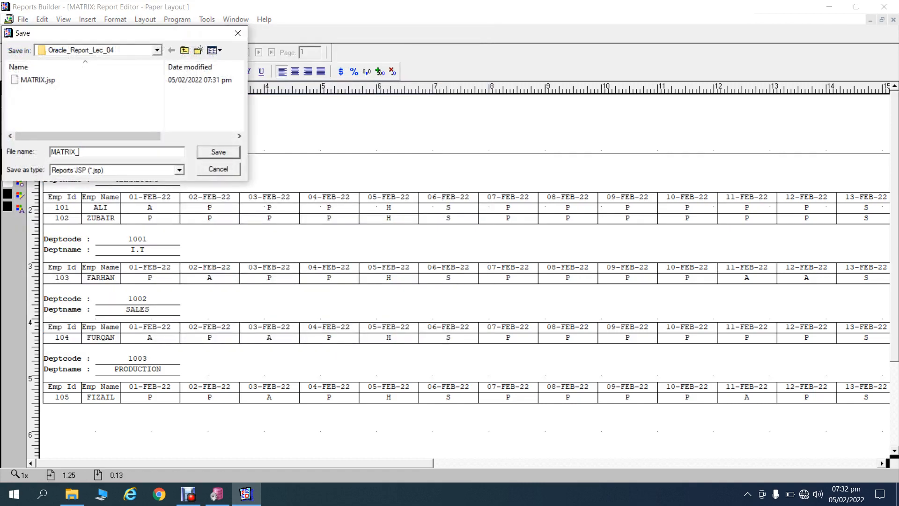
text(GROUP)
text(_DEPT)
text(_E)
text(MP_INF)
text(O)
key(BackSpace)
key(BackSpace)
key(BackSpace)
key(BackSpace)
text(ATT)
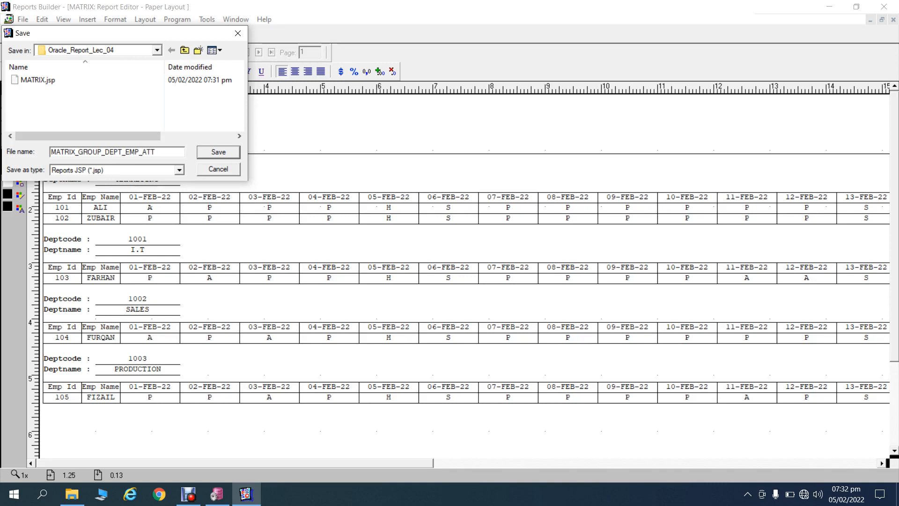
Save the copy in the Reports Binary (*.rdf) format and switch to the Oracle_Report_Lec_04 folder in File Explorer.
click(180, 170)
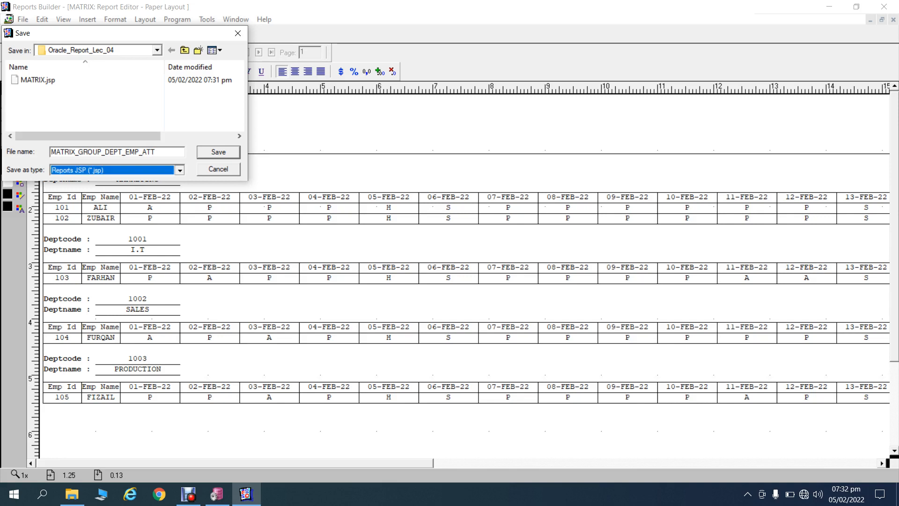
key(Return)
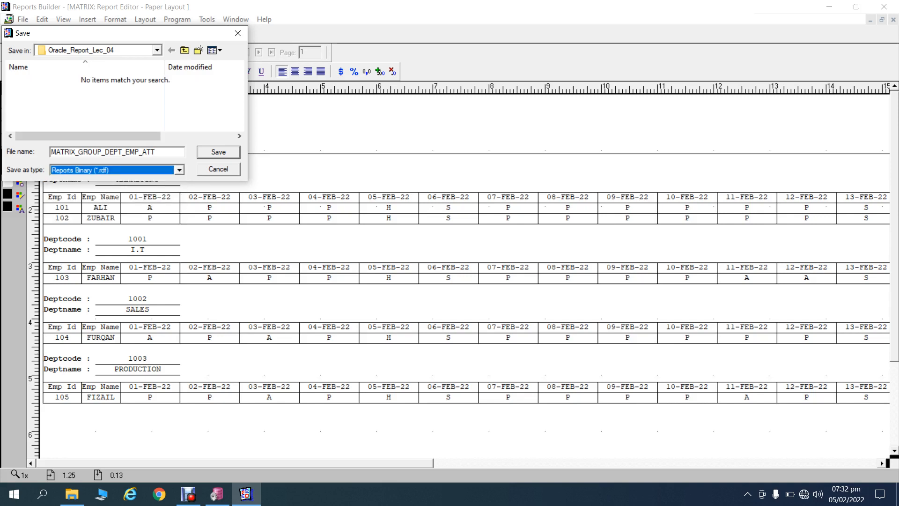
key(Return)
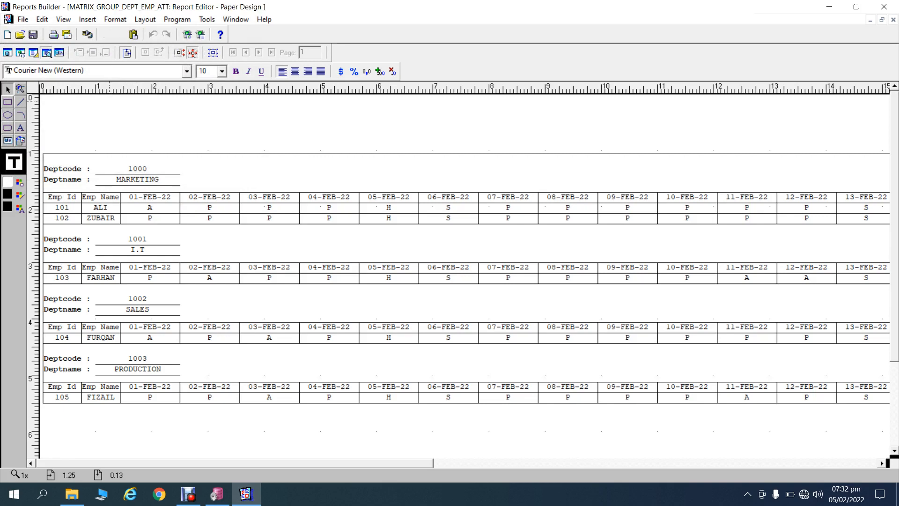
click(72, 494)
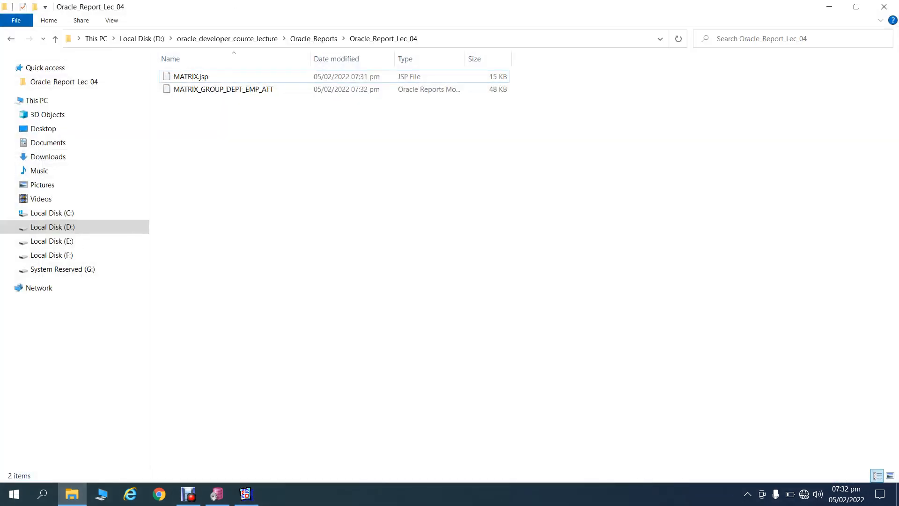
Permanently delete MATRIX.jsp and remove the Oracle_Report_Lec_04 folder from Quick access.
click(224, 77)
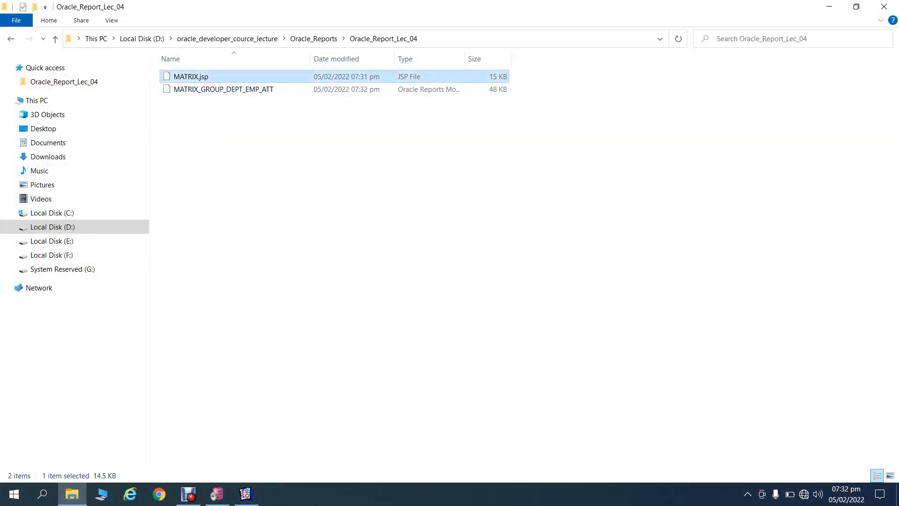
key(shift+Delete)
key(Return)
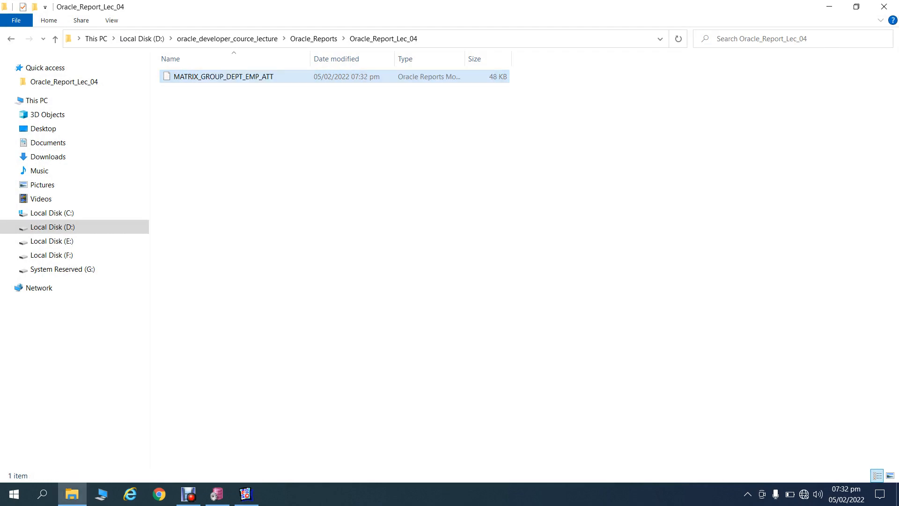
right_click(116, 82)
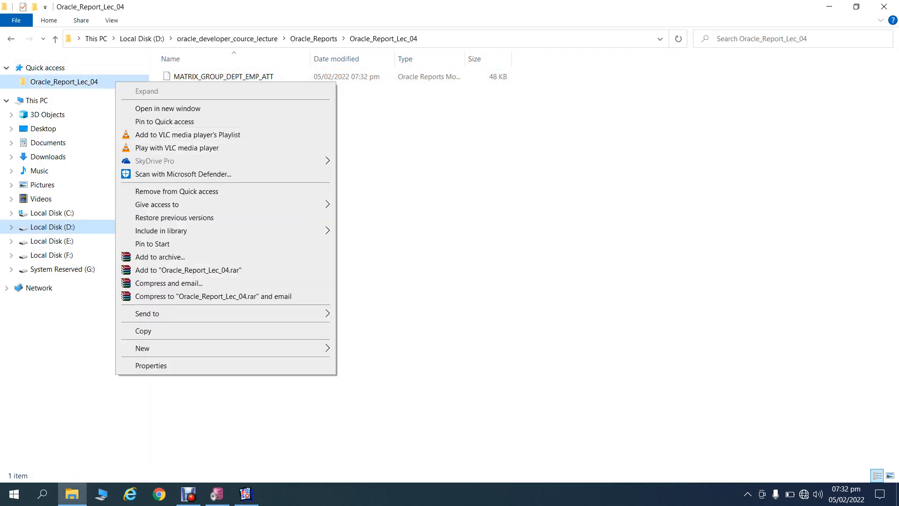
click(176, 191)
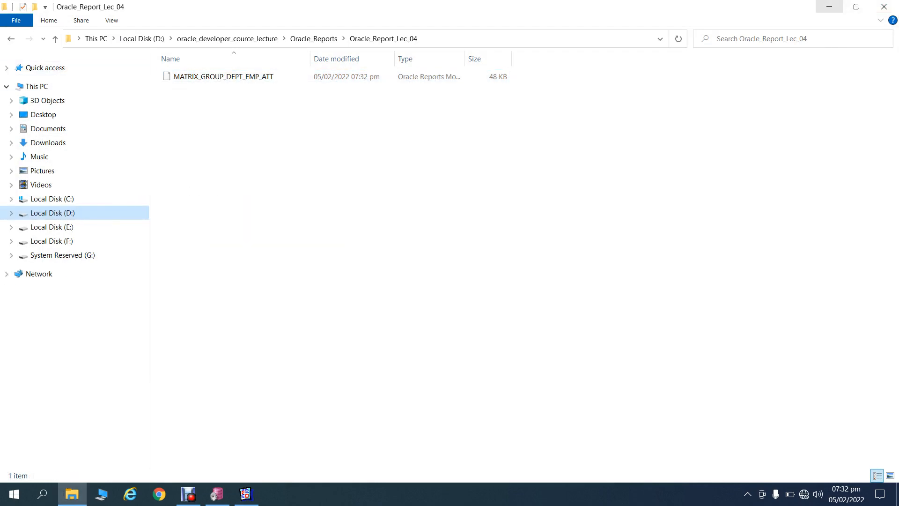
Switch back to Reports Builder and open the properties of the attendance date field in the matrix header.
click(246, 495)
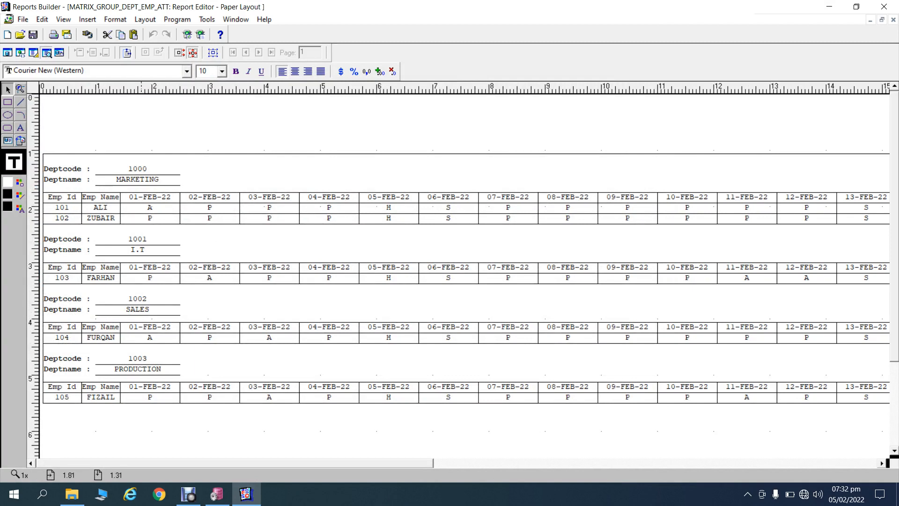
click(151, 199)
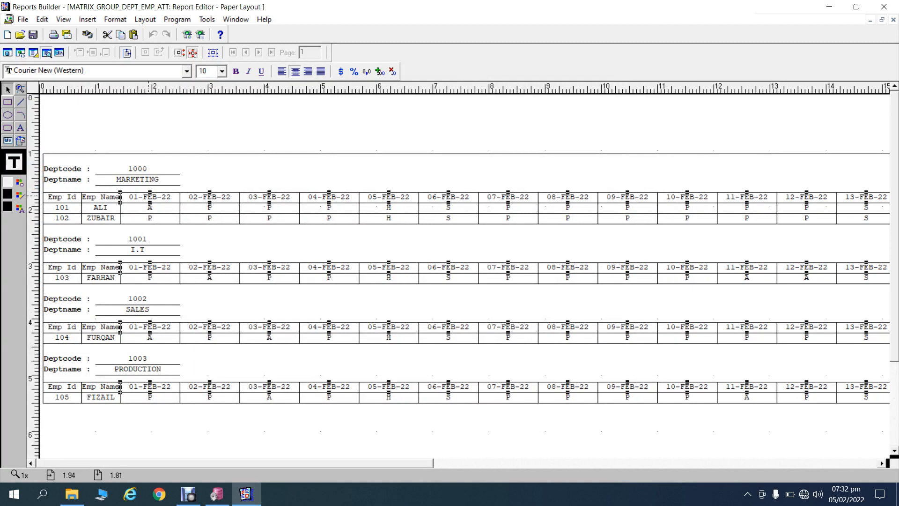
right_click(150, 199)
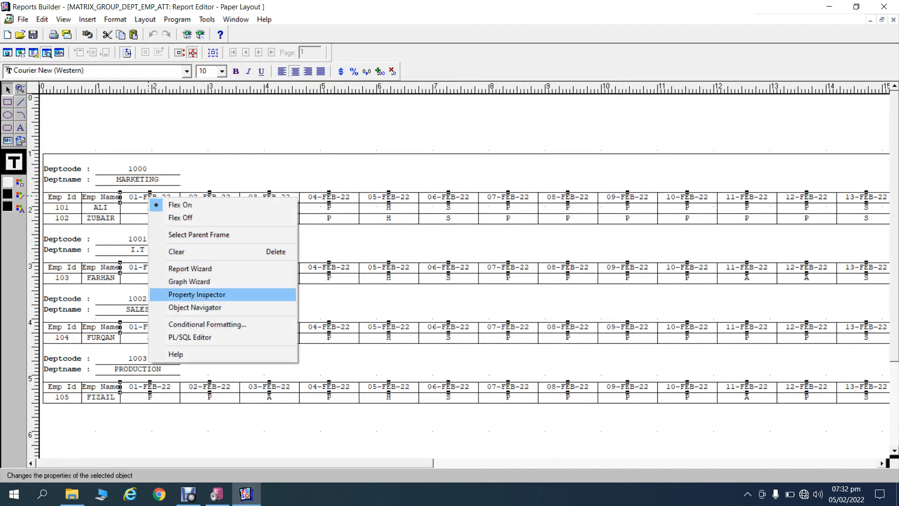
click(196, 294)
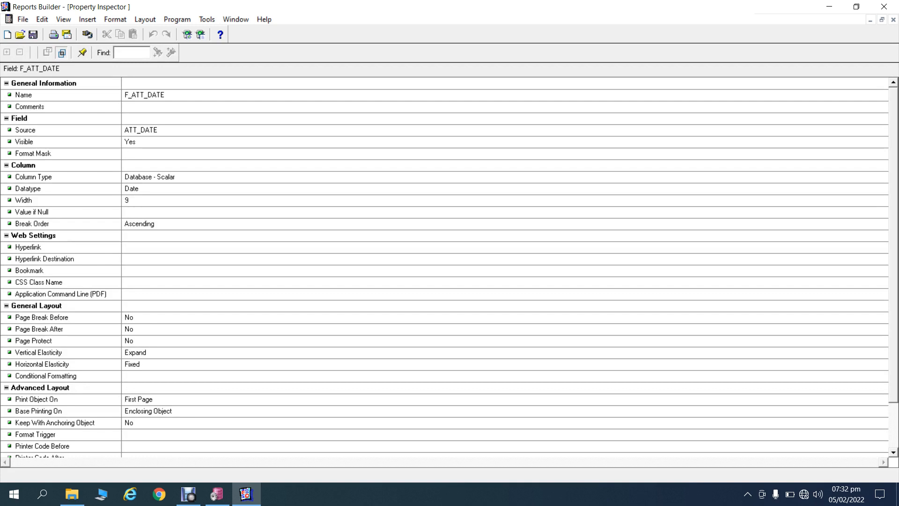
Set the F_ATT_DATE field's format mask to DD/MM/RRRR, close its properties and clear the selection.
click(141, 153)
text(DD)
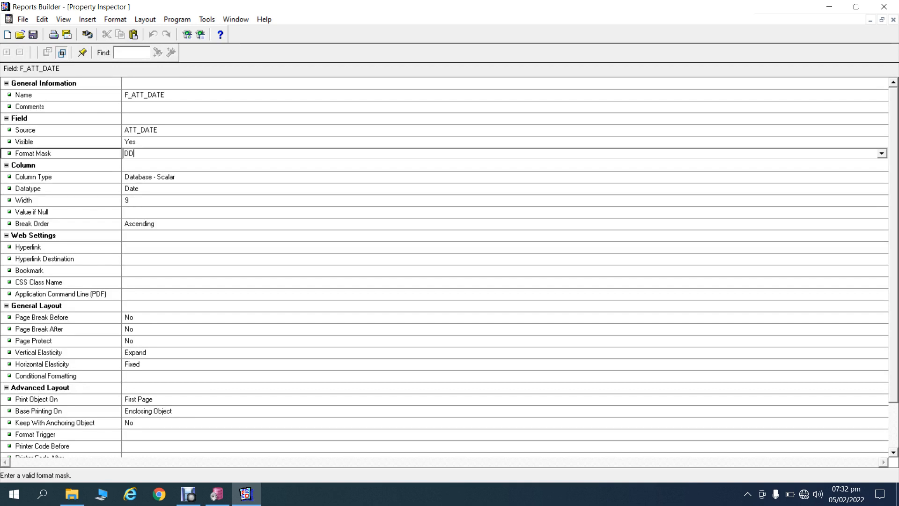
text(/MM/RR)
key(Return)
key(End)
text(RR)
key(Return)
click(505, 107)
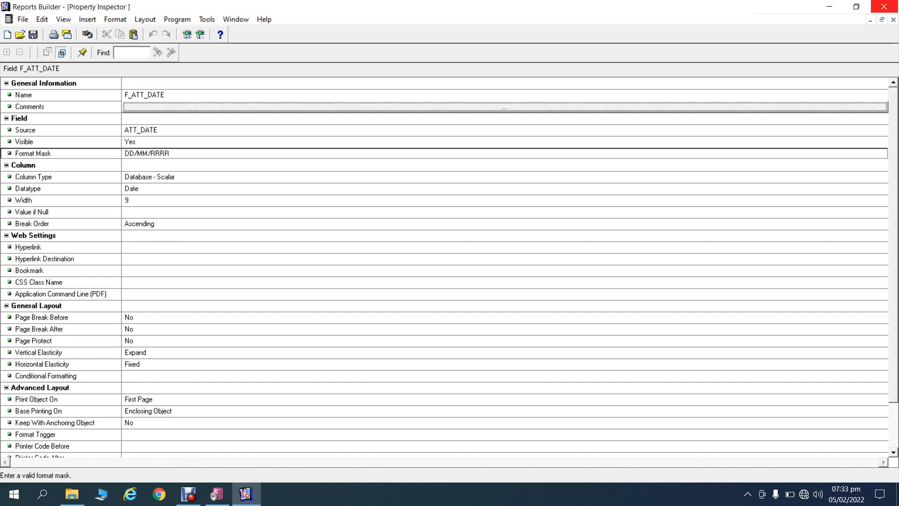
key(ctrl+F4)
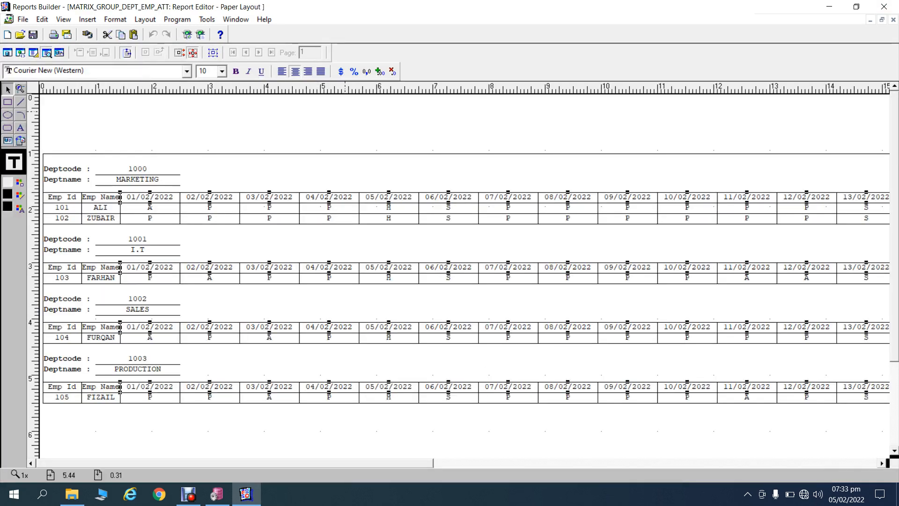
click(346, 127)
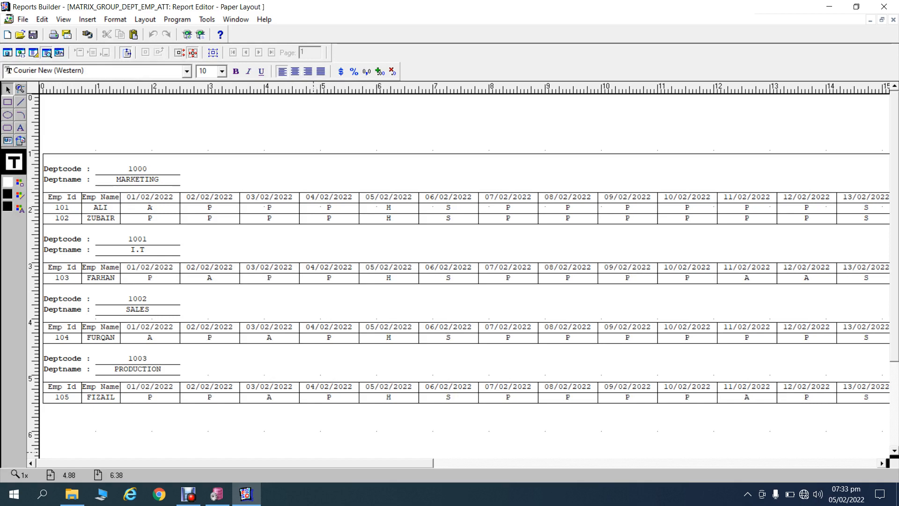
Fill the attendance date header cells of the matrix with gray.
mouse_move(314, 463)
mouse_down()
mouse_move(757, 463)
mouse_move(315, 463)
mouse_up()
click(166, 199)
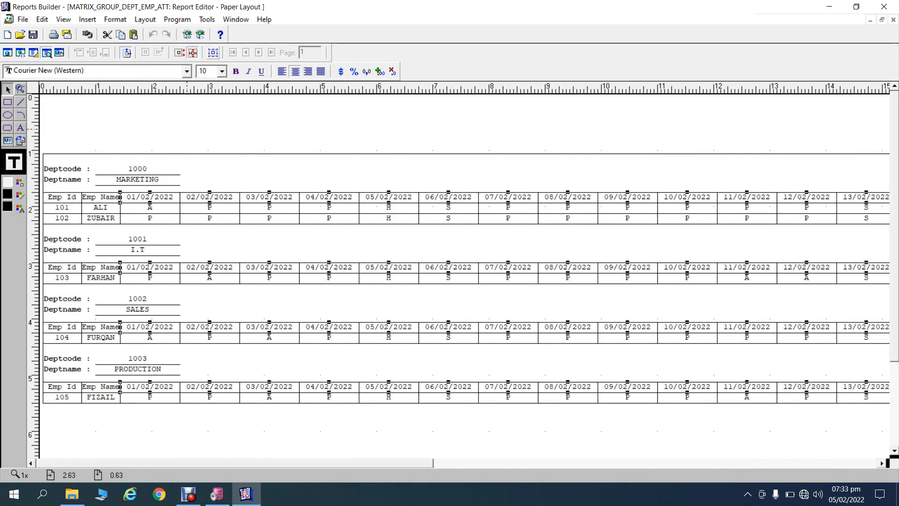
click(190, 133)
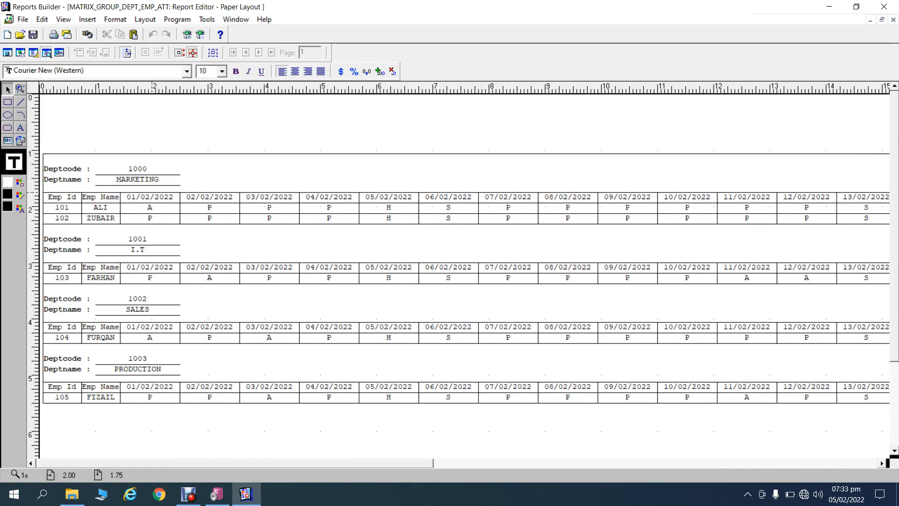
click(147, 199)
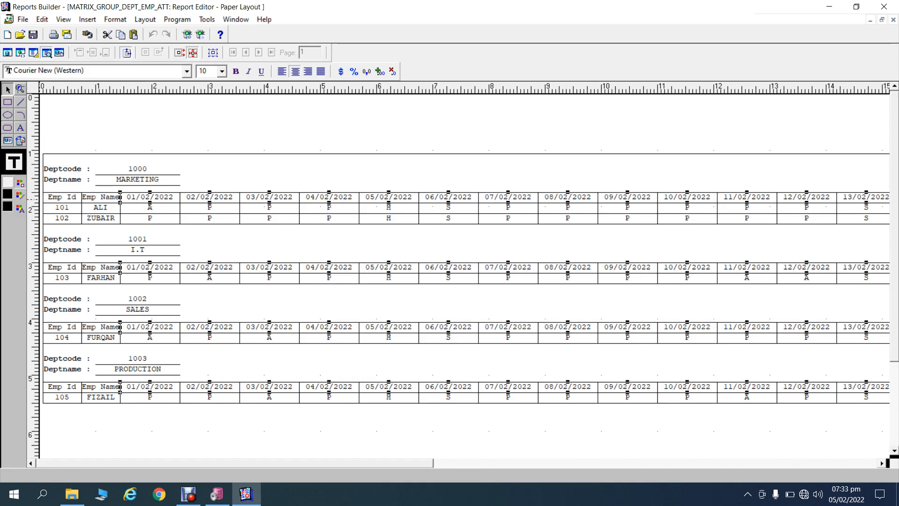
click(20, 182)
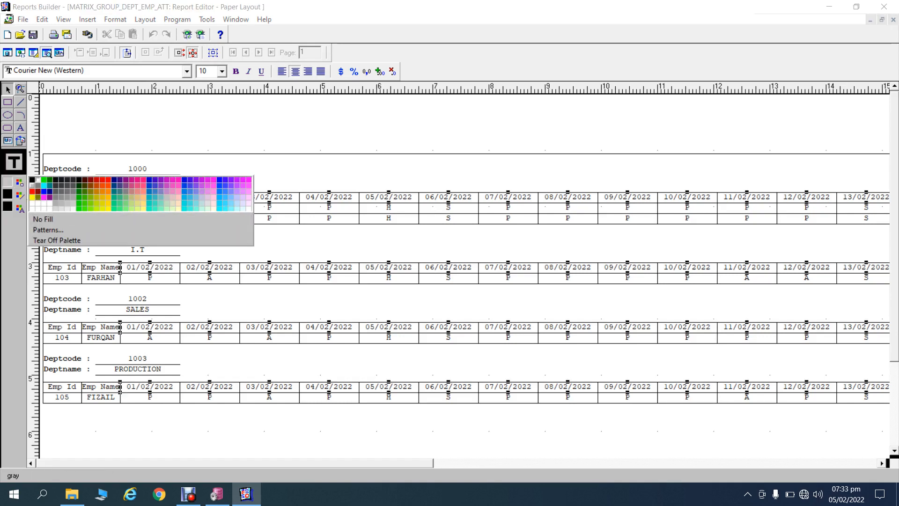
click(32, 186)
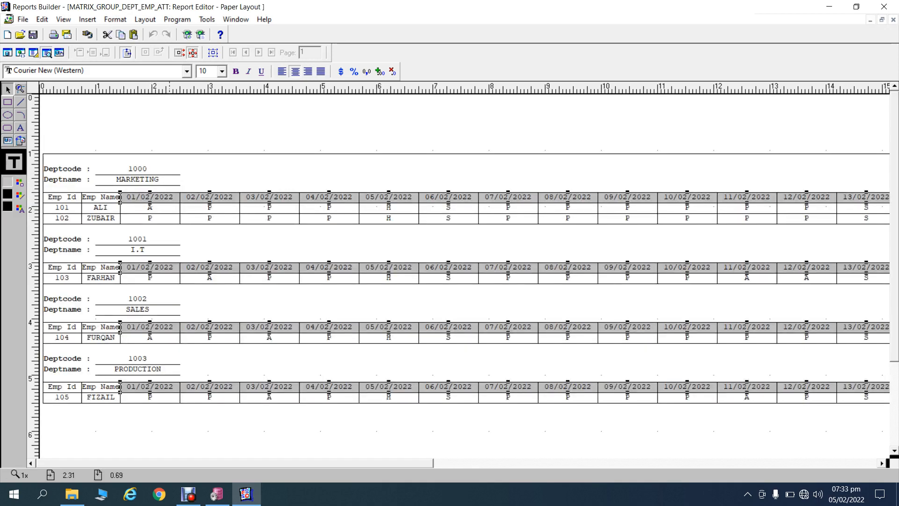
click(232, 136)
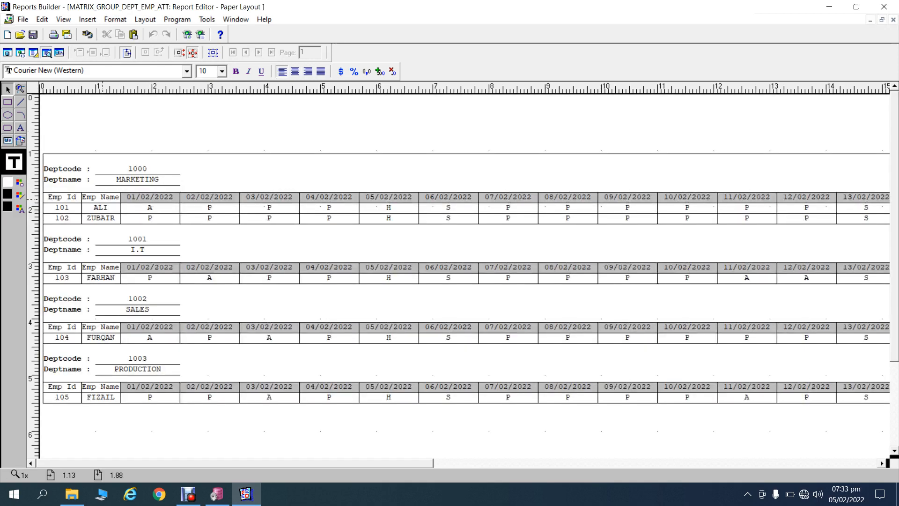
Fill the employee ID and employee name value cells with bright green, leaving out their headings.
click(102, 199)
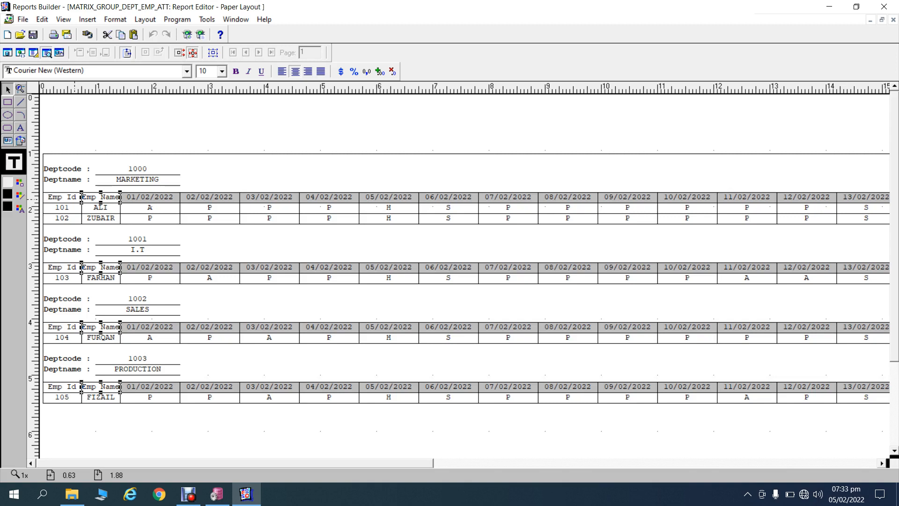
click(103, 209)
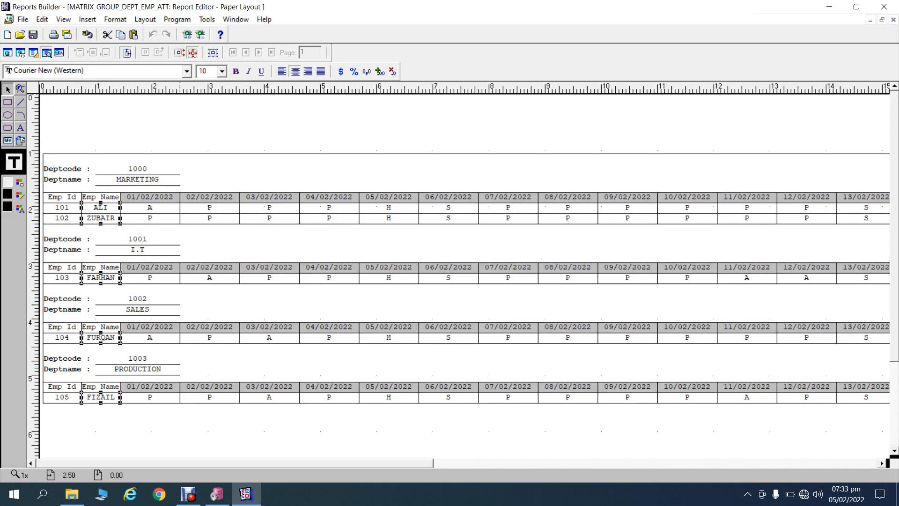
shift+click(49, 206)
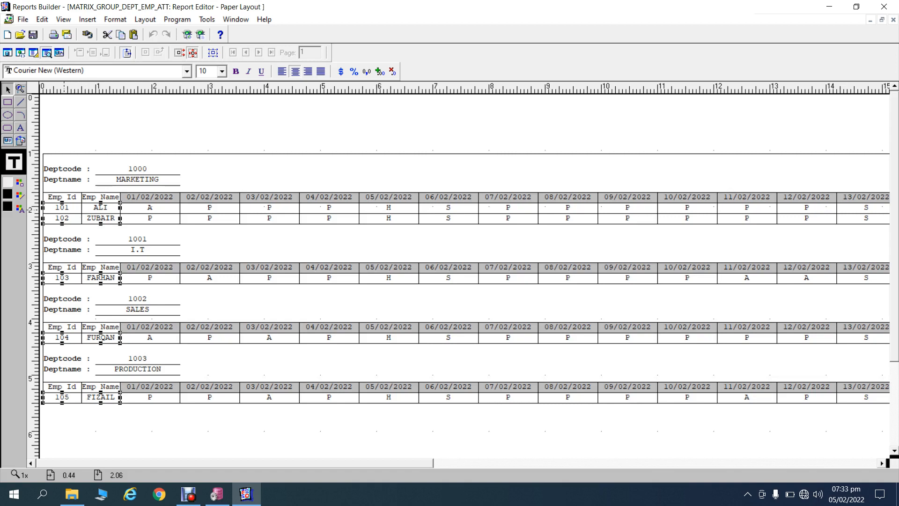
click(19, 182)
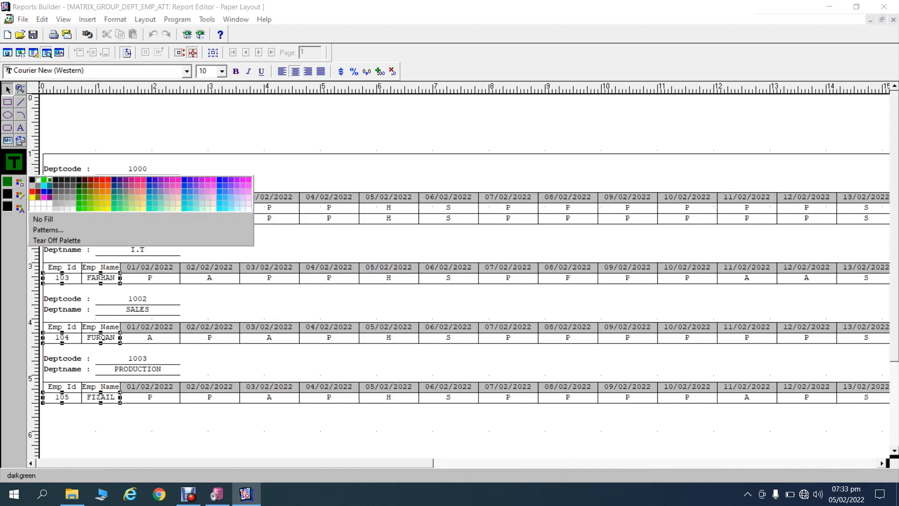
click(43, 180)
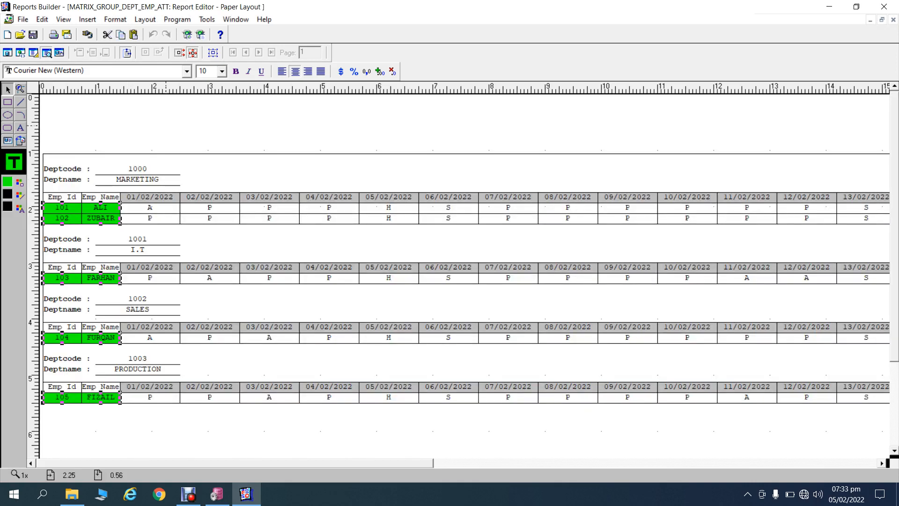
click(199, 170)
Select the attendance status field in the matrix cells beneath the date headers.
click(145, 209)
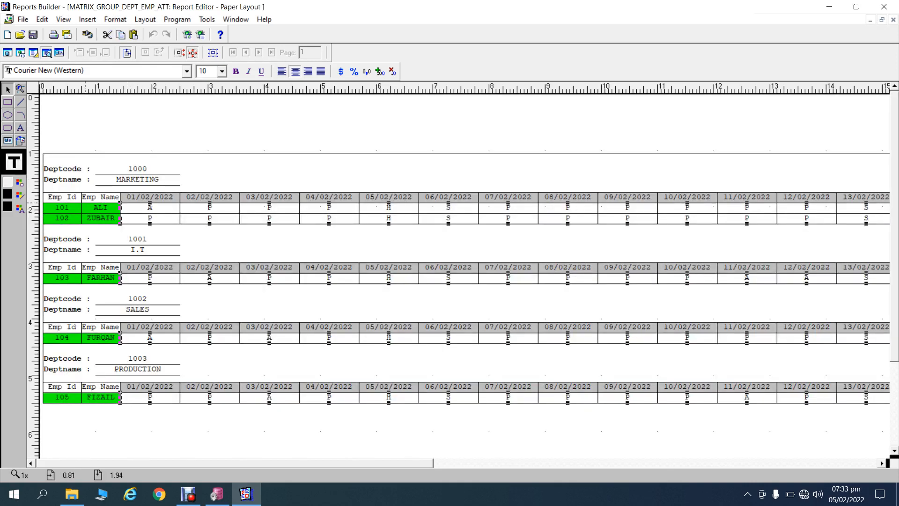
Fill the daily attendance remark cells of the matrix with cyan.
click(19, 183)
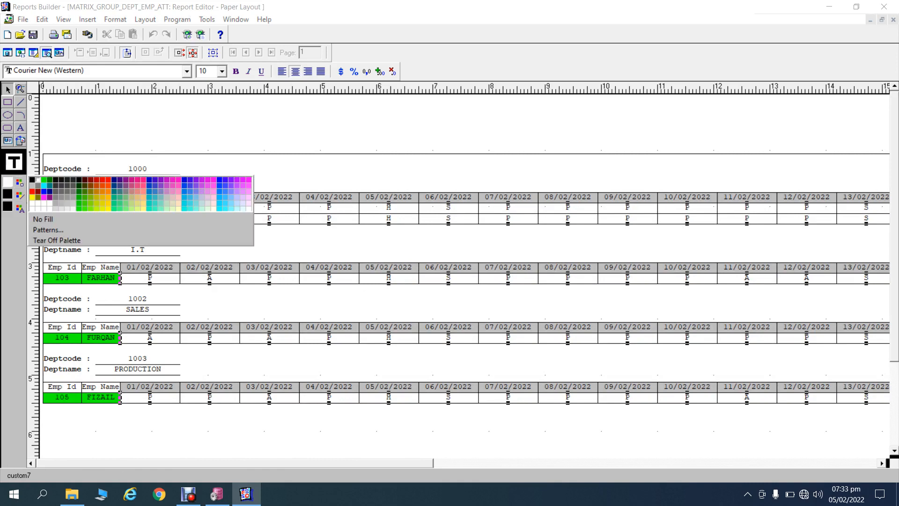
click(46, 195)
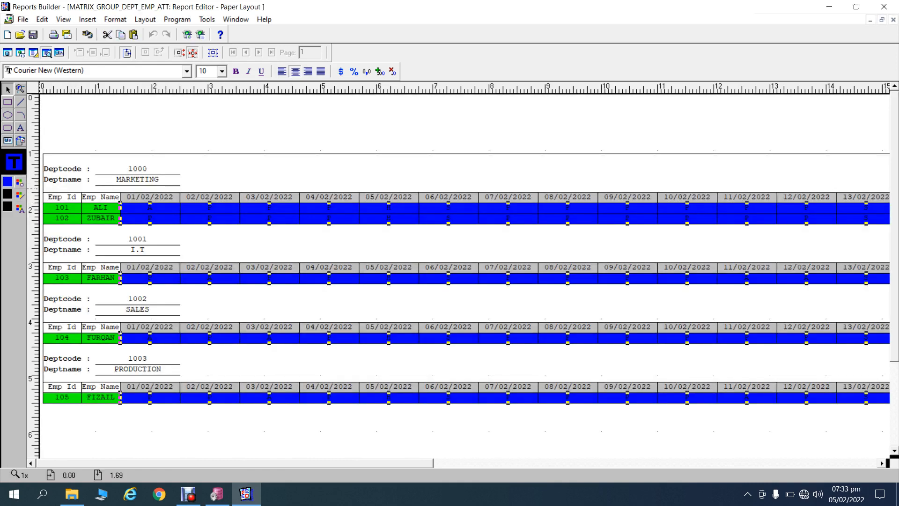
click(20, 183)
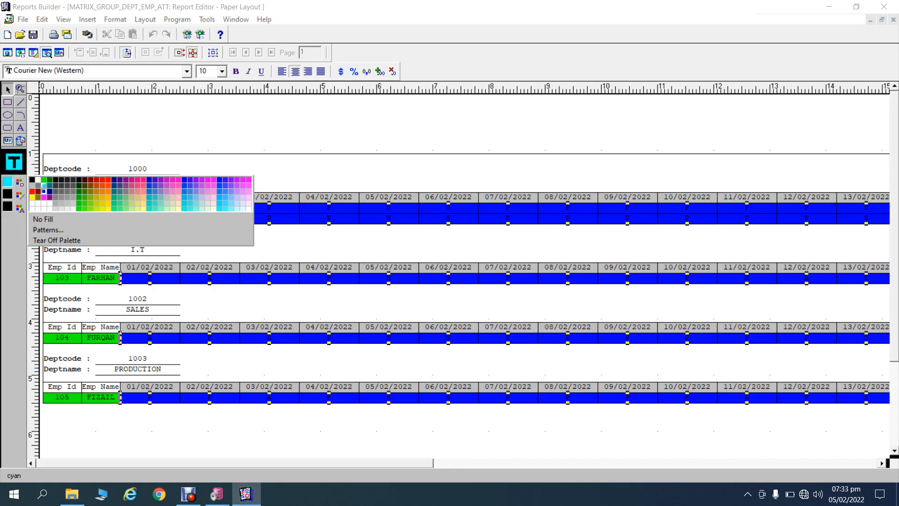
click(43, 185)
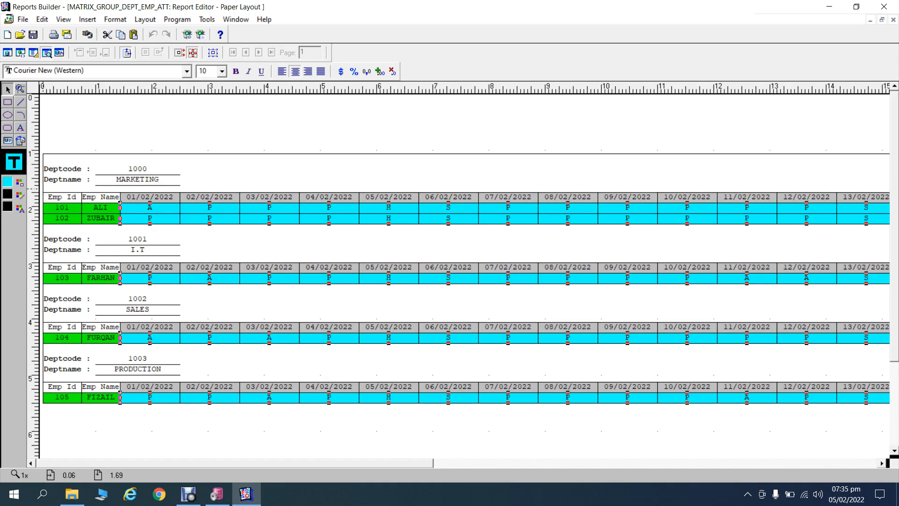
click(309, 147)
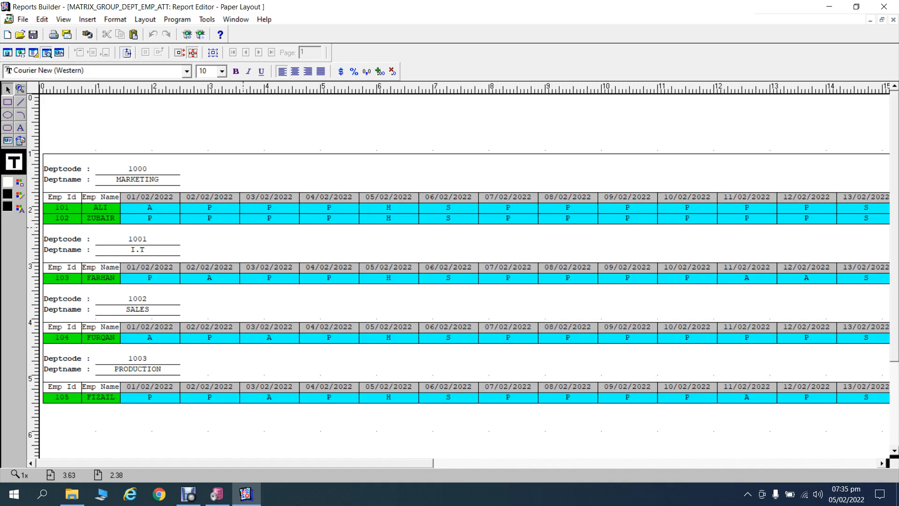
Fill the Emp Id and Emp Name column headings with the light grey custom3 colour.
click(70, 200)
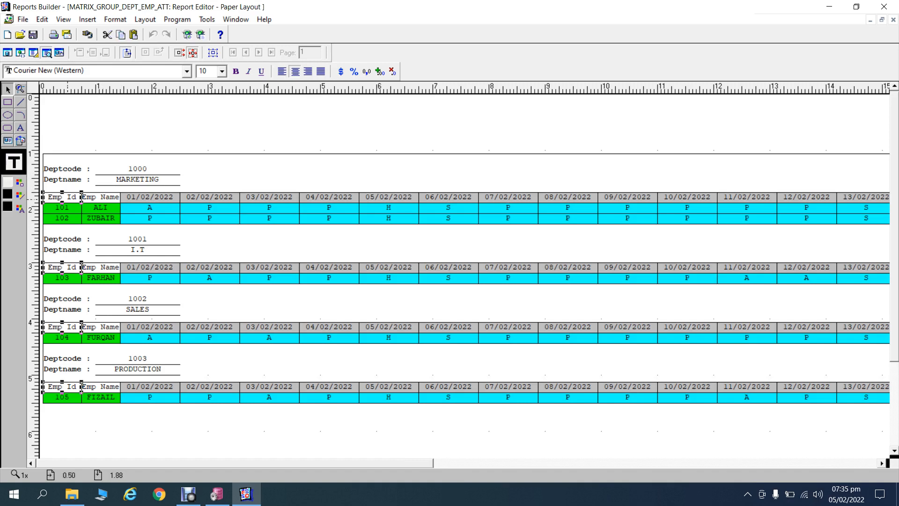
shift+click(103, 199)
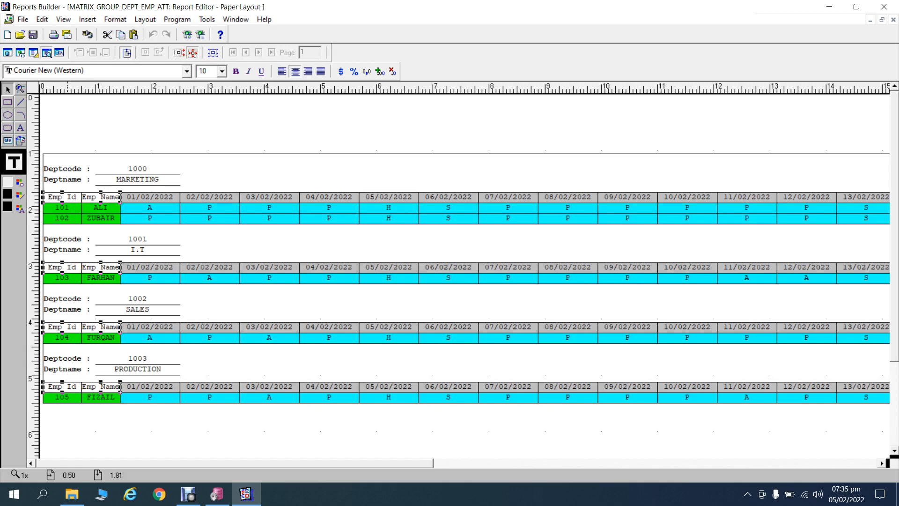
click(20, 182)
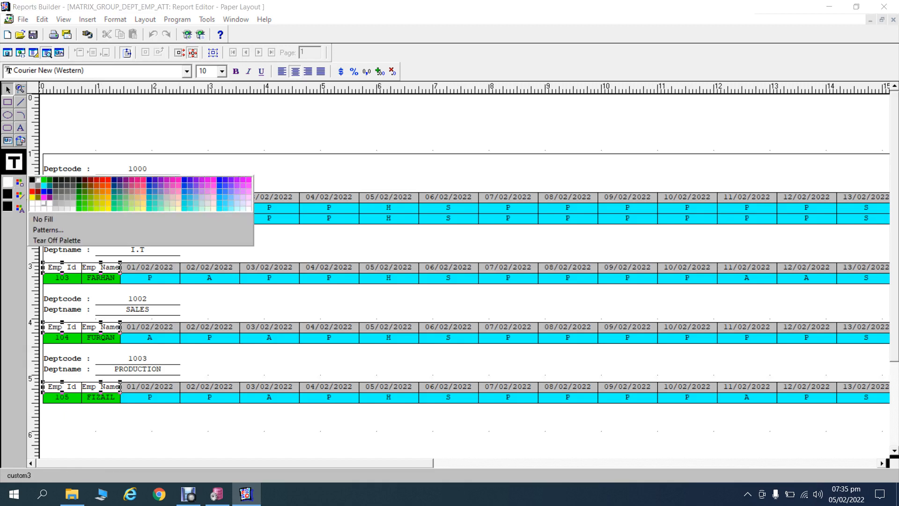
click(43, 204)
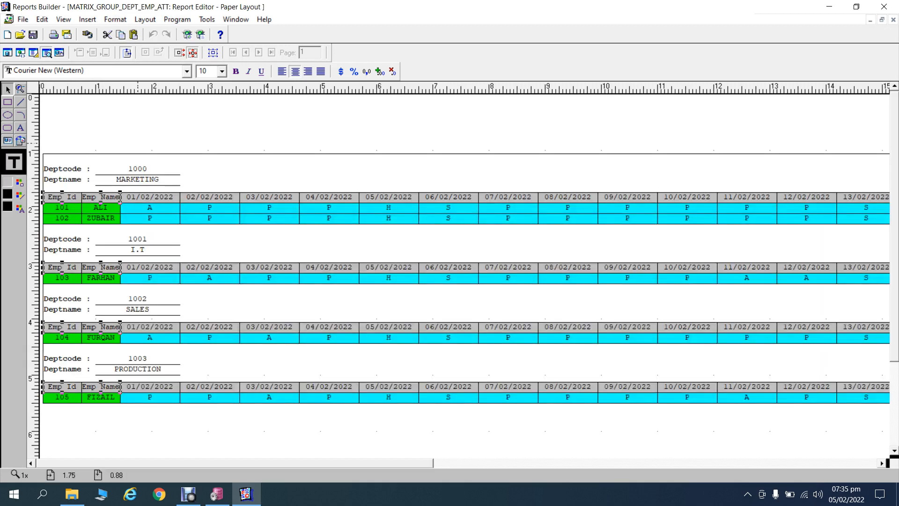
click(138, 143)
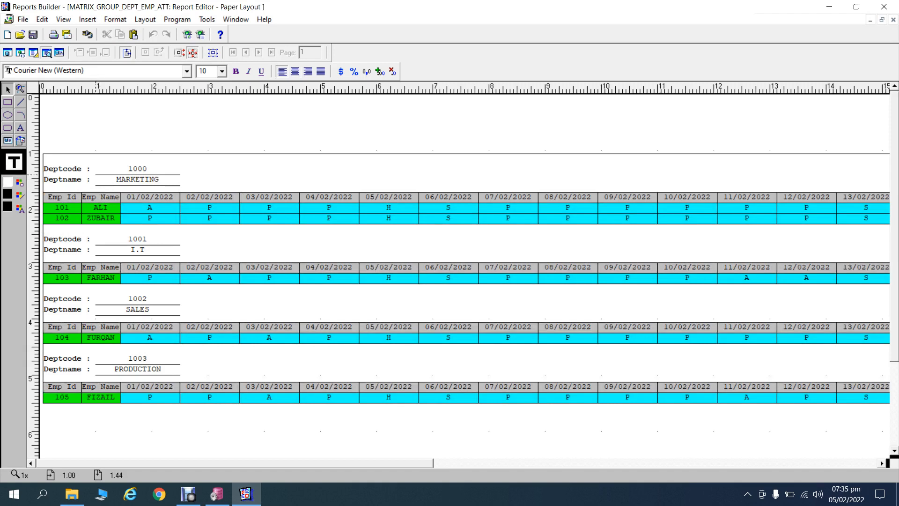
Fill the department code and department name value fields with yellow.
click(130, 181)
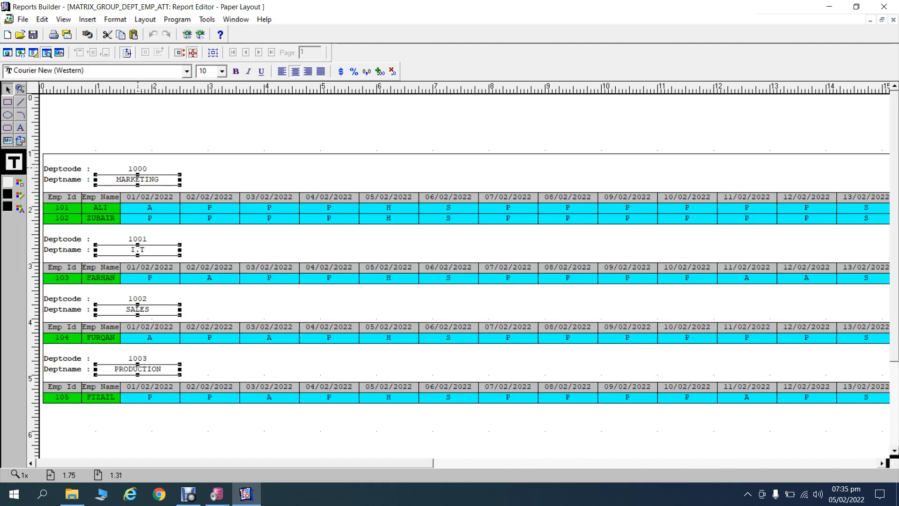
shift+click(137, 166)
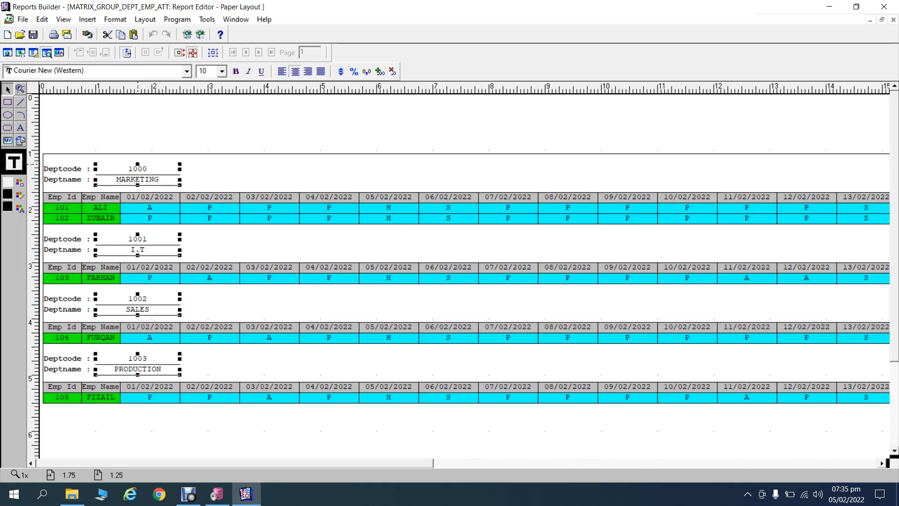
click(8, 182)
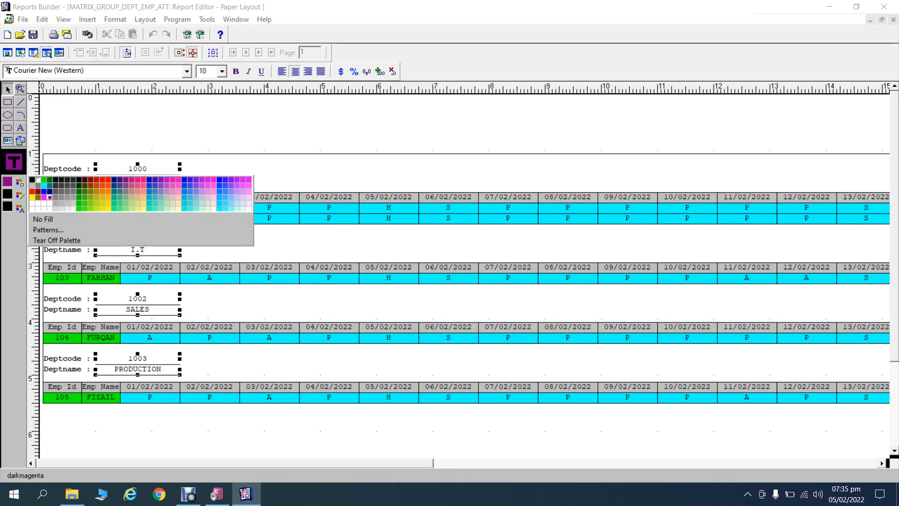
click(73, 209)
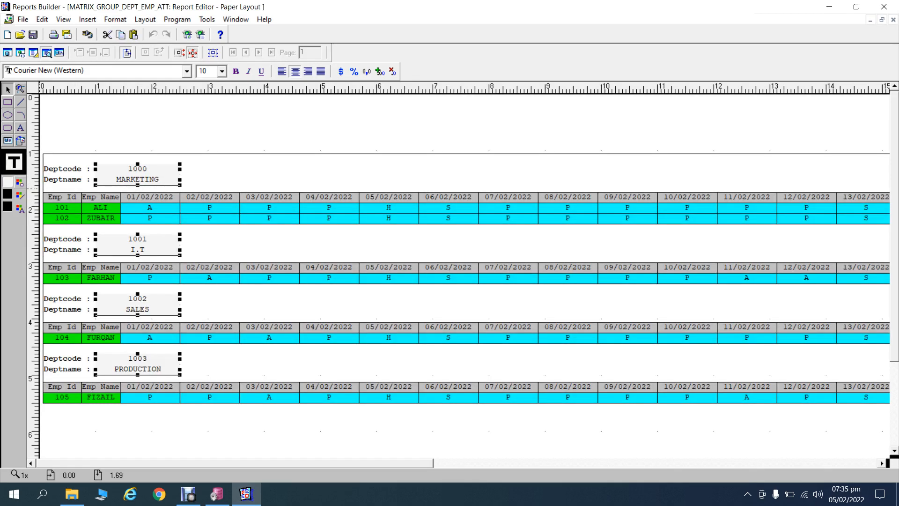
click(20, 182)
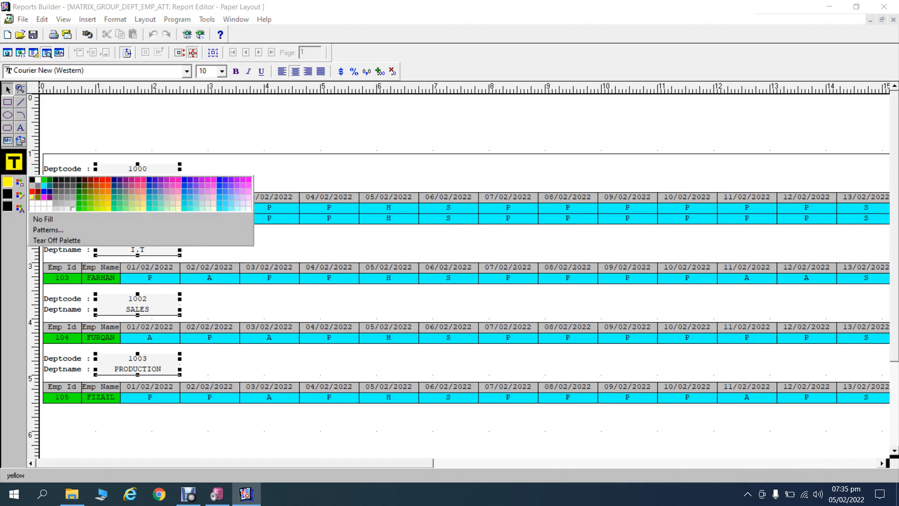
click(33, 197)
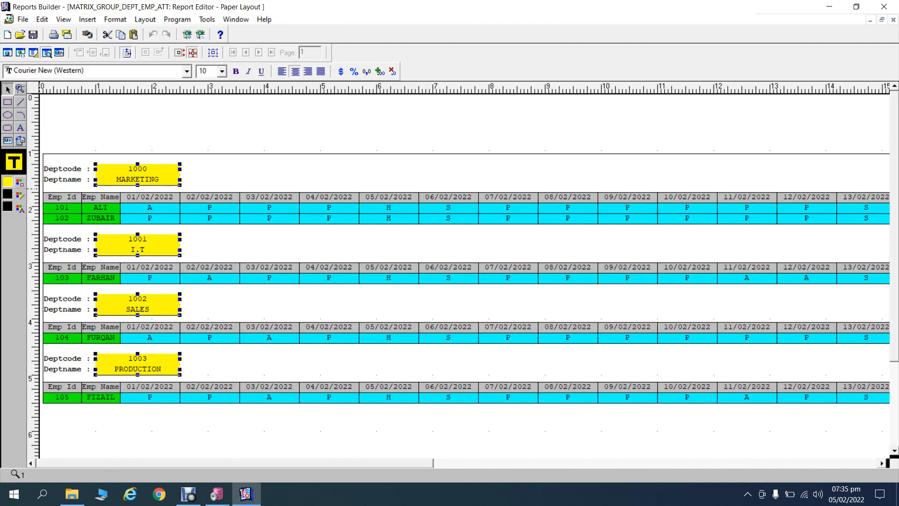
Fill the Deptcode and Deptname labels with the orange-red colour r100g25b0.
click(81, 168)
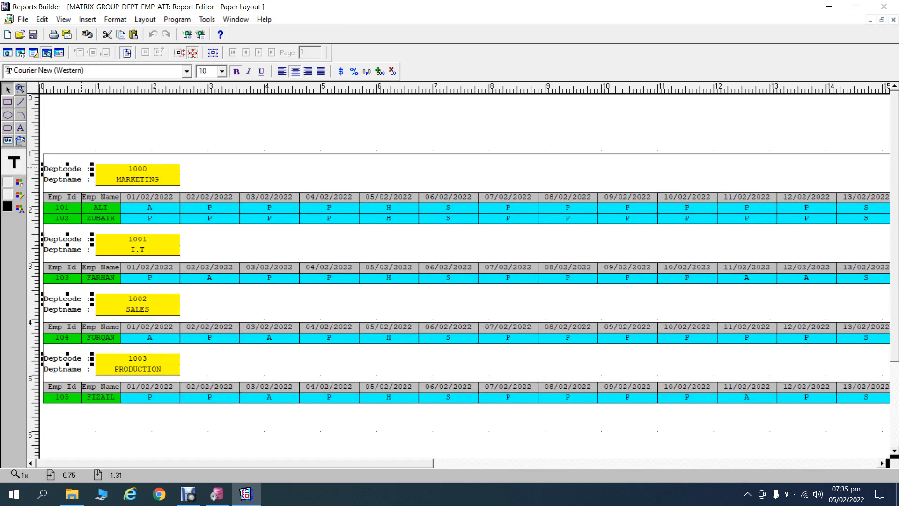
shift+click(74, 182)
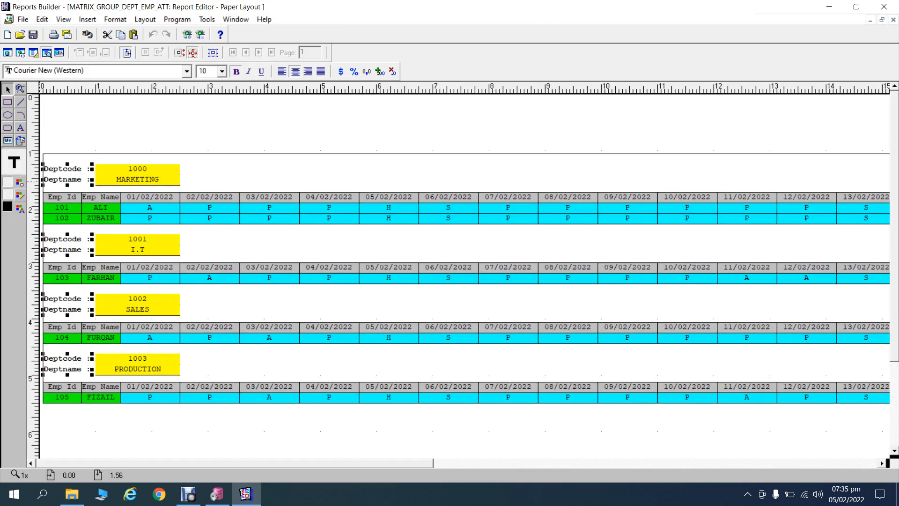
click(19, 182)
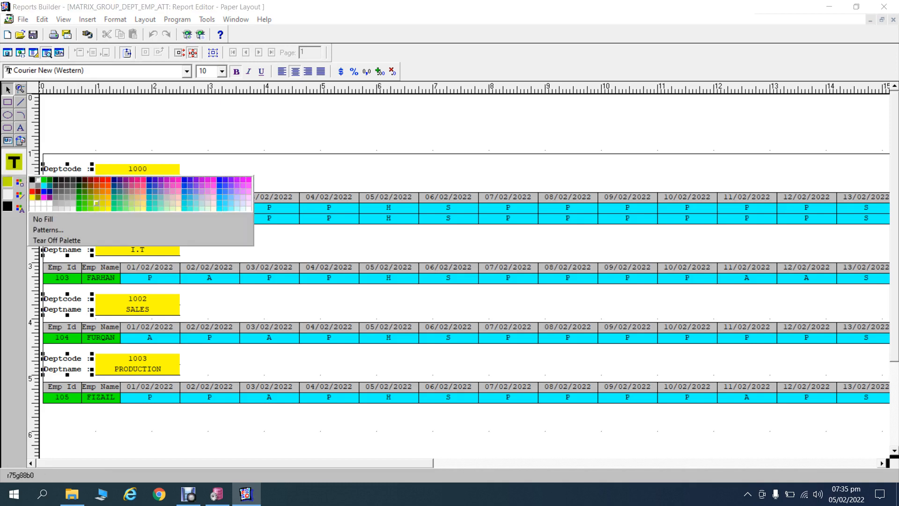
click(108, 186)
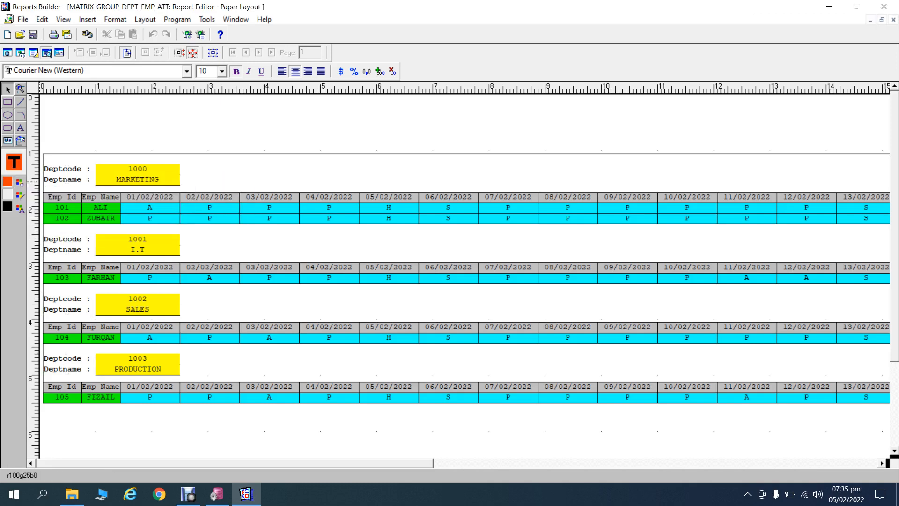
click(180, 136)
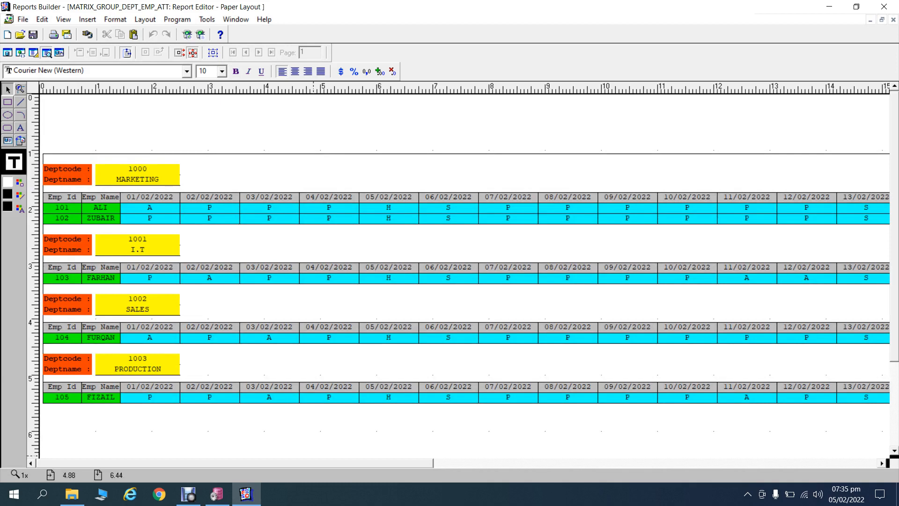
scroll(463, 272, down, 3)
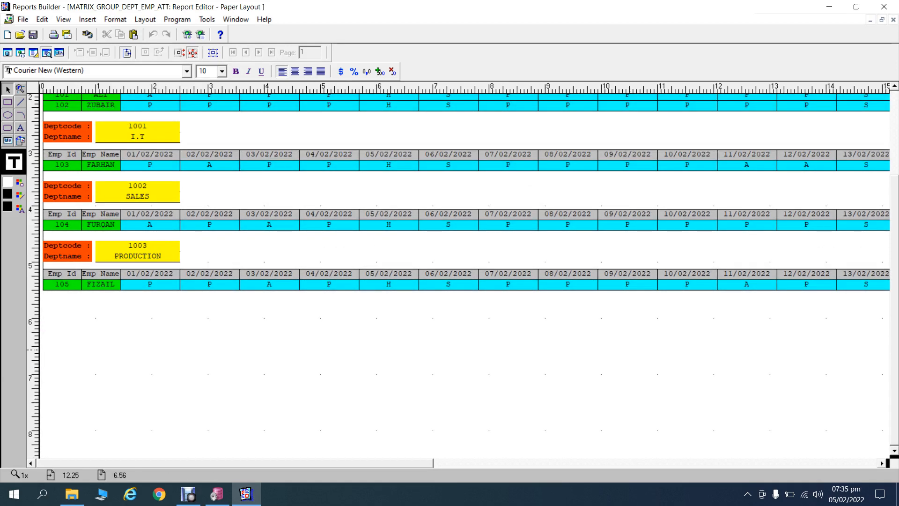
scroll(464, 271, up, 3)
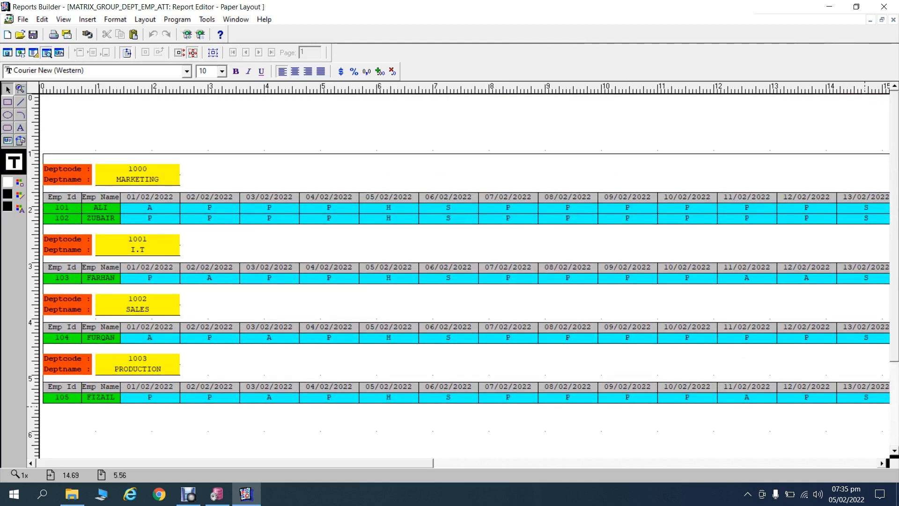
mouse_move(304, 463)
mouse_down()
mouse_move(748, 463)
mouse_move(305, 463)
mouse_up()
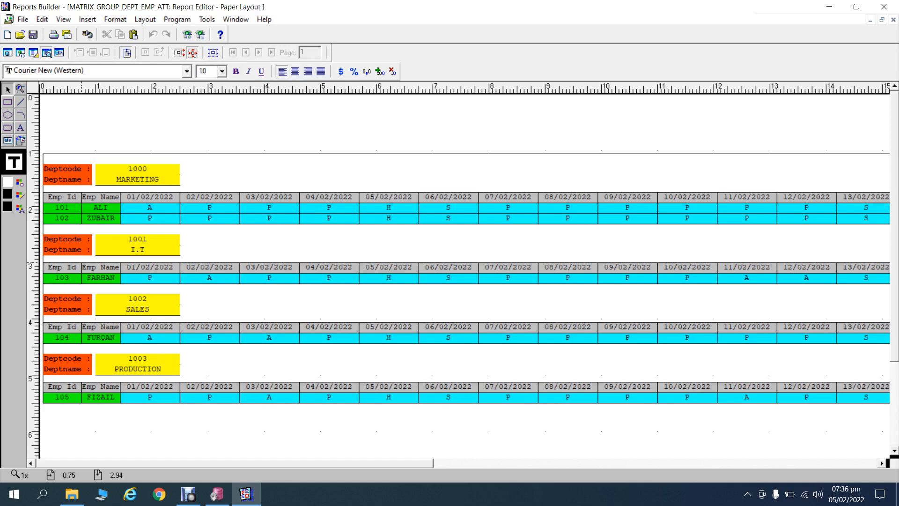
mouse_move(165, 463)
mouse_down()
mouse_move(609, 463)
mouse_move(165, 462)
mouse_up()
Nudge the Deptcode and Deptname labels sideways so they sit directly against the yellow value fields.
click(64, 170)
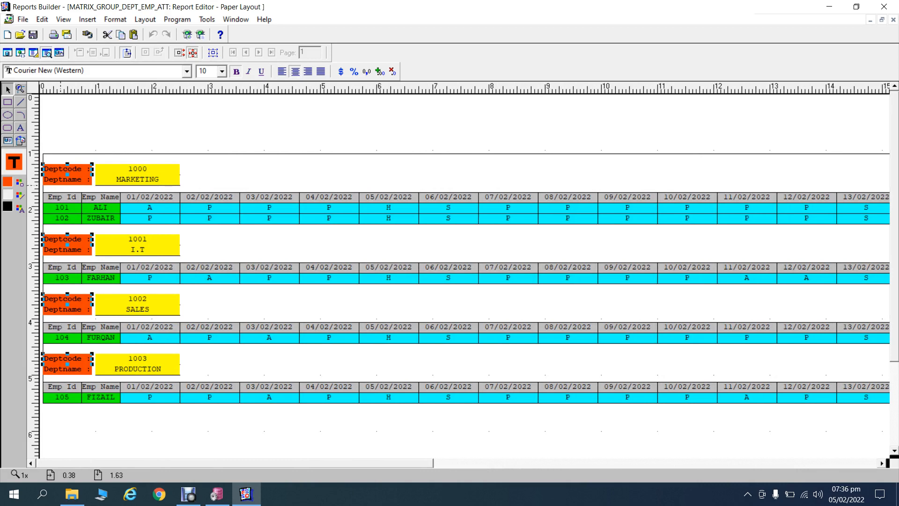
shift+click(61, 184)
key(Right)
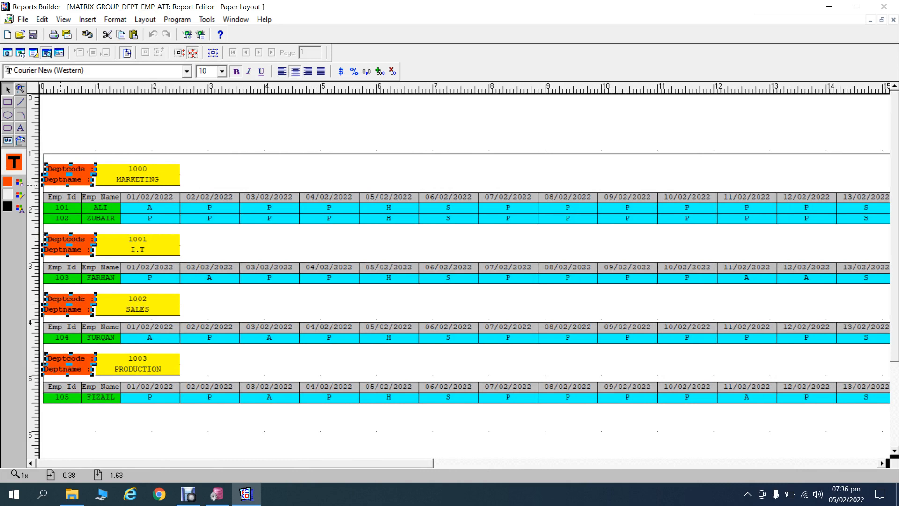
click(106, 146)
click(64, 178)
key(Right)
click(145, 118)
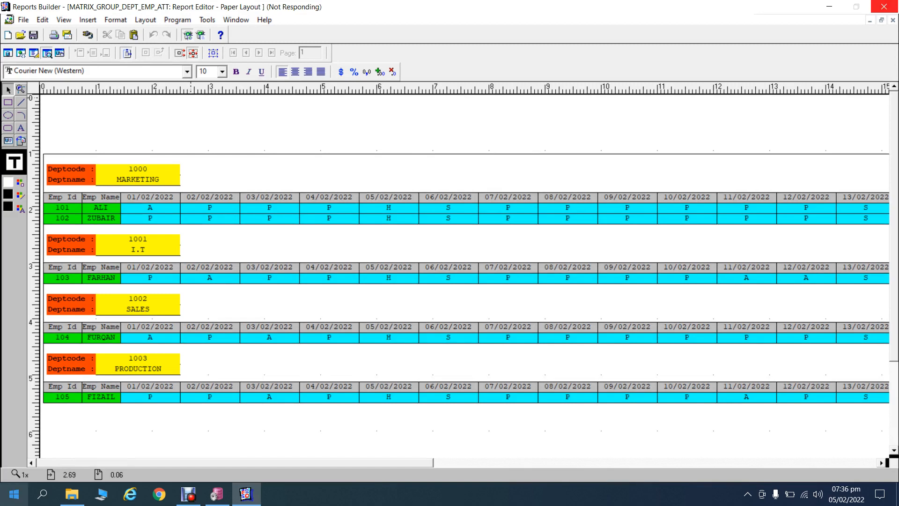
click(14, 494)
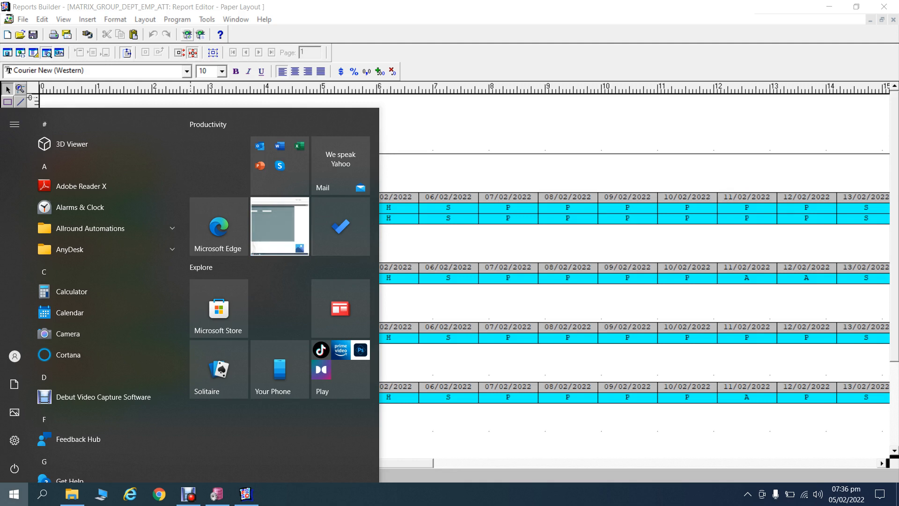
right_click(287, 229)
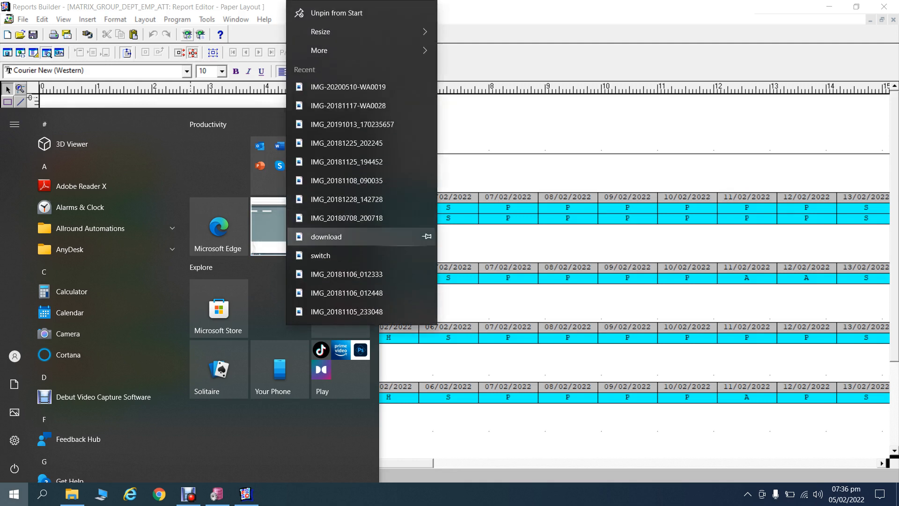
key(Escape)
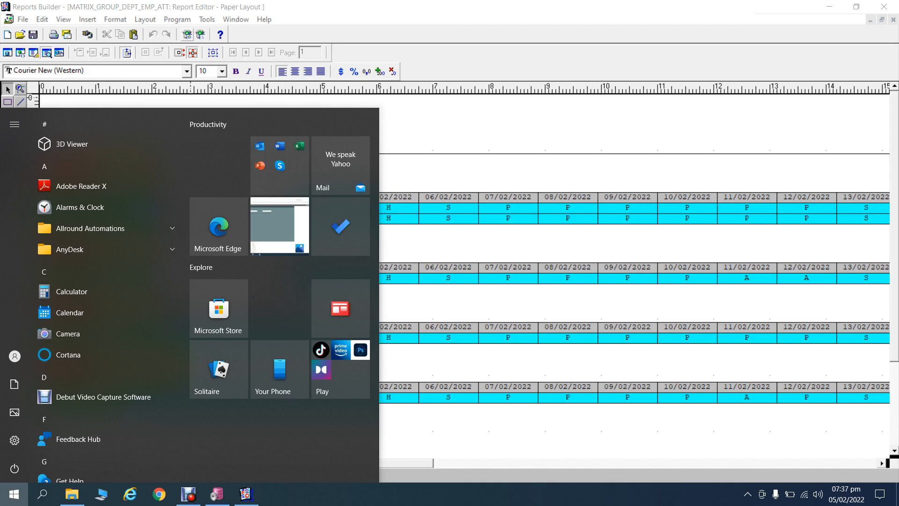
click(217, 494)
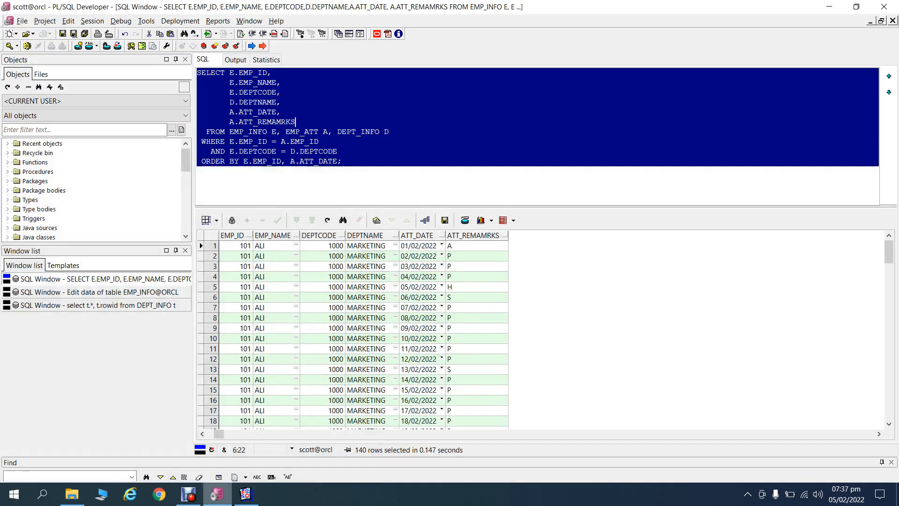
click(217, 494)
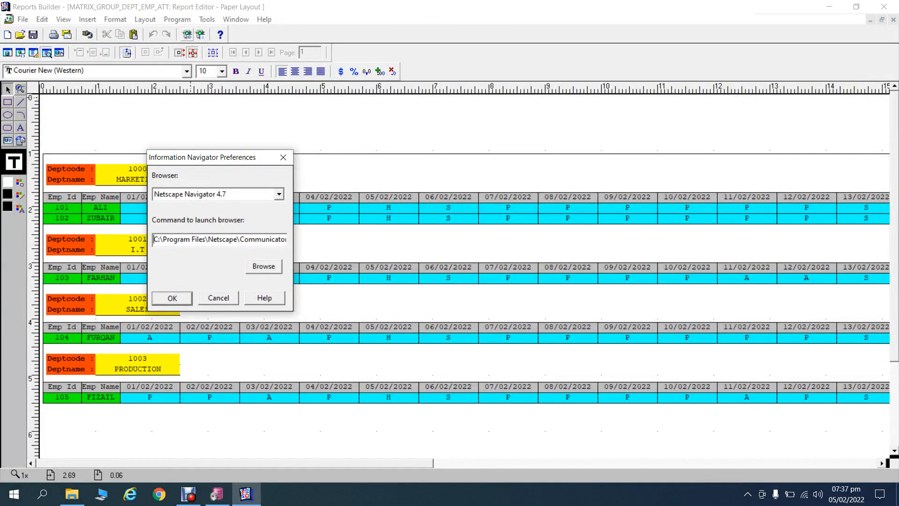
Select Netscape Navigator 4.7 as the browser and browse to Local Disk (C:) for its launch program.
click(279, 194)
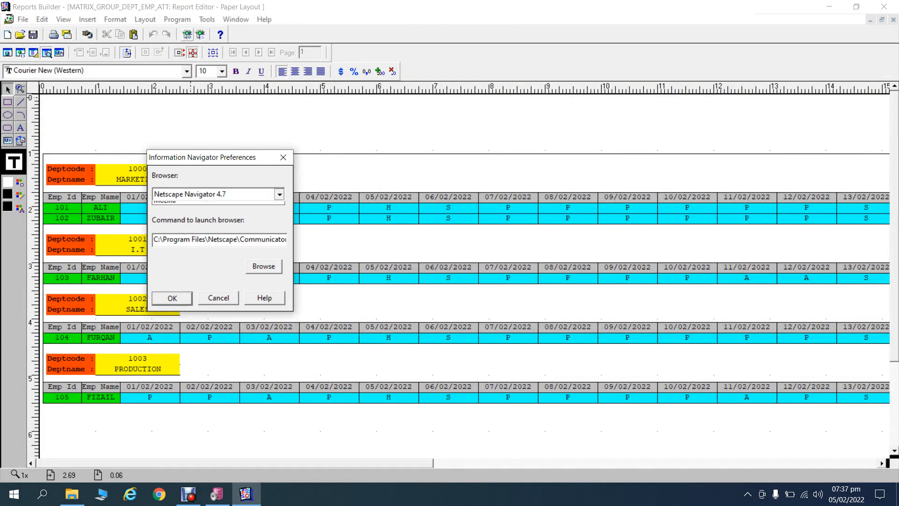
click(213, 204)
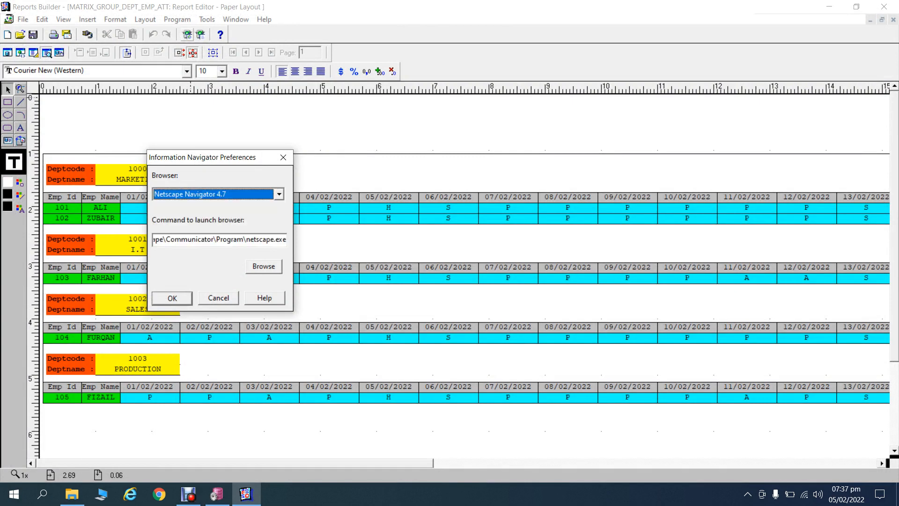
click(264, 266)
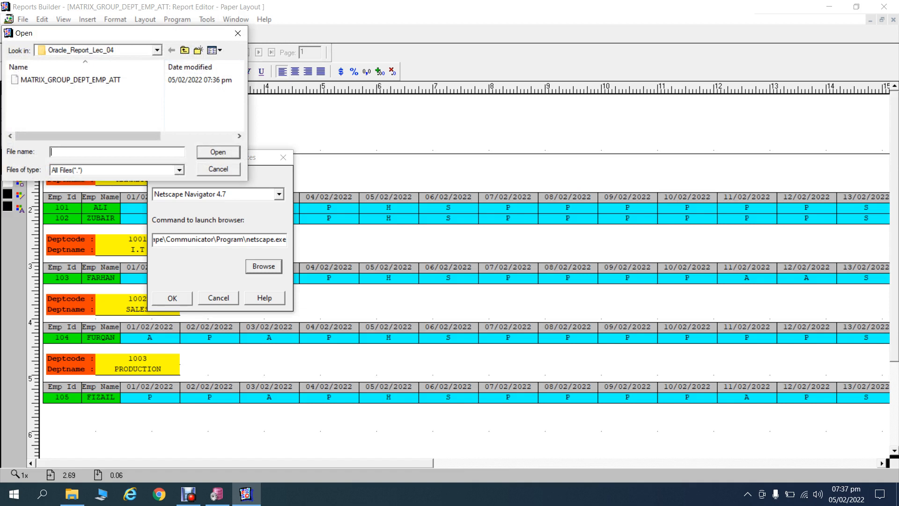
click(157, 50)
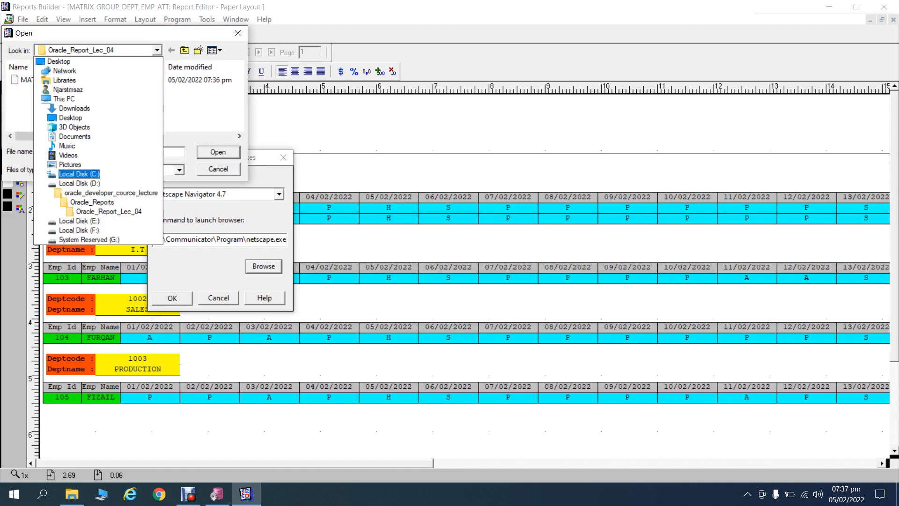
click(80, 174)
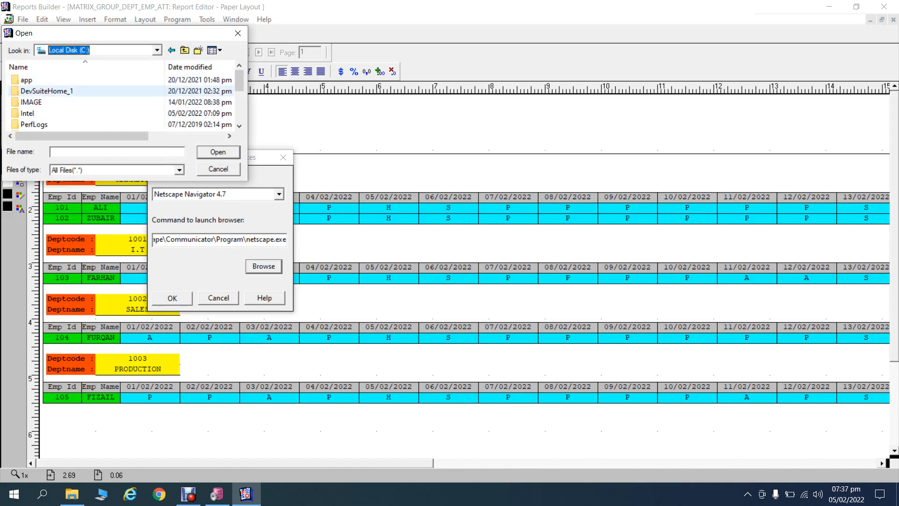
Open the Internet Explorer folder inside Program Files (x86) on the C: drive.
click(46, 91)
key(Down)
key(Down)
key(Down)
key(Down)
key(Down)
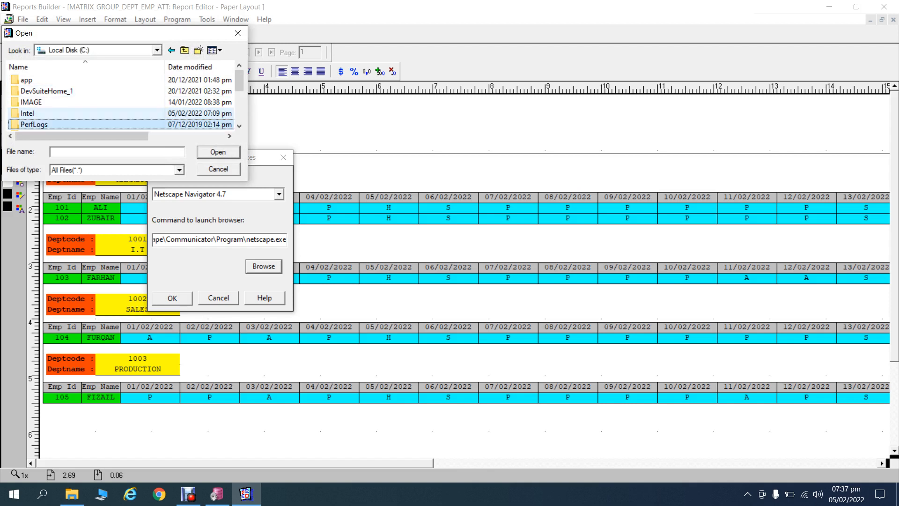
key(Return)
key(Down)
key(Down)
key(Down)
key(Down)
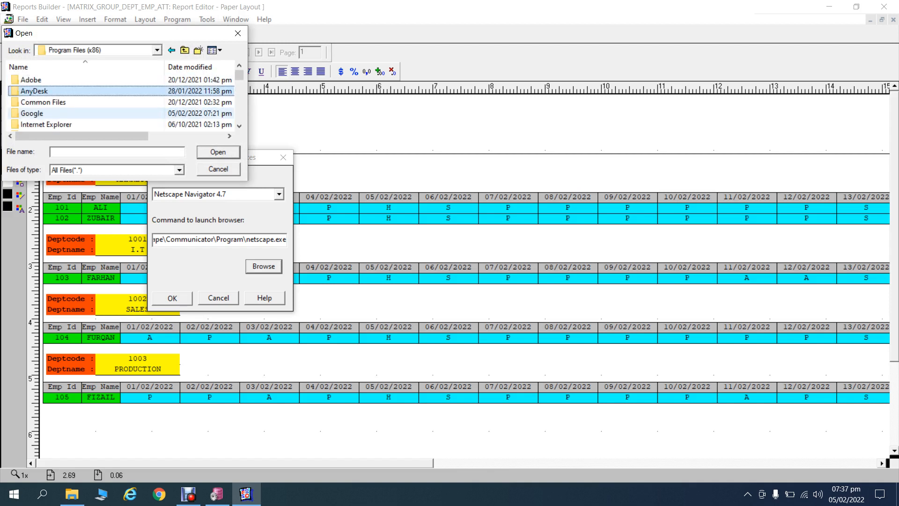
key(Return)
Choose the browser program in the Internet Explorer folder and confirm the Information Navigator preferences.
key(Down)
key(Down)
key(Down)
key(Down)
key(Down)
key(Down)
key(Down)
key(Down)
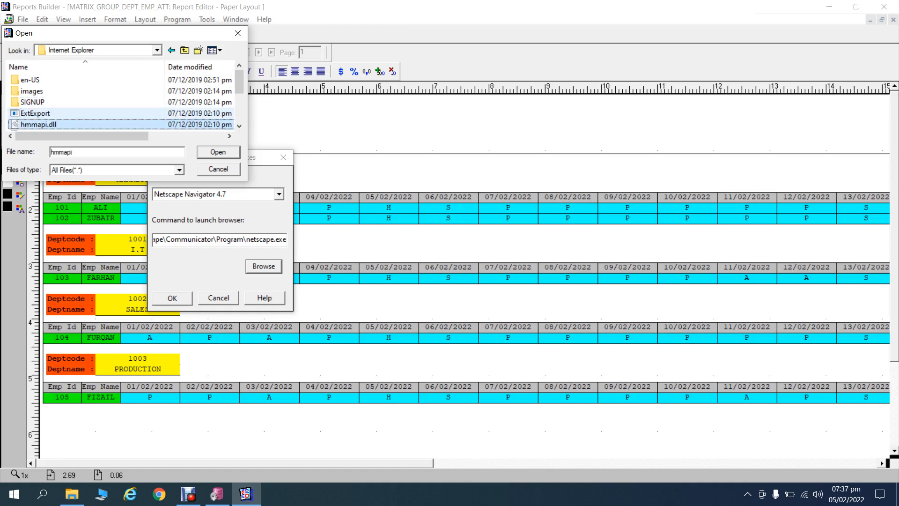
key(Down)
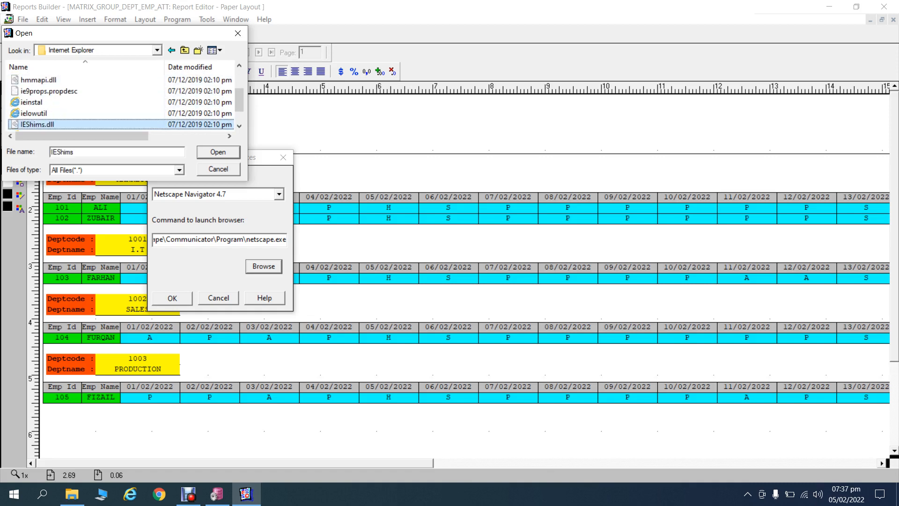
key(Down)
key(Return)
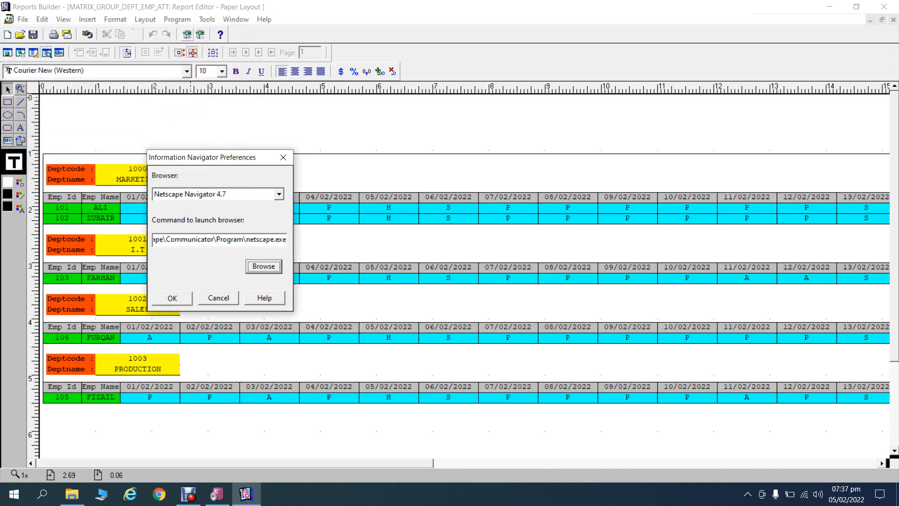
key(Return)
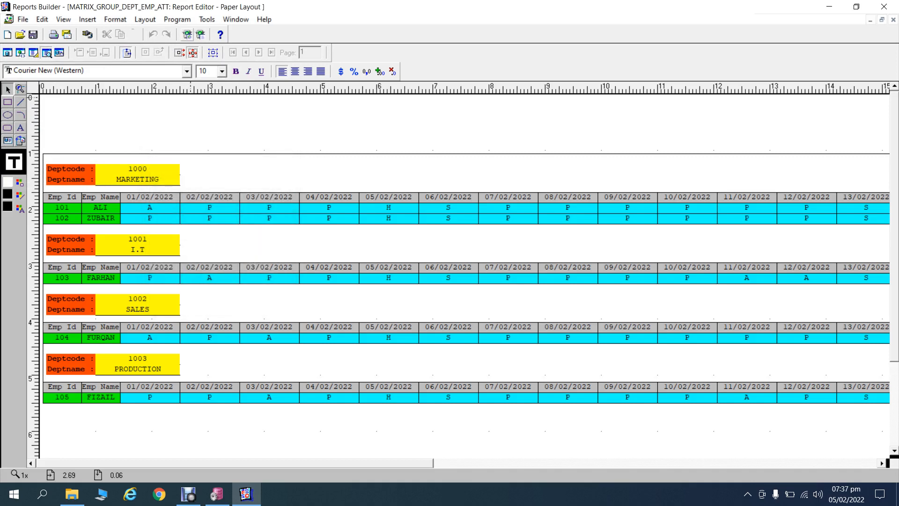
Try to run the report in the browser, and close the browser window.
click(187, 35)
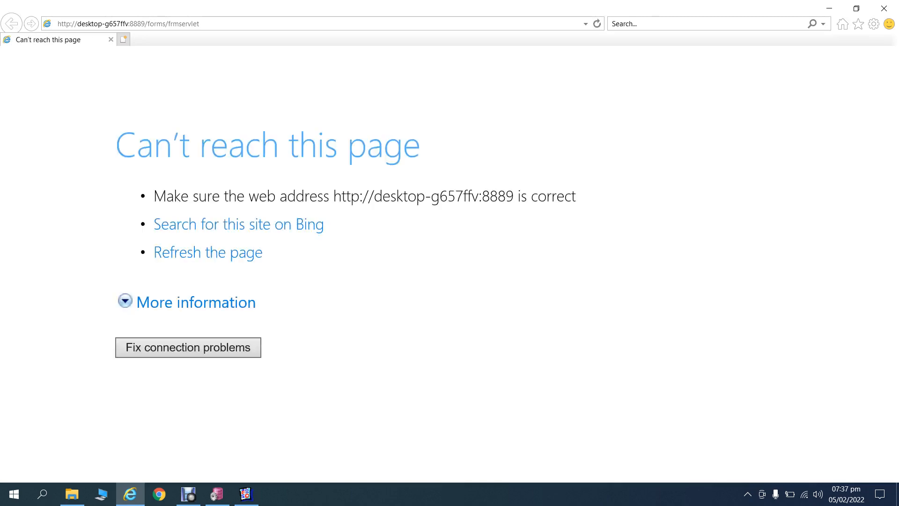
click(883, 9)
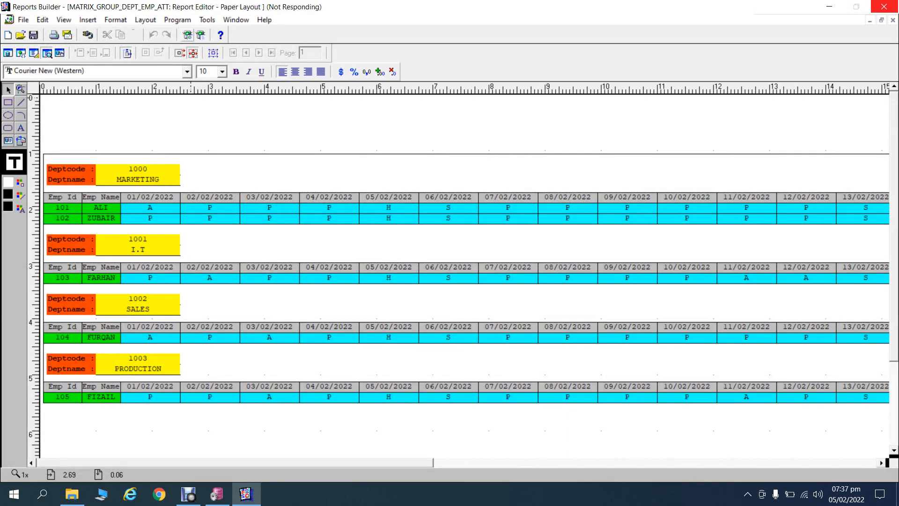
Find and launch Start OC4J Instance from the system search, and minimize its console window.
key(super)
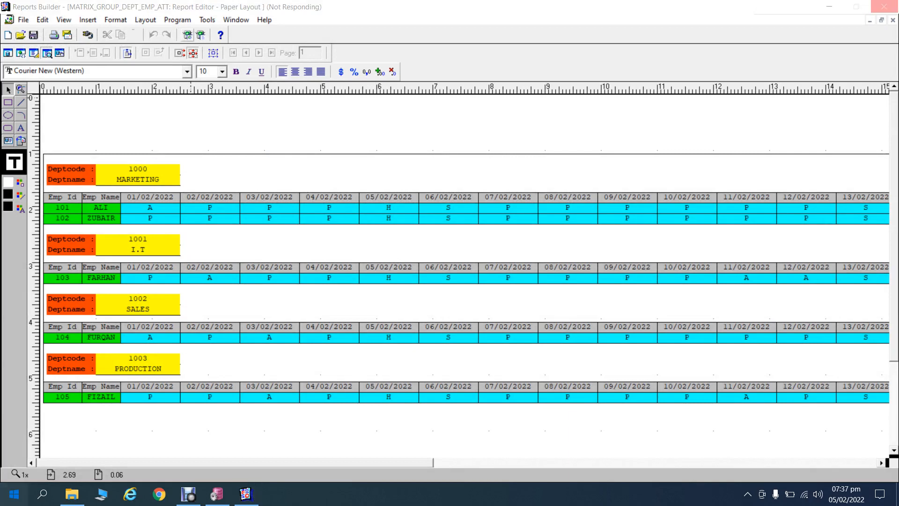
text(oc)
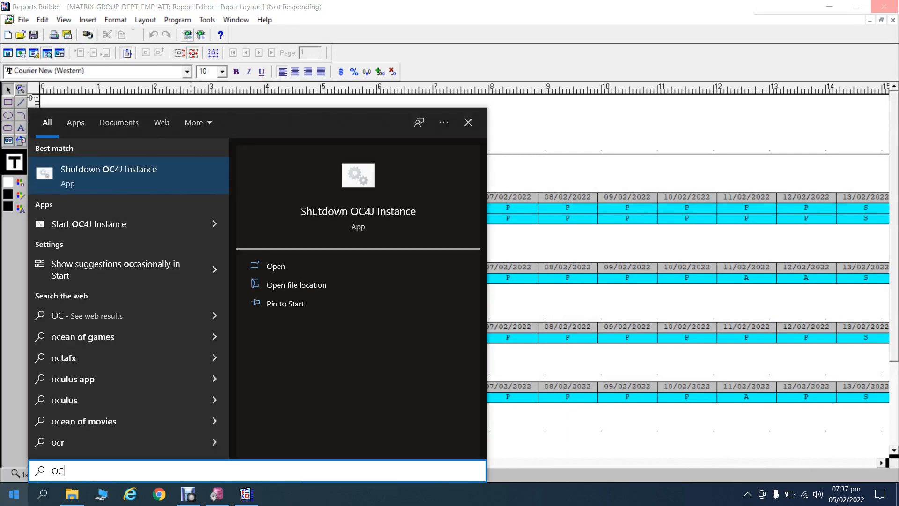
key(Down)
key(Down)
key(Return)
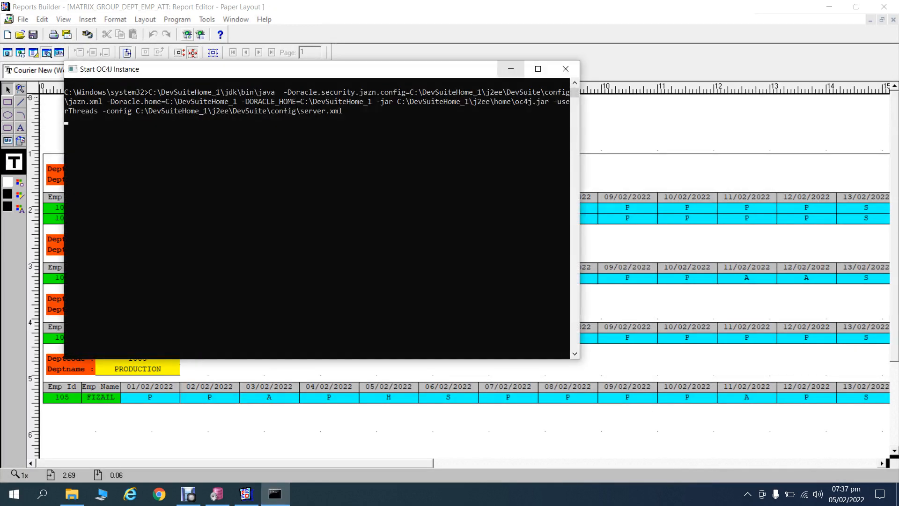
click(511, 69)
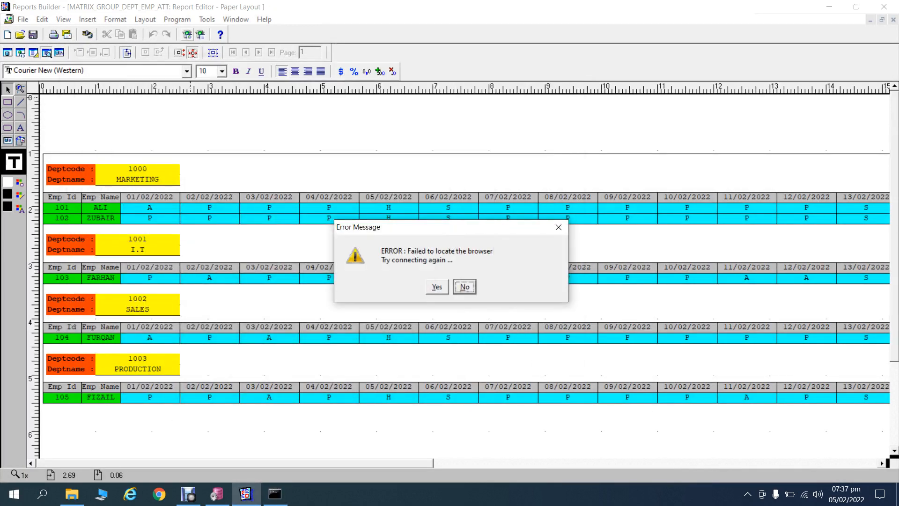
Dismiss the browser connection errors and close the Forms Runtime and Internet Explorer windows.
key(Return)
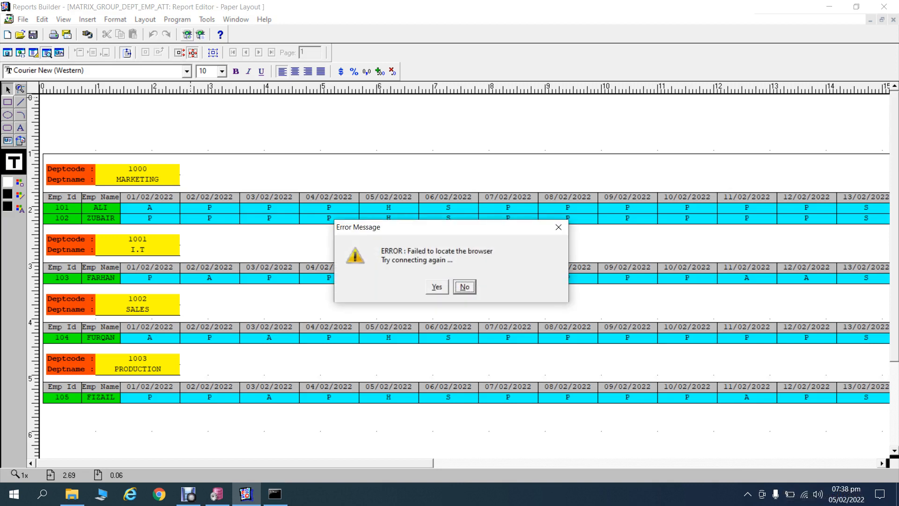
key(Return)
key(Return)
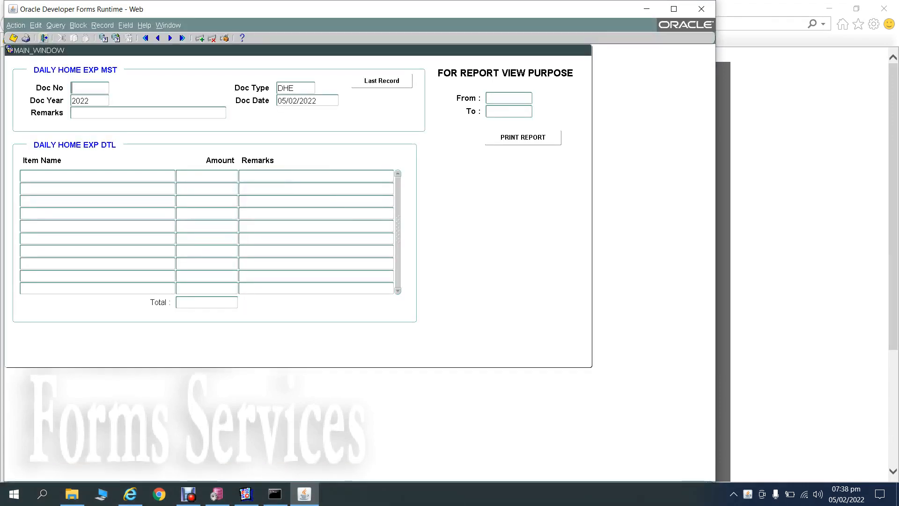
click(702, 9)
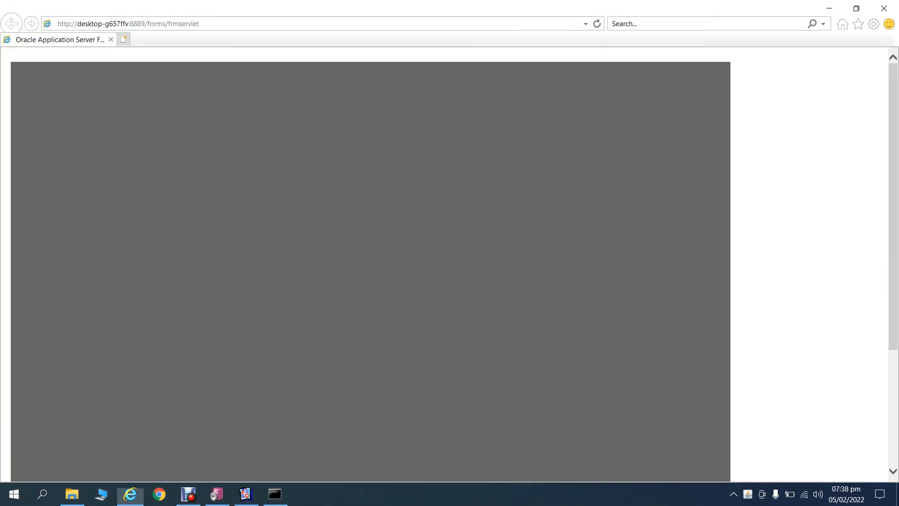
click(884, 8)
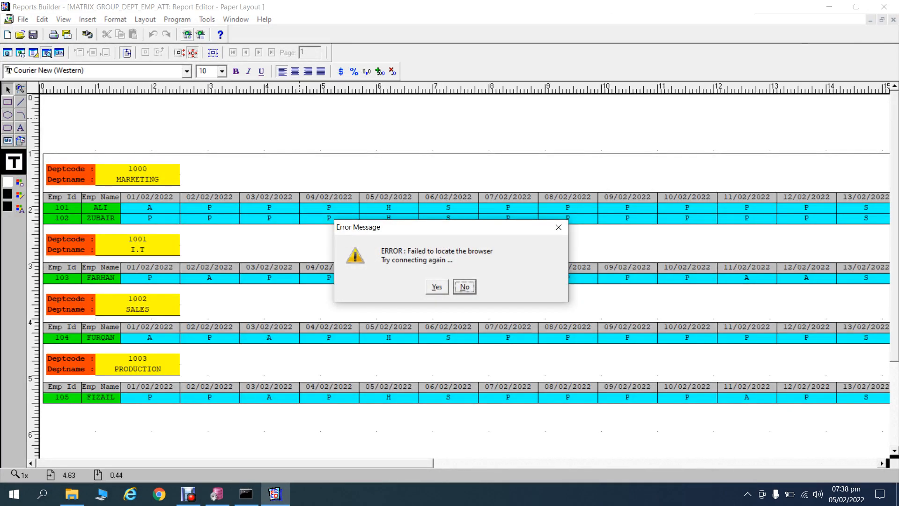
click(463, 287)
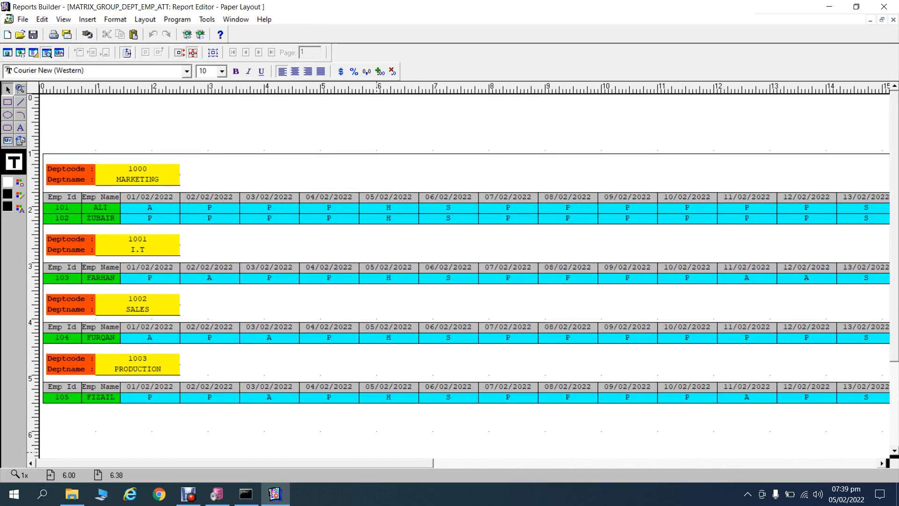
Close the MATRIX_GROUP_DEPT_EMP_ATT report.
mouse_move(376, 463)
mouse_down()
mouse_move(820, 463)
mouse_move(376, 463)
mouse_up()
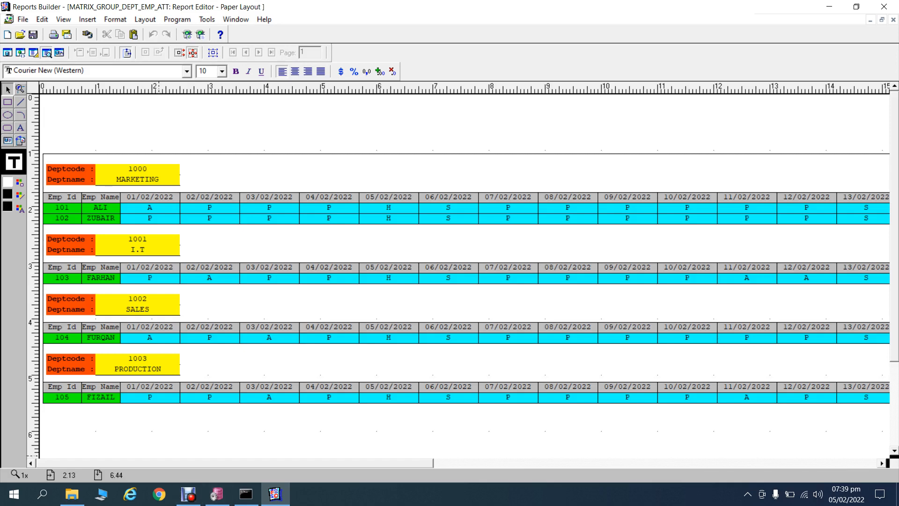
mouse_move(160, 464)
mouse_down()
mouse_move(603, 464)
mouse_move(159, 464)
mouse_up()
key(ctrl+w)
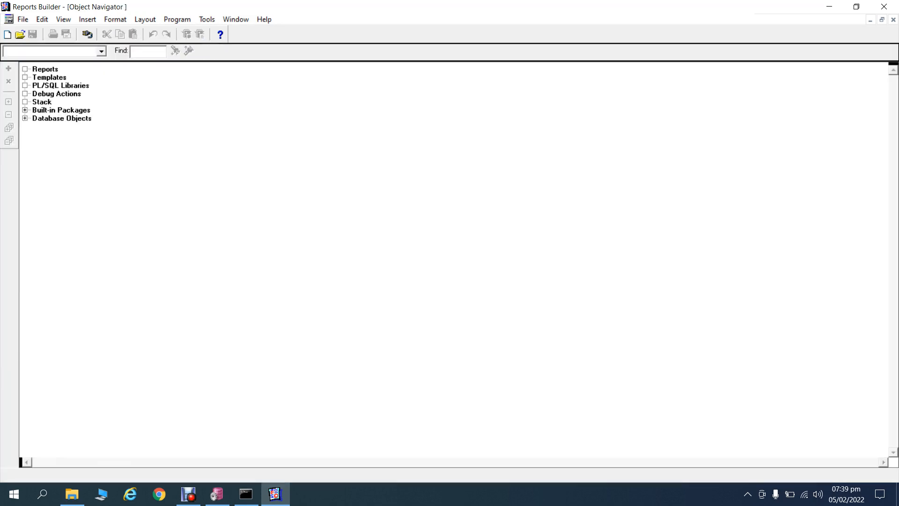
Switch to PL/SQL Developer to view the employee attendance query, and return to Reports Builder.
click(217, 494)
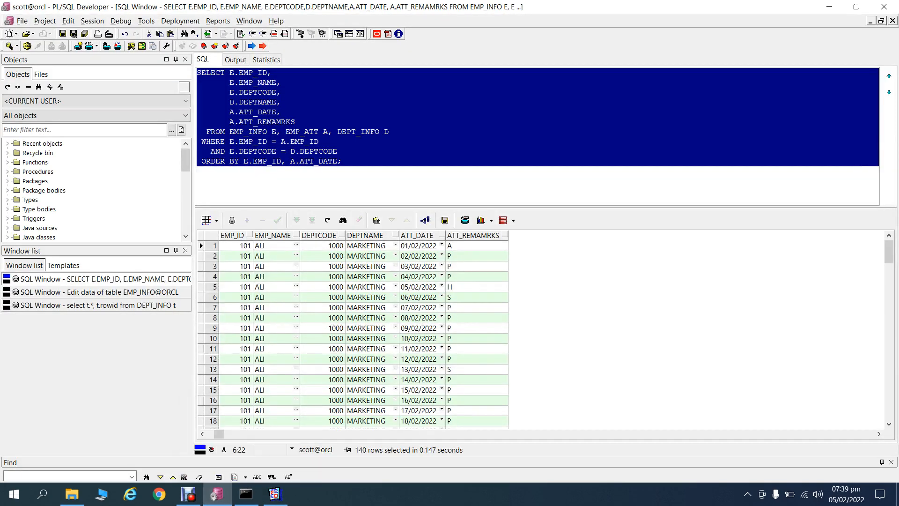
click(197, 171)
click(275, 494)
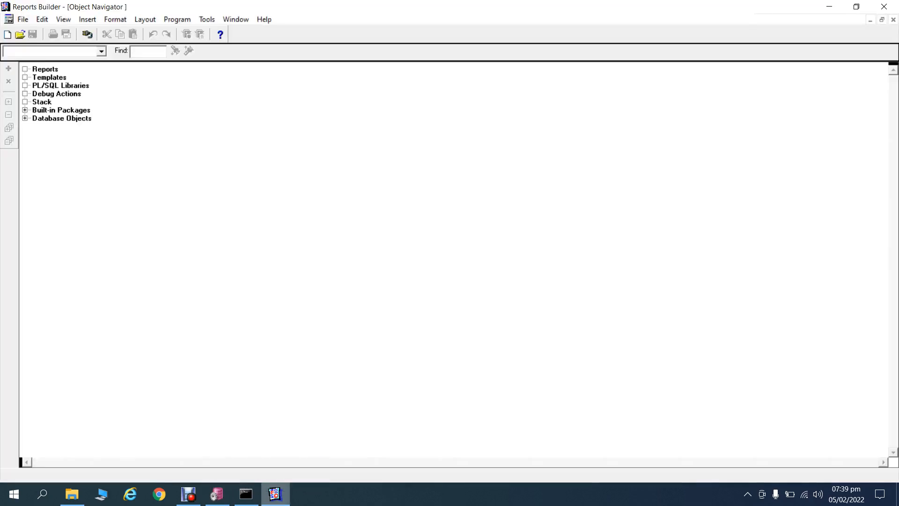
click(23, 20)
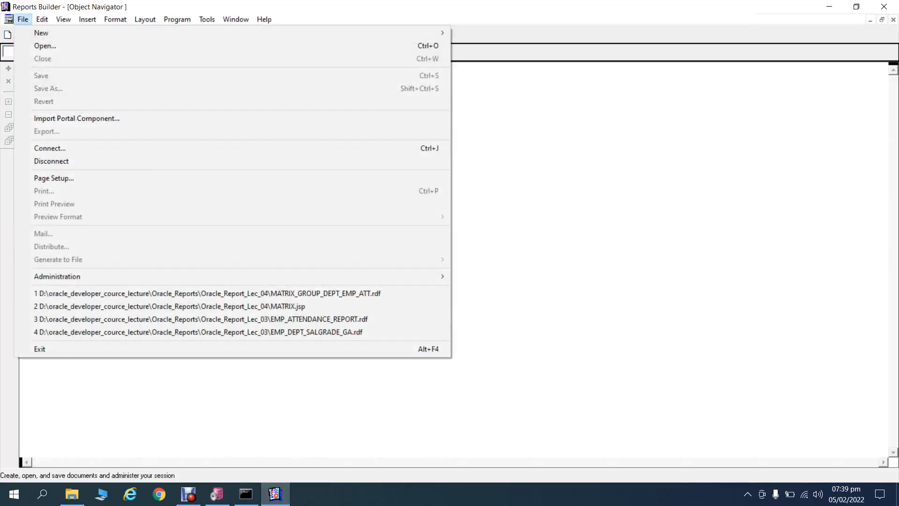
key(Down)
key(Down)
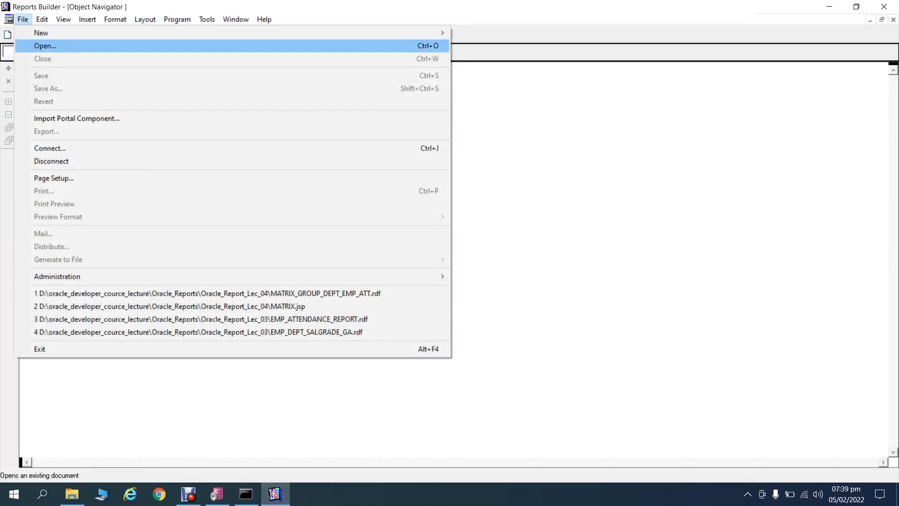
key(Return)
click(157, 50)
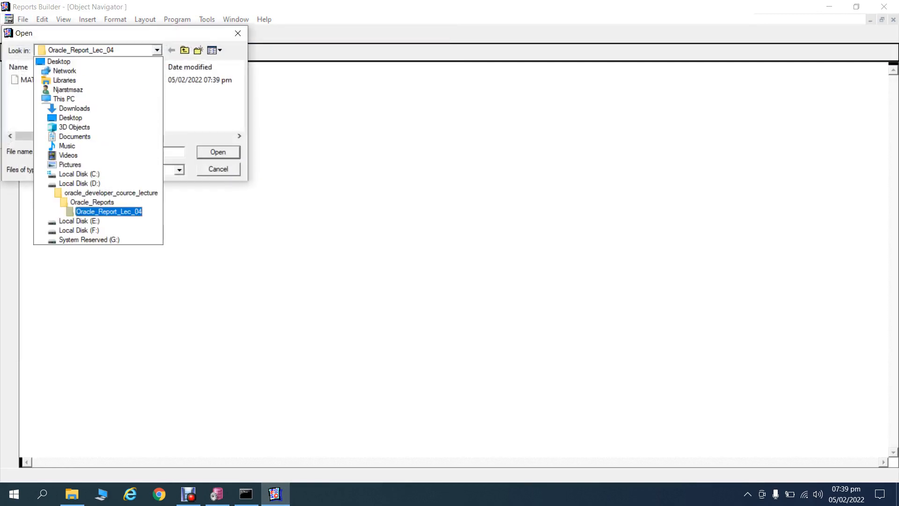
click(93, 202)
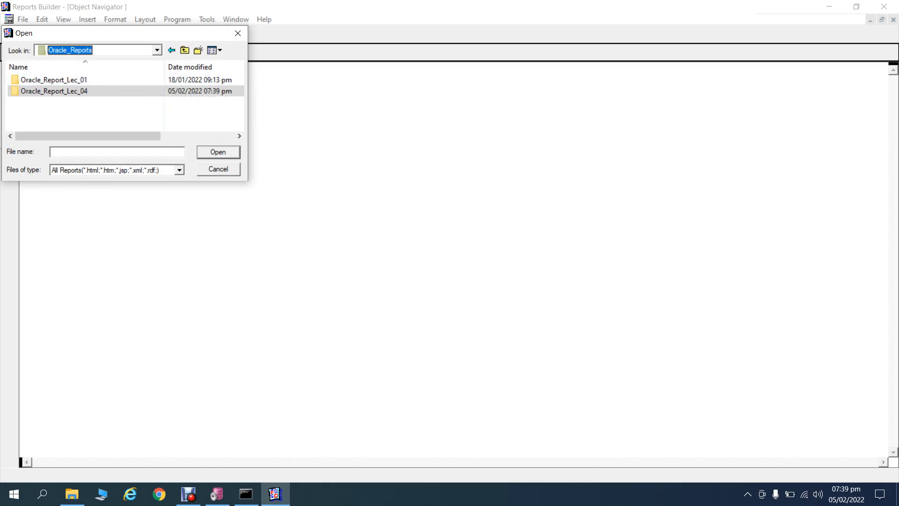
click(85, 91)
double_click(84, 91)
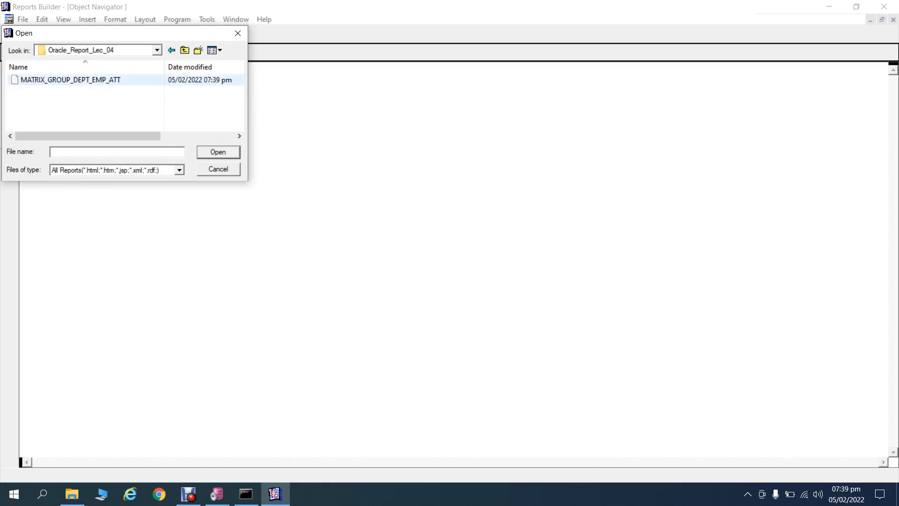
click(238, 33)
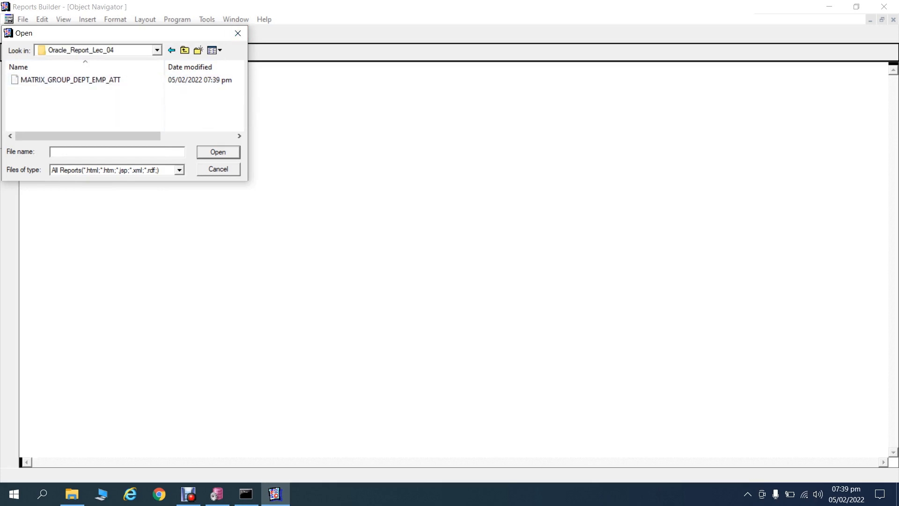
Switch to File Explorer and open the Oracle_Report_Lec_03 ZIP archive from the Oracle_Reports folder.
click(72, 494)
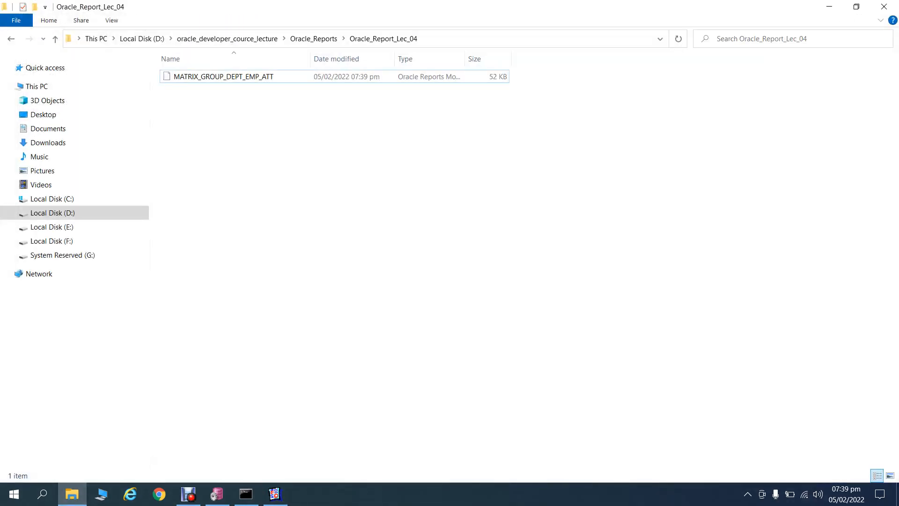
key(BackSpace)
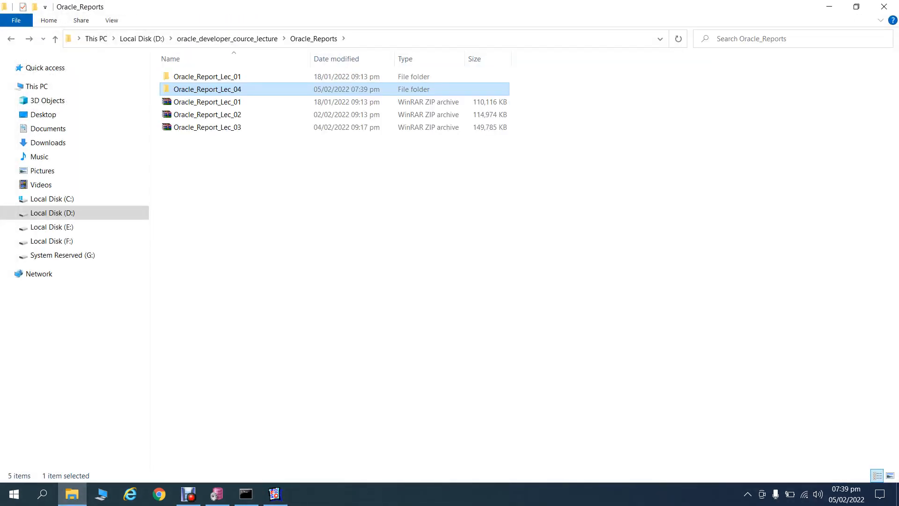
double_click(230, 127)
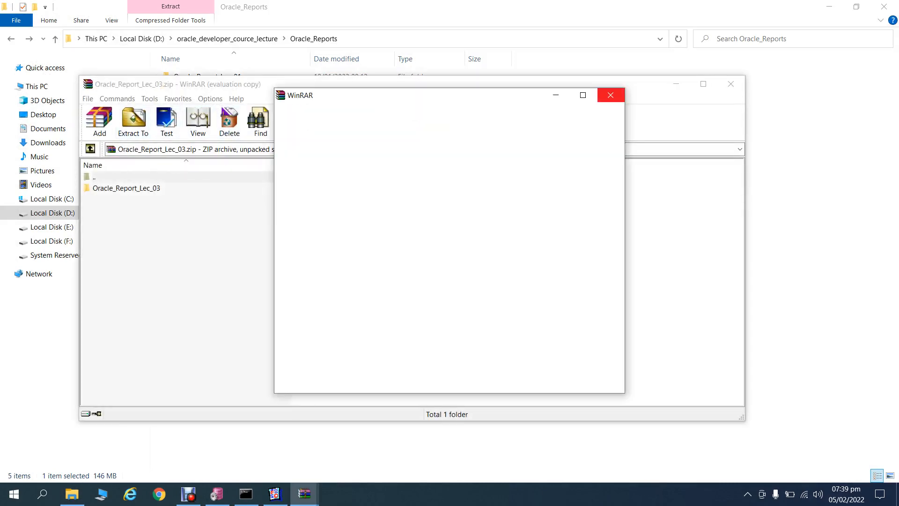
Extract the Oracle_Report_Lec_03 archive directly into the Oracle_Reports folder, close the archive, and open the extracted folder.
click(610, 95)
click(133, 120)
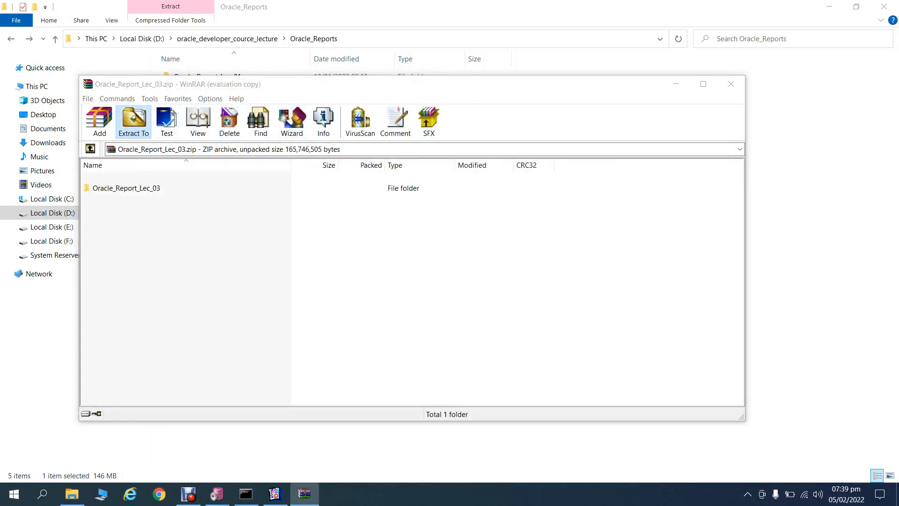
click(415, 168)
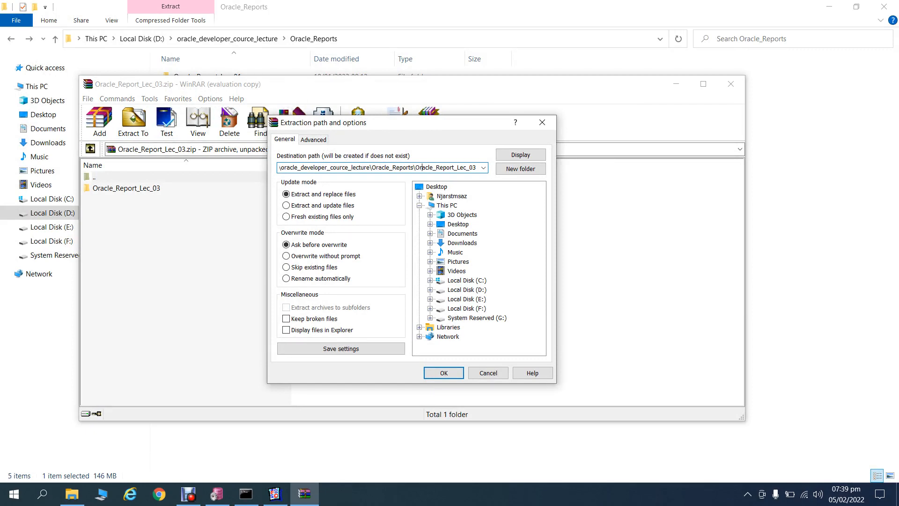
drag(416, 168, 508, 169)
key(BackSpace)
key(BackSpace)
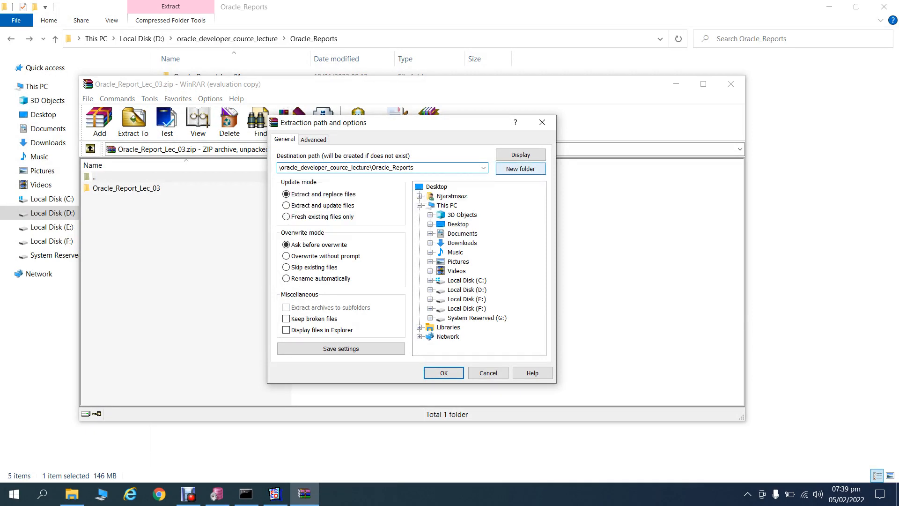
key(Return)
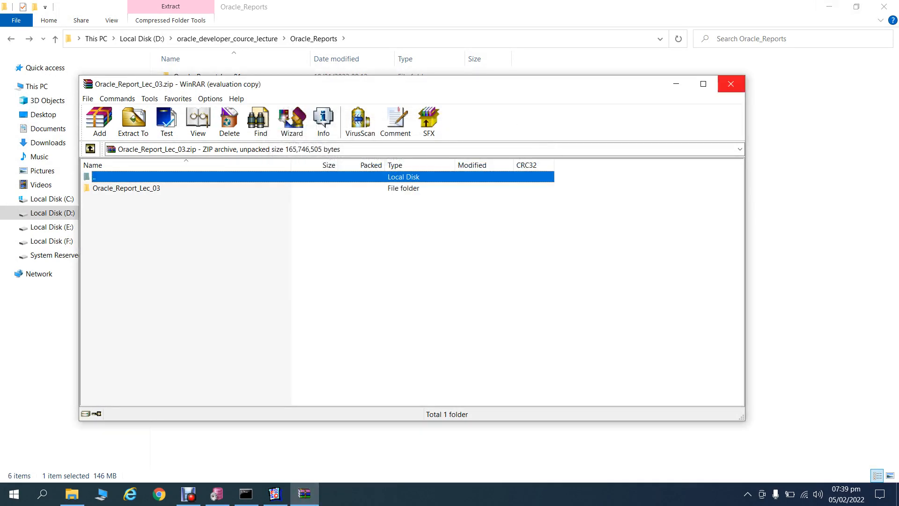
click(731, 84)
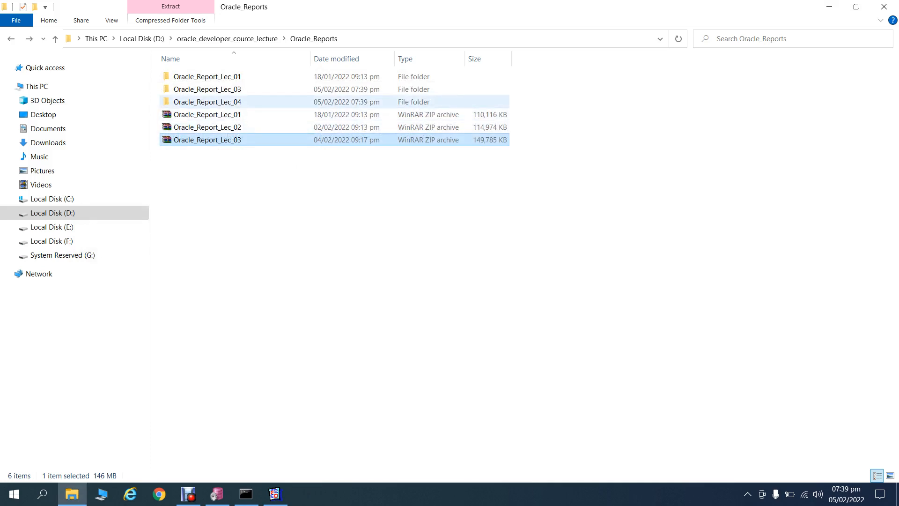
double_click(207, 89)
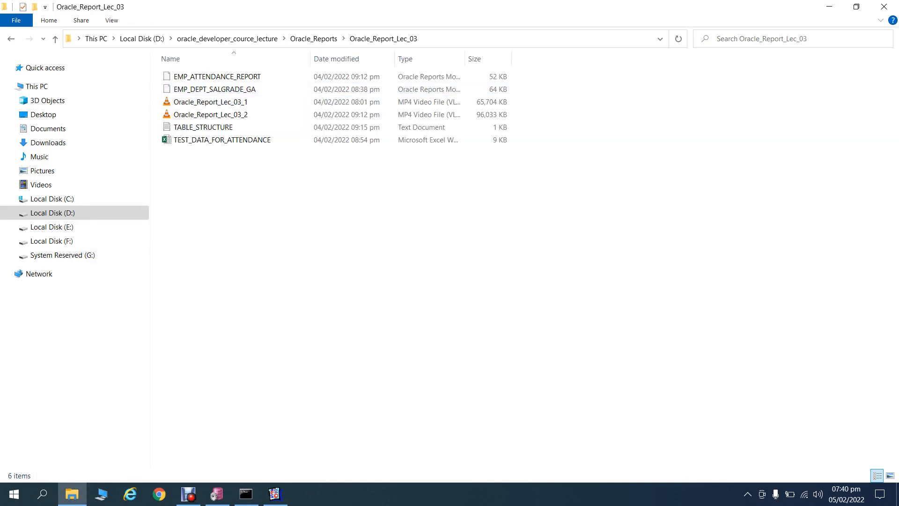
Switch to Reports Builder and start opening an existing report from Local Disk (D:).
click(276, 494)
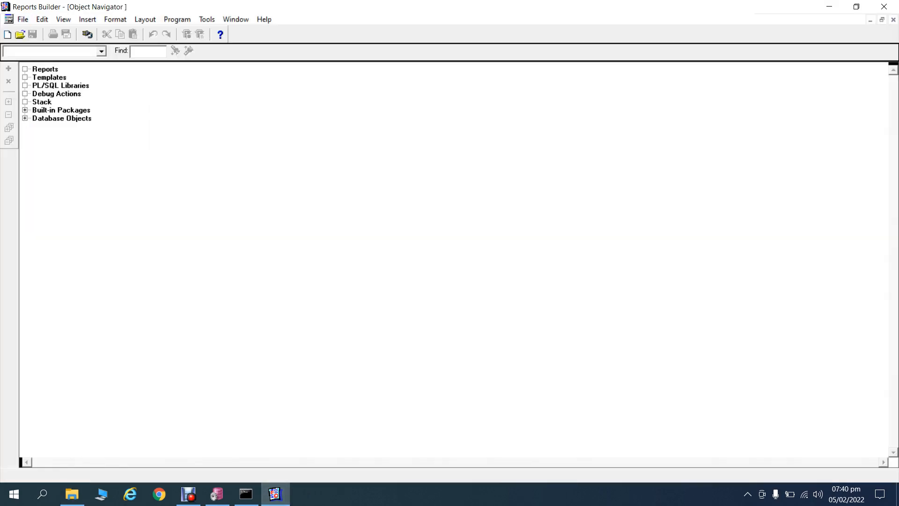
click(23, 19)
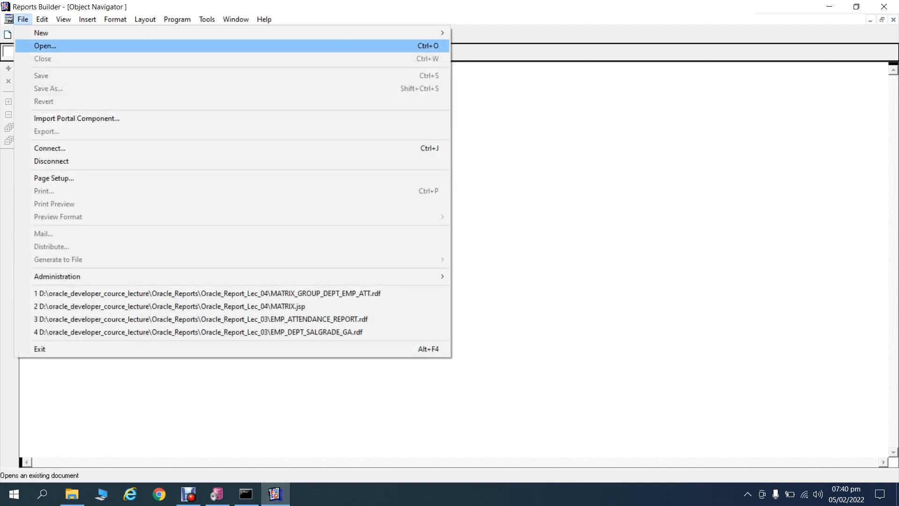
click(45, 45)
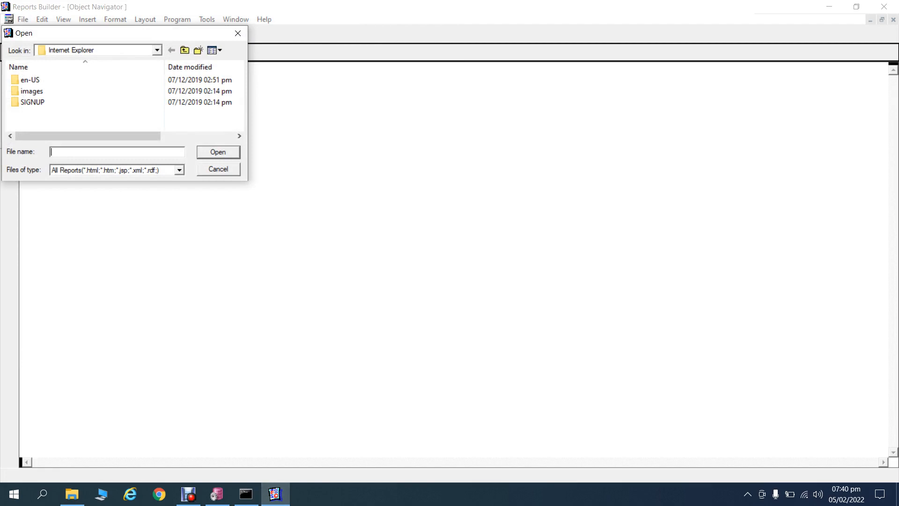
click(157, 51)
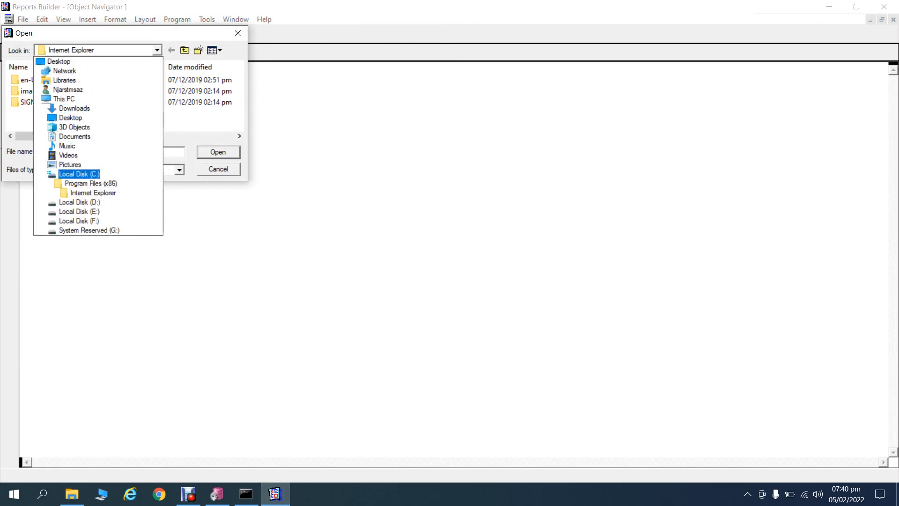
click(80, 202)
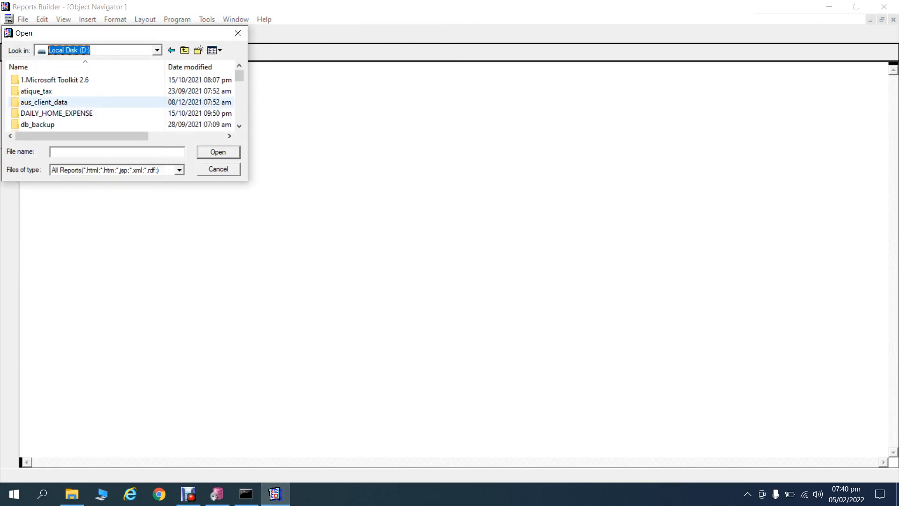
Browse to the oracle_developer_cource_lecture\Oracle_Reports\Oracle_Report_Lec_03 folder.
click(70, 102)
key(Down)
key(Down)
key(Down)
key(Down)
key(Down)
key(Down)
key(Down)
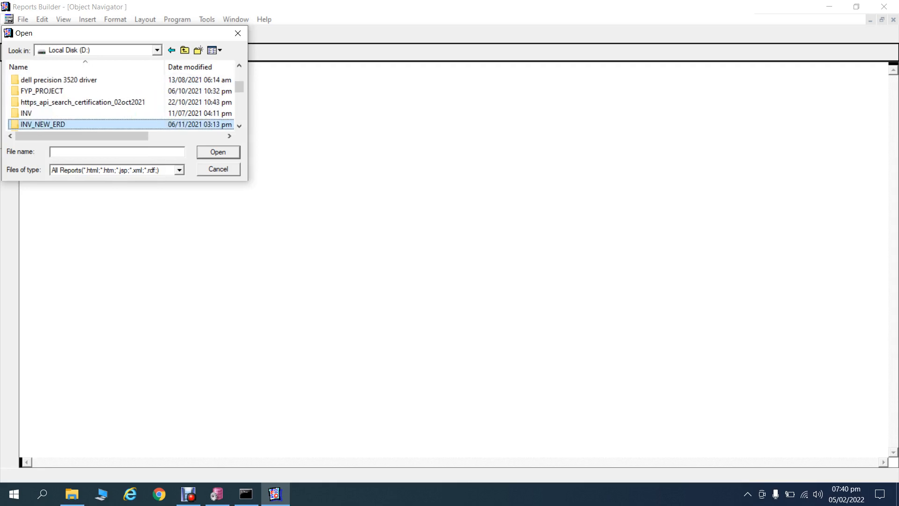
key(Down)
key(Down)
key(Down)
key(Down)
key(Down)
key(Down)
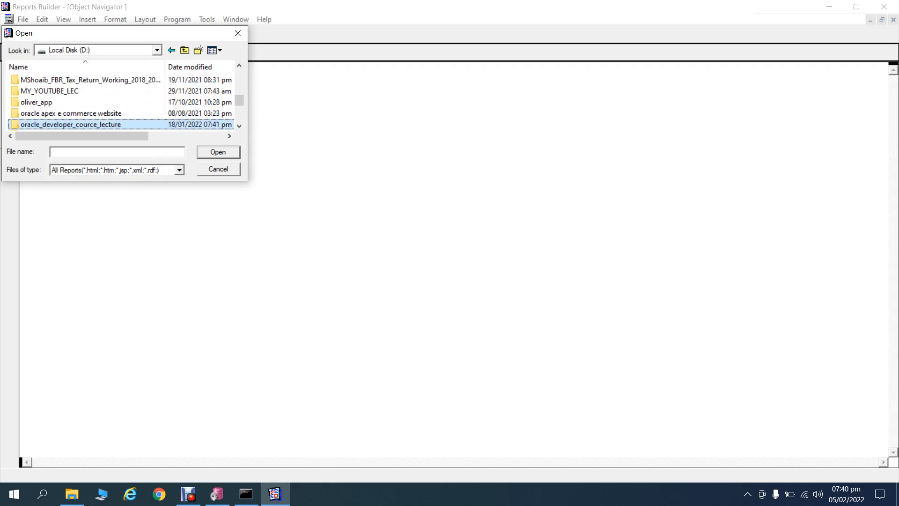
key(Return)
key(Down)
key(Down)
key(Return)
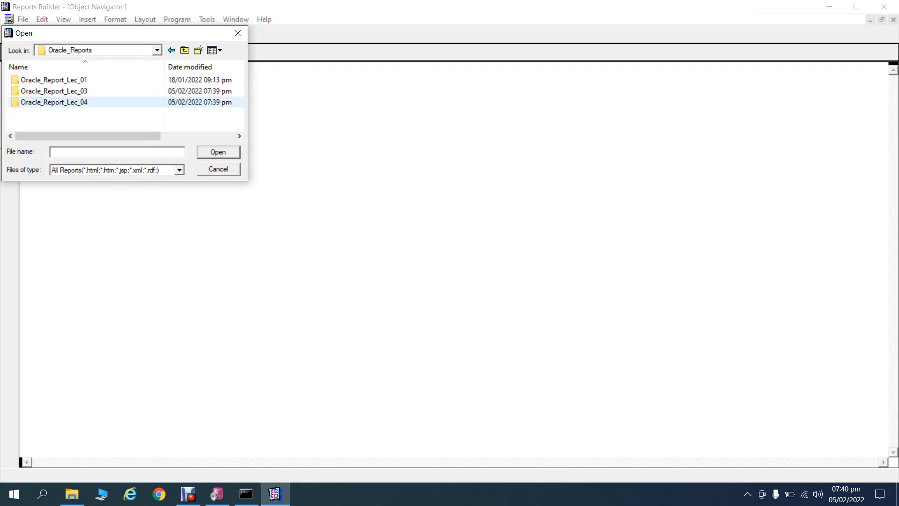
key(Up)
key(Up)
key(Down)
key(Return)
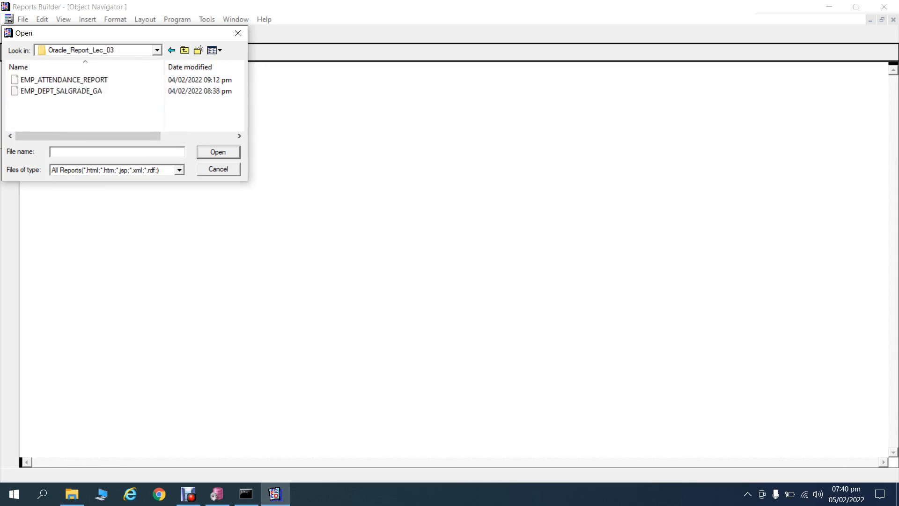
key(Down)
key(Return)
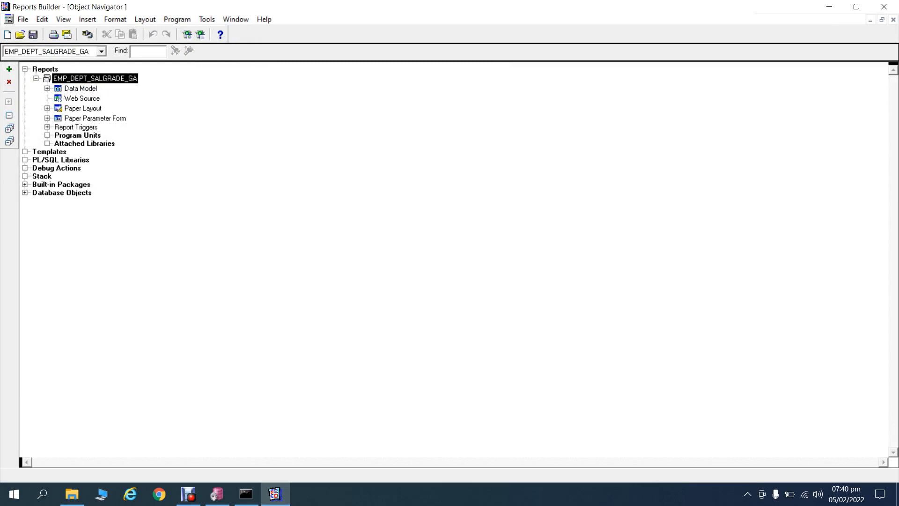
key(ctrl+w)
Open the EMP_ATTENDANCE_REPORT report from the Oracle_Report_Lec_03 folder.
click(23, 19)
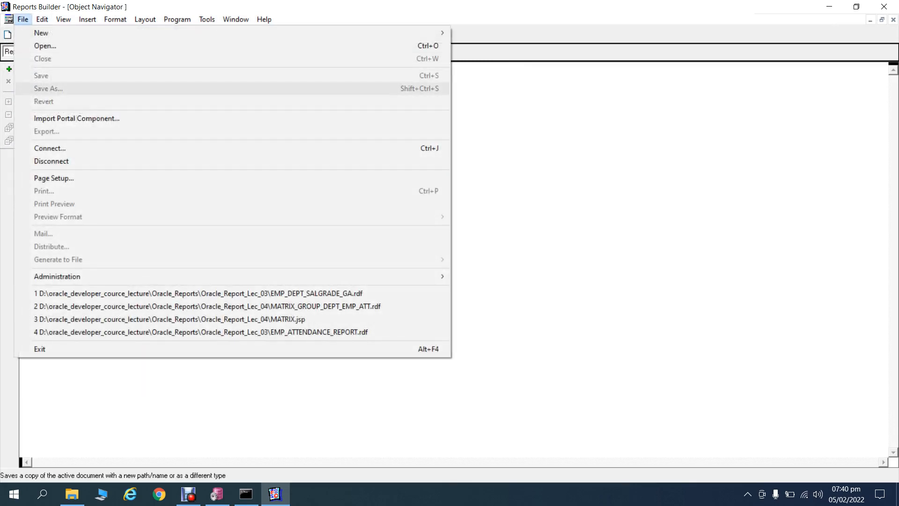
key(Return)
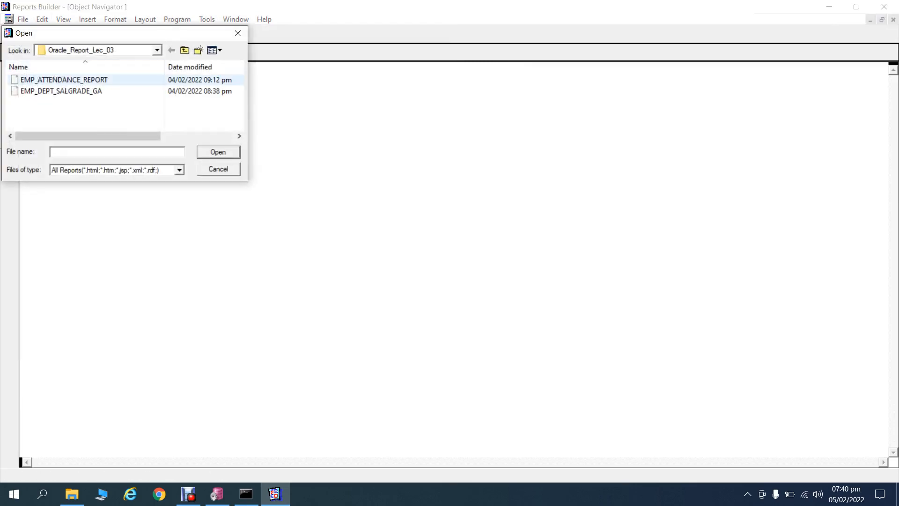
double_click(64, 80)
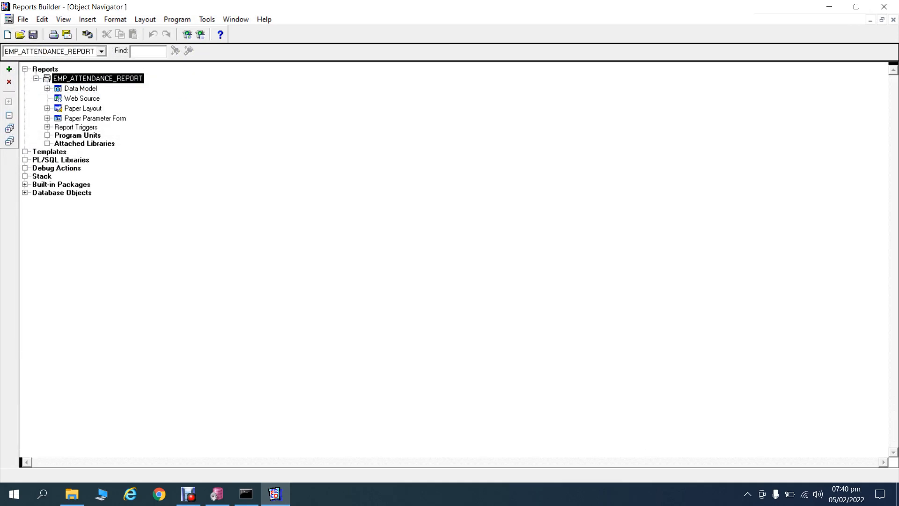
Save a copy of the report as EMP_ATTENDANCE_REPORT in Reports Binary format in the Oracle_Report_Lec_04 folder.
click(22, 19)
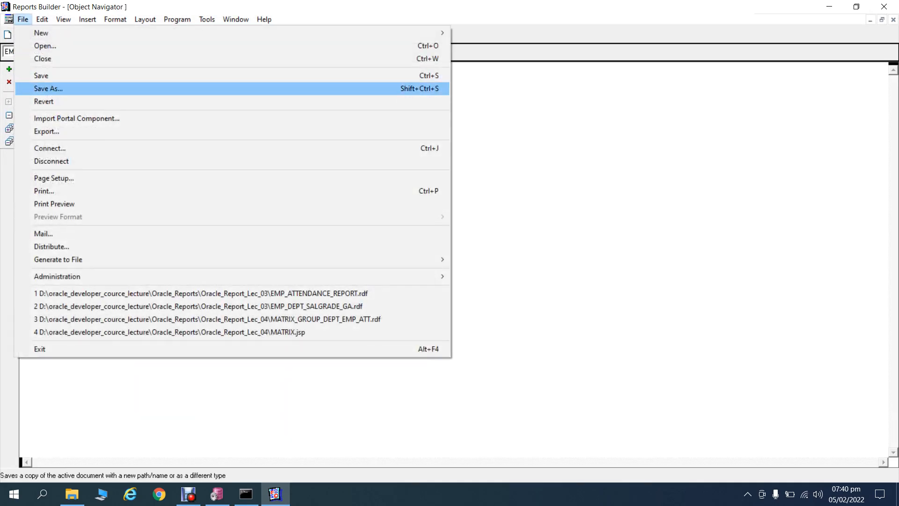
key(Return)
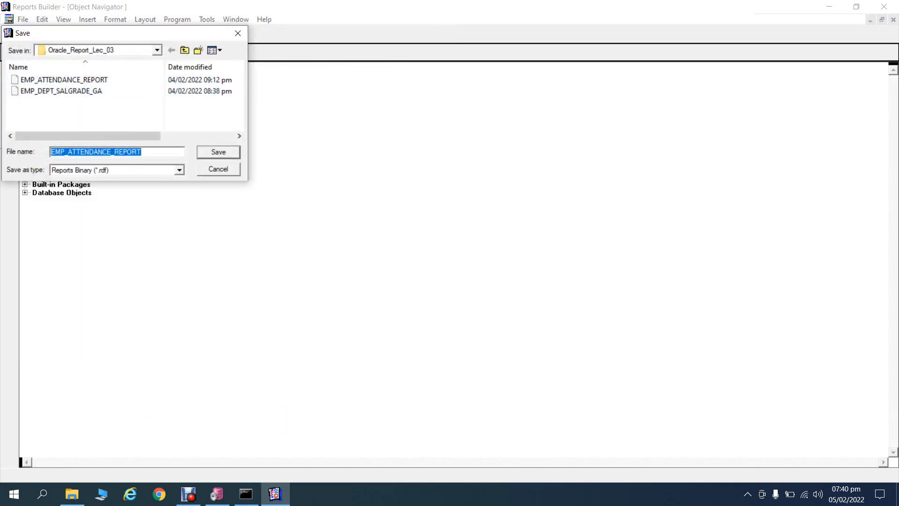
click(100, 50)
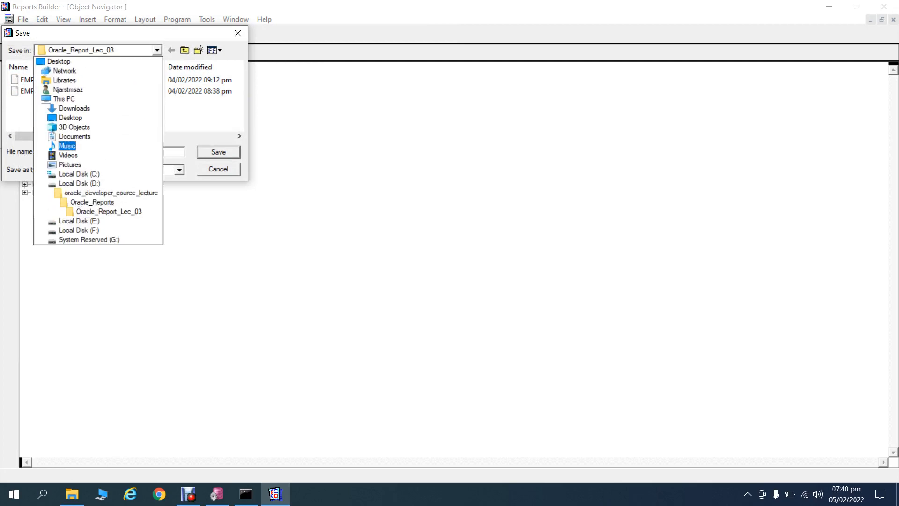
click(92, 201)
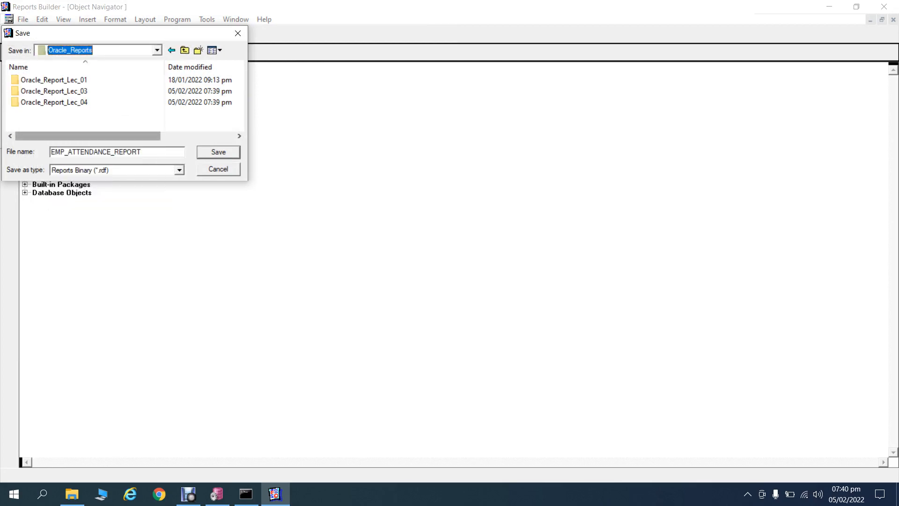
double_click(47, 100)
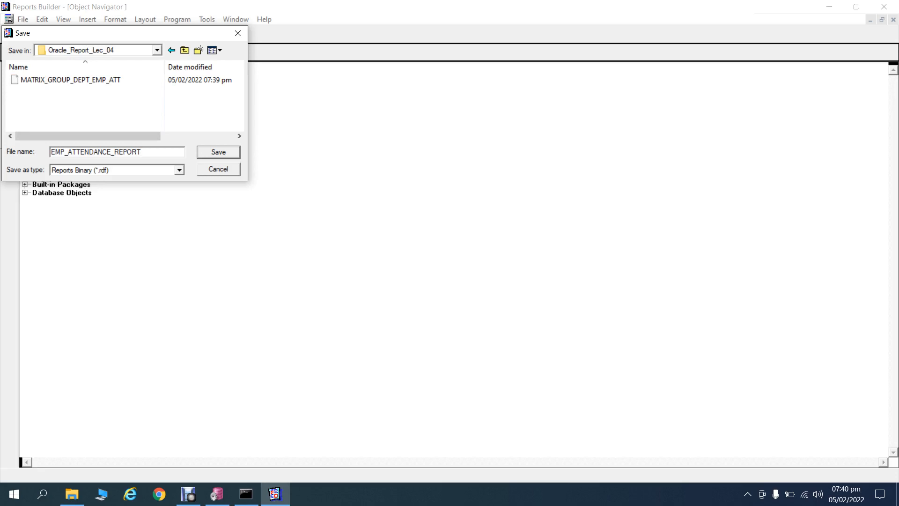
key(Return)
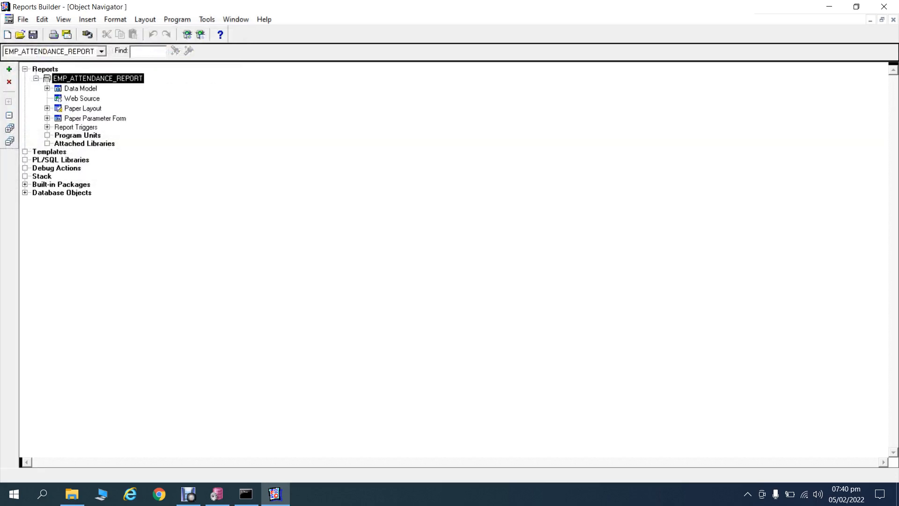
Open the report's data model and run the paper layout to preview the attendance matrix.
double_click(58, 89)
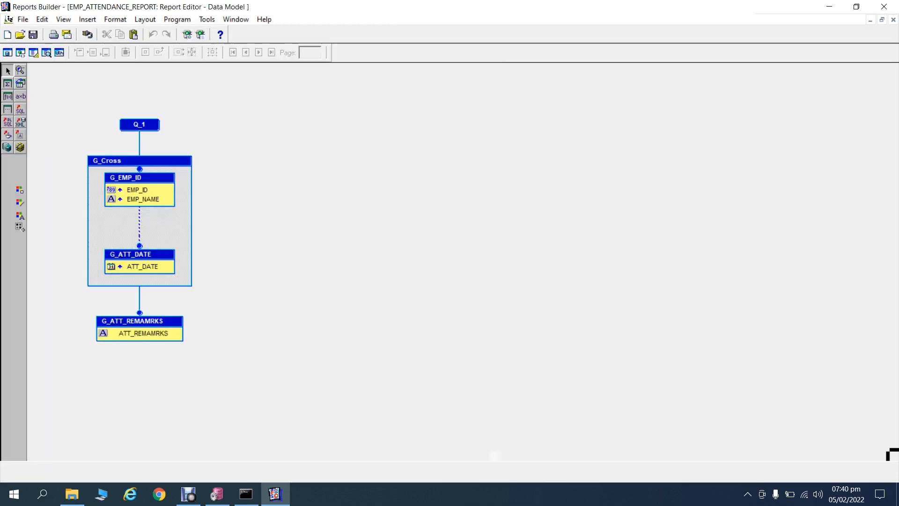
click(201, 34)
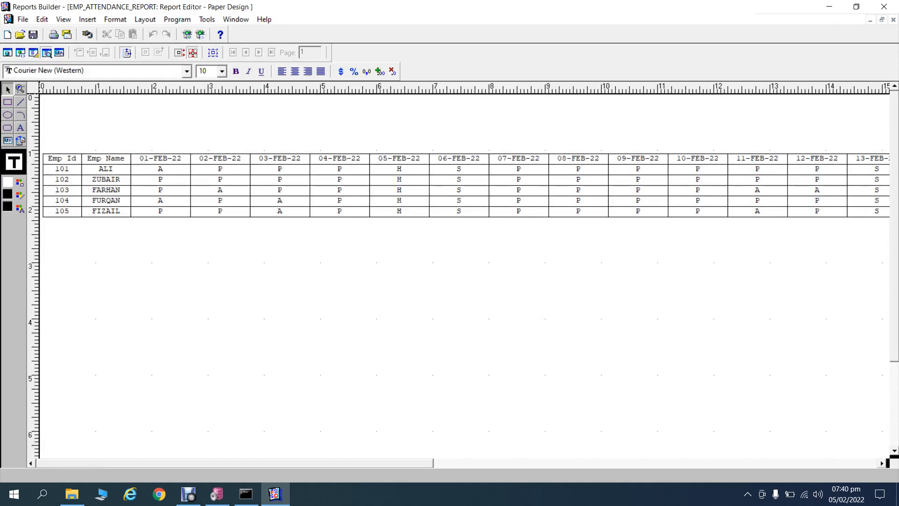
click(33, 52)
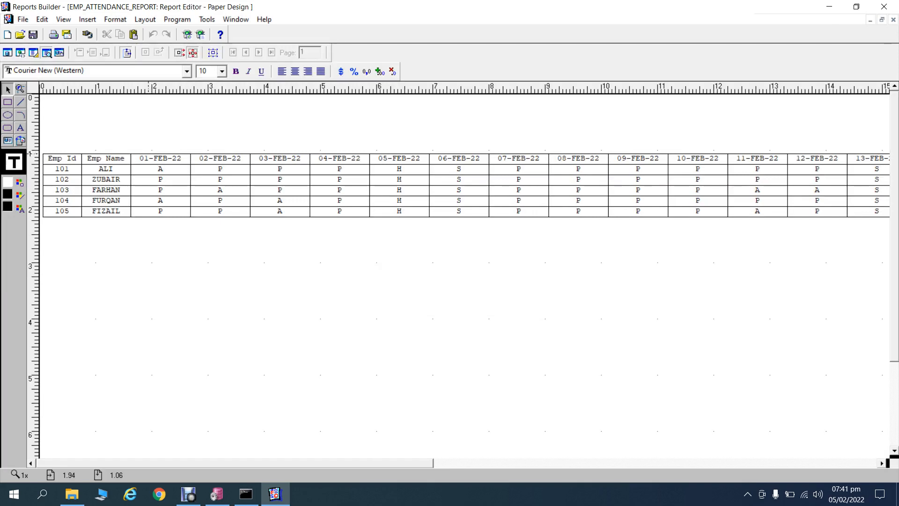
click(148, 154)
In the Paper Layout, select the frame enclosing the Emp Name heading, inspect the properties of M_G_Cross_GRPFR, and close them.
click(33, 52)
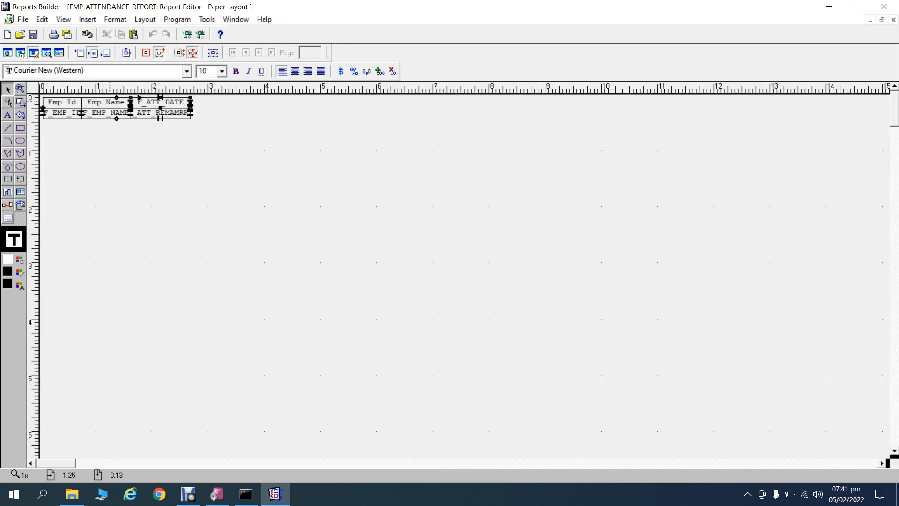
click(110, 101)
click(213, 52)
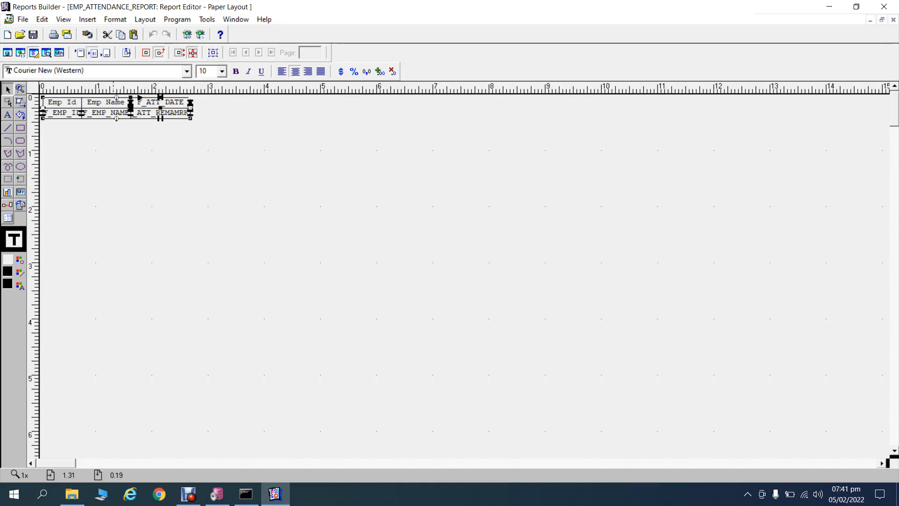
click(113, 101)
right_click(115, 102)
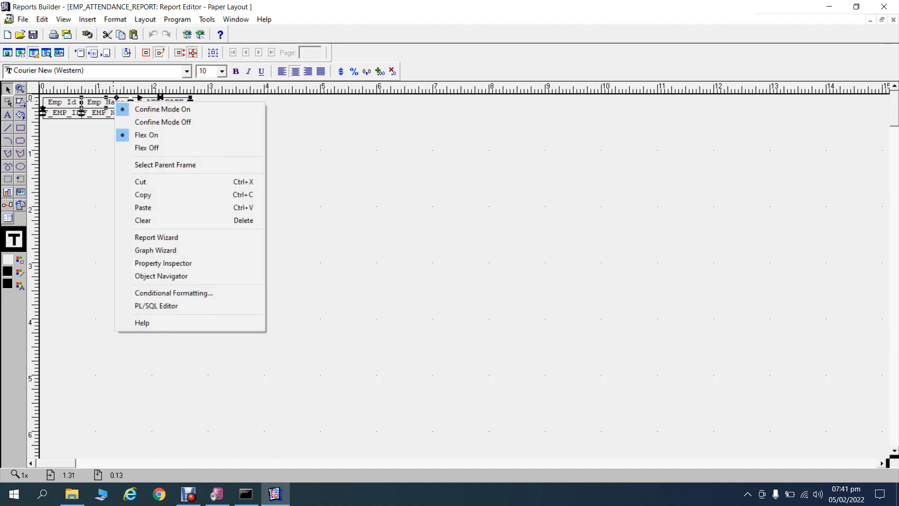
click(165, 165)
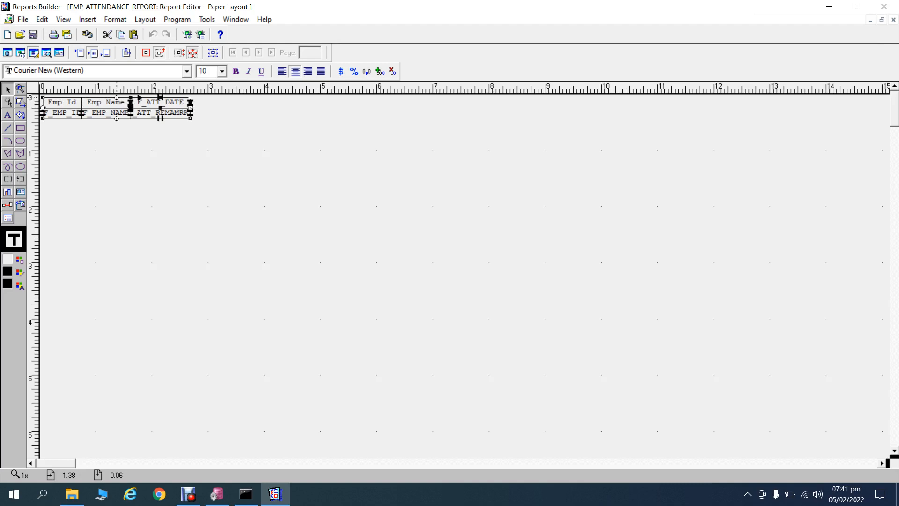
right_click(116, 98)
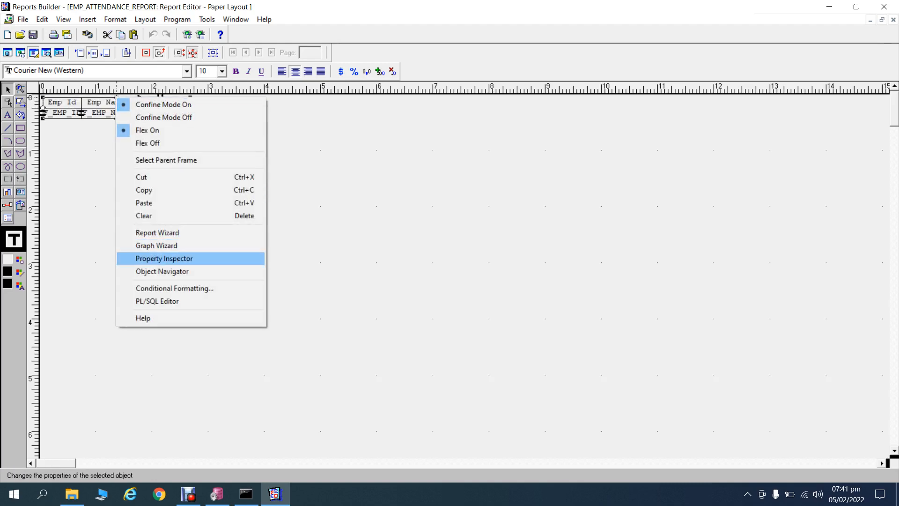
click(164, 259)
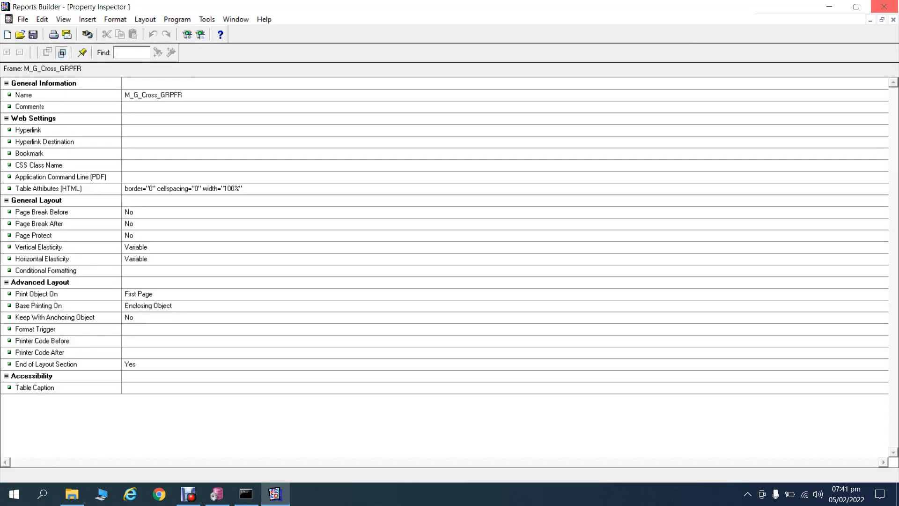
click(894, 19)
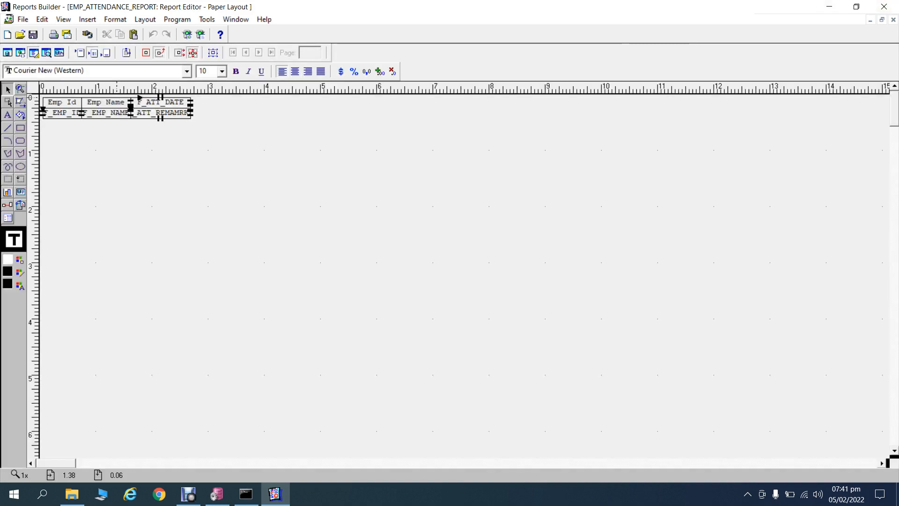
Compare the attendance matrix in the Paper Design preview with the frames and fields in the Paper Layout.
click(46, 53)
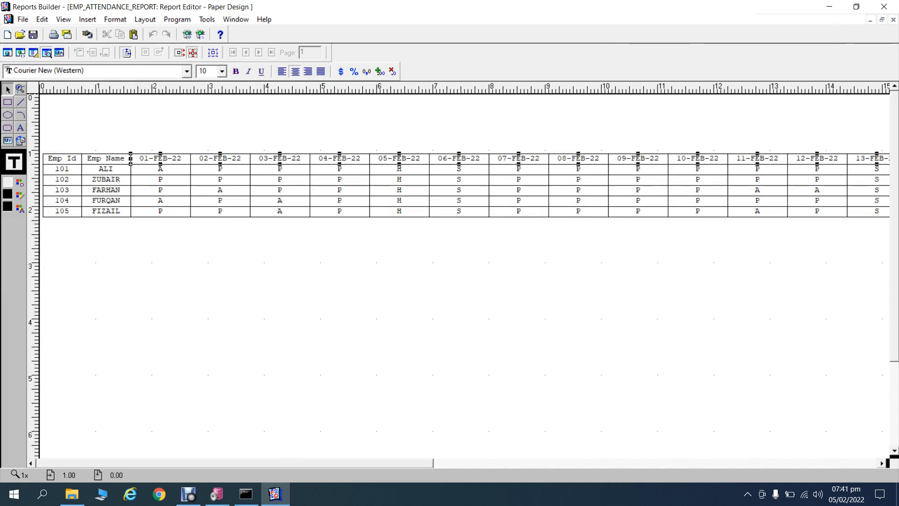
click(33, 52)
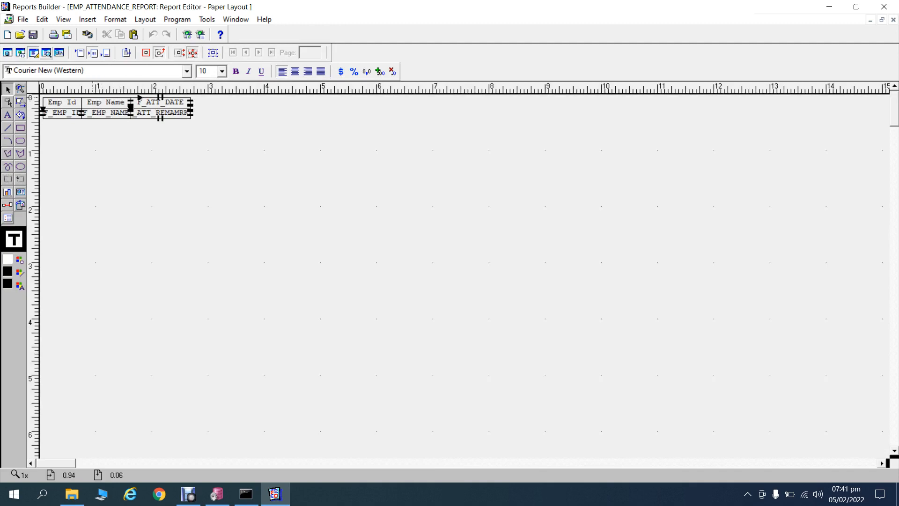
click(47, 53)
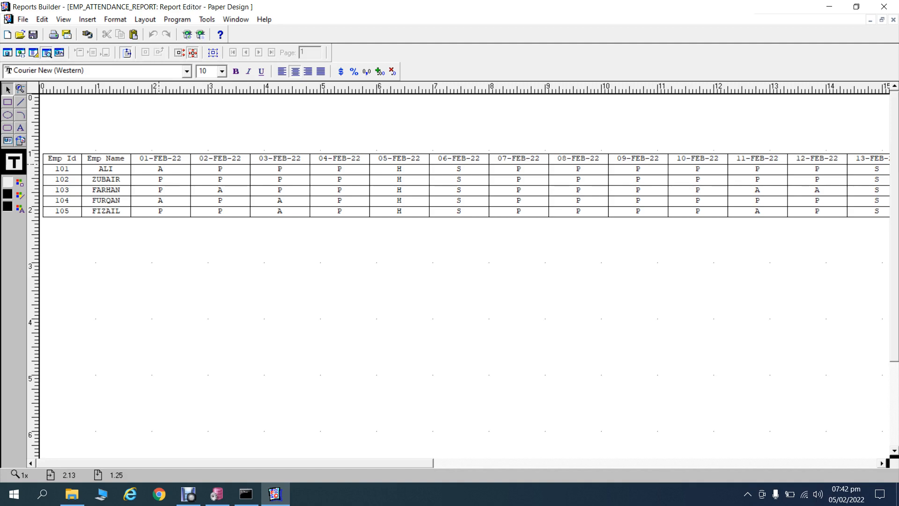
click(159, 167)
click(34, 53)
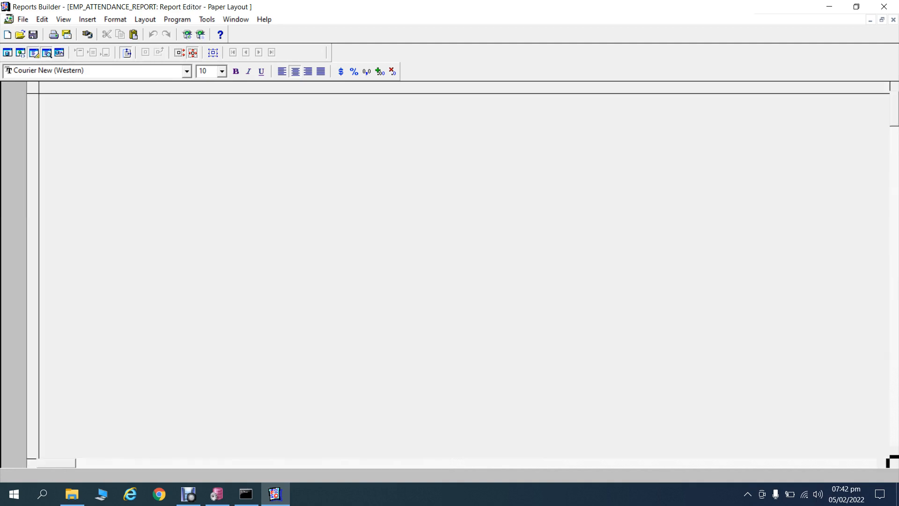
Review the data model, inspect the properties of repeating frame R_G_EMP_ID in the Paper Layout, and close them.
click(8, 53)
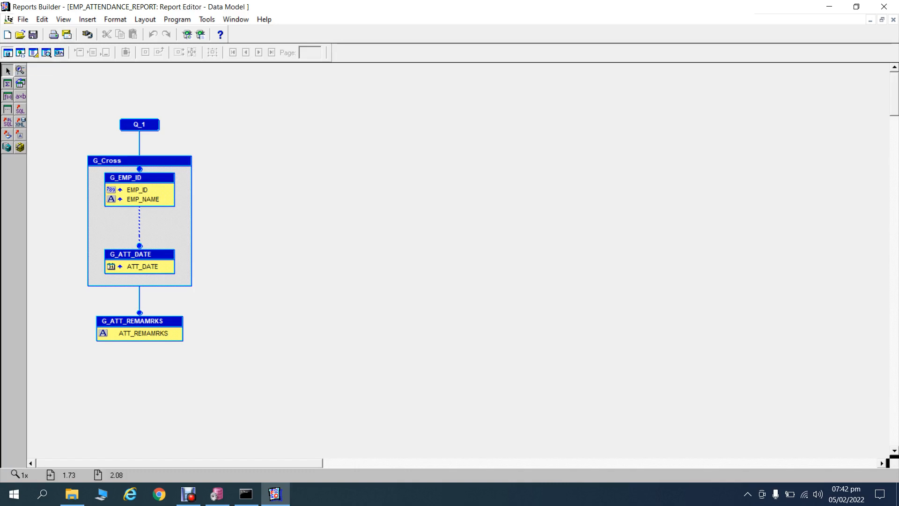
click(33, 52)
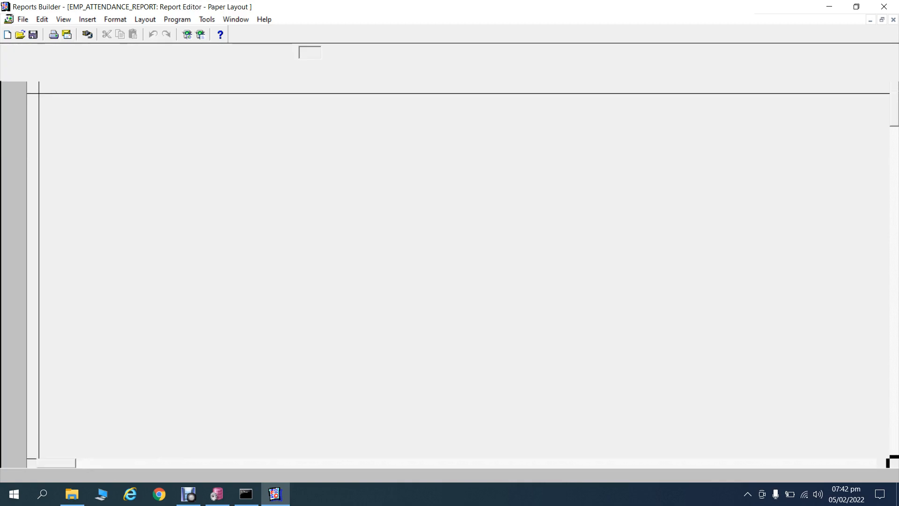
click(61, 115)
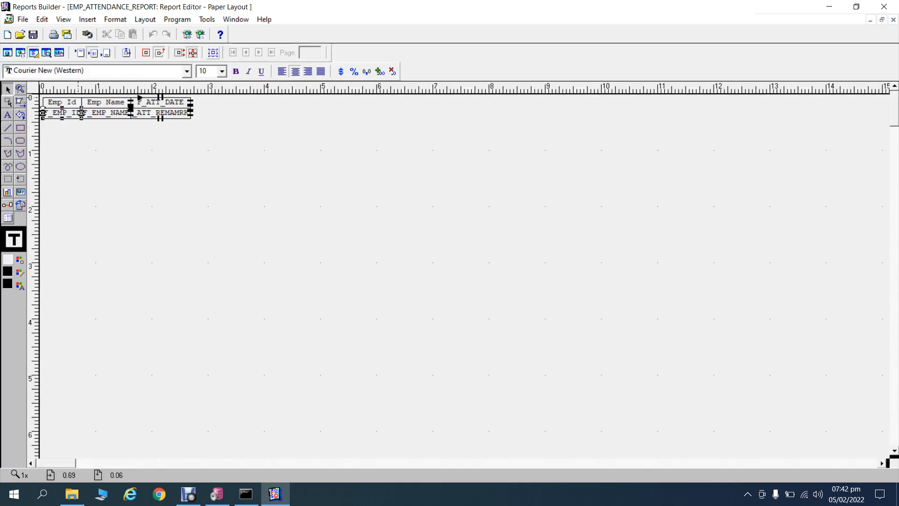
click(108, 114)
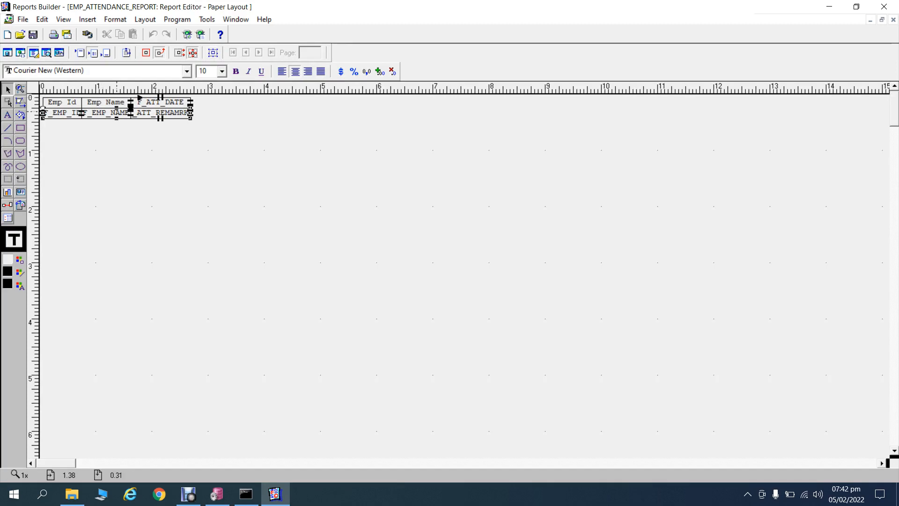
right_click(118, 108)
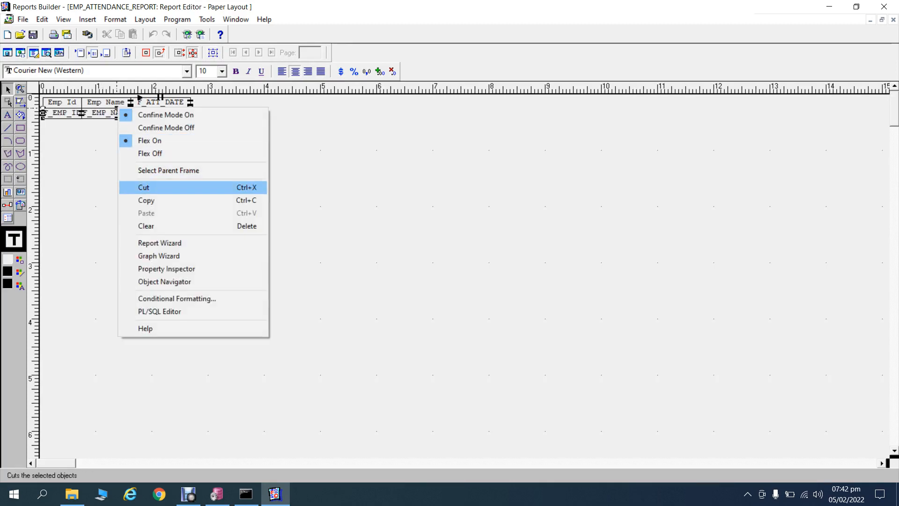
click(166, 270)
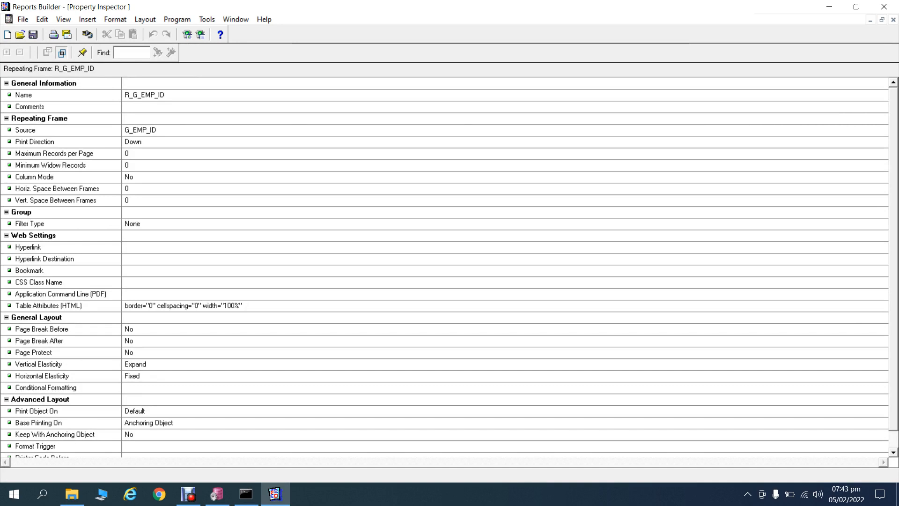
click(893, 20)
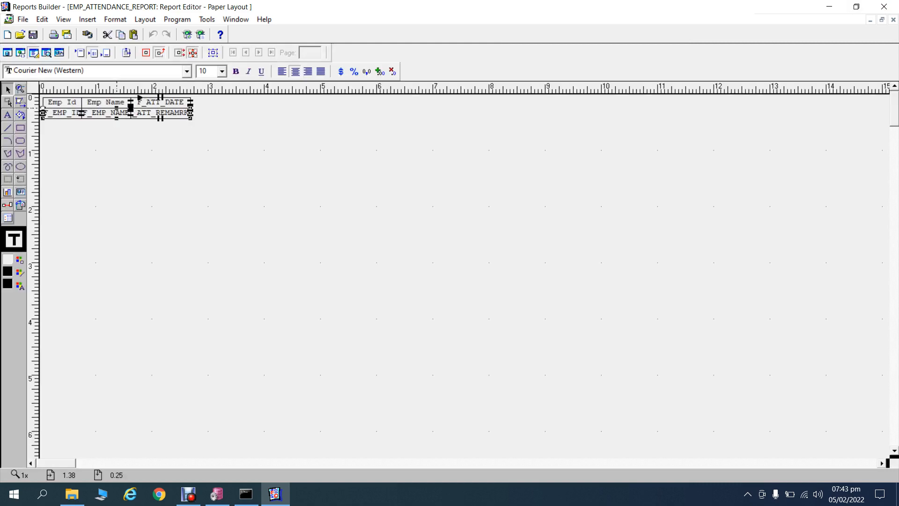
Check the data model's groups, inspect the properties of repeating frame R_G_ATT_DATE in the Paper Layout, and close them.
click(8, 53)
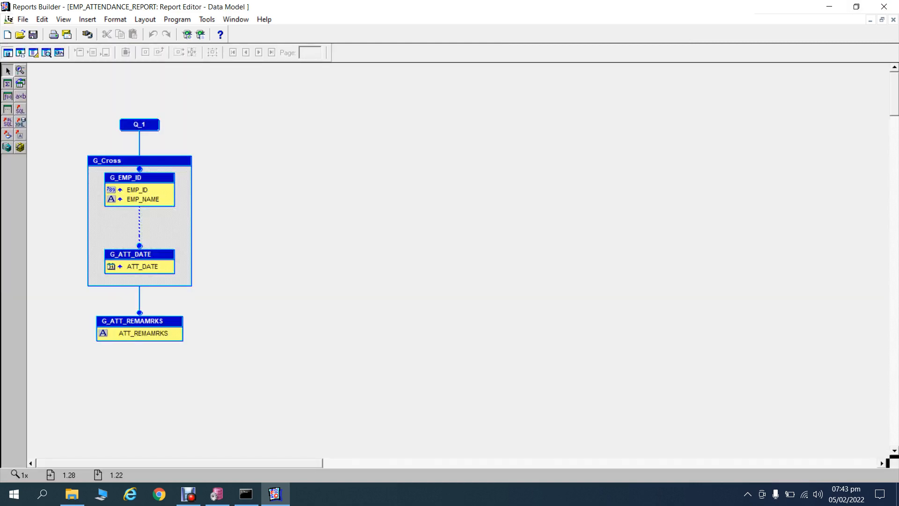
click(33, 53)
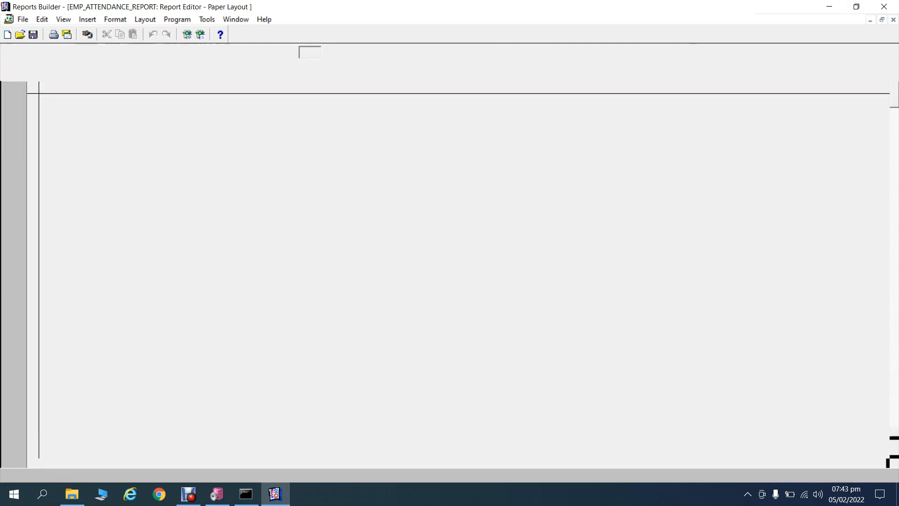
click(193, 53)
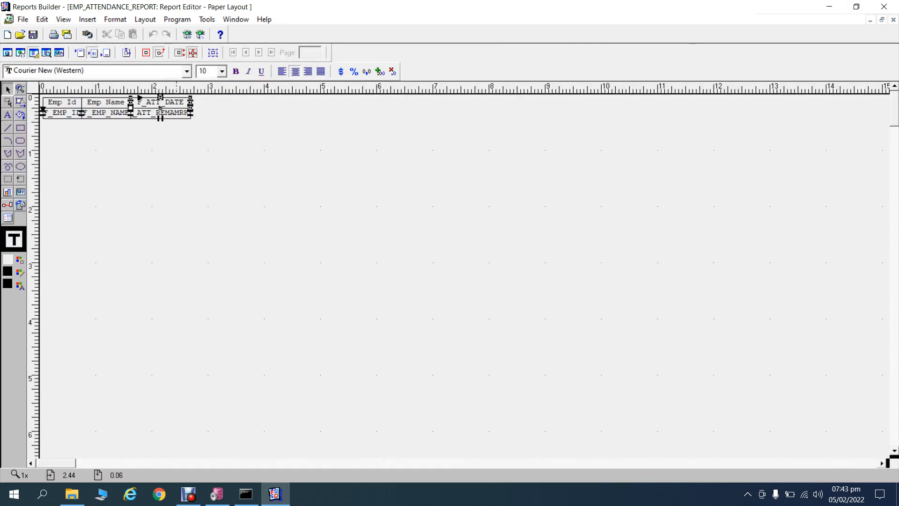
click(192, 53)
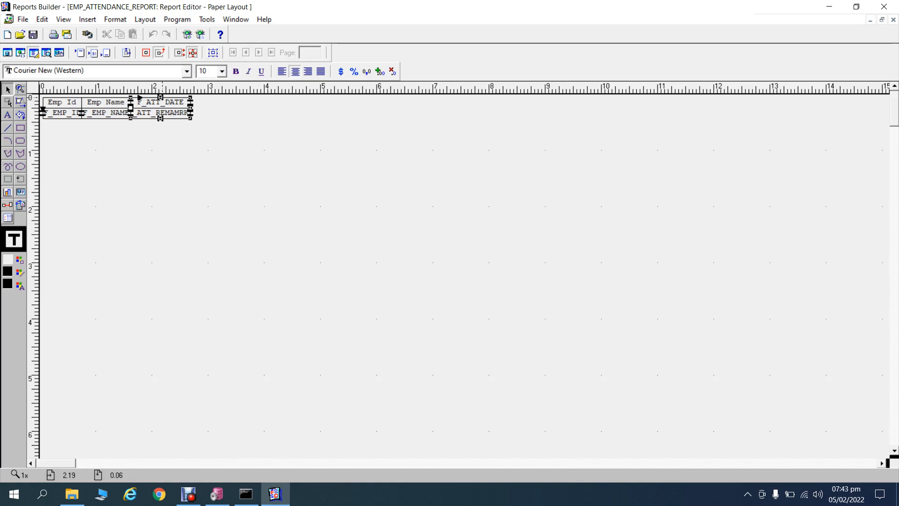
right_click(161, 98)
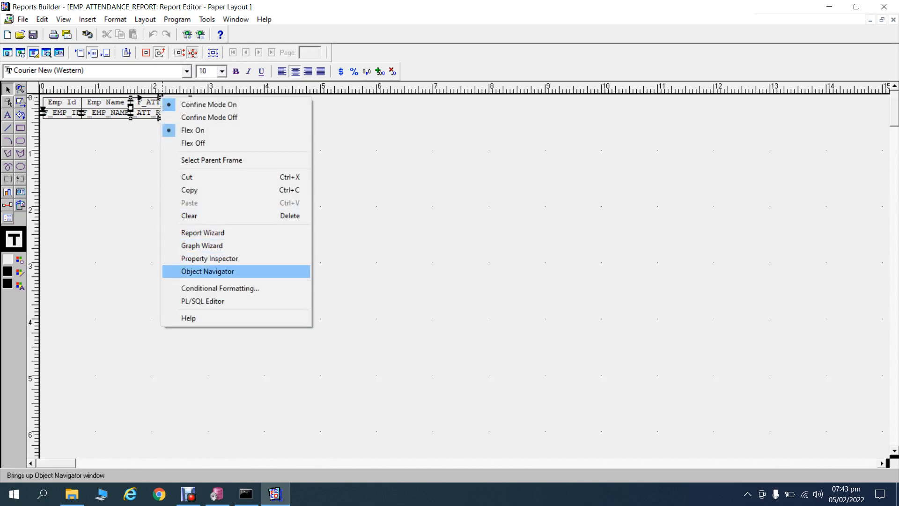
click(210, 259)
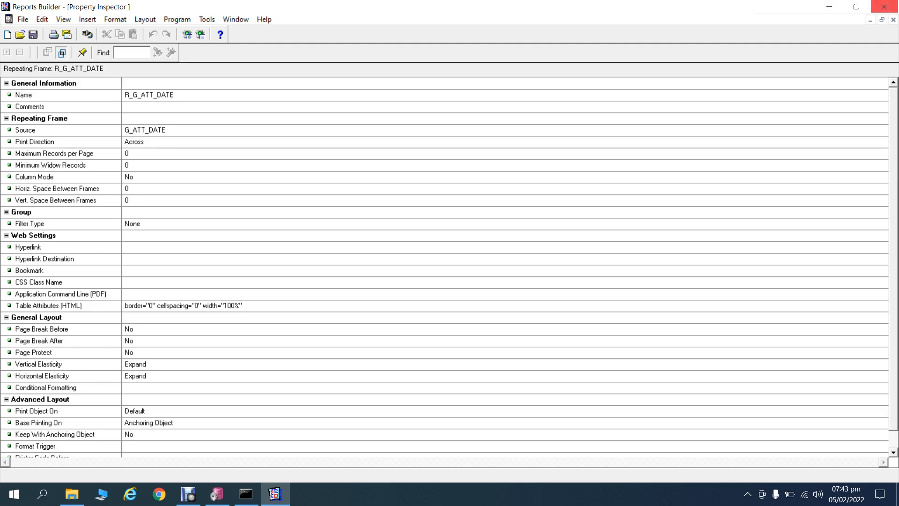
click(894, 19)
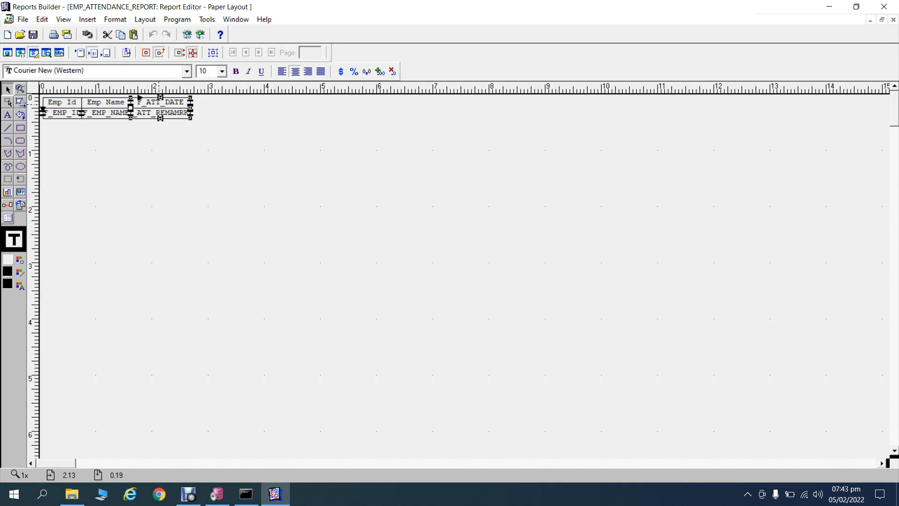
Review the data model again, inspect the properties of field F_ATT_REMAMRKS in the Paper Layout, and close them.
click(8, 53)
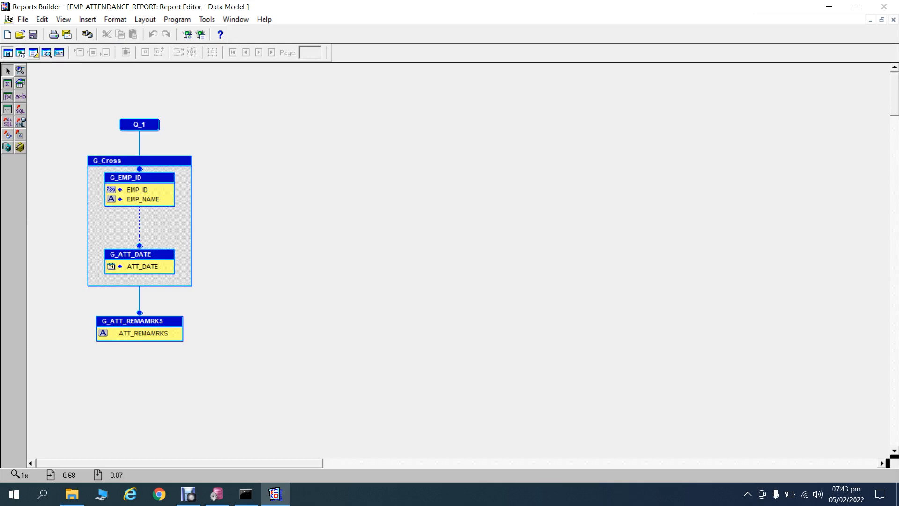
click(34, 53)
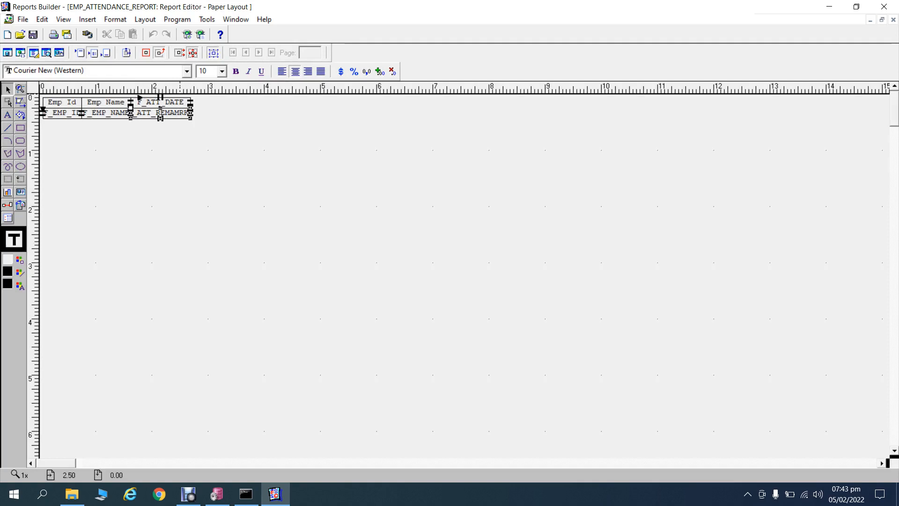
right_click(167, 111)
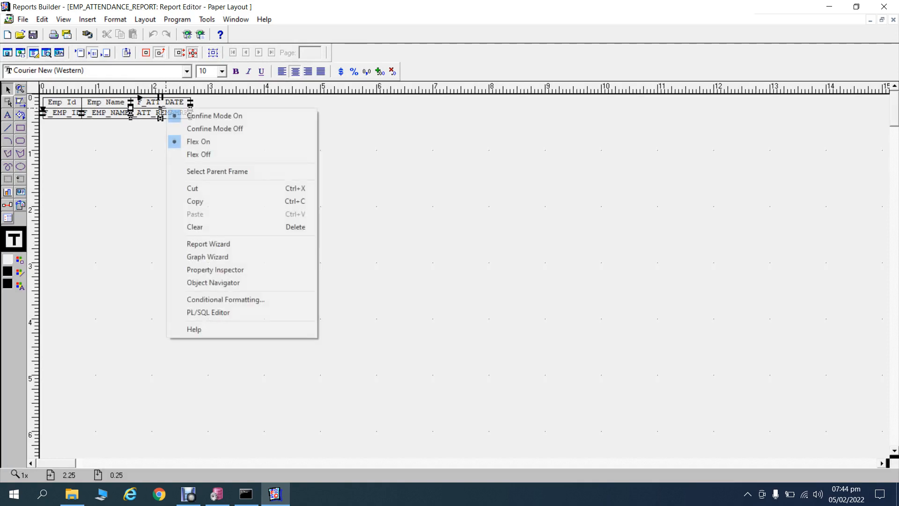
click(215, 270)
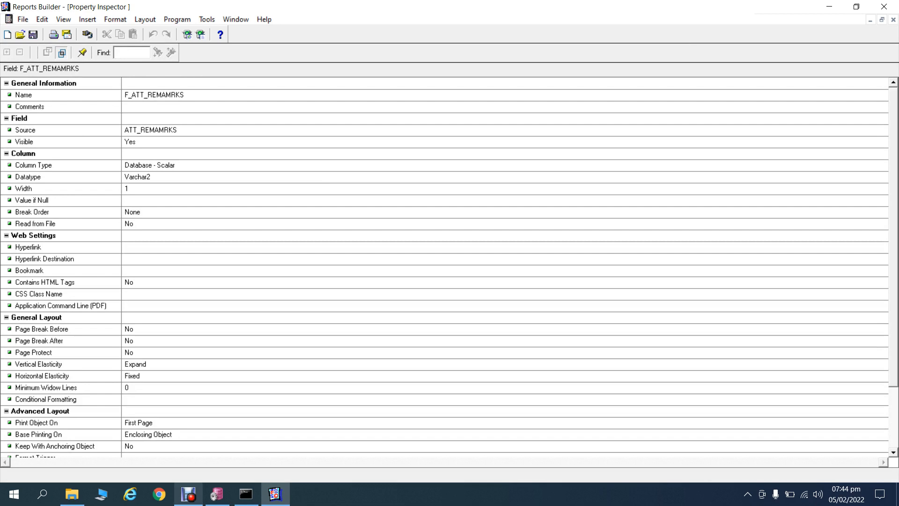
click(188, 494)
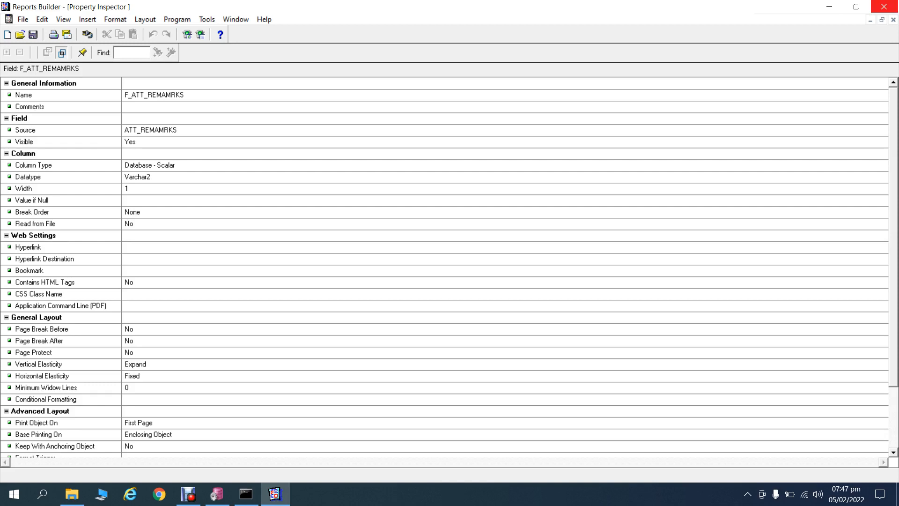
click(893, 19)
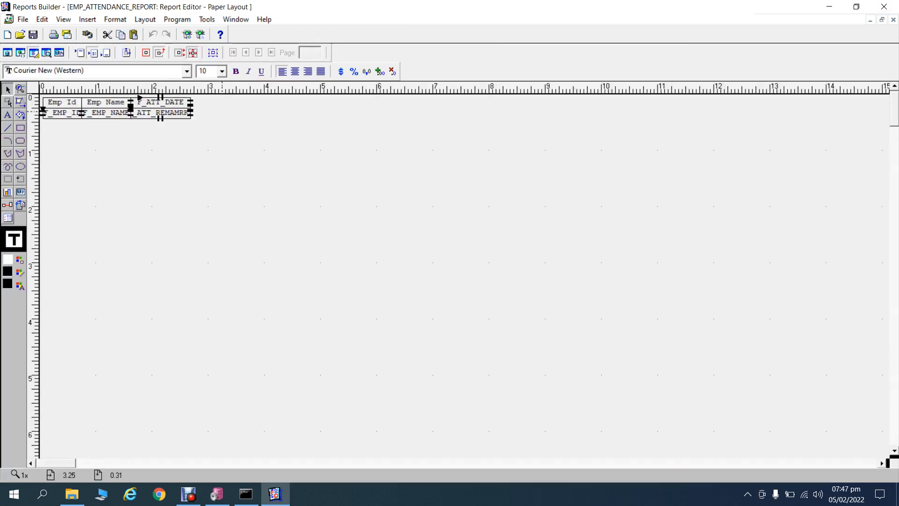
Try moving the attendance remarks, attendance date, employee name and employee ID fields out of the matrix, undoing each move.
drag(165, 114, 278, 136)
key(ctrl+z)
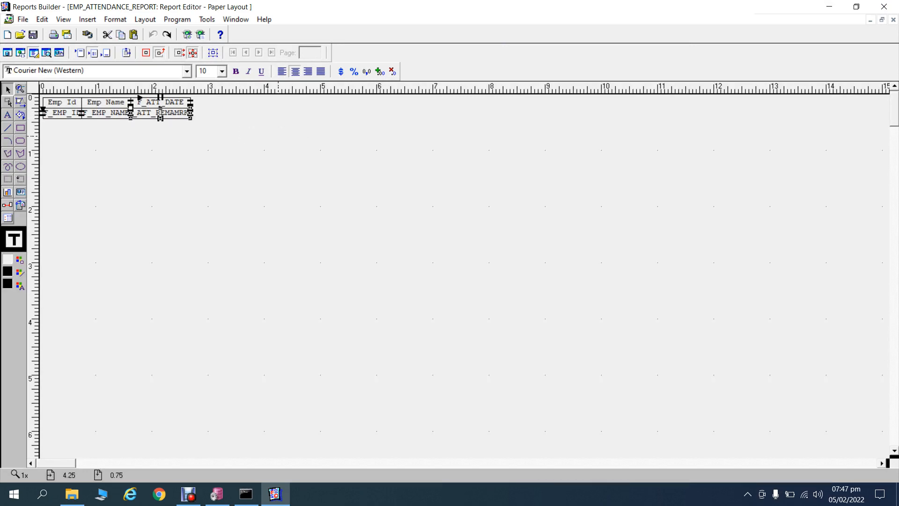
drag(178, 103, 284, 117)
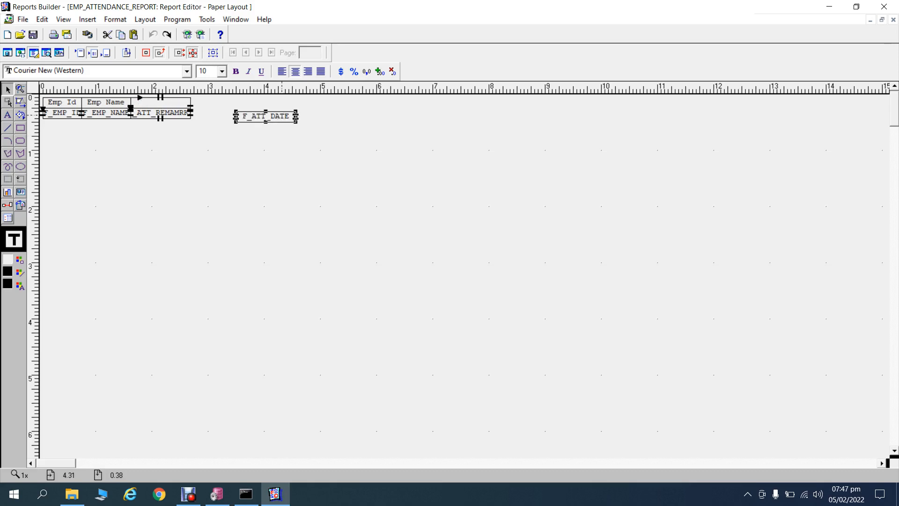
key(ctrl+z)
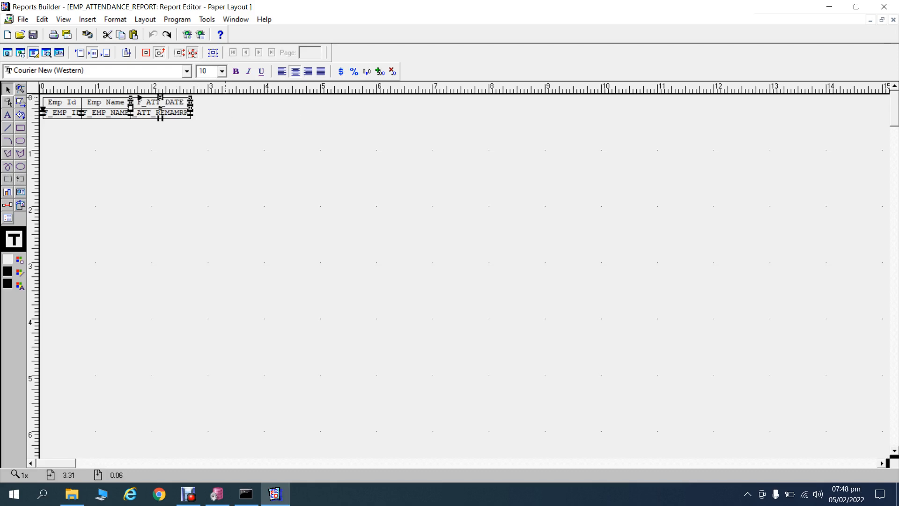
drag(103, 111, 135, 150)
key(ctrl+z)
drag(69, 115, 91, 159)
key(ctrl+z)
Try widening the matrix area and the F_ATT_REMAMRKS field to the right, and restore the original width.
click(159, 111)
drag(193, 111, 263, 111)
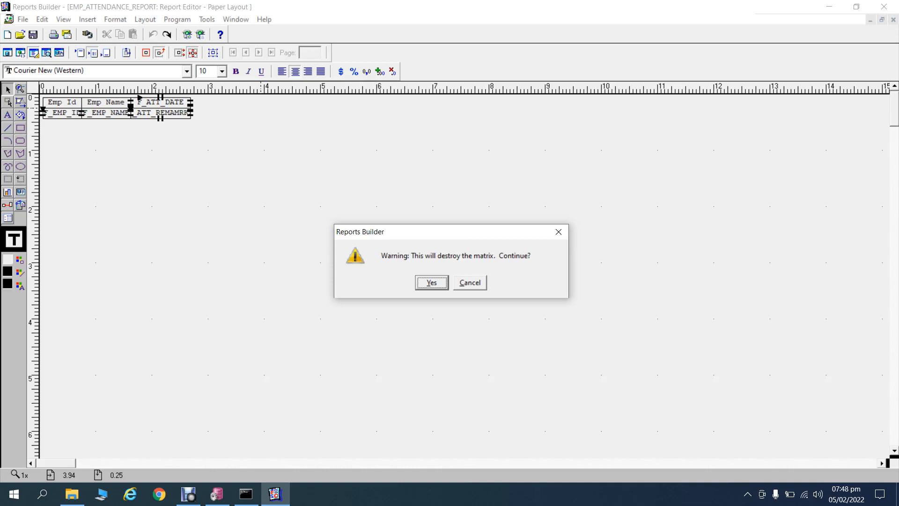
click(479, 286)
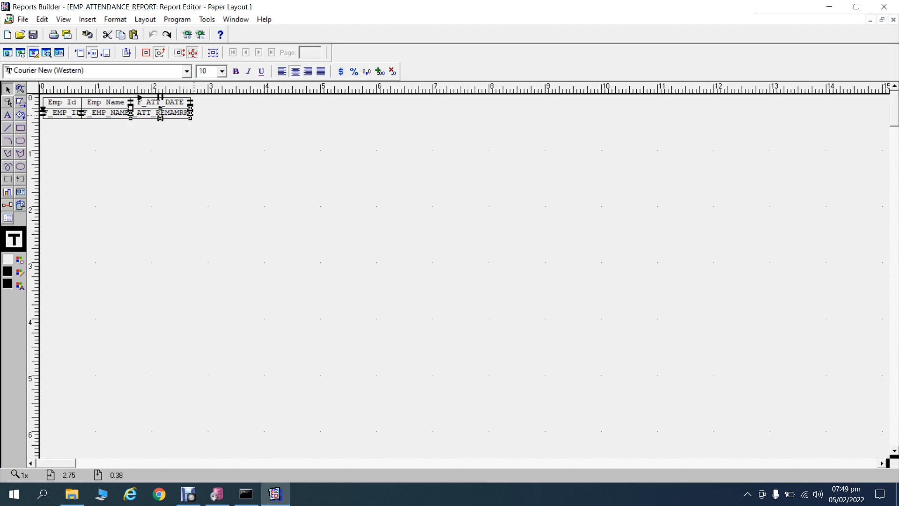
drag(190, 113, 237, 115)
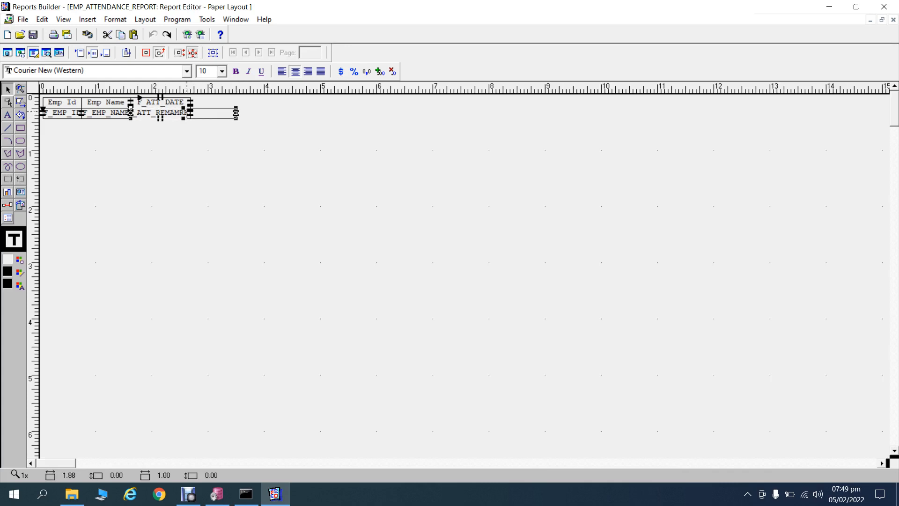
drag(236, 113, 190, 112)
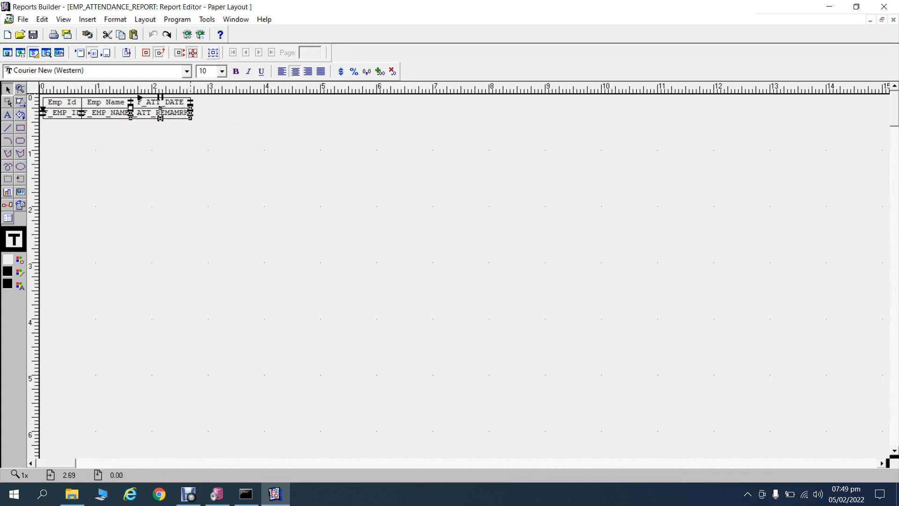
Widen the repeating frames R_G_EMP_ID and R_G_ATT_DATE rightward to about the 3.9 ruler mark in the Paper Layout.
click(213, 52)
click(106, 115)
click(213, 52)
drag(190, 113, 261, 113)
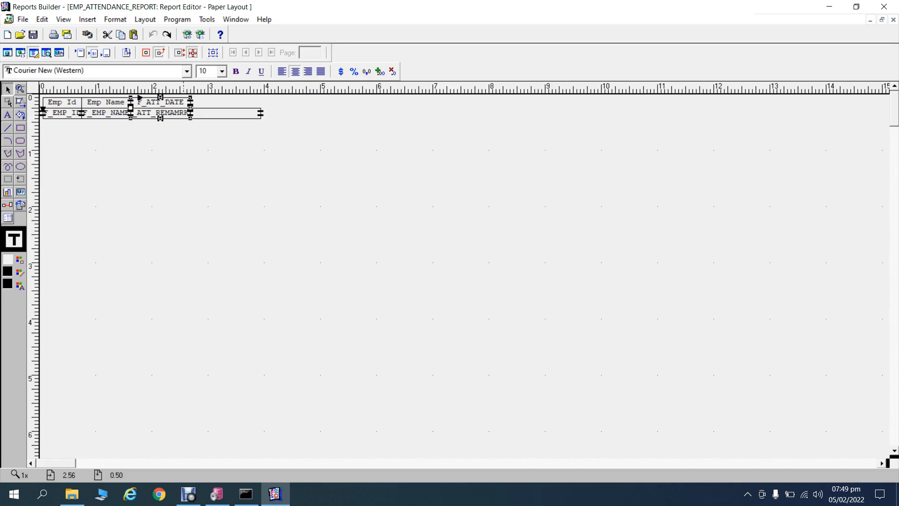
drag(191, 109, 262, 119)
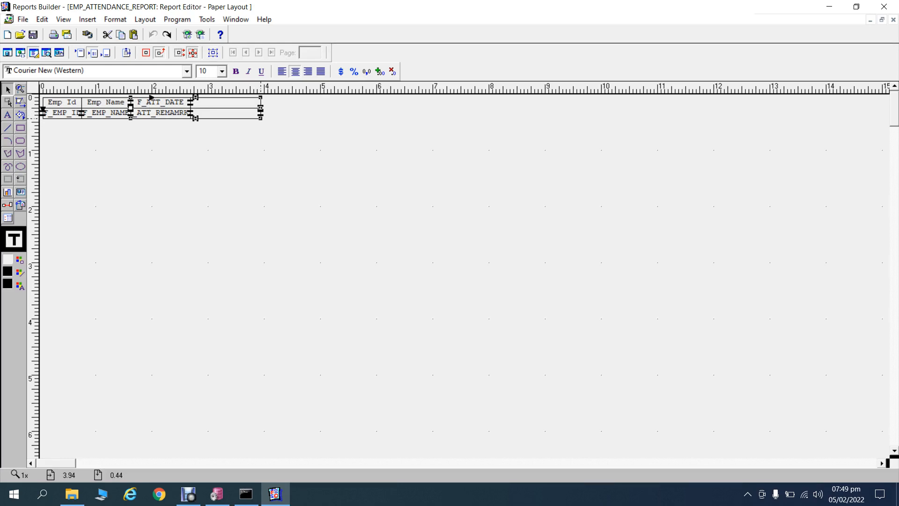
click(170, 98)
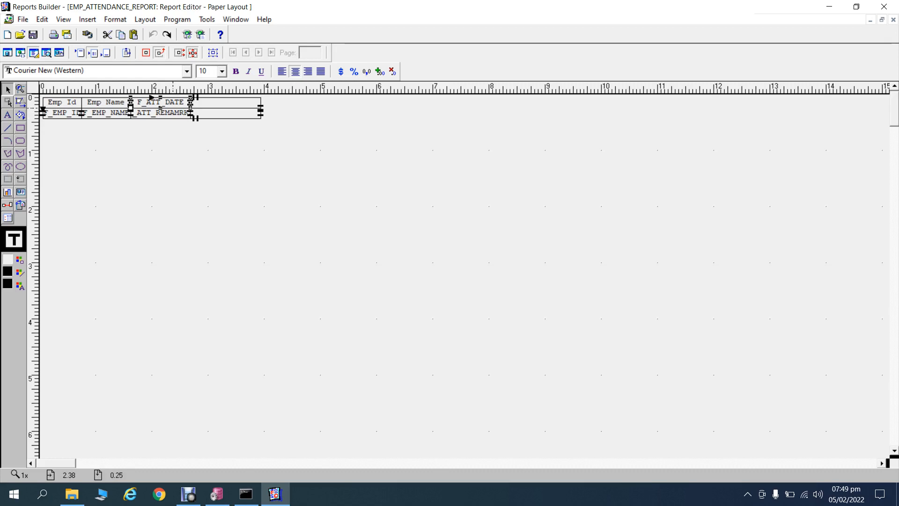
click(175, 111)
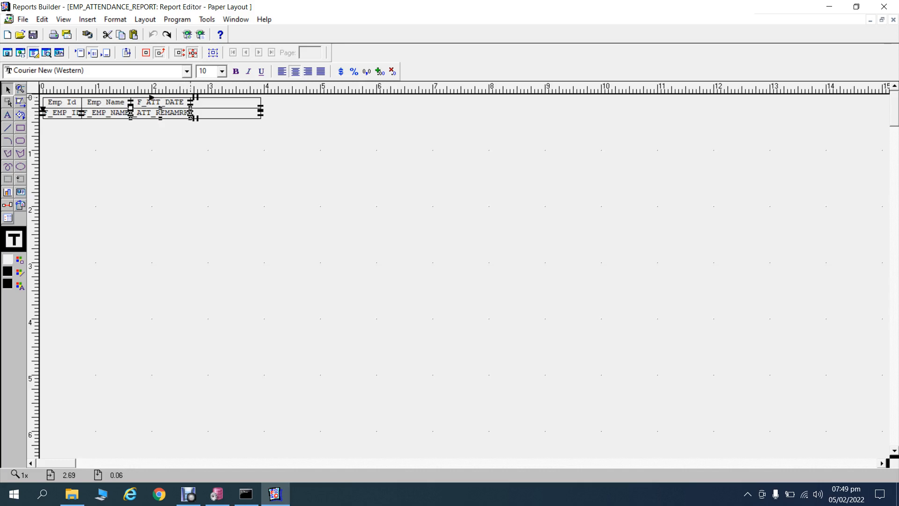
Move field F_ATT_REMAMRKS out below the matrix, and widen the empty matrix area rightward to about the 3.9 ruler mark.
key(Down)
key(Down)
key(Down)
key(Down)
key(Down)
key(Down)
key(Down)
key(Down)
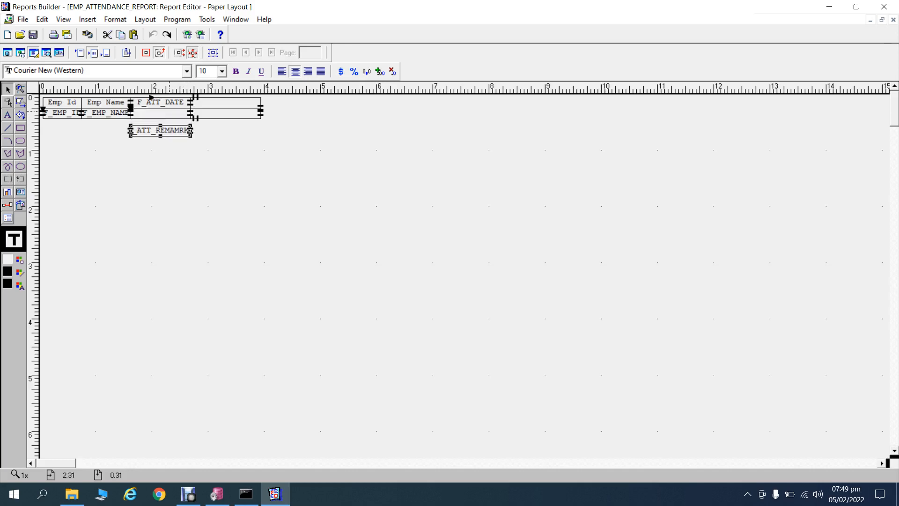
click(188, 110)
drag(191, 113, 261, 115)
Widen field F_ATT_DATE rightward to about the 3.9 ruler mark, matching the edge of its repeating frame.
click(183, 101)
key(Down)
key(Down)
key(Up)
key(Up)
drag(190, 103, 261, 104)
Move field F_ATT_REMAMRKS back up into the matrix row under F_ATT_DATE, undoing the stray drag that follows.
click(173, 133)
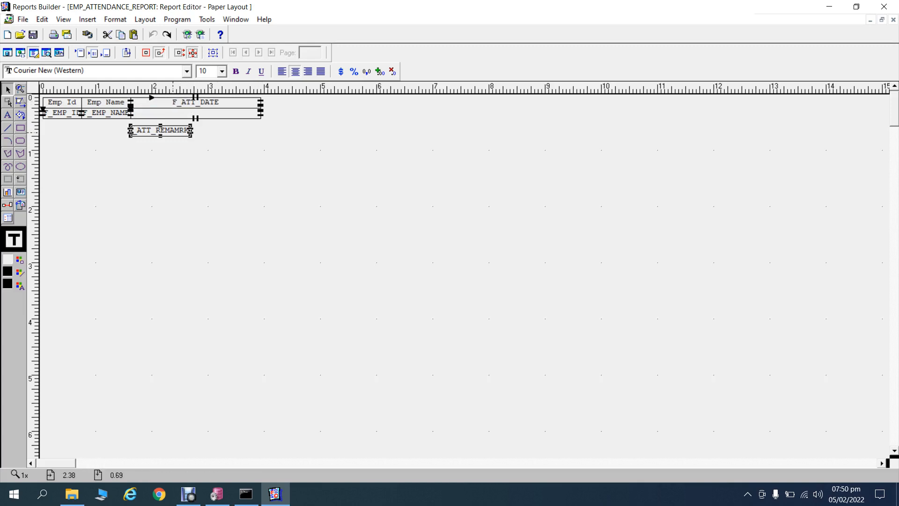
key(Up)
key(Up)
key(Up)
key(Up)
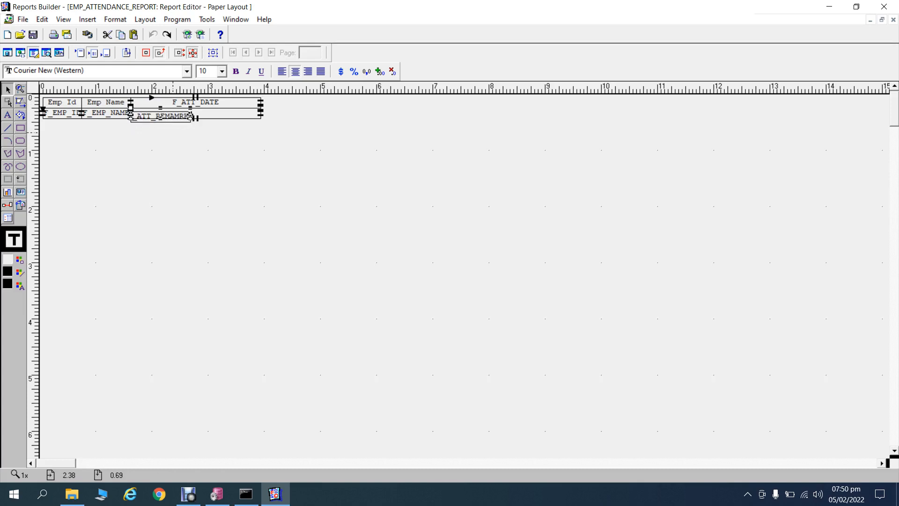
key(Up)
drag(194, 115, 218, 115)
key(ctrl+z)
key(ctrl+z)
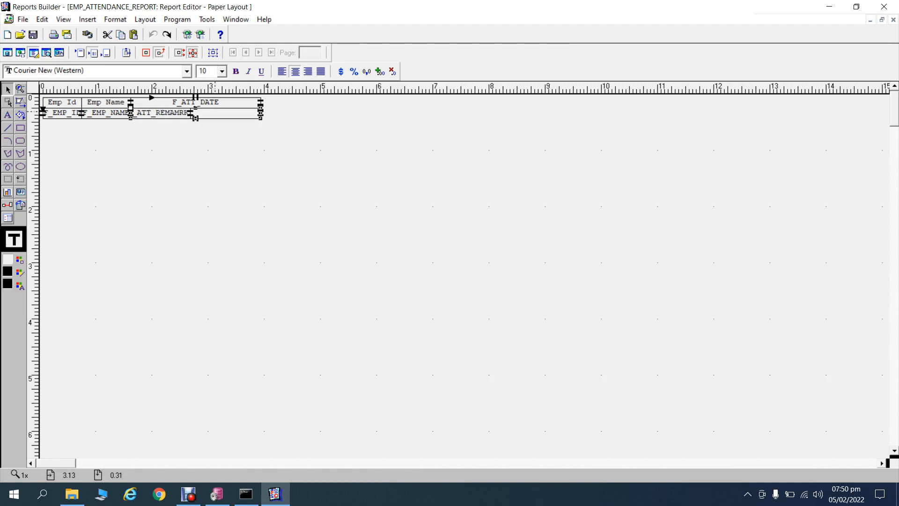
Widen field F_ATT_REMAMRKS rightward to about the 3.9 ruler mark and preview the report in Paper Design.
key(Down)
key(Up)
click(155, 112)
drag(191, 113, 261, 113)
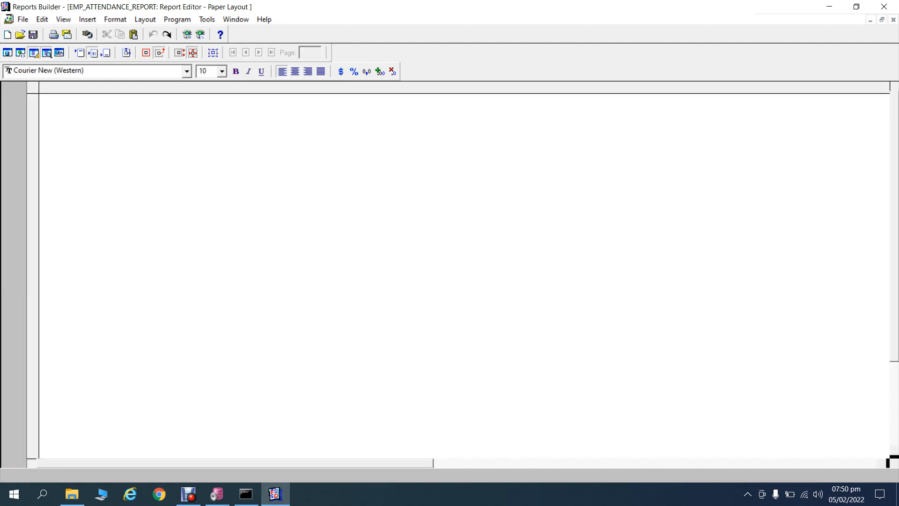
click(46, 52)
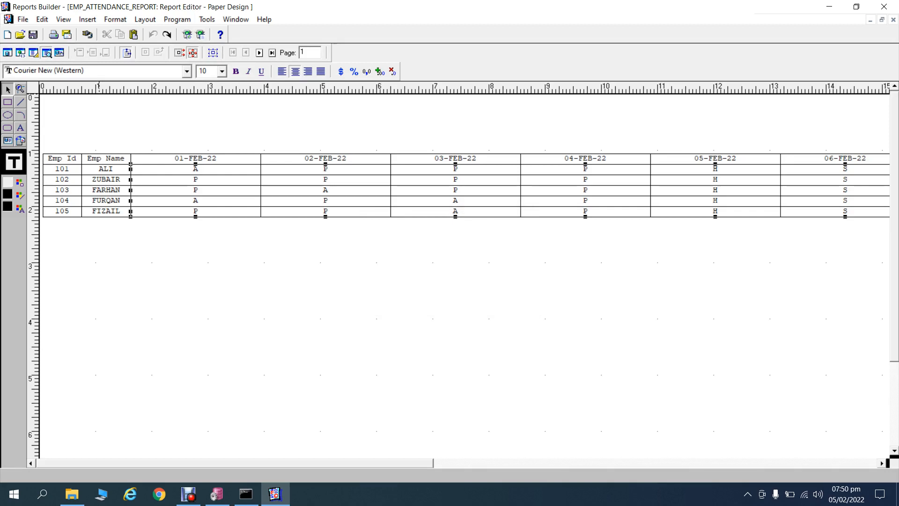
Return to the Paper Layout and narrow fields F_ATT_DATE and F_ATT_REMAMRKS to end at about the 2.8 ruler mark.
click(33, 53)
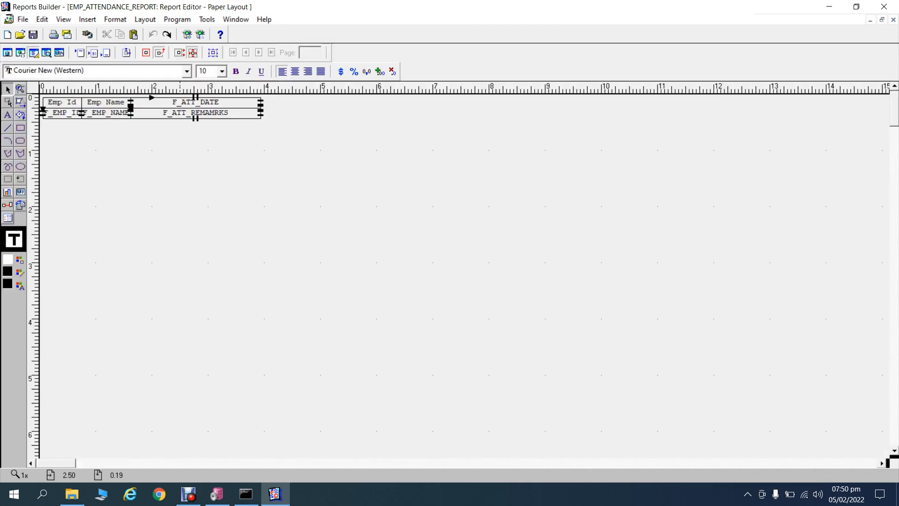
click(185, 108)
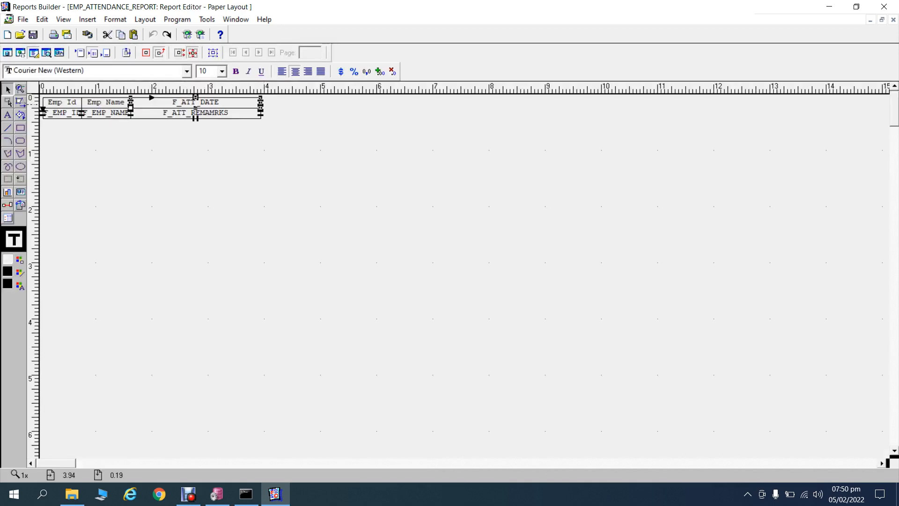
drag(261, 103, 198, 103)
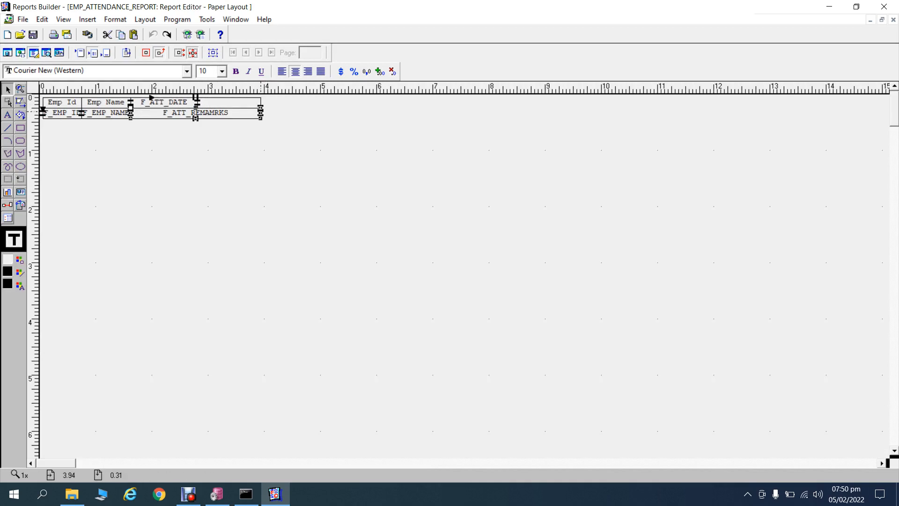
click(201, 118)
drag(261, 112, 196, 113)
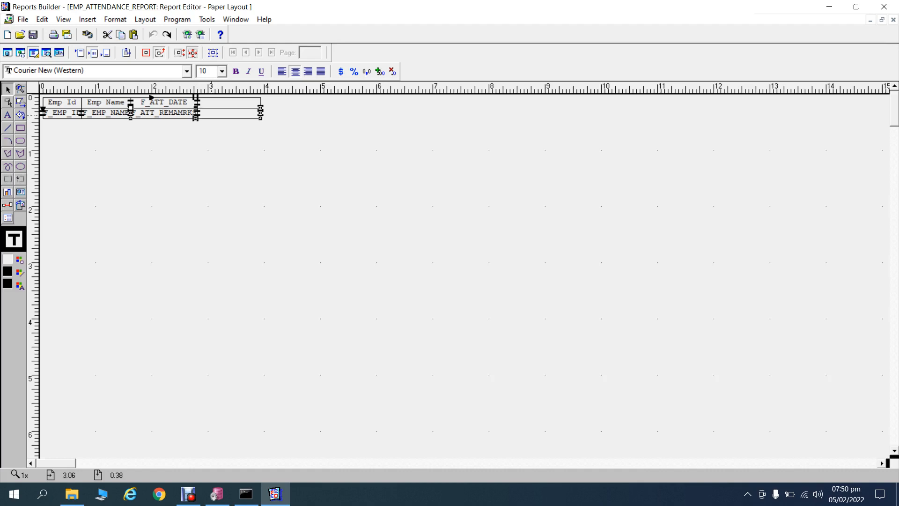
Try narrowing the matrix area around F_ATT_REMAMRKS from its right edge to about the 2.8 ruler mark.
drag(261, 112, 197, 115)
click(222, 112)
mouse_move(261, 112)
mouse_down()
mouse_move(197, 112)
mouse_move(243, 121)
mouse_move(260, 114)
mouse_move(197, 122)
mouse_up()
click(248, 111)
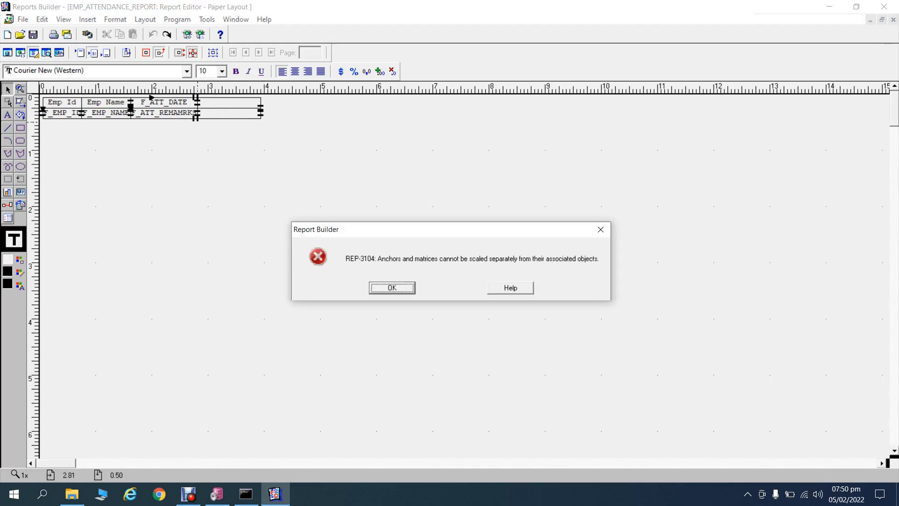
click(395, 288)
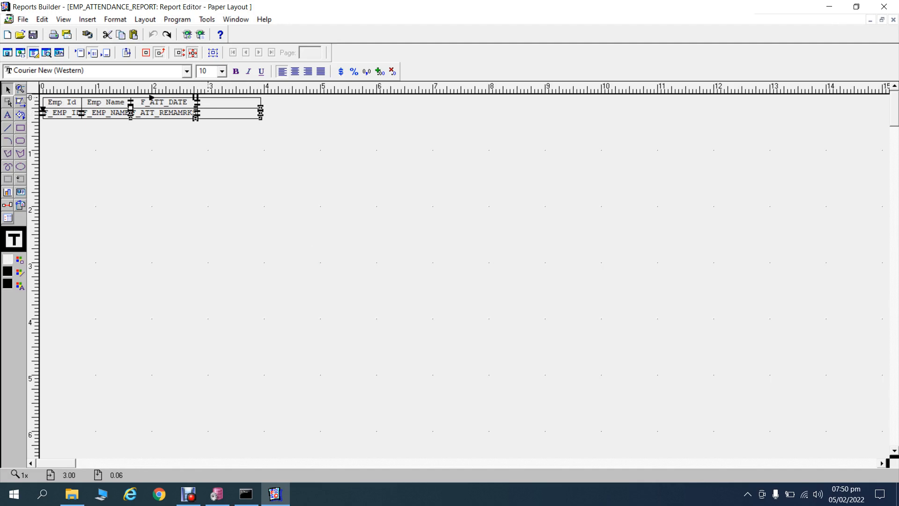
key(Down)
key(Down)
key(Down)
key(Down)
key(Up)
key(Up)
key(Up)
key(Up)
drag(151, 97, 150, 96)
click(177, 115)
Shift fields F_ATT_DATE and F_ATT_REMAMRKS together rightward until they span about the 2.7 to 3.9 ruler marks.
drag(227, 132, 109, 79)
key(Right)
key(Right)
key(Right)
key(Right)
key(Right)
key(Right)
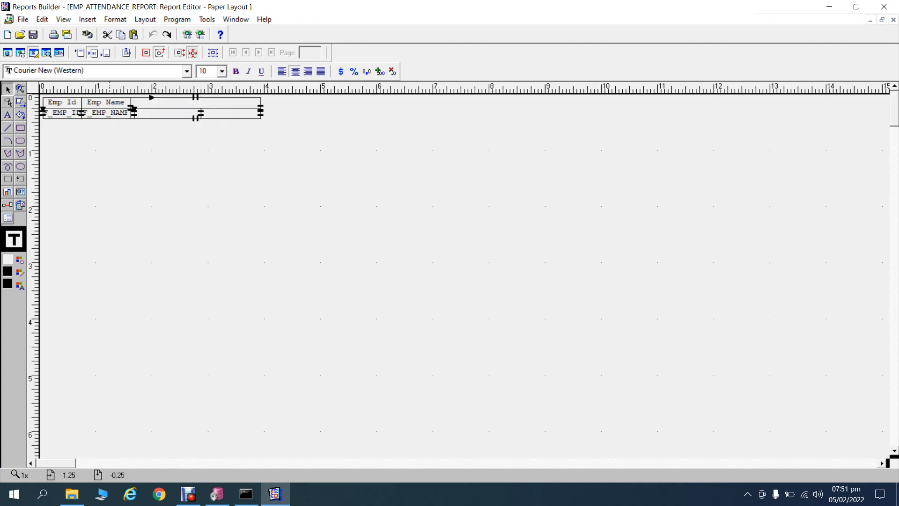
key(Right)
key(Right)
key(Right)
key(Right)
key(Right)
key(Right)
key(Right)
key(Right)
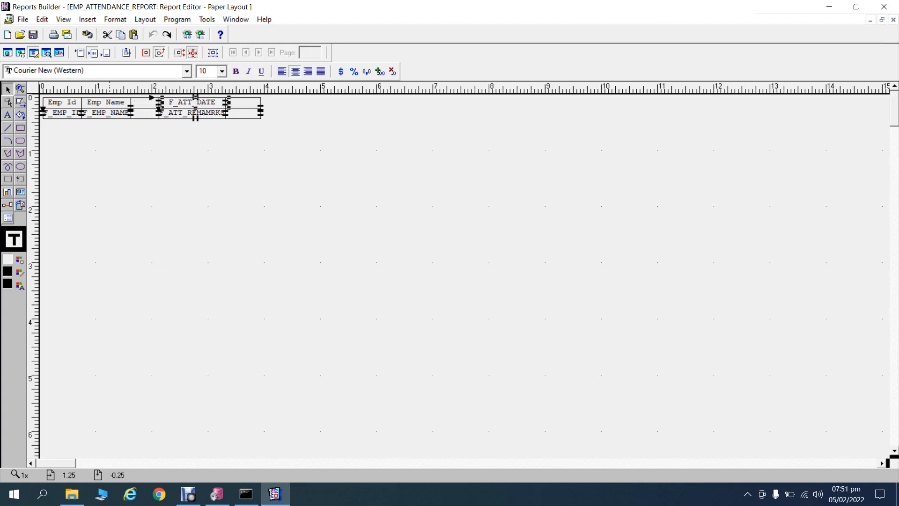
key(Right)
key(Right)
key(Right)
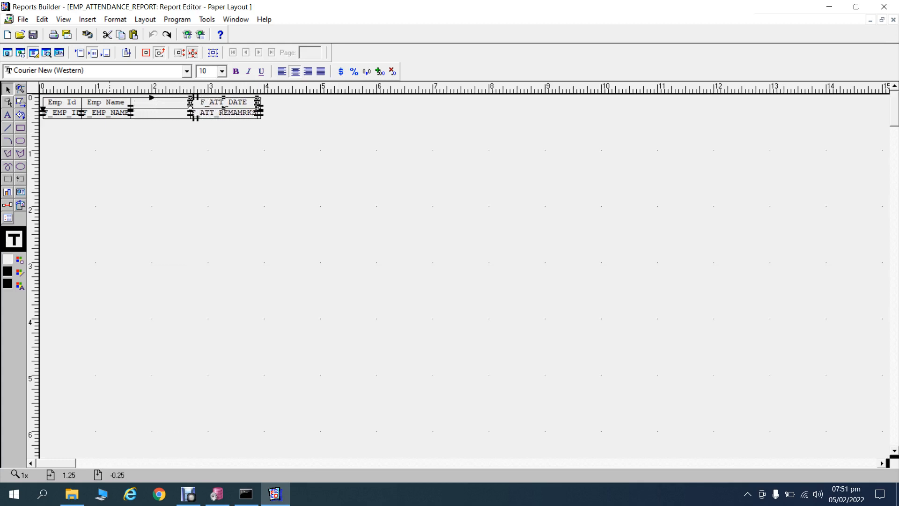
key(Right)
Move the F_ATT_DATE and F_ATT_REMAMRKS fields down together, out of the matrix and below its frames.
key(Down)
key(Down)
key(Down)
key(Down)
key(Down)
key(Down)
key(Down)
key(Down)
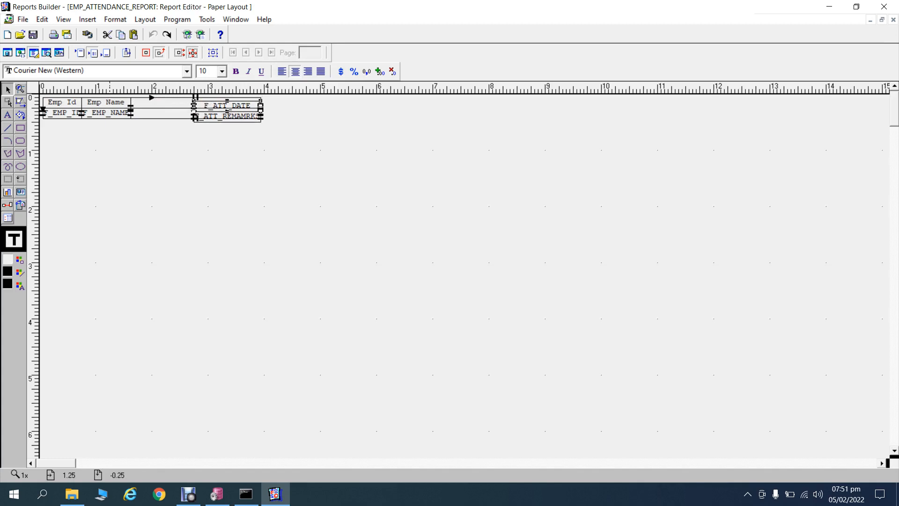
key(Down)
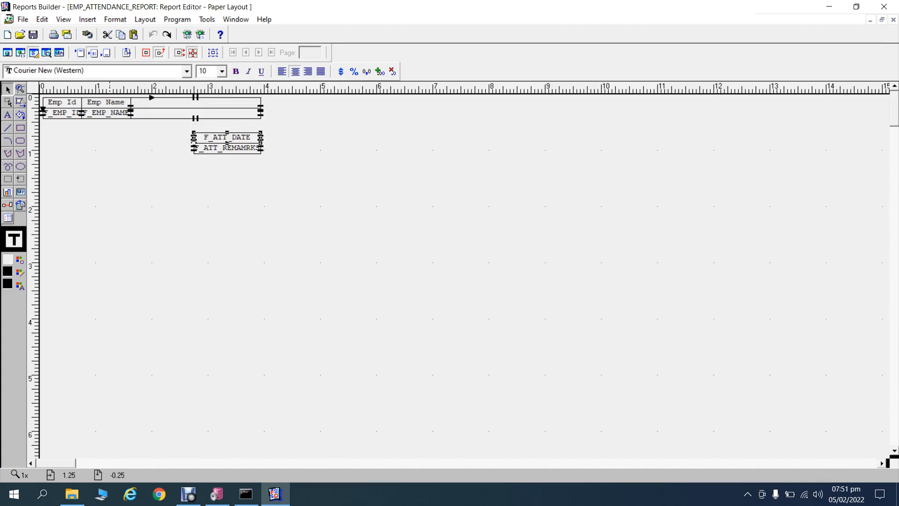
click(113, 157)
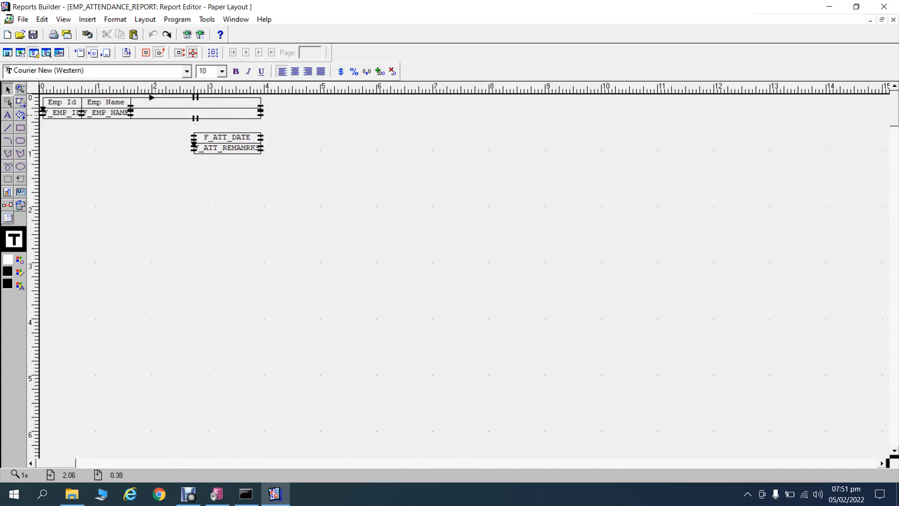
Narrow the attendance date repeating frame and matrix area so their left edge sits at about the 2.5 ruler mark.
click(155, 115)
drag(131, 113, 188, 114)
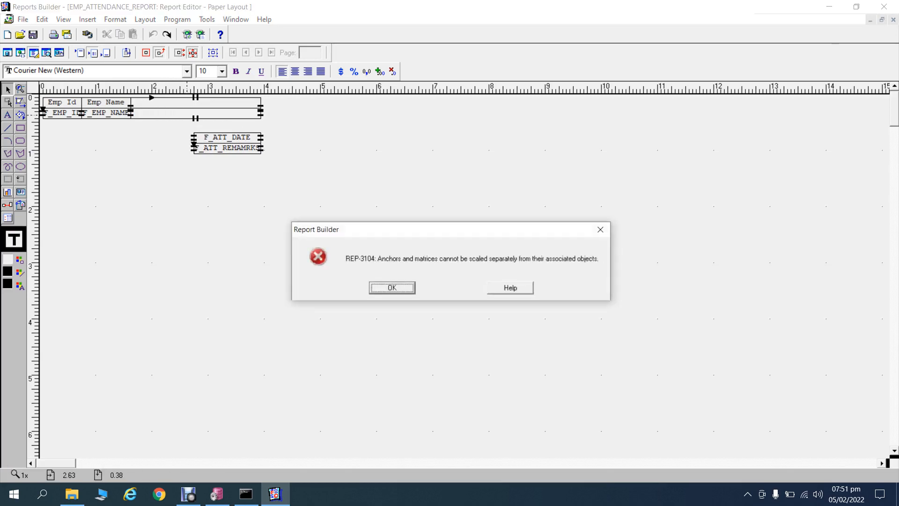
click(397, 288)
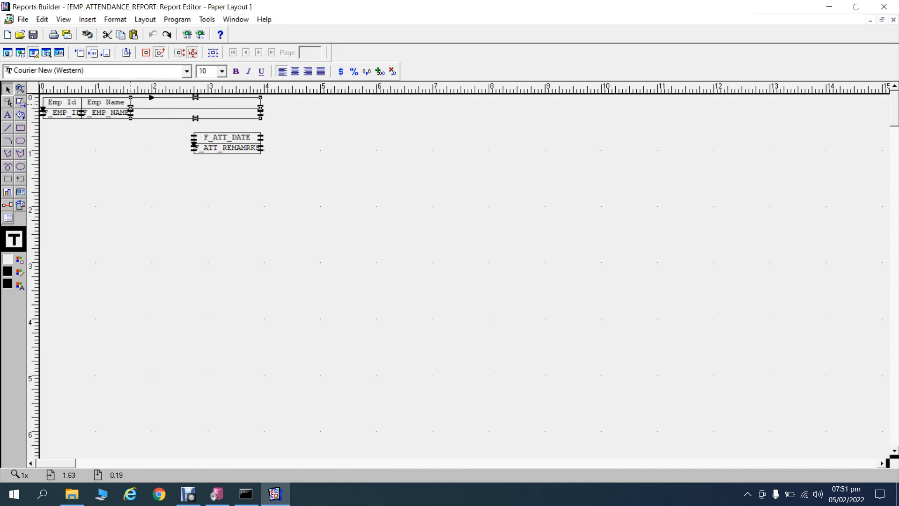
drag(130, 109, 179, 117)
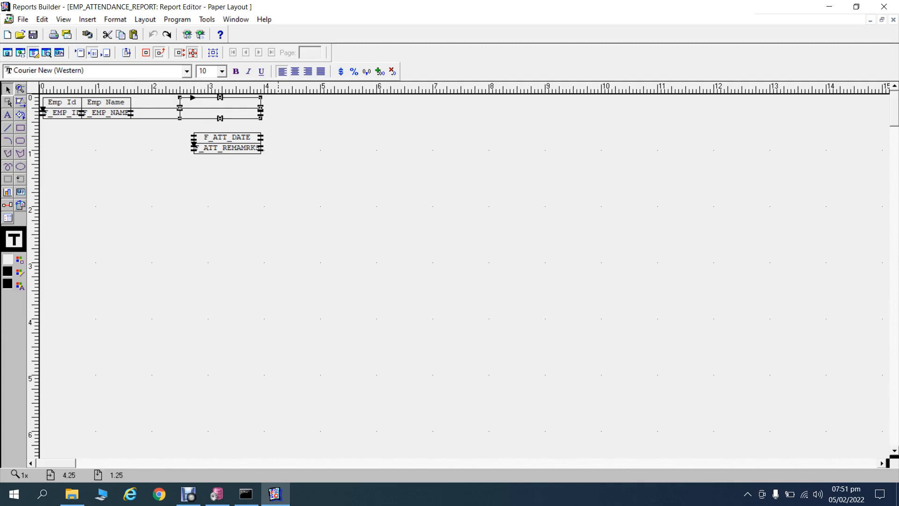
Move the F_ATT_DATE and F_ATT_REMAMRKS fields back up into the heading and data rows of the matrix.
mouse_move(188, 117)
mouse_down()
mouse_move(290, 170)
mouse_move(183, 122)
mouse_up()
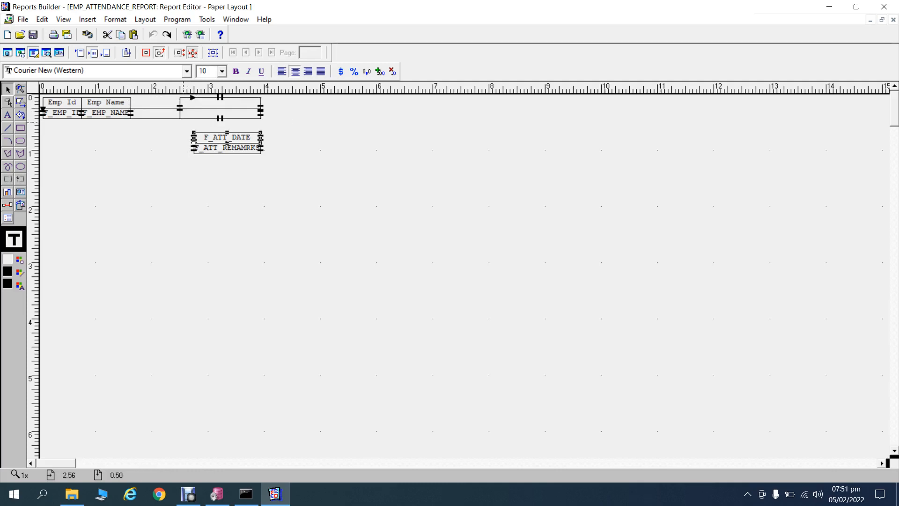
key(Up)
key(Up)
key(Up)
key(Up)
key(Up)
key(Up)
key(Up)
key(Up)
key(Up)
key(Up)
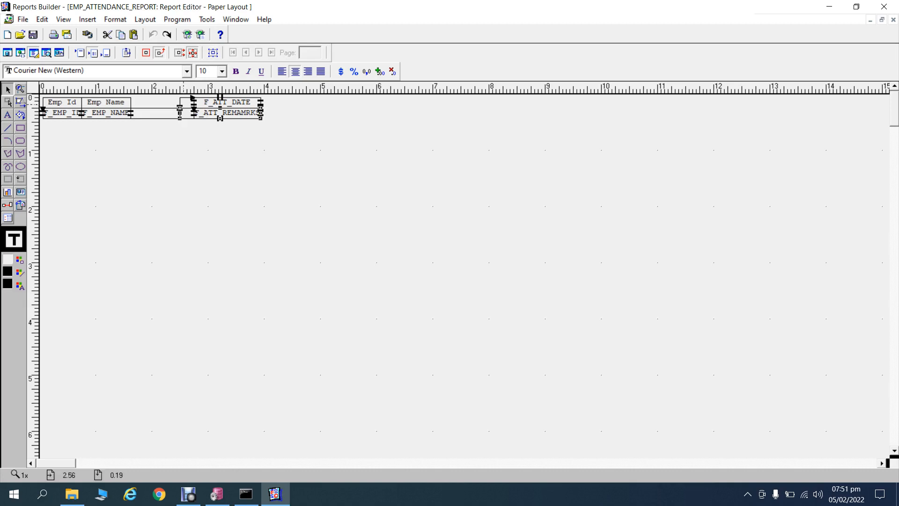
Bring the left edge of the attendance date frame and matrix area to about the 2.7 ruler mark, flush with F_ATT_DATE.
drag(180, 108, 194, 108)
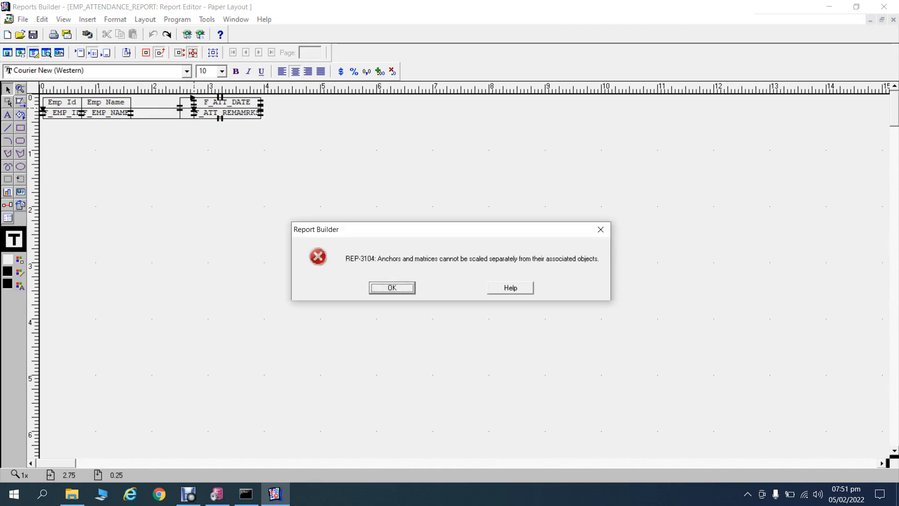
key(Return)
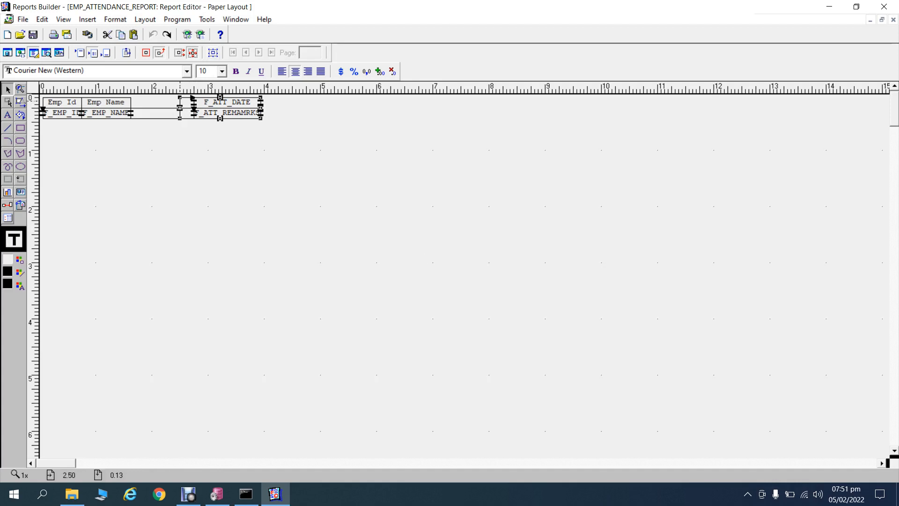
drag(179, 98, 191, 98)
drag(190, 107, 194, 108)
click(197, 143)
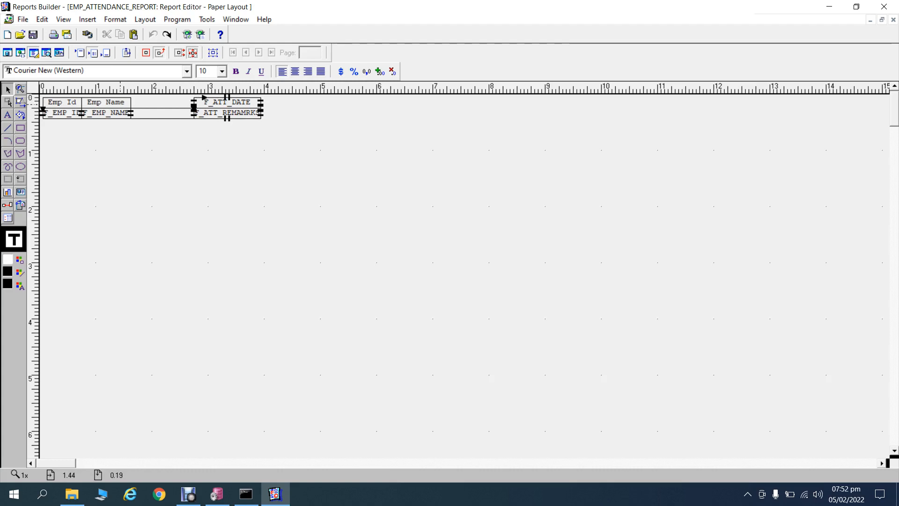
Select the Emp Name heading together with field F_EMP_NAME and move both below the frames.
click(120, 110)
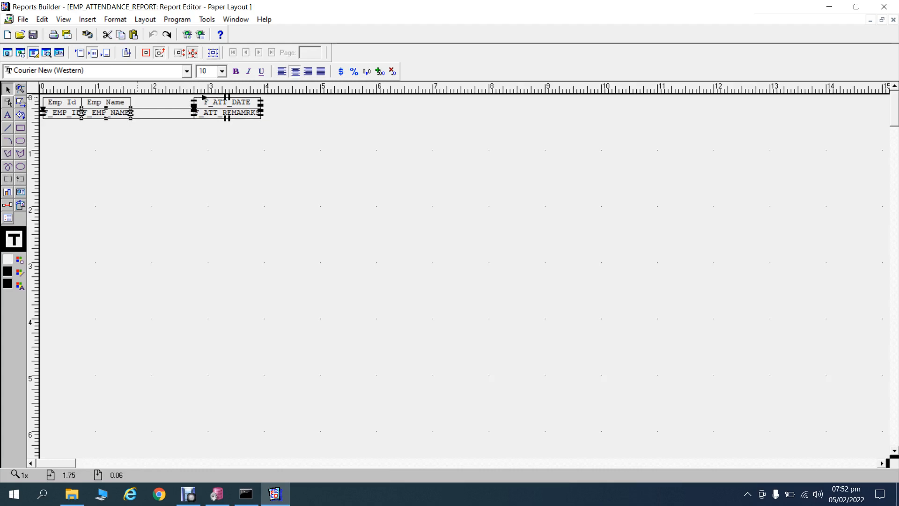
click(145, 108)
drag(155, 93, 73, 135)
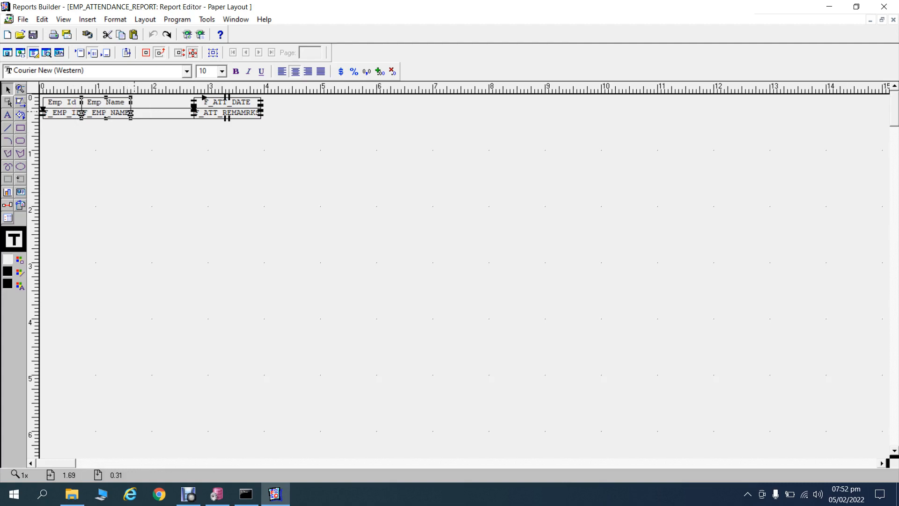
drag(108, 113, 107, 155)
Widen the employee heading frame to about the 2.7 ruler mark and place the Emp Name heading back in it, starting at about 1.0.
click(129, 104)
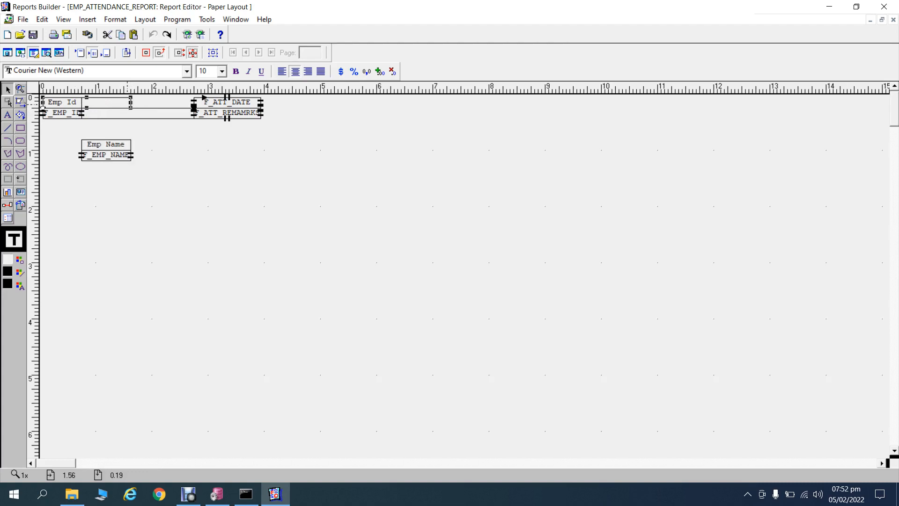
drag(131, 108, 194, 107)
drag(106, 145, 120, 103)
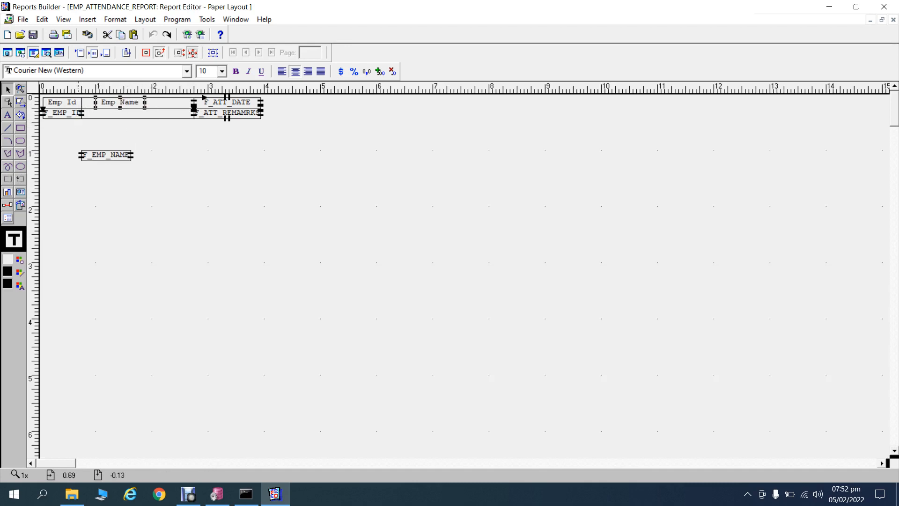
Widen the Emp Id heading and field F_EMP_ID together to about the 1.0 ruler mark.
click(75, 97)
shift+click(71, 115)
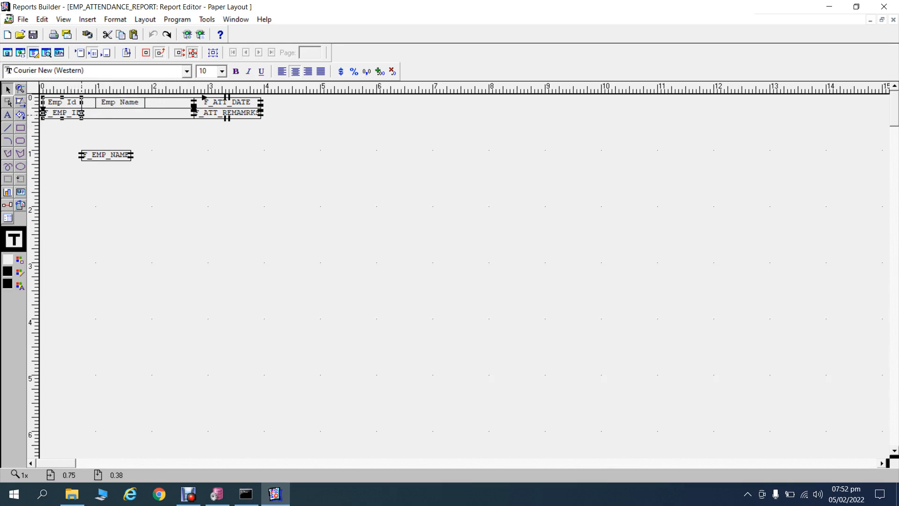
drag(82, 114, 96, 114)
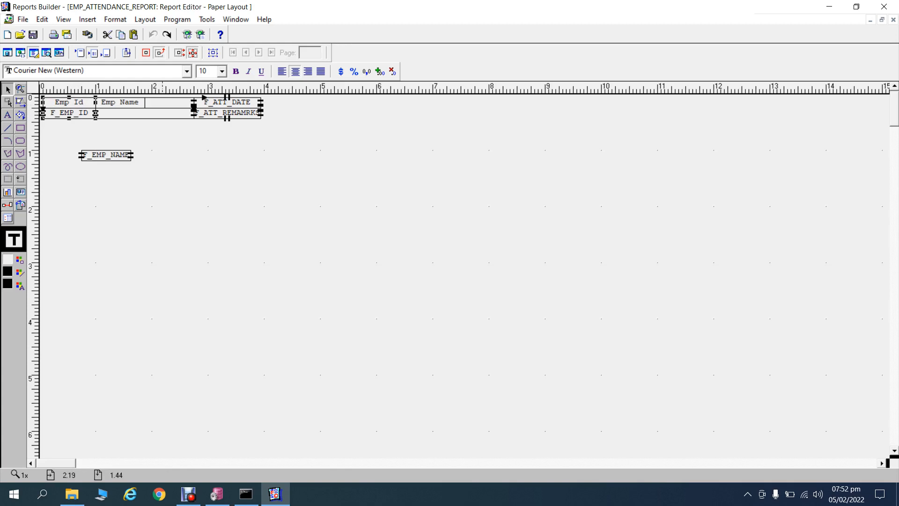
Place F_EMP_NAME back under its heading, widen both to about the 2.7 ruler mark, and preview the report in Paper Design.
drag(163, 175, 194, 113)
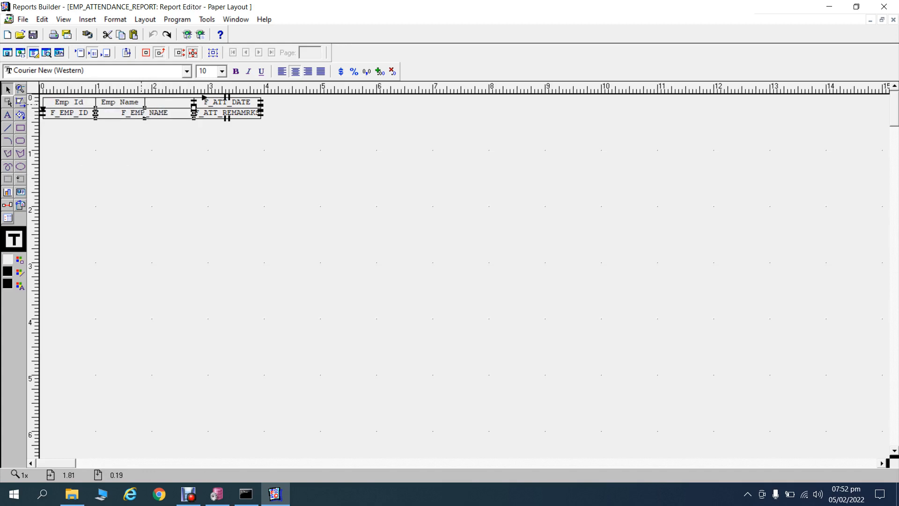
click(141, 105)
drag(144, 101, 194, 102)
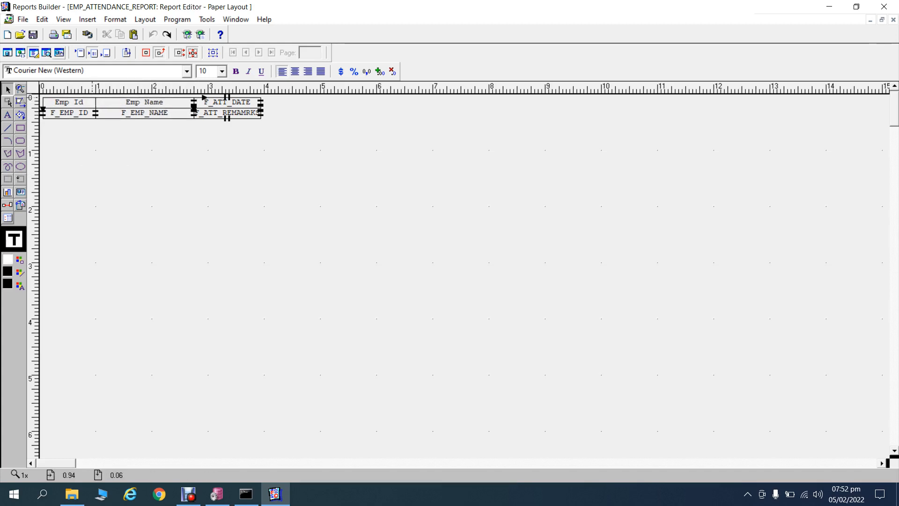
click(47, 52)
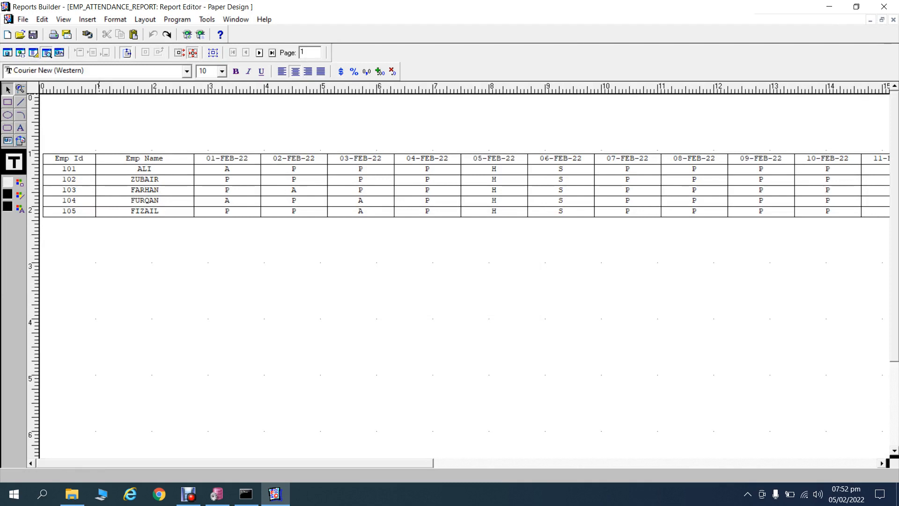
Check the preview's second page, return to the first, and set the format mask of date heading field F_ATT_DATE to DD/MM/RRRR.
click(259, 53)
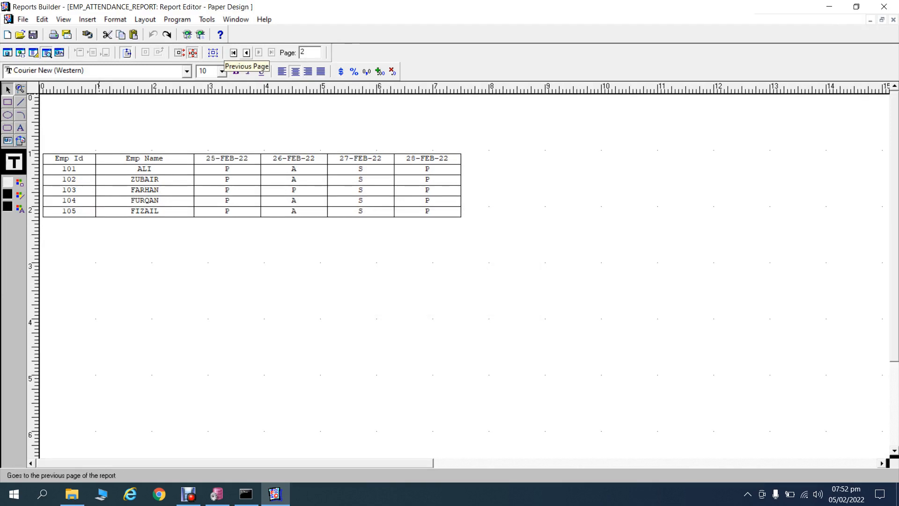
click(247, 53)
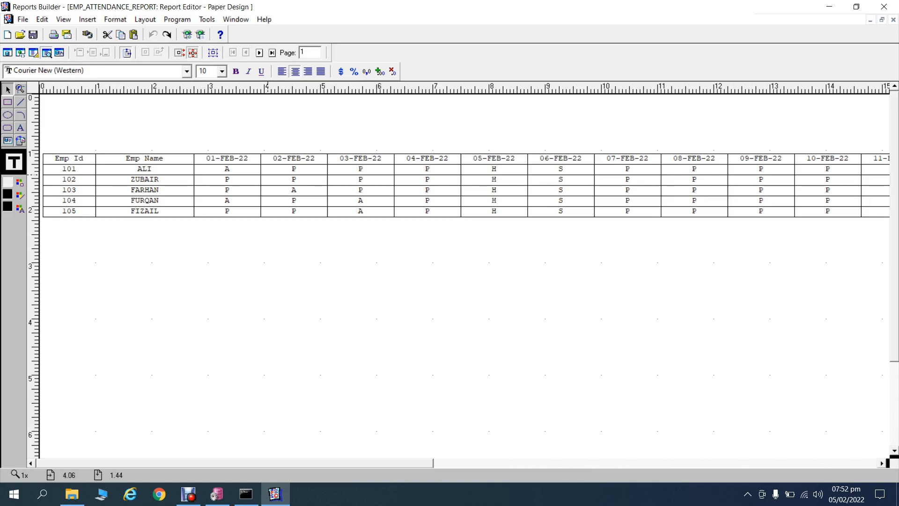
right_click(235, 159)
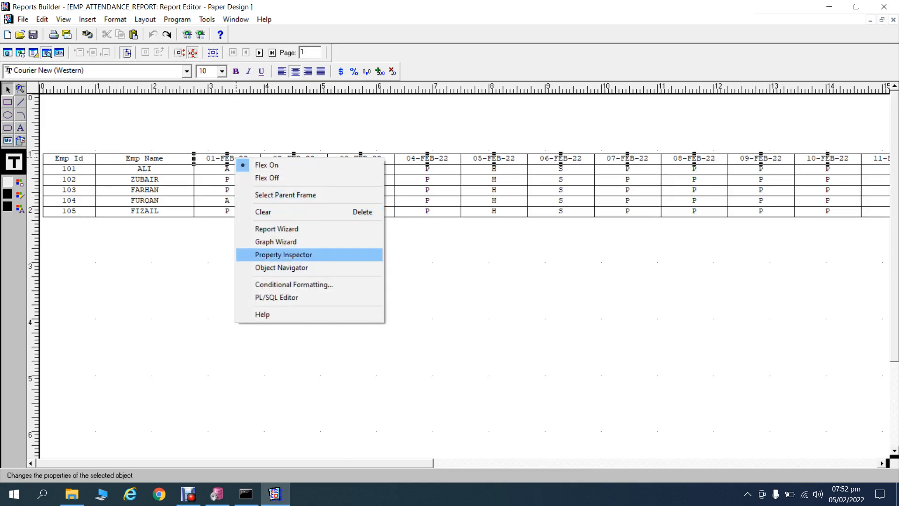
click(283, 254)
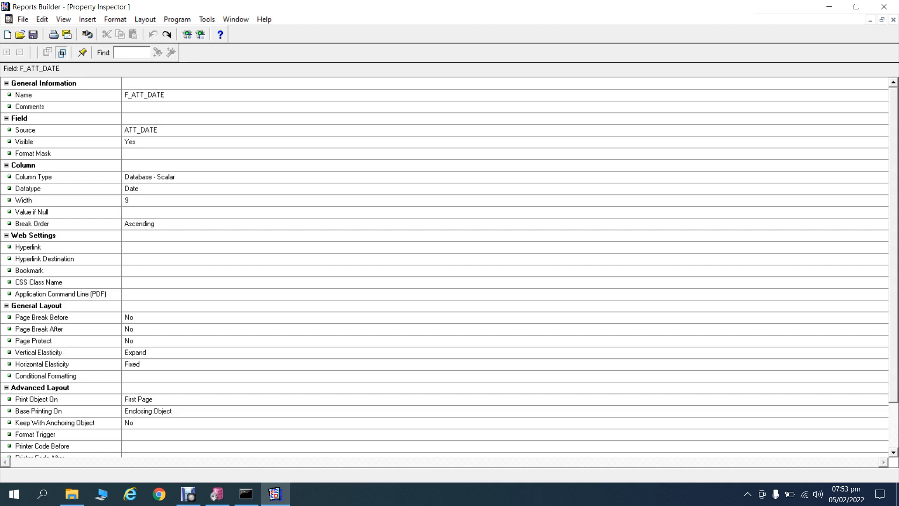
click(154, 154)
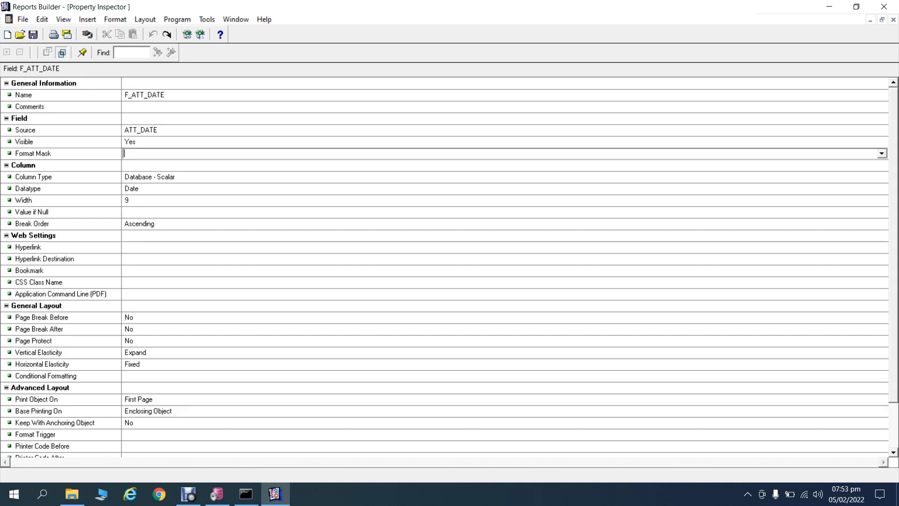
text(DD/MM/RR)
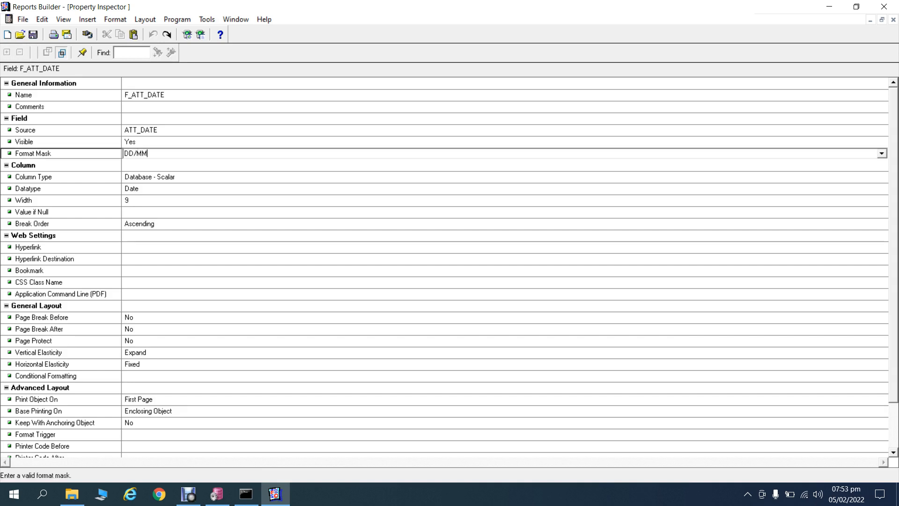
key(Return)
key(End)
text(RR)
key(Return)
click(154, 130)
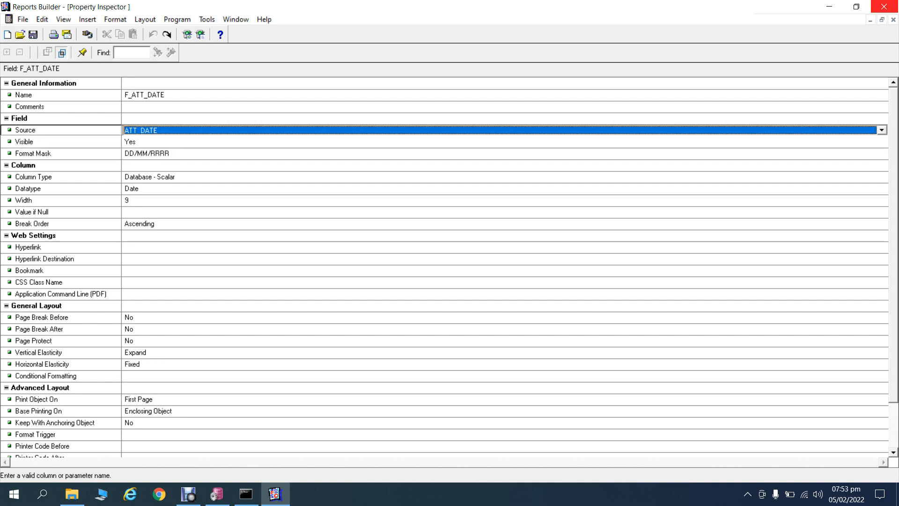
click(893, 19)
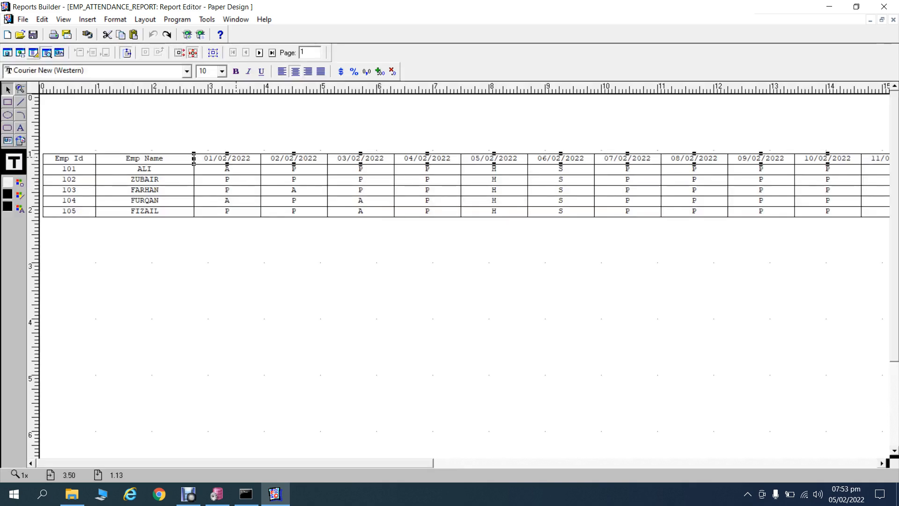
In the Paper Layout, narrow fields F_ATT_DATE and F_ATT_REMAMRKS together to about the 3.7 ruler mark.
click(34, 53)
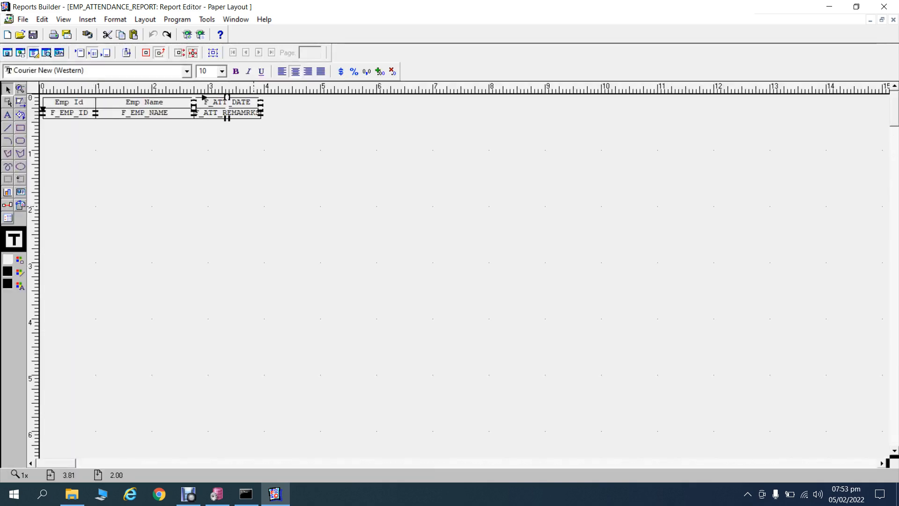
click(232, 108)
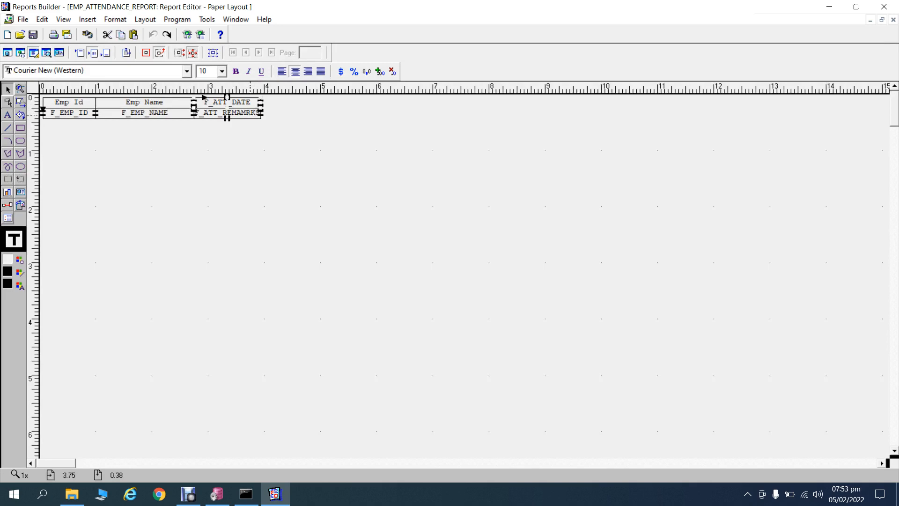
shift+click(250, 111)
drag(261, 112, 247, 113)
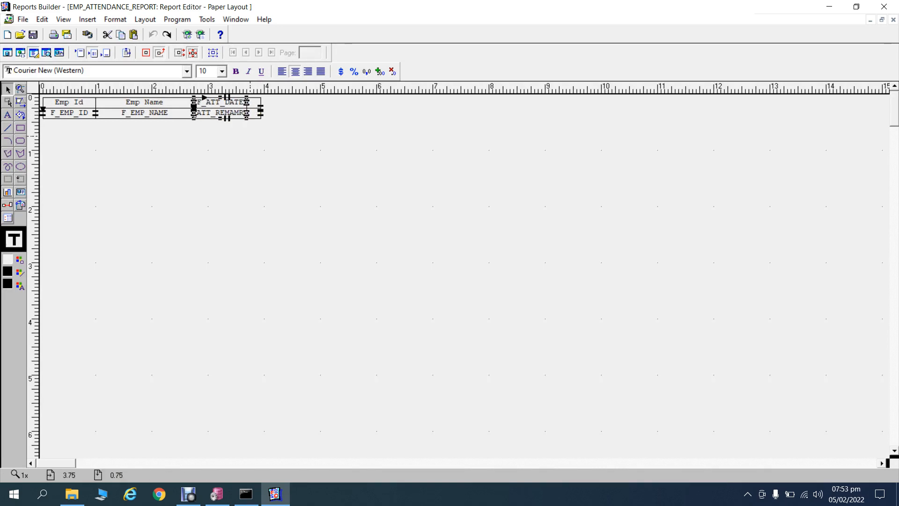
Narrow the frames around the date and attendance fields to about the 3.7 ruler mark and preview the report in Paper Design.
click(250, 136)
click(254, 101)
drag(261, 112, 246, 112)
click(253, 111)
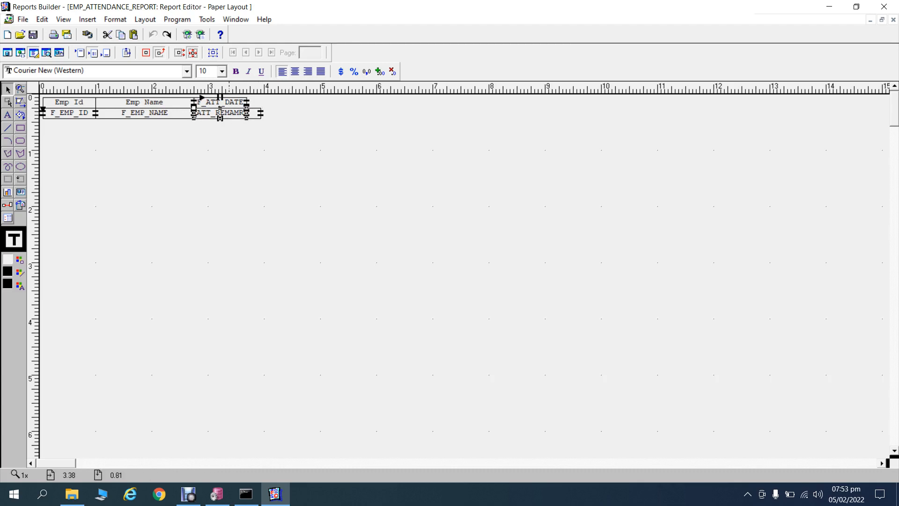
click(261, 113)
drag(261, 113, 247, 113)
click(46, 53)
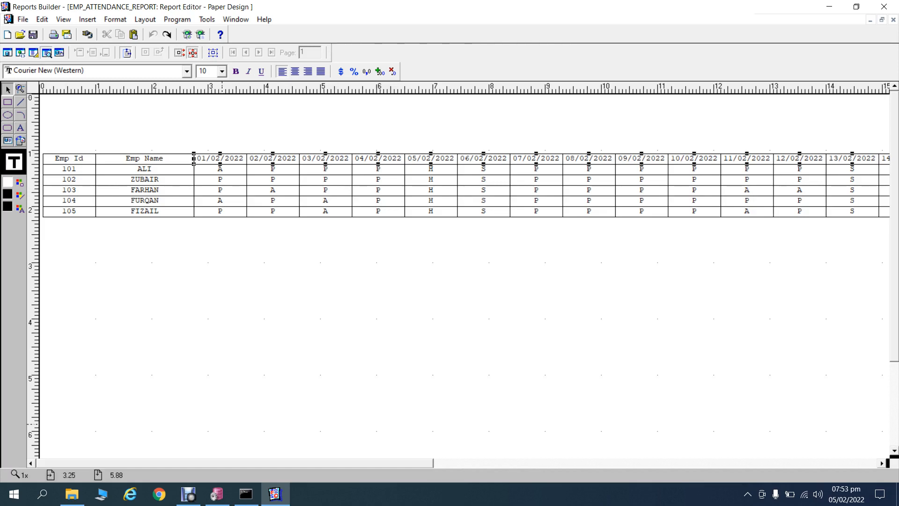
mouse_move(218, 463)
mouse_down()
mouse_move(662, 463)
mouse_move(219, 463)
mouse_up()
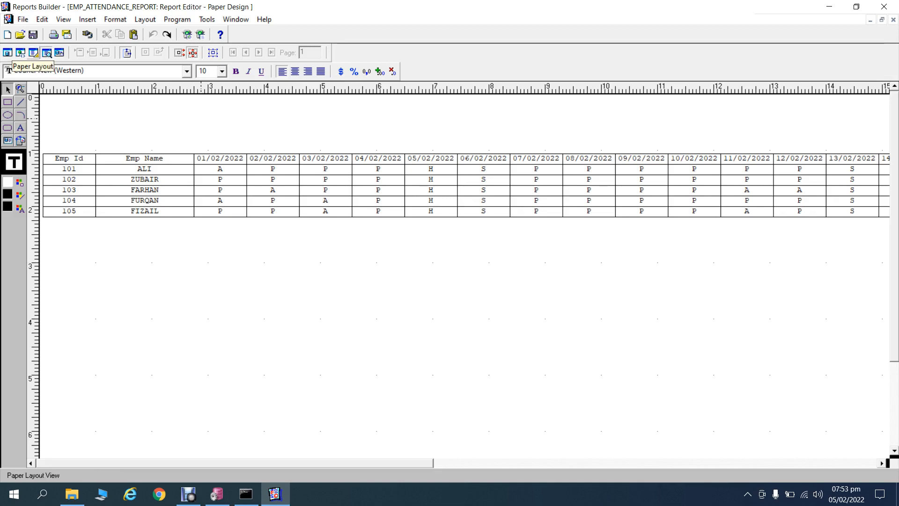
Return to the Paper Layout and move F_ATT_DATE and F_ATT_REMAMRKS out of their frames to start at about the 4.3 ruler mark.
click(33, 52)
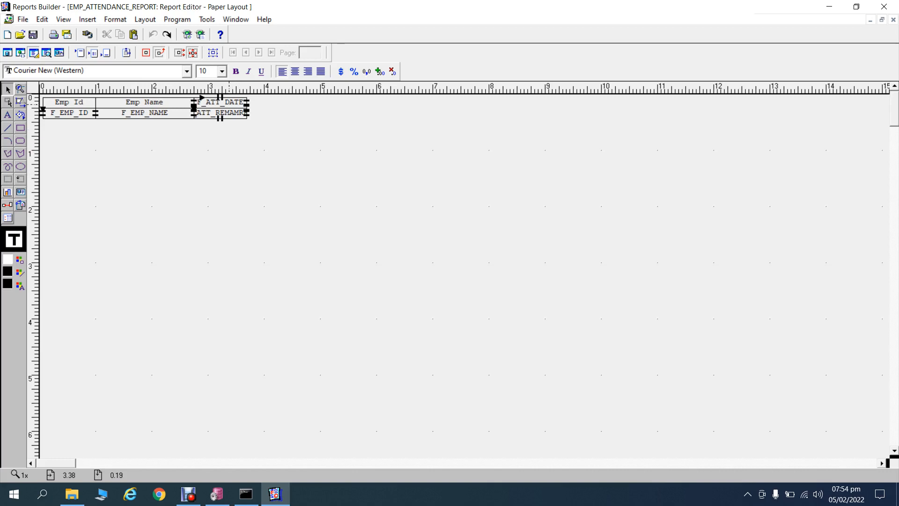
click(229, 104)
drag(229, 104, 315, 103)
drag(229, 114, 303, 118)
key(Right)
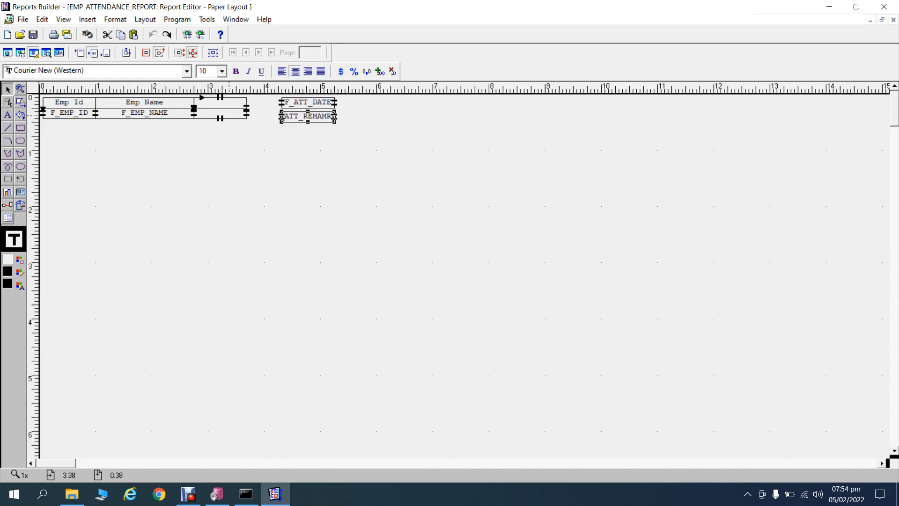
Move the empty inner frame of the attendance cell straight down to about the 1.5 mark on the vertical ruler.
click(229, 115)
key(Down)
key(Down)
key(Down)
key(Down)
key(Down)
key(Down)
key(Down)
key(Down)
key(Down)
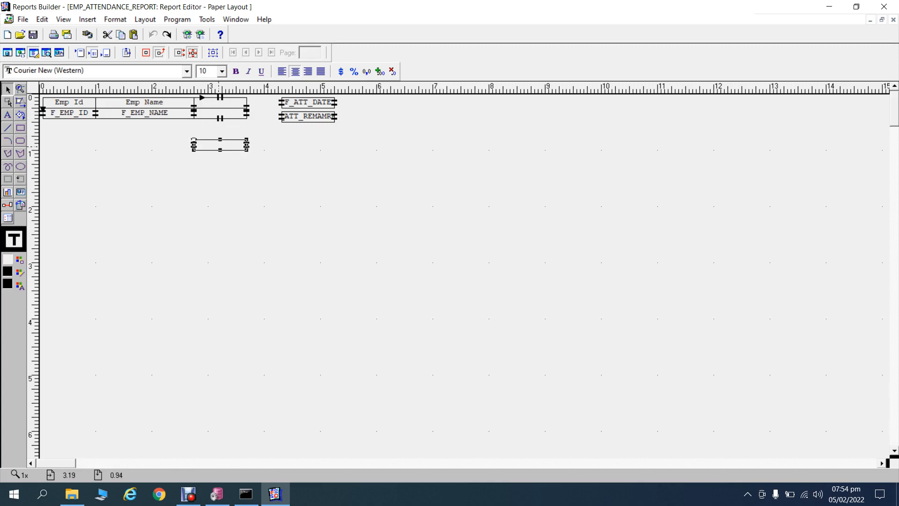
key(Down)
key(Down)
key(Down)
key(Down)
key(Down)
key(Down)
key(Down)
key(Down)
key(Down)
key(Down)
key(Down)
key(Down)
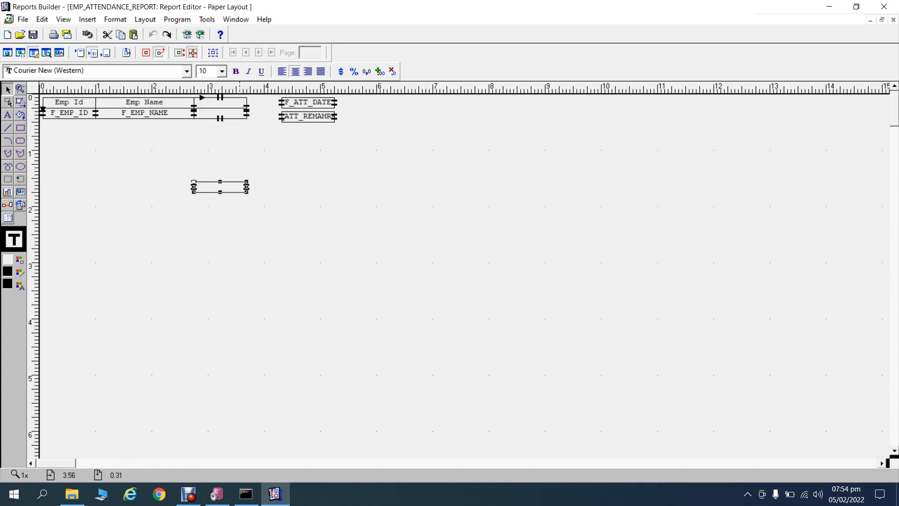
Nudge the date repeating frame down and sideways, return it to its place, and select the matrix object at its intersection.
click(232, 102)
key(Down)
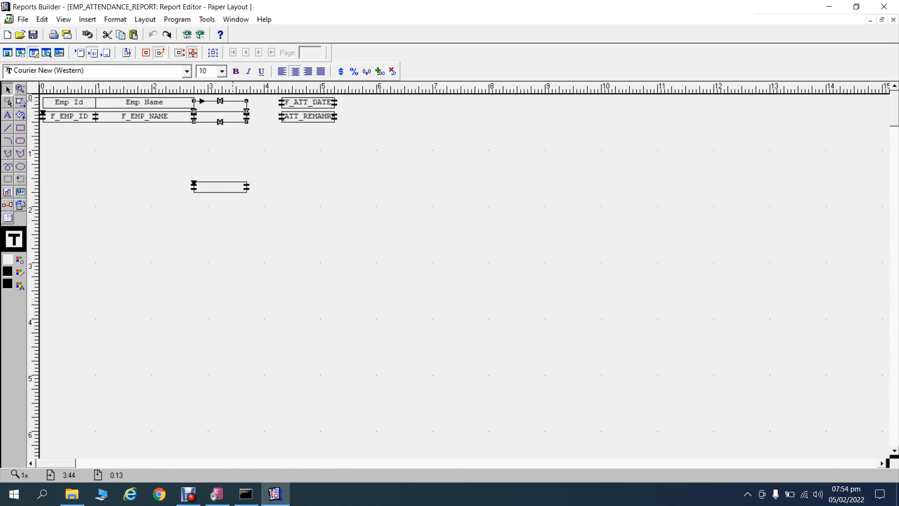
key(Up)
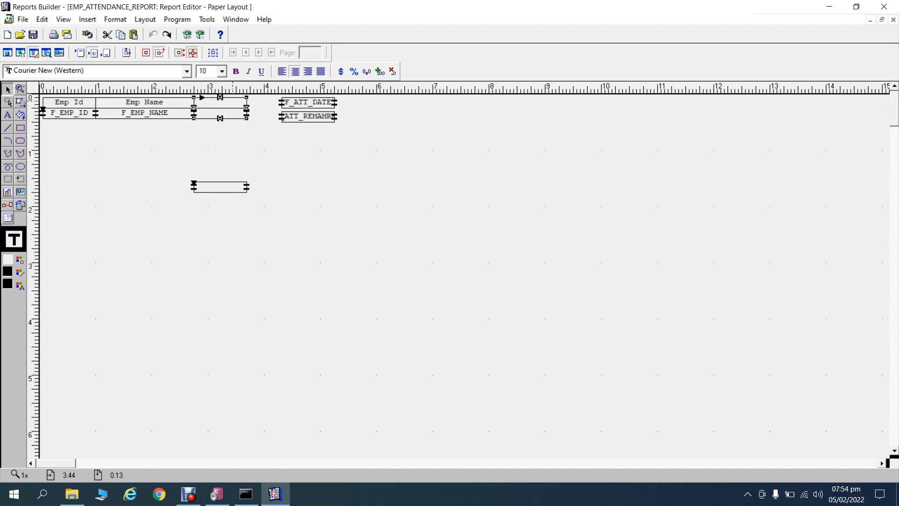
key(Right)
key(Right)
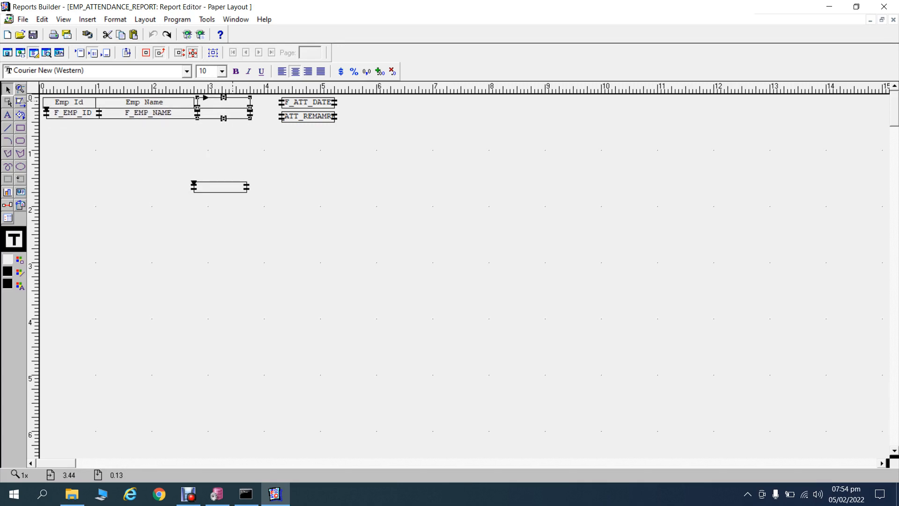
key(Left)
key(Left)
click(222, 153)
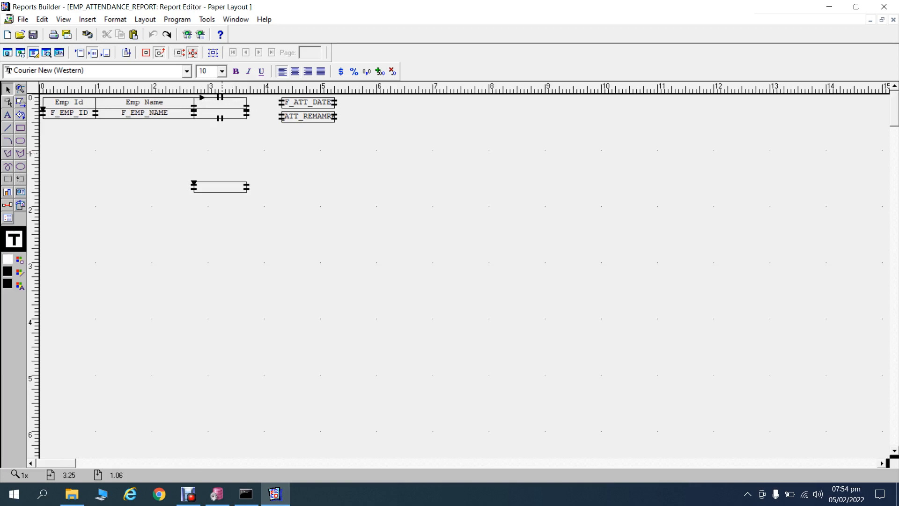
click(229, 101)
click(203, 143)
click(210, 111)
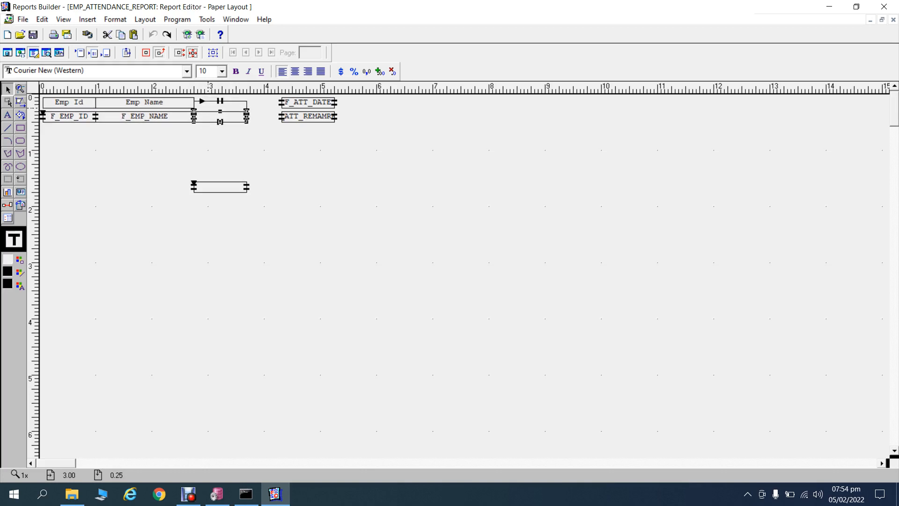
Examine the properties of matrix object X_G_Cross and of the date repeating frame R_G_ATT_DATE.
right_click(209, 111)
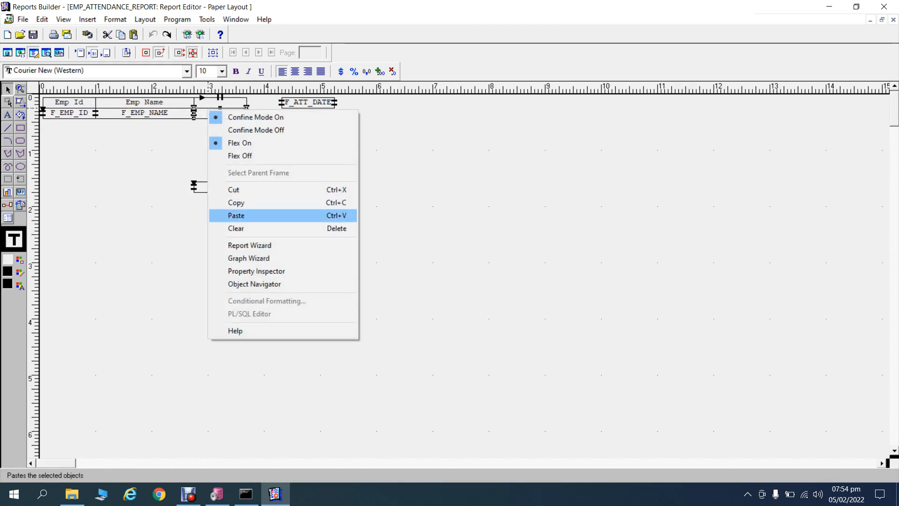
click(256, 271)
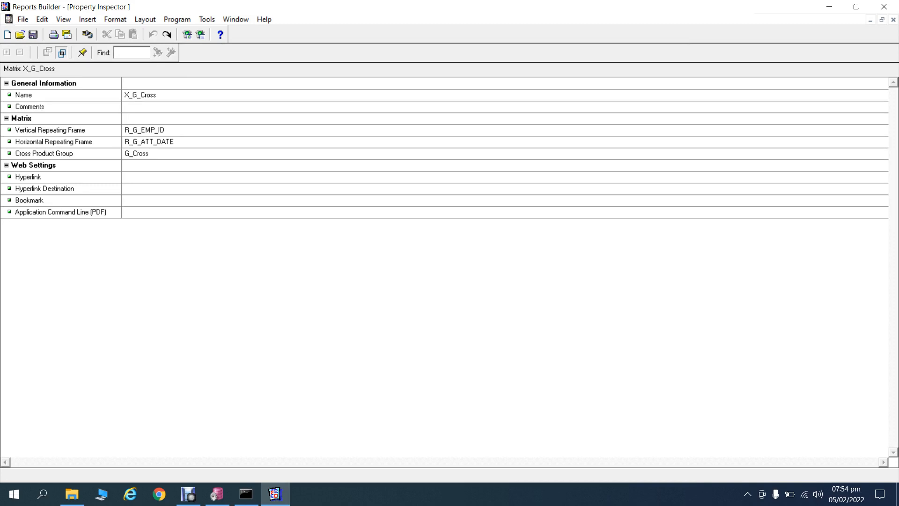
key(ctrl+F4)
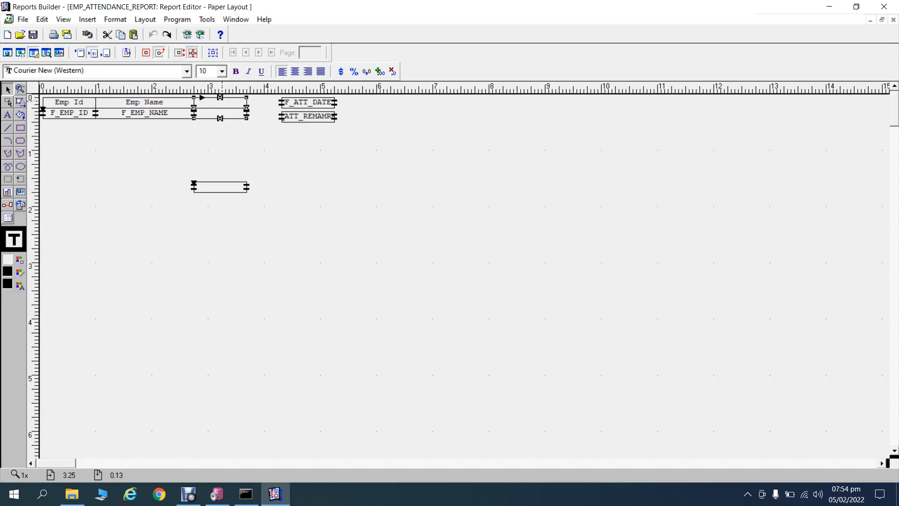
right_click(220, 102)
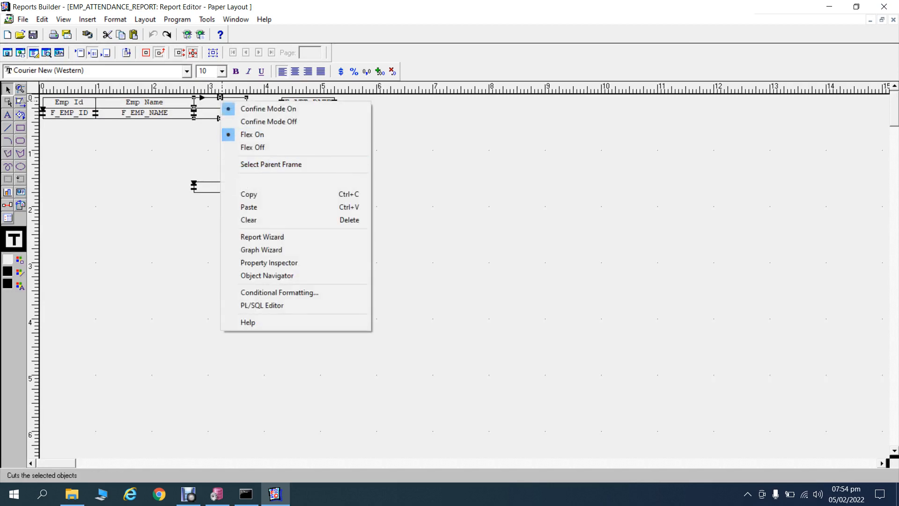
click(269, 263)
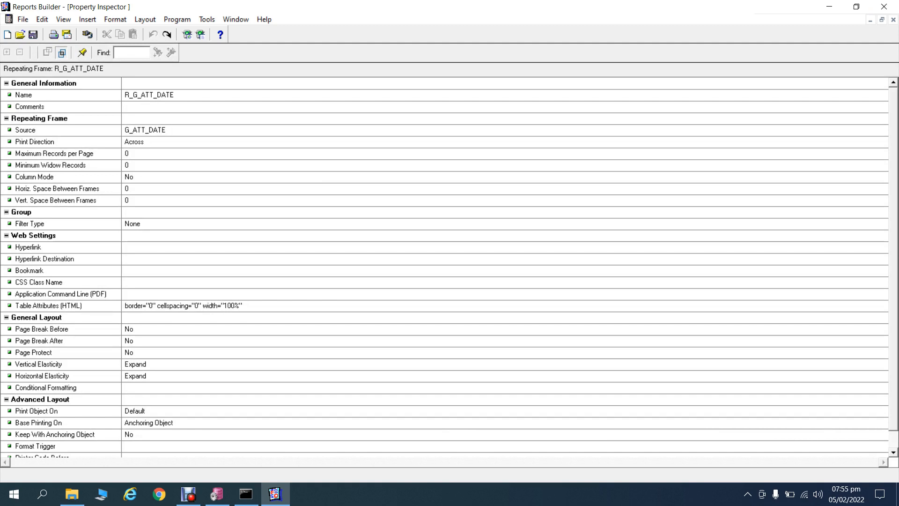
click(894, 20)
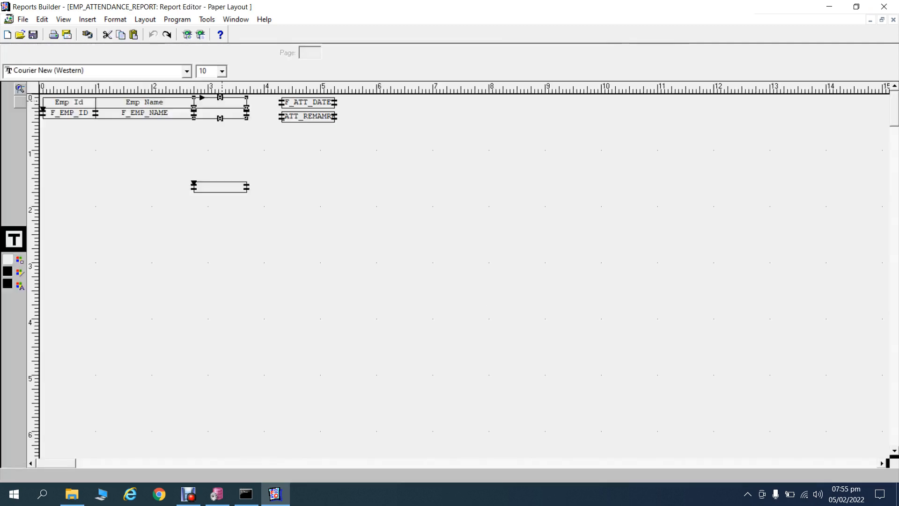
Select the matrix object again, examine its cross-product groups in the Data Model, and return to the Paper Layout.
click(242, 174)
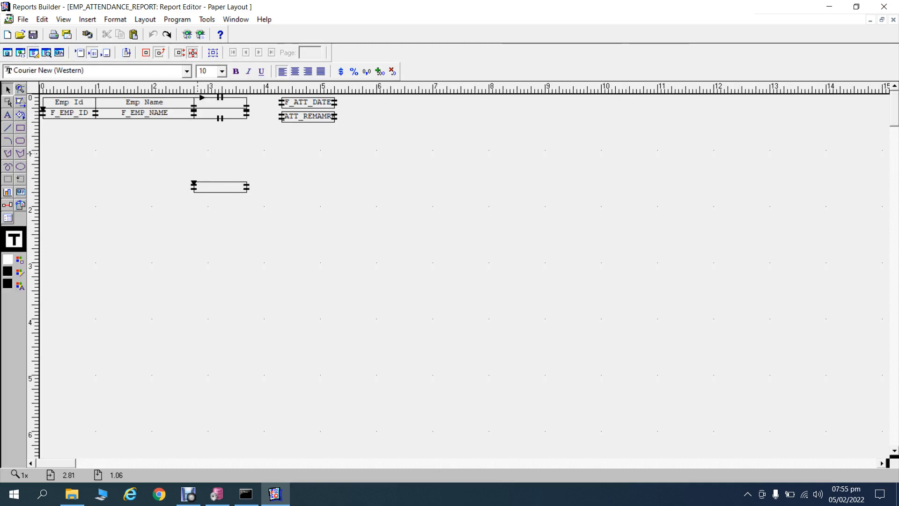
click(214, 114)
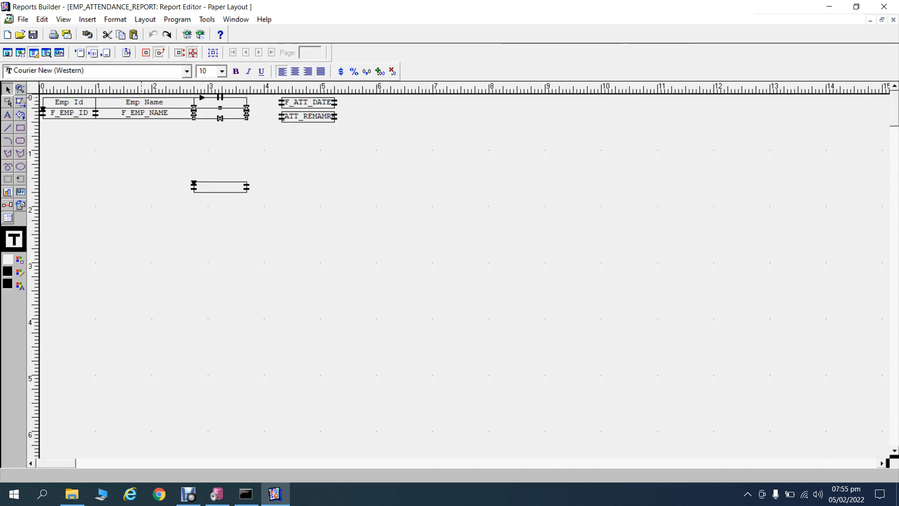
click(8, 52)
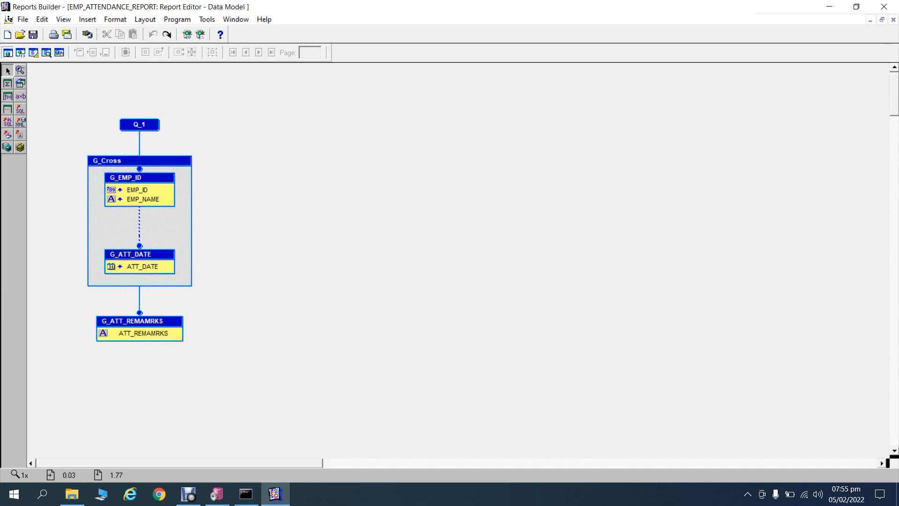
click(34, 52)
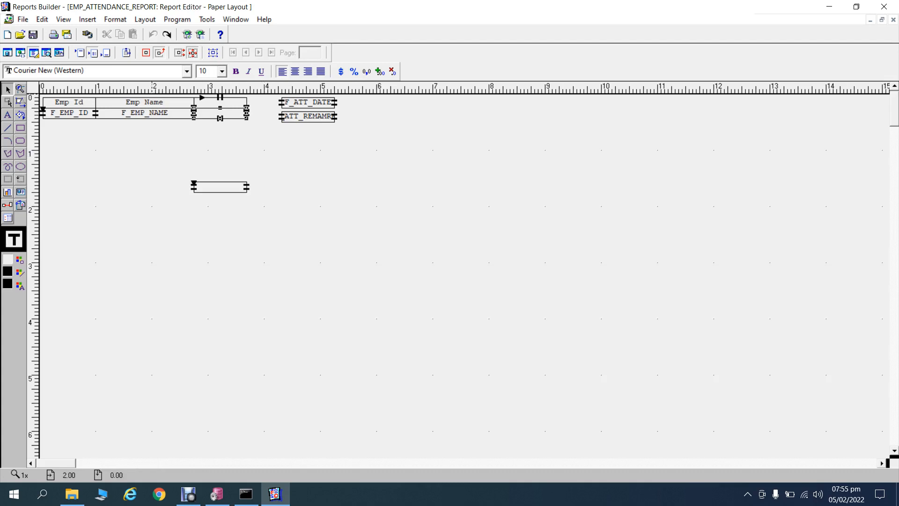
Close the EMP_ATTENDANCE_REPORT report without saving the changes.
key(ctrl+w)
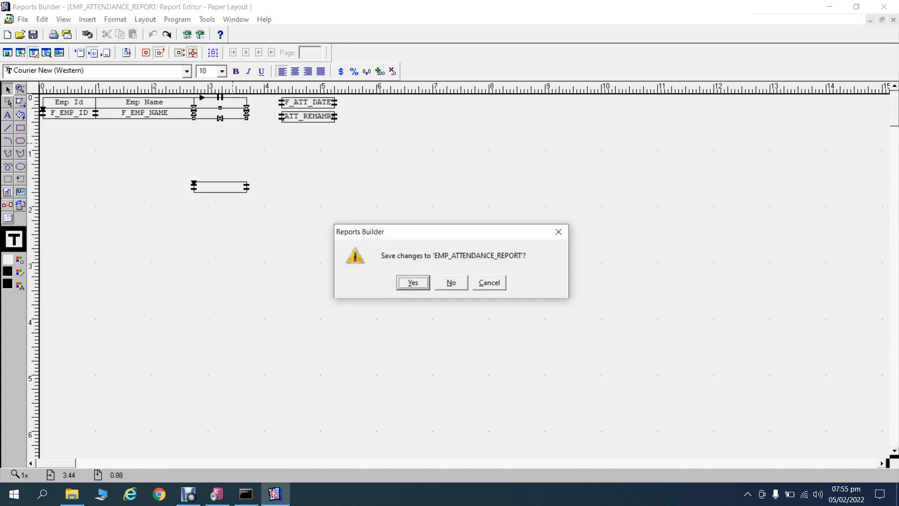
key(n)
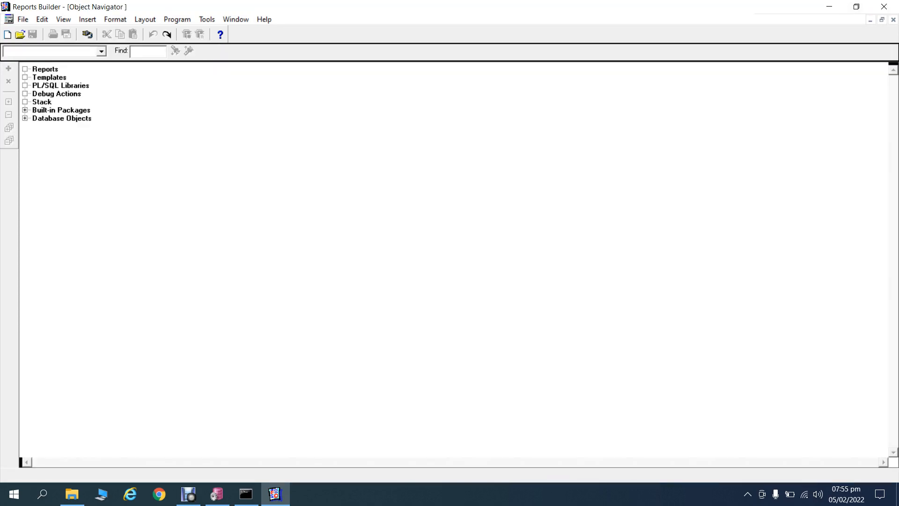
Switch to File Explorer, permanently delete the Oracle_Report_Lec_03 folder from Oracle_Reports, and return to Reports Builder.
click(73, 494)
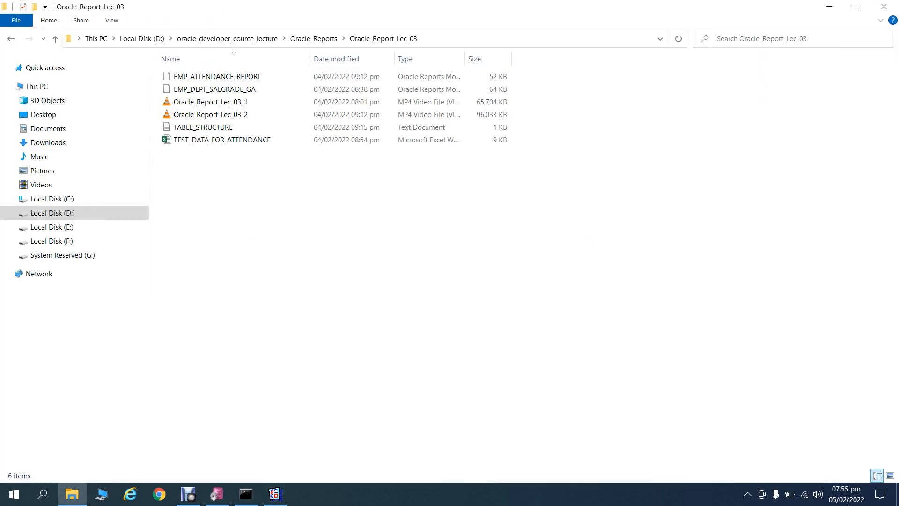
key(BackSpace)
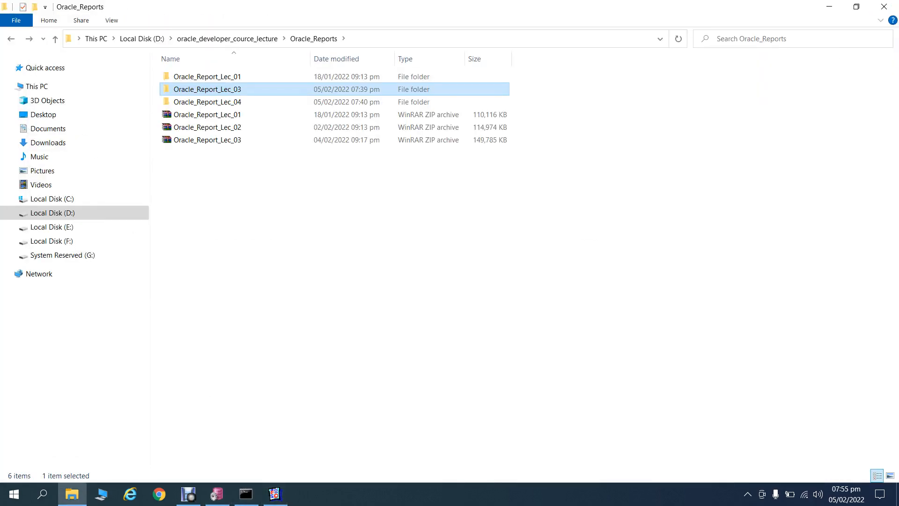
key(shift+Delete)
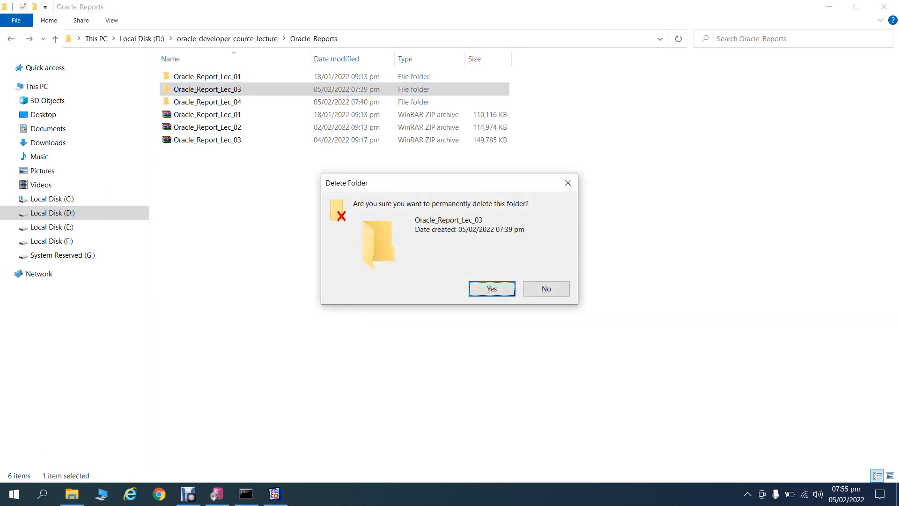
key(Return)
click(829, 6)
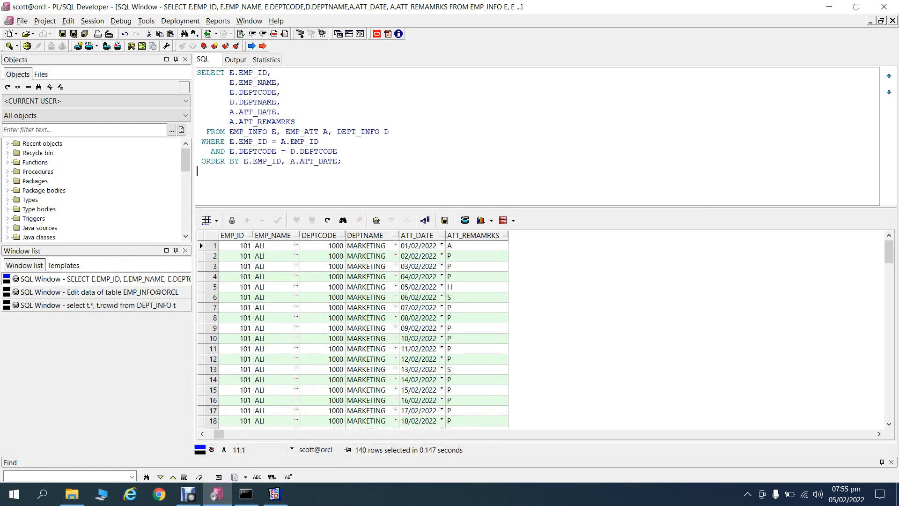
click(892, 20)
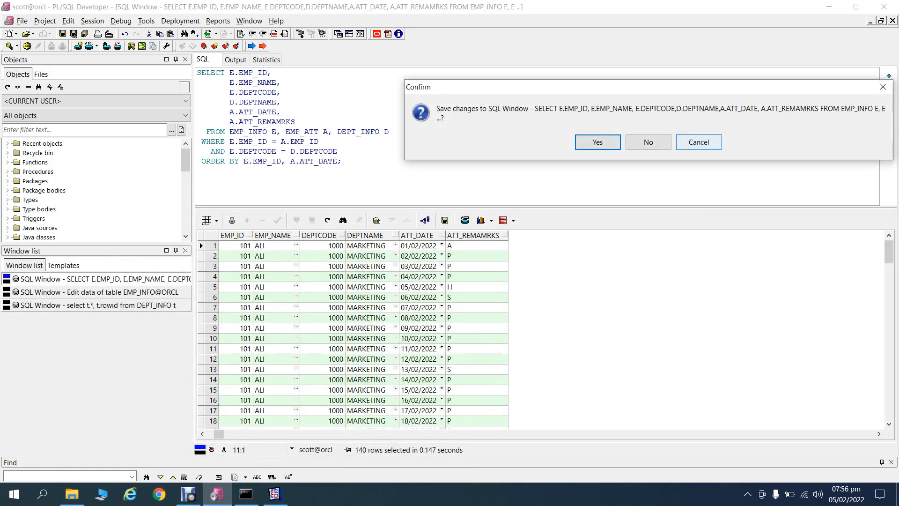
click(699, 141)
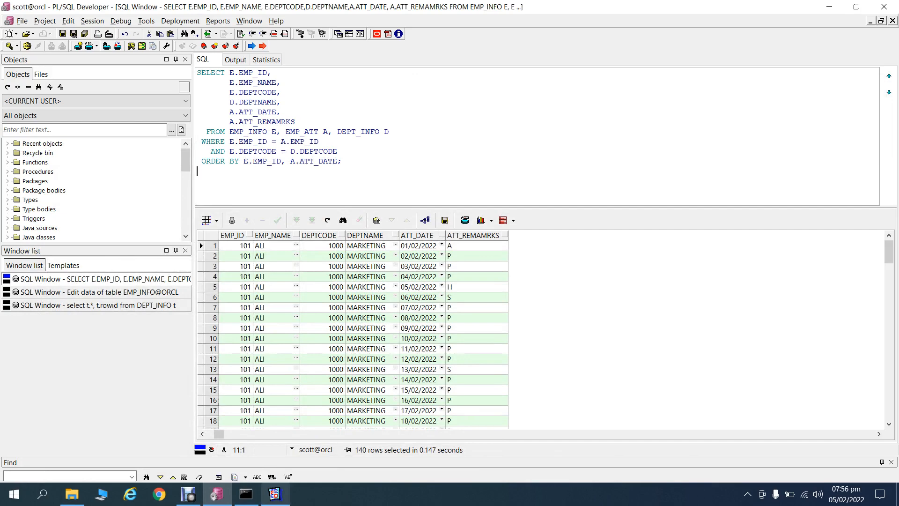
click(276, 494)
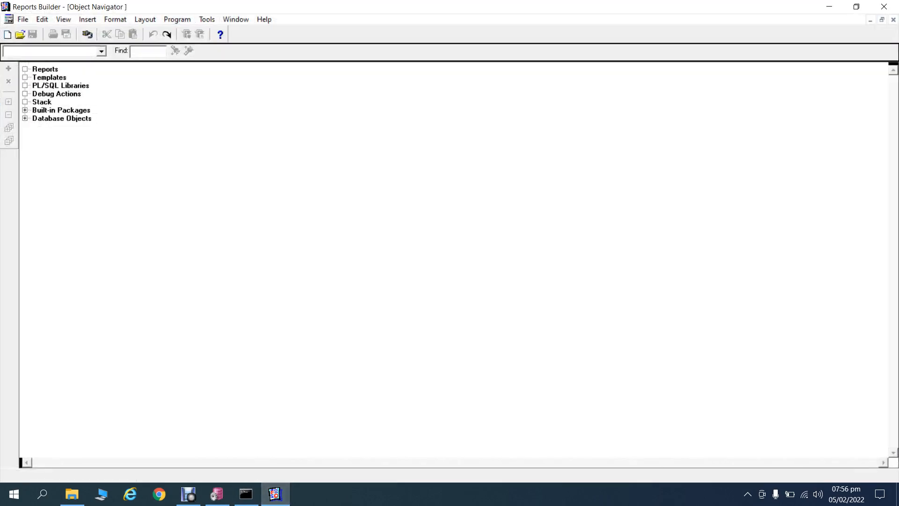
click(45, 69)
click(8, 69)
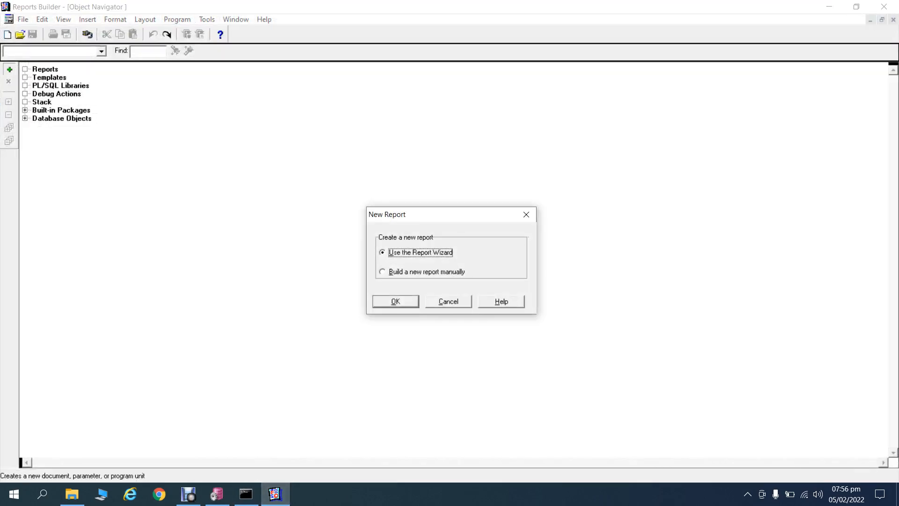
key(Return)
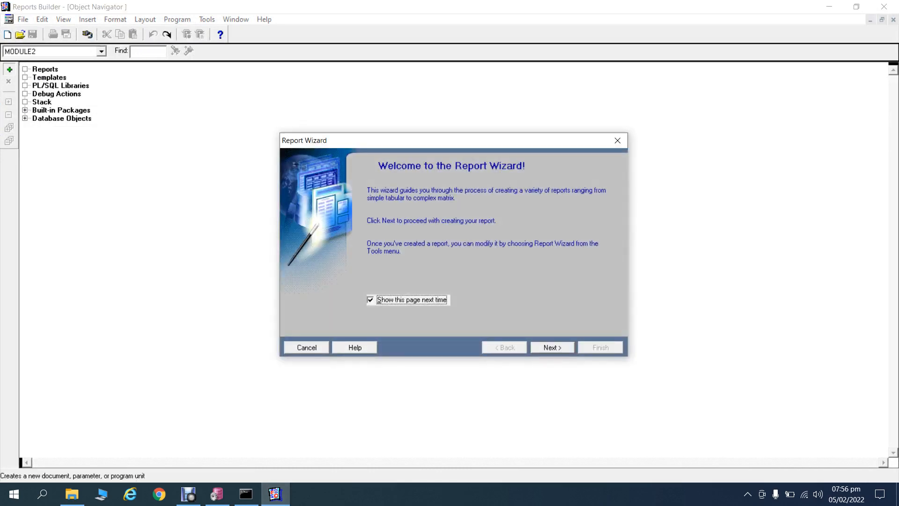
key(Return)
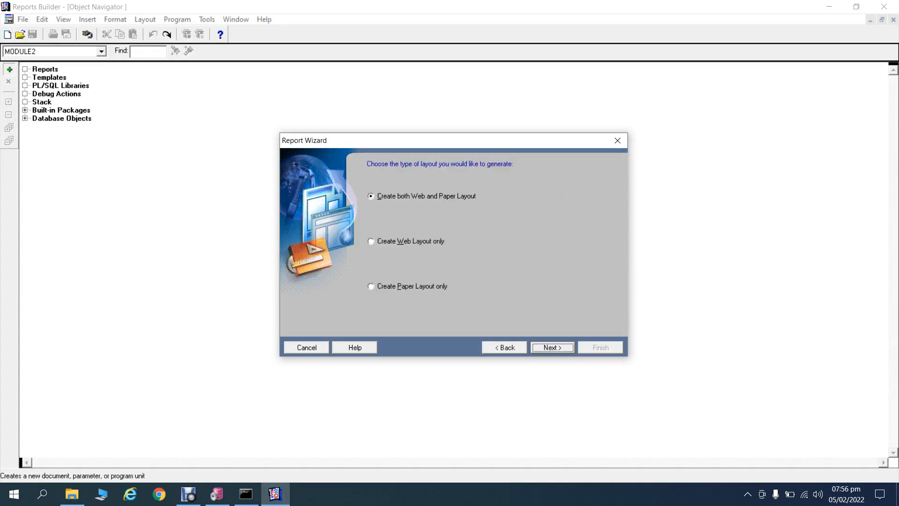
key(Return)
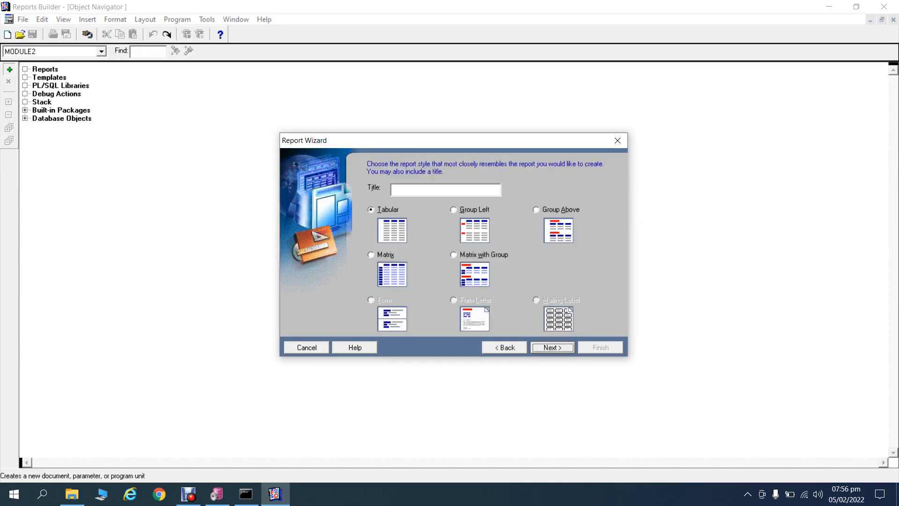
key(Return)
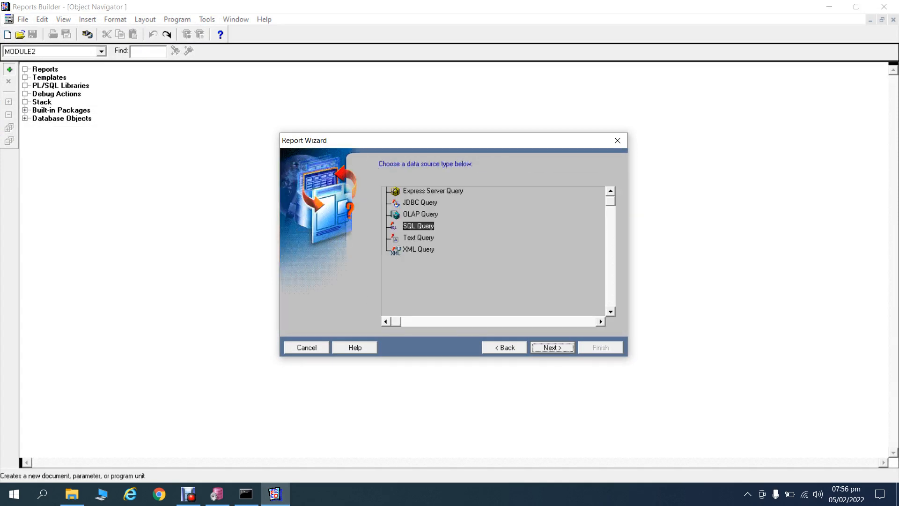
key(Return)
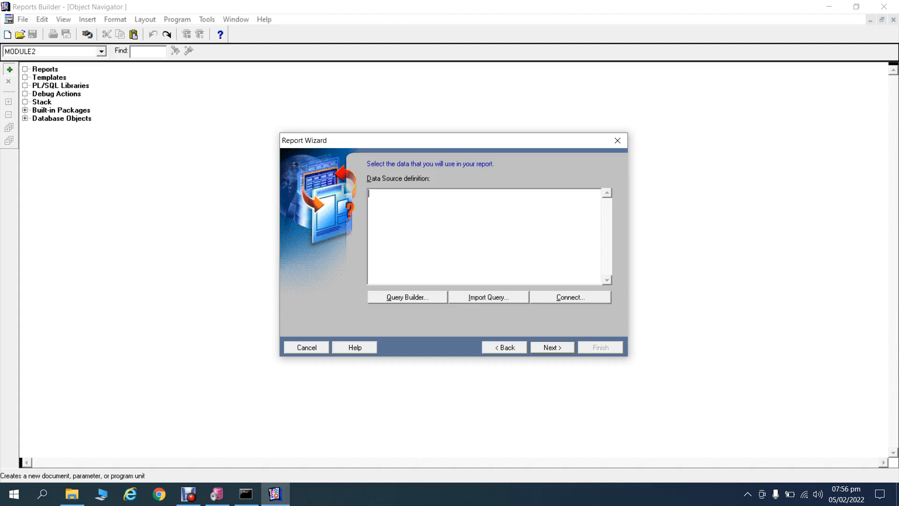
click(617, 140)
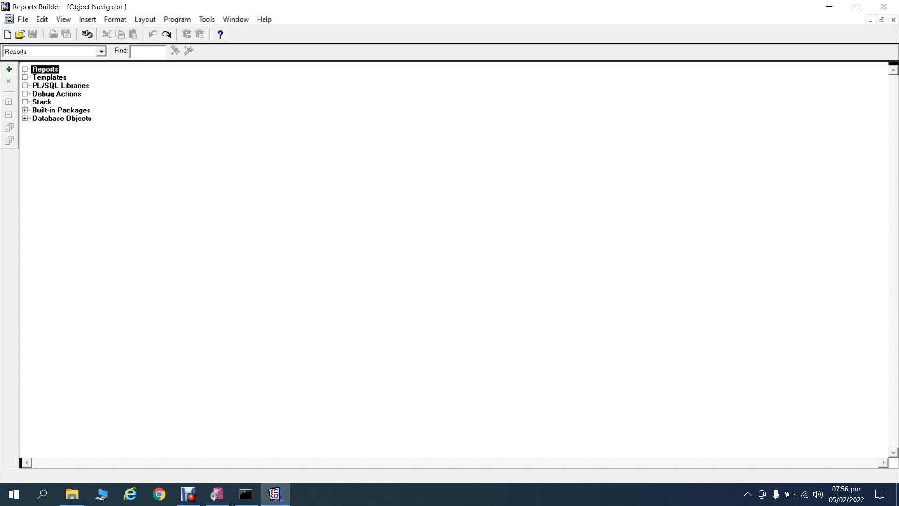
Create a new report with the option to build it manually.
click(9, 70)
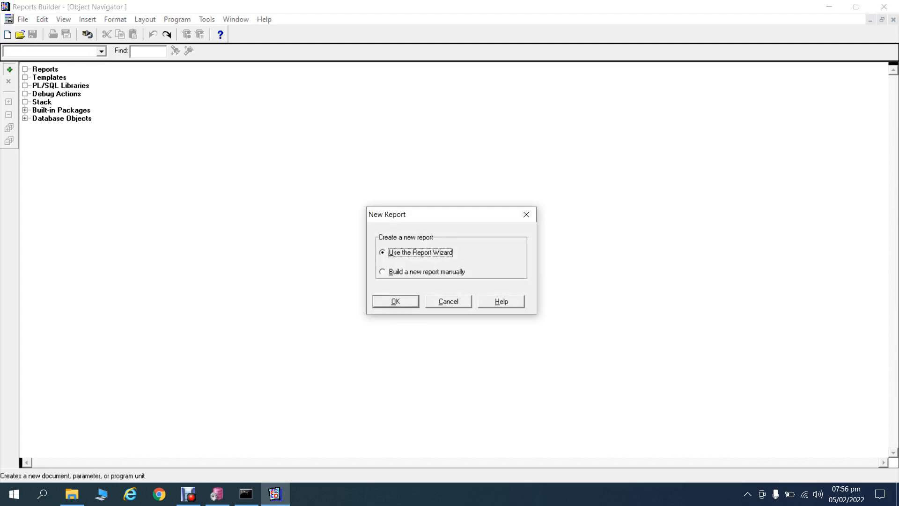
click(427, 272)
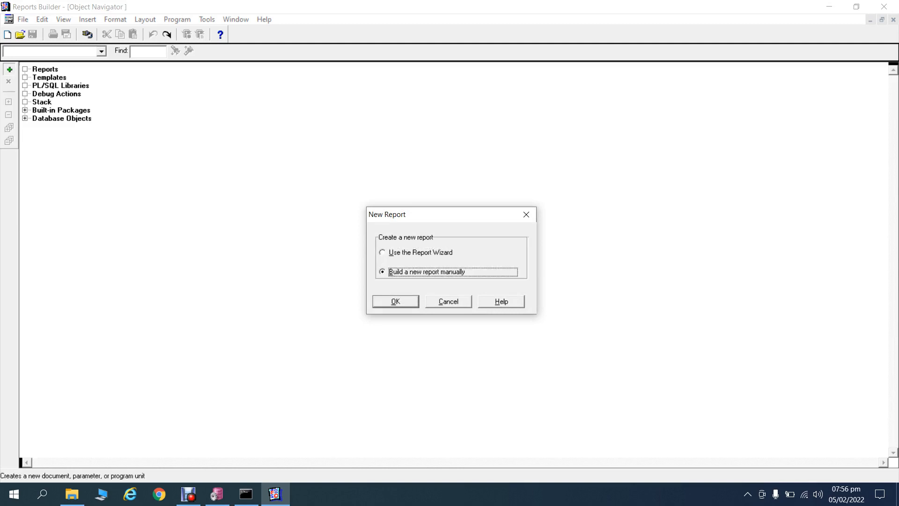
key(Return)
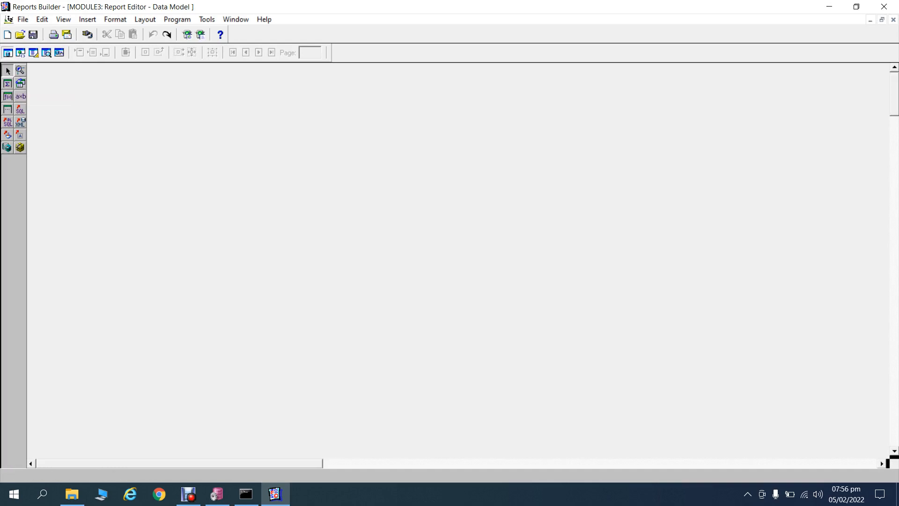
Switch to PL/SQL Developer and start a SELECT in a new SQL window from EMP E and DEPT D, joined on DEPTNO.
click(217, 494)
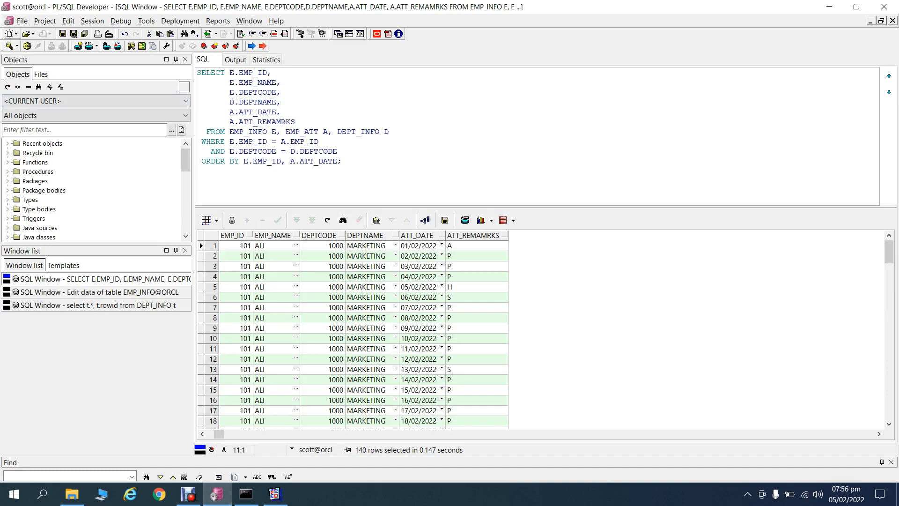
click(10, 33)
click(41, 71)
text(SELECT)
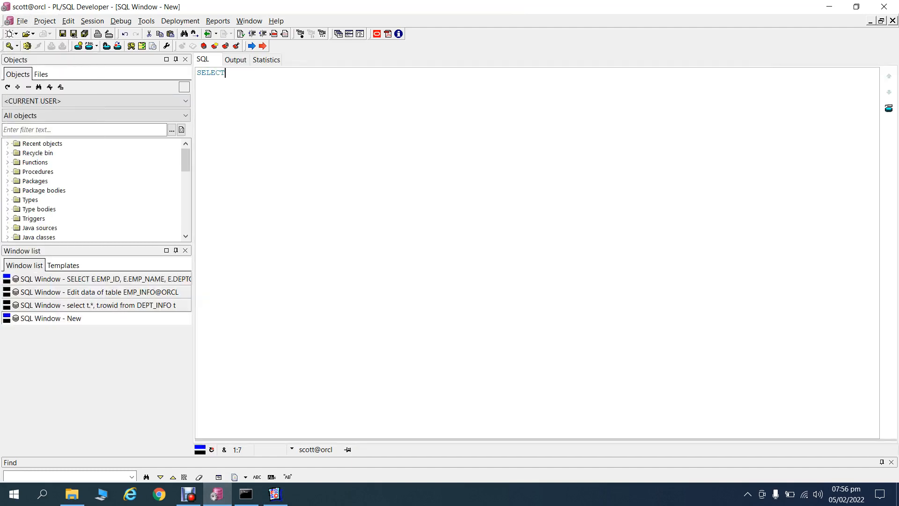
text(FROM EM)
key(BackSpace)
key(BackSpace)
text(EMP E,DEPT D)
key(Return)
text(WHERE E.D)
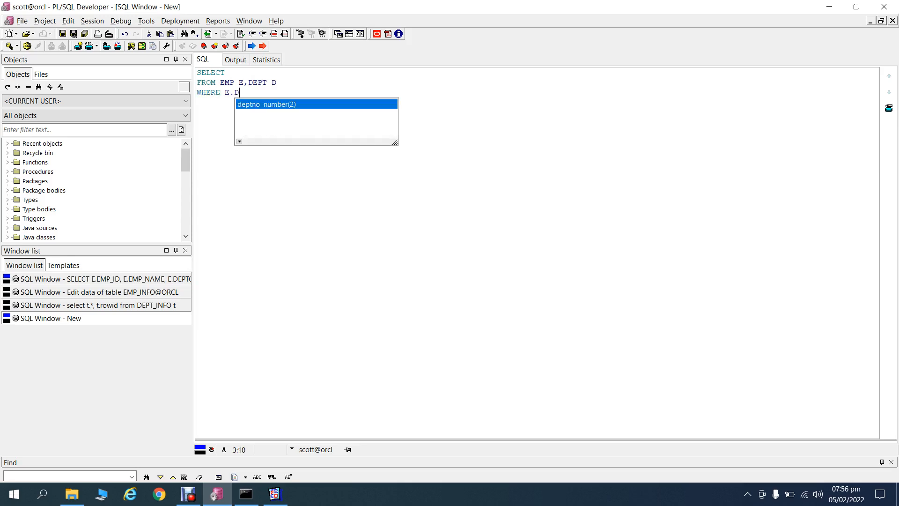
text(EPTNO = D.)
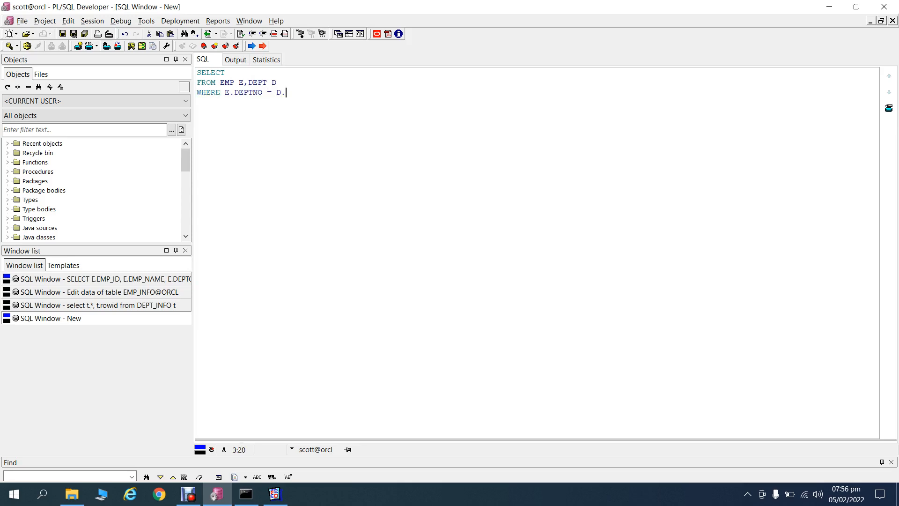
key(Return)
Add the columns D.DNAME and E.SAL to the query's SELECT list.
key(Up)
key(Up)
text(E)
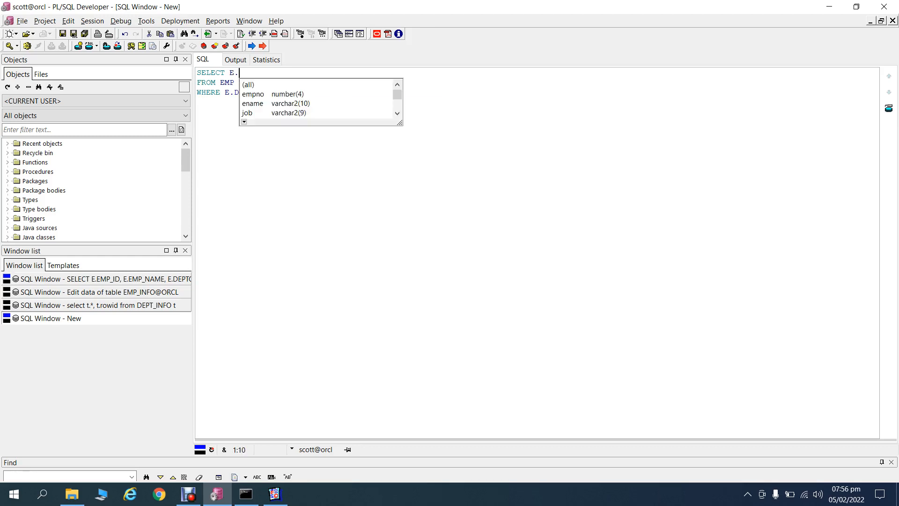
key(Escape)
key(BackSpace)
text(D.DEPTNO)
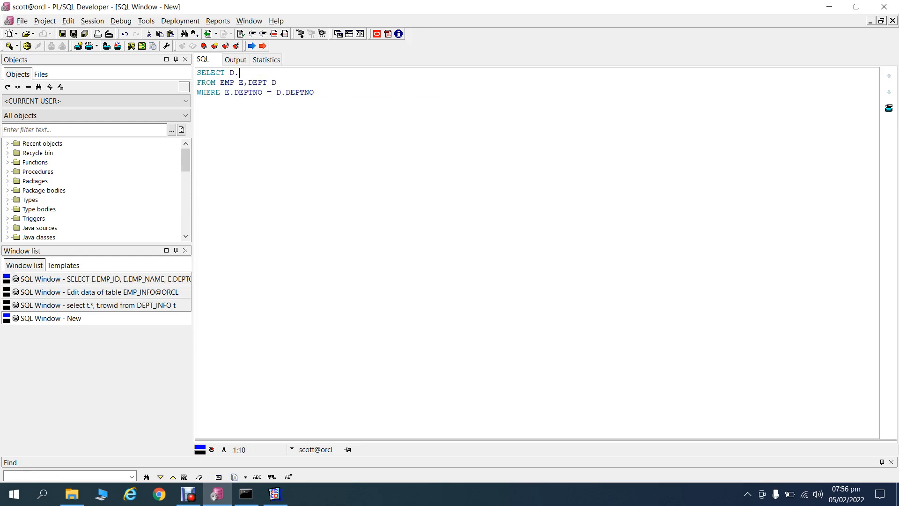
key(Down)
key(Down)
key(Return)
text(,E.SA)
key(Return)
Wrap E.SAL in an NVL function with 0 as the substitute value.
key(Left)
key(Left)
key(Left)
key(Left)
key(Left)
text(NVL()
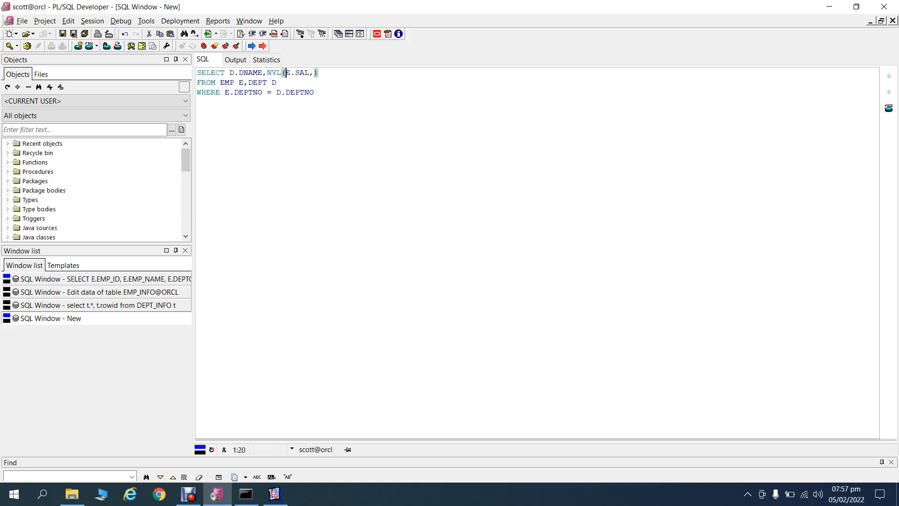
key(Right)
key(Right)
key(Right)
key(Right)
key(Right)
text(0)
key(Right)
Enclose the NVL expression in SUM and give it the alias DEPT_WISESAL.
text())
key(Left)
key(Left)
key(Left)
key(Left)
key(Left)
key(Left)
key(Left)
key(Left)
key(Left)
key(Left)
key(Left)
key(Left)
key(Left)
text(SUM()
key(End)
text(DEPT_W)
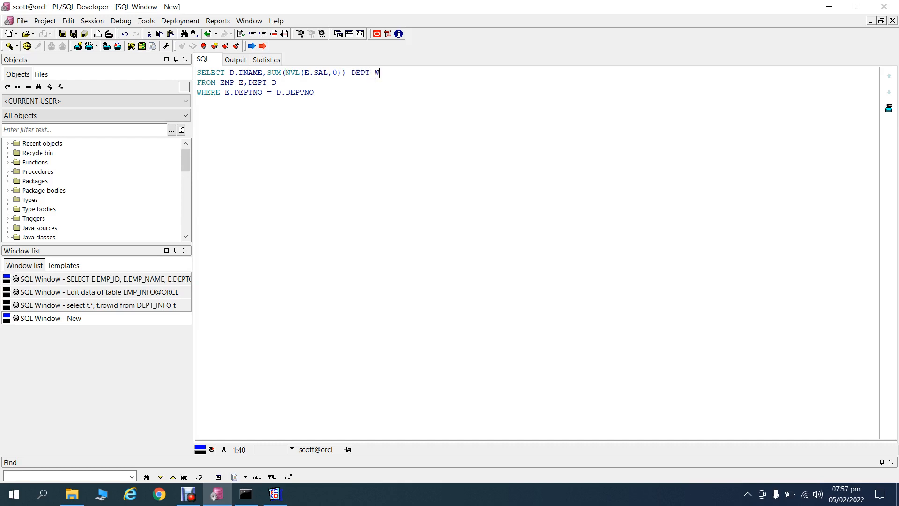
text(ISESAL)
Add a GROUP BY D.DEPTNO clause below the WHERE line and try to run the query.
click(198, 102)
text(GROUP B)
text(Y D.)
key(Down)
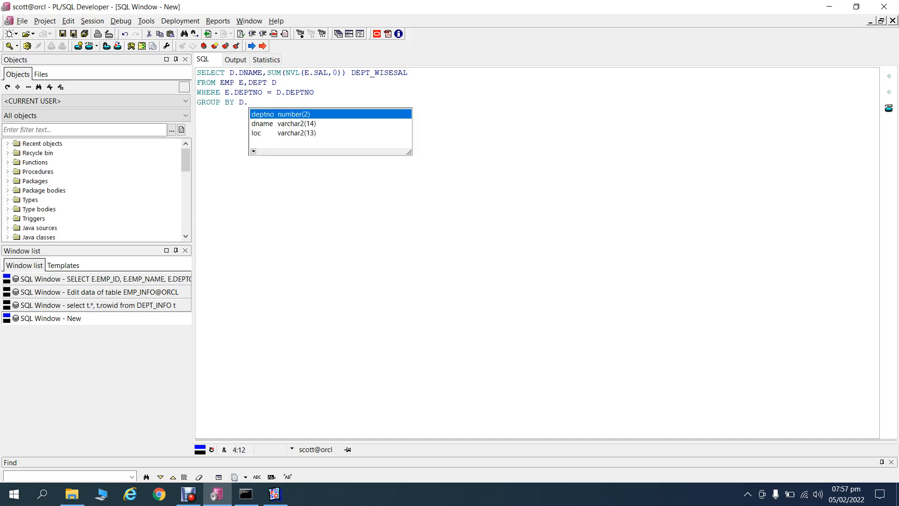
key(Return)
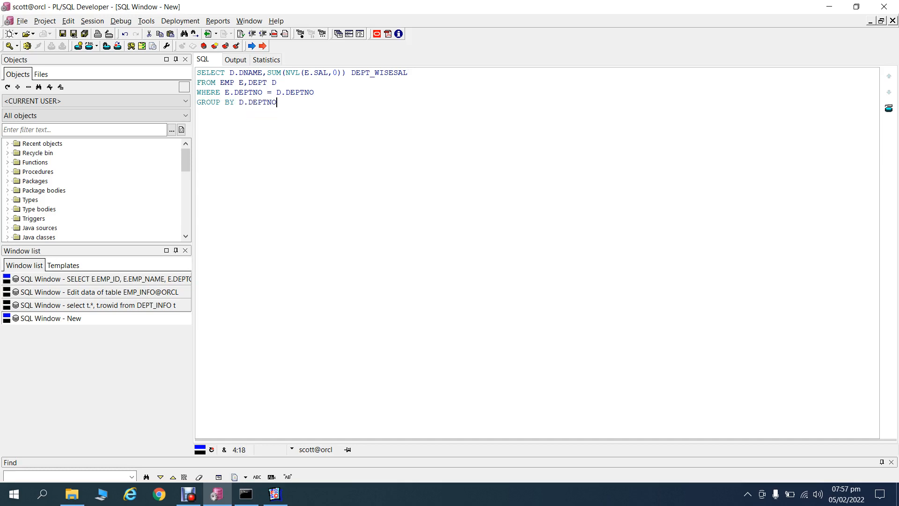
key(F8)
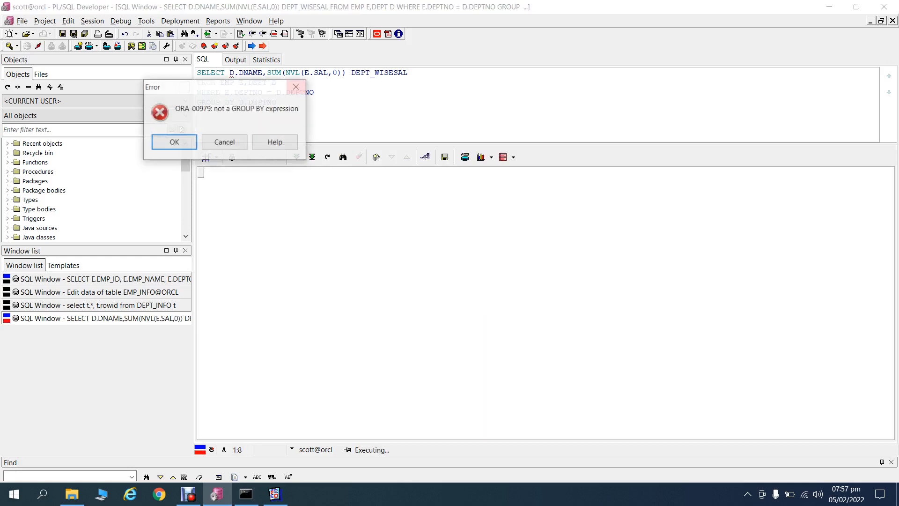
click(224, 141)
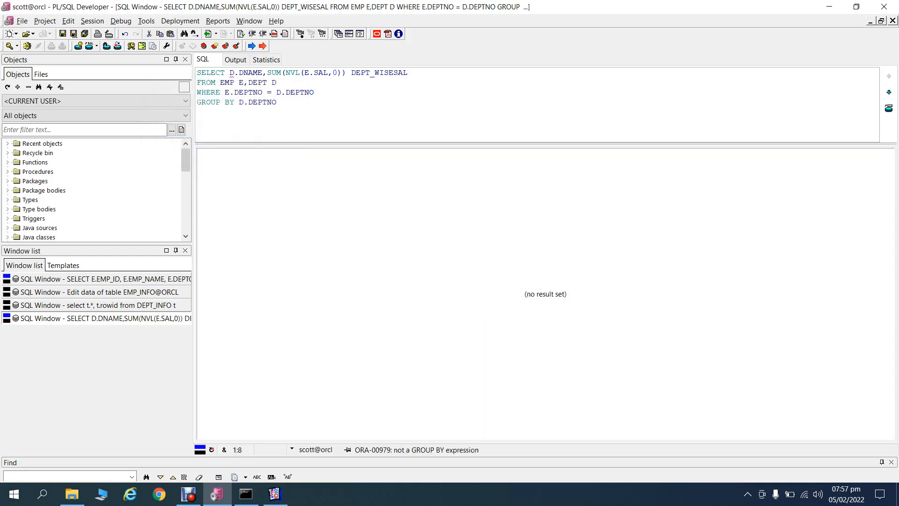
Change the grouping column to D.DNAME and run the query.
click(277, 102)
key(BackSpace)
key(BackSpace)
key(BackSpace)
key(BackSpace)
key(BackSpace)
text(NAME)
key(F8)
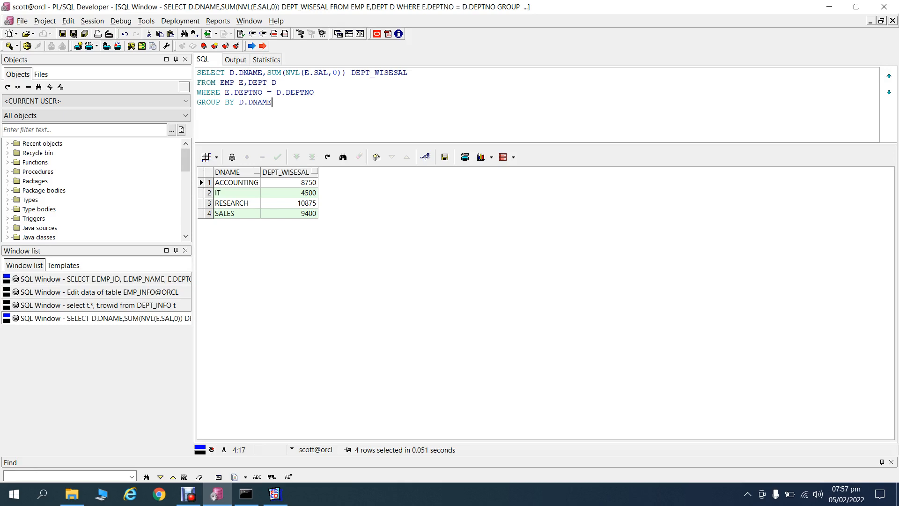
click(267, 73)
text(E.)
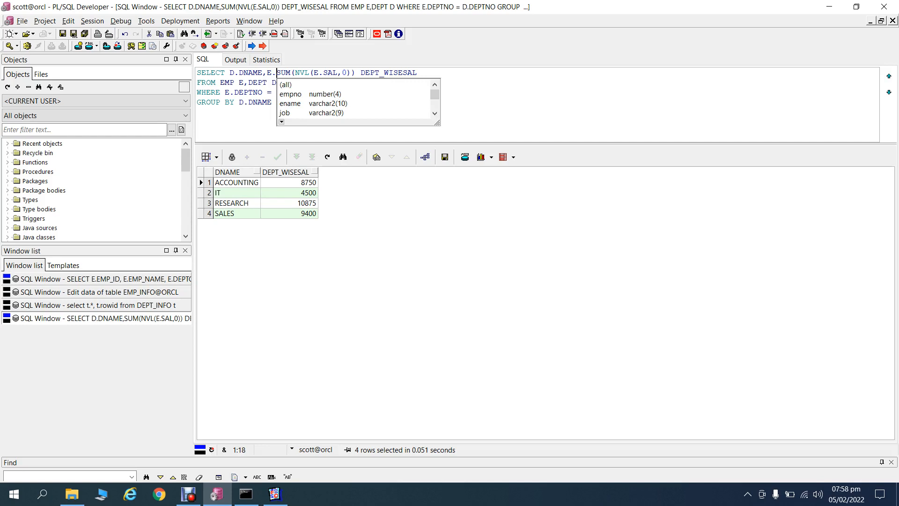
key(BackSpace)
key(BackSpace)
key(BackSpace)
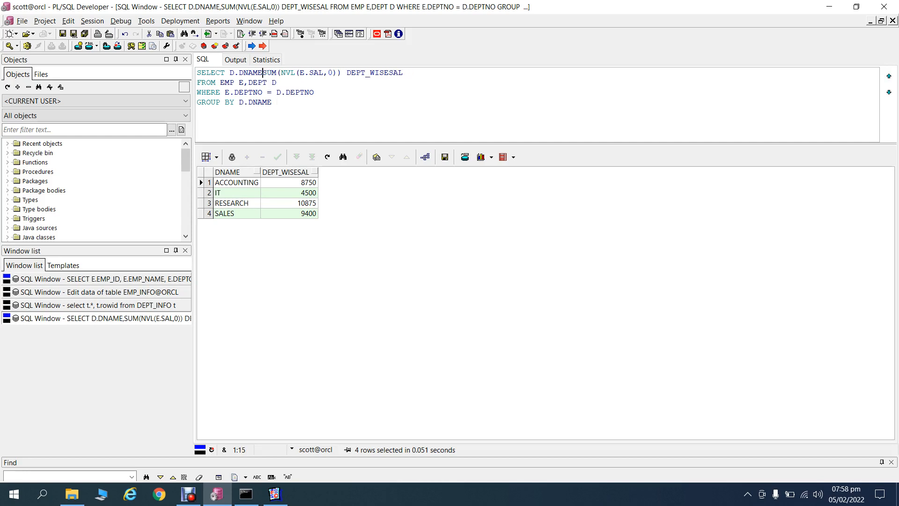
text(,)
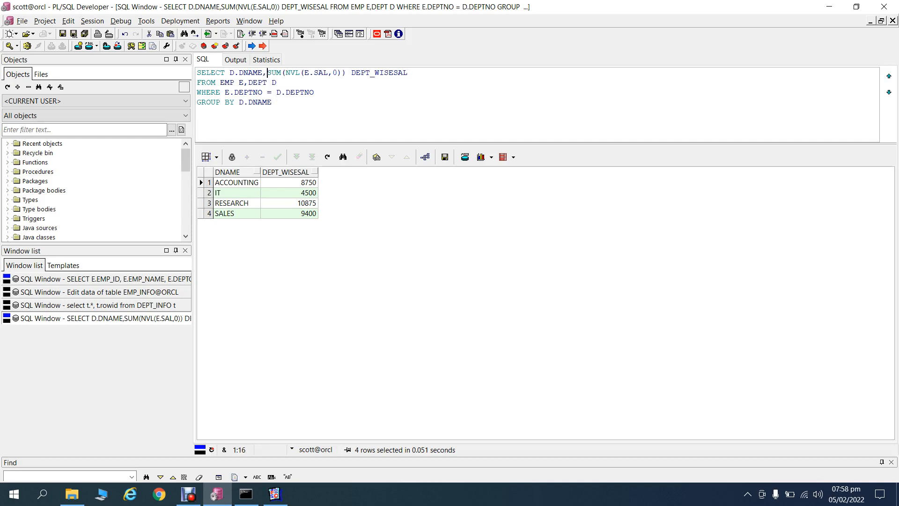
Rerun the department salary query, copy its full statement, and return to the new report in Reports Builder.
click(277, 82)
click(27, 45)
key(ctrl+c)
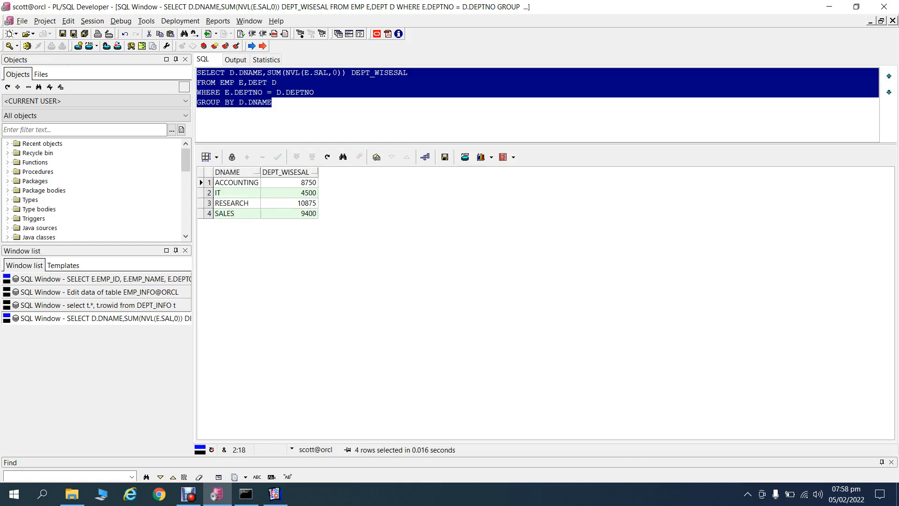
click(275, 494)
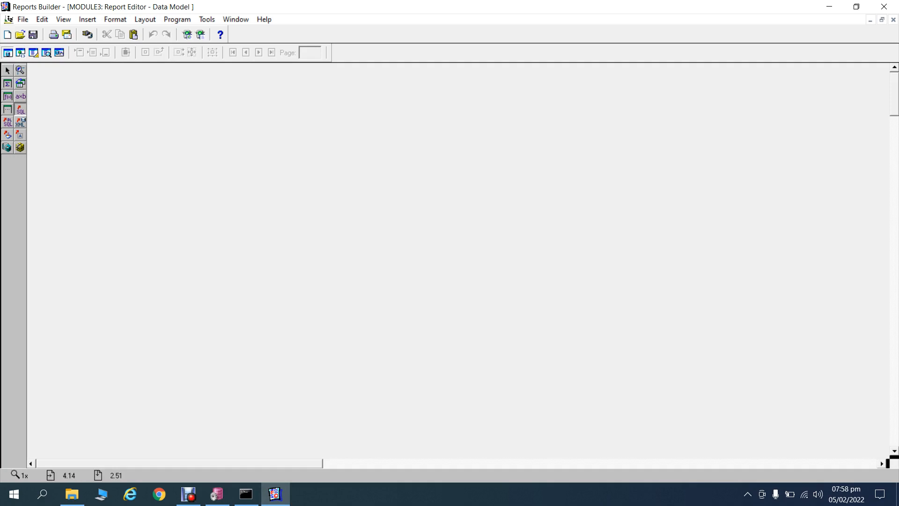
Create a data model query from the copied department salary statement and move it with its group near the upper-left corner.
click(260, 204)
key(ctrl+v)
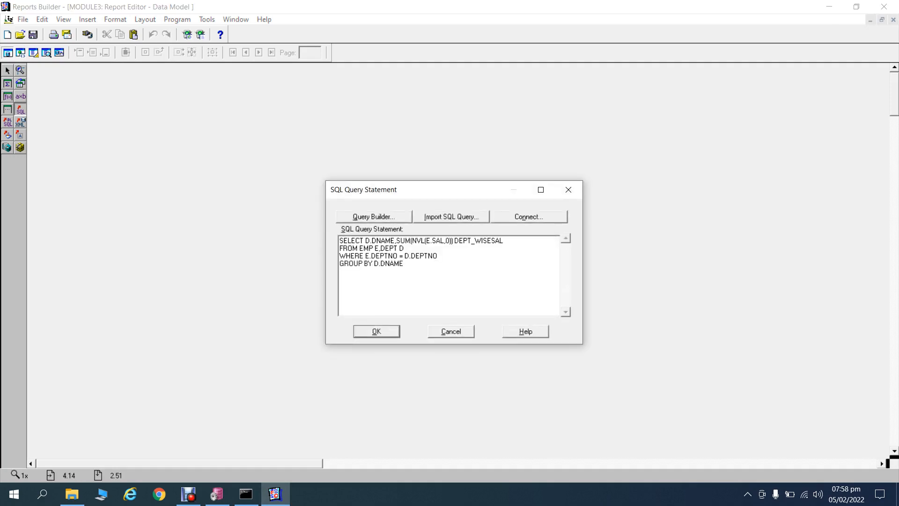
click(376, 331)
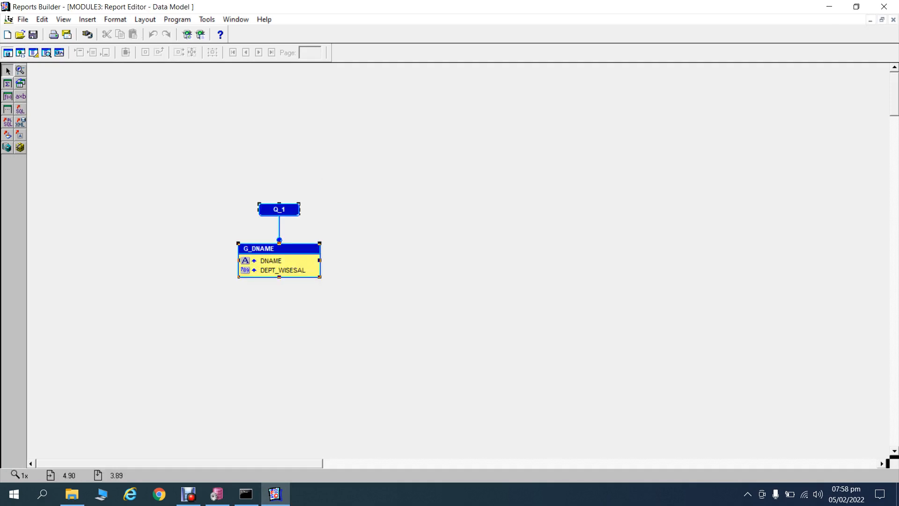
drag(279, 210, 134, 102)
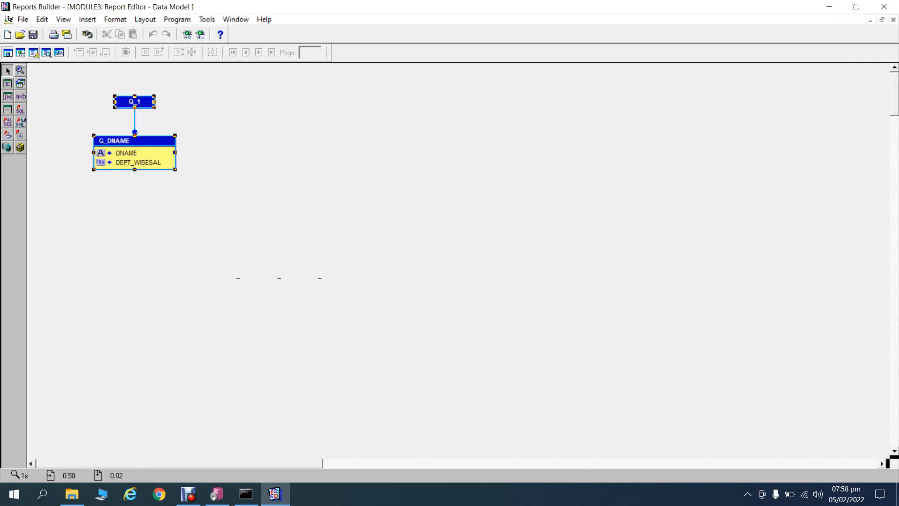
Try to draw a graph area on the new report's paper layout.
click(34, 53)
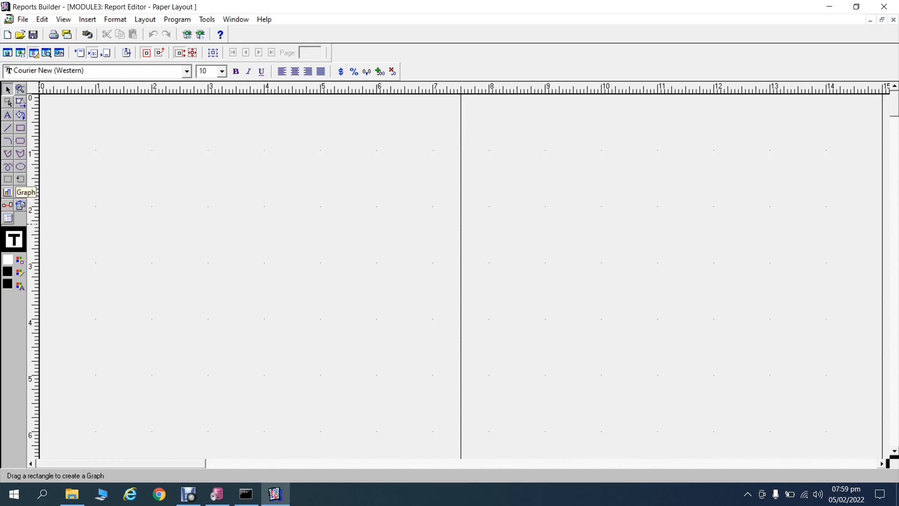
click(7, 192)
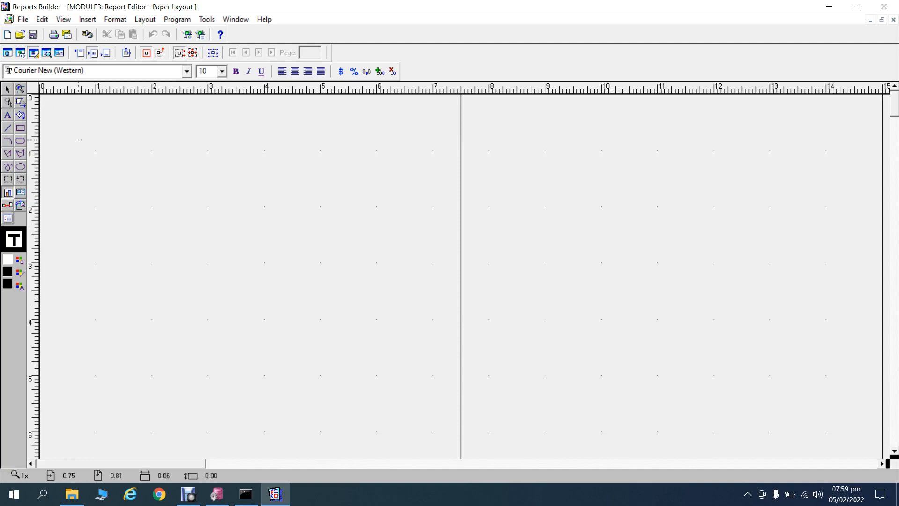
drag(80, 139, 328, 336)
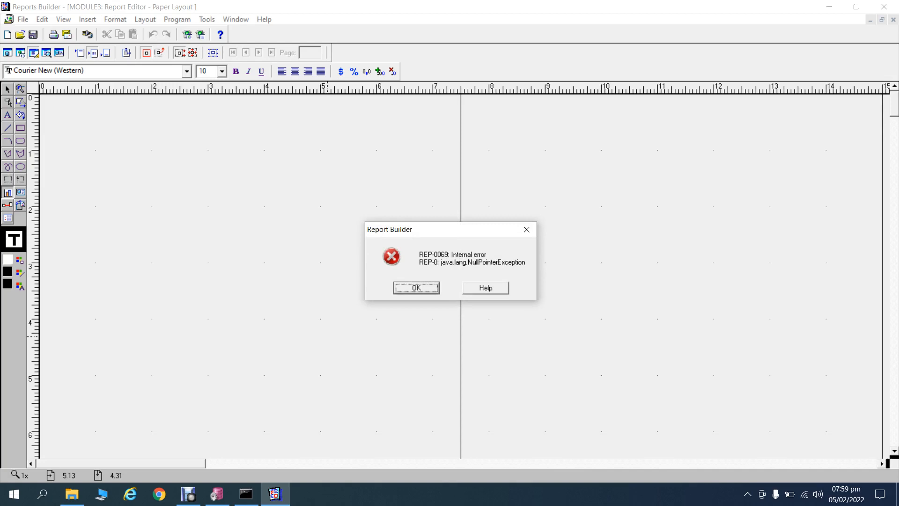
key(Return)
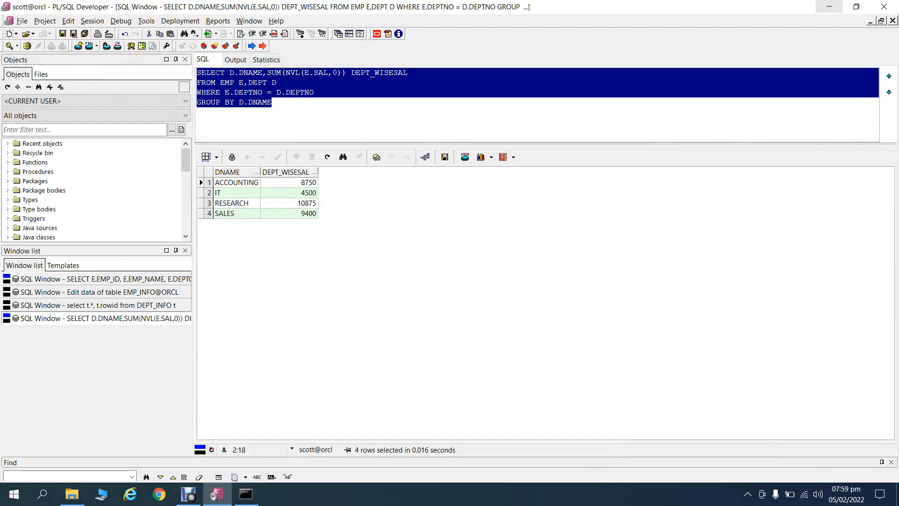
Set the Reports Builder desktop shortcut to run in Windows 95 compatibility mode and as an administrator.
click(830, 7)
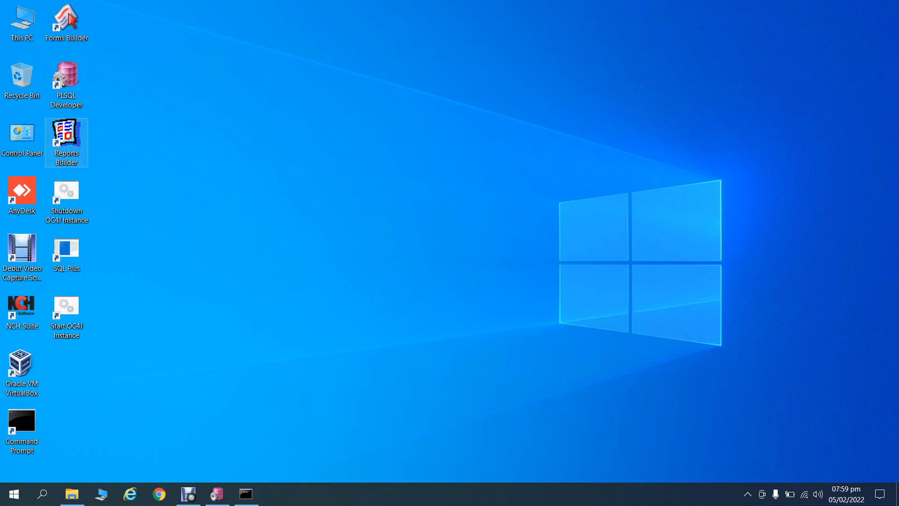
right_click(61, 122)
click(96, 428)
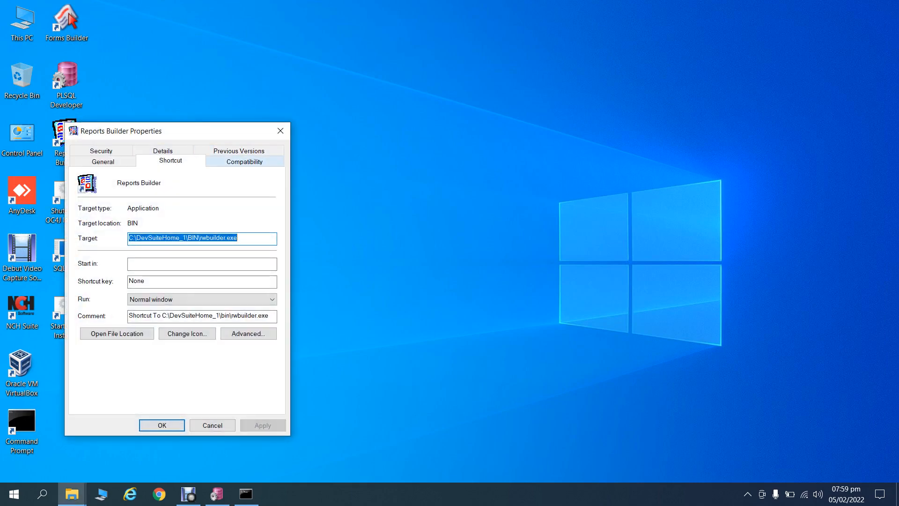
click(272, 161)
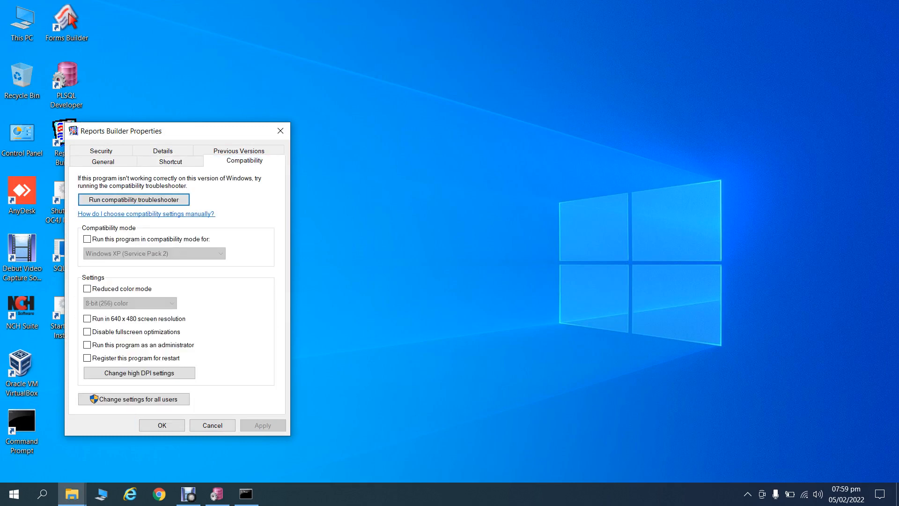
click(88, 238)
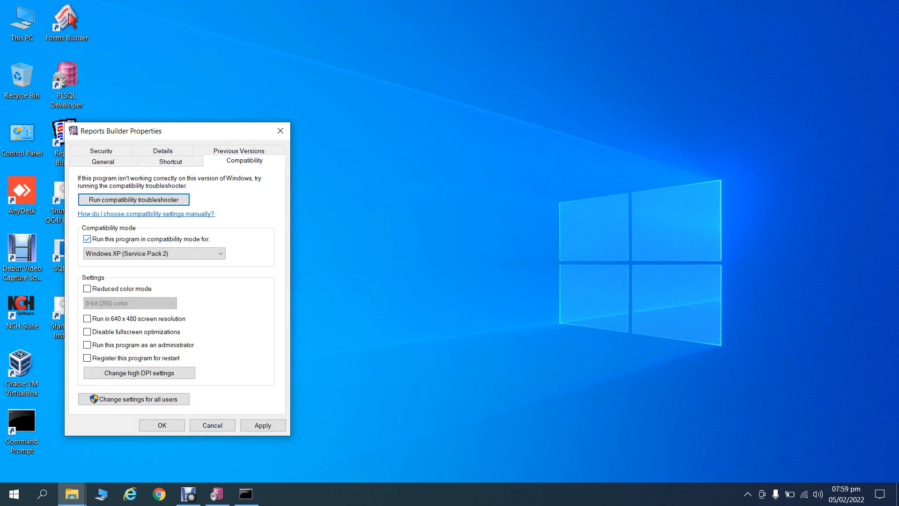
click(87, 345)
click(201, 253)
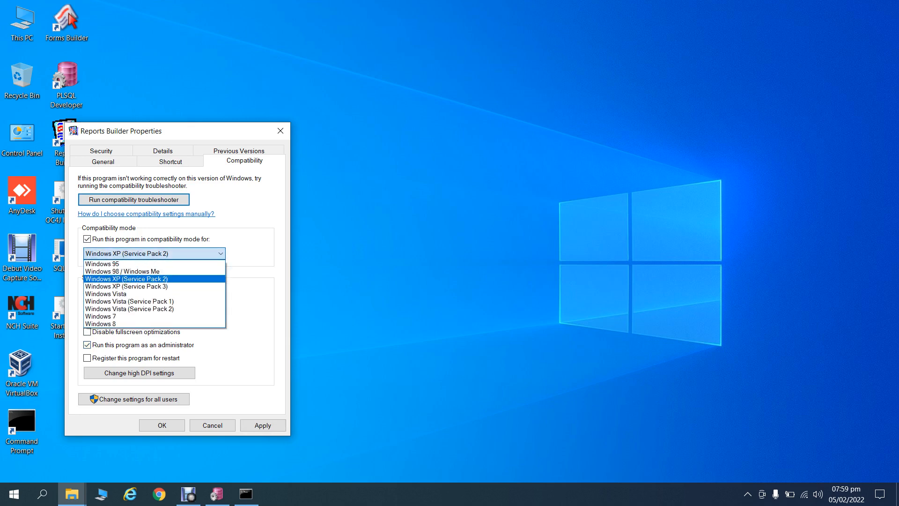
key(Up)
key(Up)
key(Return)
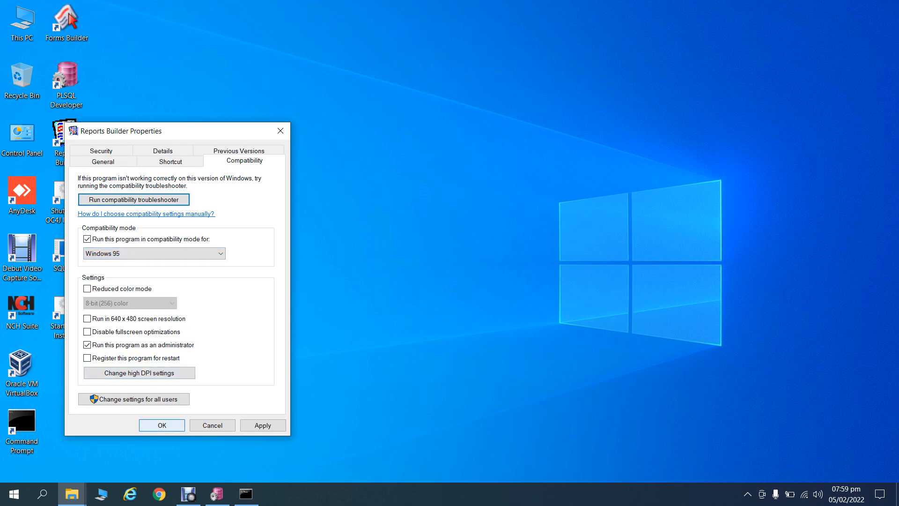
click(162, 426)
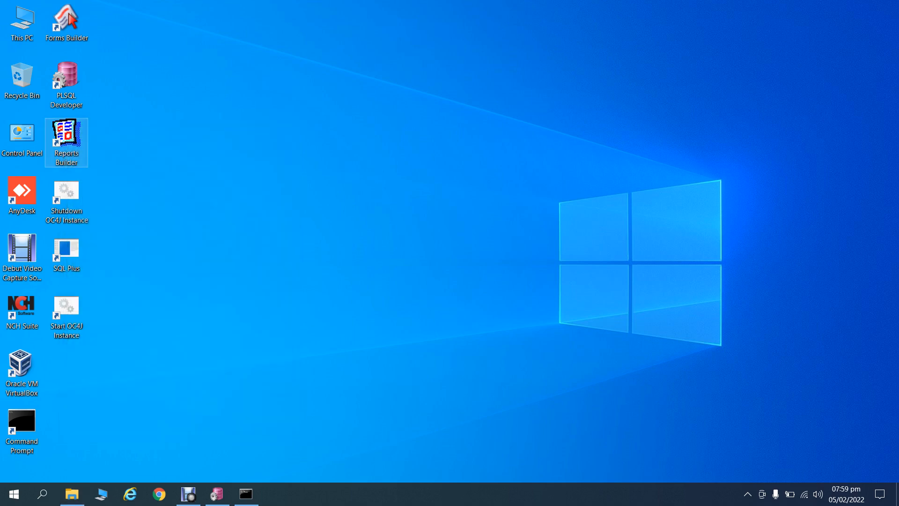
Relaunch Reports Builder, dismiss its welcome dialog, and connect to the ORCL database as SCOTT with the account password.
double_click(66, 136)
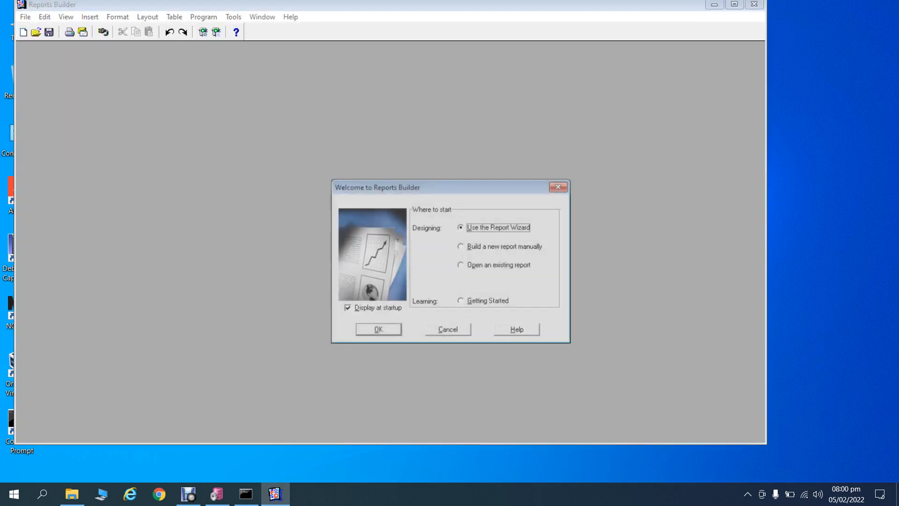
click(449, 331)
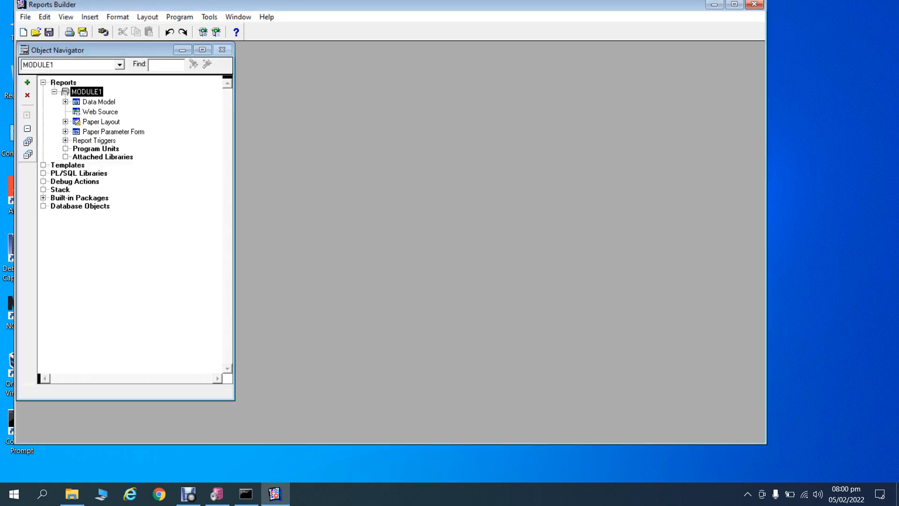
key(ctrl+j)
text(SCOTT)
key(Tab)
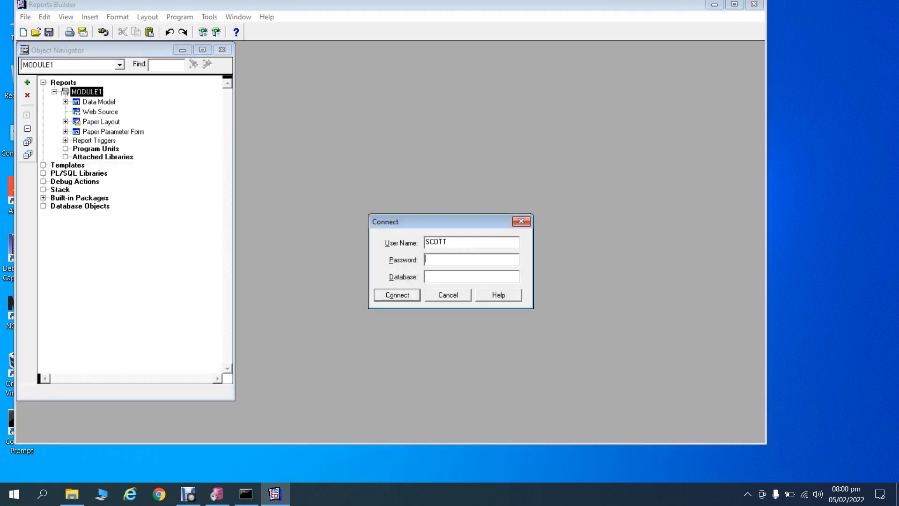
text(tiger)
key(Tab)
text(ORCL)
key(Return)
Open MODULE1's data model maximized and create an SQL query there from the copied department salary statement.
click(734, 4)
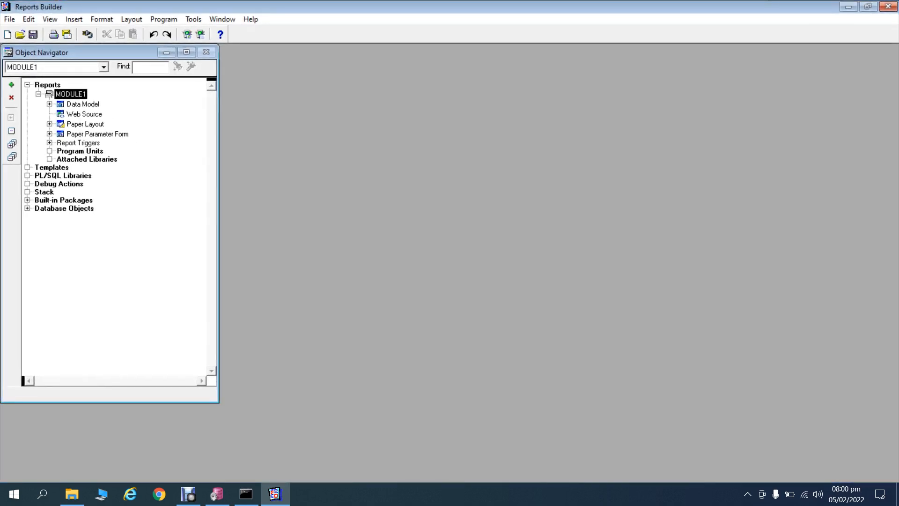
click(50, 105)
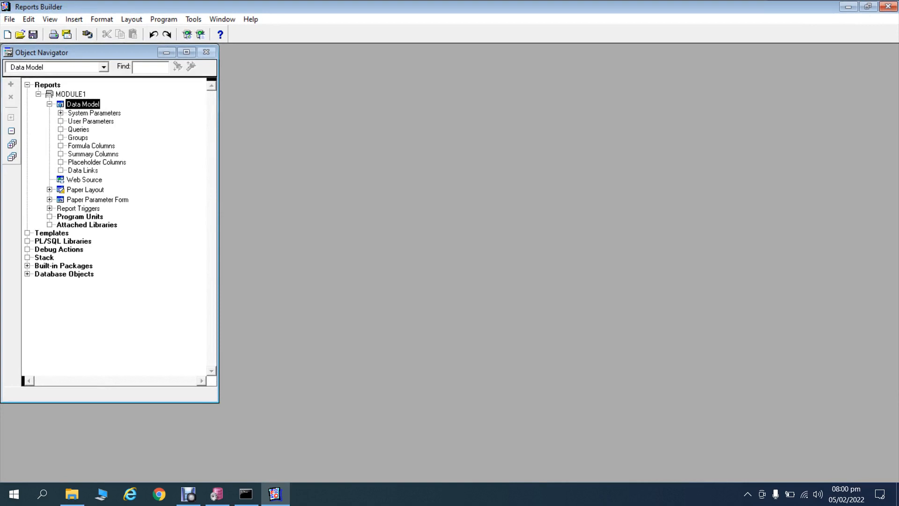
double_click(60, 104)
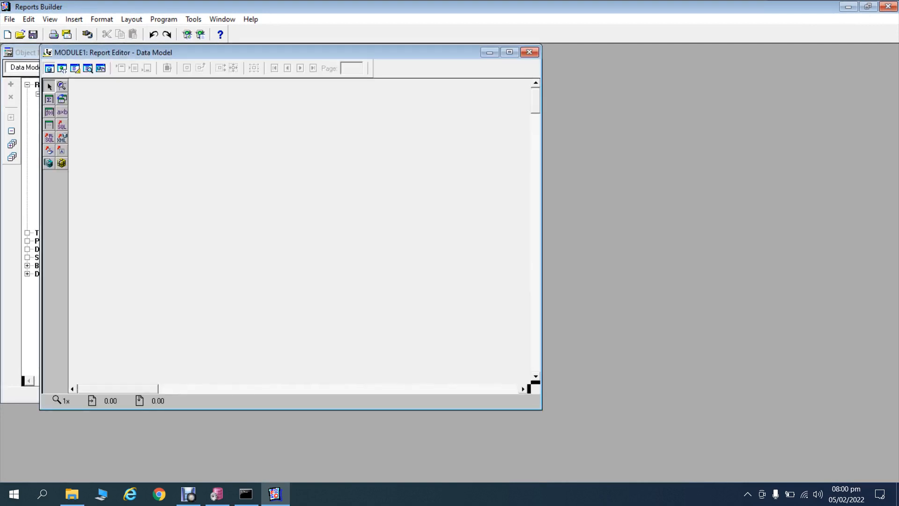
click(509, 52)
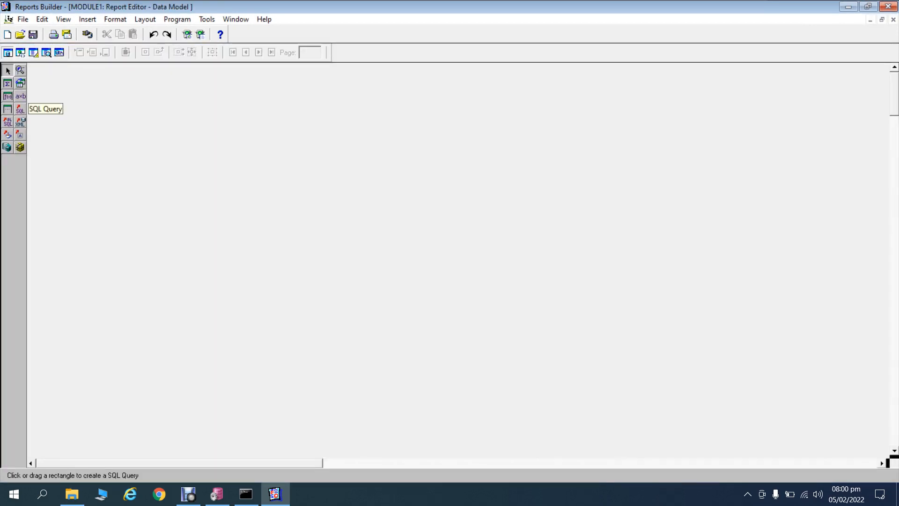
click(20, 109)
click(70, 118)
key(ctrl+v)
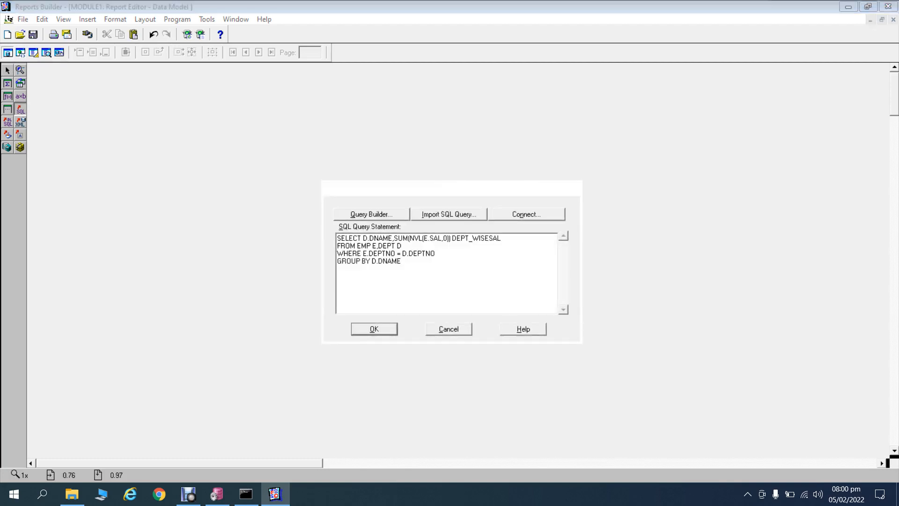
click(374, 329)
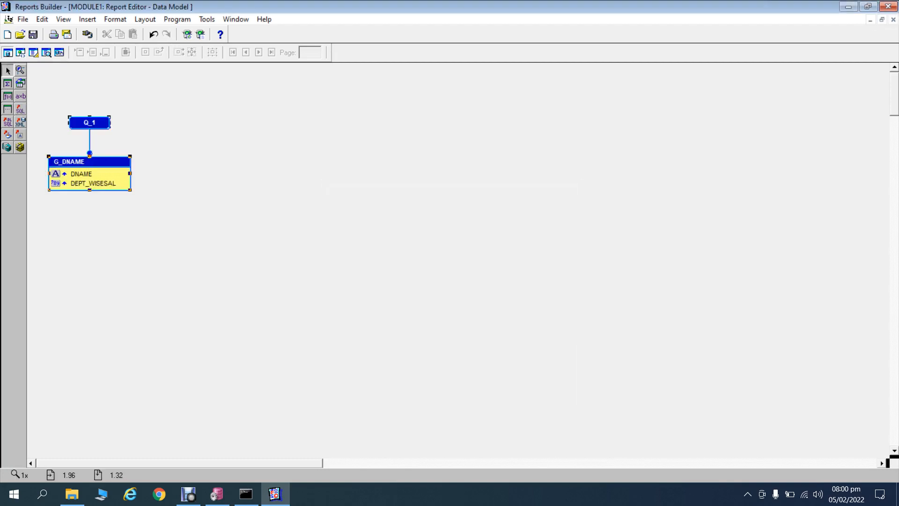
Draw a graph area near the paper layout's upper-left corner and advance the Graph Wizard to the graph type choice.
click(33, 52)
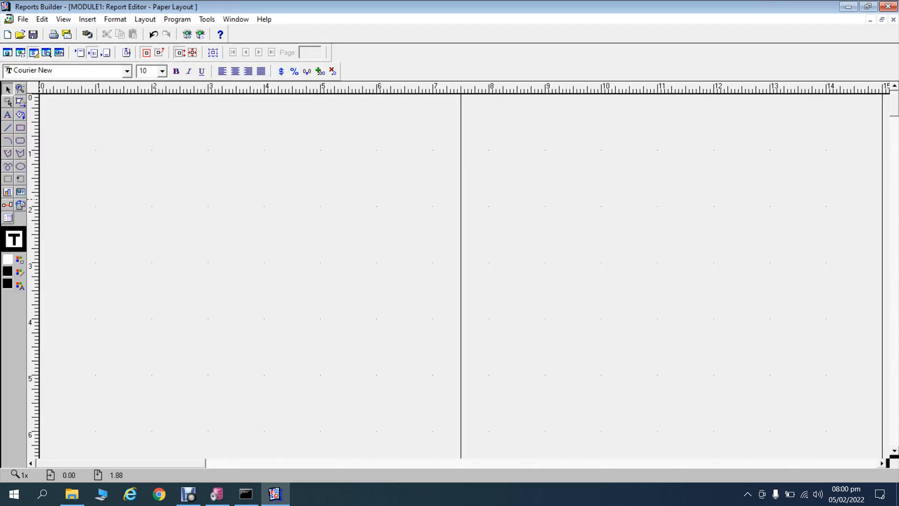
click(7, 192)
drag(88, 133, 223, 214)
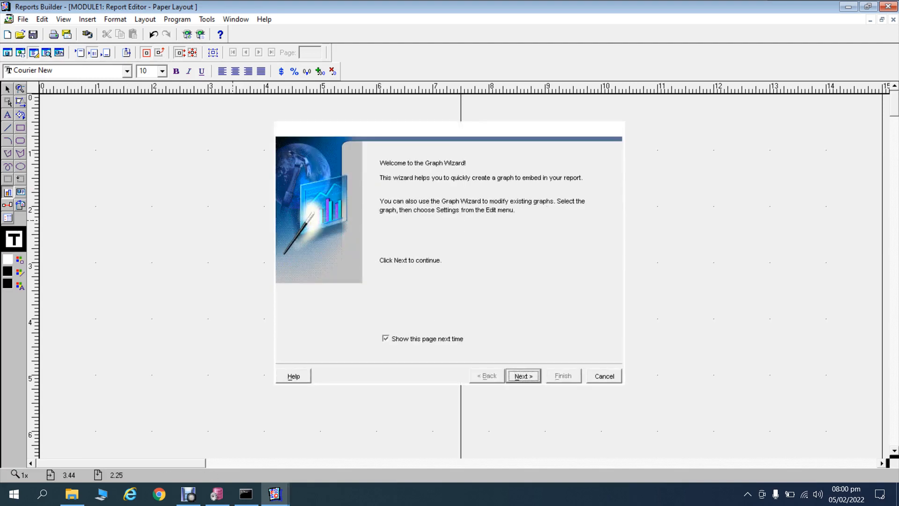
key(Return)
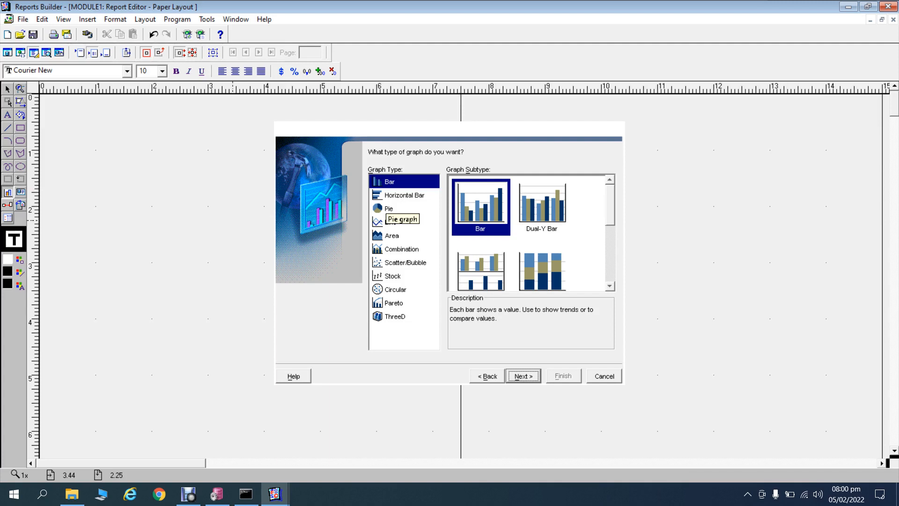
Choose the Pie graph type with the Pie subtype and proceed to the category columns.
click(389, 209)
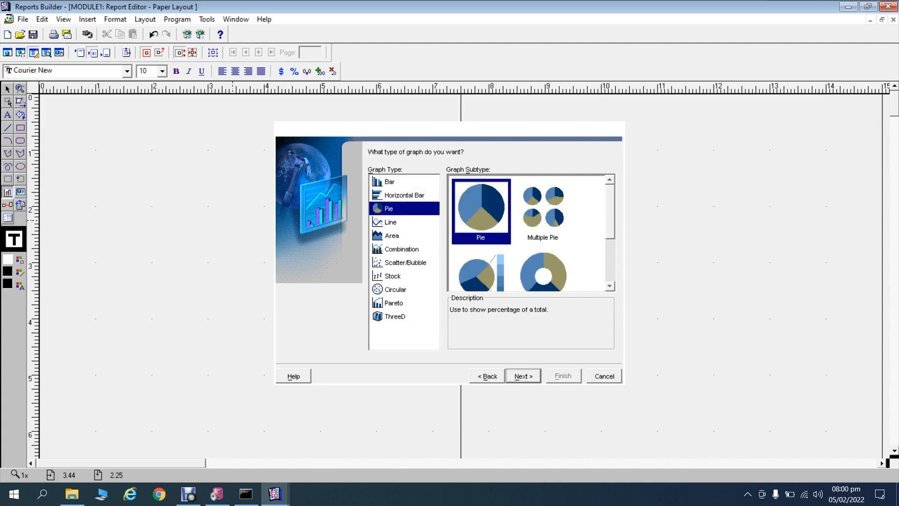
click(523, 377)
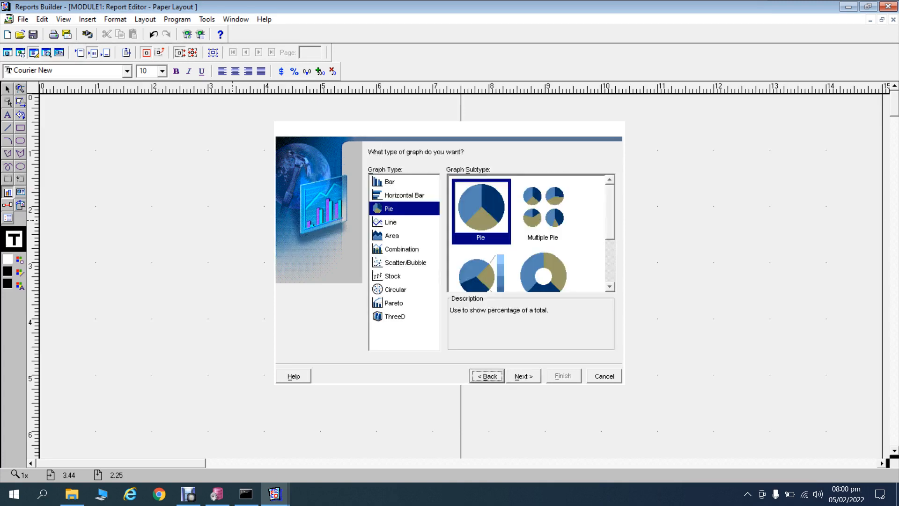
key(Return)
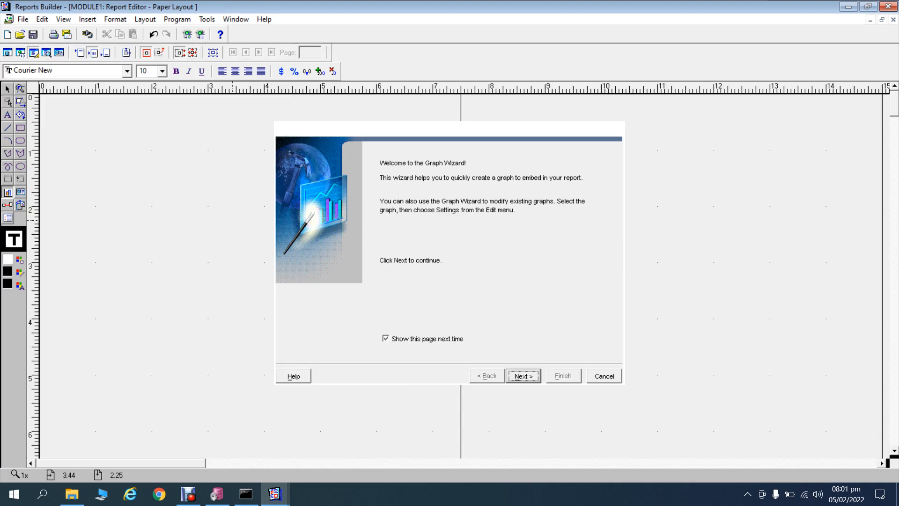
key(Return)
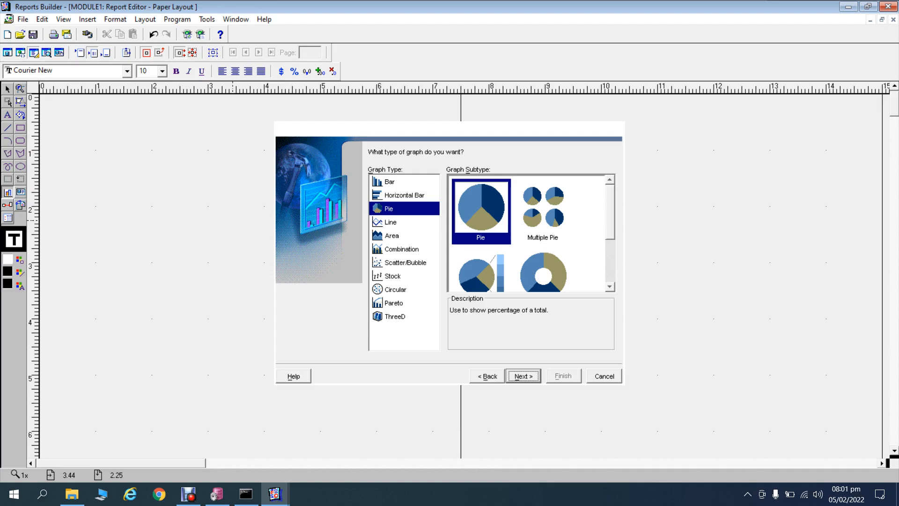
key(Return)
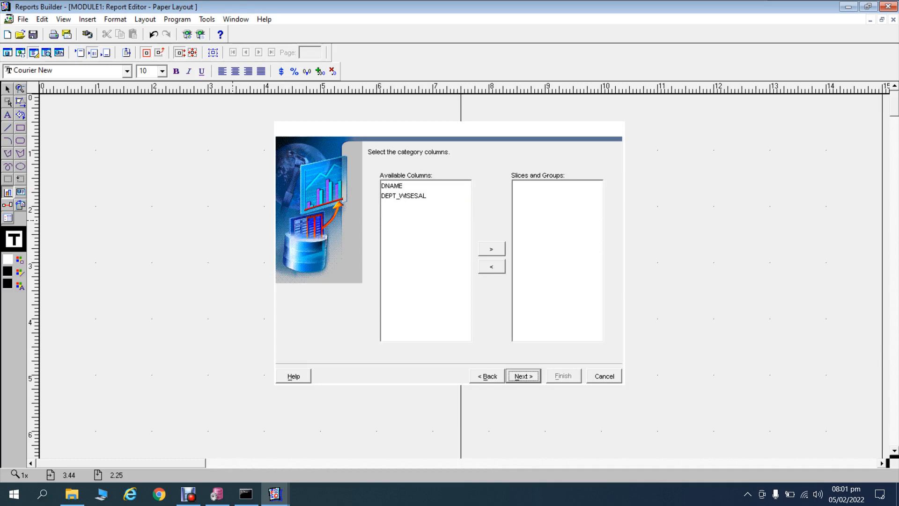
Set DNAME as the pie graph's category column and DEPT_WISESAL as its data column, and accept the default item layout.
click(392, 186)
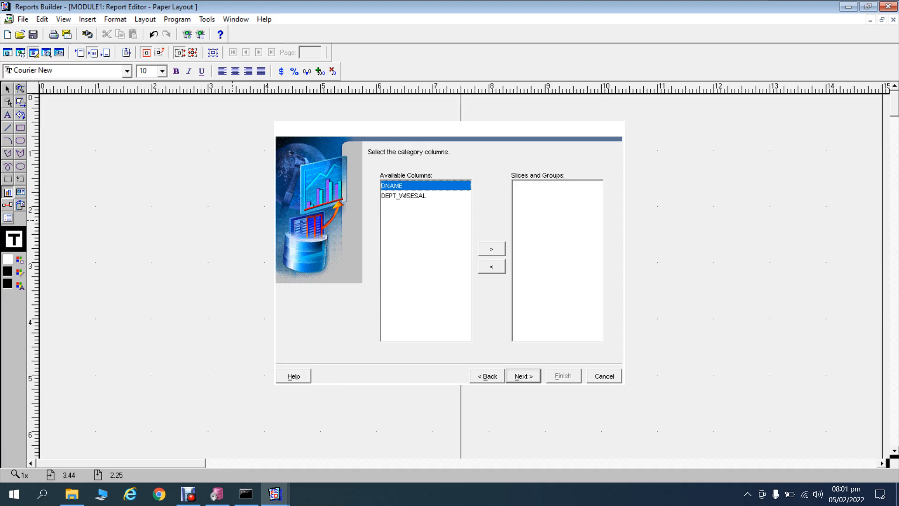
click(492, 248)
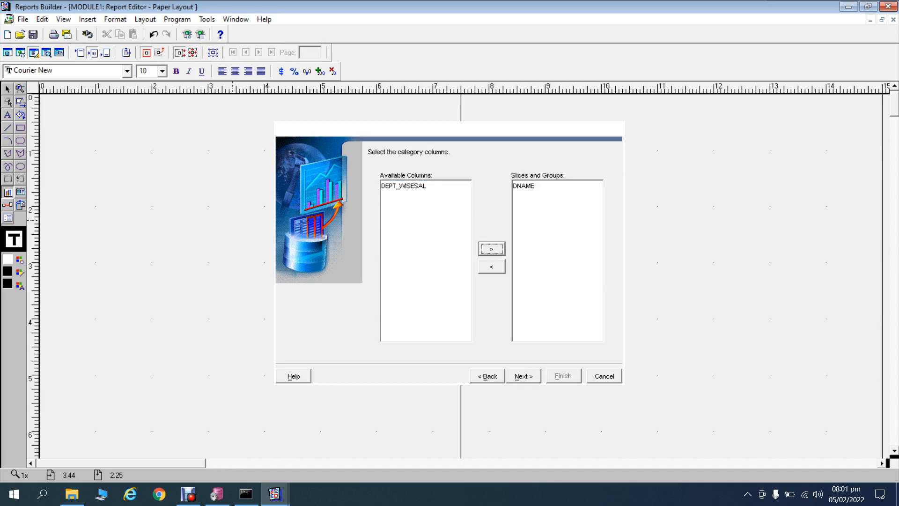
click(523, 376)
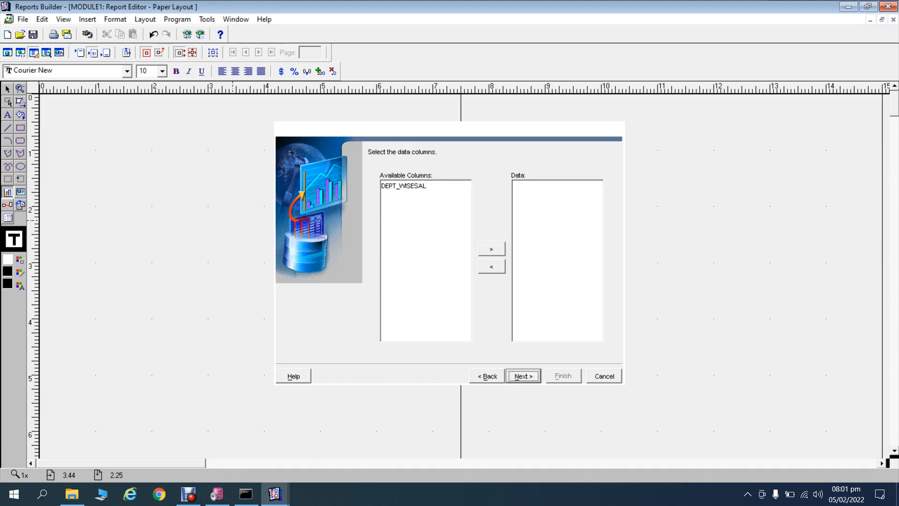
click(491, 249)
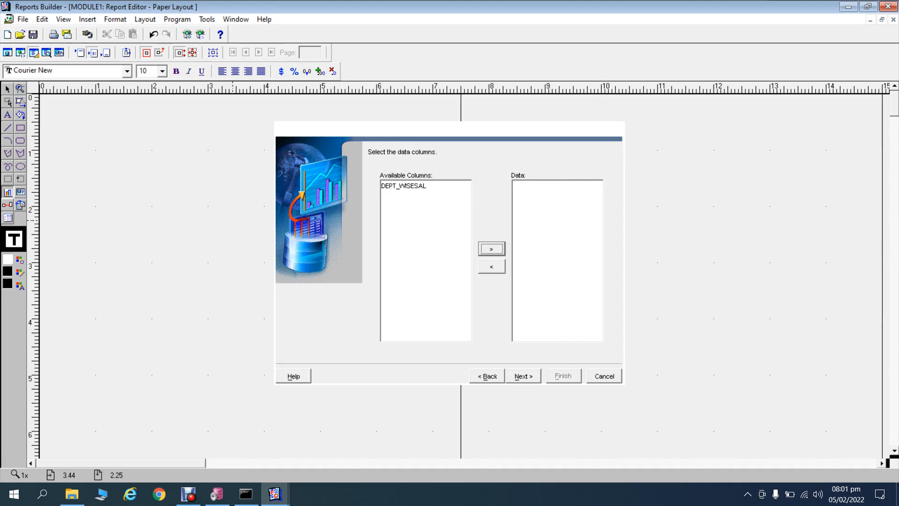
click(491, 266)
click(404, 186)
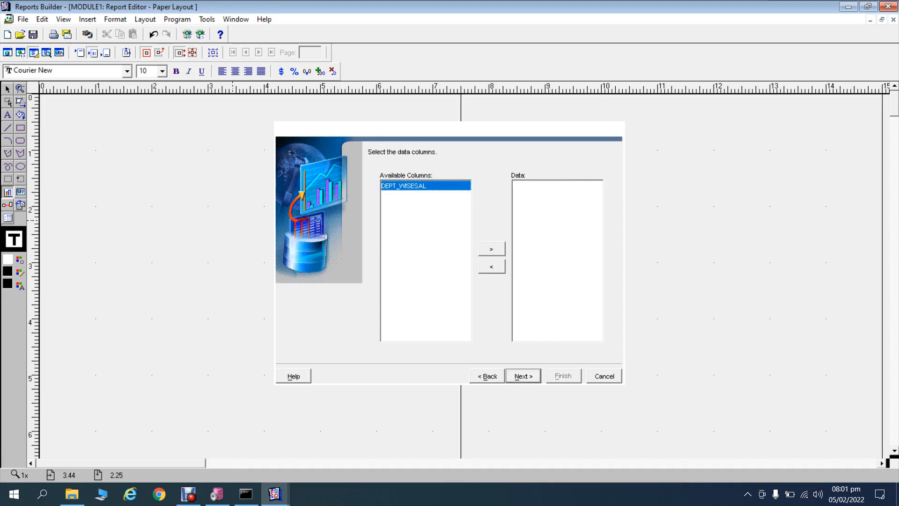
click(492, 249)
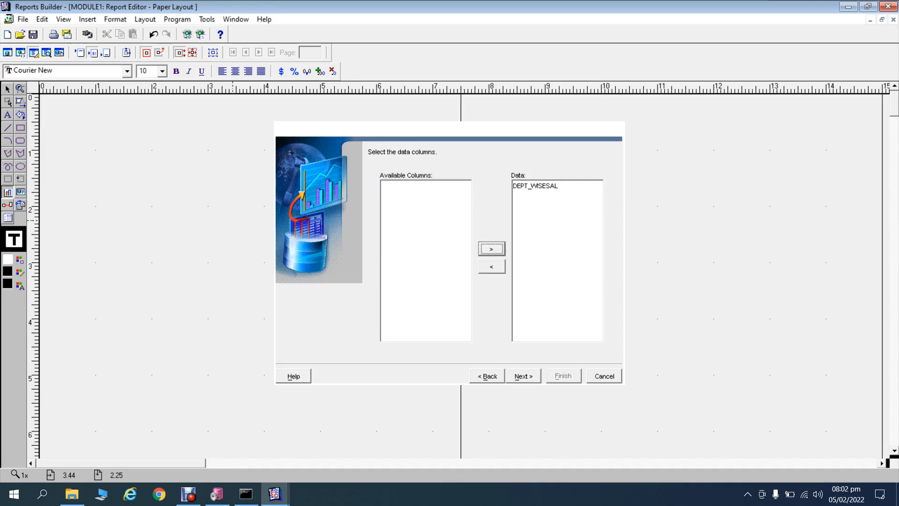
click(524, 376)
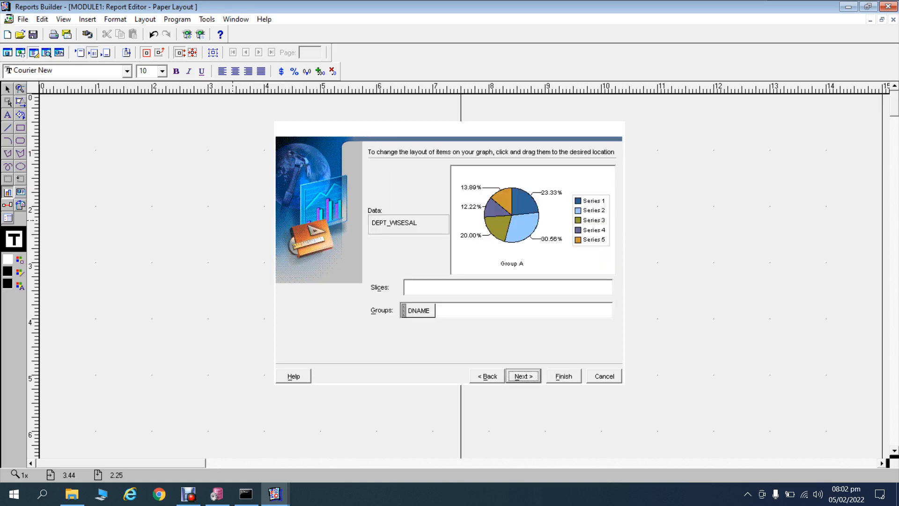
key(Return)
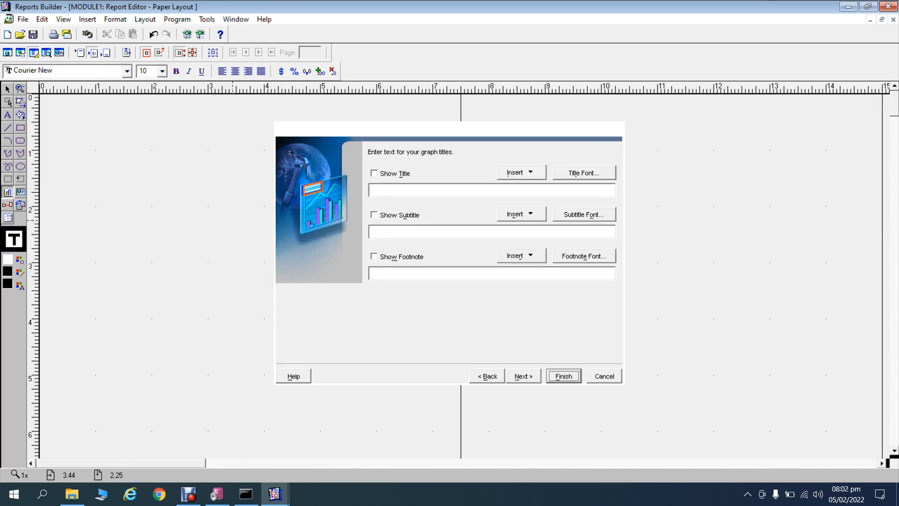
Title the graph DEPT WISE SAL, keep the default legend and plot options, leave the hyperlink blank, and finish the Graph Wizard.
click(491, 190)
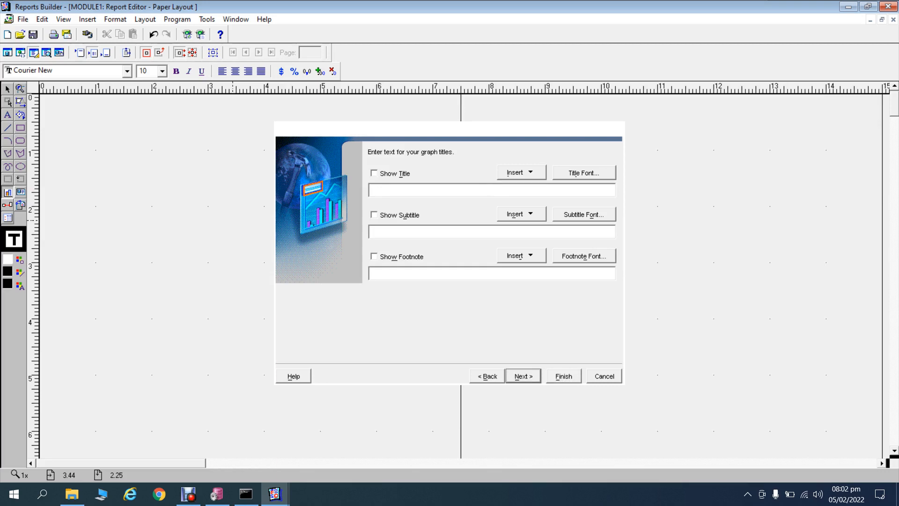
text(DEPT WISE SAL)
key(Return)
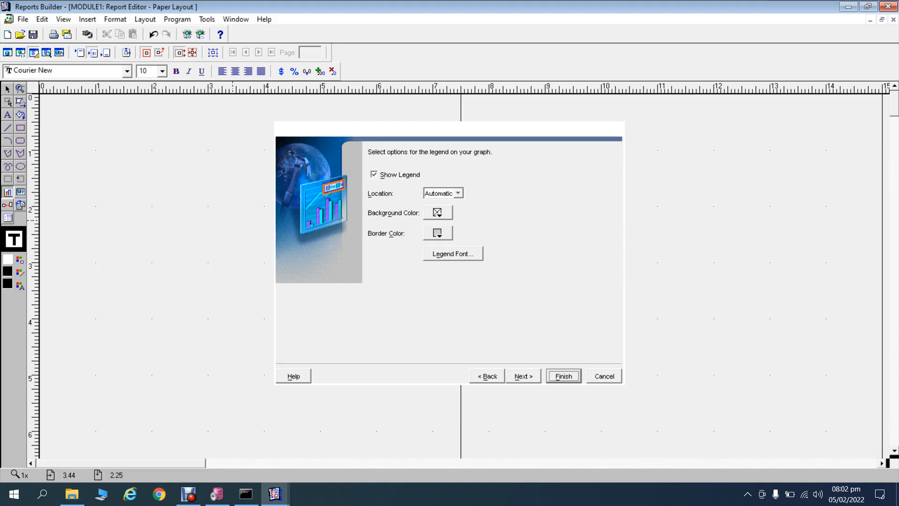
key(alt+n)
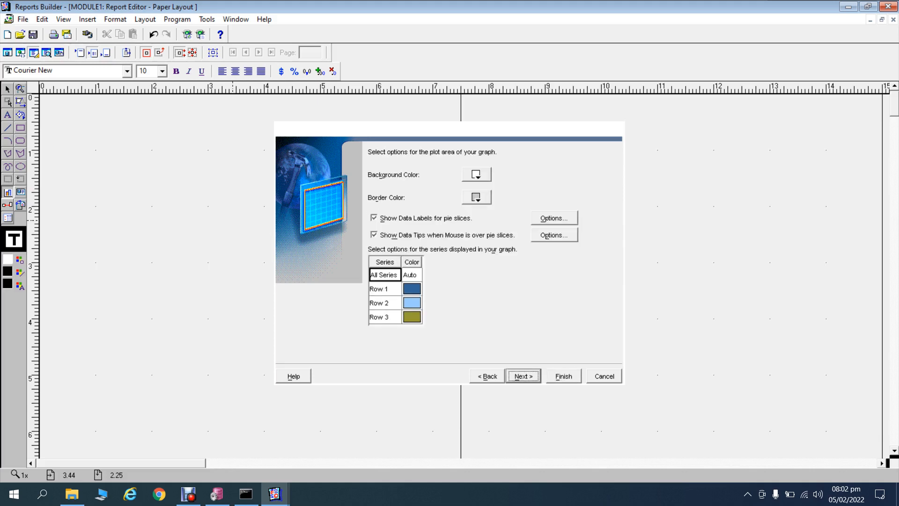
key(alt+n)
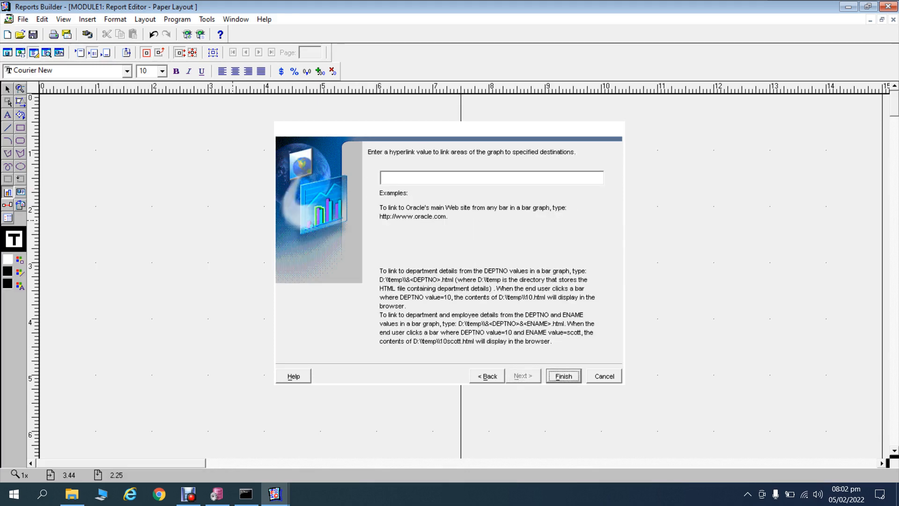
click(469, 178)
key(alt+f)
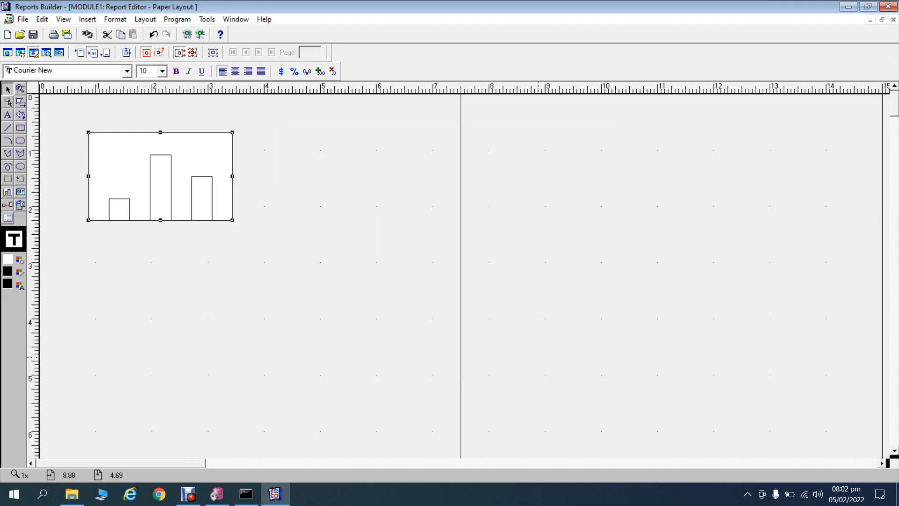
Preview the pie graph in the paper design, check its paper layout, and return to the paper design.
click(46, 53)
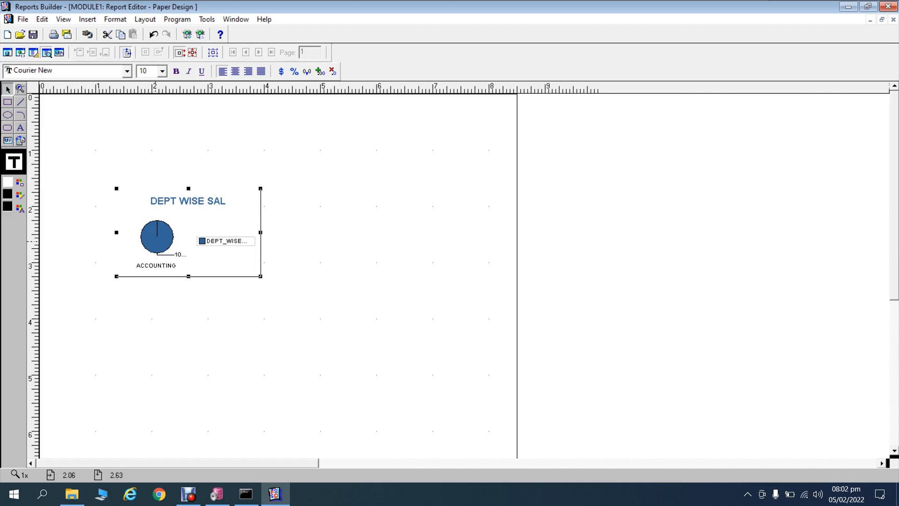
click(33, 52)
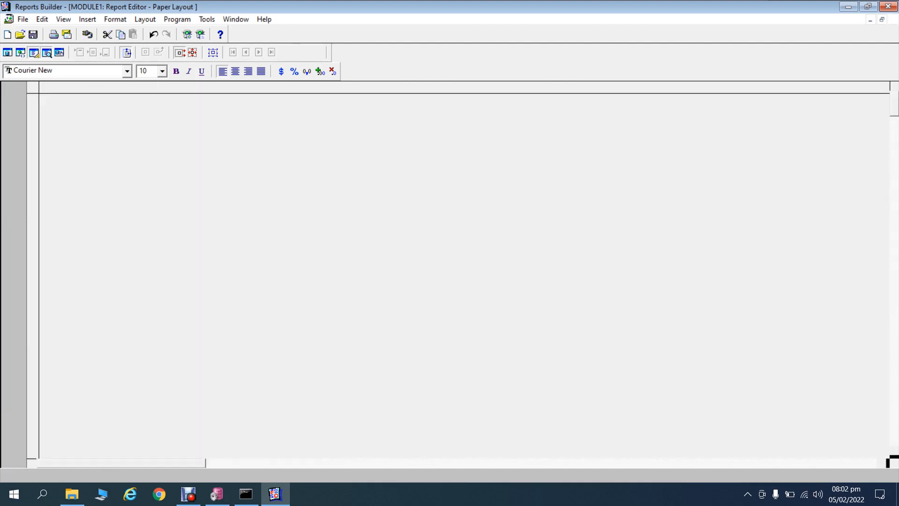
click(244, 192)
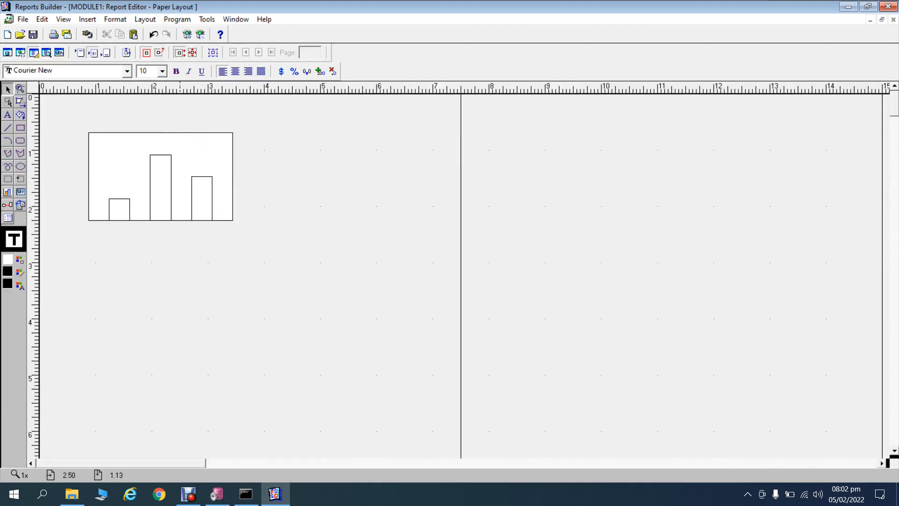
click(181, 153)
click(46, 52)
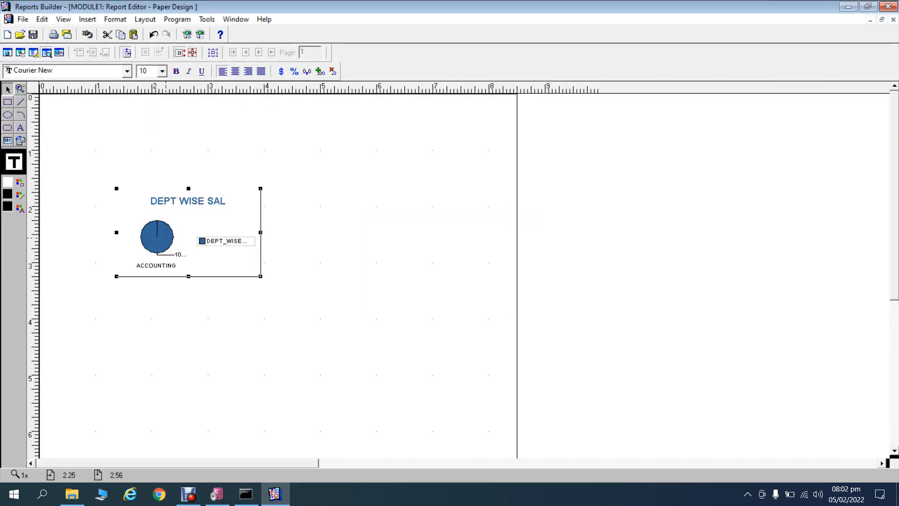
Move the graph up and toward the upper middle of the page in the paper design, and delete it from the paper layout.
drag(165, 238, 326, 203)
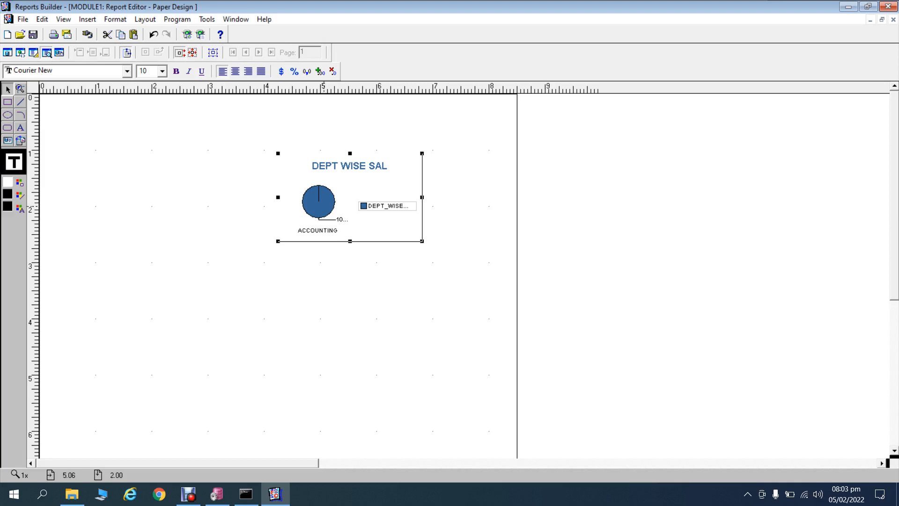
click(34, 52)
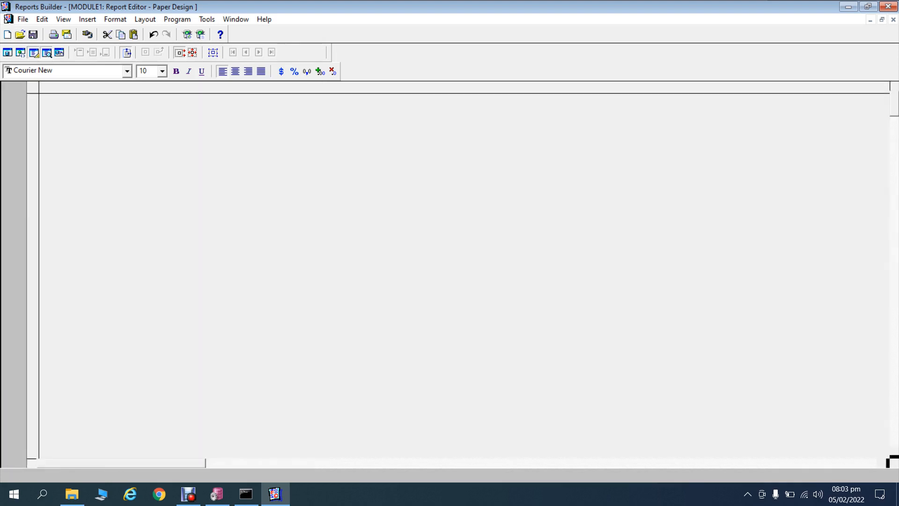
key(Delete)
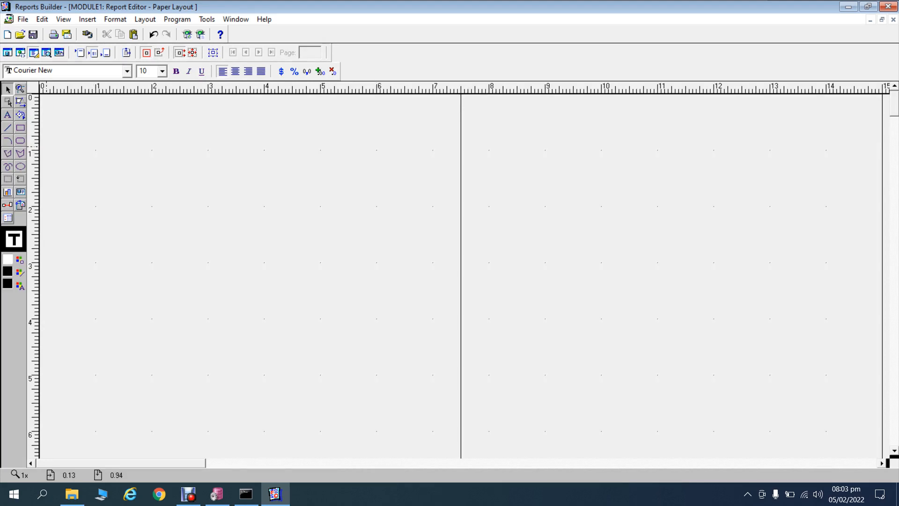
click(188, 494)
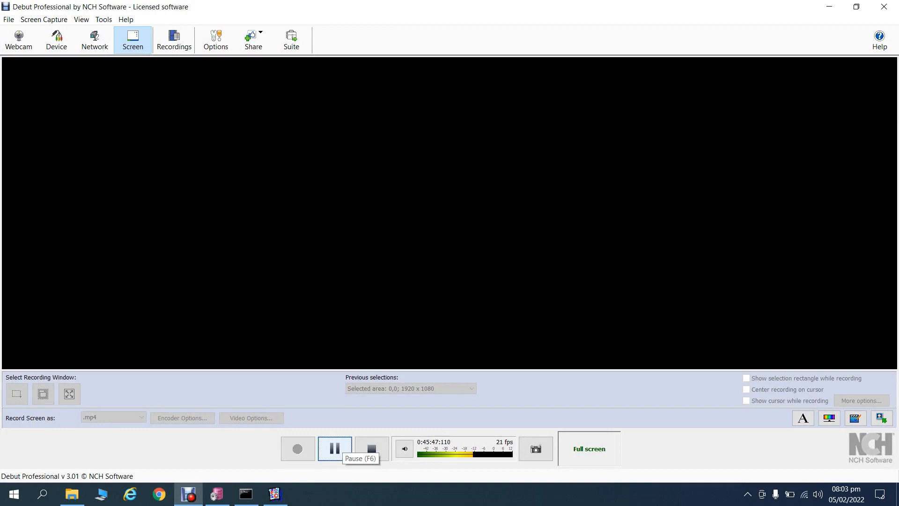
click(334, 449)
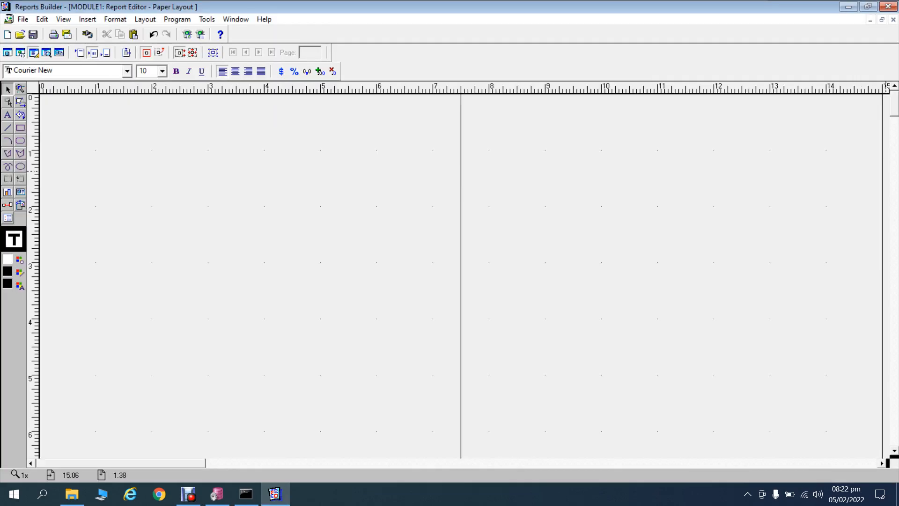
key(alt+f)
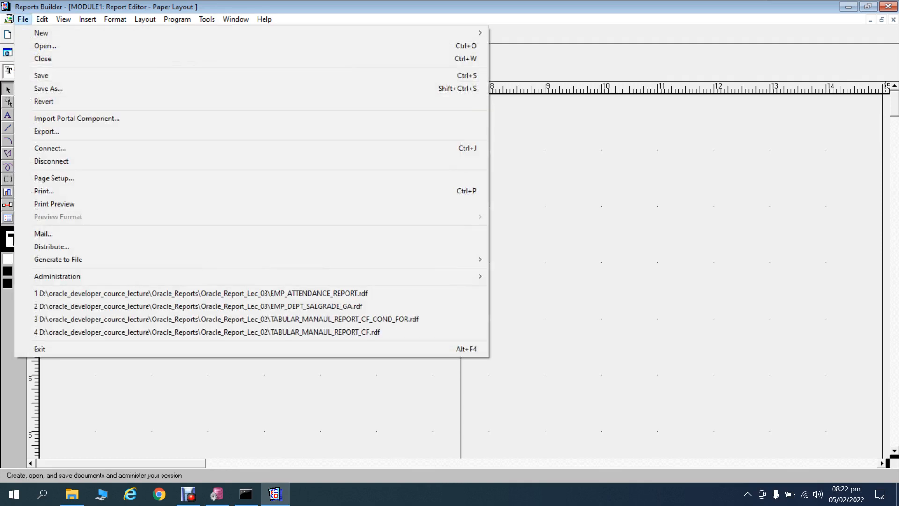
click(863, 213)
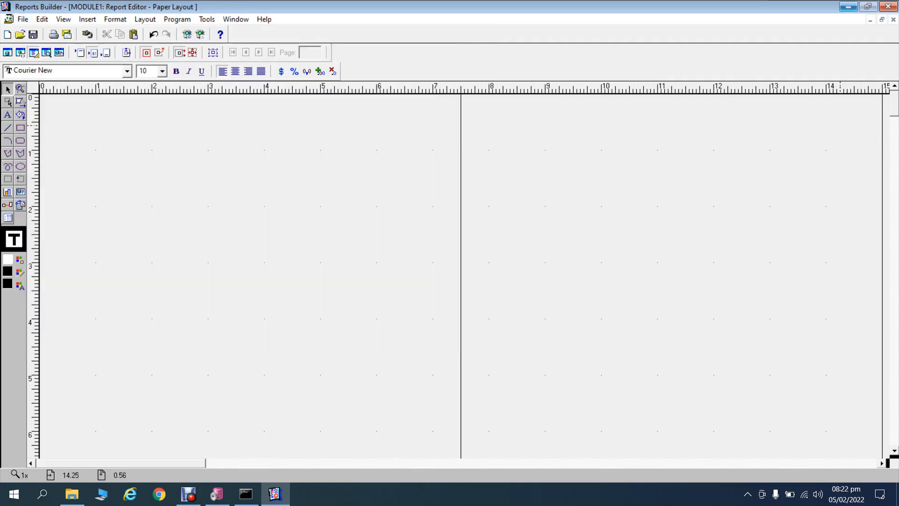
Minimize Reports Builder and launch Oracle Forms Builder from the desktop.
click(849, 7)
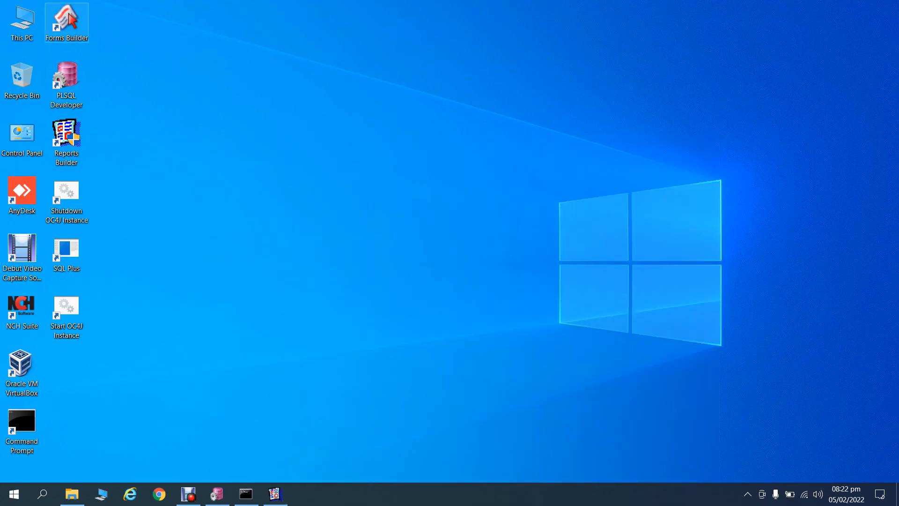
double_click(66, 21)
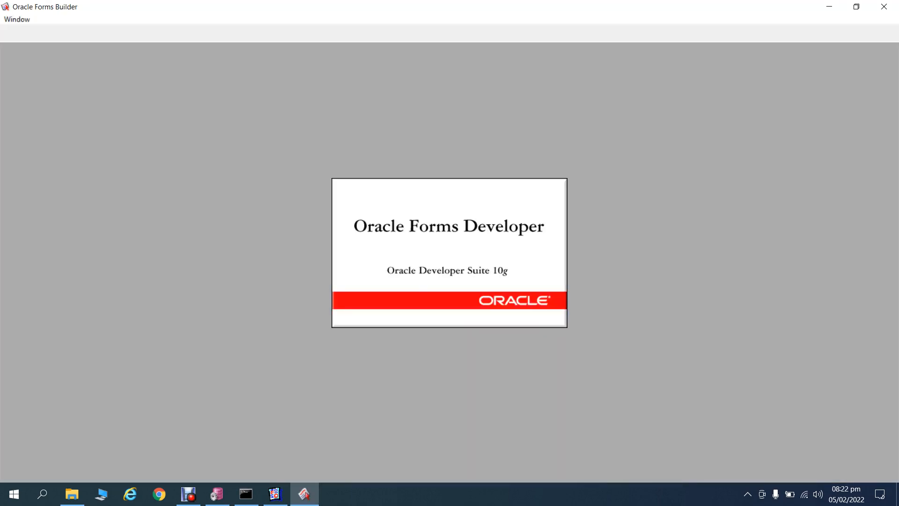
Find the Shutdown OC4J Instance app through a Windows search and run it to stop the running OC4J server.
click(245, 494)
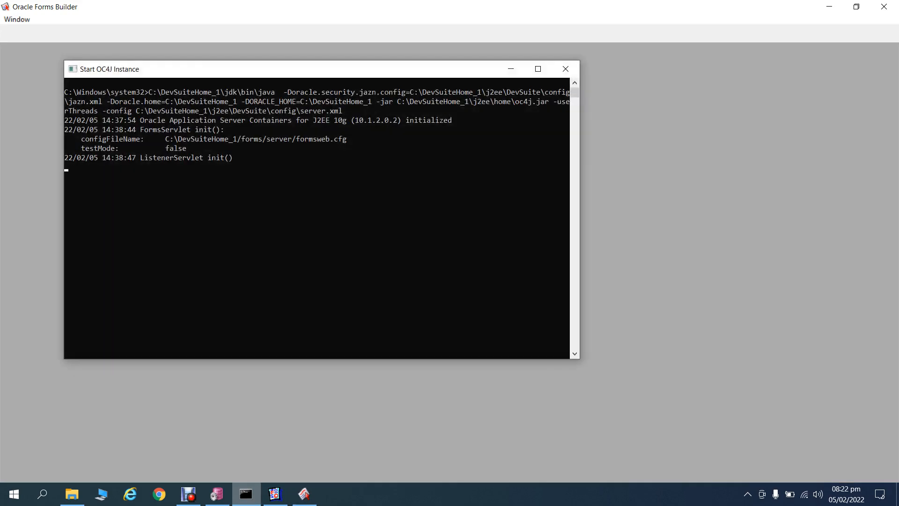
key(super)
text(c)
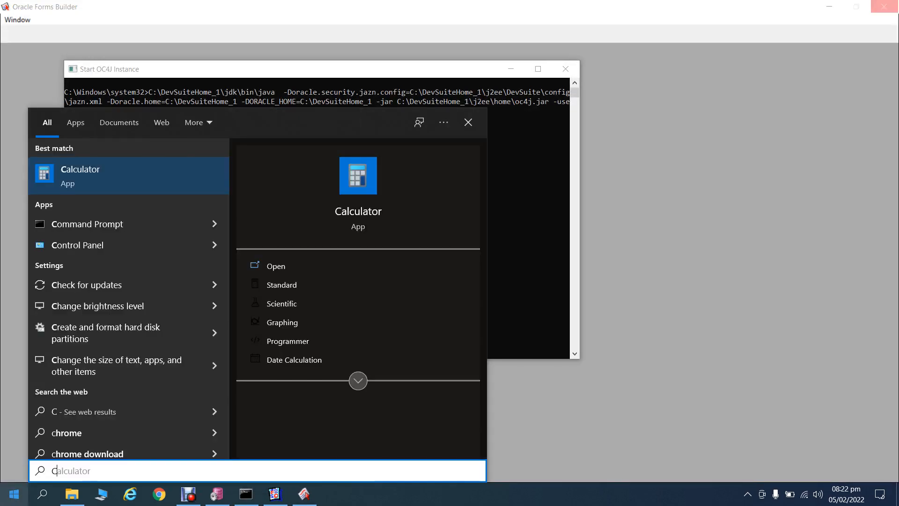
key(Down)
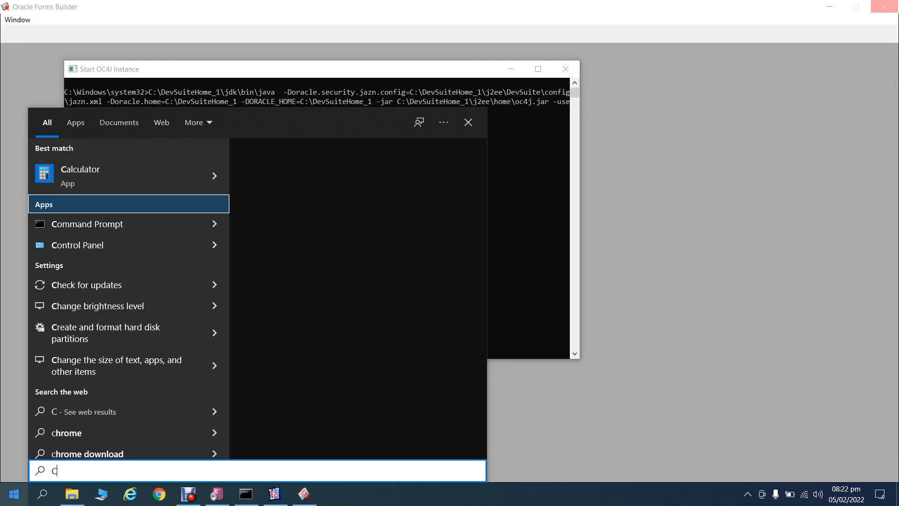
key(BackSpace)
text(oc)
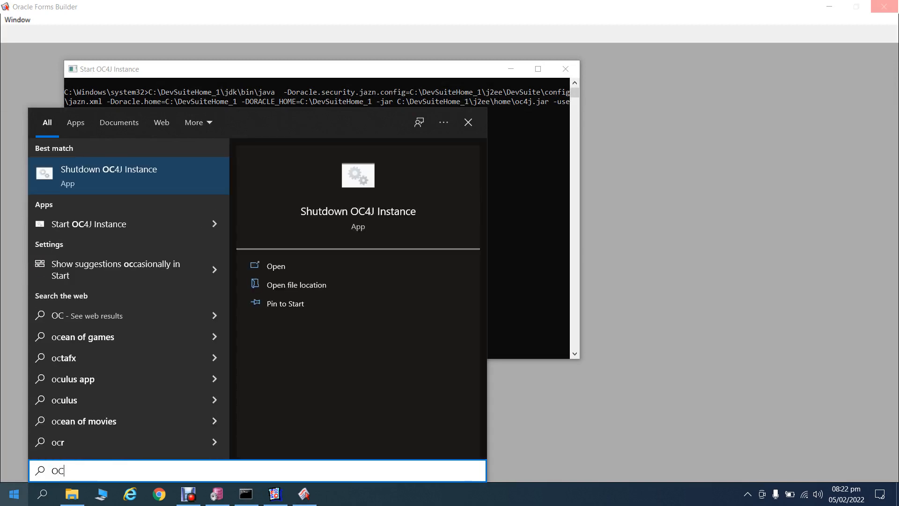
key(Return)
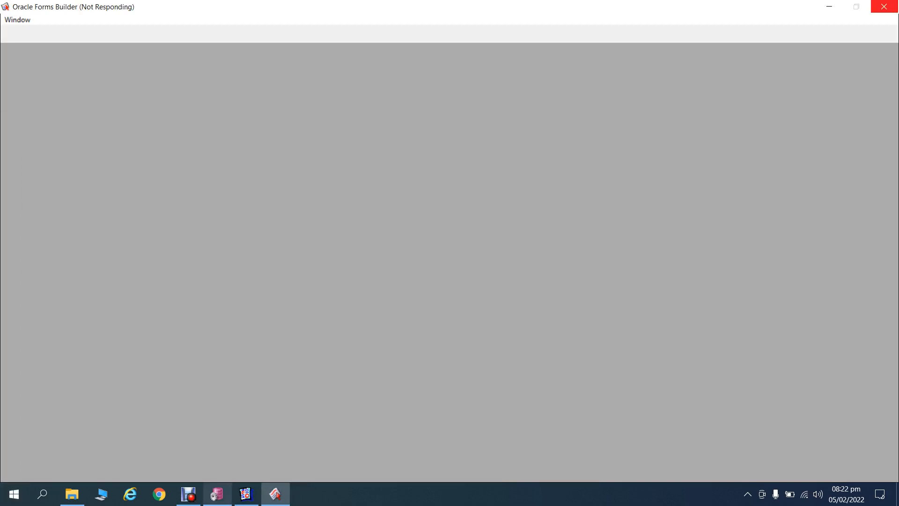
Search Windows for CMD and open Command Prompt as administrator.
mouse_move(245, 494)
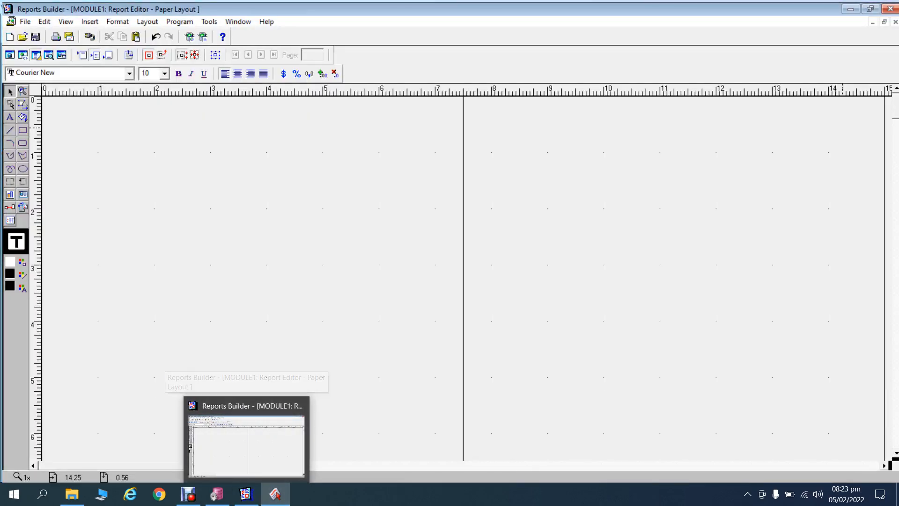
key(super+s)
text(CMD)
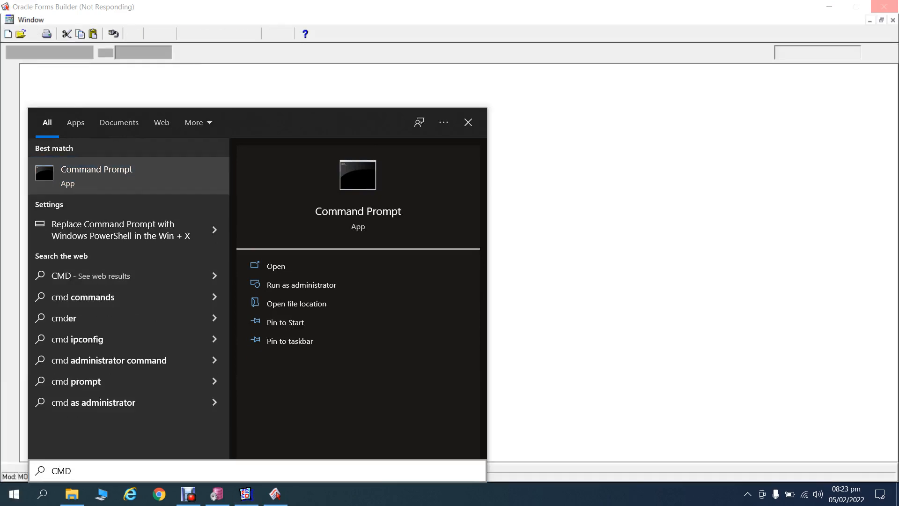
right_click(143, 173)
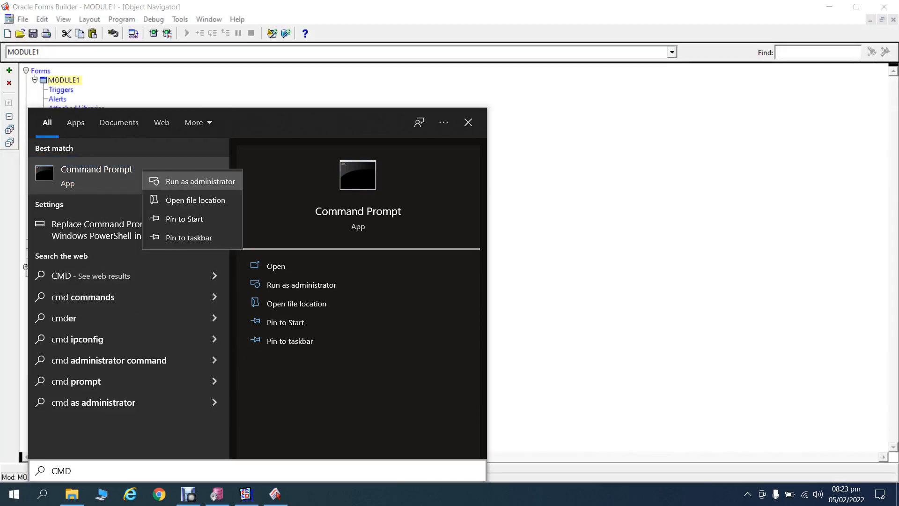
click(197, 181)
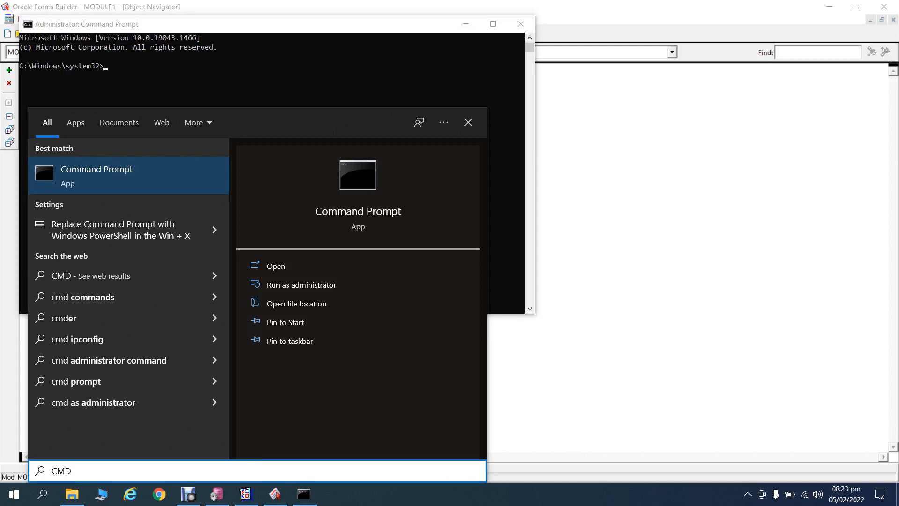
click(345, 57)
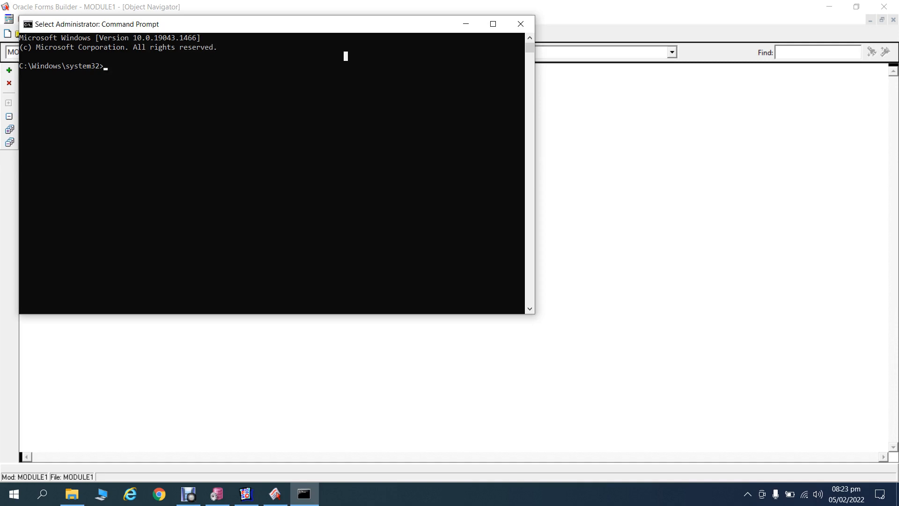
Start the naming service on port 14021 with the command "namingservice 14021".
text(naming)
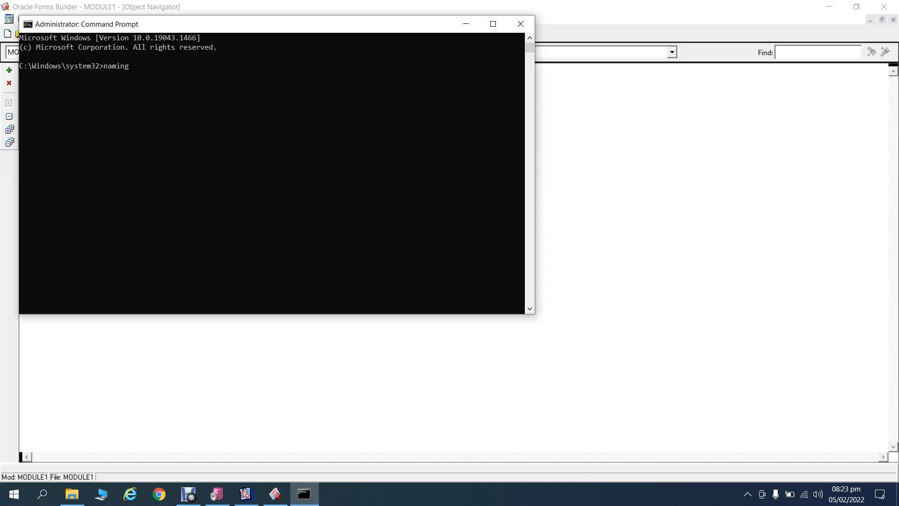
text(service 14021)
key(Return)
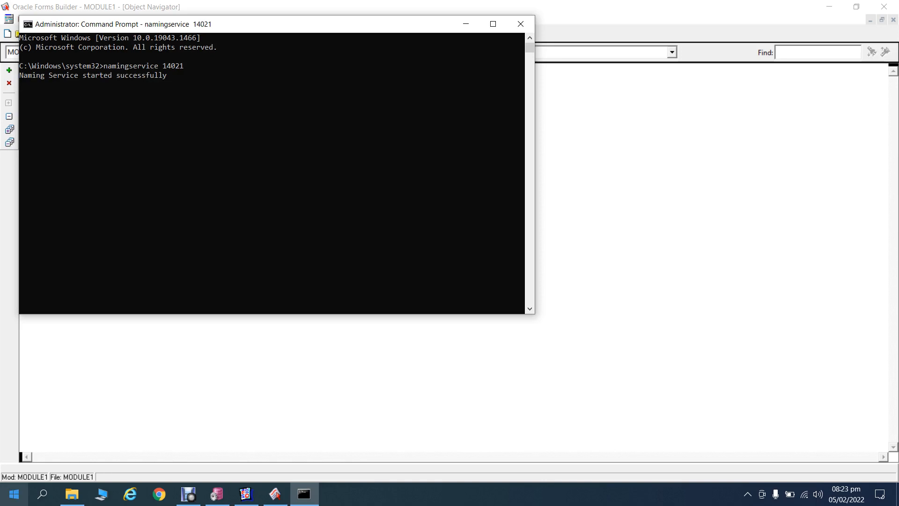
Find the Start OC4J Instance app through a Windows search and run it.
key(super)
text(oc)
key(Down)
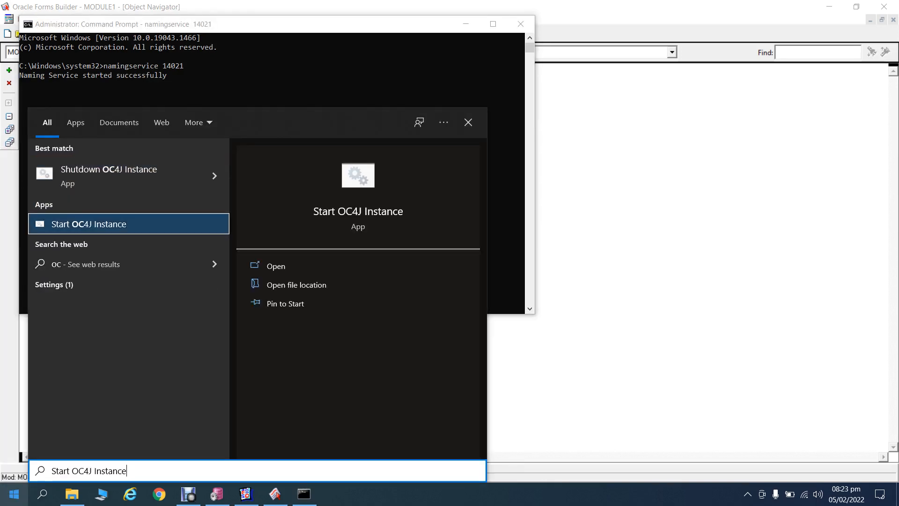
key(Return)
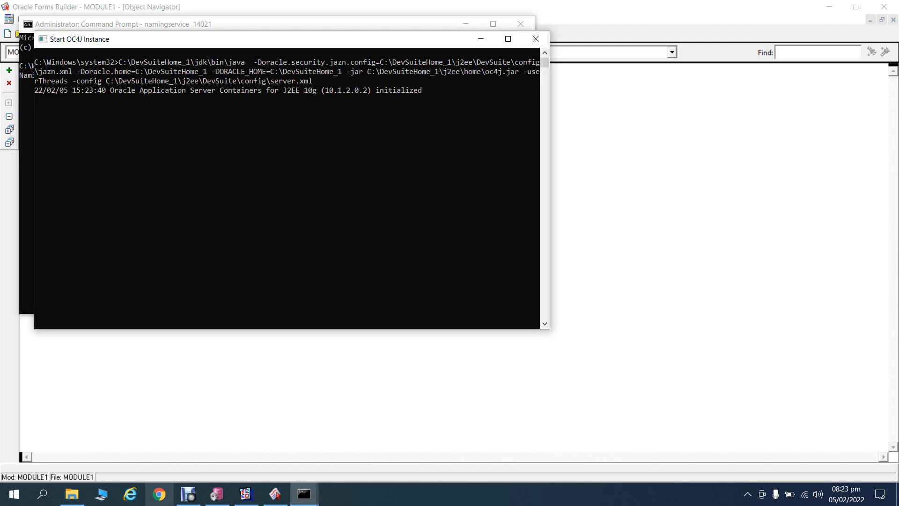
Open the bookmarked OracleAS Reports Services job queue page in Chrome and highlight the host name and port in its address.
click(160, 494)
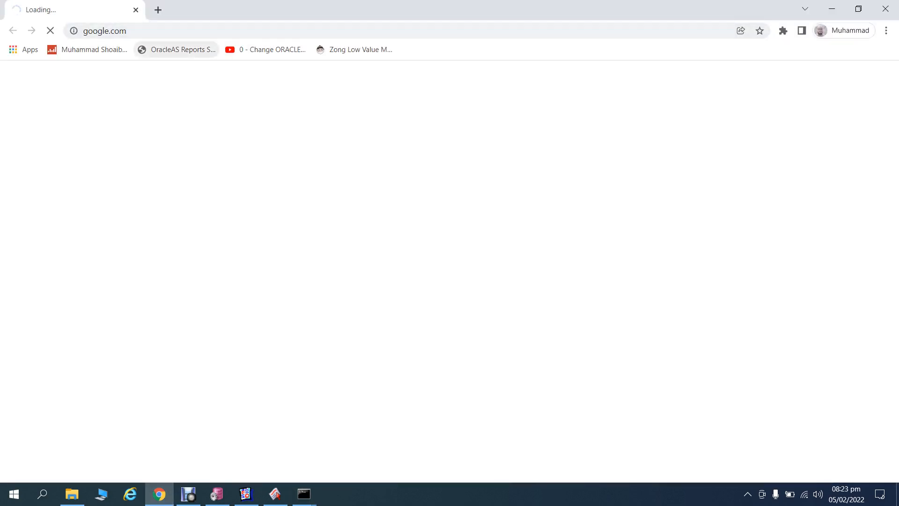
click(177, 49)
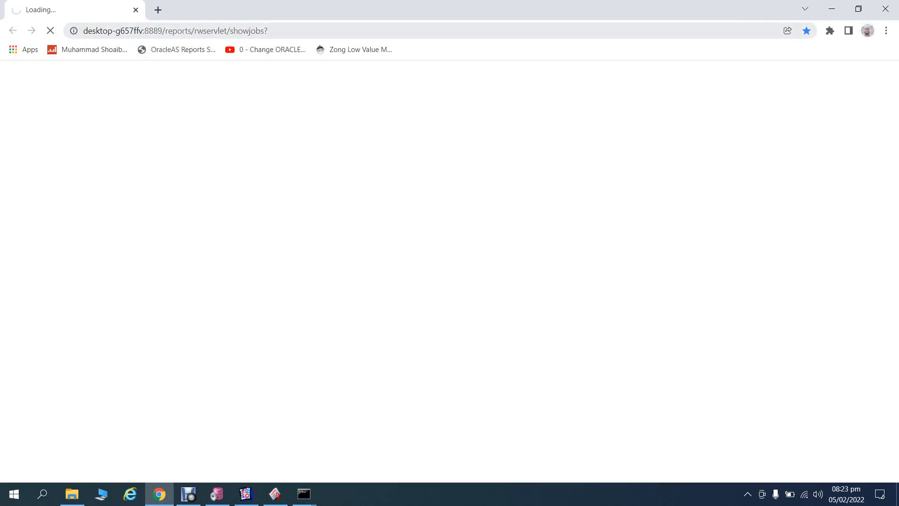
click(291, 31)
click(192, 30)
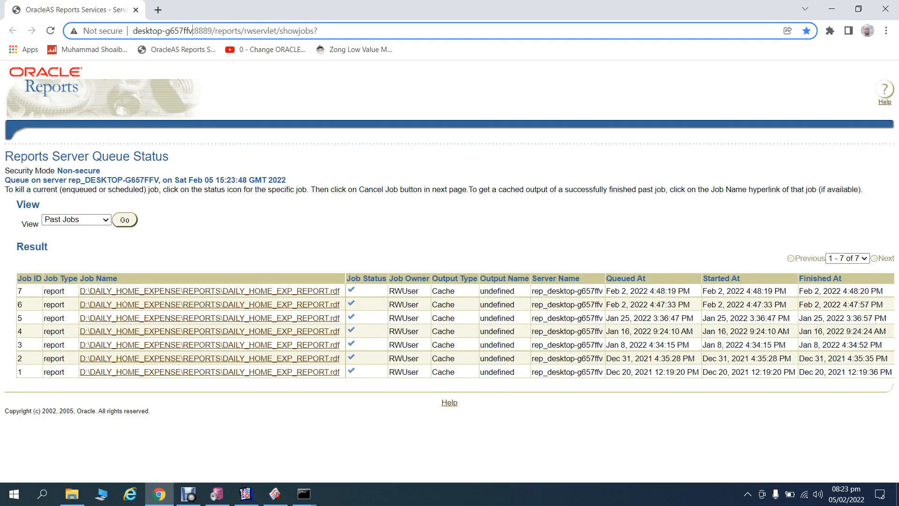
drag(194, 31, 133, 31)
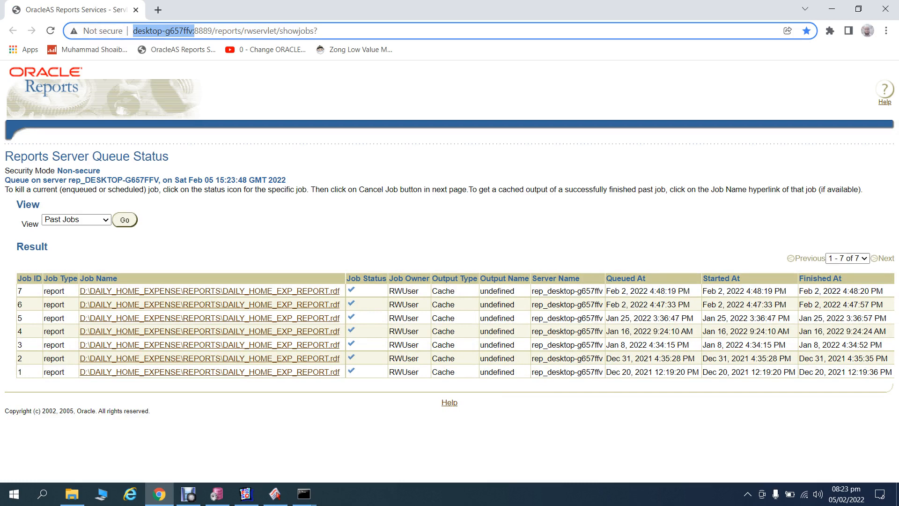
drag(194, 30, 215, 31)
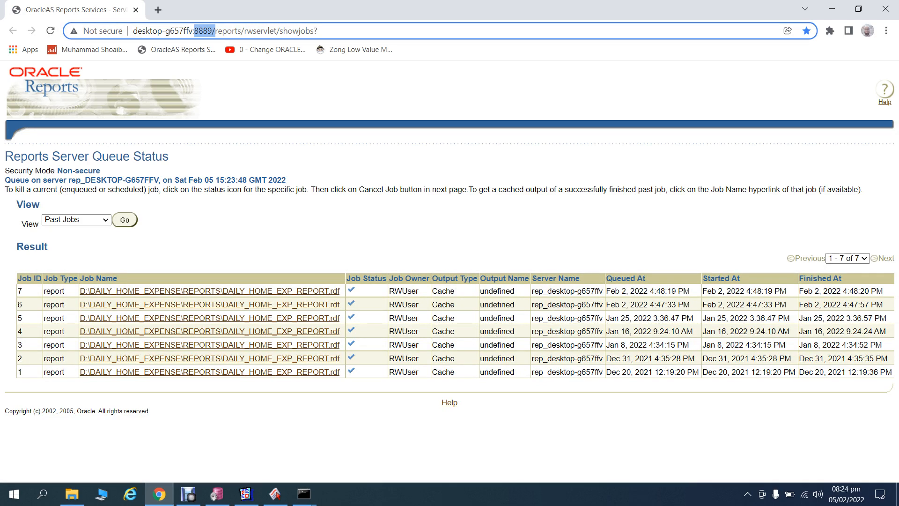
Switch to Internet Explorer, exit the running Daily Home Exp form, and copy the forms servlet address.
click(130, 493)
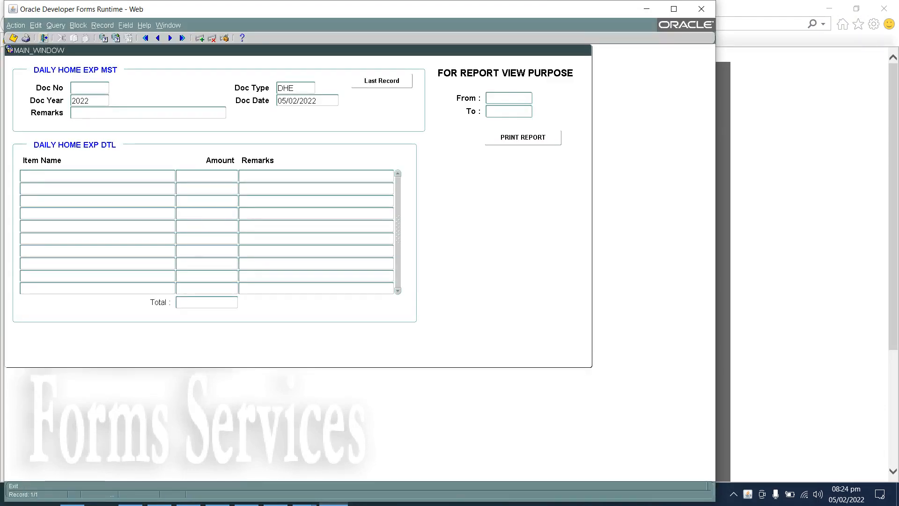
click(44, 38)
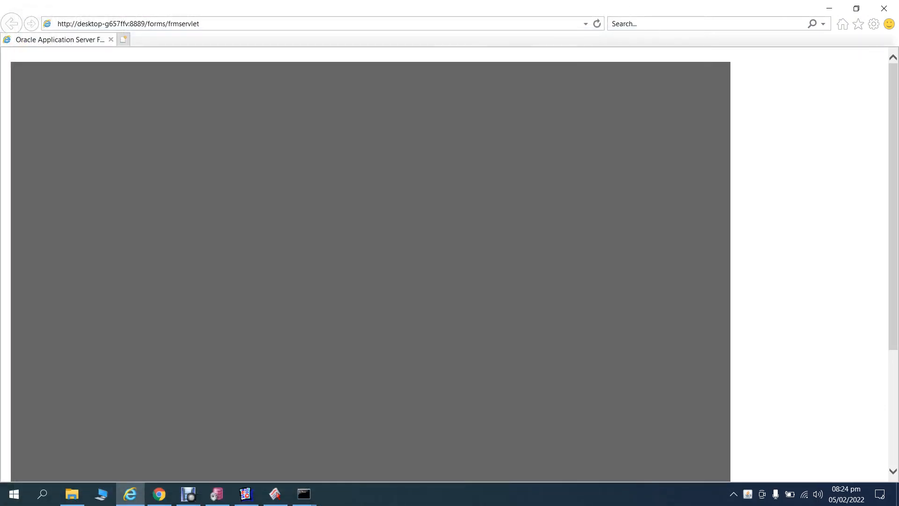
click(128, 23)
key(ctrl+c)
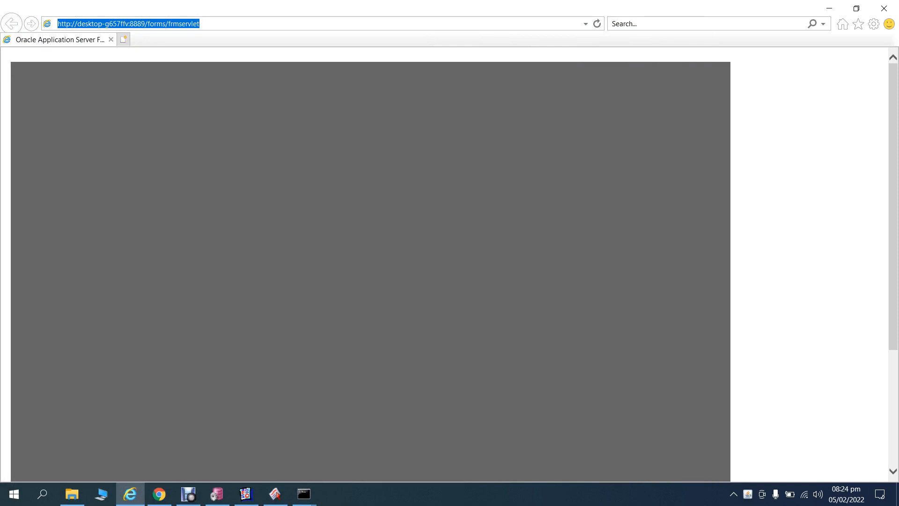
click(159, 494)
mouse_move(130, 494)
key(super)
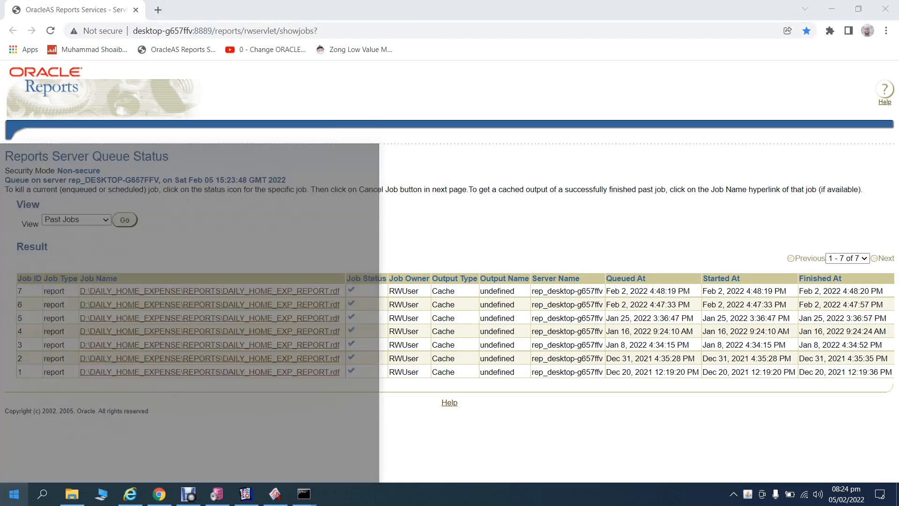
text(notepad)
key(Return)
key(ctrl+v)
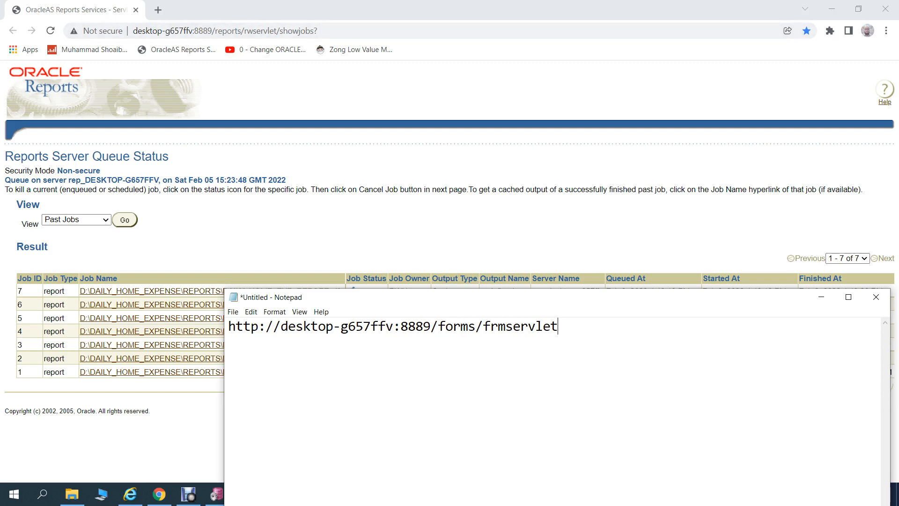
drag(515, 297, 379, 115)
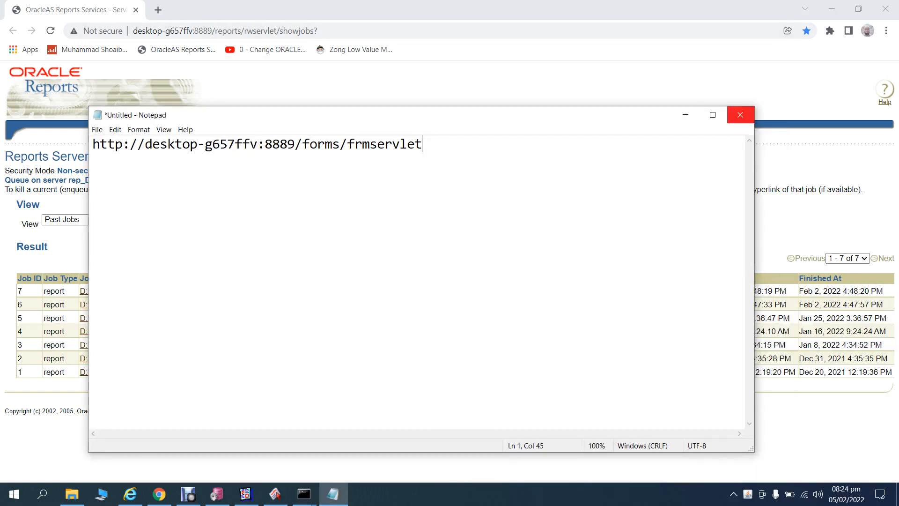
click(741, 115)
click(471, 248)
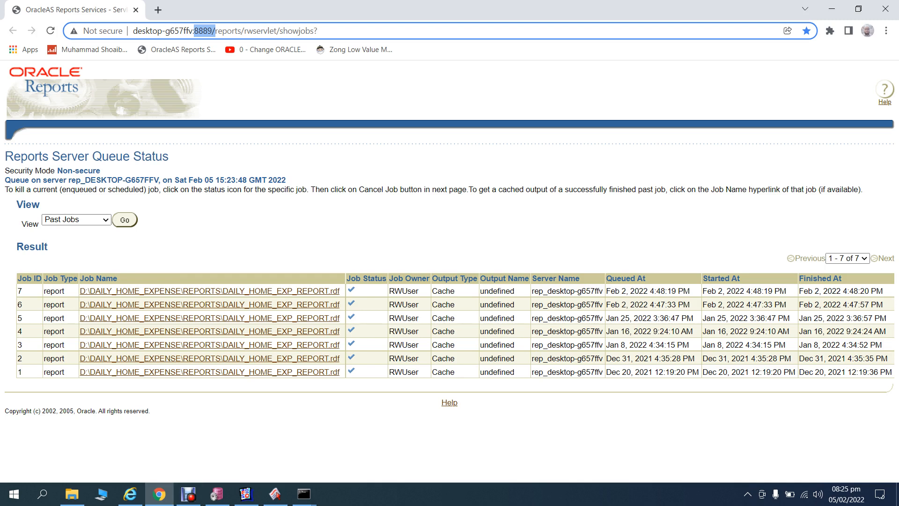
Switch the Reports Server queue view to Current Jobs and load the list.
click(76, 220)
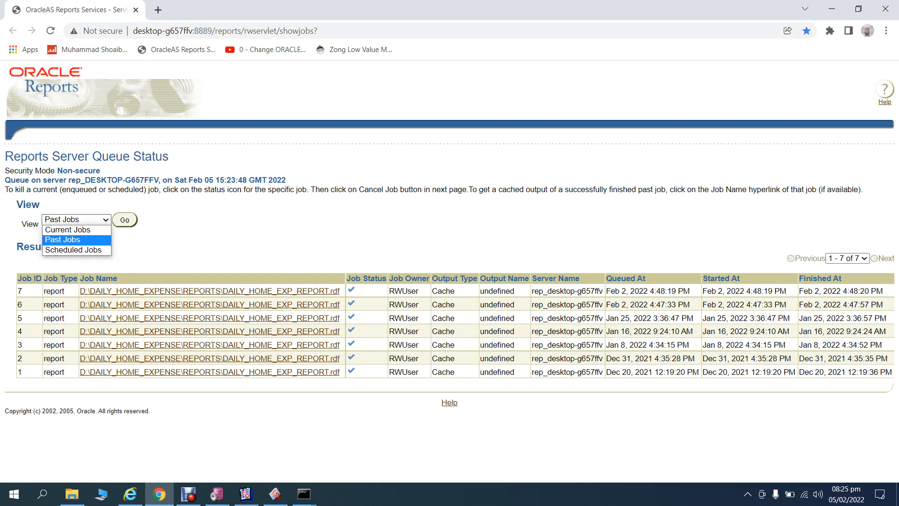
click(76, 230)
click(125, 220)
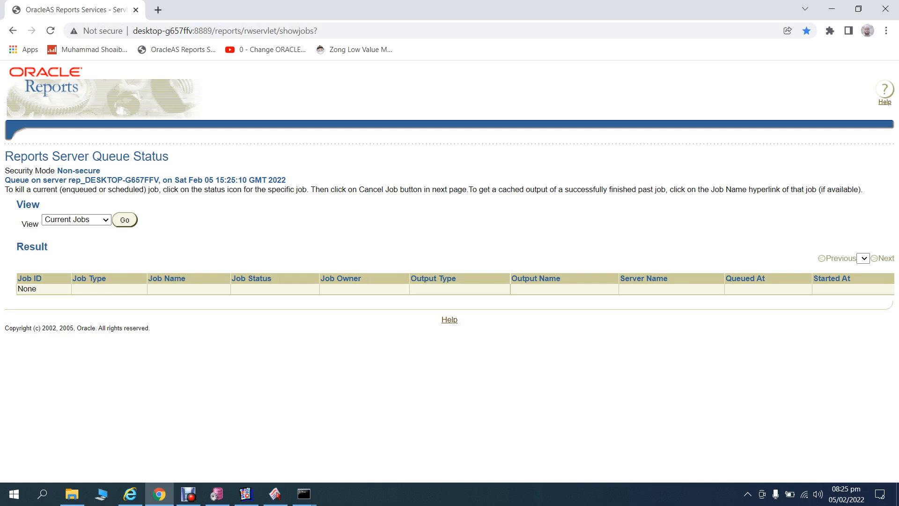
Minimize the Chrome window and switch to Oracle Forms Builder.
click(832, 9)
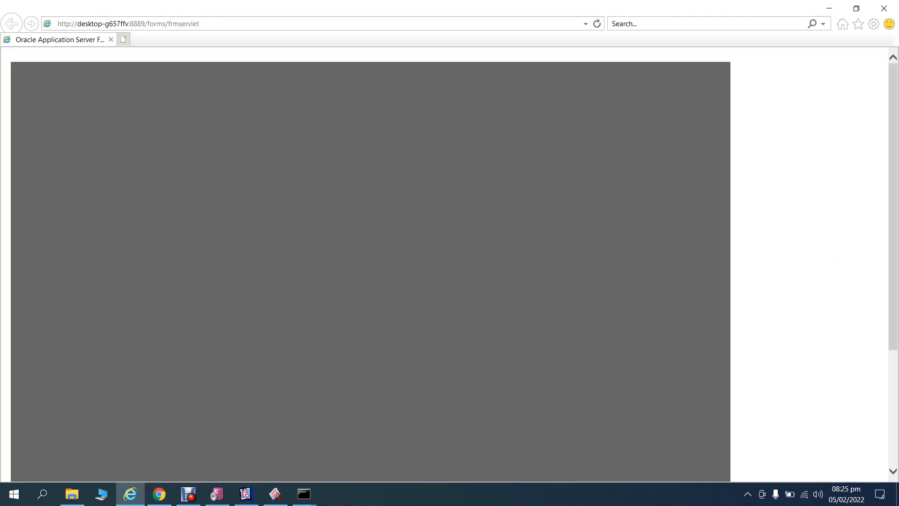
click(275, 494)
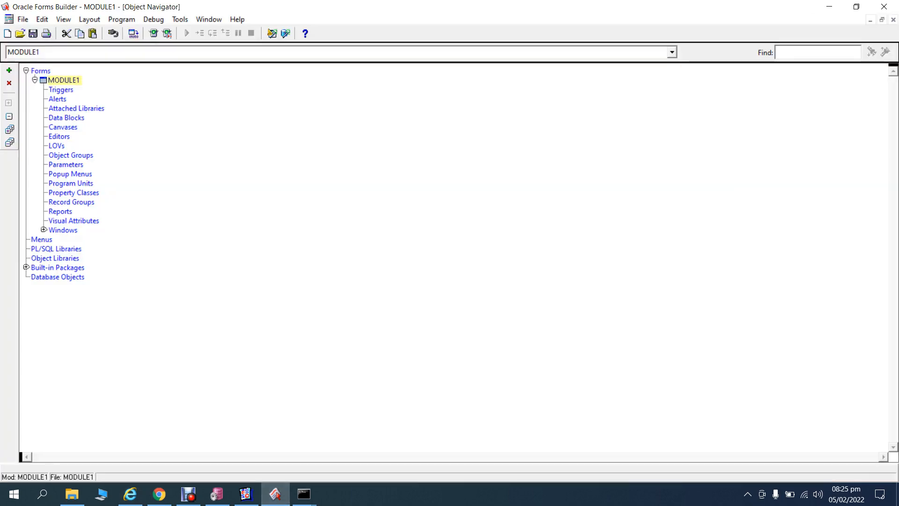
Connect Forms Builder to the orcl database as the scott schema user, entering the account password.
key(ctrl+j)
text(scott)
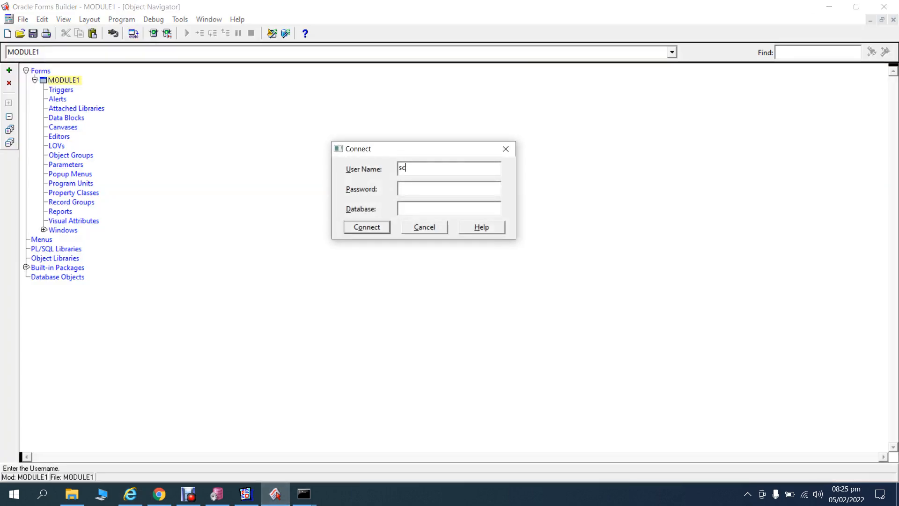
key(Tab)
text(tiger)
key(Tab)
text(orcl)
key(Return)
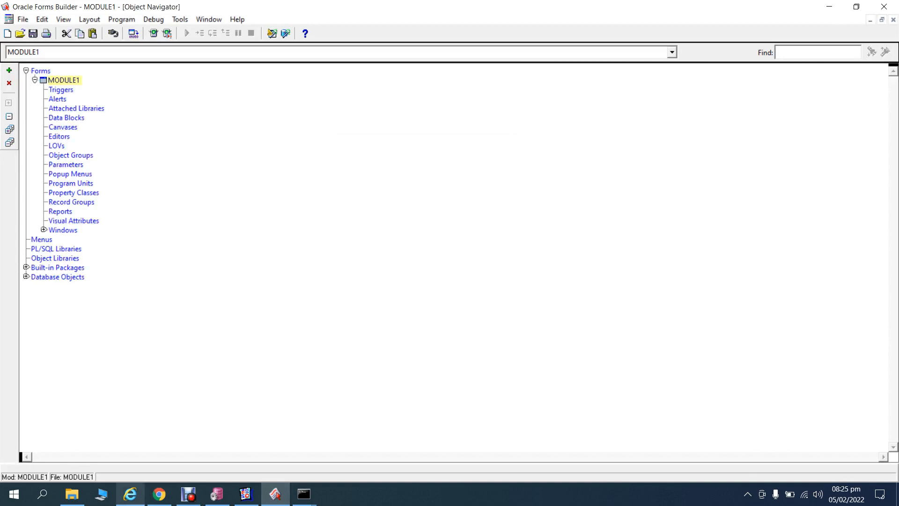
Switch to the Internet Explorer window of Oracle Application Server Forms Services and close it.
mouse_move(130, 494)
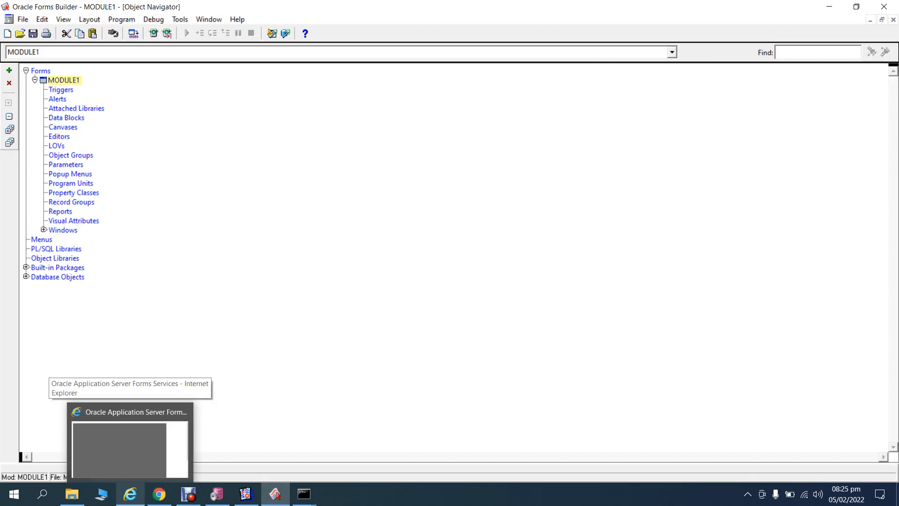
click(130, 445)
click(884, 8)
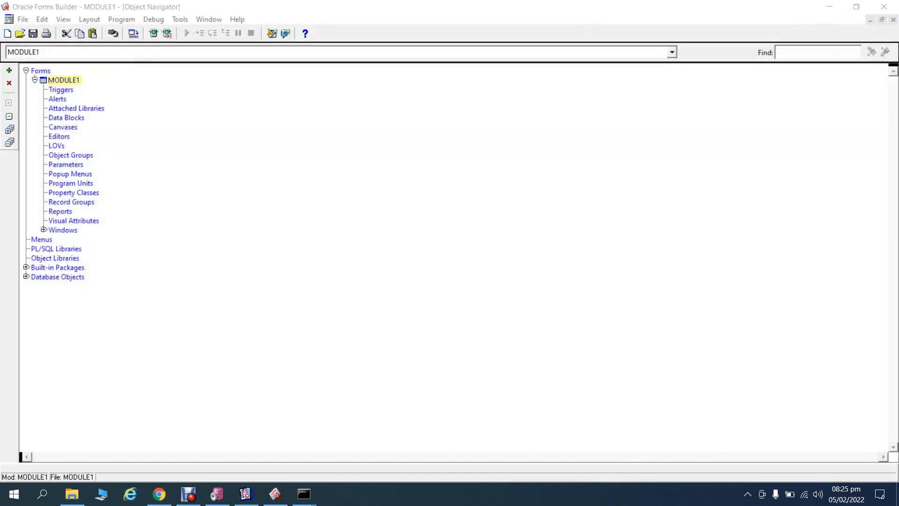
Open the DAILY_HOME_EXPENSE folder on Local Disk (D:) in File Explorer.
click(71, 494)
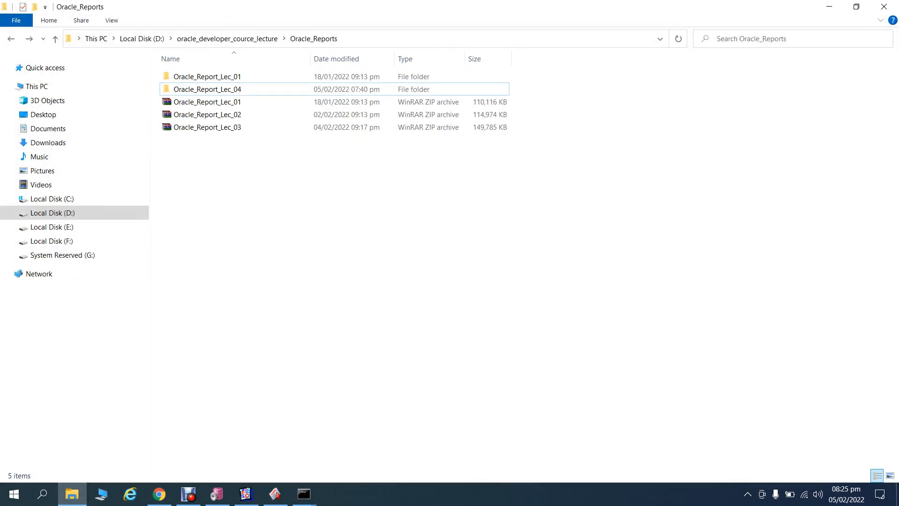
click(101, 494)
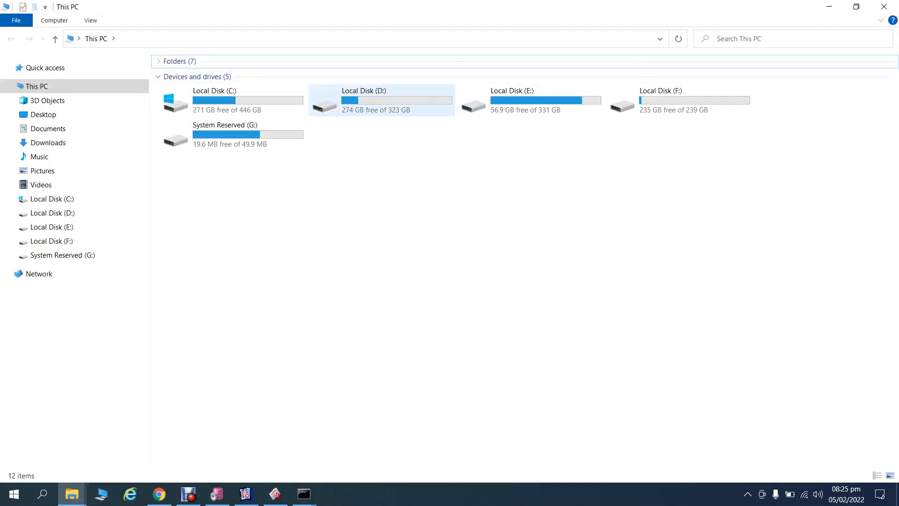
double_click(382, 100)
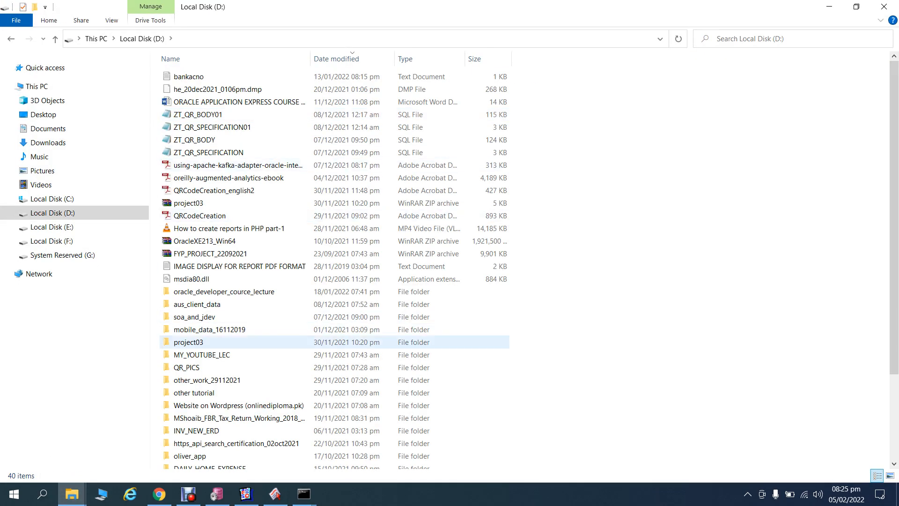
click(201, 355)
key(Down)
key(Down)
key(Down)
key(Down)
key(Down)
key(Down)
key(Down)
key(Down)
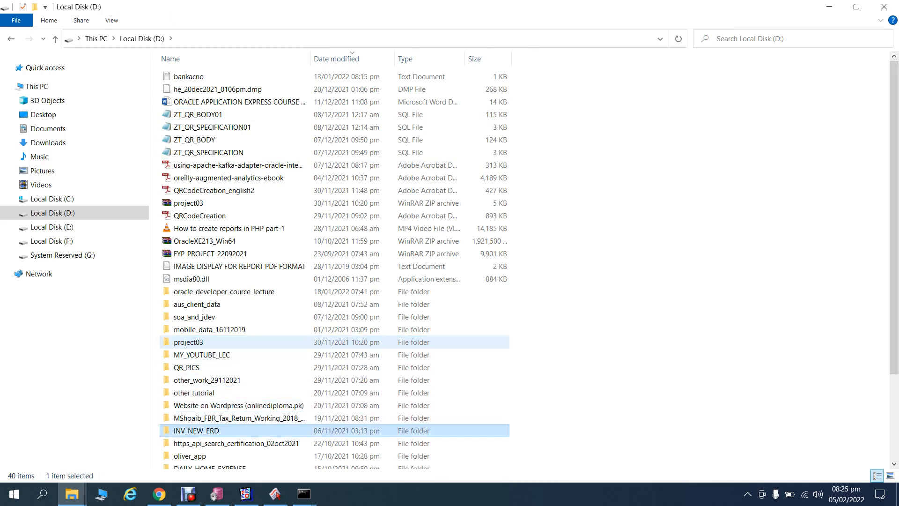
key(Down)
key(Return)
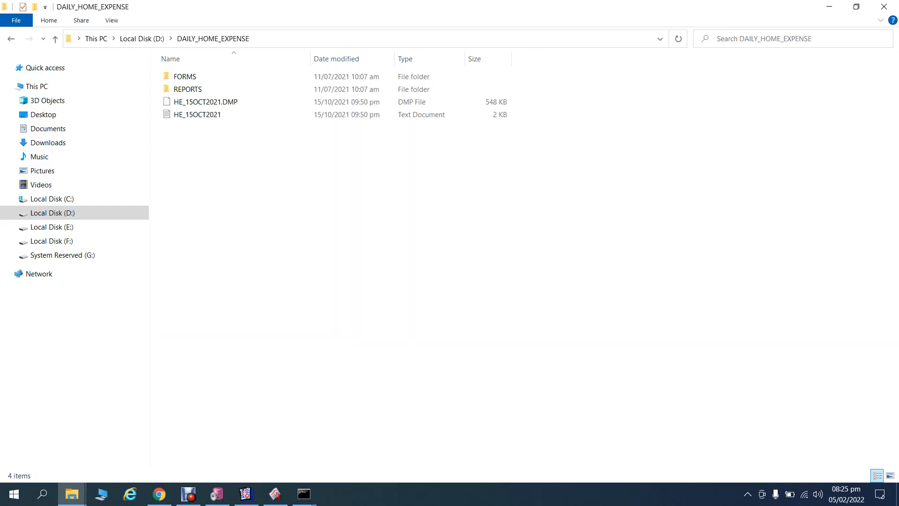
Permanently delete the EMP_ATTENDANCE_REPORT file from the Oracle_Report_Lec_04 folder.
click(217, 494)
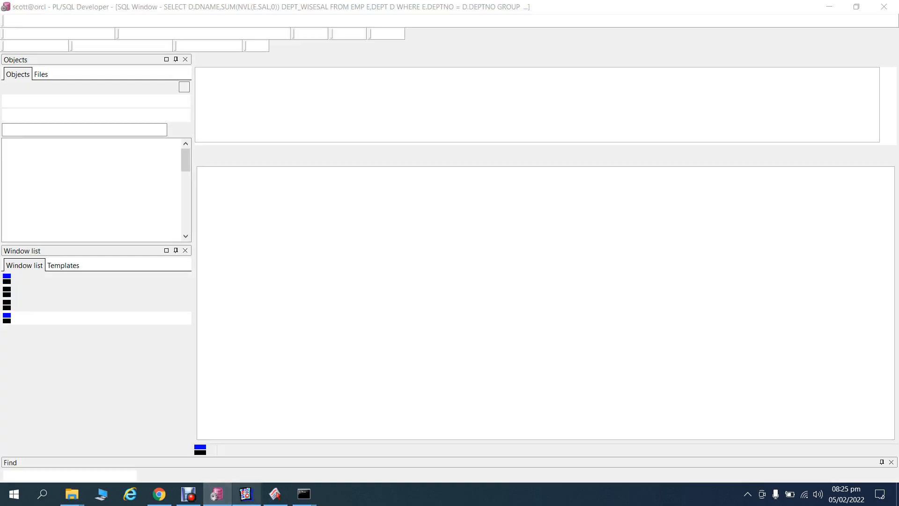
mouse_move(72, 494)
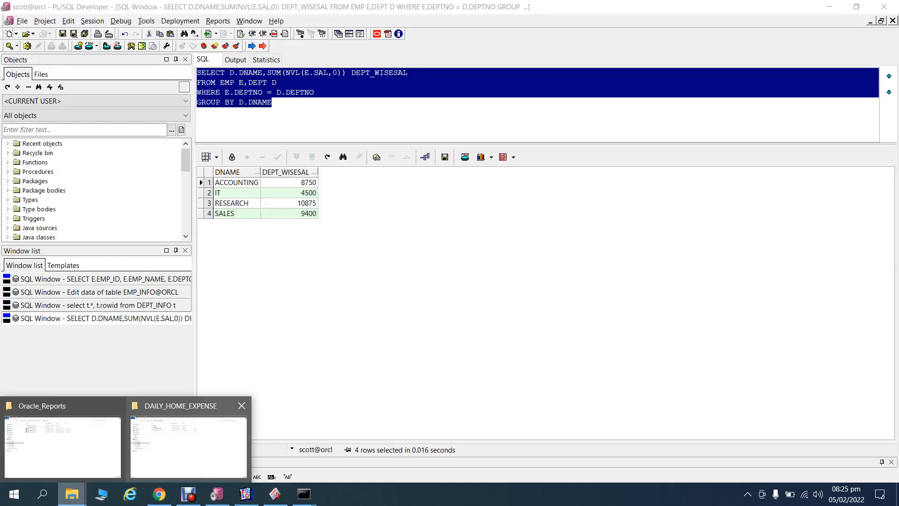
click(63, 440)
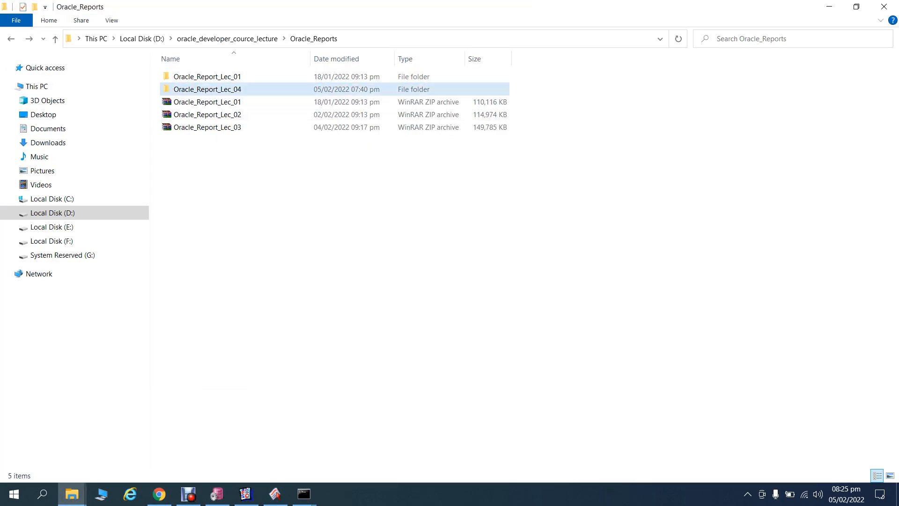
double_click(208, 89)
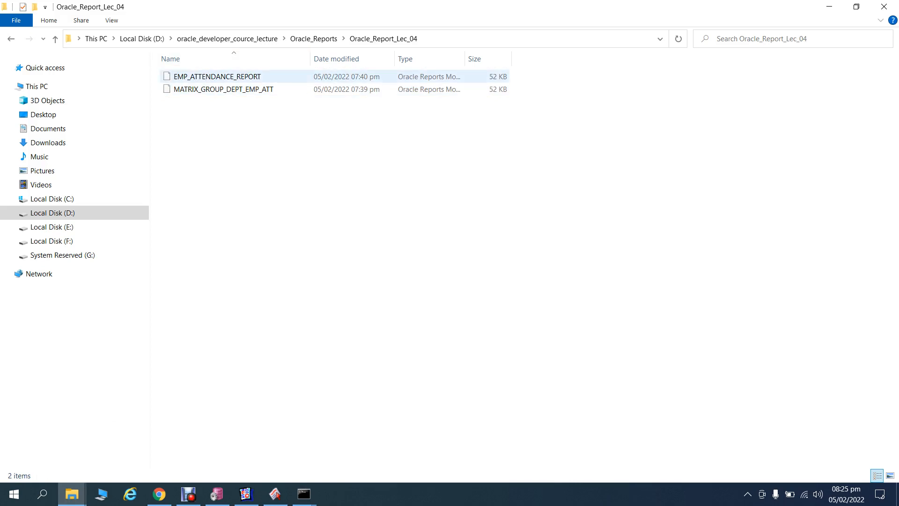
click(245, 77)
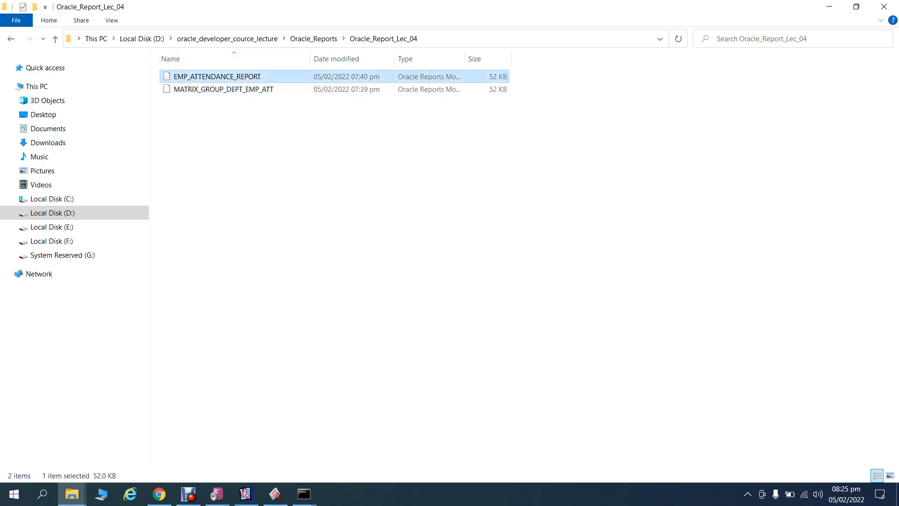
key(shift+Delete)
key(Return)
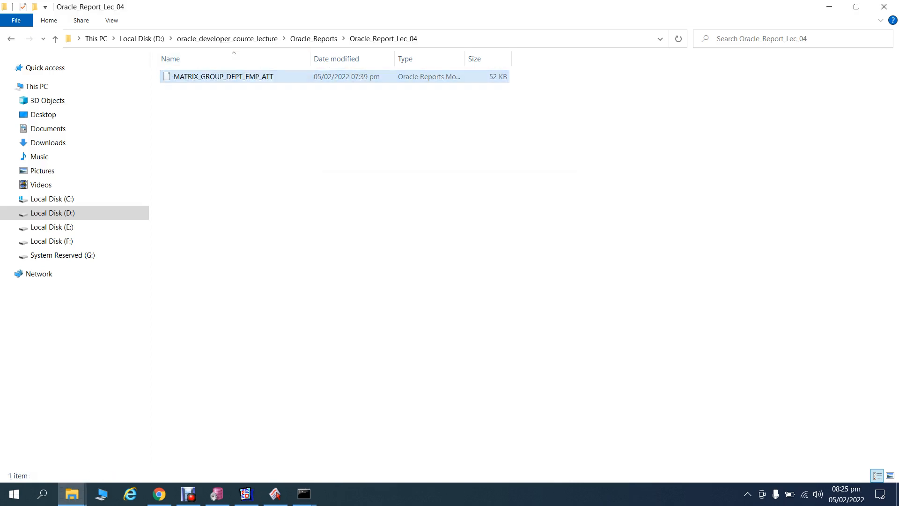
Switch to PL/SQL Developer and add D.DEPTNO before D.DNAME in the SELECT and GROUP BY clauses of the department salary query.
click(245, 494)
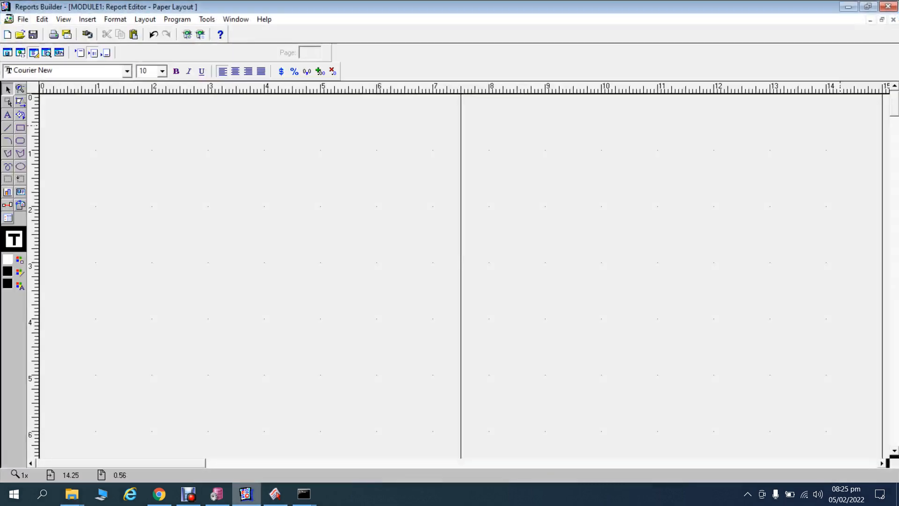
click(217, 494)
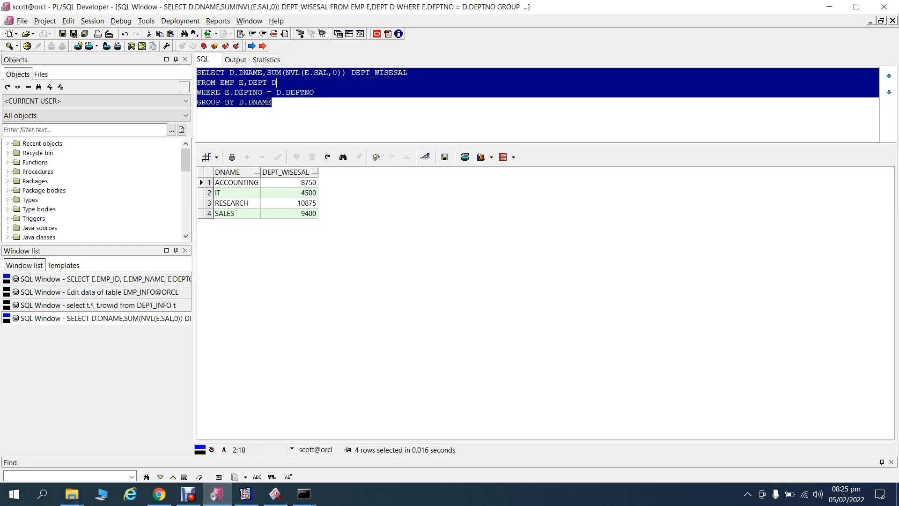
click(273, 102)
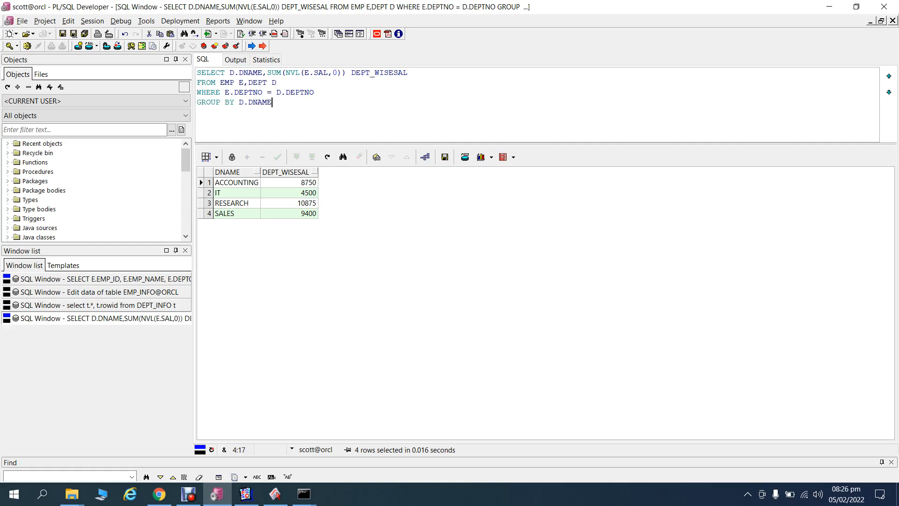
click(230, 73)
text(D.)
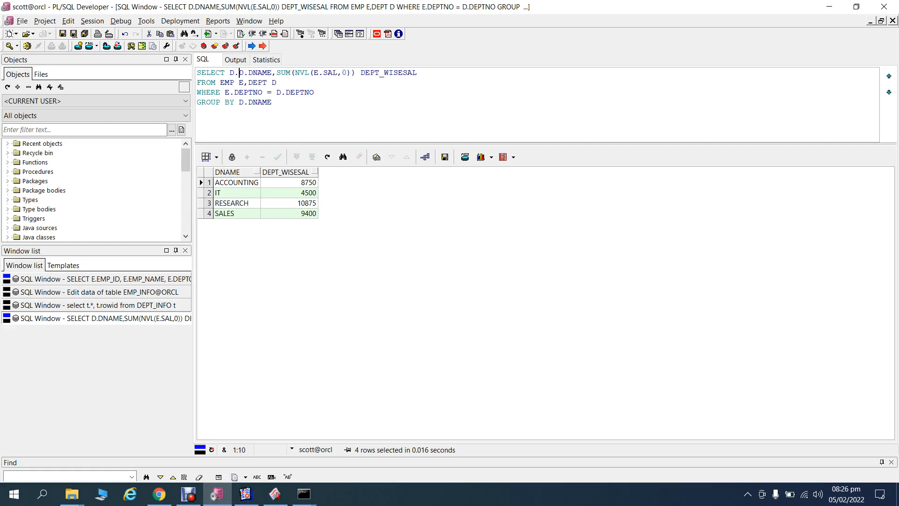
key(Return)
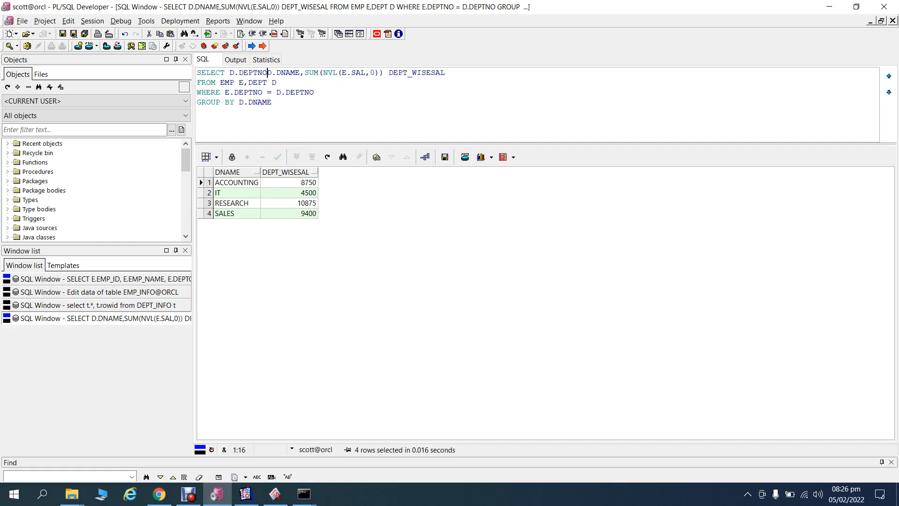
text(,)
click(239, 102)
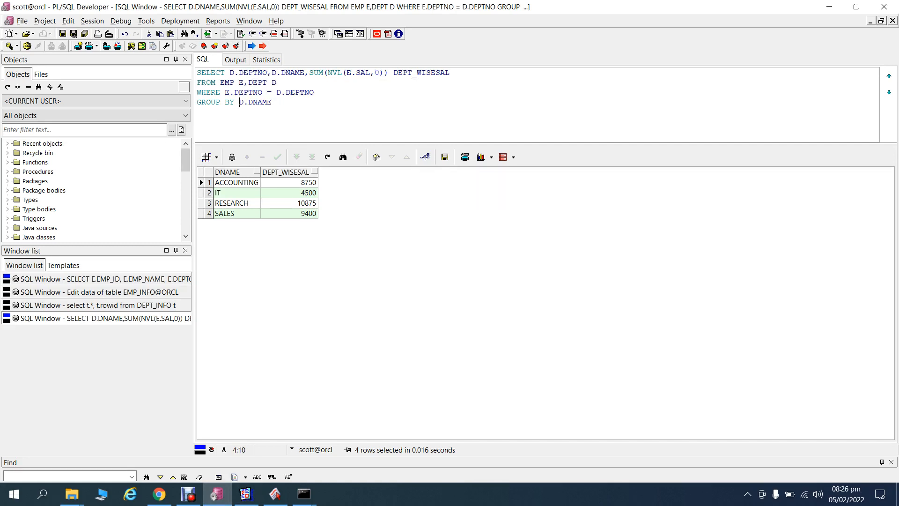
text(D.D)
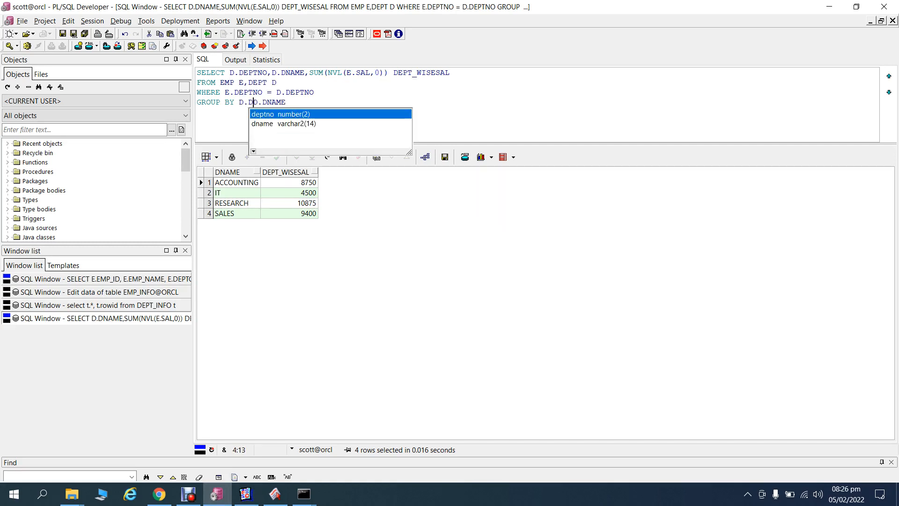
key(Return)
text(,)
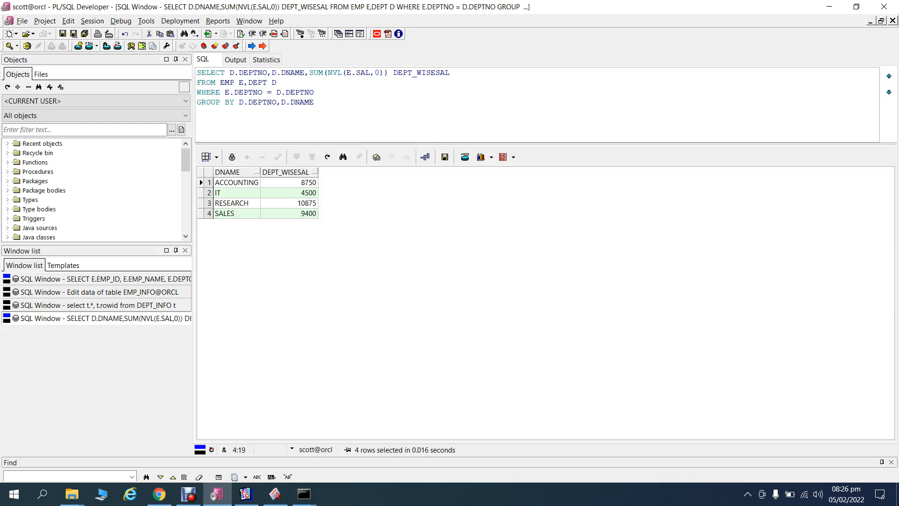
Add the line ORDER BY D.DEPTNO at the end of the query and execute it.
text(ORDER BY D.)
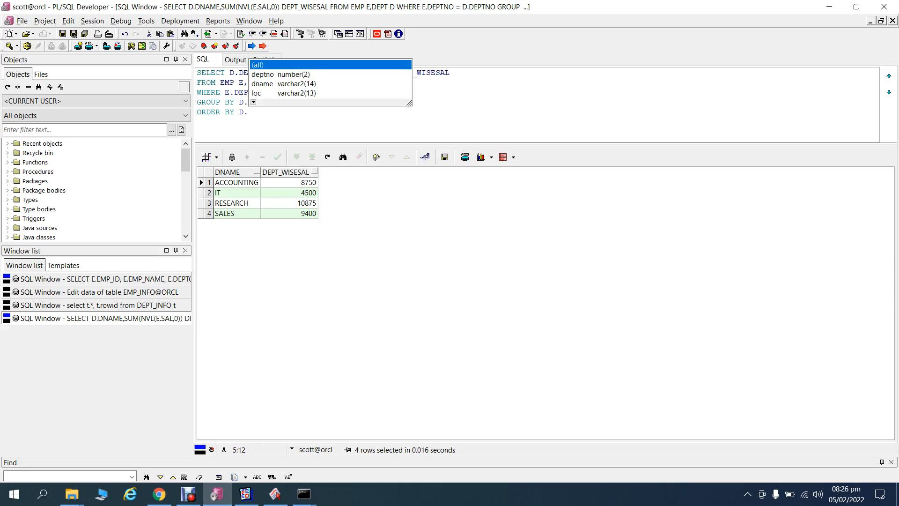
key(Return)
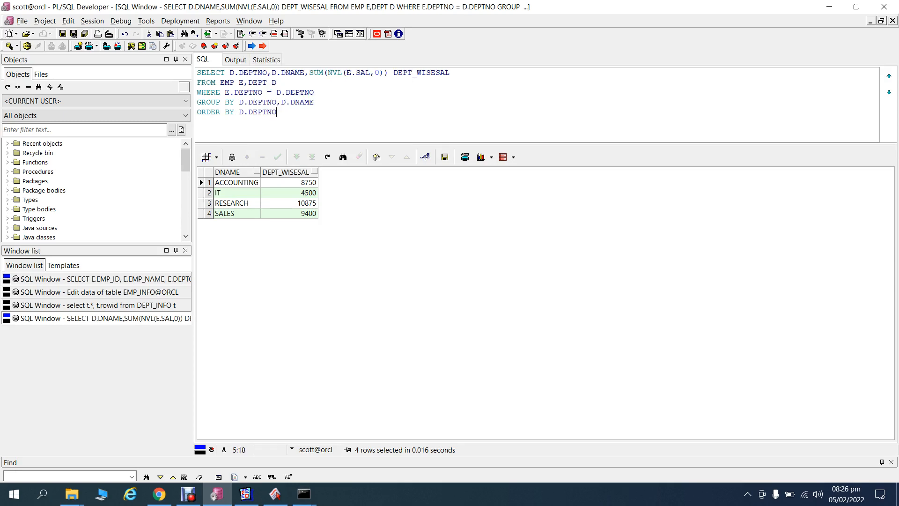
key(F8)
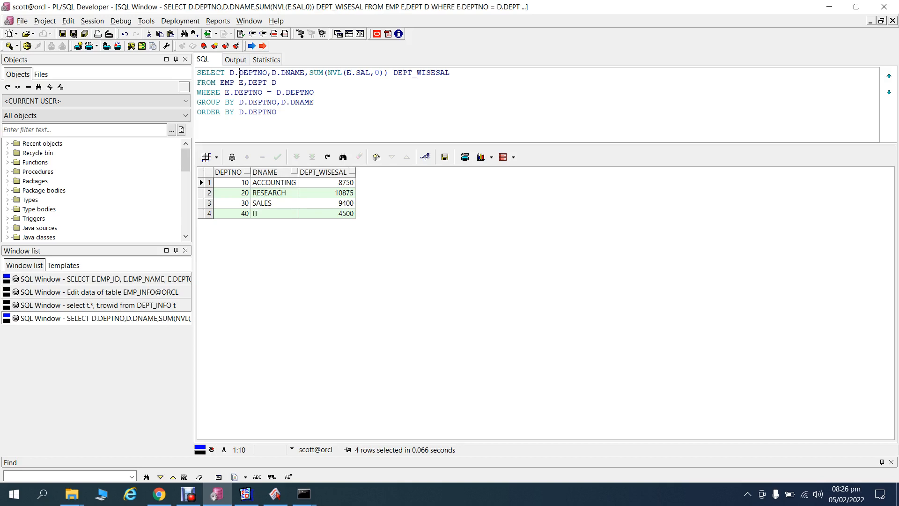
Copy the whole query, switch to Reports Builder, and create a SQL query from it in the report's data model.
key(ctrl+a)
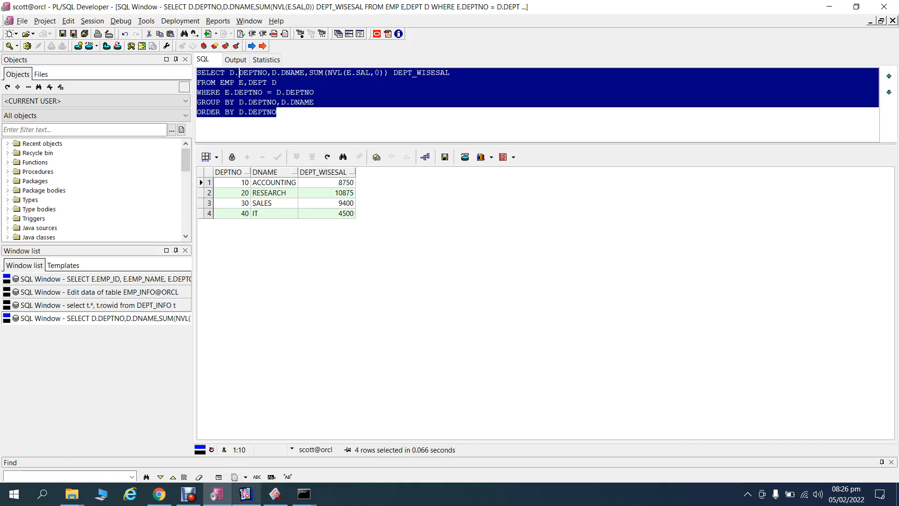
key(alt+Tab)
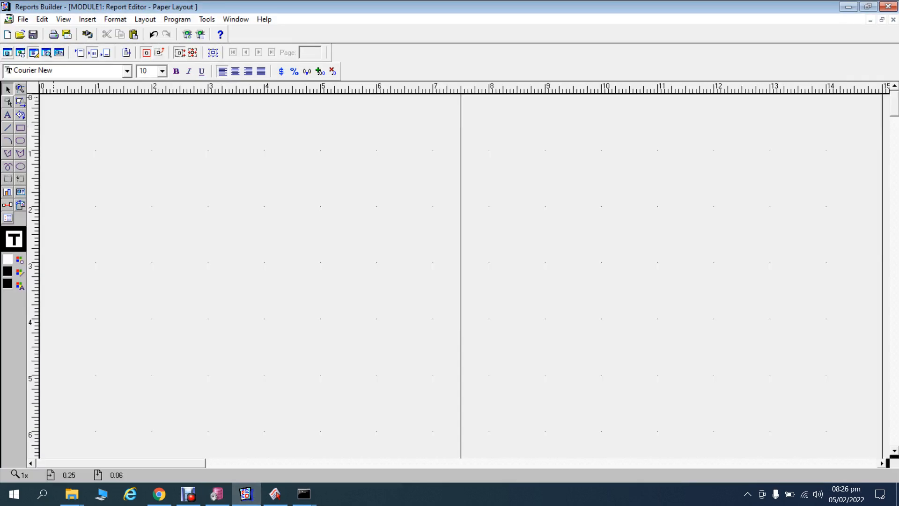
click(8, 53)
key(ctrl+x)
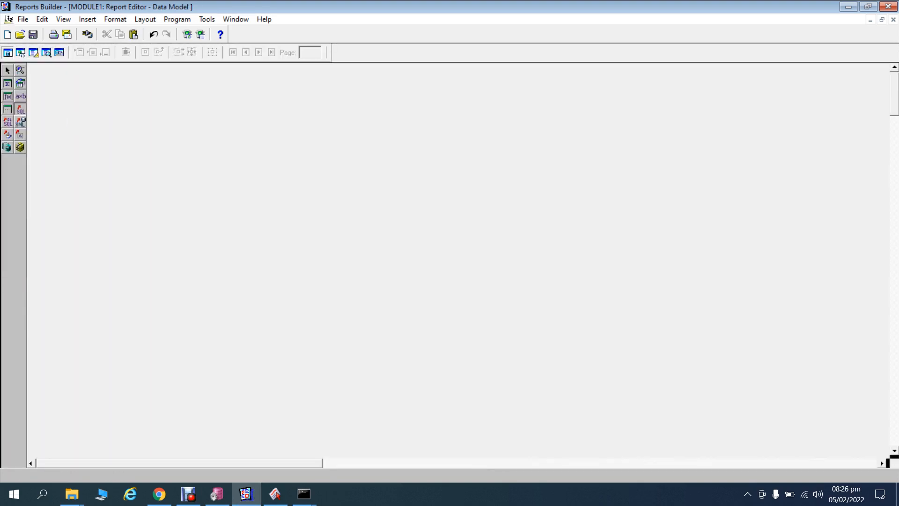
click(20, 109)
click(81, 122)
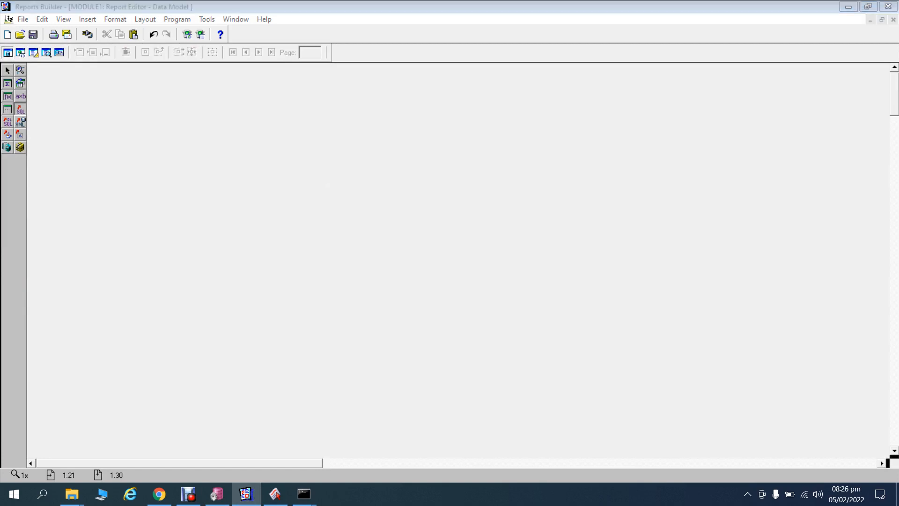
key(ctrl+v)
click(374, 330)
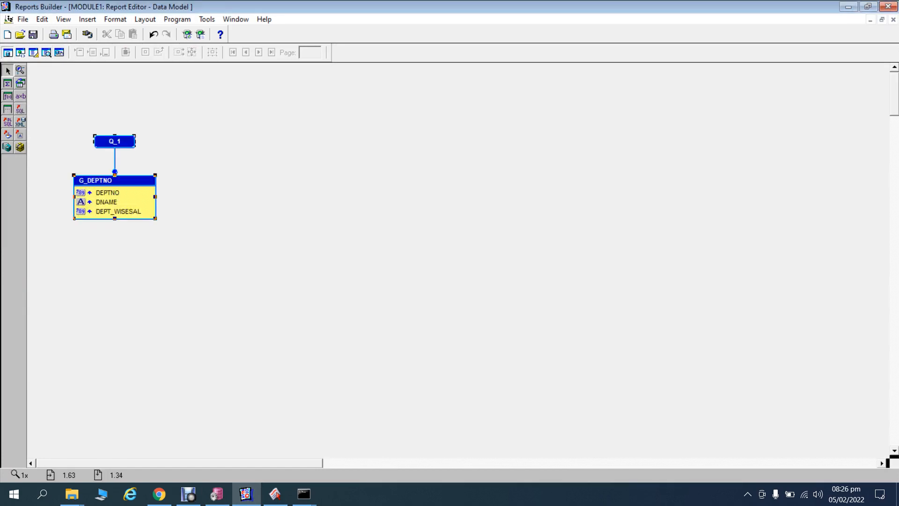
Start the Report Wizard from the query, keep both web and paper layout, and add DEPTNO, DNAME and DEPT_WISESAL to the displayed fields.
right_click(119, 139)
click(161, 206)
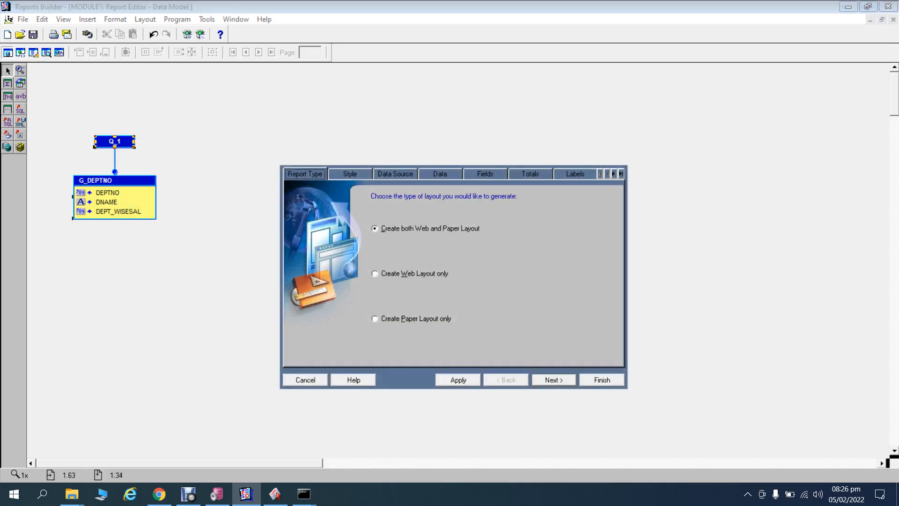
click(553, 380)
click(553, 380)
click(553, 379)
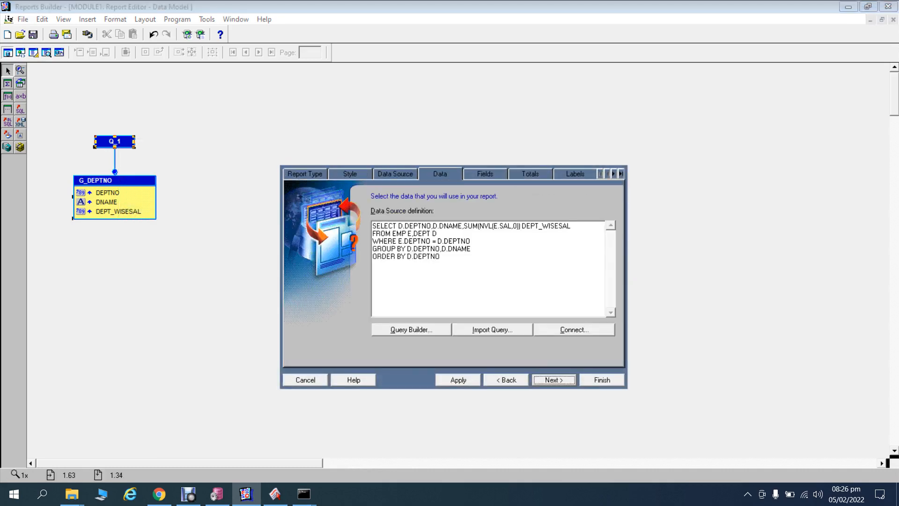
click(554, 380)
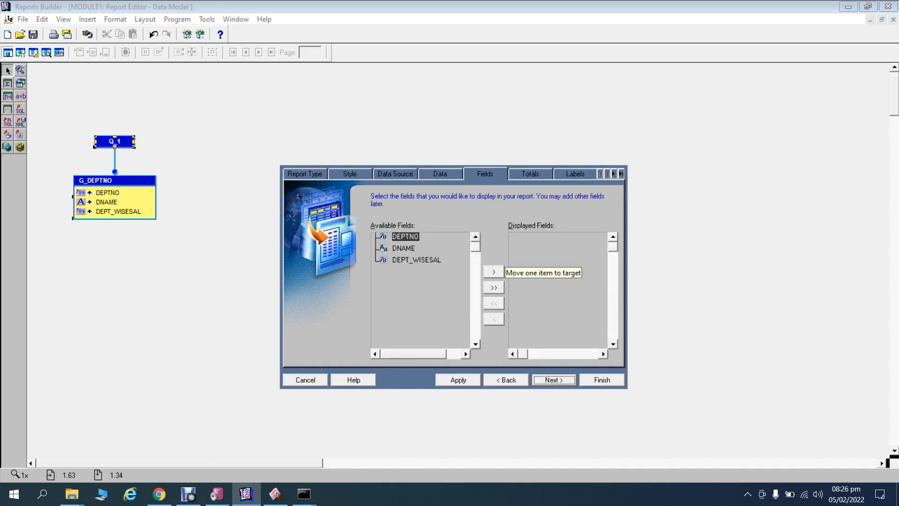
click(494, 272)
click(494, 271)
click(494, 271)
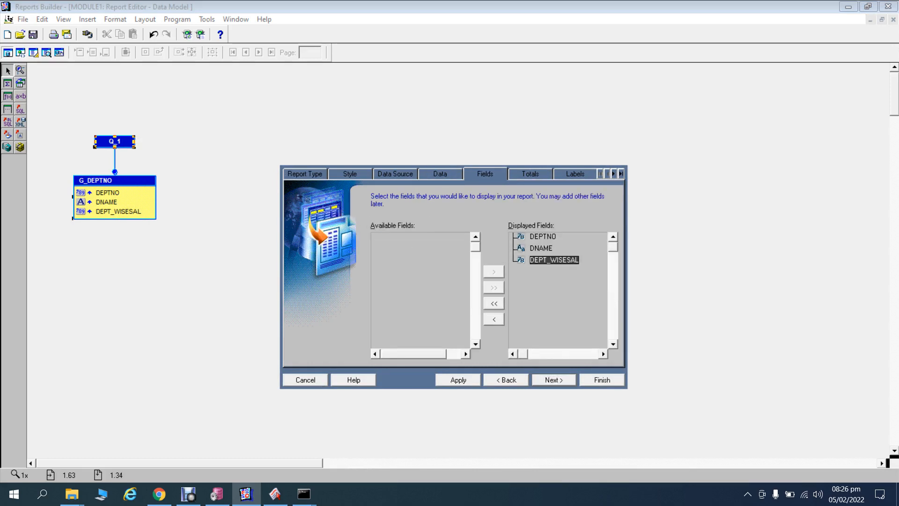
Add a sum of DEPT_WISESAL to the report's totals.
click(554, 380)
click(554, 380)
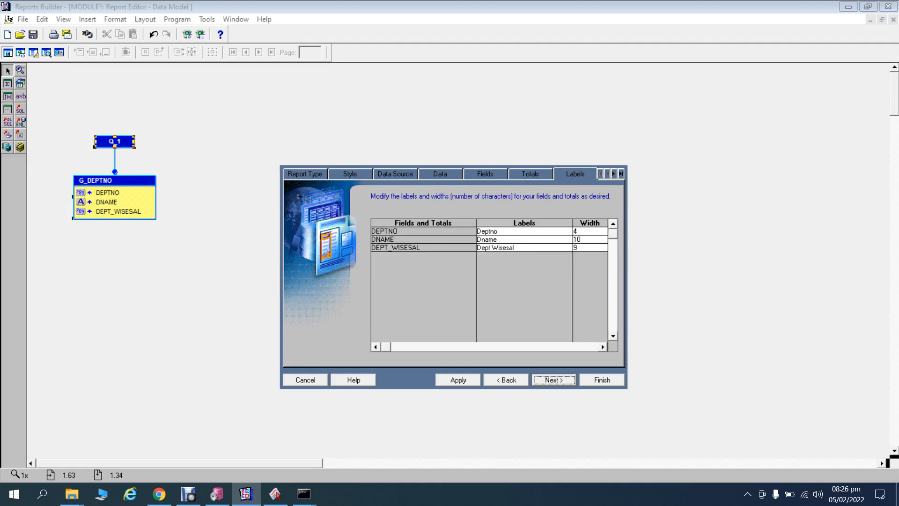
click(506, 380)
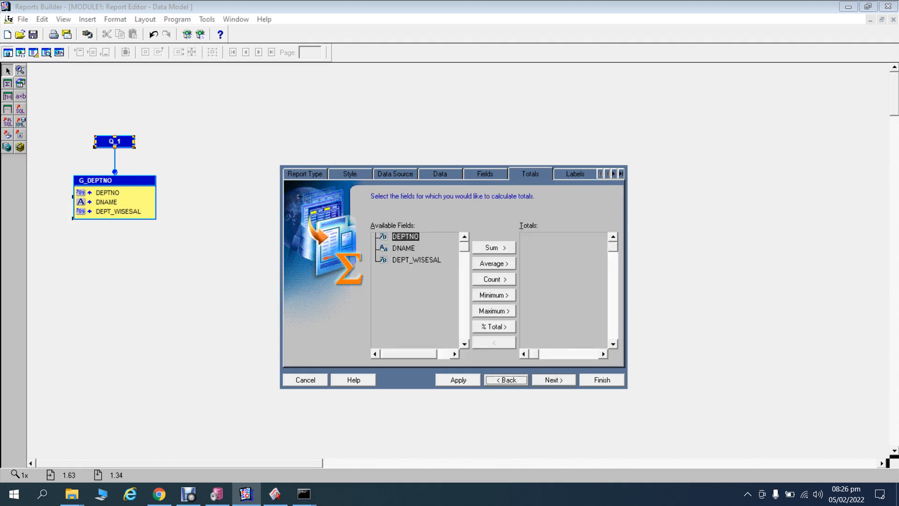
click(416, 260)
click(494, 248)
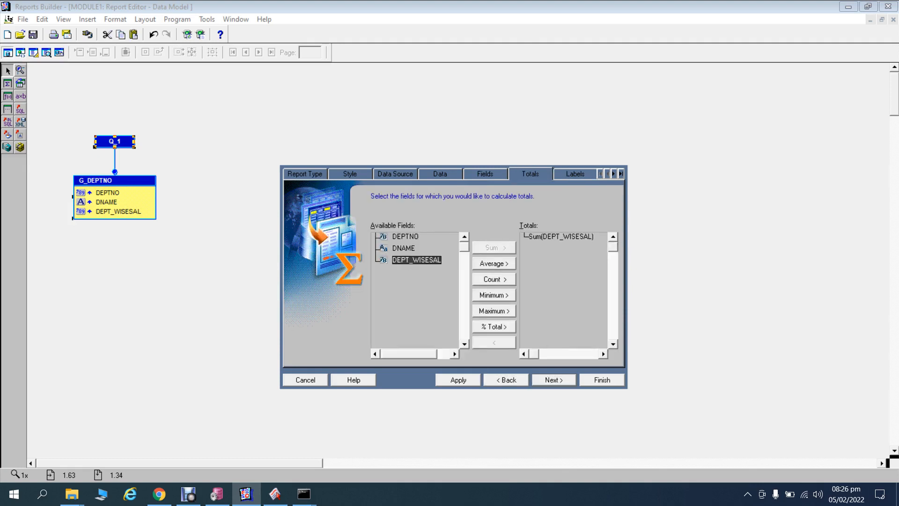
click(554, 379)
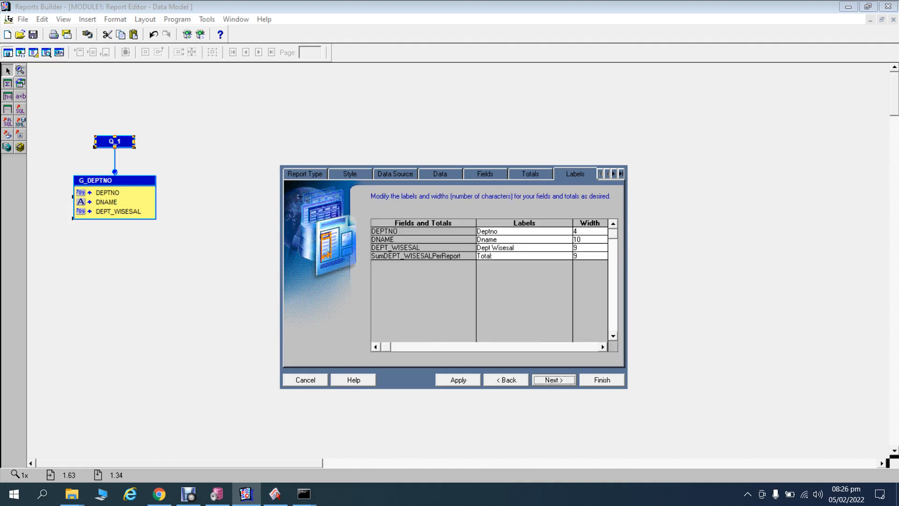
Set the field width to 15 for DNAME and 8 for DEPTNO, DEPT_WISESAL and the total, and finish the wizard with no template.
click(553, 379)
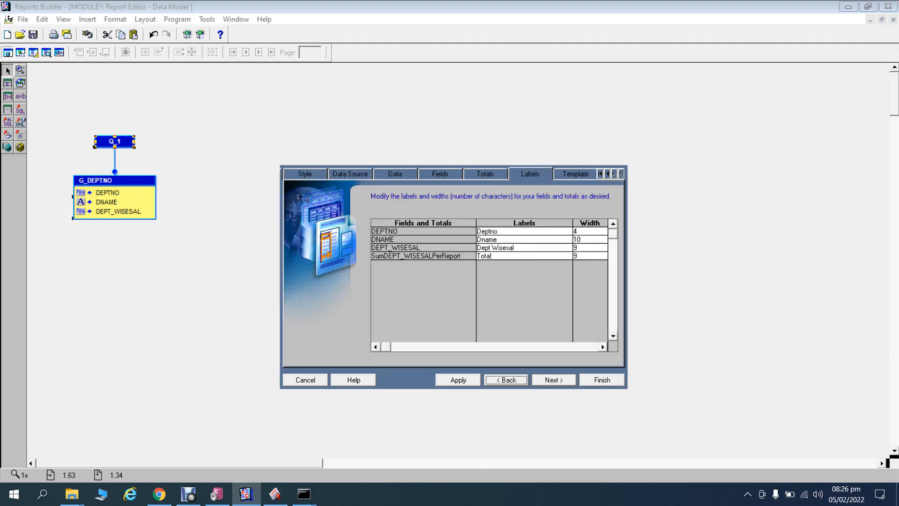
click(575, 232)
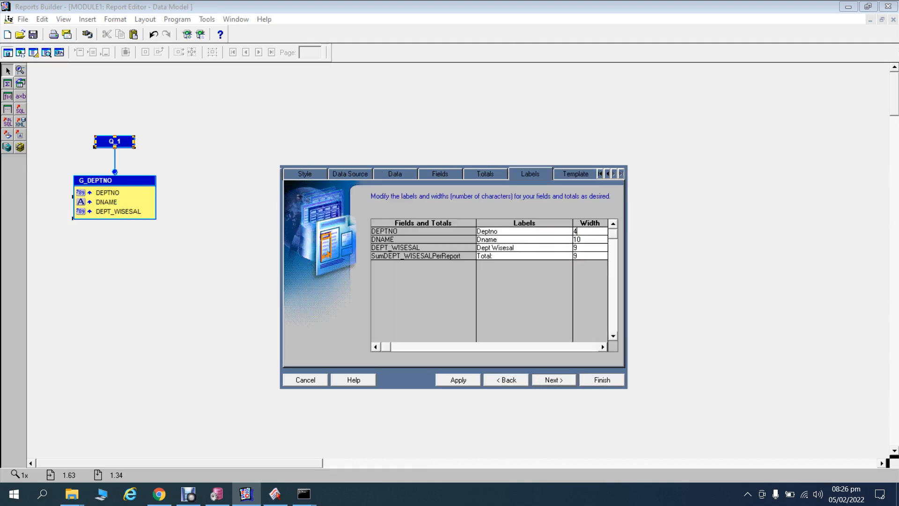
key(BackSpace)
key(Down)
text(15)
key(Down)
text(8)
key(Down)
text(8)
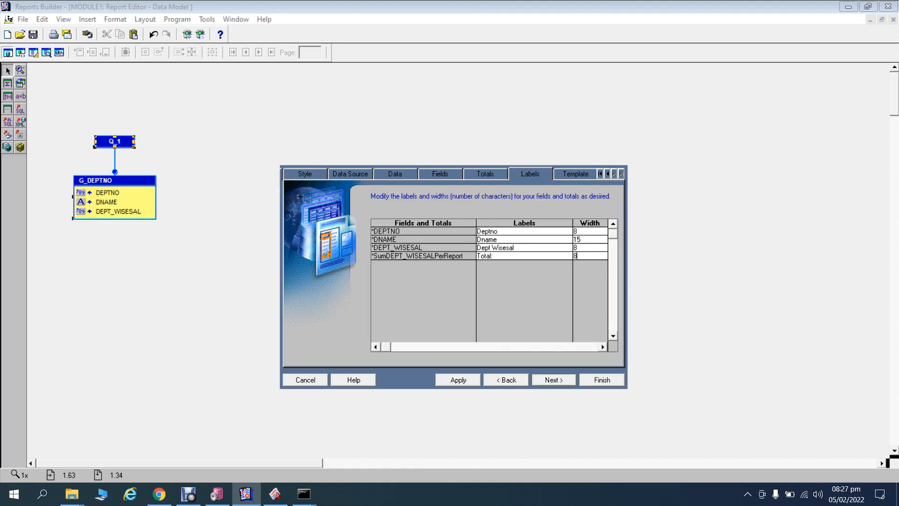
key(Return)
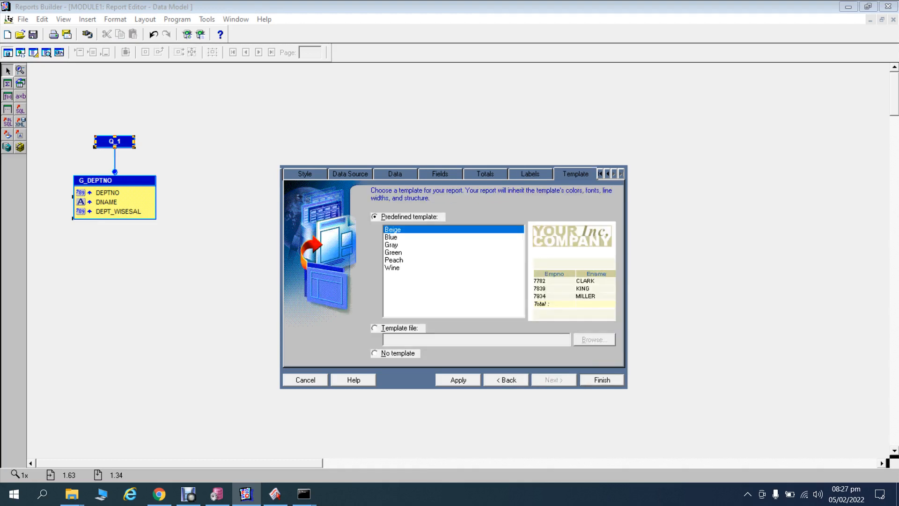
key(alt+n)
key(Return)
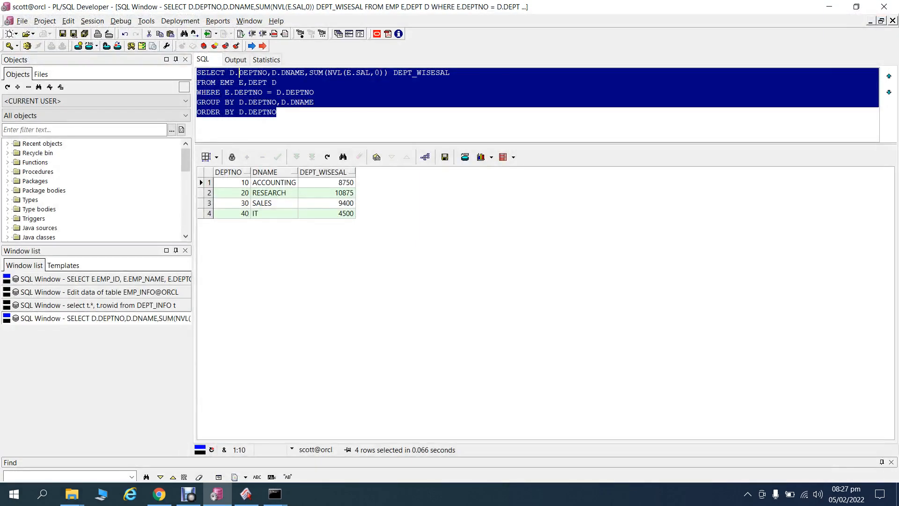
Launch Reports Builder again, dismissing the compatibility prompt, the stray Find box and the welcome dialog.
key(super)
text(RE)
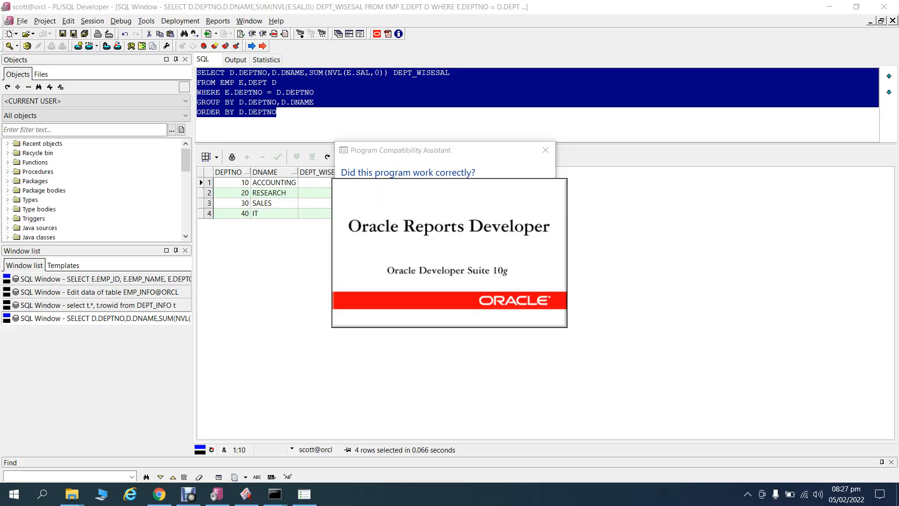
click(545, 149)
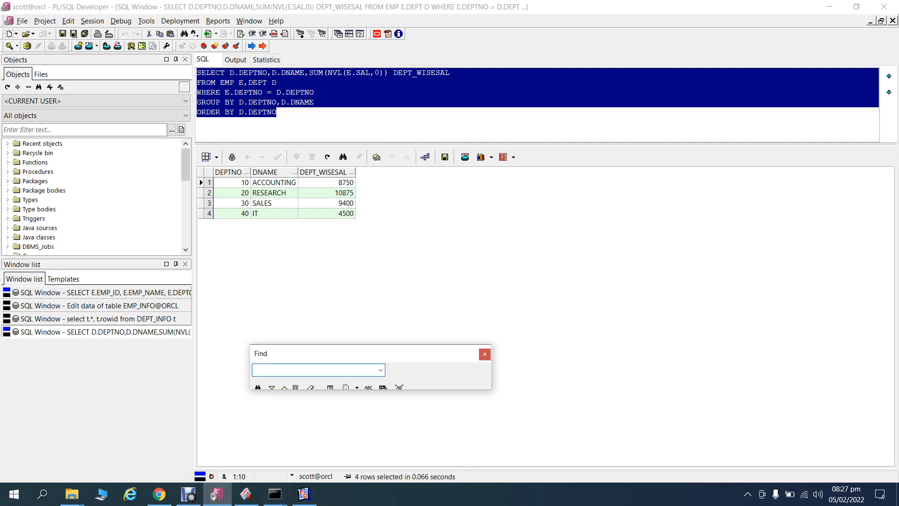
key(Escape)
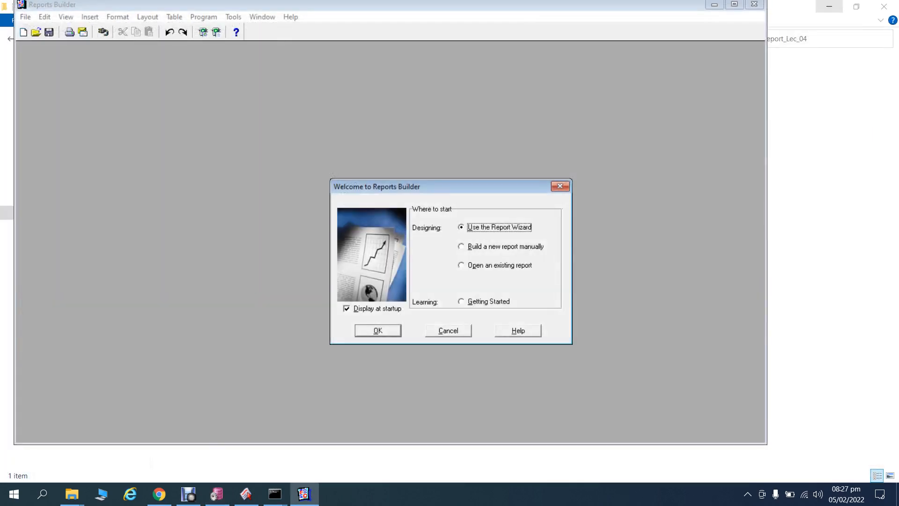
click(560, 186)
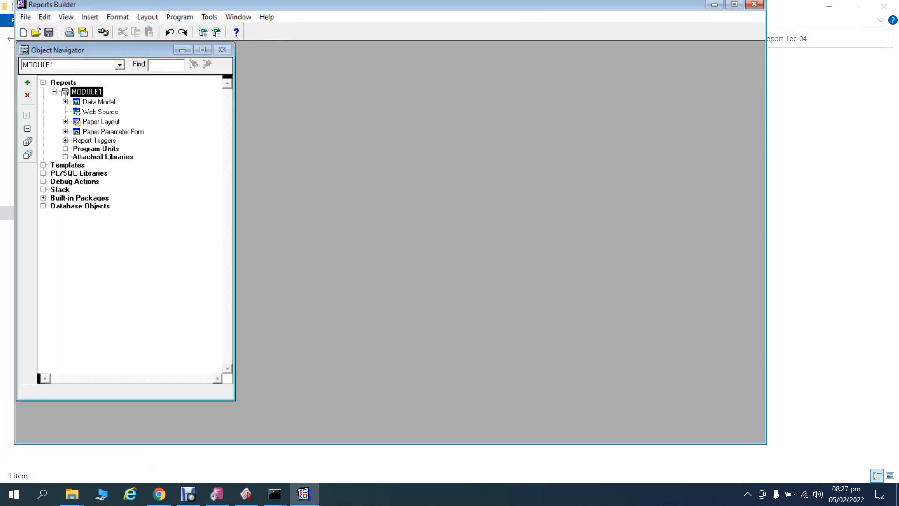
Connect to the ORCL database as SCOTT, entering the account password.
text(SCOTT)
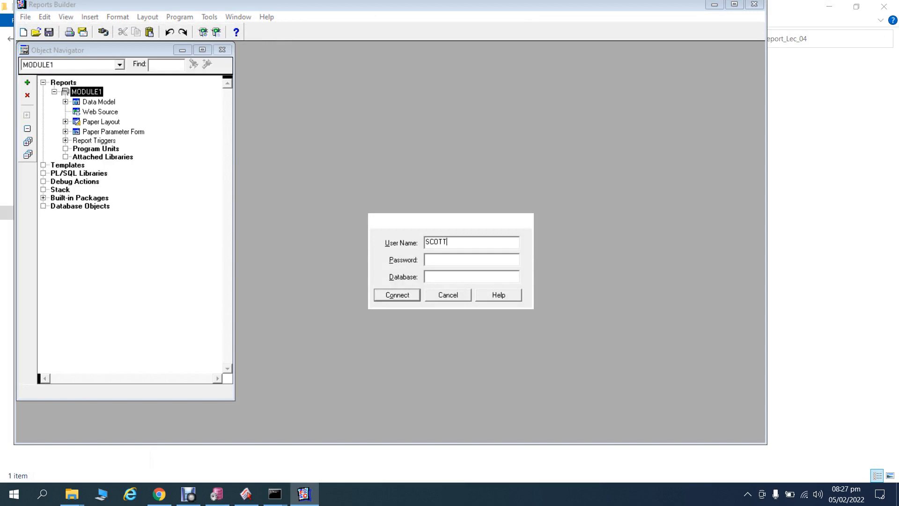
key(Tab)
text(tiger)
key(Tab)
text(ORCL)
key(Return)
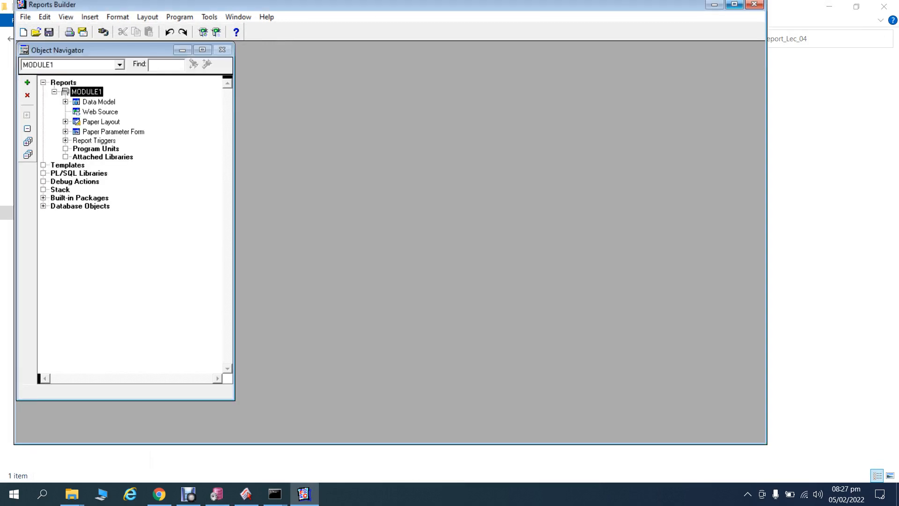
Maximize Reports Builder and create a SQL query from the copied department salary statement in MODULE1's data model.
click(734, 4)
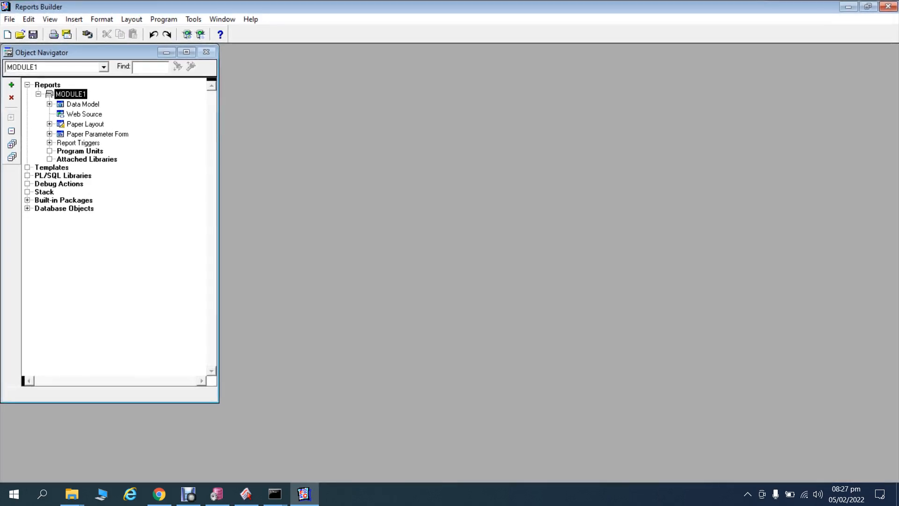
double_click(60, 105)
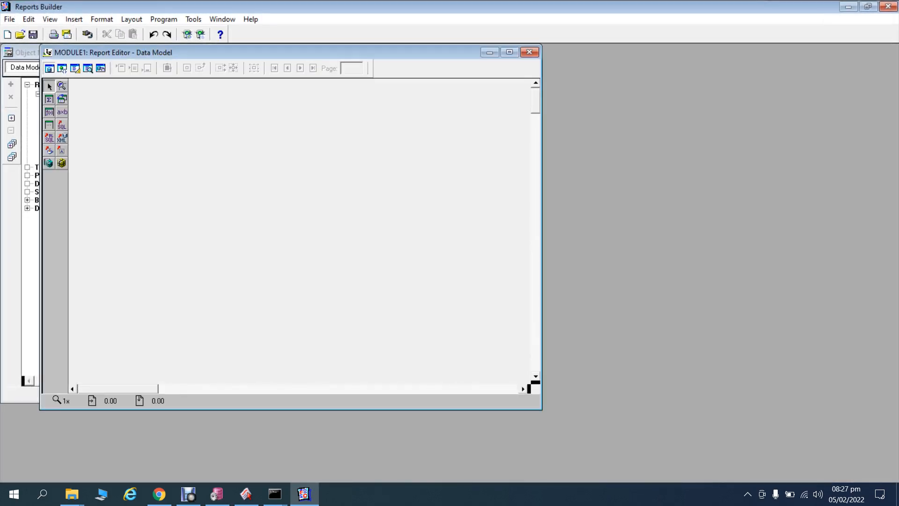
click(62, 125)
click(159, 139)
key(ctrl+v)
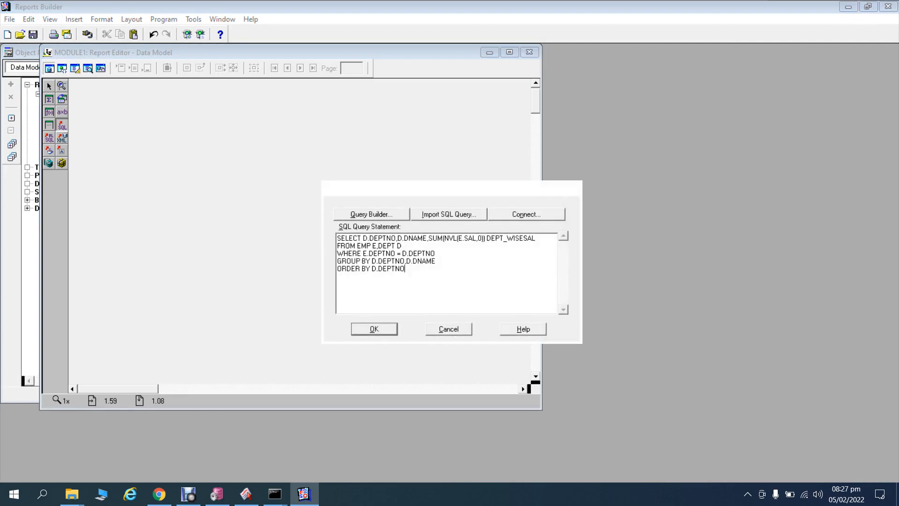
key(alt+o)
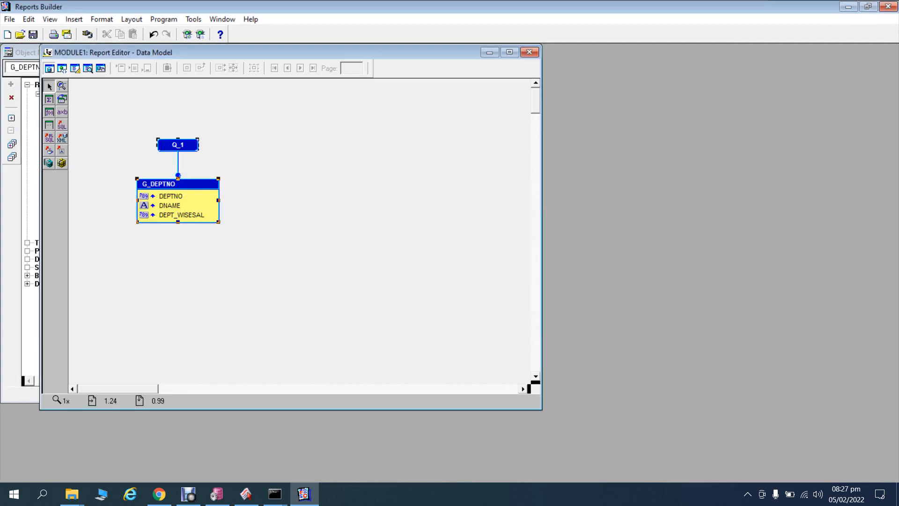
Run the Report Wizard from the query with both web and paper layout, and display the DEPTNO, DNAME and DEPT_WISESAL fields.
right_click(178, 140)
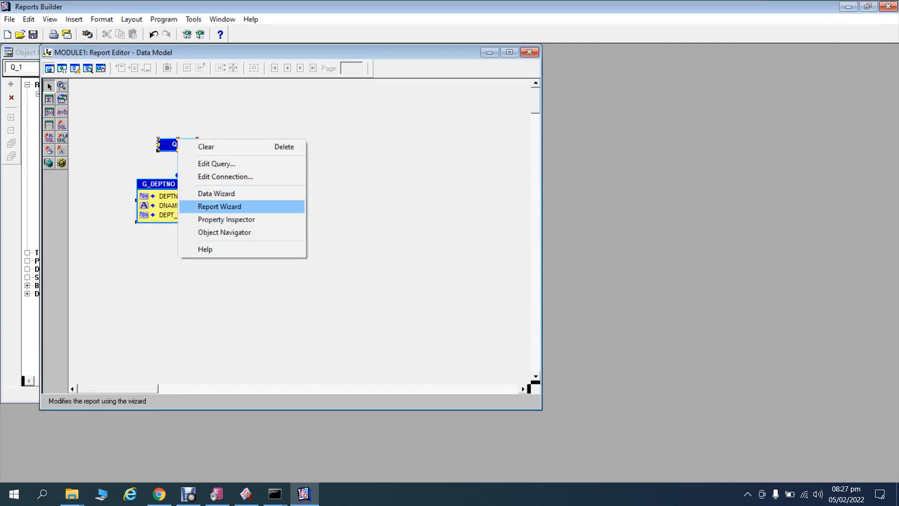
click(201, 207)
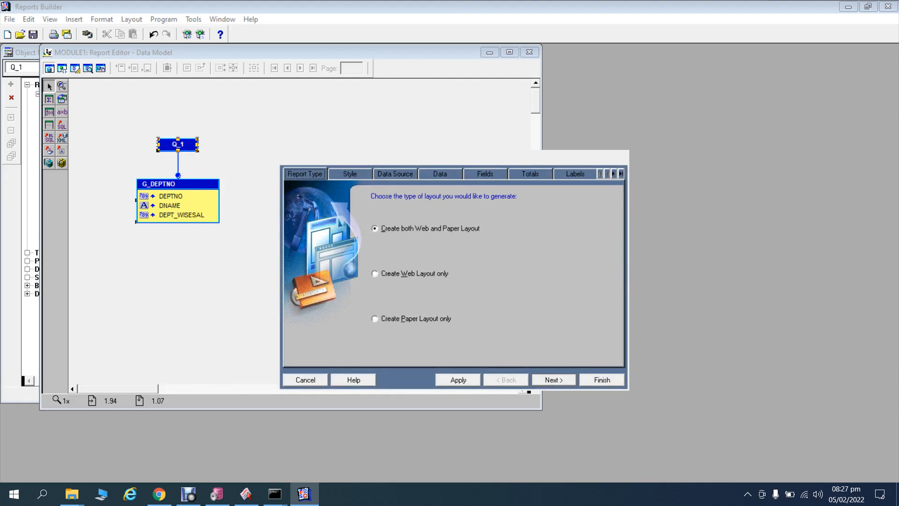
key(Return)
key(Return)
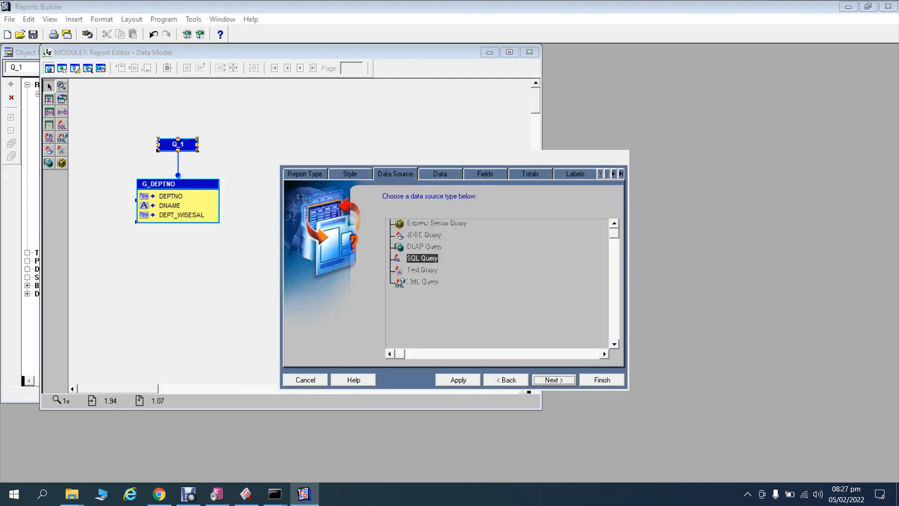
key(Return)
key(Return)
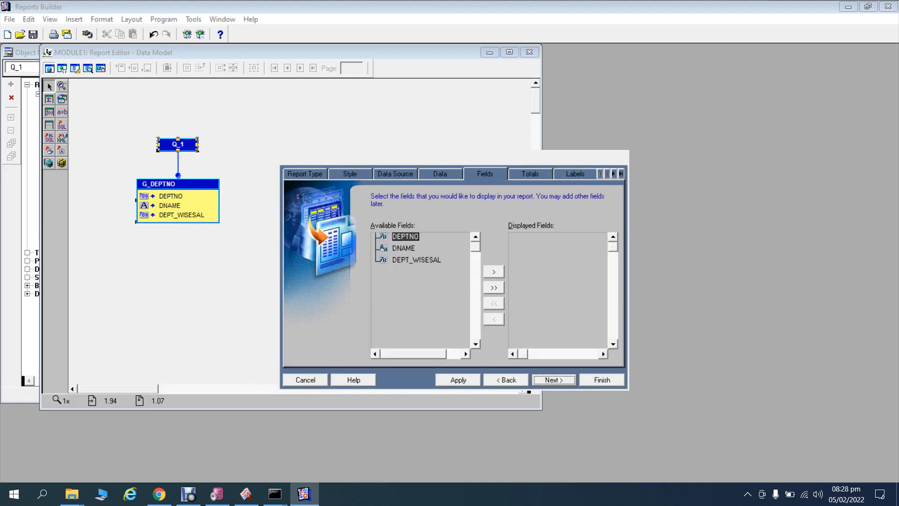
click(494, 272)
click(495, 271)
click(494, 271)
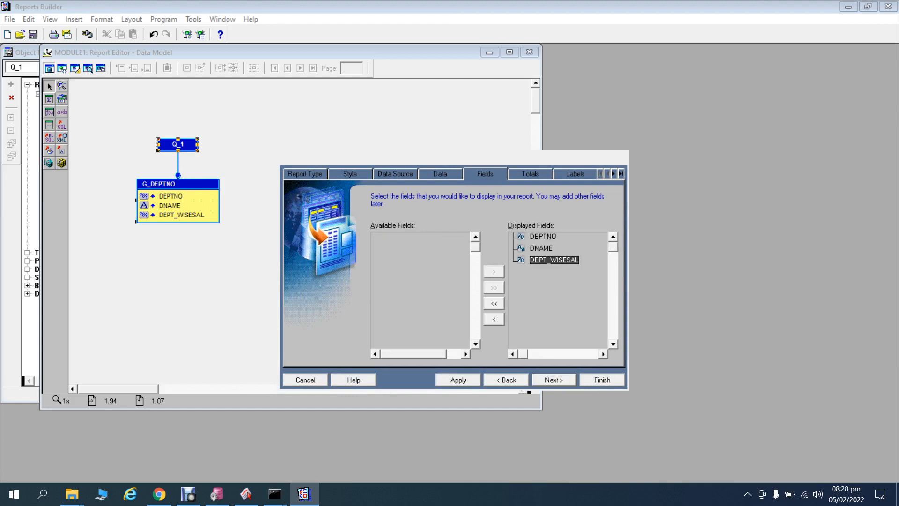
Total the DEPT_WISESAL field with a sum and continue through the wizard.
key(Return)
click(417, 260)
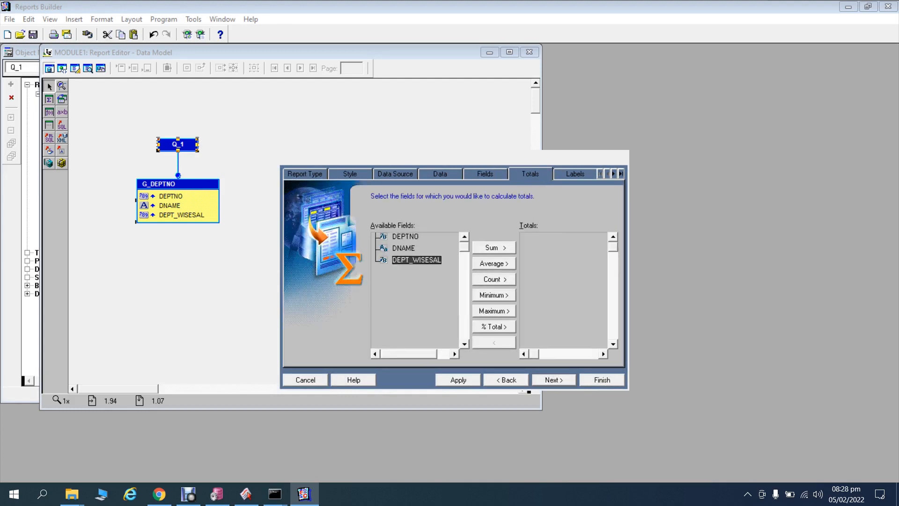
click(494, 248)
key(Return)
key(Return)
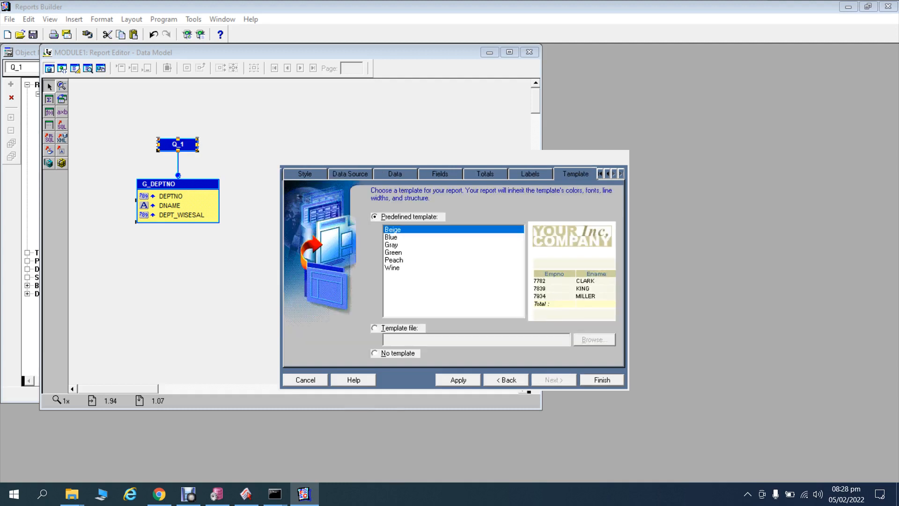
Return to the wizard's label settings and set the widths to 8 for DEPTNO, 15 for DNAME, and 8 for DEPT_WISESAL and its total.
click(506, 379)
click(582, 231)
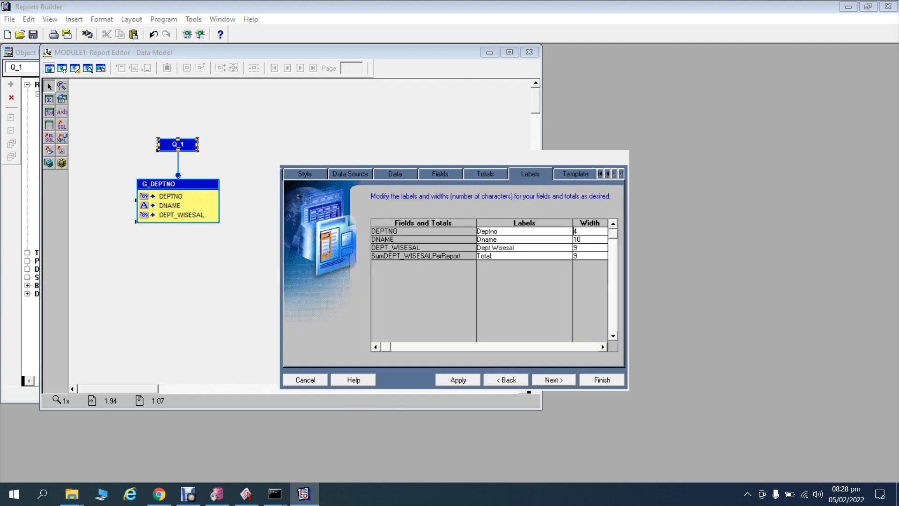
key(BackSpace)
text(8)
key(Down)
text(15)
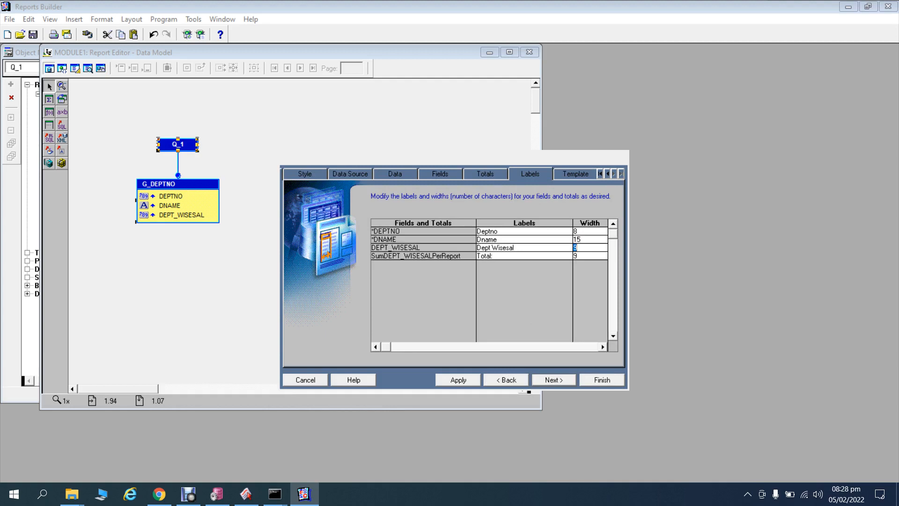
key(Down)
key(BackSpace)
text(8)
key(Down)
text(8)
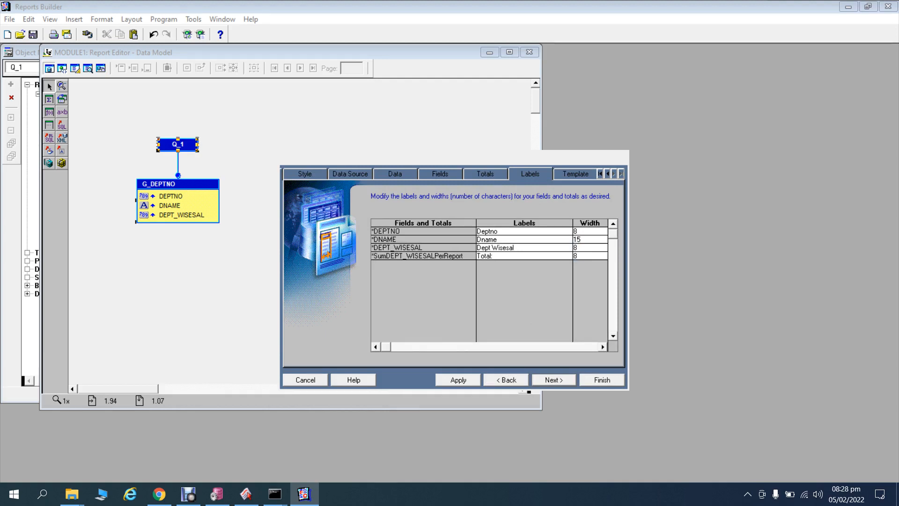
key(Return)
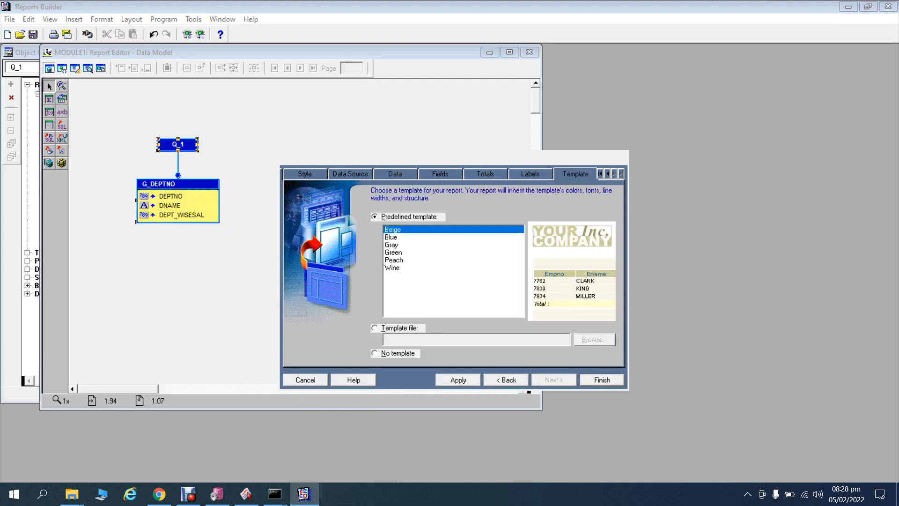
Finish the wizard with no template and maximize the report's paper design view.
key(alt+n)
key(Return)
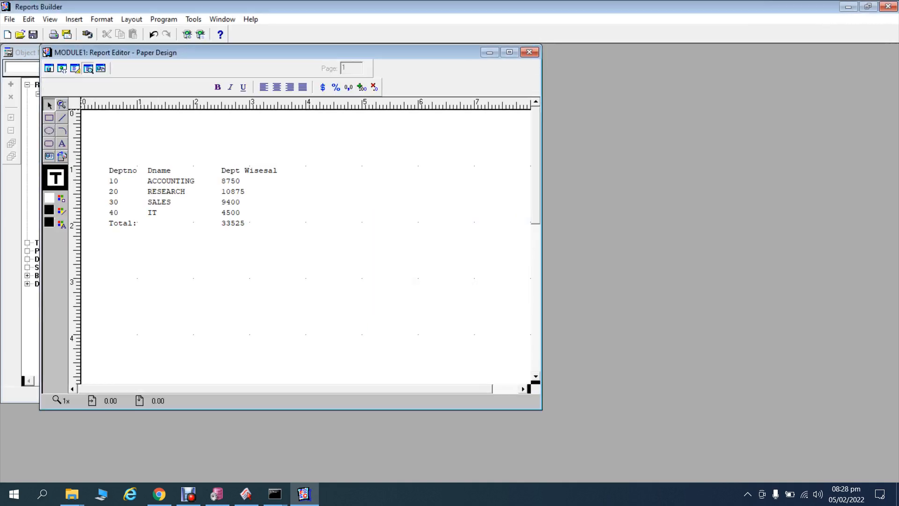
click(509, 52)
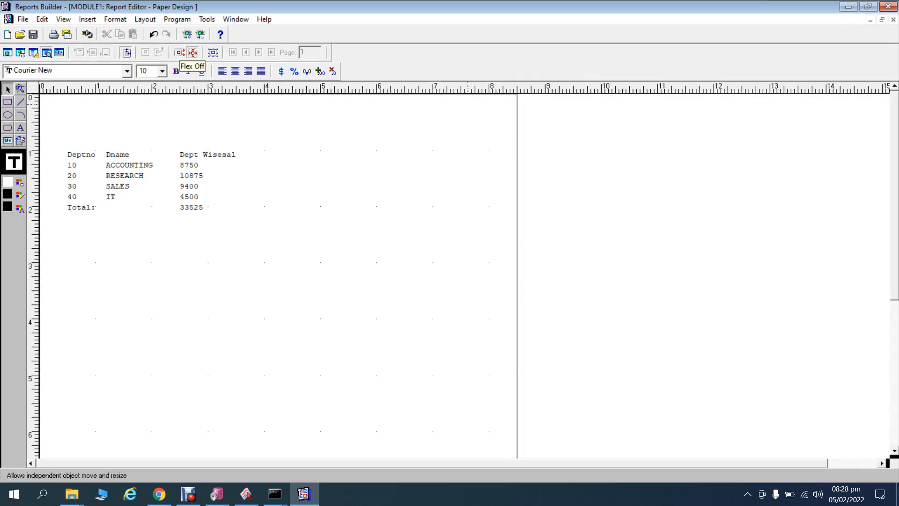
Save the report in the Oracle_Report_Lec_04 folder as DEPTWISE_SAL_REPORT with the Reports Binary (*.rdf) type.
click(23, 19)
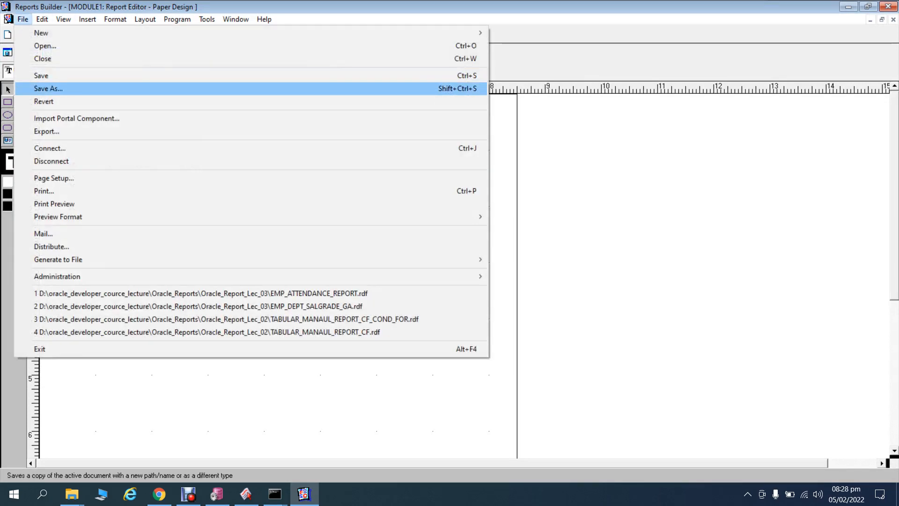
click(47, 88)
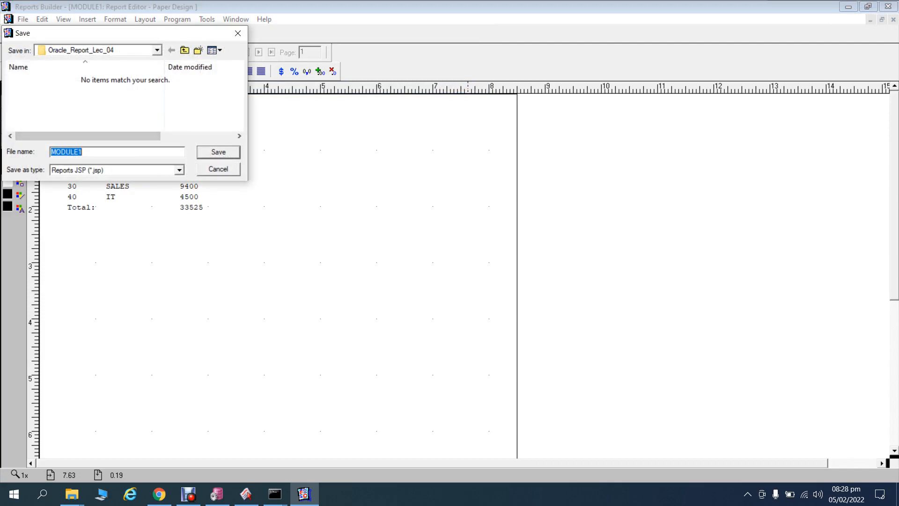
text(DEP)
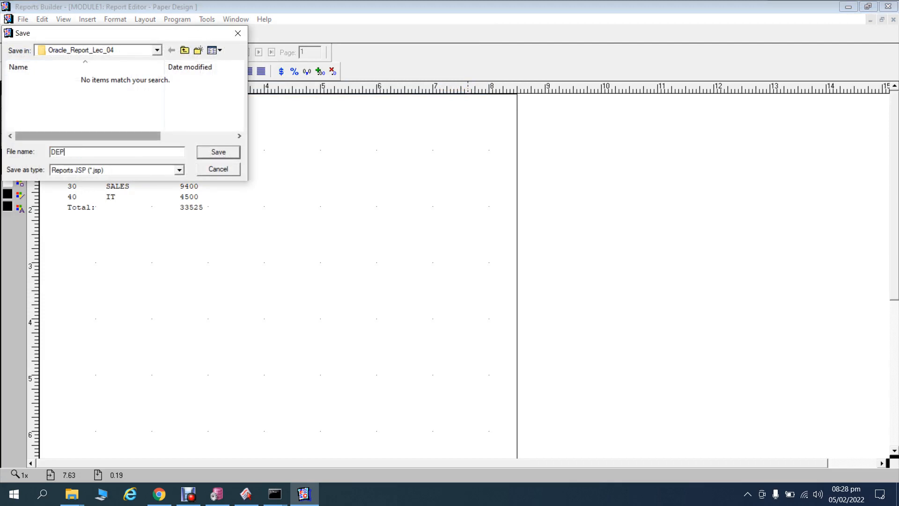
text(T_REPORT)
click(69, 152)
text(WISE_SAL)
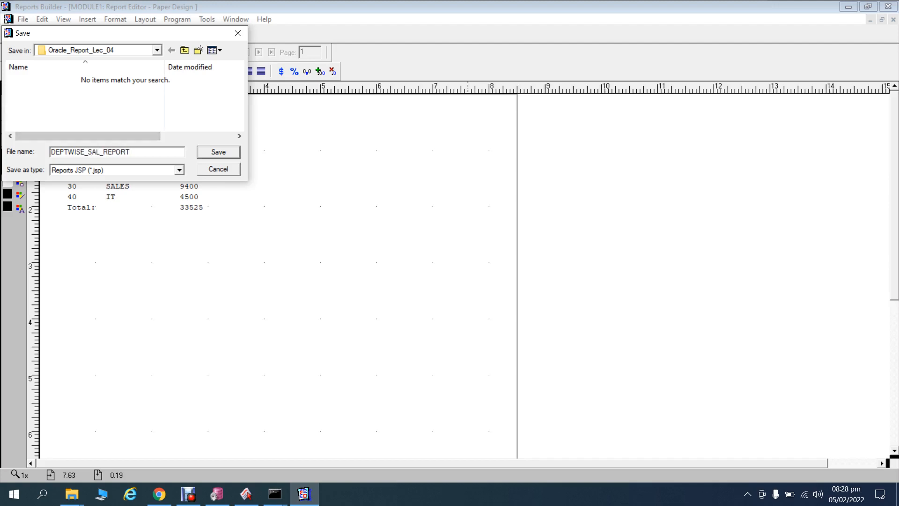
click(180, 170)
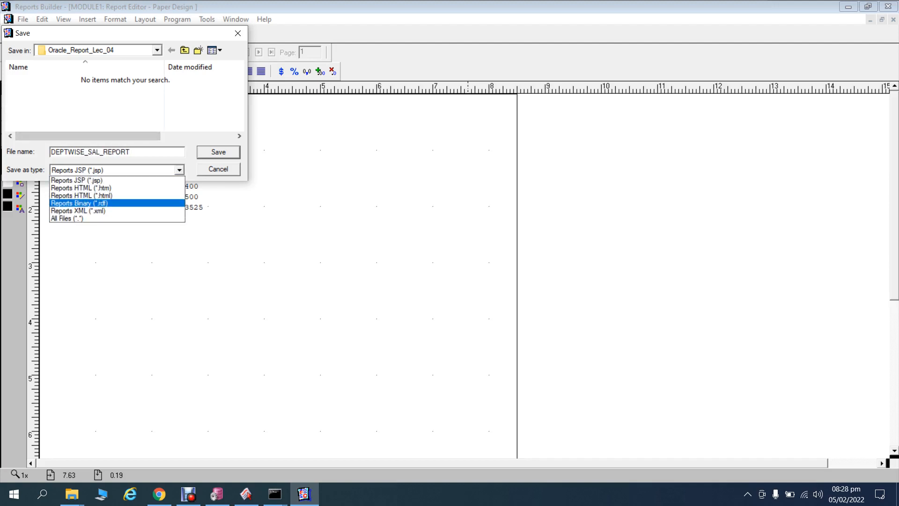
key(Return)
click(137, 151)
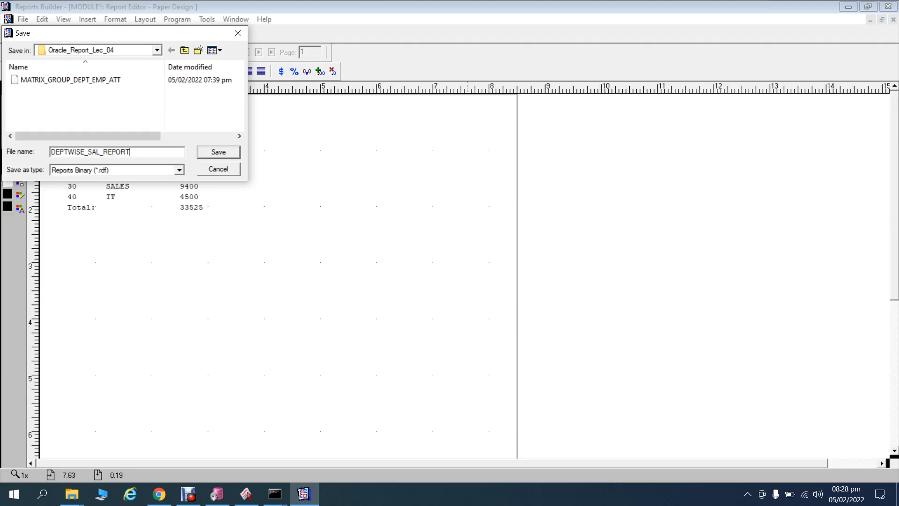
key(Return)
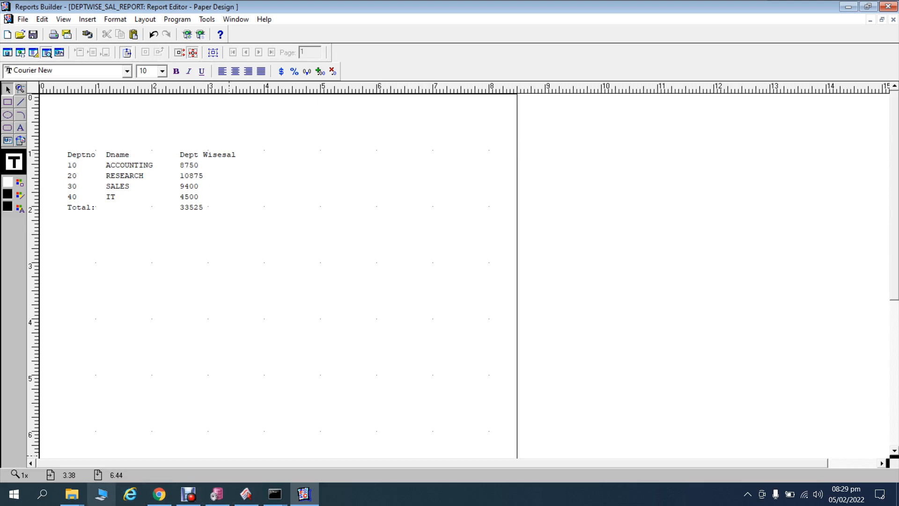
Switch to File Explorer and open the DAILY_HOME_EXP form from D:\DAILY_HOME_EXPENSE\FORMS in Oracle Forms Builder.
mouse_move(72, 493)
click(187, 440)
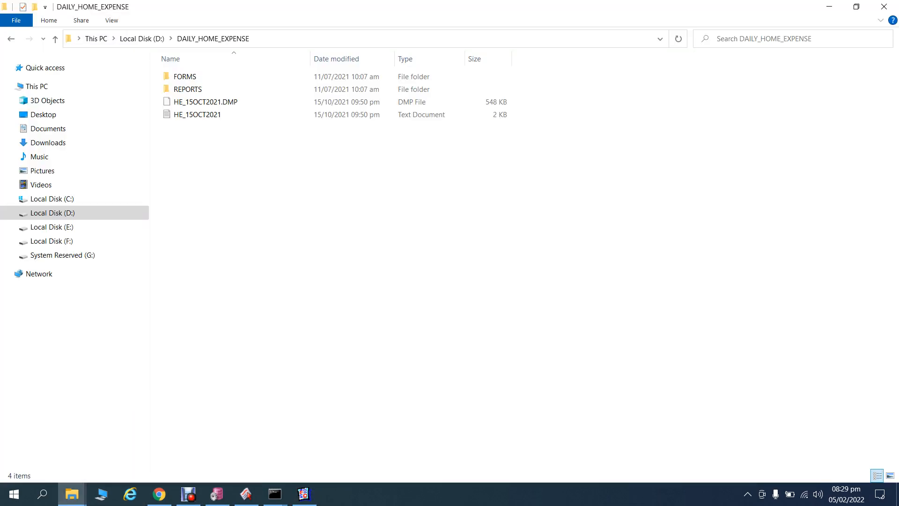
double_click(185, 77)
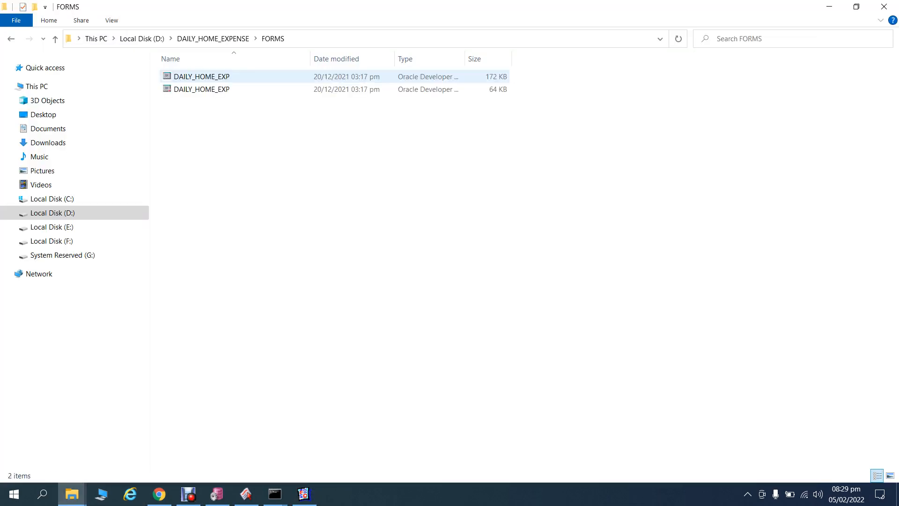
click(201, 77)
key(alt+Tab)
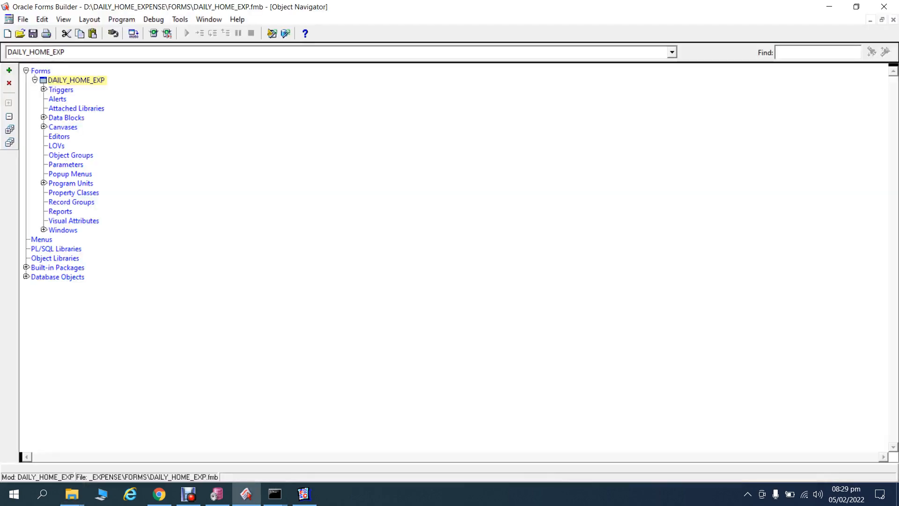
Copy the entire code of the form's GEN_REPORT procedure, and close the DAILY_HOME_EXP form.
click(44, 183)
click(86, 211)
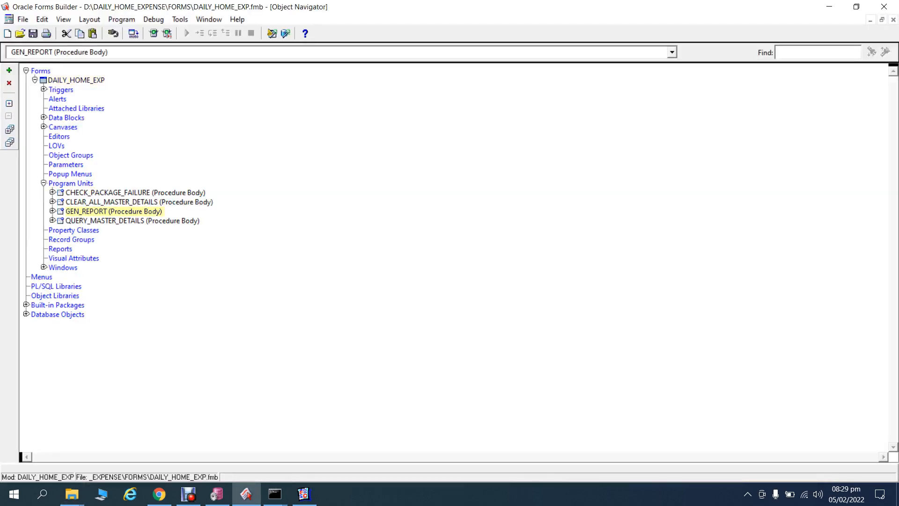
right_click(107, 211)
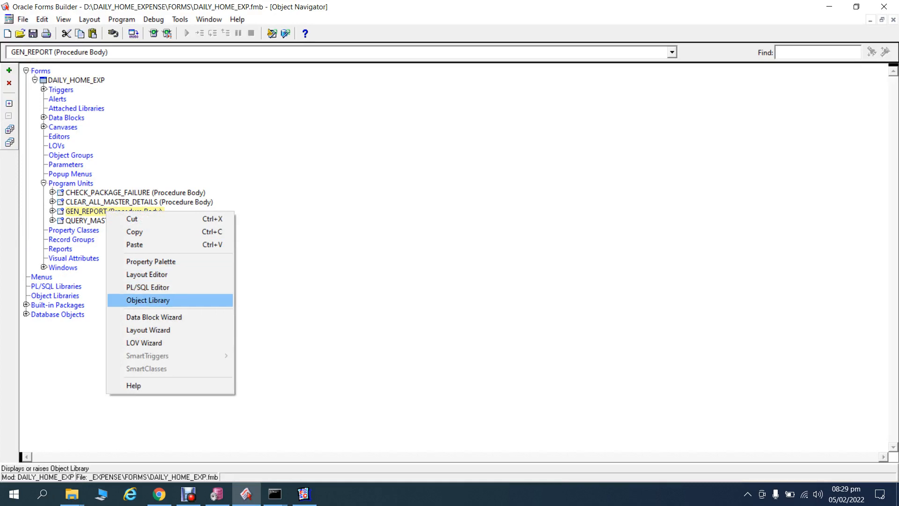
click(148, 287)
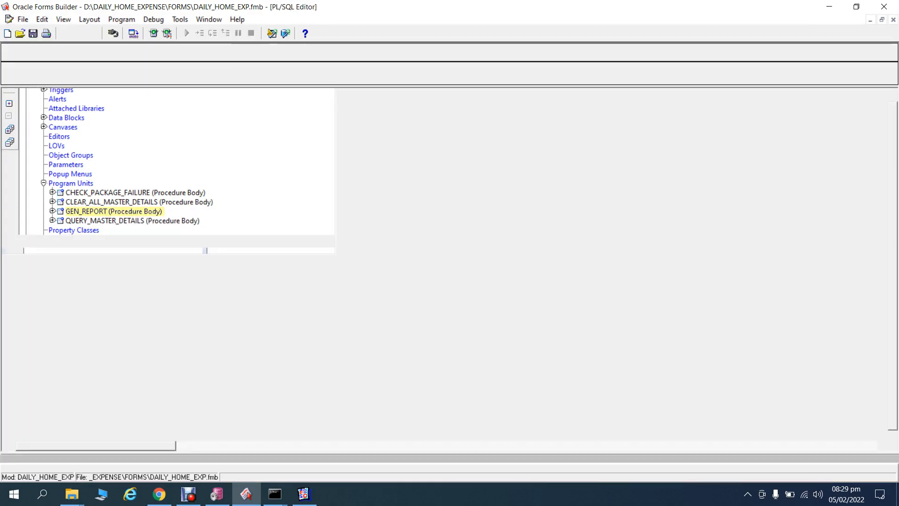
key(ctrl+a)
key(ctrl+c)
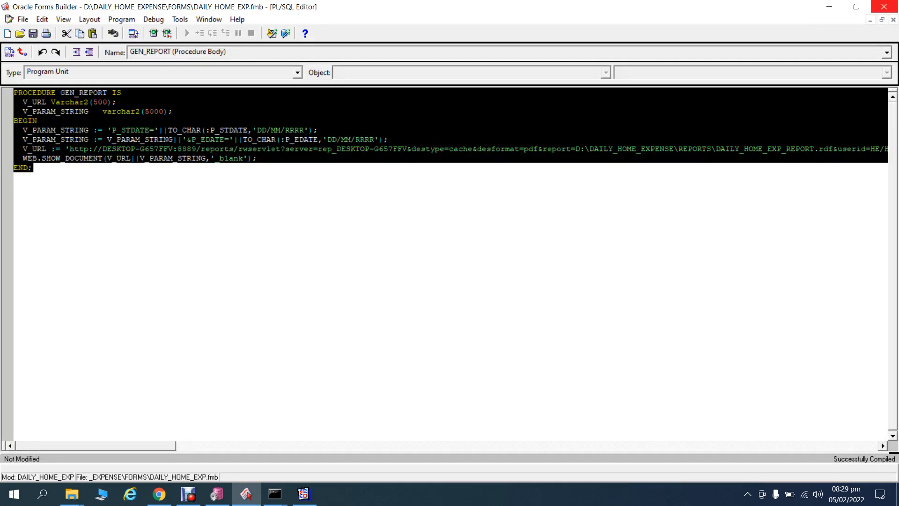
key(F3)
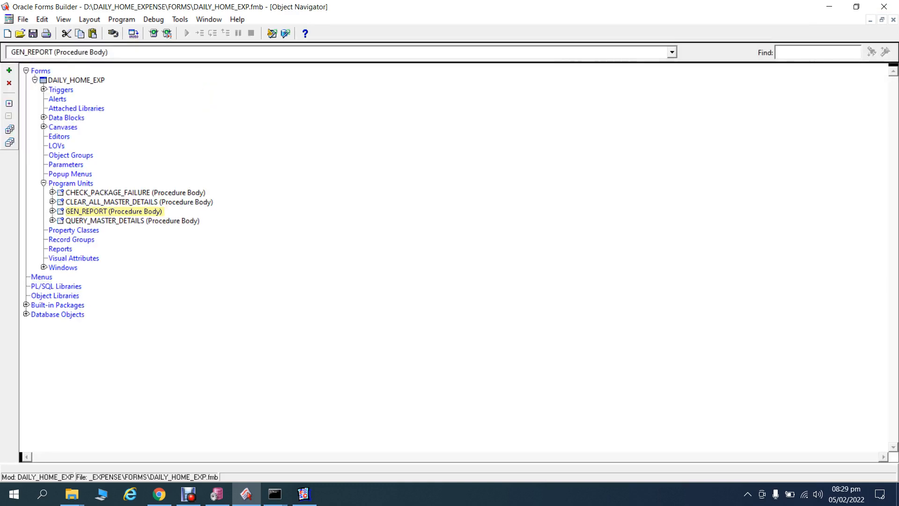
key(ctrl+w)
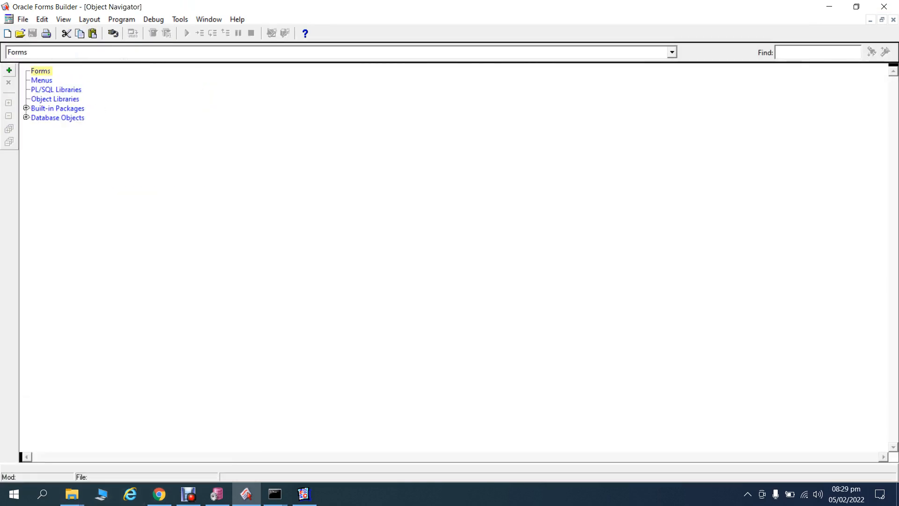
Create a new form module and open its blank canvas in the Layout Editor.
click(9, 71)
click(66, 118)
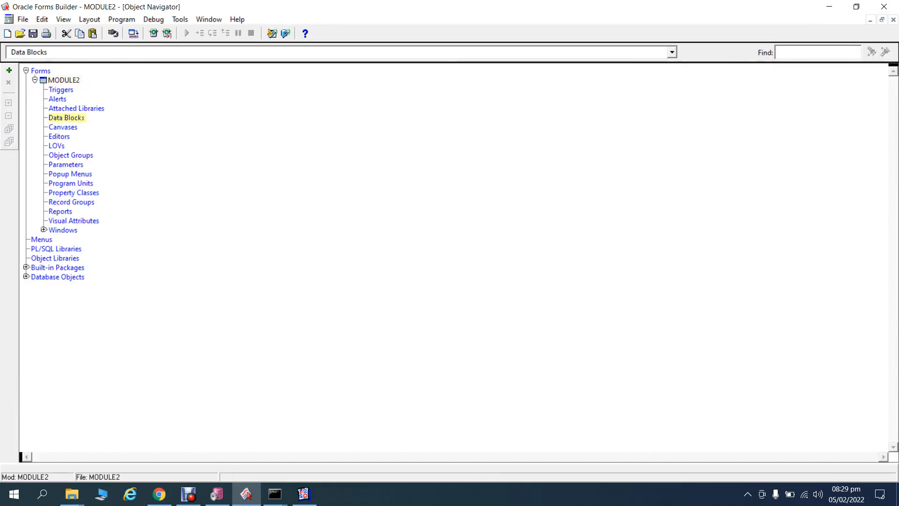
right_click(67, 118)
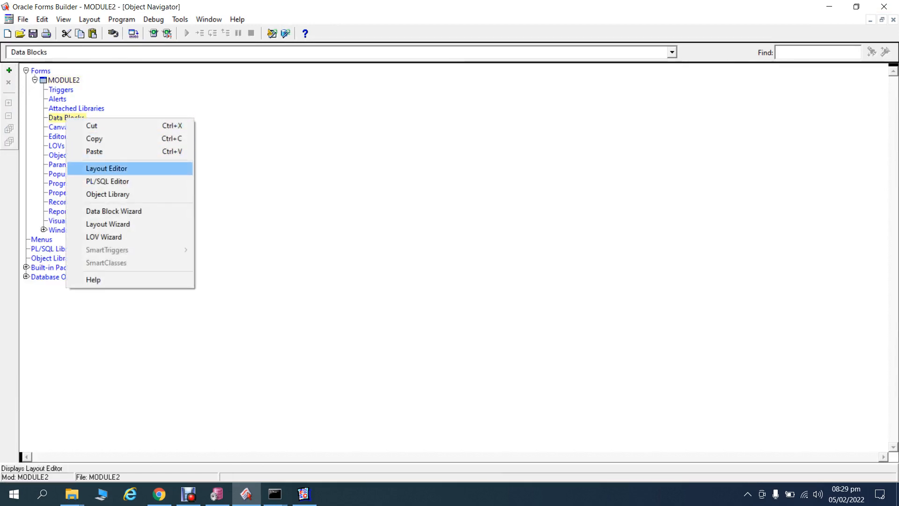
click(106, 169)
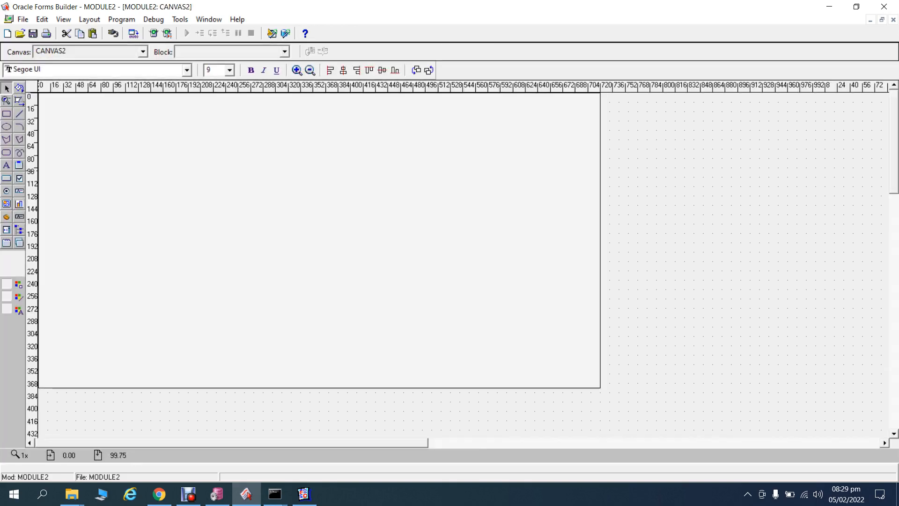
Place a text item in the canvas's upper-left area with a push button below it, and return to the Object Navigator.
click(19, 190)
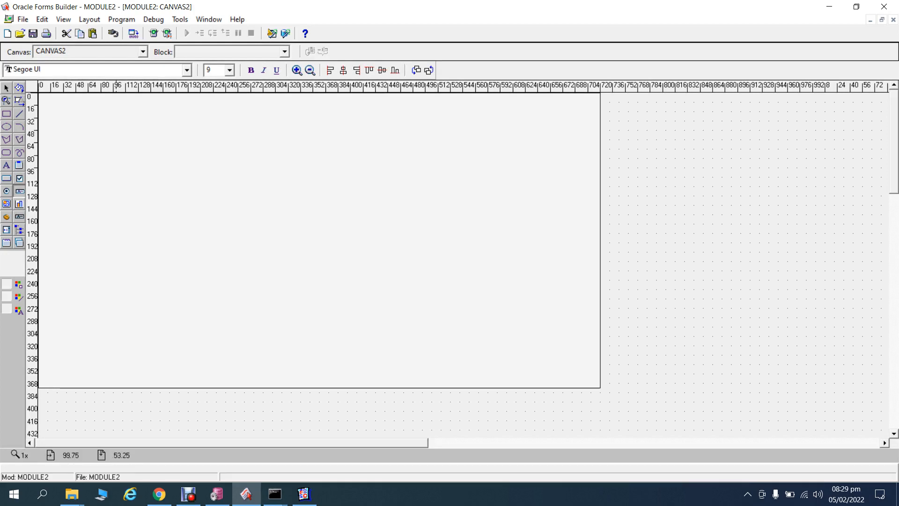
mouse_move(117, 128)
mouse_down()
mouse_move(136, 141)
mouse_move(237, 152)
mouse_up()
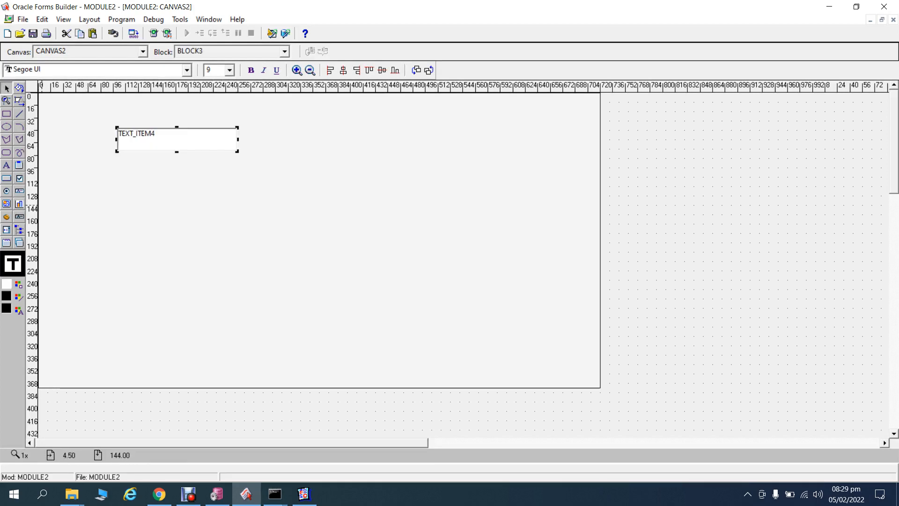
click(7, 178)
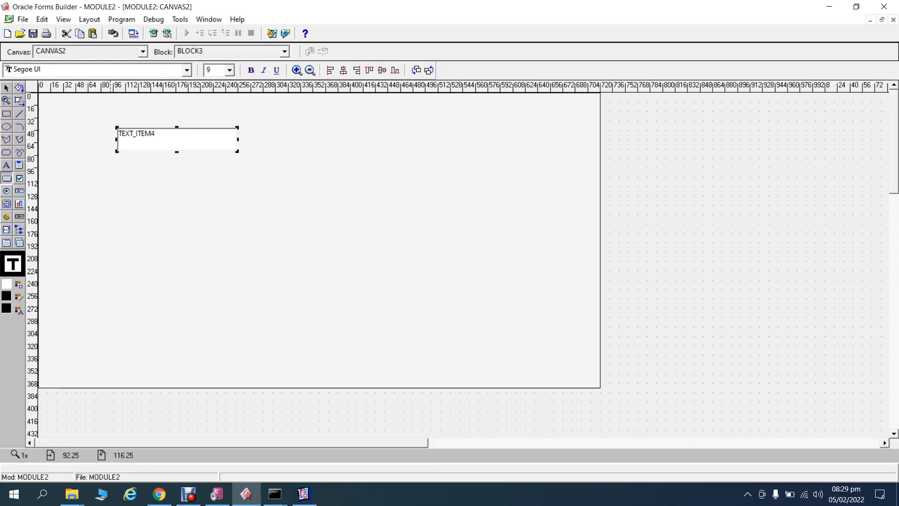
click(145, 185)
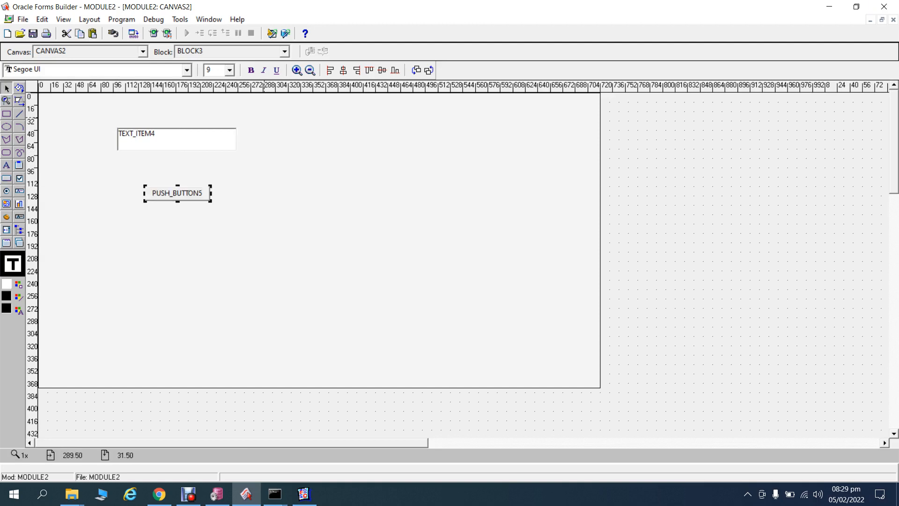
key(F3)
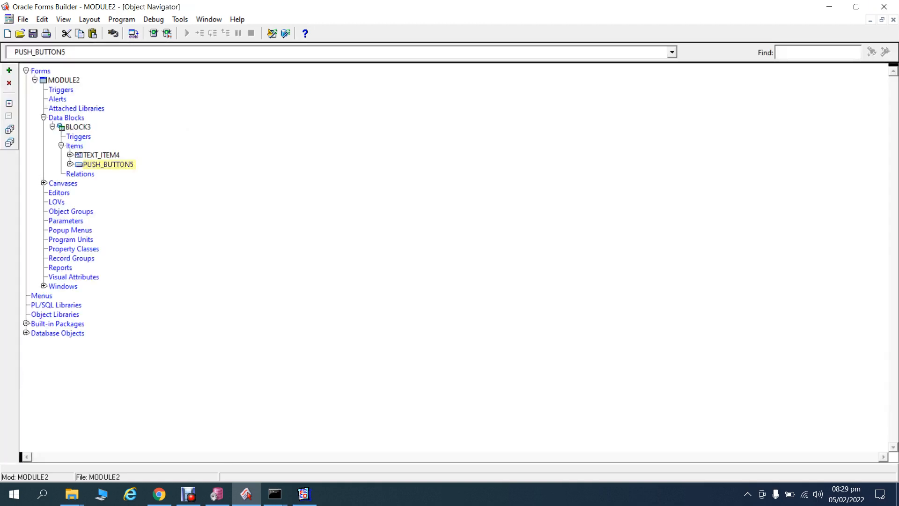
Create a program unit named A, replace its code with the copied GEN_REPORT procedure, and compile it.
click(71, 239)
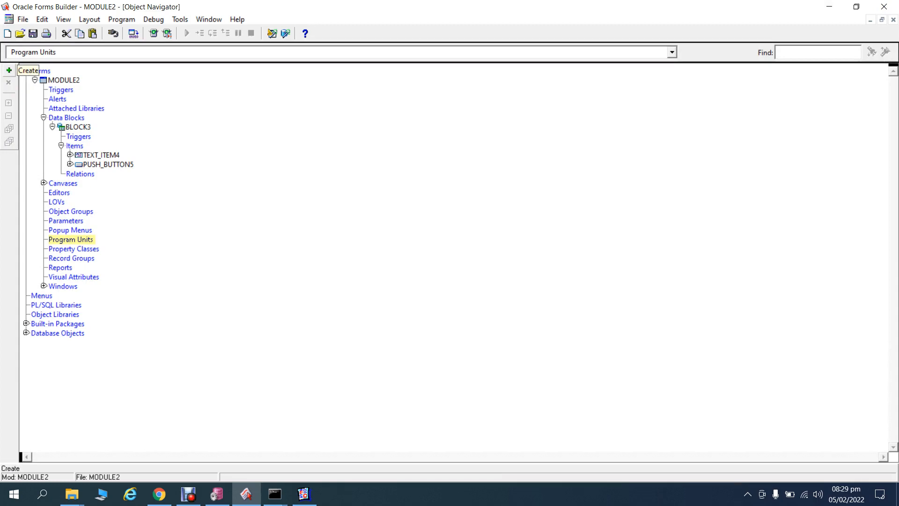
click(9, 71)
text(A)
key(Return)
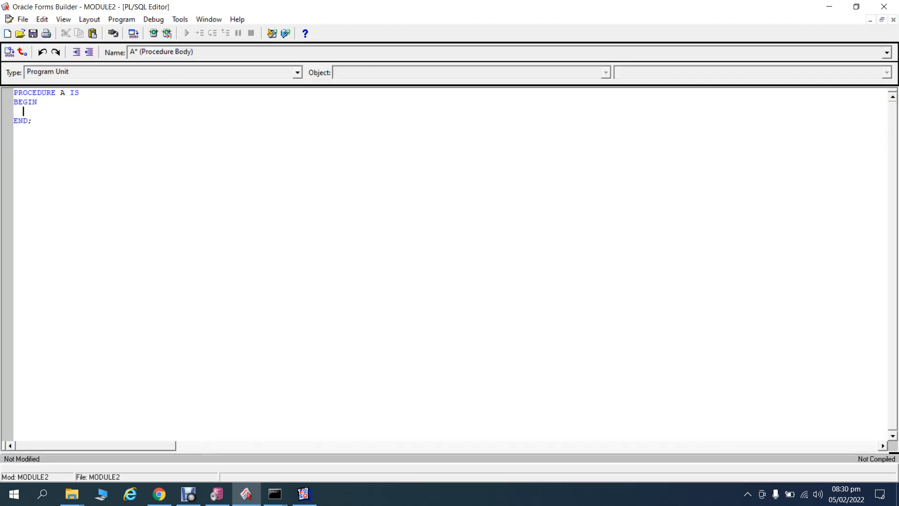
key(ctrl+a)
key(ctrl+v)
click(9, 52)
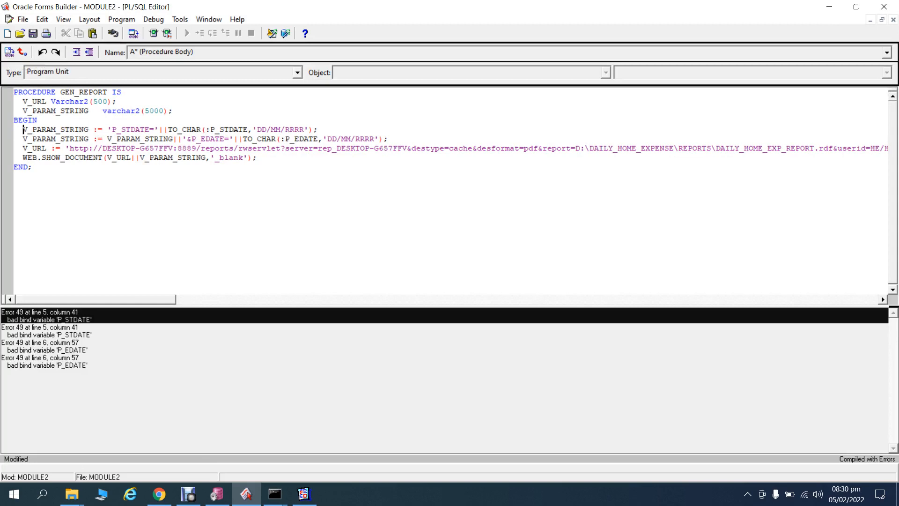
Comment out the two V_PARAM_STRING assignment lines in the procedure and recompile it.
text(--)
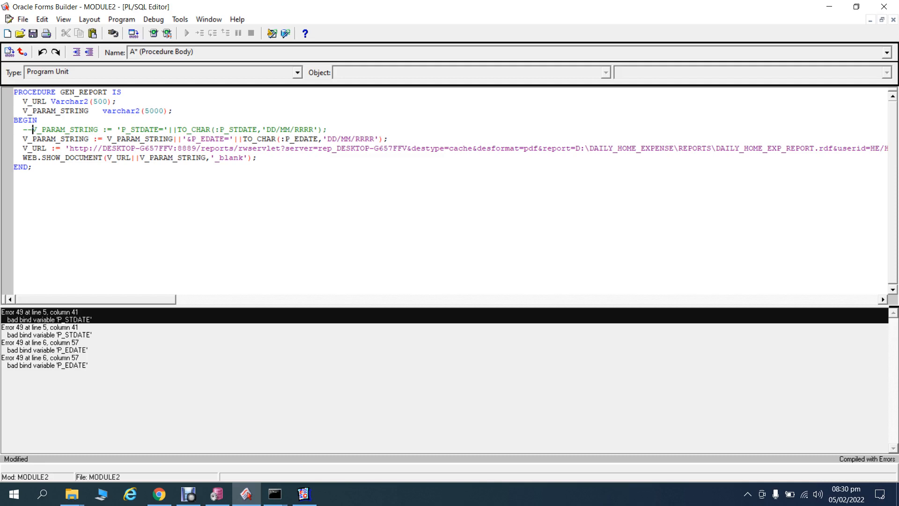
text(--)
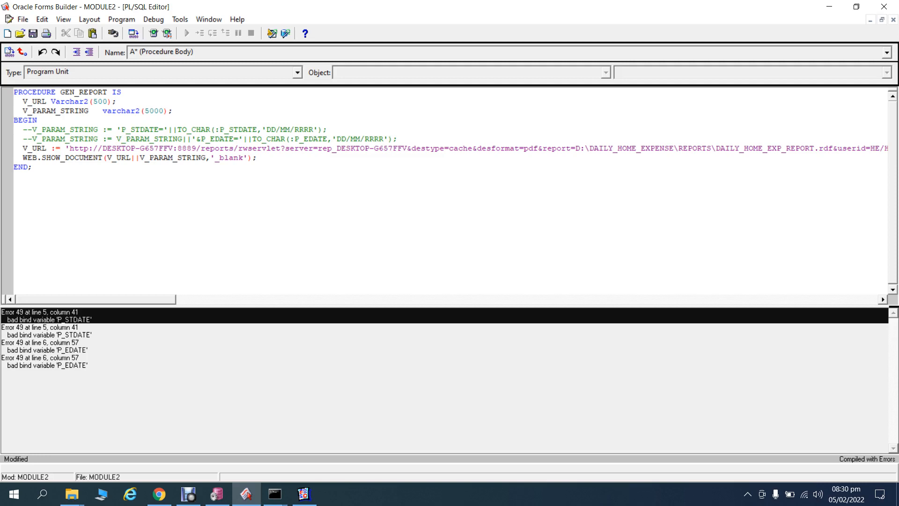
click(9, 52)
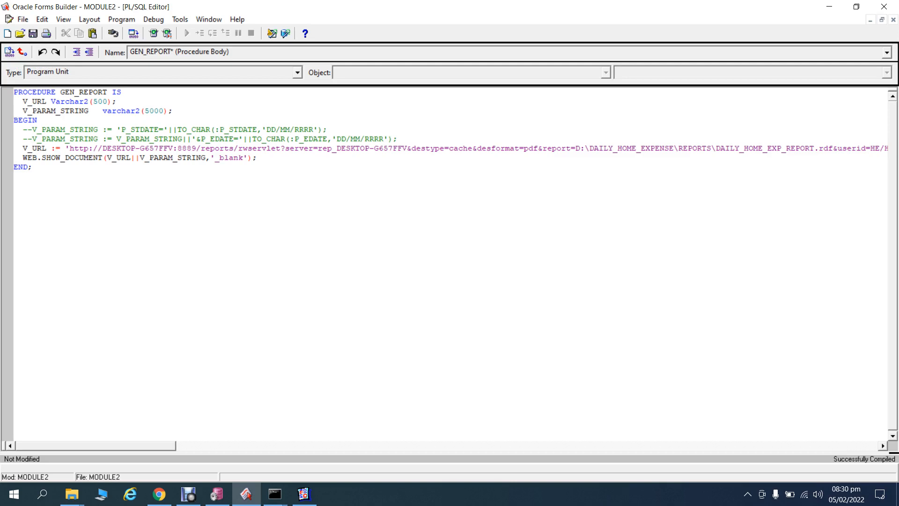
drag(69, 148, 286, 148)
key(ctrl+c)
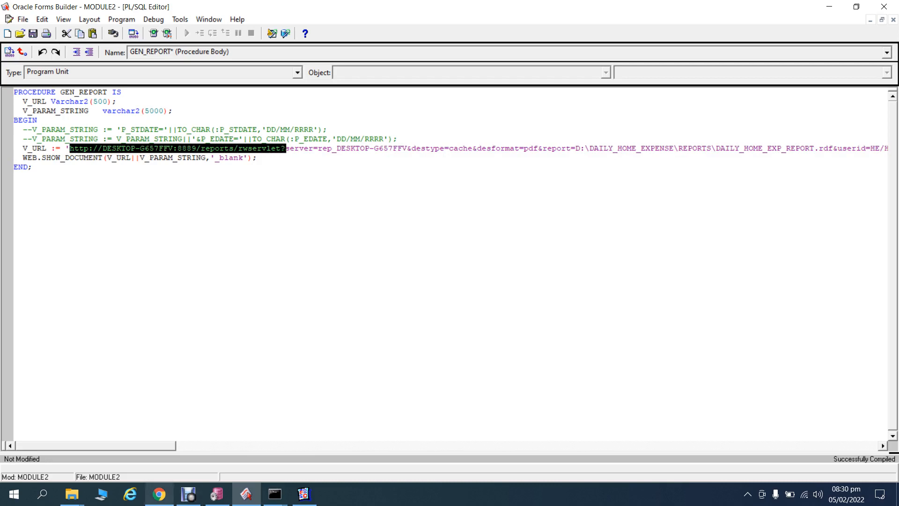
key(alt+Tab)
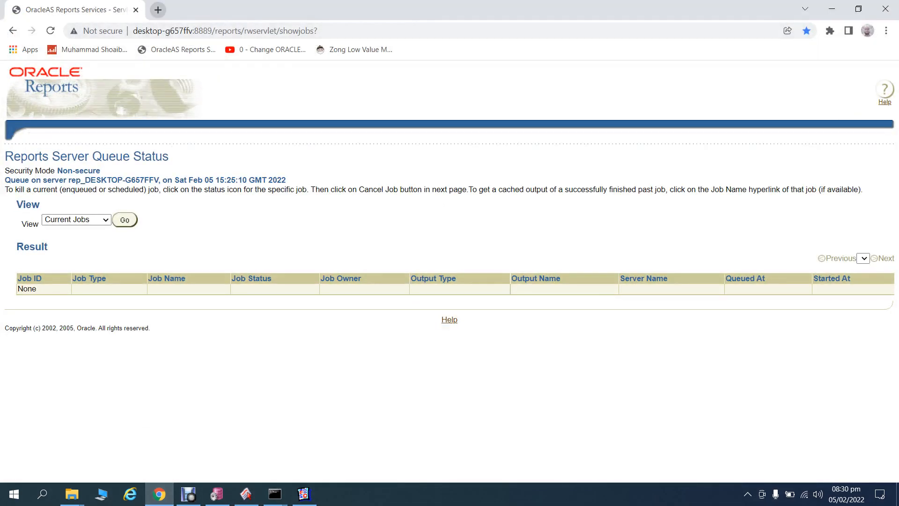
click(158, 10)
key(ctrl+v)
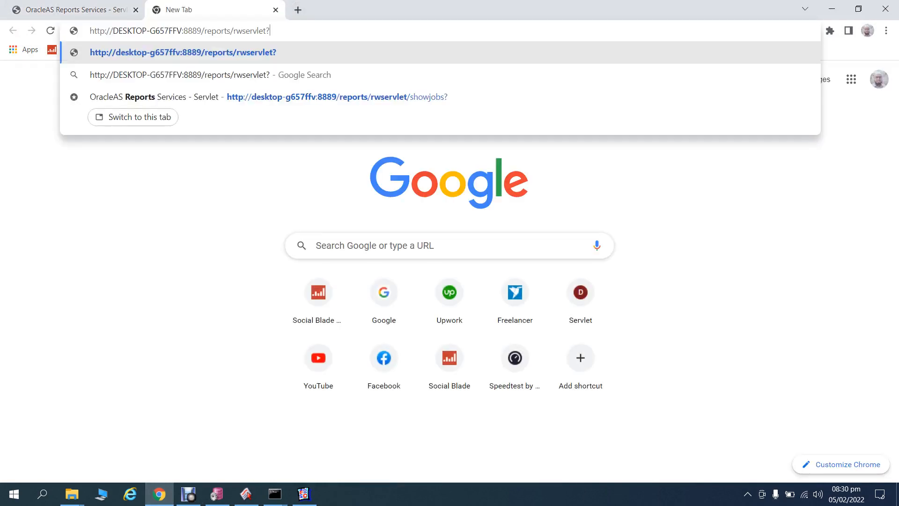
key(Return)
Load the rwservlet address, and compare its servlet command help page with the Reports Server Queue Status page.
click(71, 9)
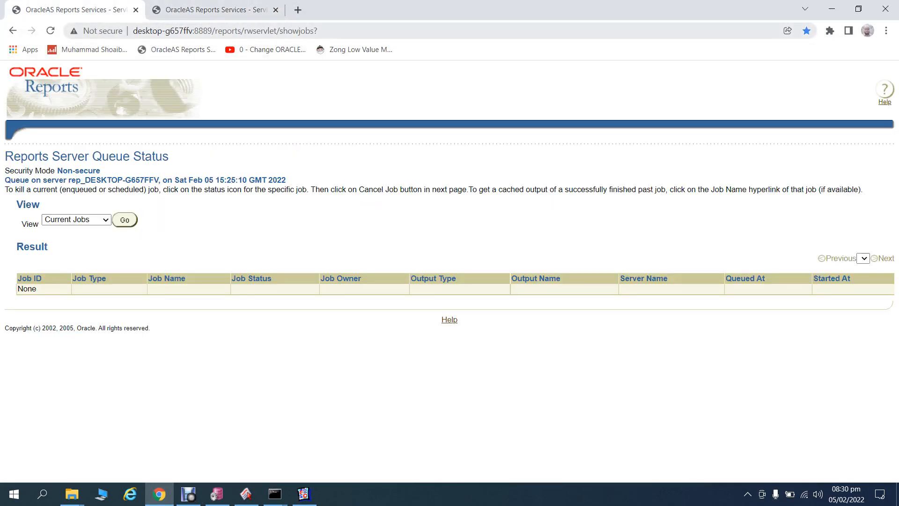
key(ctrl+l)
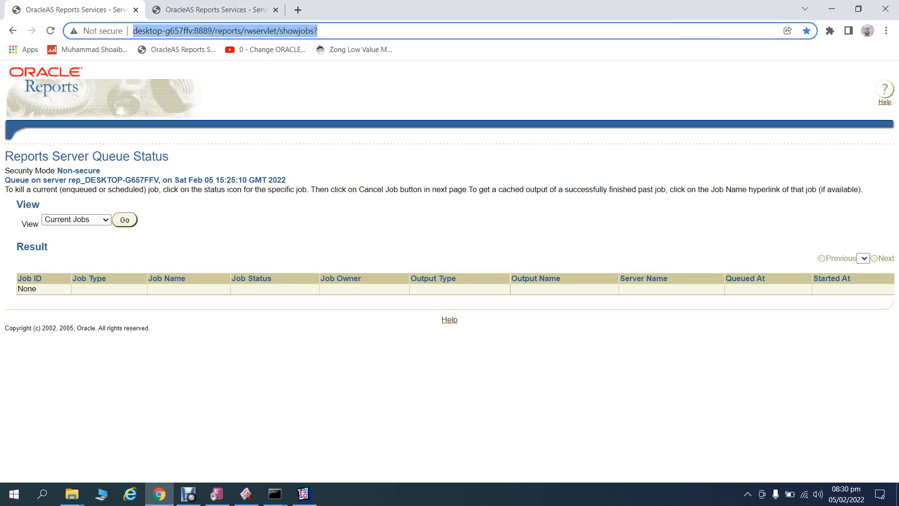
mouse_move(246, 494)
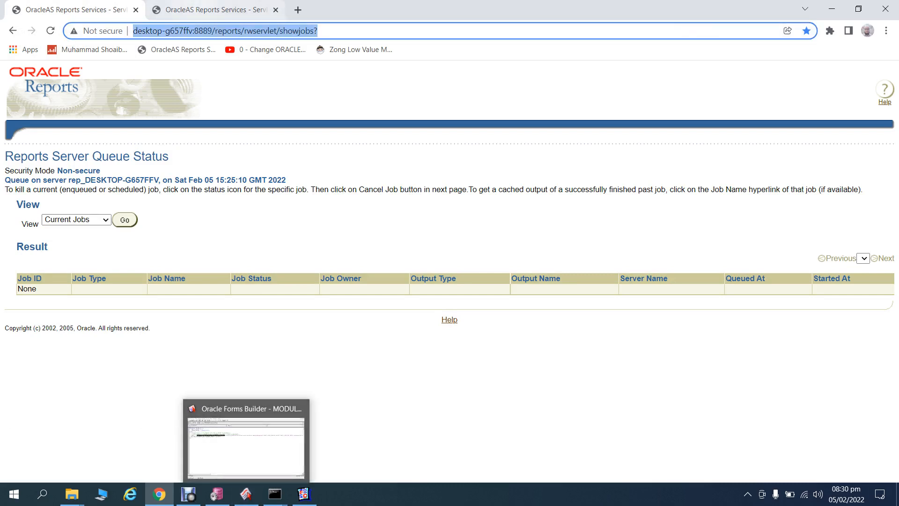
key(ctrl+Tab)
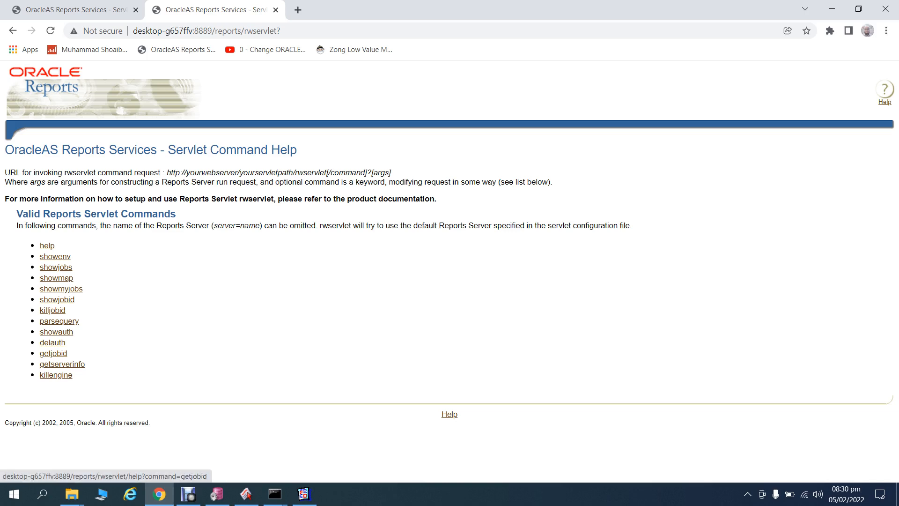
Compare the server name in the V_URL string with the name on the Reports Server Queue Status page.
click(245, 494)
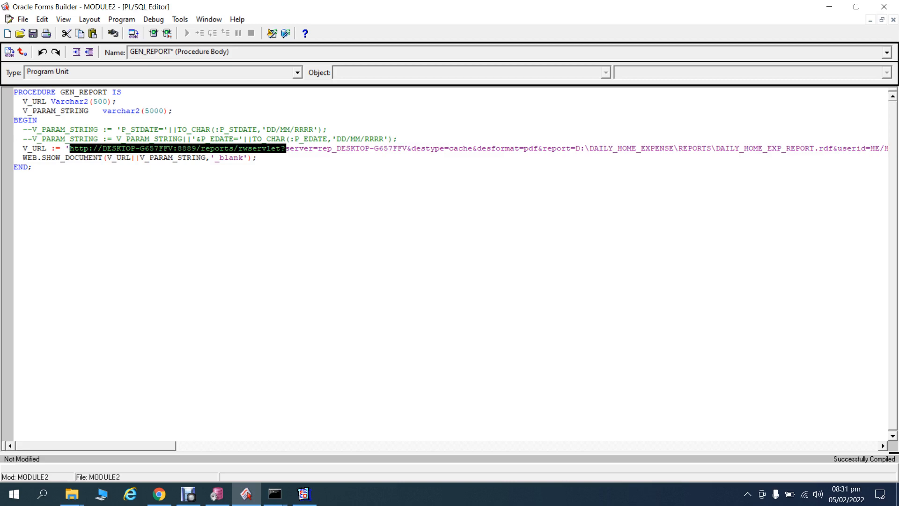
drag(336, 148, 407, 149)
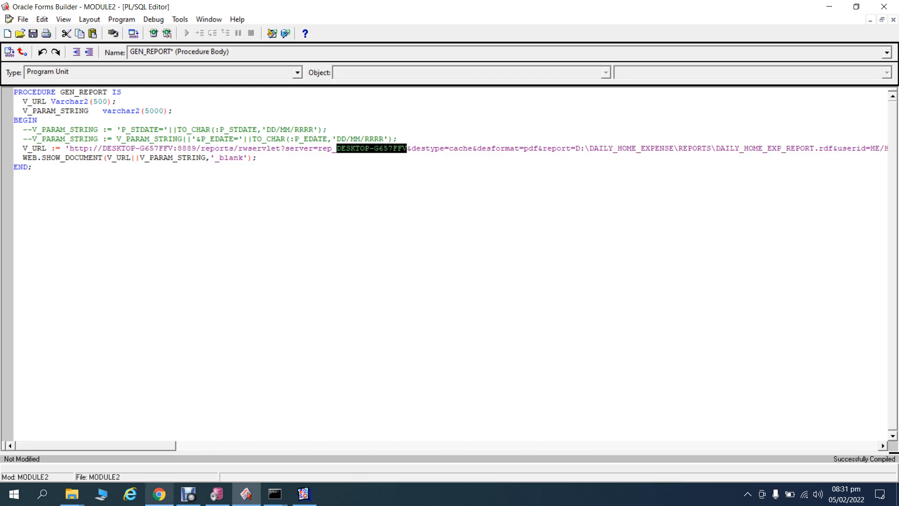
click(159, 494)
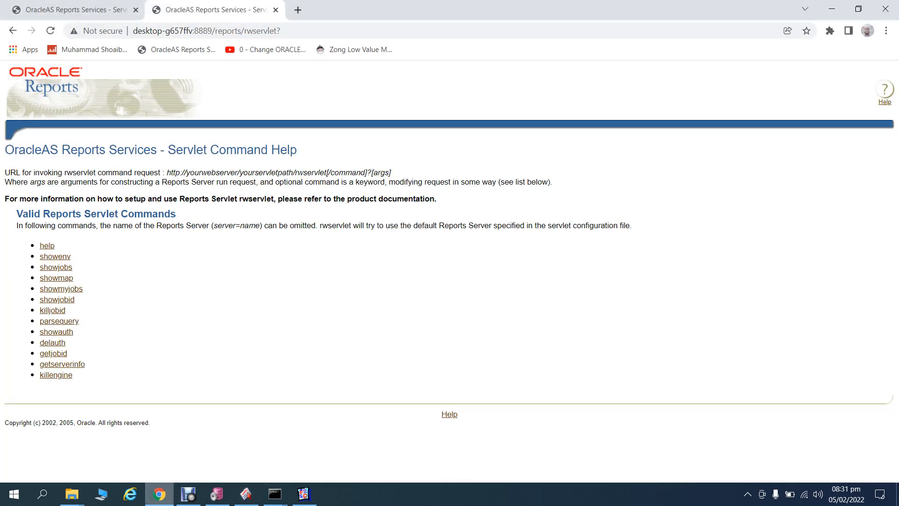
click(76, 9)
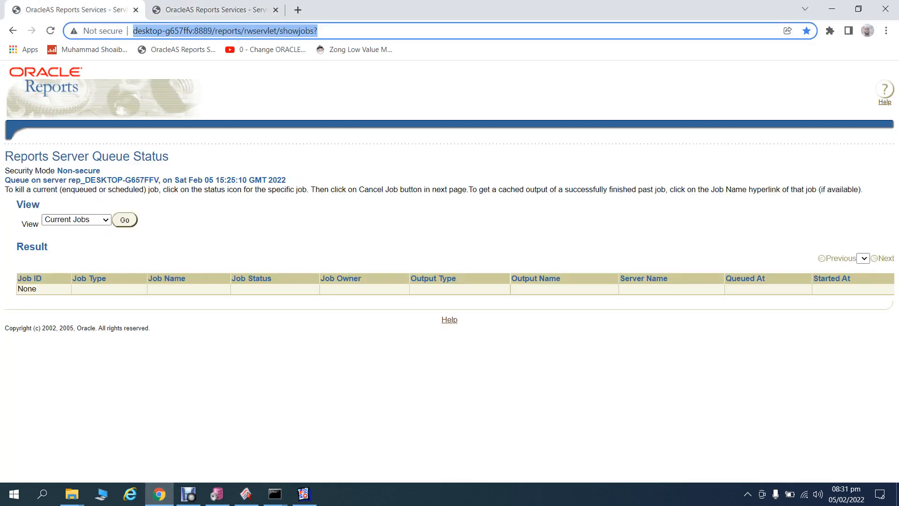
drag(68, 180, 162, 180)
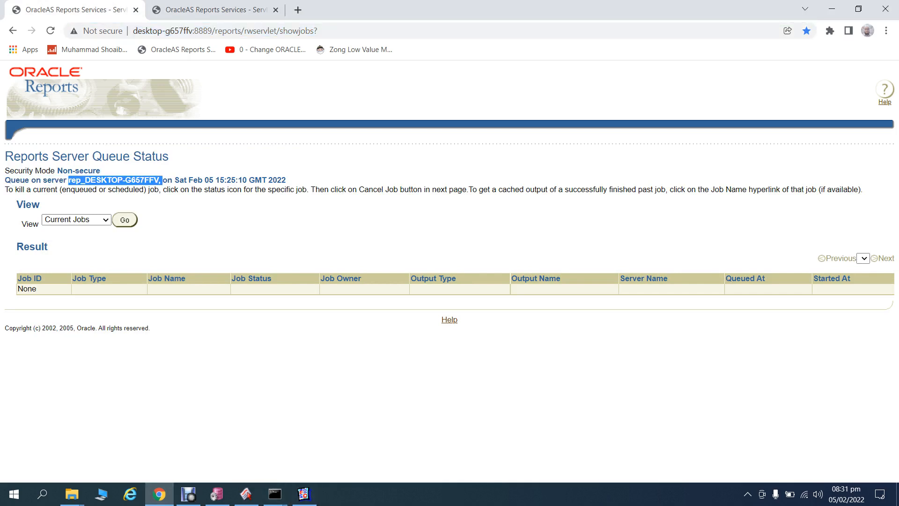
key(alt+Tab)
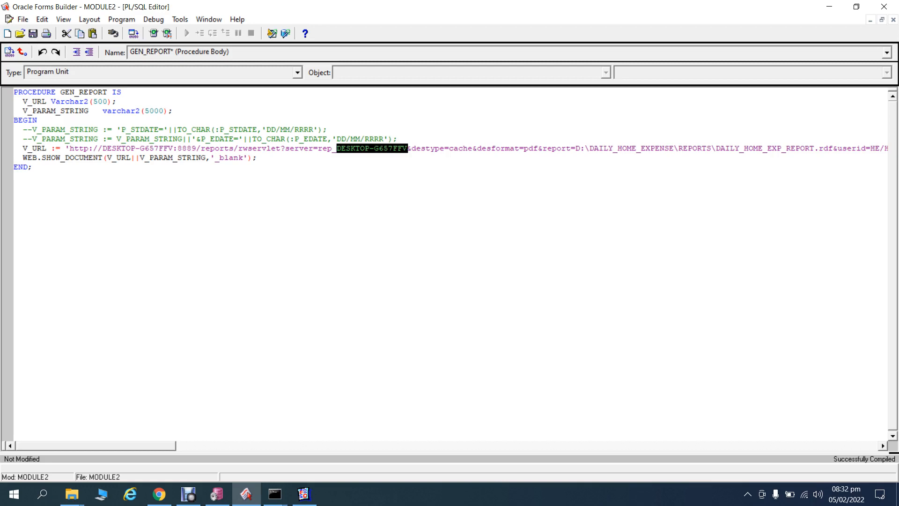
Replace the report folder path in V_URL with the copied path D:\oracle_developer_cource_lecture\Oracle_Reports\Oracle_Report_Lec_04.
drag(576, 148, 707, 149)
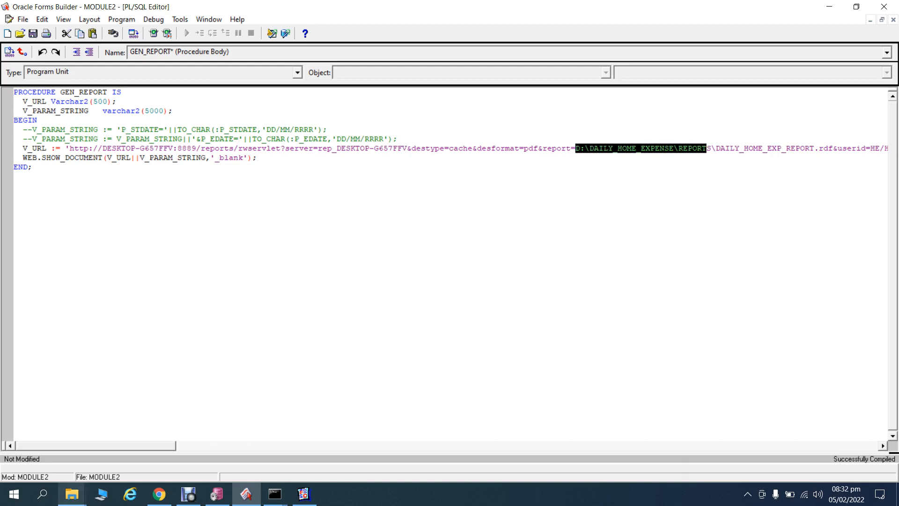
mouse_move(71, 494)
click(63, 435)
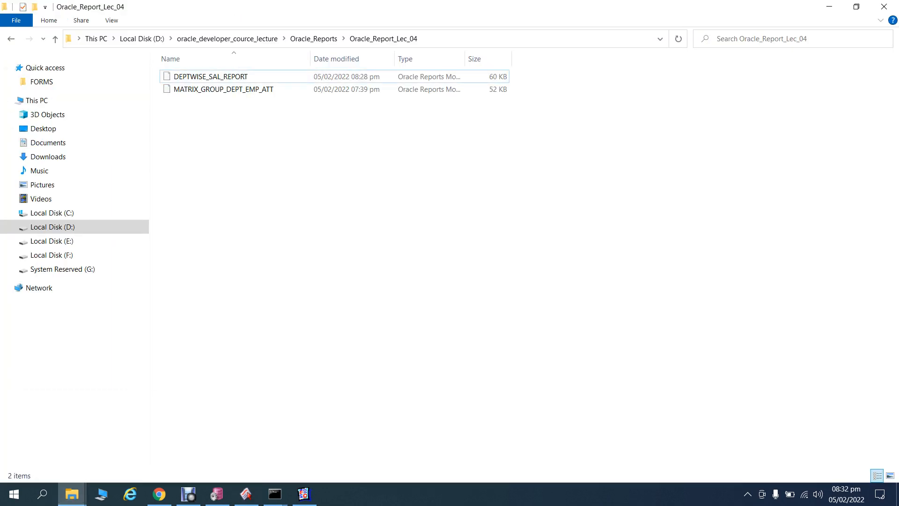
click(469, 39)
key(ctrl+c)
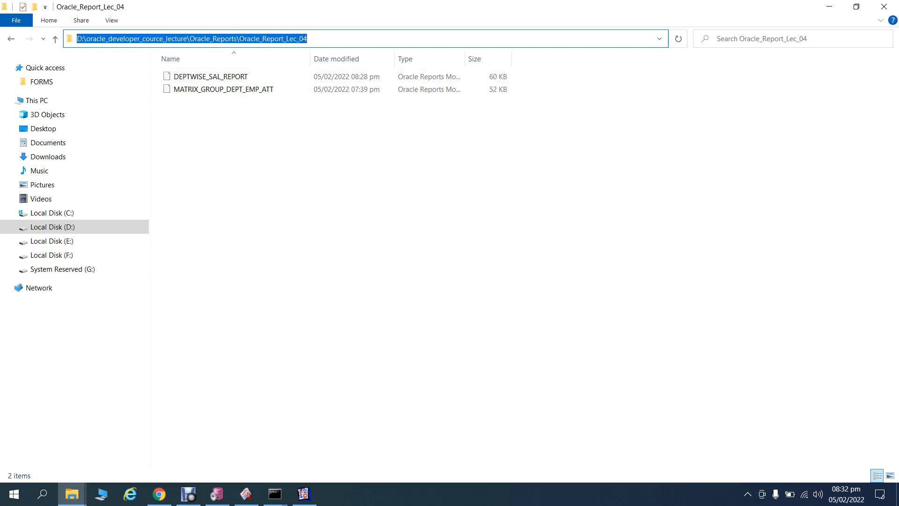
click(246, 494)
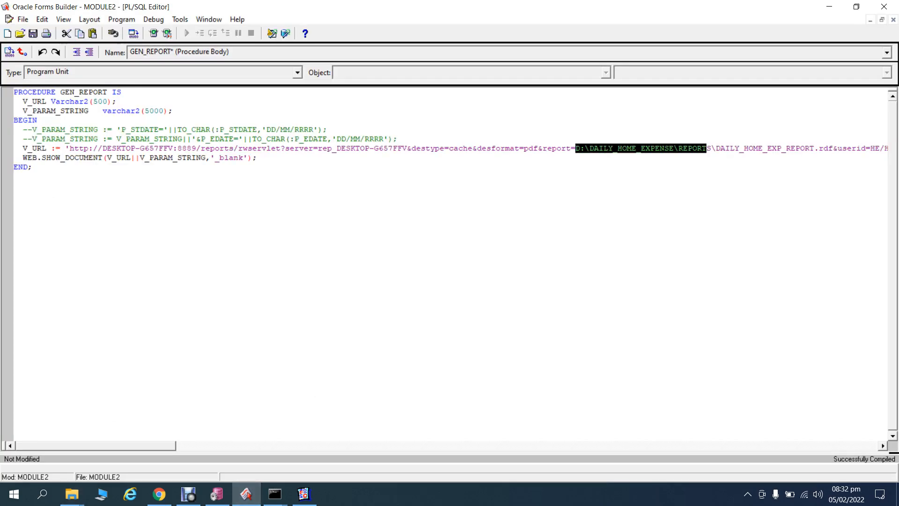
click(32, 168)
drag(576, 148, 712, 149)
key(ctrl+v)
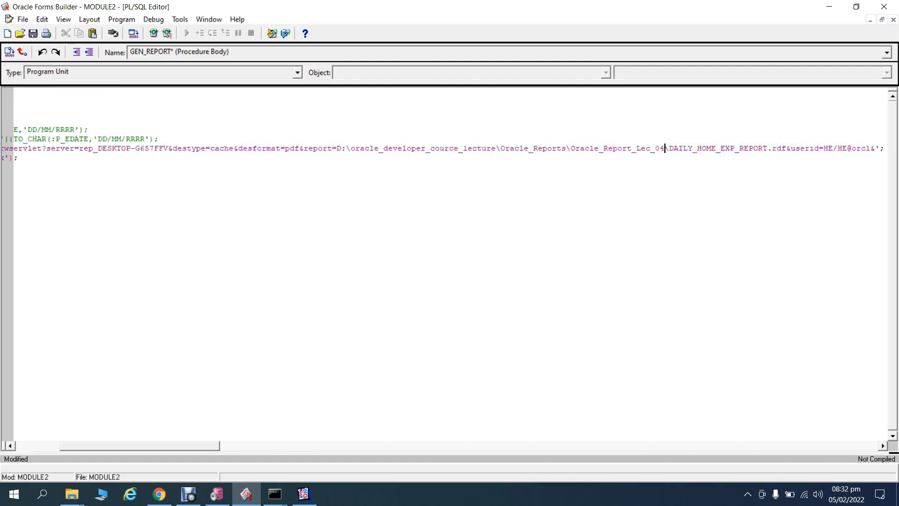
Copy the file name DEPTWISE_SAL_REPORT from the report folder and use it as the .rdf name in V_URL.
mouse_move(72, 494)
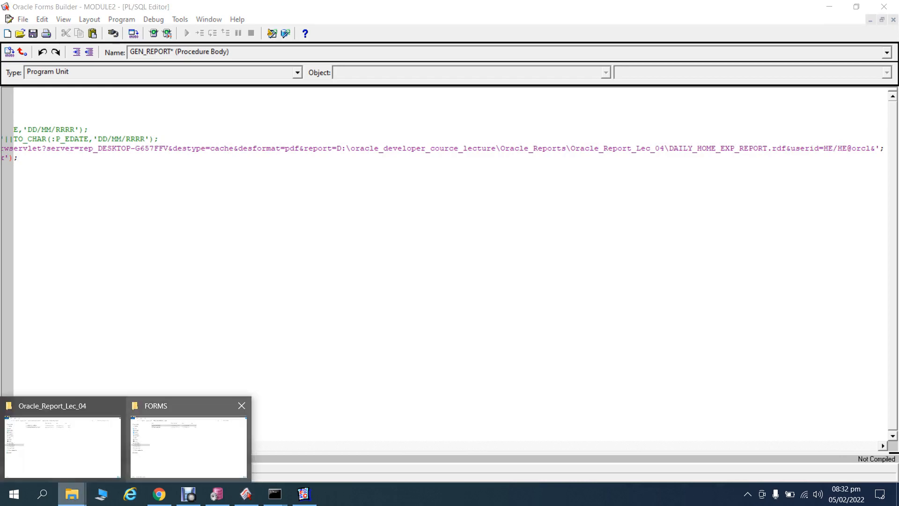
click(62, 445)
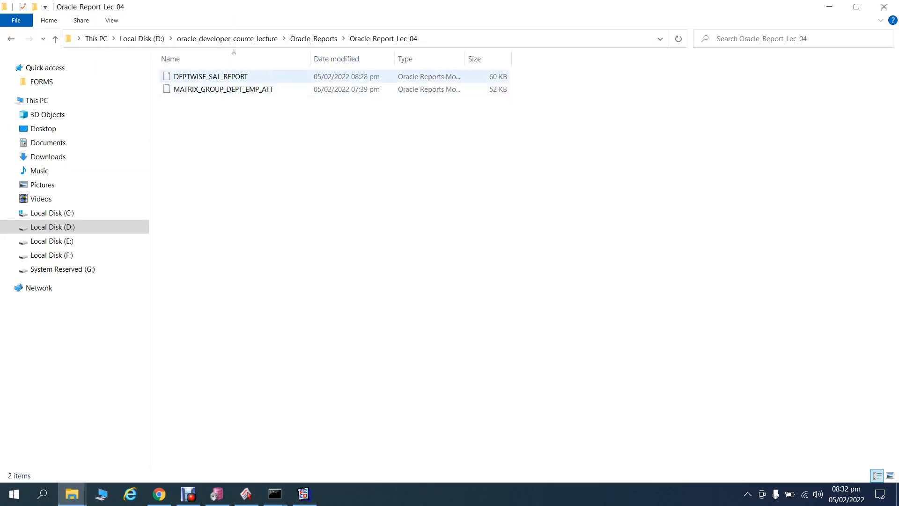
right_click(225, 76)
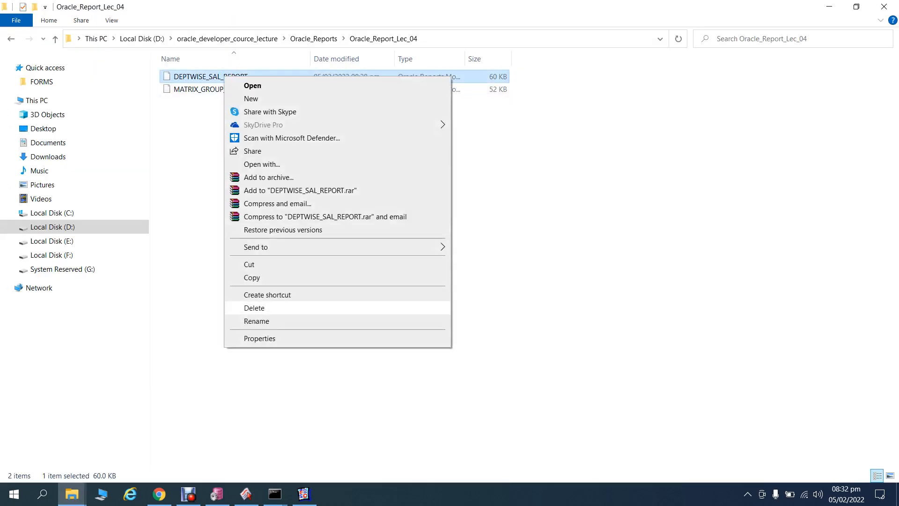
click(256, 321)
key(ctrl+c)
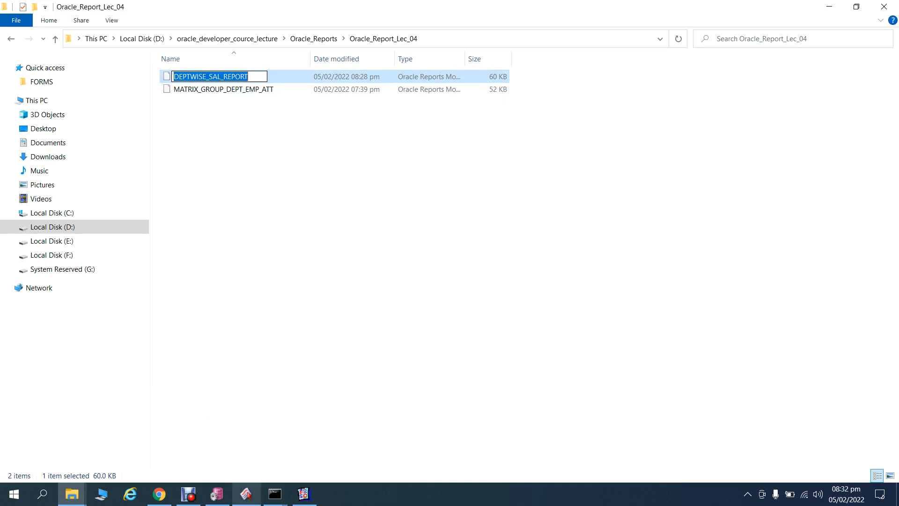
click(246, 494)
key(Right)
key(ctrl+shift+Right)
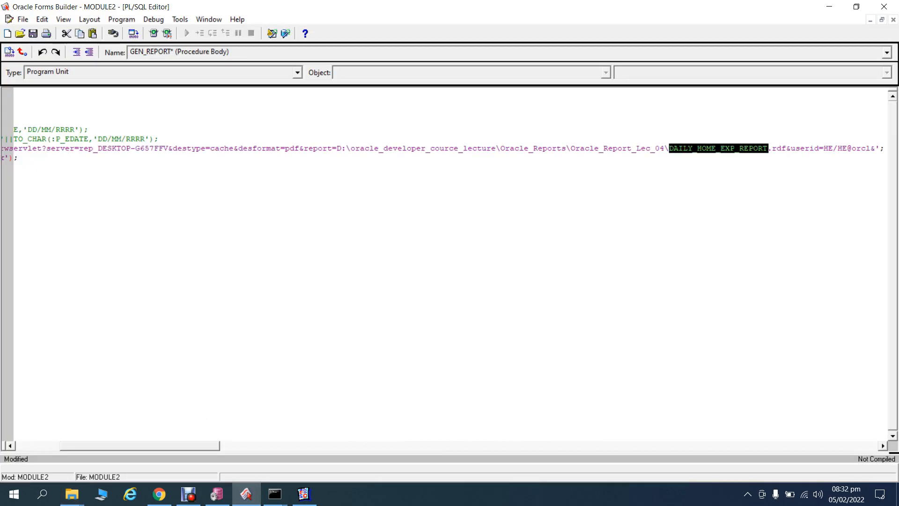
key(ctrl+v)
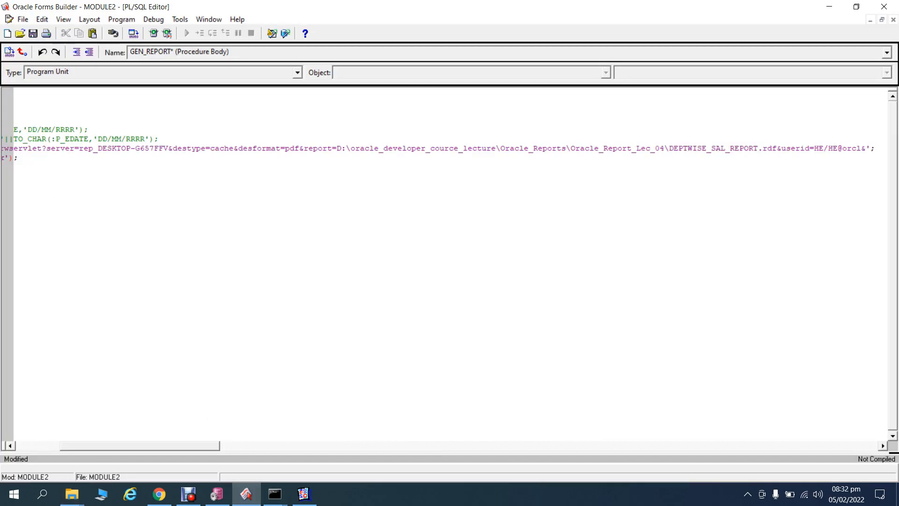
Change the userid in V_URL to the SCOTT account with its password, and compile the procedure.
scroll(450, 262, right, 8)
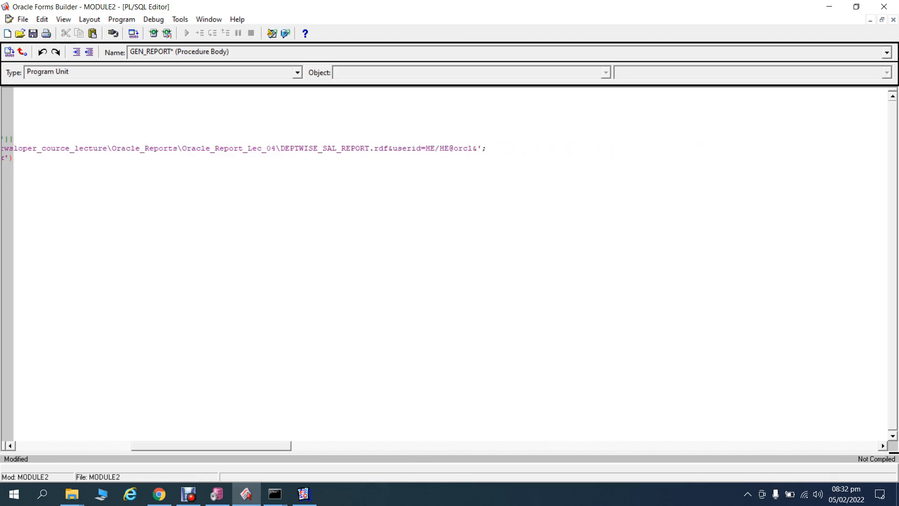
drag(421, 148, 426, 149)
key(Right)
key(Delete)
key(Delete)
text(SCOTT)
key(Right)
key(Right)
key(Right)
key(BackSpace)
key(BackSpace)
text(TIGER)
click(10, 52)
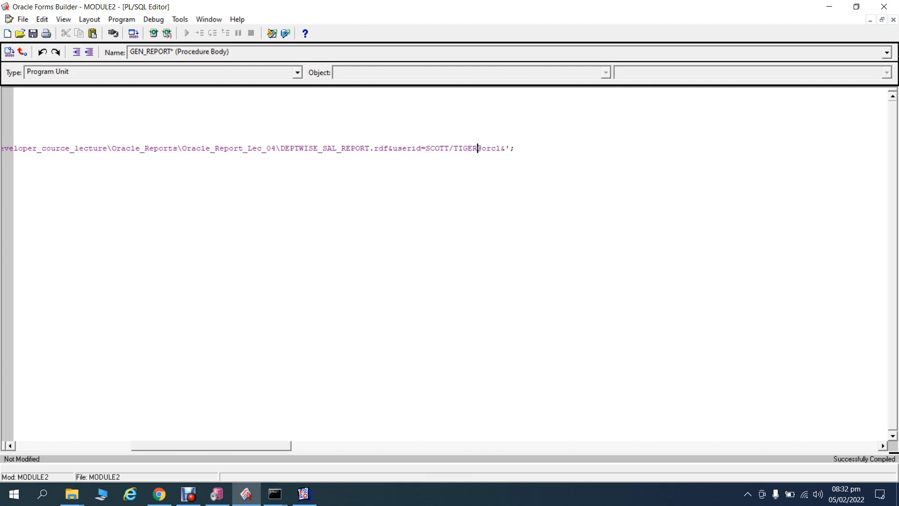
Start saving the form module and set the save folder to D:\oracle_developer_cource_lecture\Oracle_Reports\Oracle_Report_Lec_04.
drag(211, 446, 95, 446)
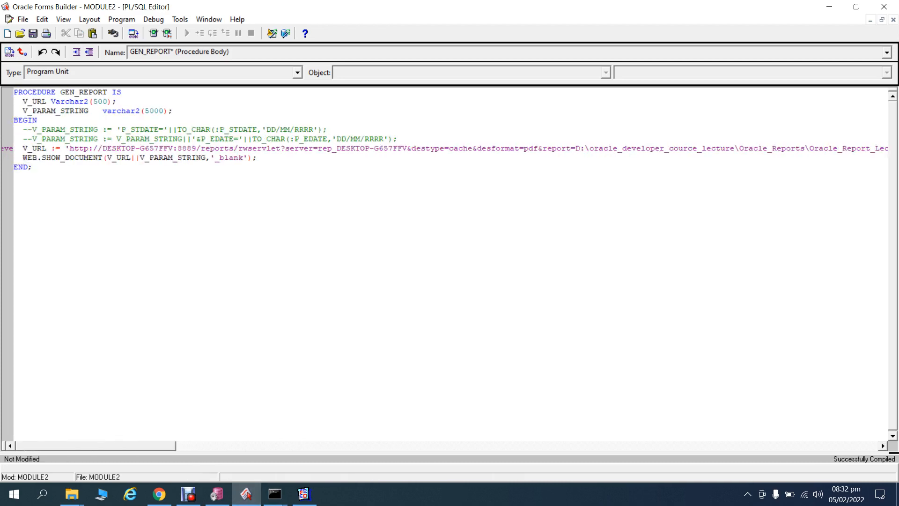
click(15, 139)
key(ctrl+s)
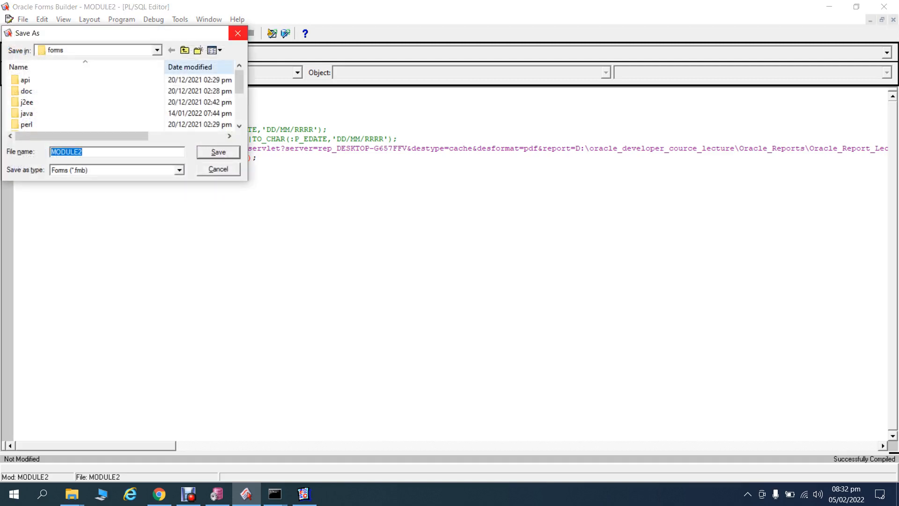
click(157, 50)
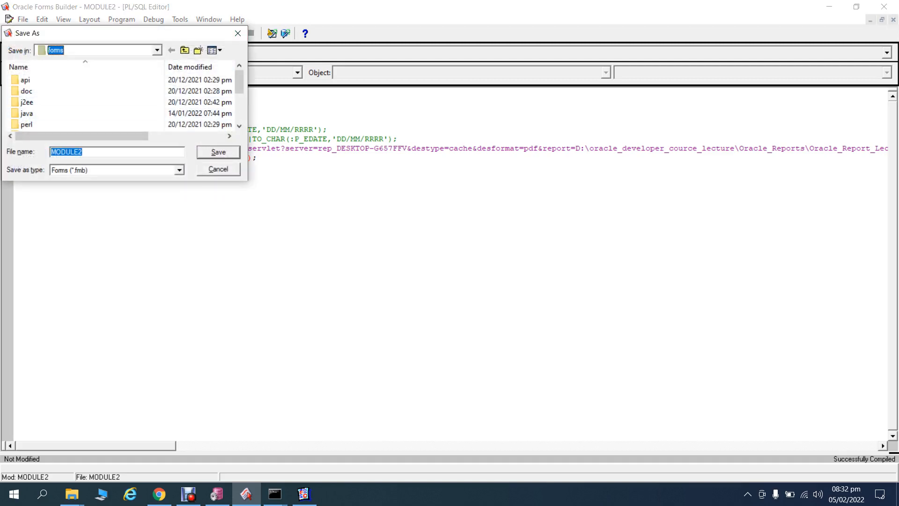
key(Down)
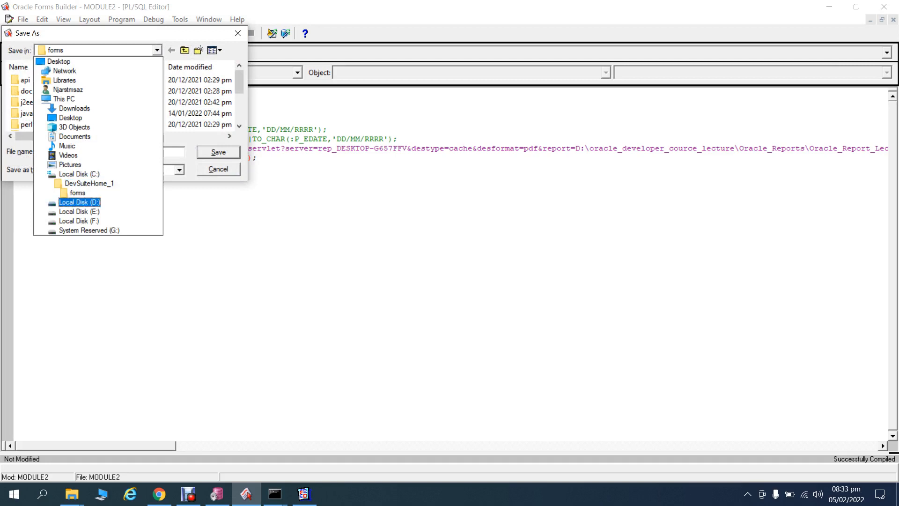
click(79, 202)
click(80, 102)
key(Down)
key(Down)
key(Down)
key(Down)
key(Down)
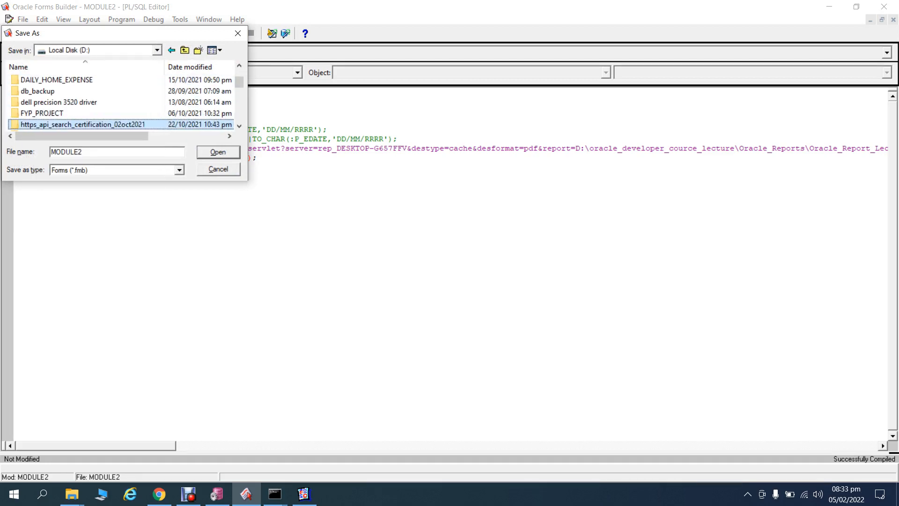
key(Down)
key(Down)
key(Down)
key(Down)
key(Down)
key(Down)
key(Down)
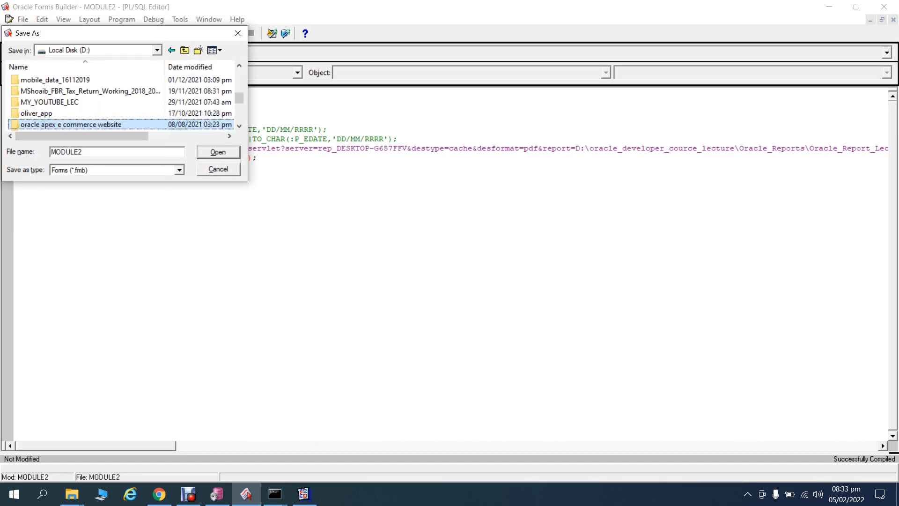
key(Down)
key(Return)
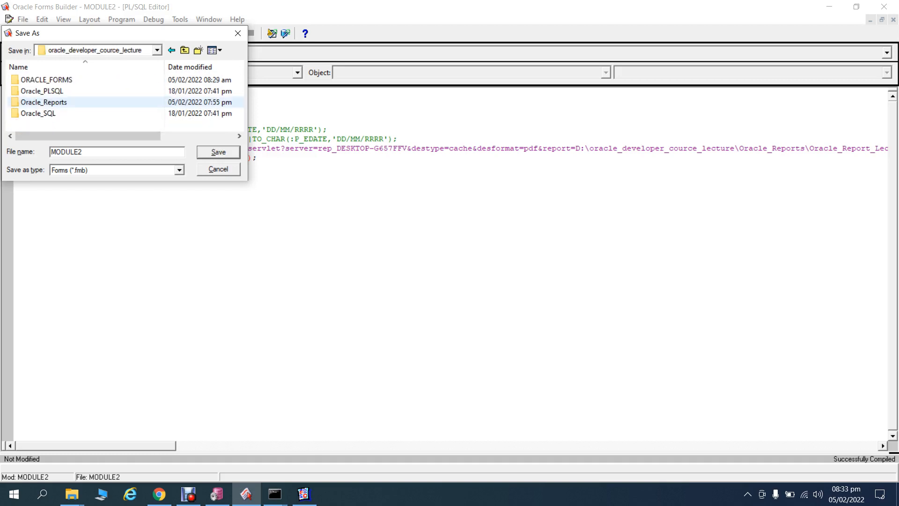
key(Down)
key(Down)
key(Down)
key(Down)
key(Up)
key(Return)
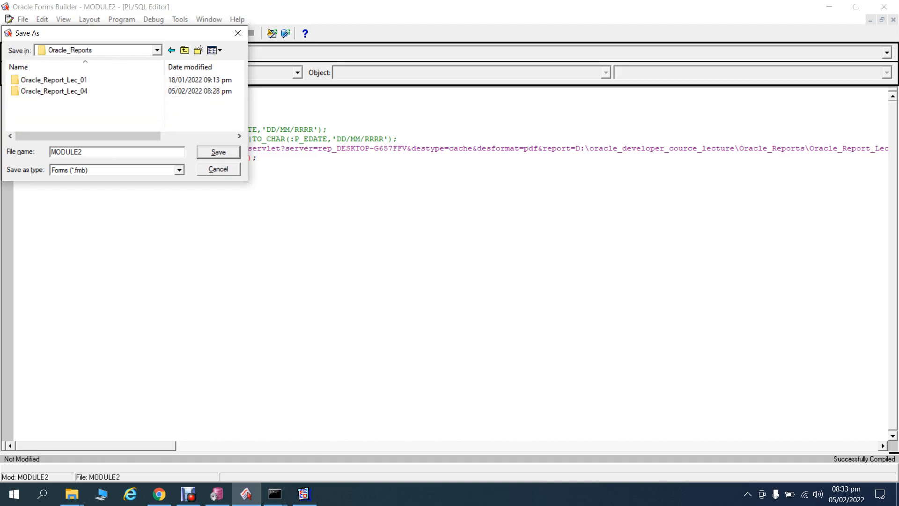
key(Down)
key(Return)
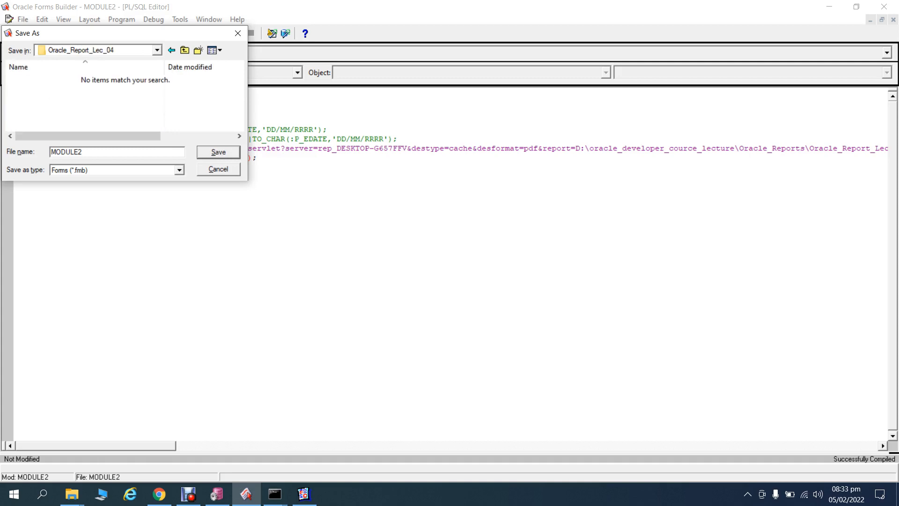
key(Tab)
text(REPORT_PARM)
key(BackSpace)
key(BackSpace)
key(BackSpace)
key(BackSpace)
key(BackSpace)
key(BackSpace)
key(BackSpace)
key(BackSpace)
key(BackSpace)
key(BackSpace)
key(BackSpace)
Save the form under the name PARAMETER_FORM_01 and close the PL/SQL Editor.
text(PARAMETER_FORM_01)
key(Return)
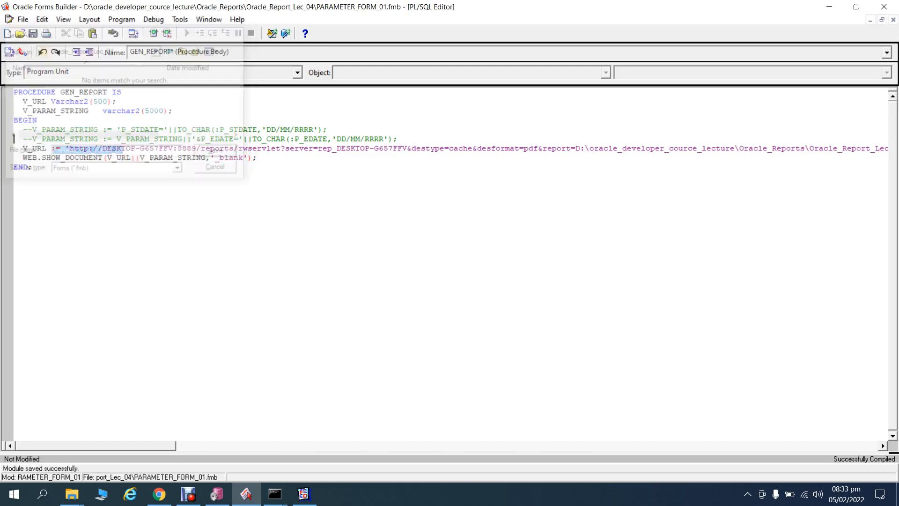
click(894, 19)
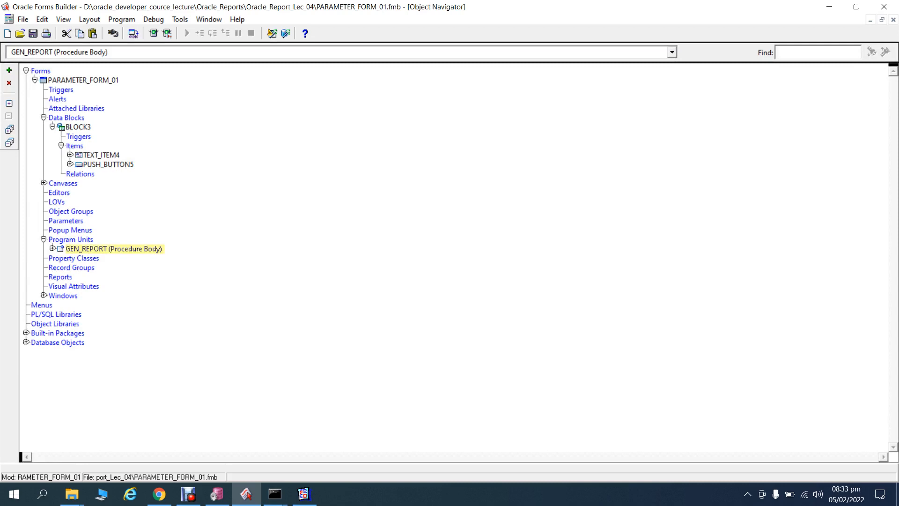
Add a WHEN-BUTTON-PRESSED trigger to PUSH_BUTTON5 that calls GEN_REPORT;, compile it and close the PL/SQL Editor.
click(107, 165)
right_click(99, 166)
mouse_move(141, 312)
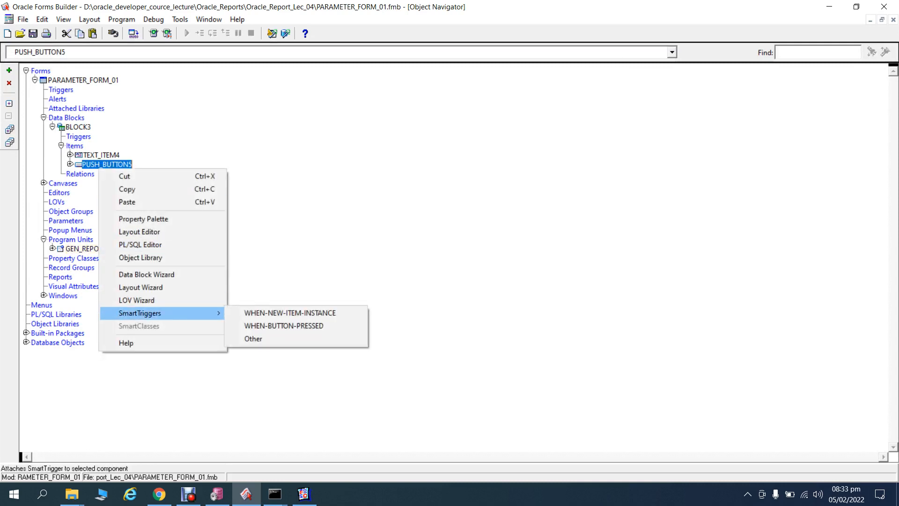
click(283, 325)
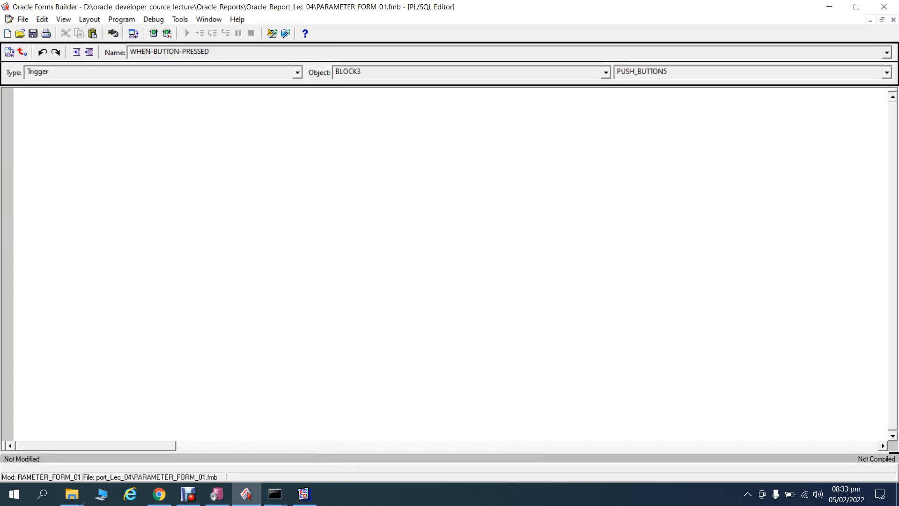
text(GEN_REPORT)
text(;)
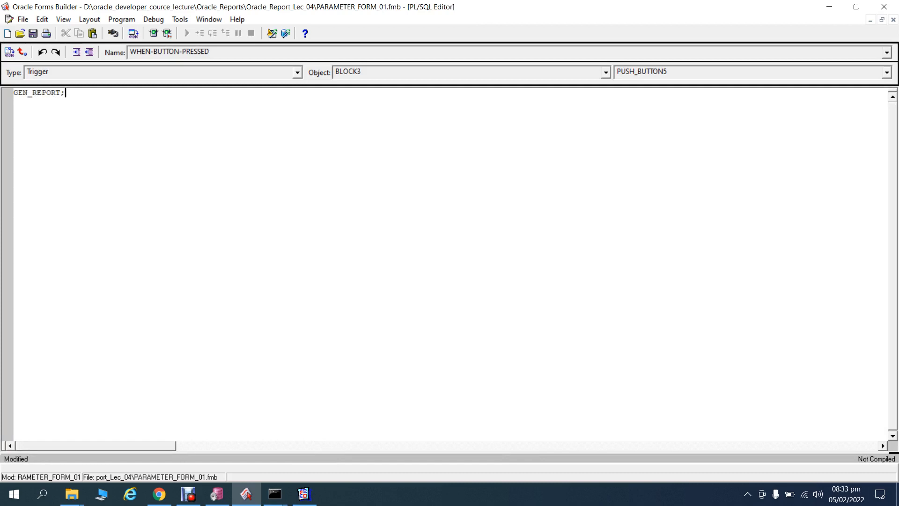
click(9, 52)
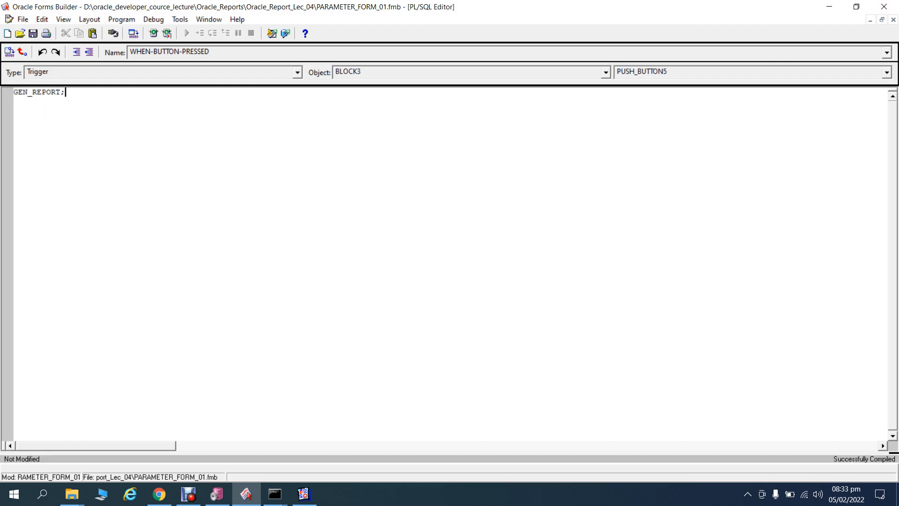
click(893, 19)
Compile and save the PARAMETER_FORM_01 module and run the form.
key(ctrl+shift+k)
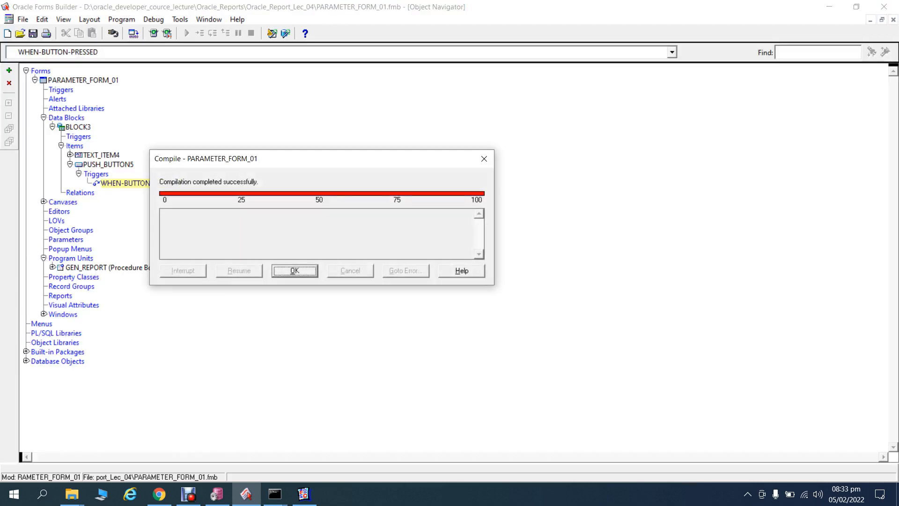
key(Return)
key(ctrl+s)
key(ctrl+t)
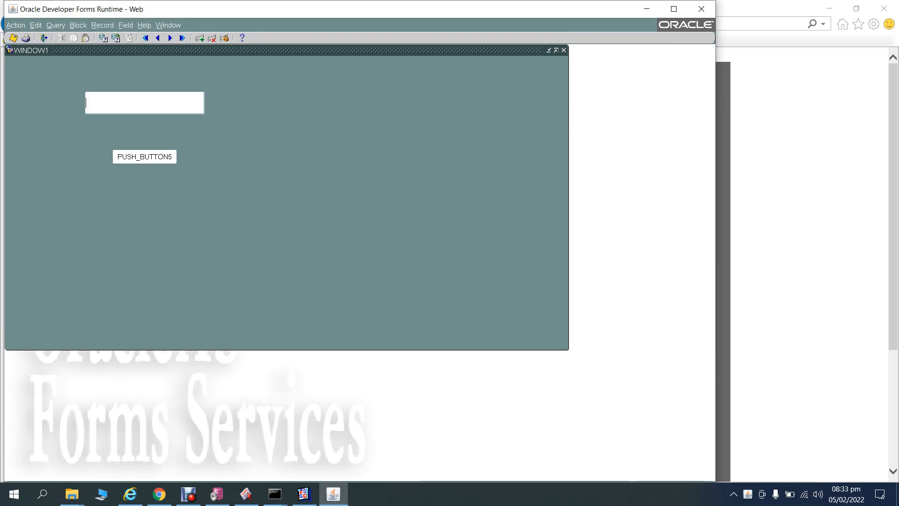
Generate the report with the running form's push button and view the report and form windows.
click(145, 156)
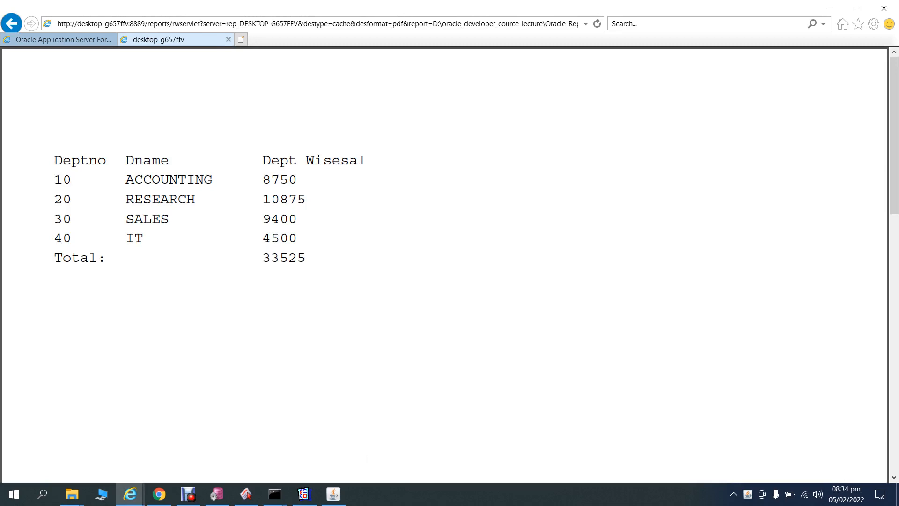
click(63, 40)
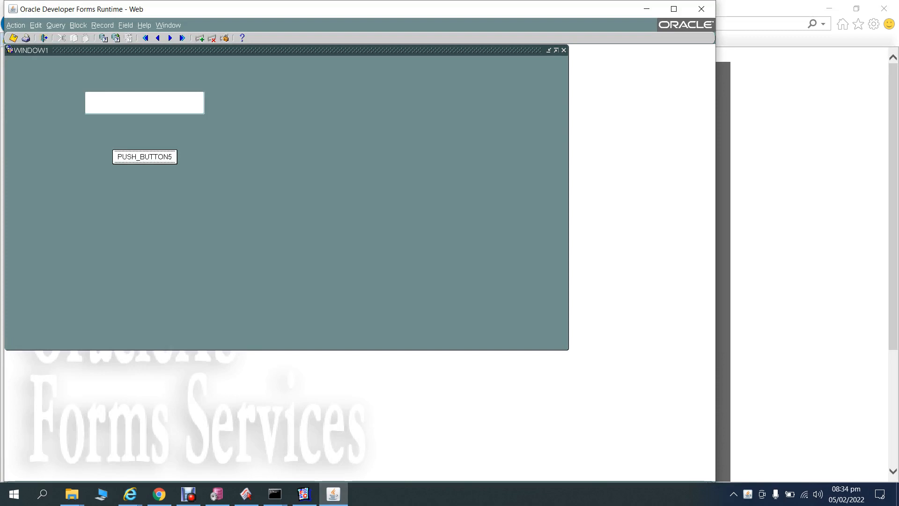
click(129, 494)
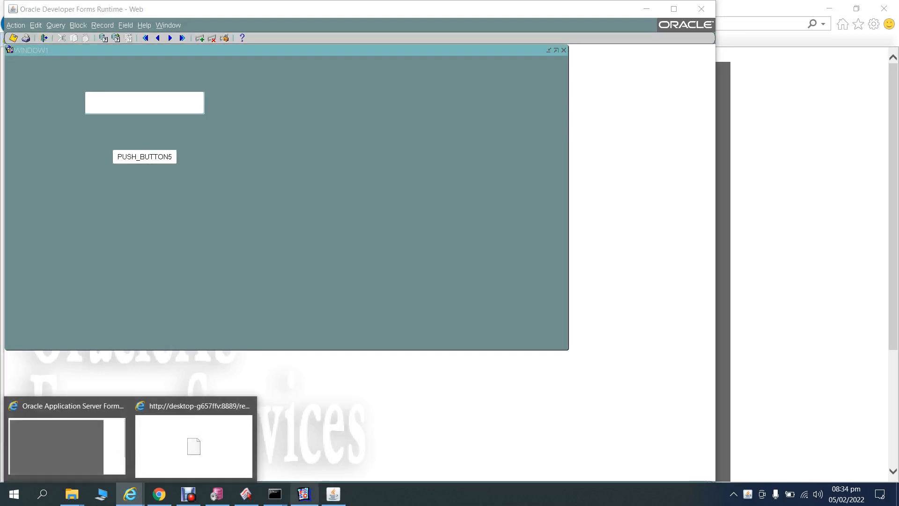
click(333, 494)
click(130, 494)
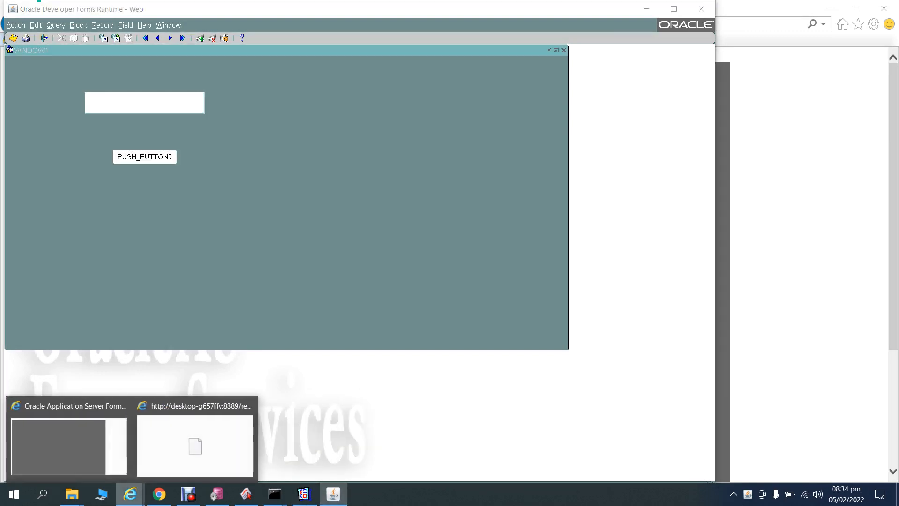
click(194, 447)
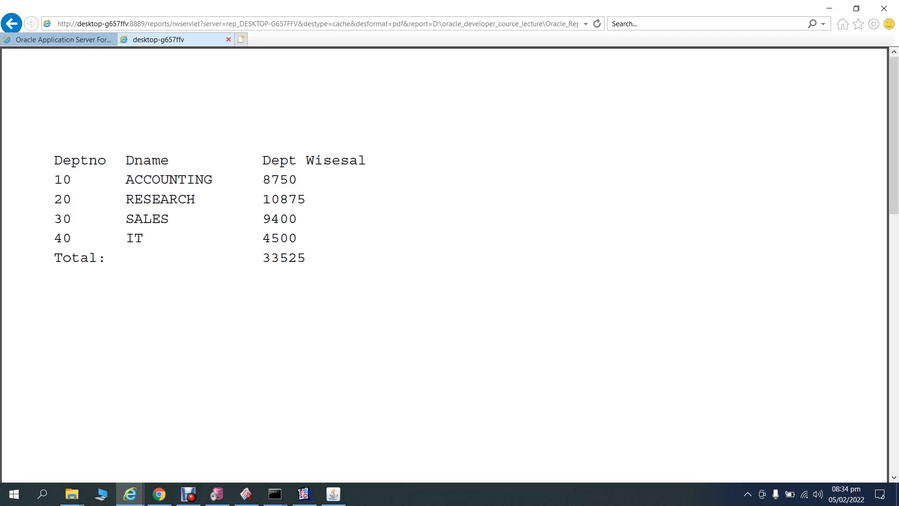
Close the generated report, exit the running form and close its browser window.
click(228, 39)
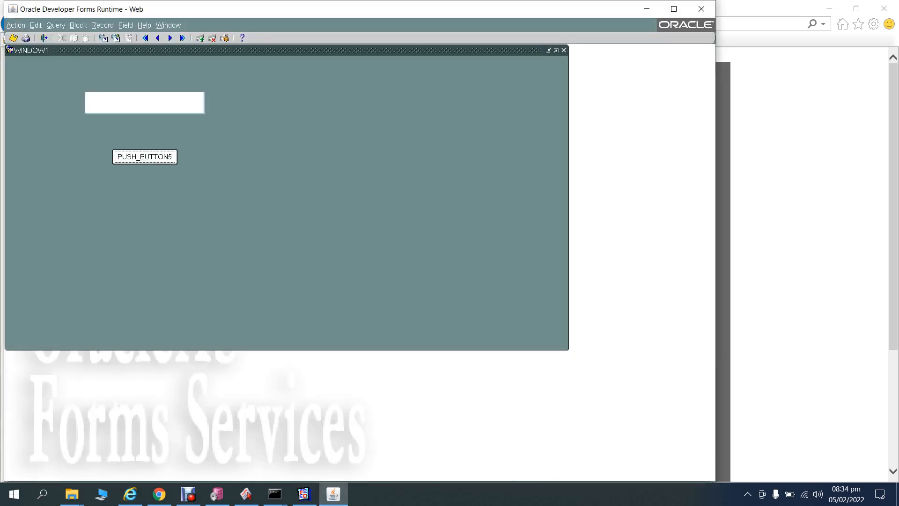
click(44, 39)
click(884, 8)
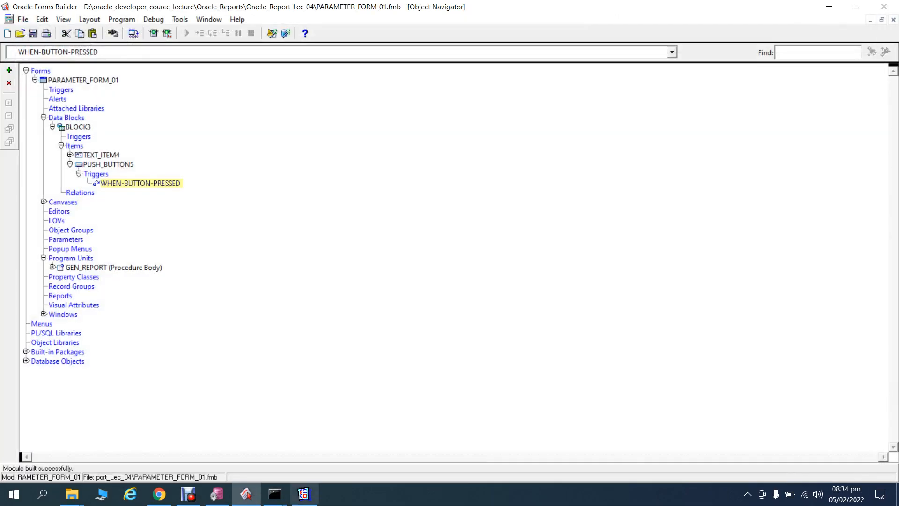
Switch to Reports Builder and add the condition AND E.DEPTNO = :P_DEPTNO below the WHERE line of query Q_1.
click(304, 494)
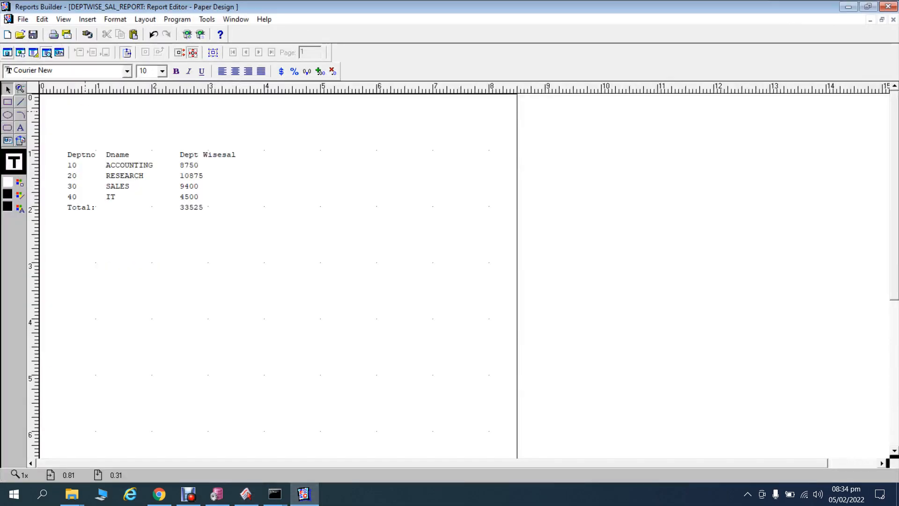
click(8, 52)
double_click(141, 129)
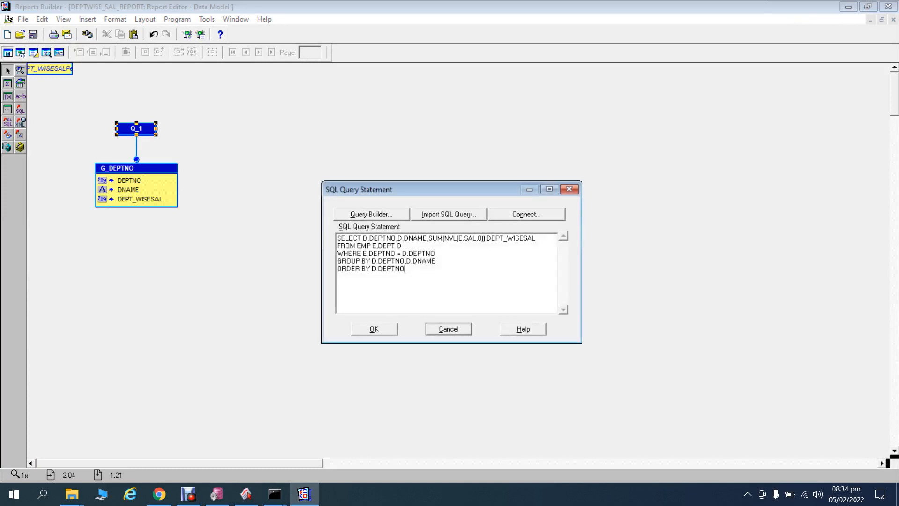
click(549, 189)
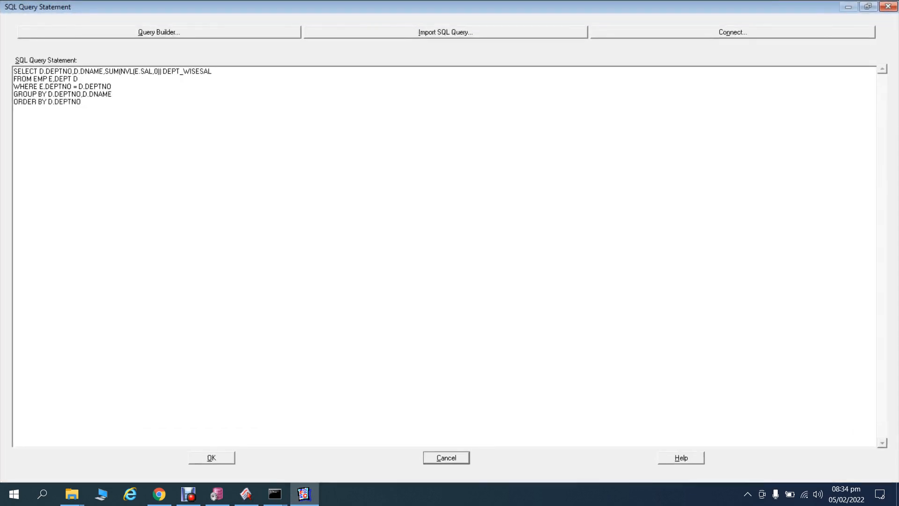
click(112, 87)
key(Return)
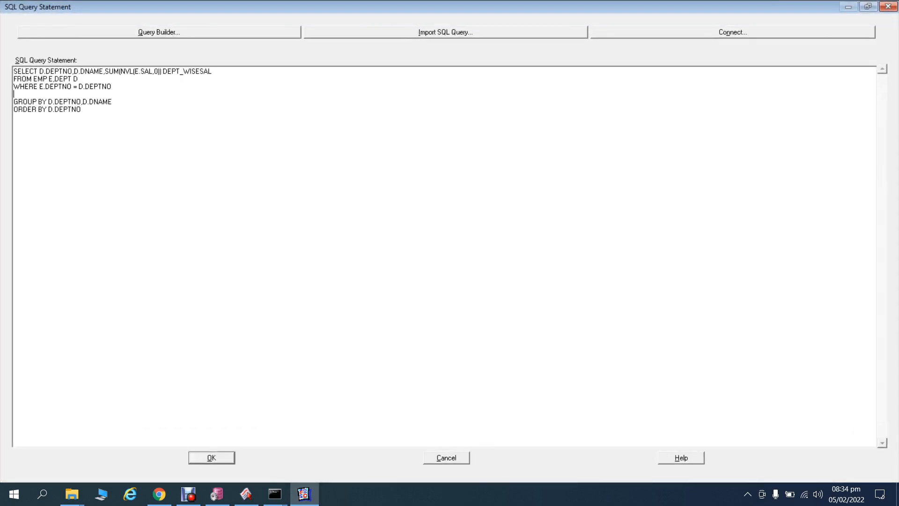
text(AND E.DEPTNO = :P_dEPT)
key(BackSpace)
key(BackSpace)
key(BackSpace)
key(BackSpace)
text(DEP)
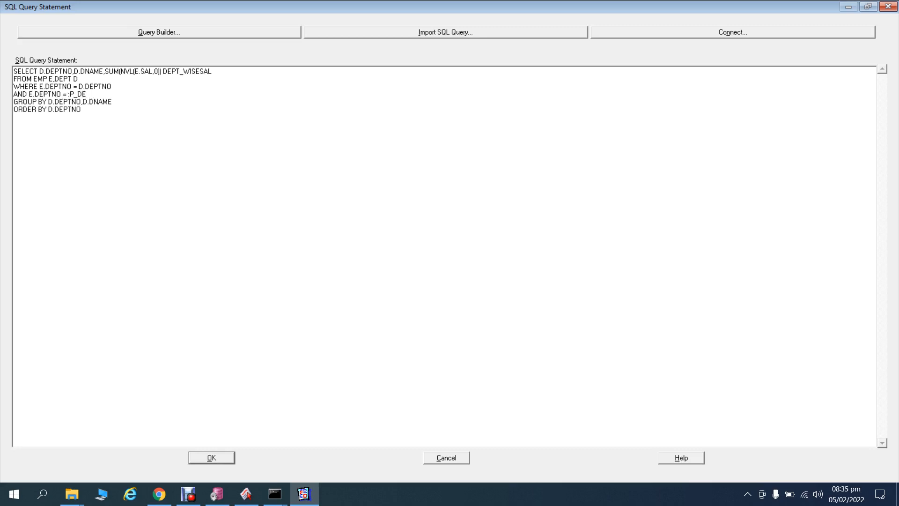
text(TNO)
Extend the new department condition with OR :P_DEPTNO IS NULL and a closing parenthesis.
key(shift+Left)
key(shift+Left)
key(shift+Left)
key(shift+Left)
key(shift+Left)
key(shift+Left)
key(shift+Left)
key(shift+Left)
key(Right)
key(End)
text(OR :P_DEPTNO IS NULL)
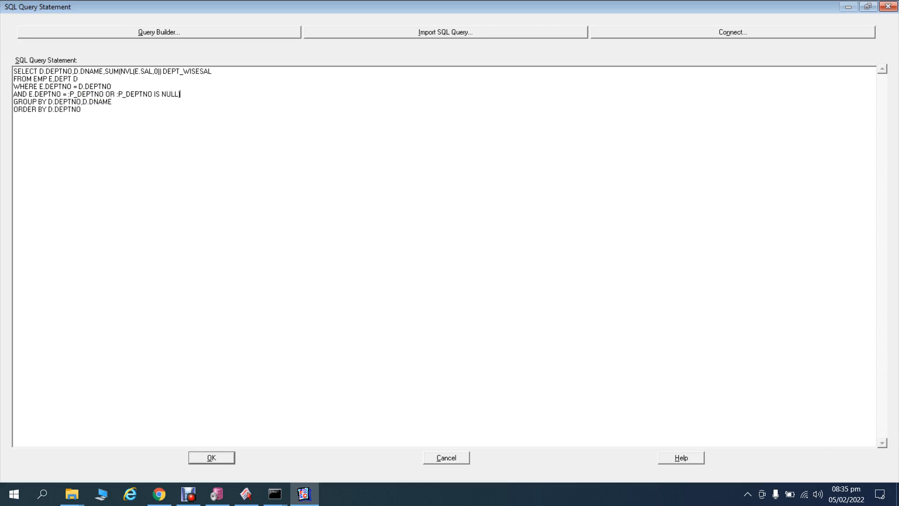
Insert the opening parenthesis before E.DEPTNO in the AND condition and accept the changed query.
key(Left)
key(Left)
key(Left)
key(Left)
key(Left)
key(Left)
key(Left)
key(Left)
key(Left)
key(Left)
key(Left)
key(Left)
key(Left)
key(Left)
key(Left)
key(Left)
key(Left)
key(Left)
key(Left)
key(Left)
text(()
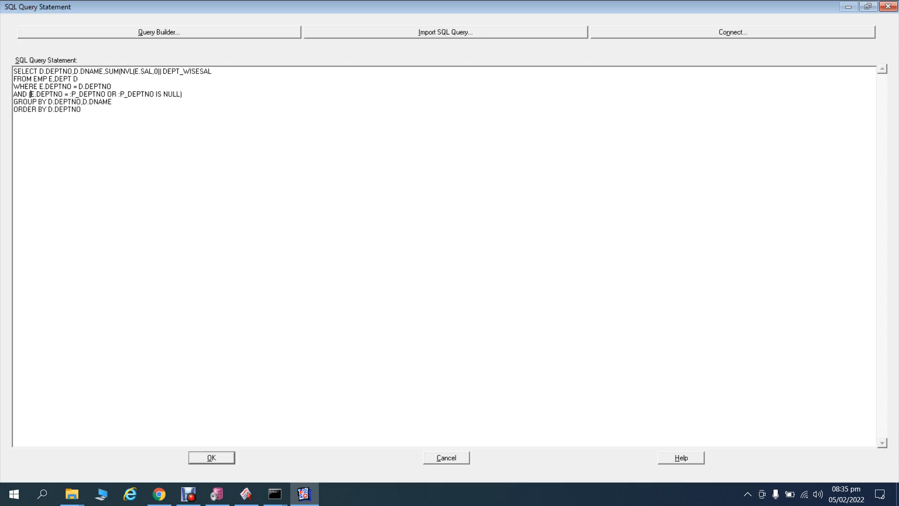
key(Tab)
key(Return)
key(Return)
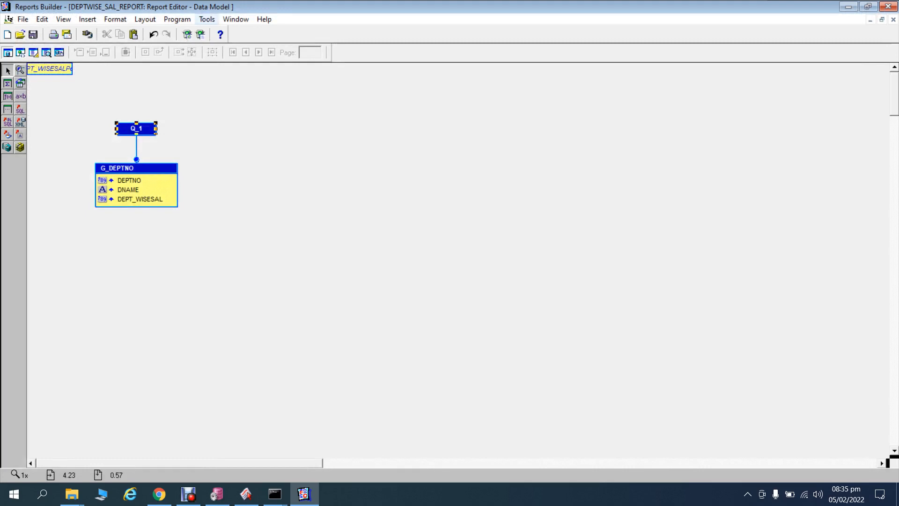
Test the report by running it with P Deptno left empty and again with P Deptno set to 10.
click(200, 35)
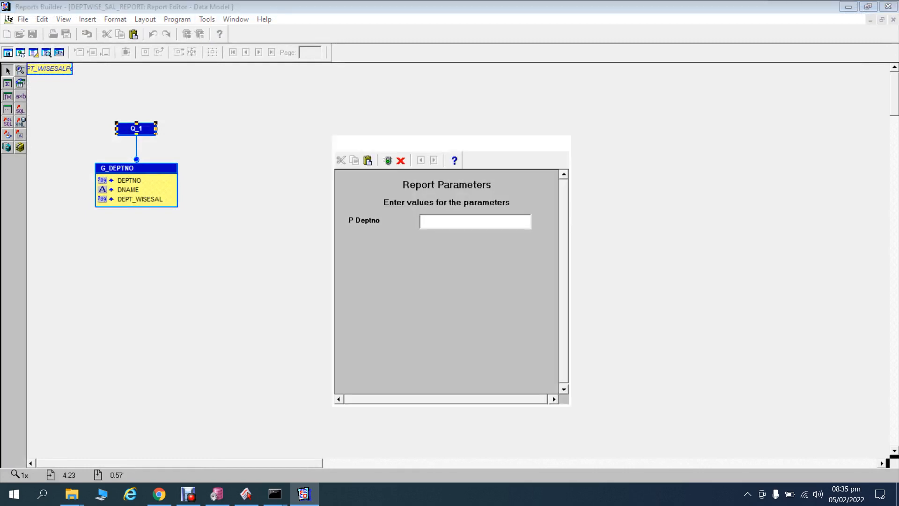
key(Return)
click(200, 35)
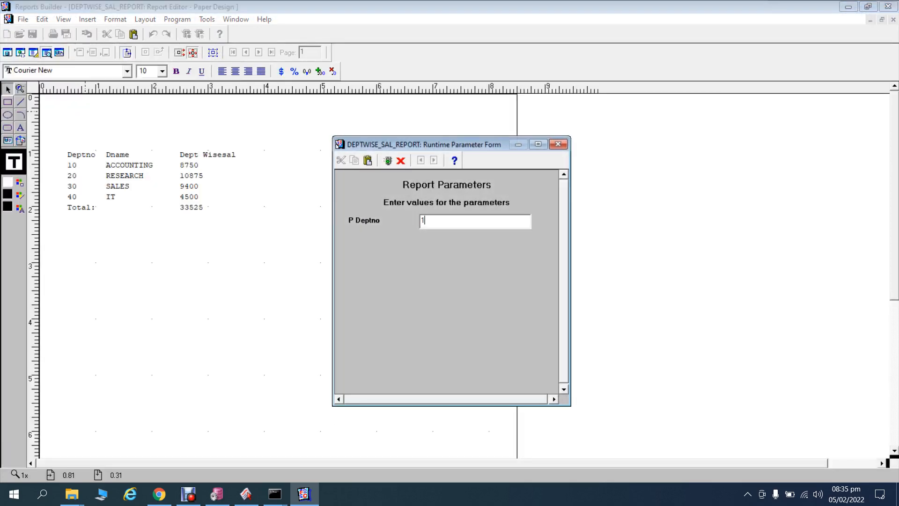
text(10)
key(Return)
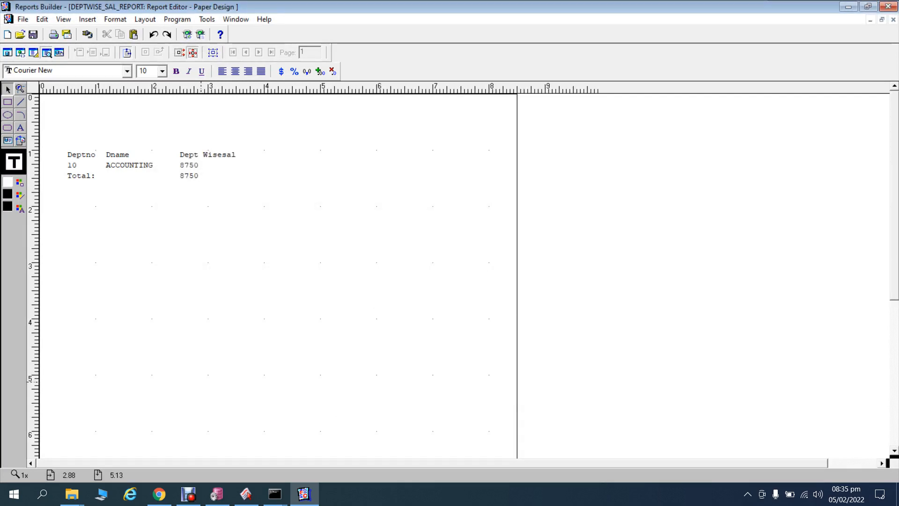
Switch to Forms Builder, open the GEN_REPORT procedure body for editing and uncomment its two V_PARAM_STRING assignments.
click(246, 494)
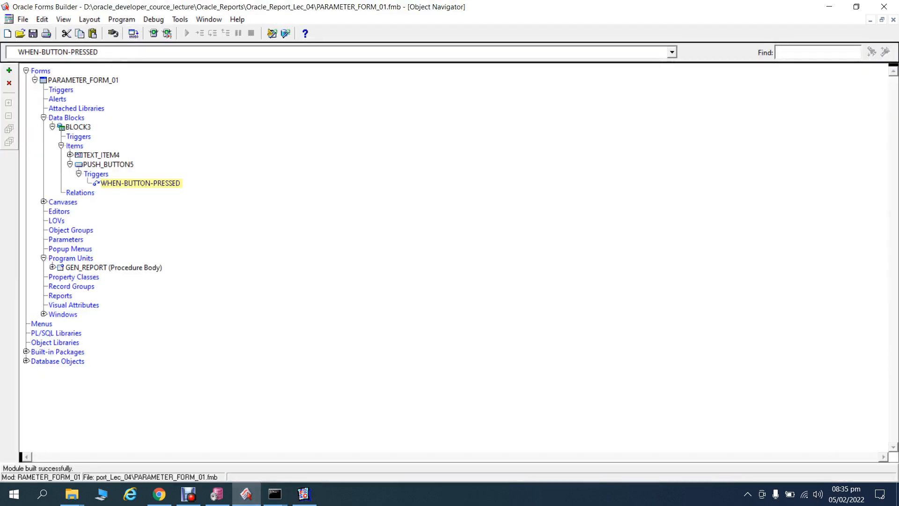
right_click(96, 270)
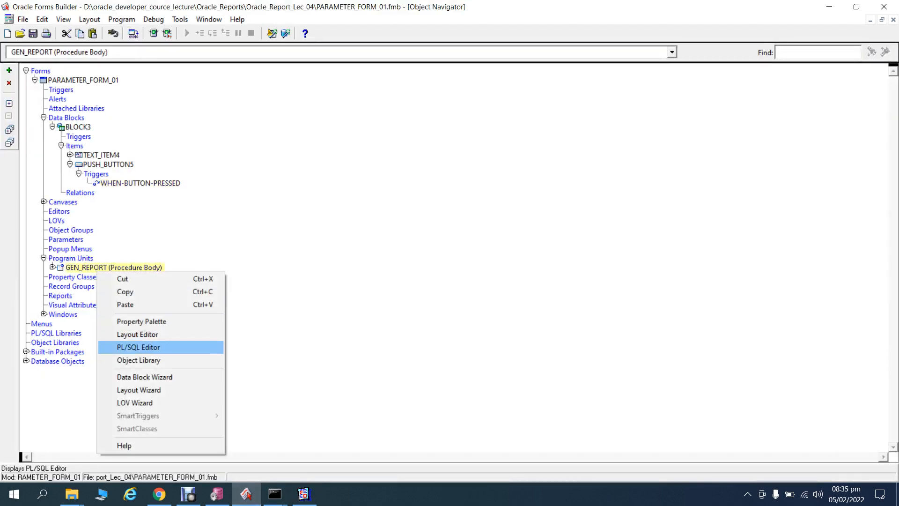
click(139, 347)
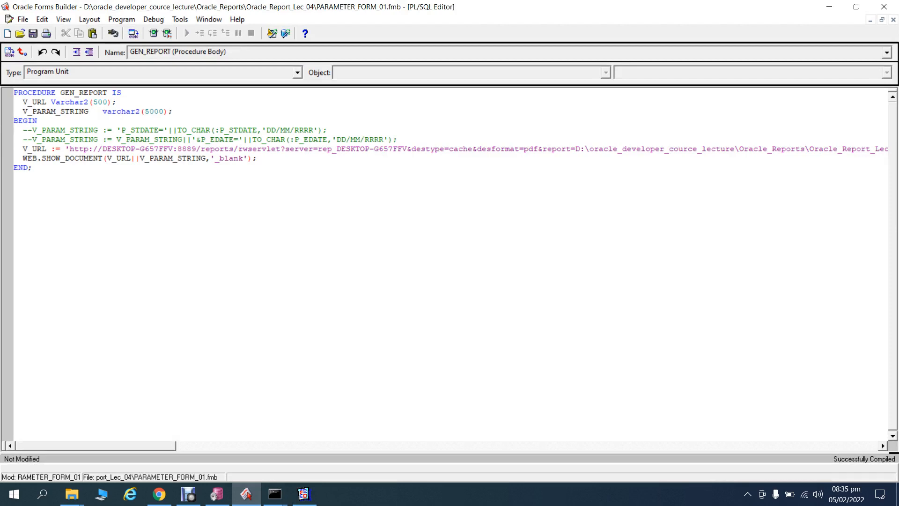
drag(22, 101, 117, 101)
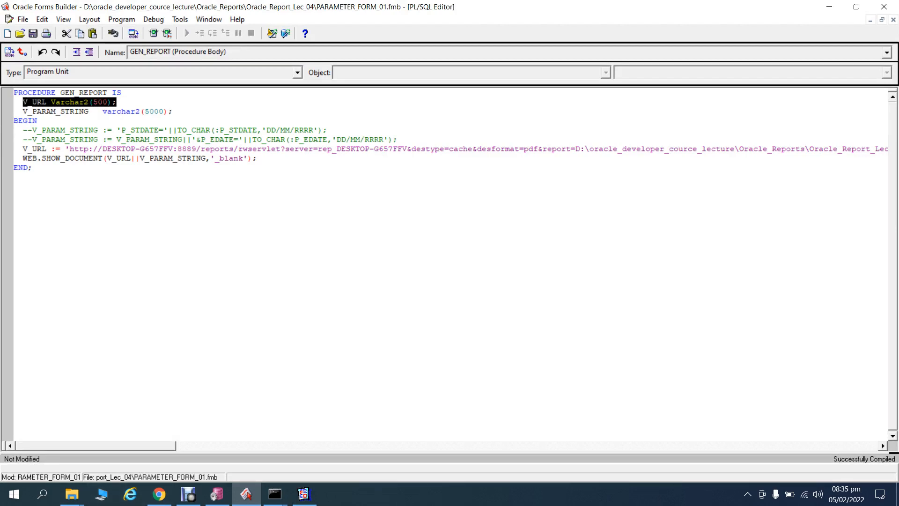
drag(23, 148, 593, 149)
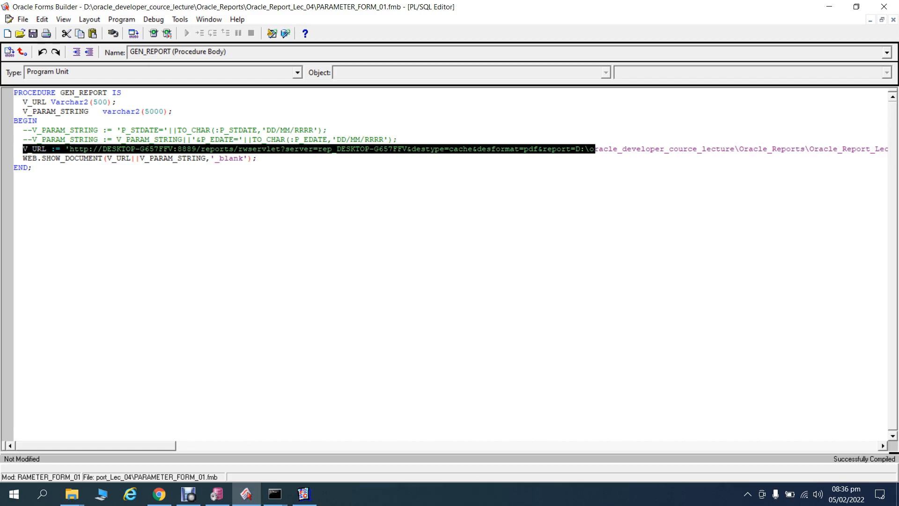
drag(22, 111, 173, 111)
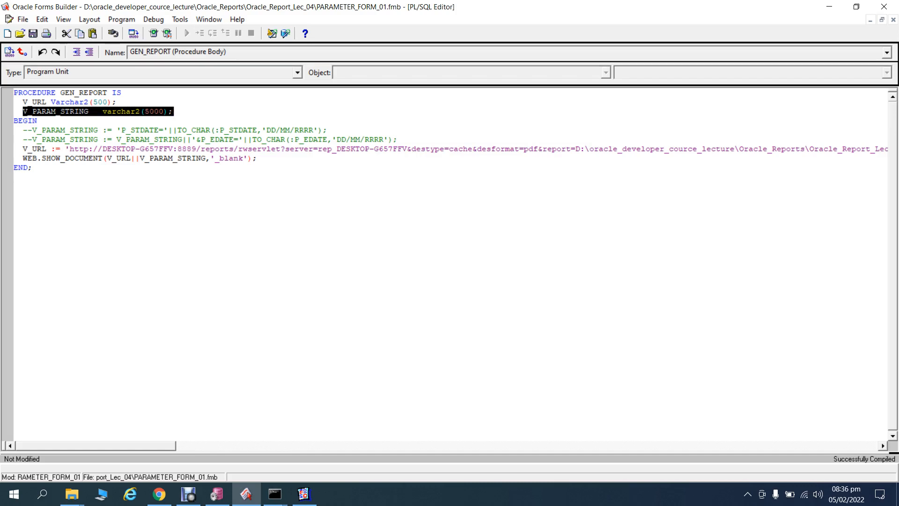
click(33, 130)
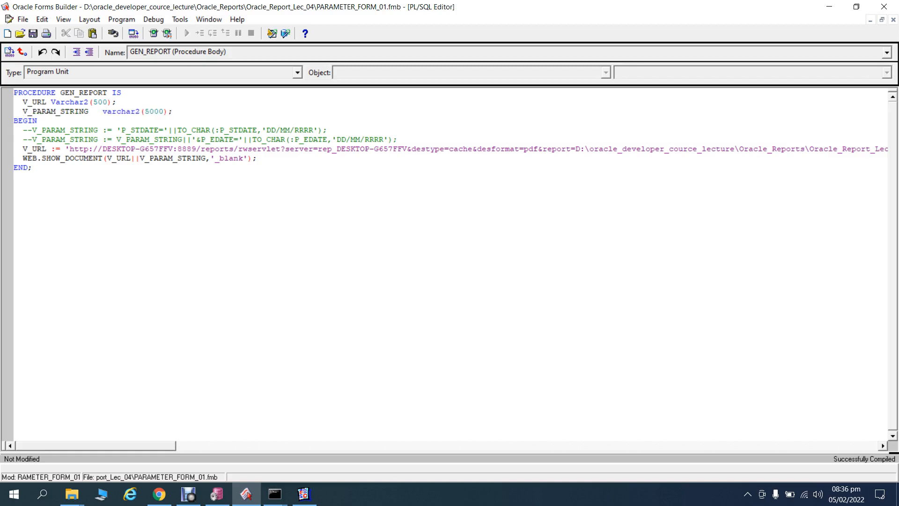
key(BackSpace)
key(BackSpace)
key(Delete)
key(Delete)
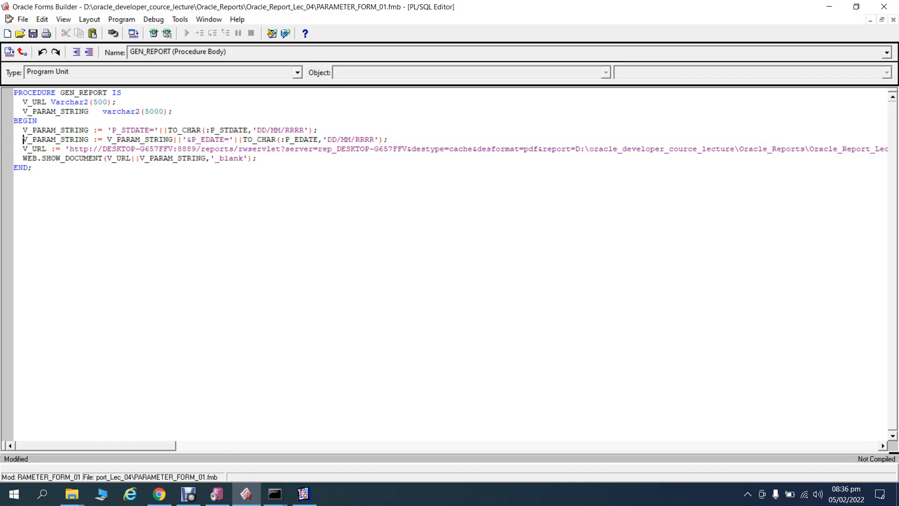
Delete the second V_PARAM_STRING assignment, the one for P_EDATE, from the GEN_REPORT procedure.
drag(388, 139, 14, 139)
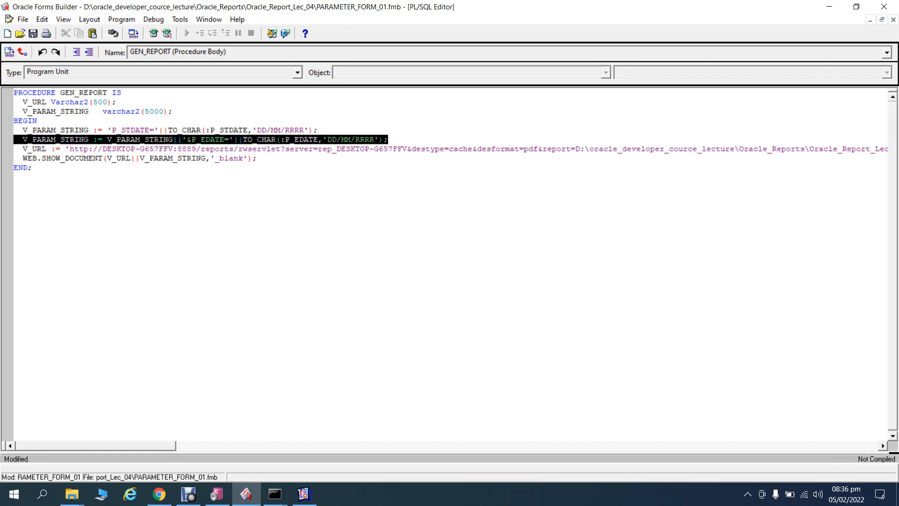
key(Delete)
key(Delete)
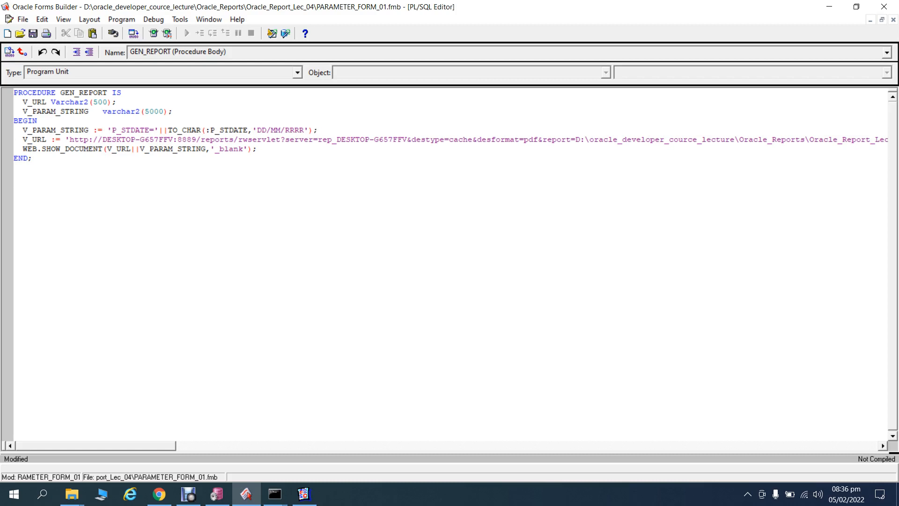
Change the parameter name in the V_PARAM_STRING literal to P_DEPTNO and copy that name.
key(BackSpace)
key(BackSpace)
key(BackSpace)
key(BackSpace)
key(BackSpace)
key(BackSpace)
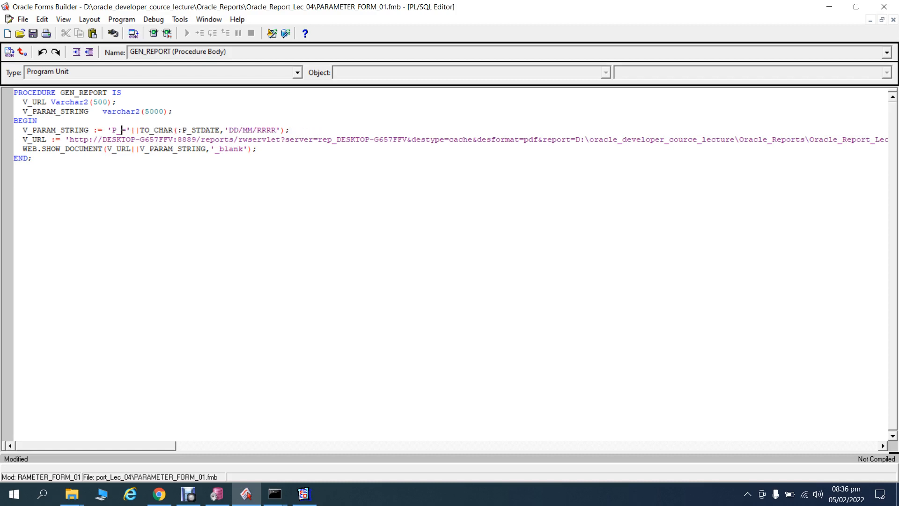
text(DEPTNO)
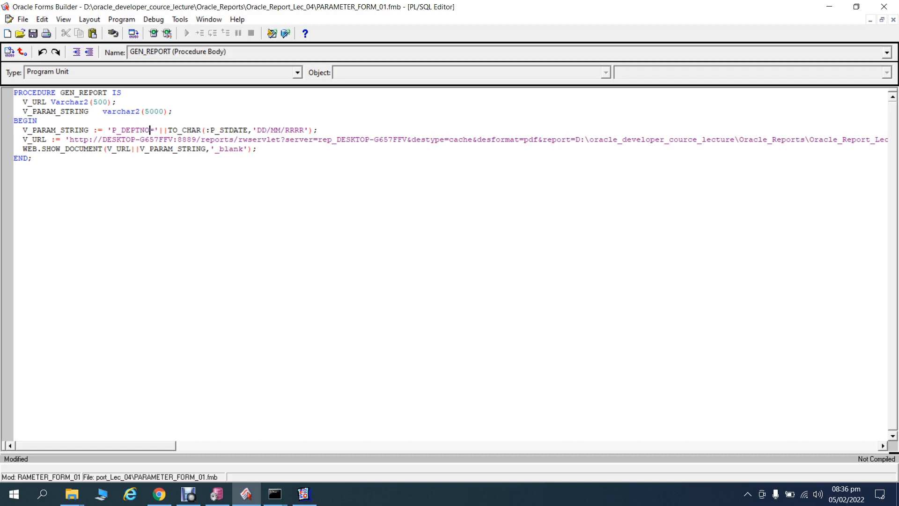
key(ctrl+shift+Left)
key(ctrl+c)
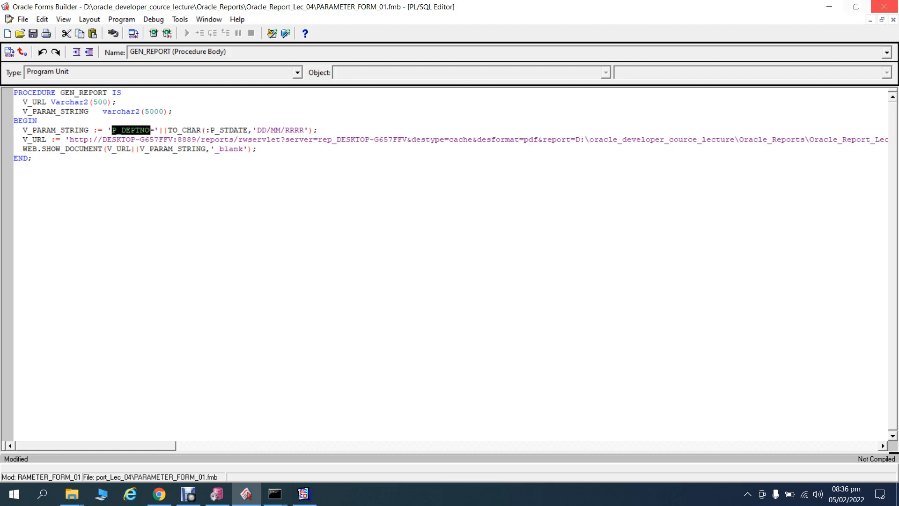
Remove the TO_CHAR( call before the bind variable in the V_PARAM_STRING assignment.
click(206, 130)
key(BackSpace)
key(BackSpace)
key(BackSpace)
key(BackSpace)
key(BackSpace)
key(BackSpace)
key(BackSpace)
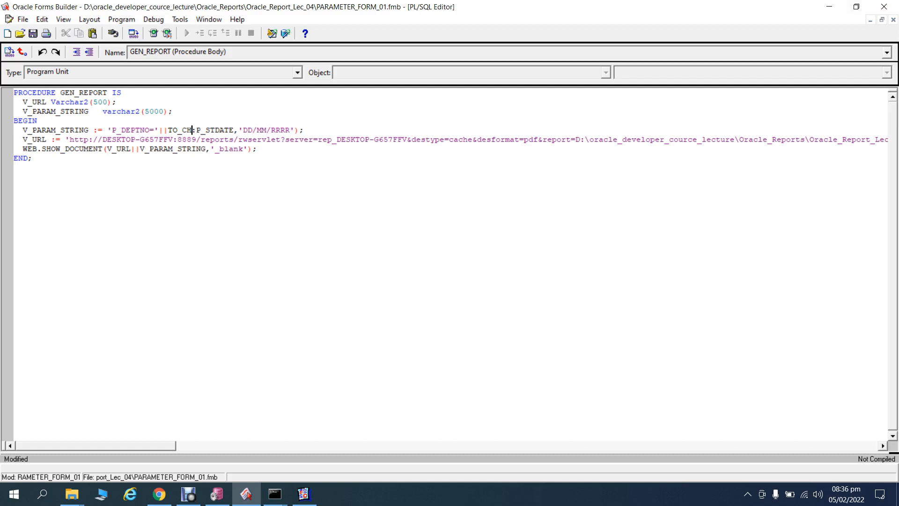
key(BackSpace)
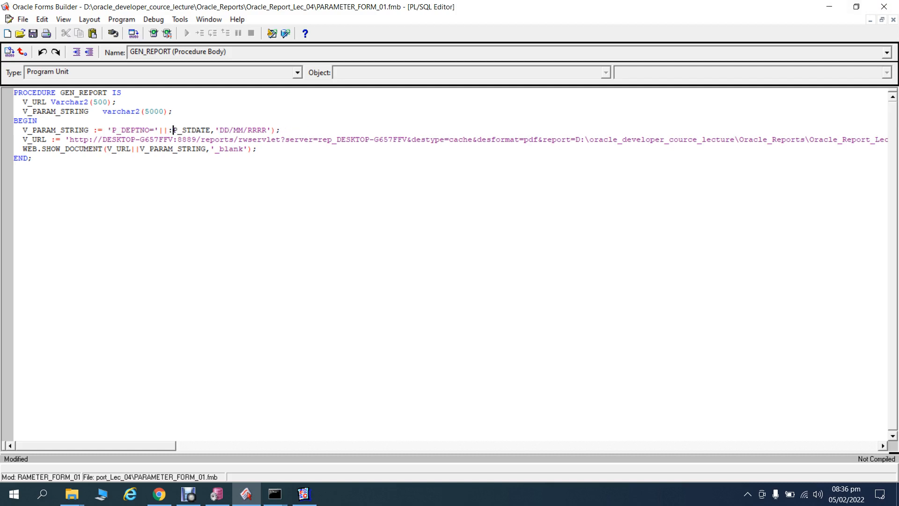
Delete the 'DD/MM/RRRR' format argument, make the bind variable :P_DEPTNO, then save the form and compile GEN_REPORT.
click(271, 130)
key(BackSpace)
key(BackSpace)
key(BackSpace)
key(BackSpace)
key(BackSpace)
key(BackSpace)
key(BackSpace)
key(BackSpace)
key(BackSpace)
key(BackSpace)
key(BackSpace)
key(BackSpace)
key(BackSpace)
double_click(209, 130)
text(P_DEPTNO)
key(ctrl+s)
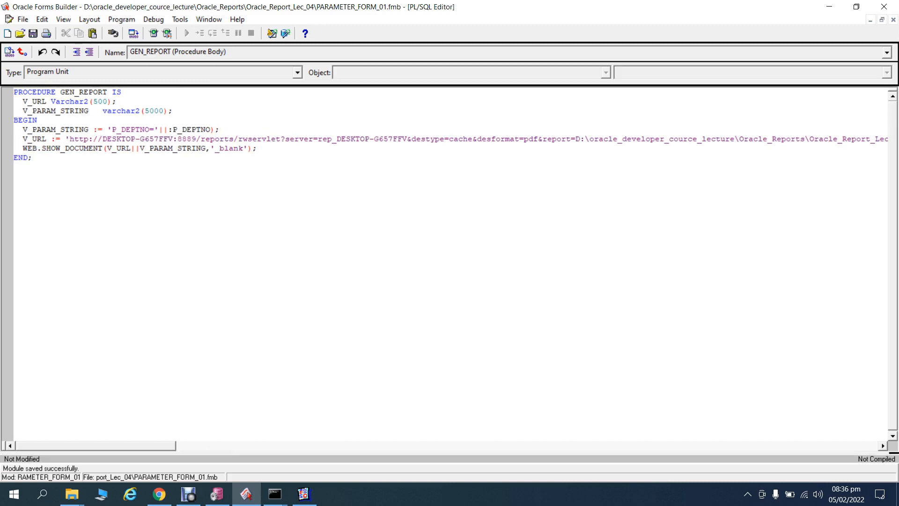
click(9, 51)
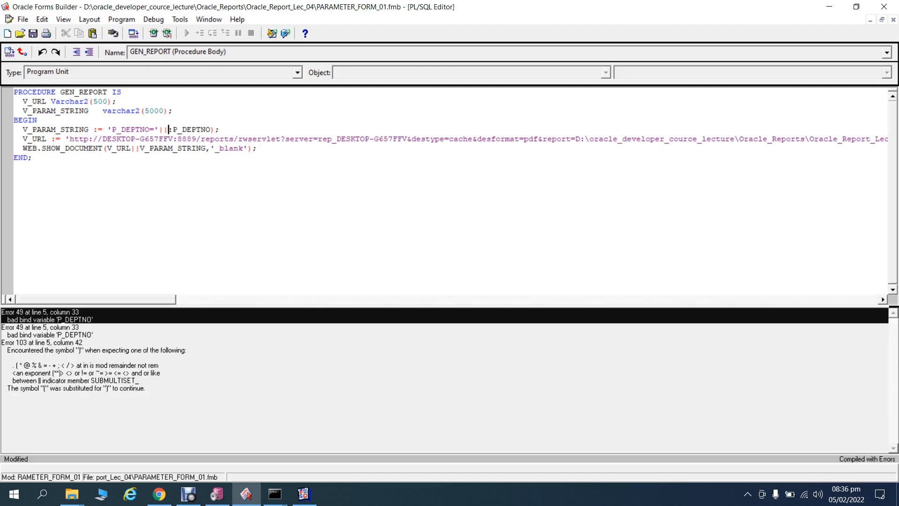
Close the procedure editor and rename the text item TEXT_ITEM4 in BLOCK3 as P_DEPTNO.
click(894, 20)
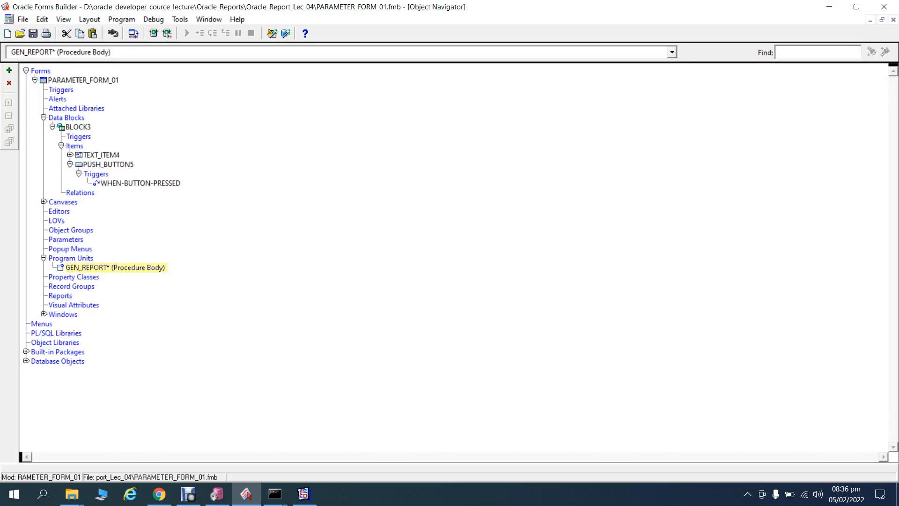
double_click(102, 155)
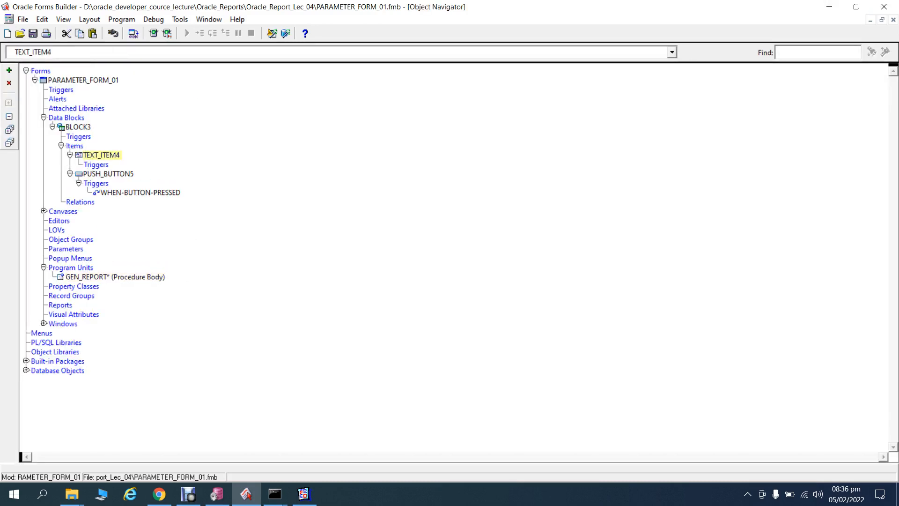
click(101, 155)
key(ctrl+v)
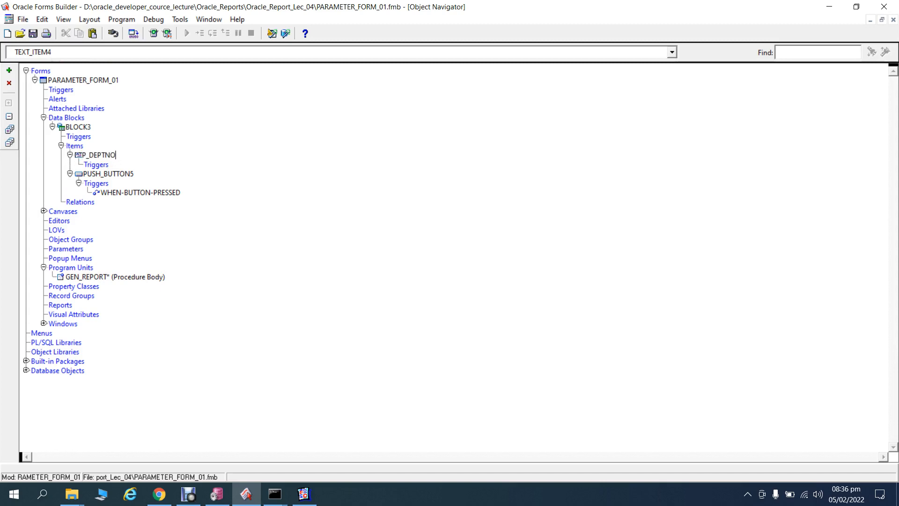
click(74, 146)
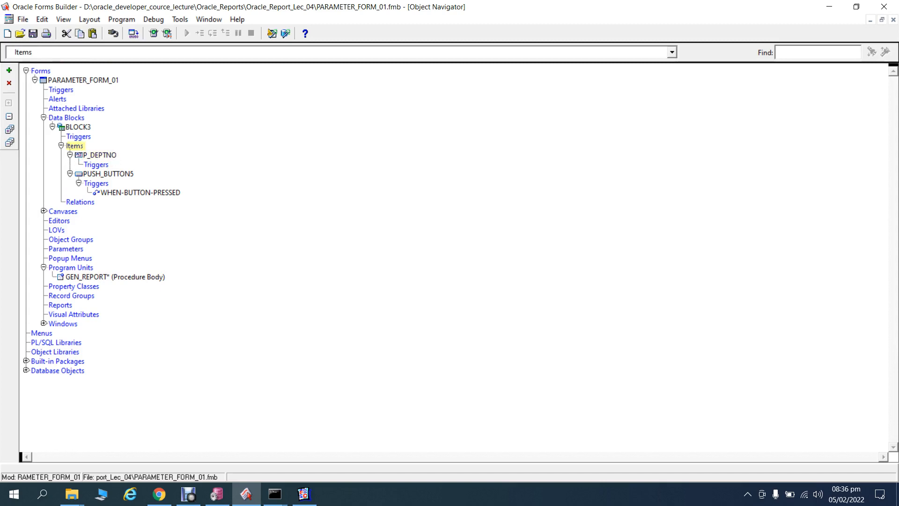
Set the prompt of the P_DEPTNO text item to "Deptno :" in its properties.
right_click(97, 155)
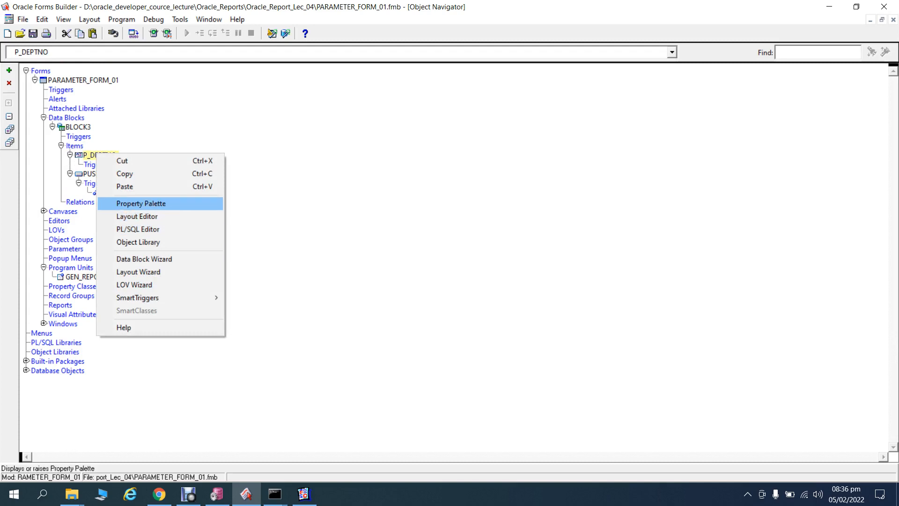
click(140, 203)
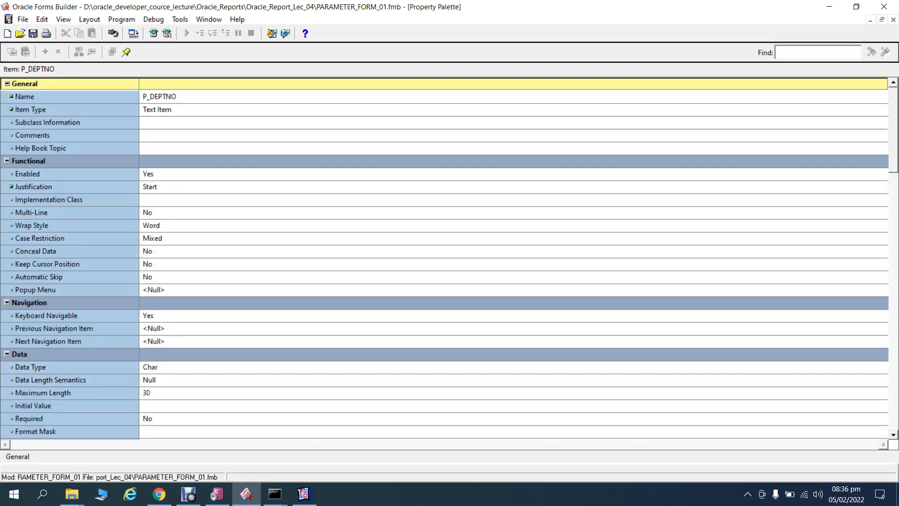
scroll(445, 258, down, 15)
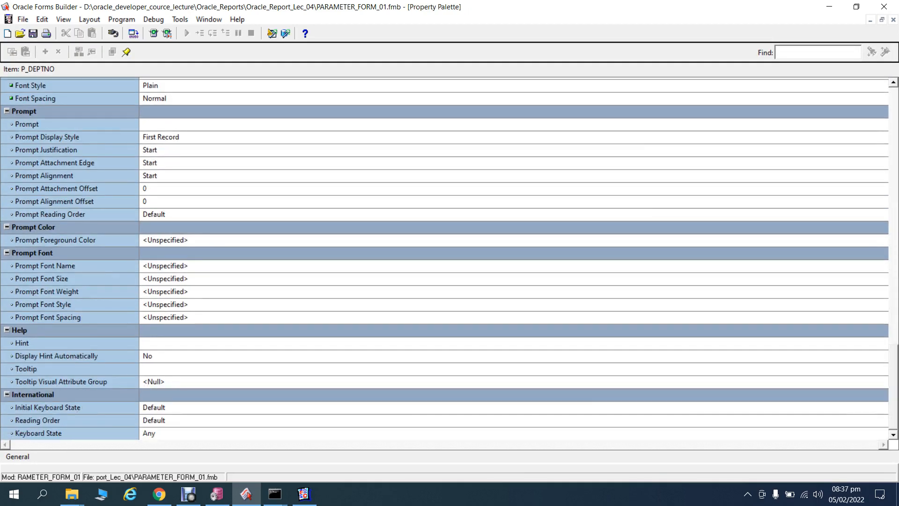
click(150, 124)
text(Deot)
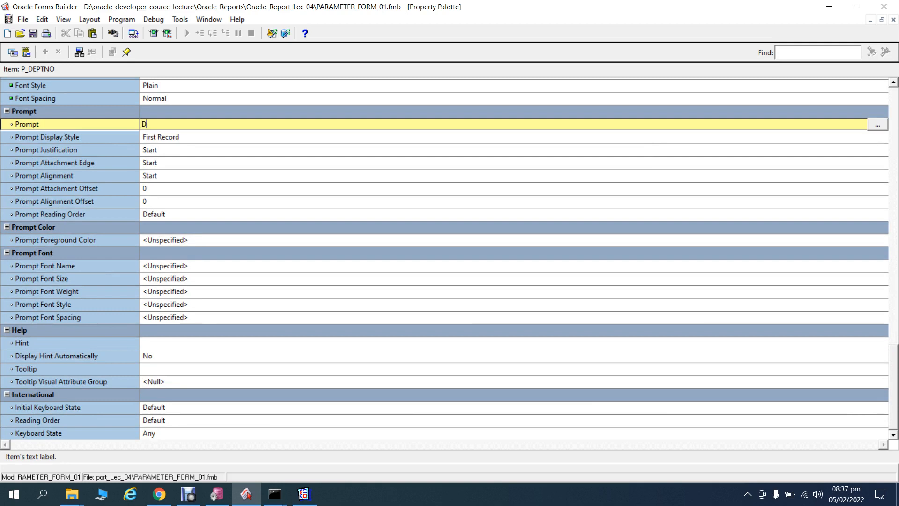
key(BackSpace)
text(ptno :)
Keep the Start prompt attachment edge, set P_DEPTNO's prompt attachment offset to 6 and close its properties.
click(163, 163)
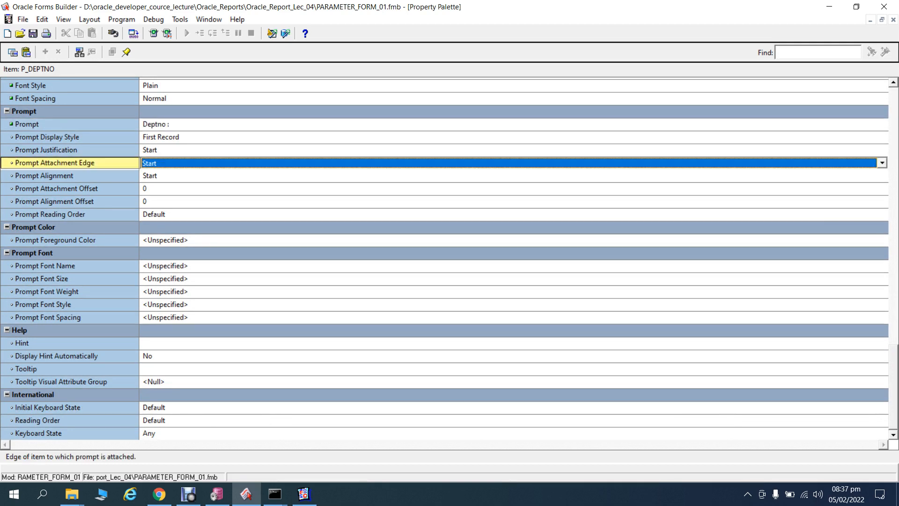
click(882, 163)
click(882, 163)
click(154, 189)
text(6)
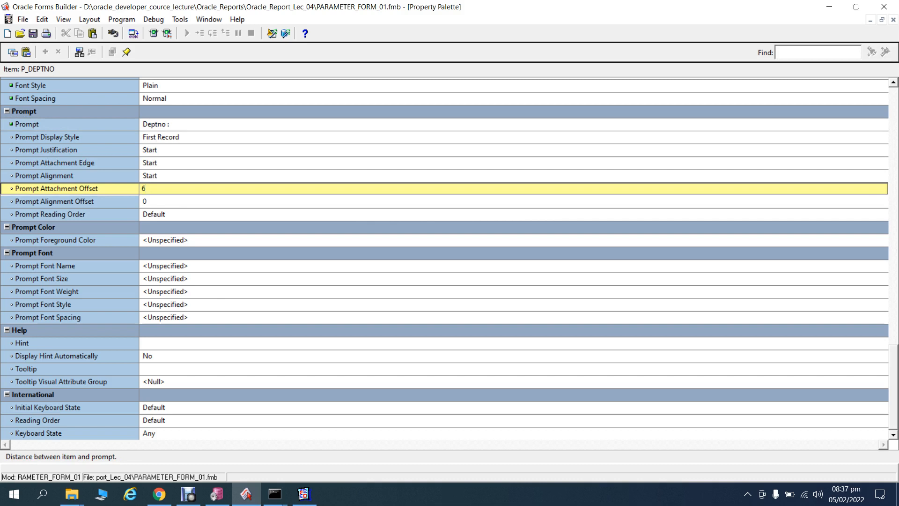
key(Return)
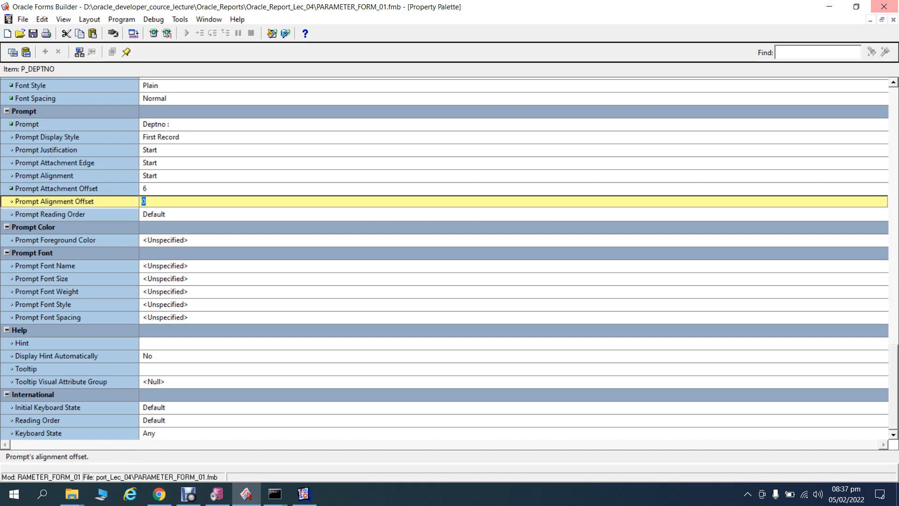
click(894, 19)
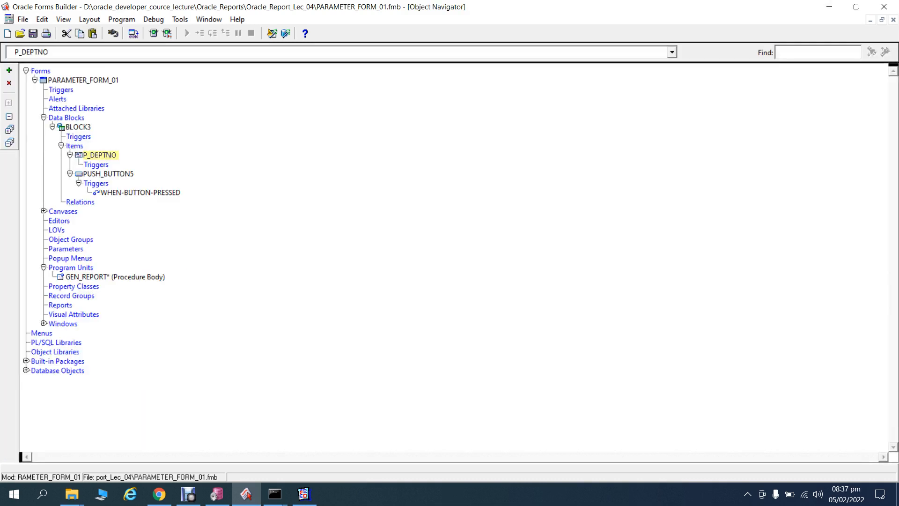
Open BLOCK3's canvas CANVAS2 in the Layout Editor and try to compile all the form's PL/SQL.
key(XF86AudioLowerVolume)
right_click(106, 129)
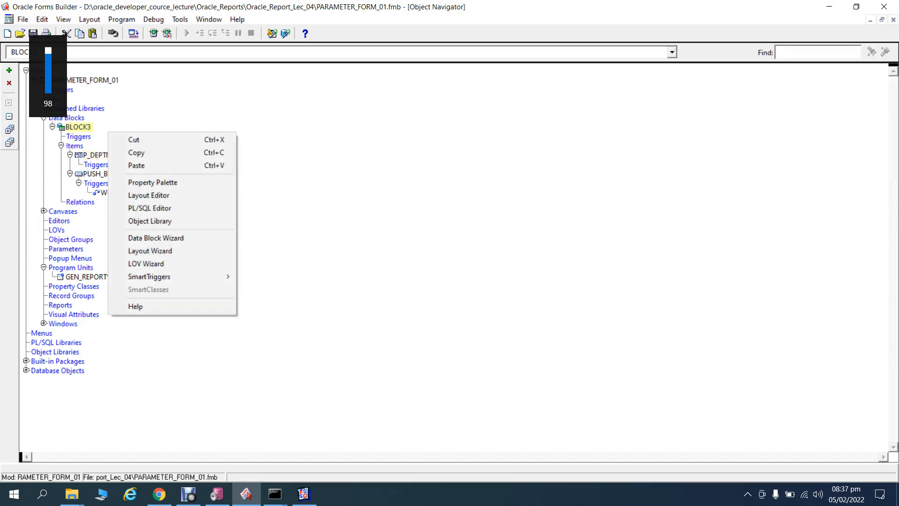
click(136, 194)
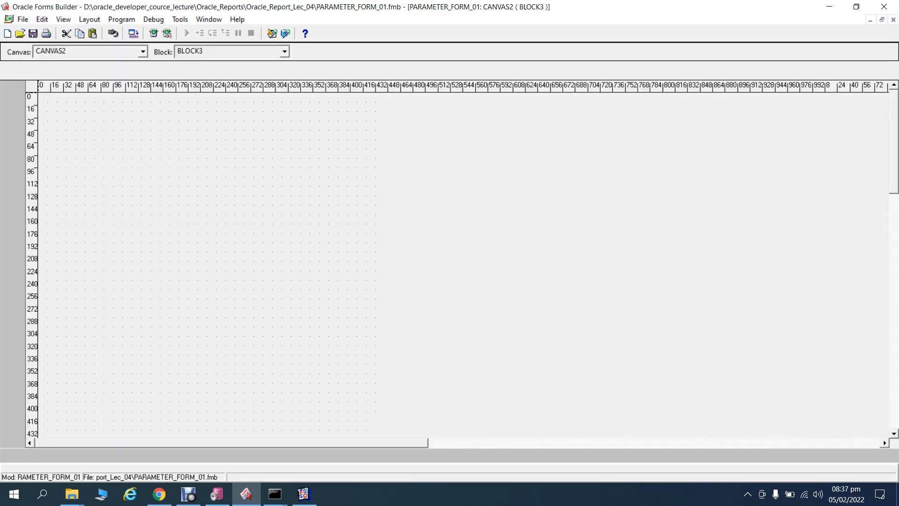
key(ctrl+shift+k)
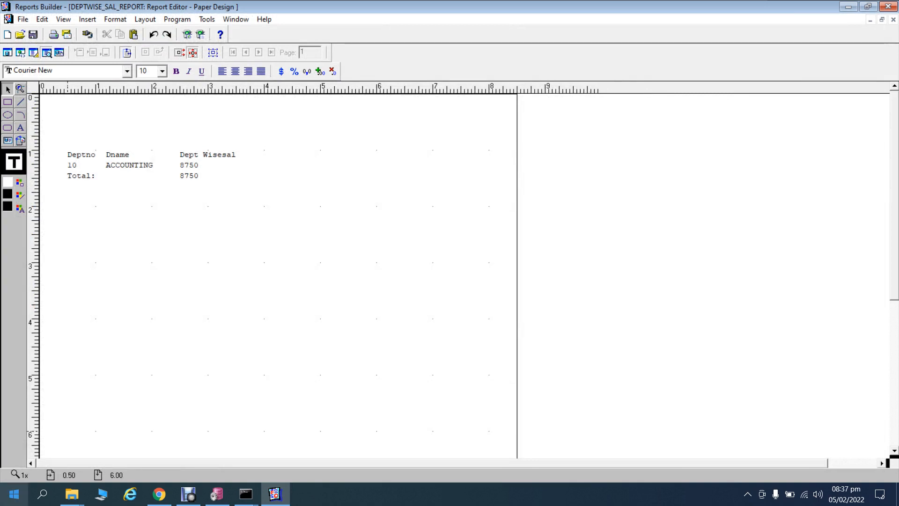
Relaunch Forms Builder and connect to the orcl database with the user name and account password.
click(14, 494)
text(for)
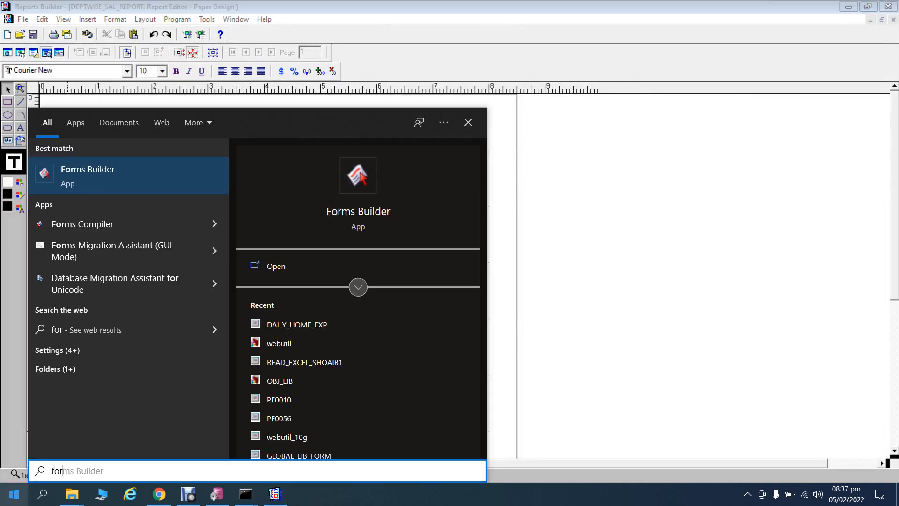
key(Return)
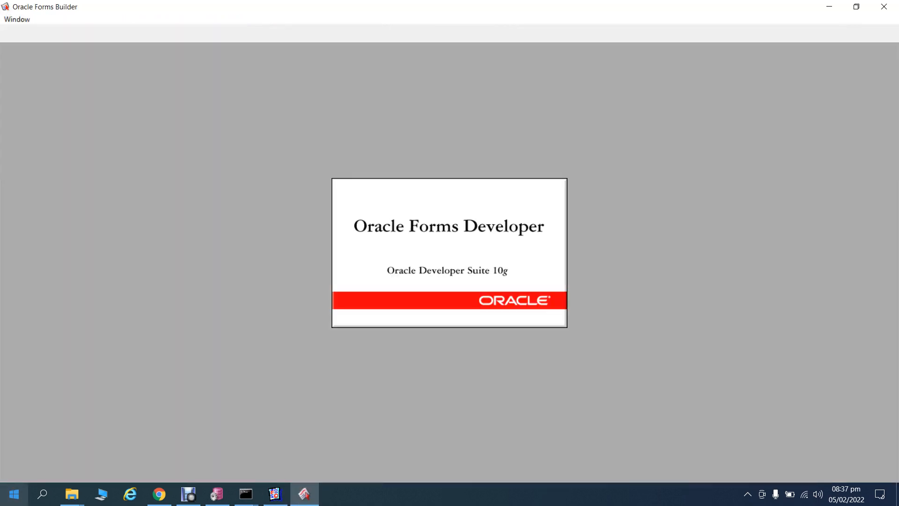
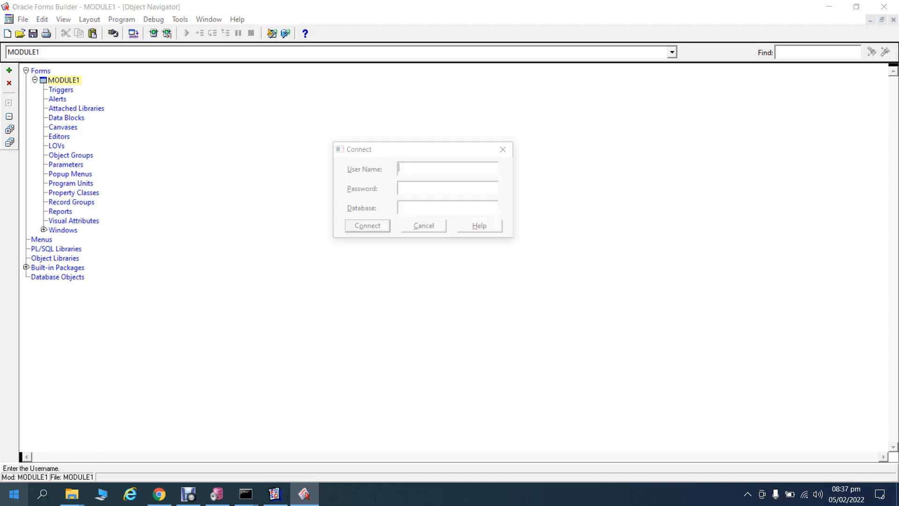
text(scott)
key(Tab)
text(tiger)
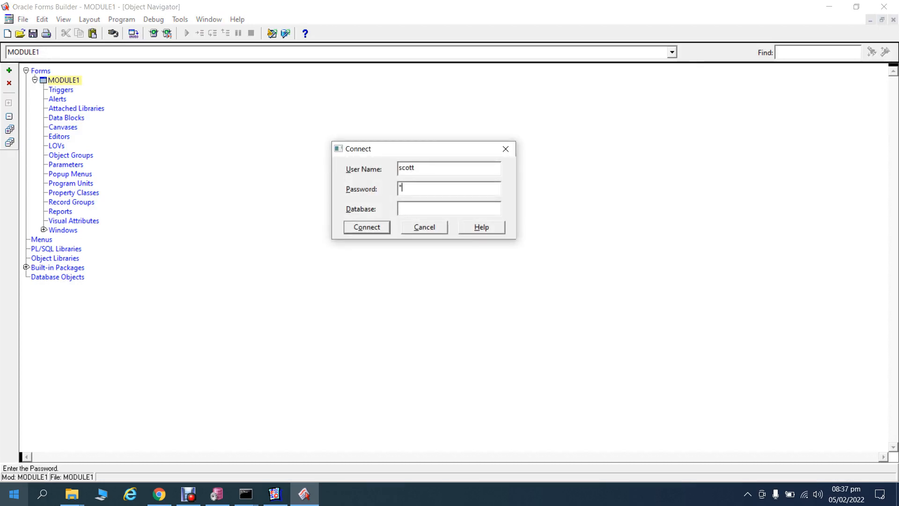
key(Tab)
text(orcl)
key(Return)
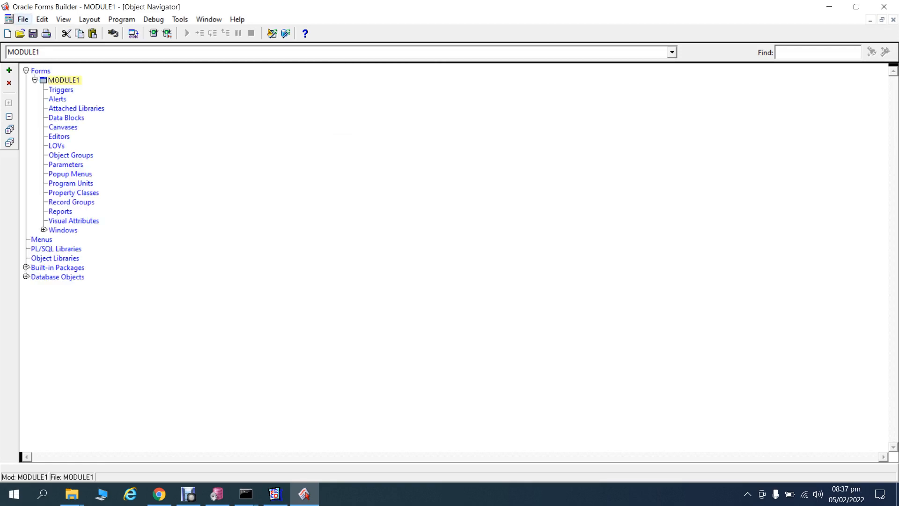
Open the PARAMETER_FORM_01 form from Oracle_Report_Lec_04, expand its program units and try to compile all its PL/SQL.
click(23, 19)
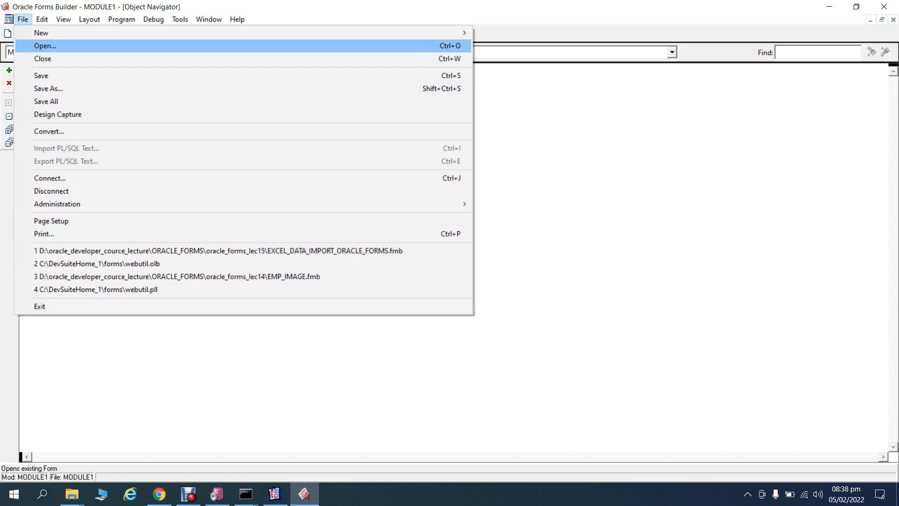
click(45, 46)
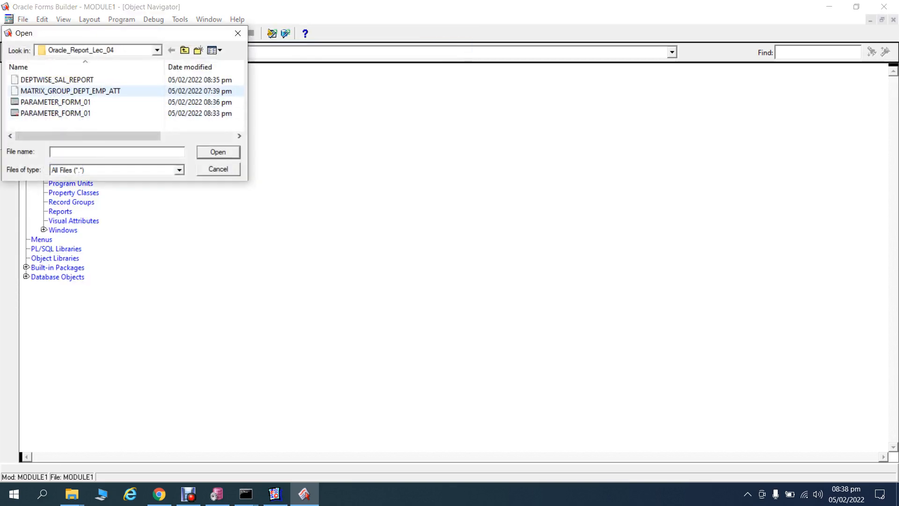
double_click(96, 102)
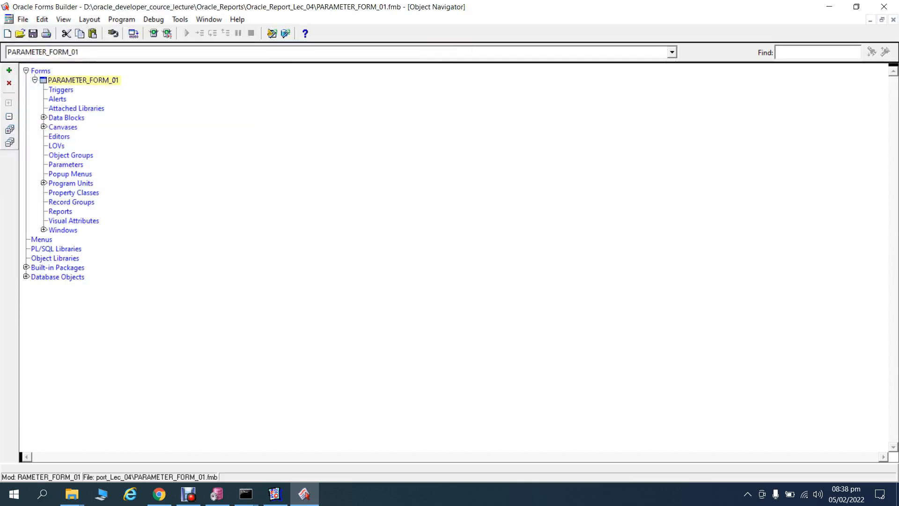
click(44, 183)
key(ctrl+shift+k)
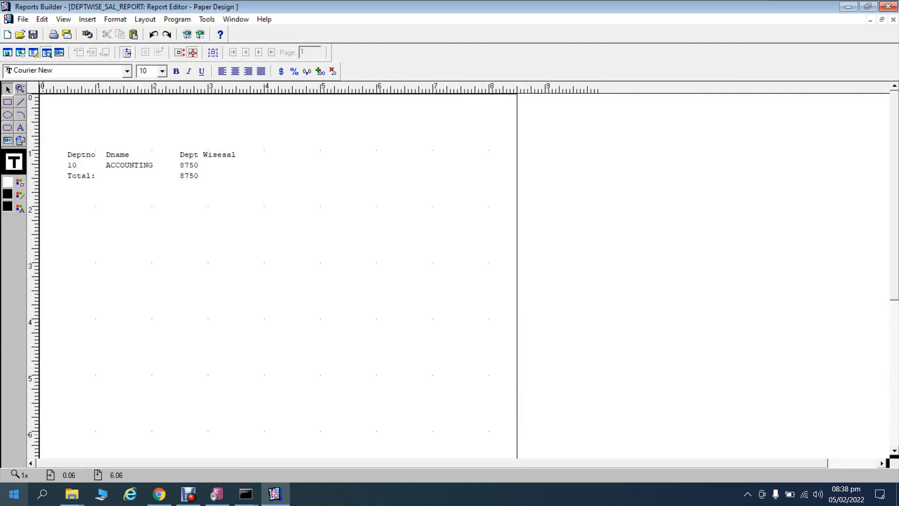
Launch Forms Builder again and connect to the ORCL database with the user name and account password.
click(14, 494)
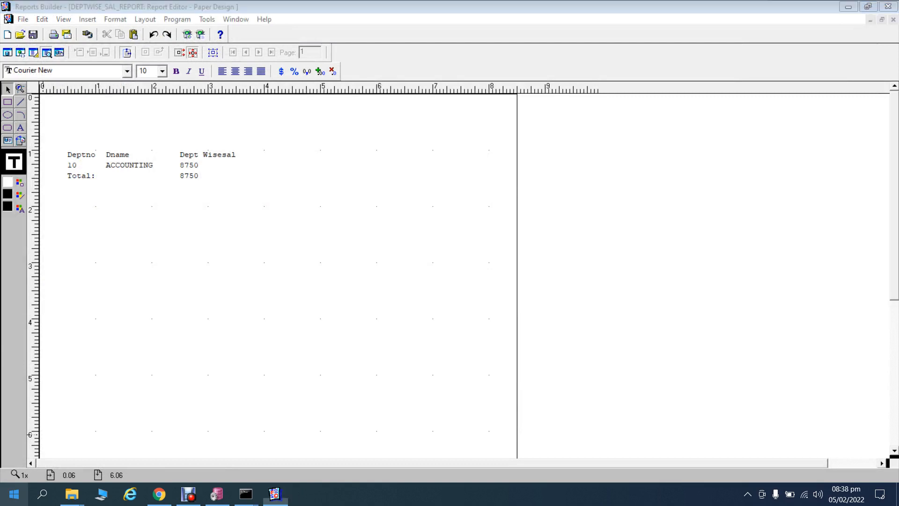
text(FOR)
key(Return)
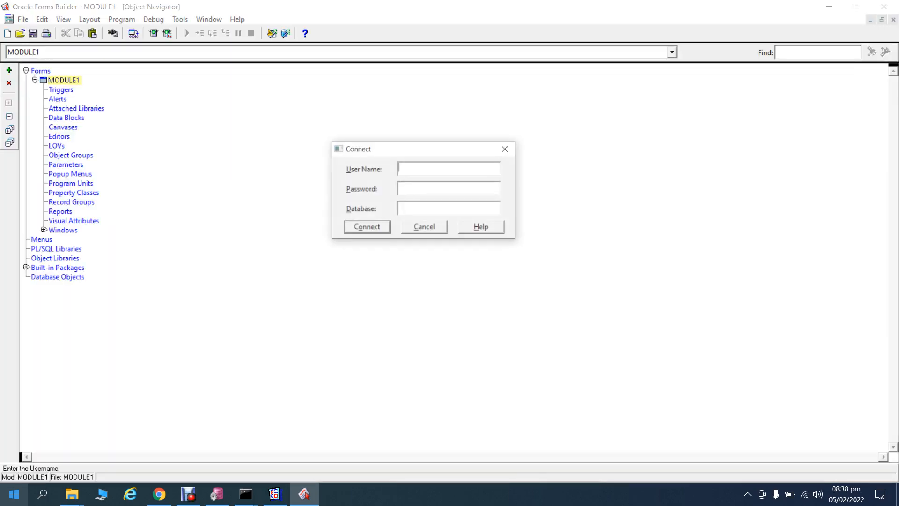
text(SCTT)
key(Tab)
key(shift+Tab)
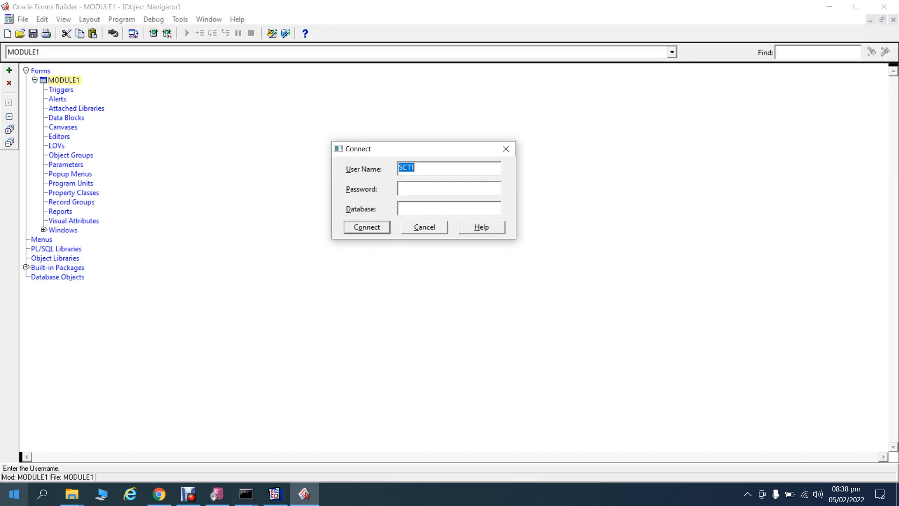
text(SCOTT)
key(Tab)
text(t)
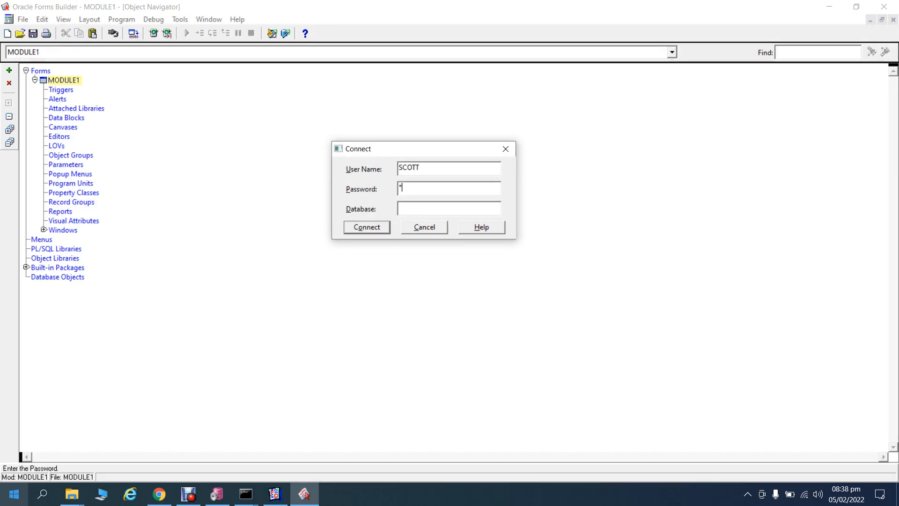
text(iger)
key(Tab)
text(ORCL)
key(Return)
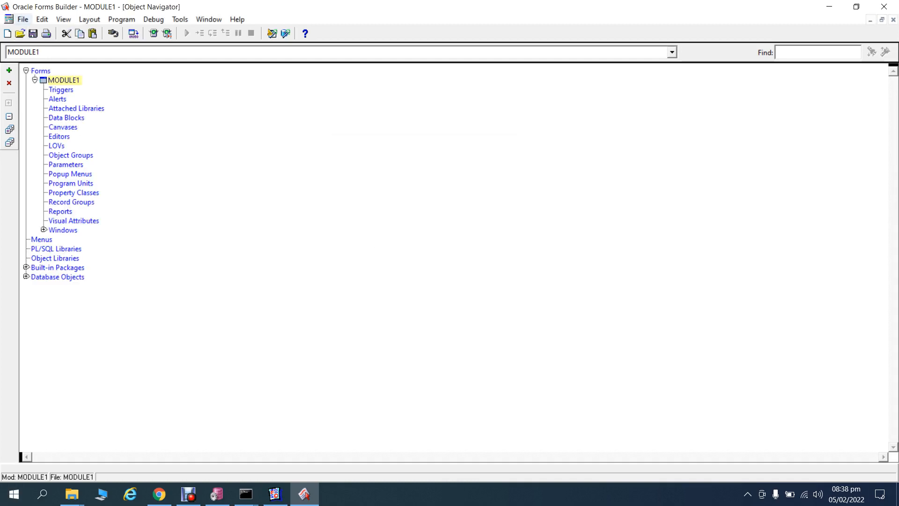
Open the PARAMETER_FORM_01 form from the Oracle_Report_Lec_04 folder.
key(alt+f)
key(Down)
key(Return)
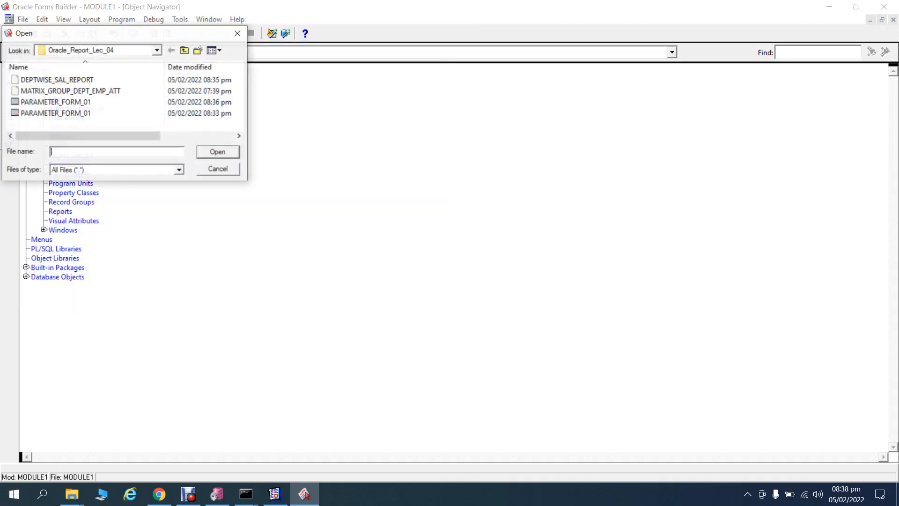
double_click(55, 103)
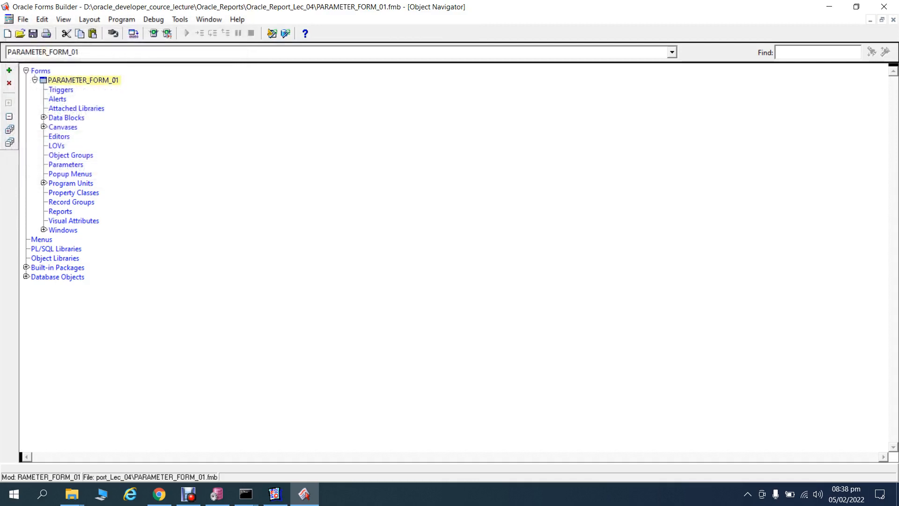
Open the GEN_REPORT program unit's code and try to compile it, then save the form and close the code.
click(44, 183)
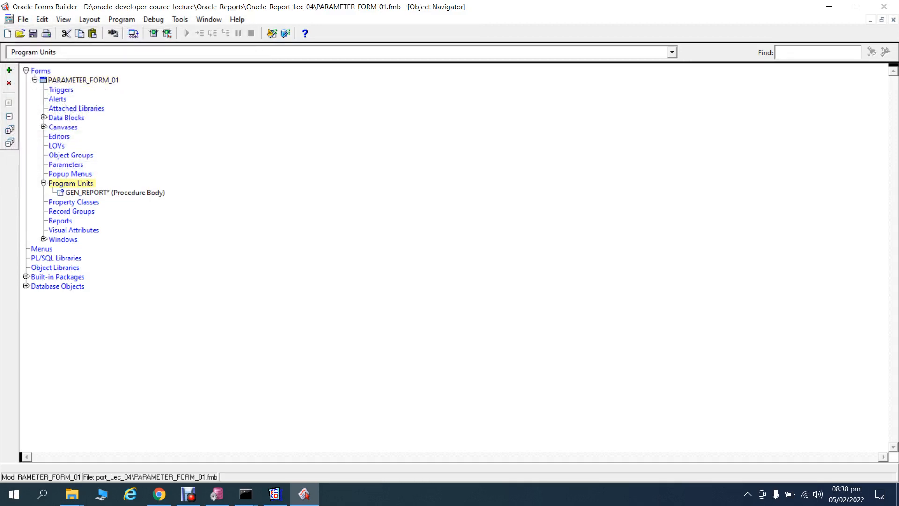
right_click(96, 194)
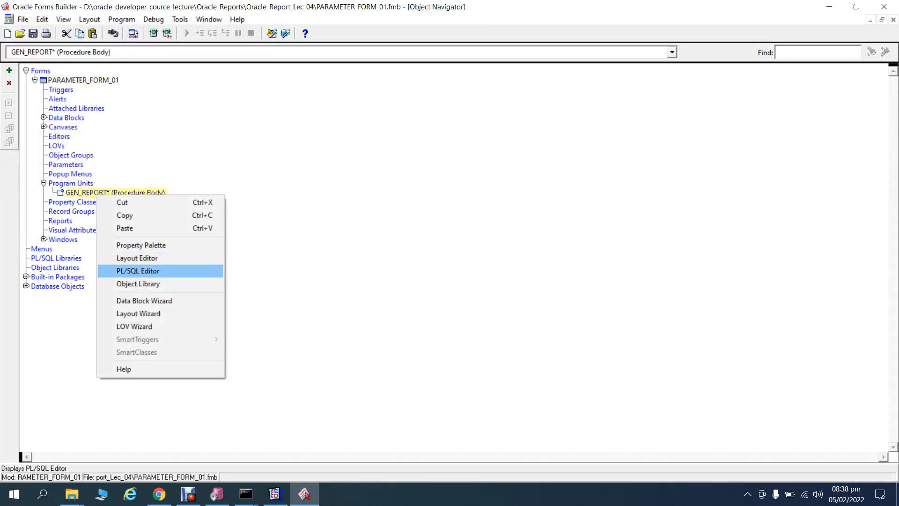
click(138, 272)
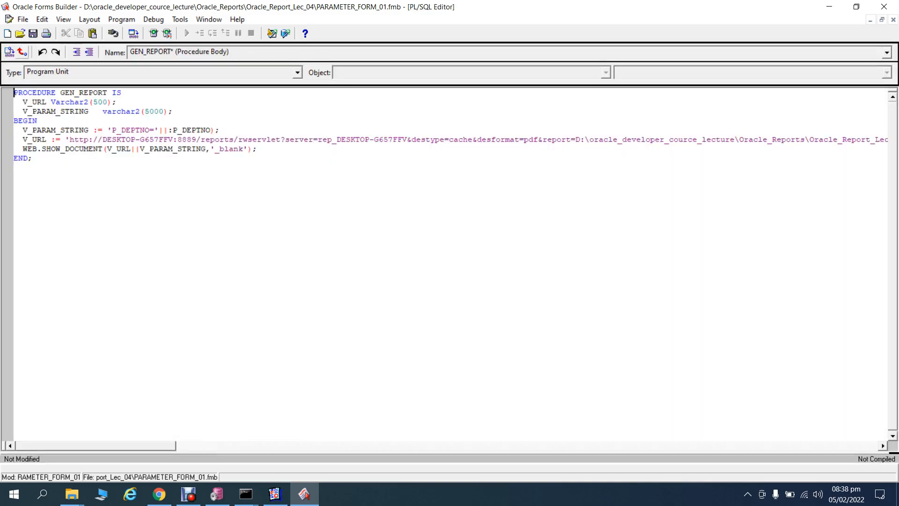
click(9, 52)
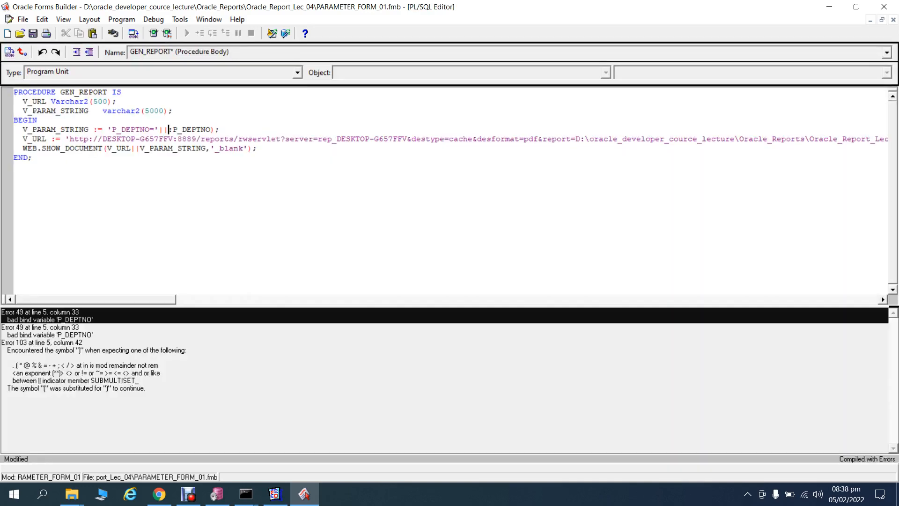
double_click(191, 130)
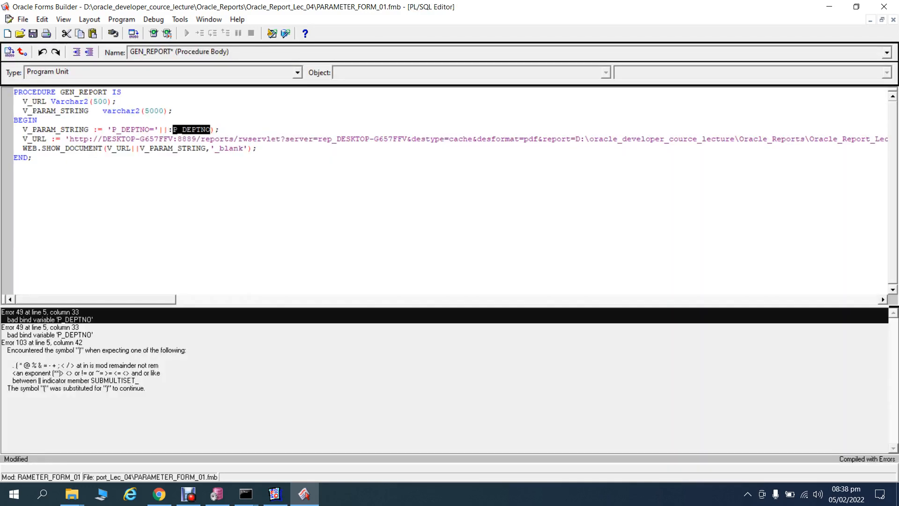
key(ctrl+s)
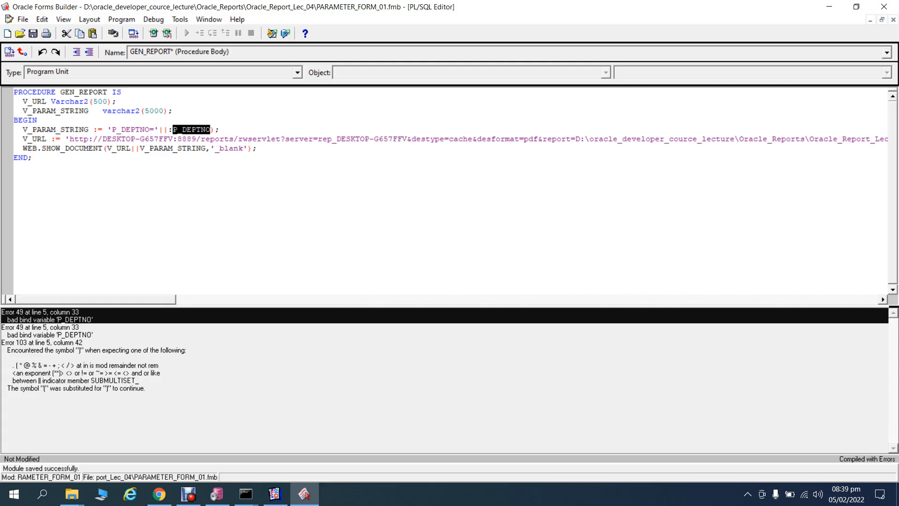
click(893, 19)
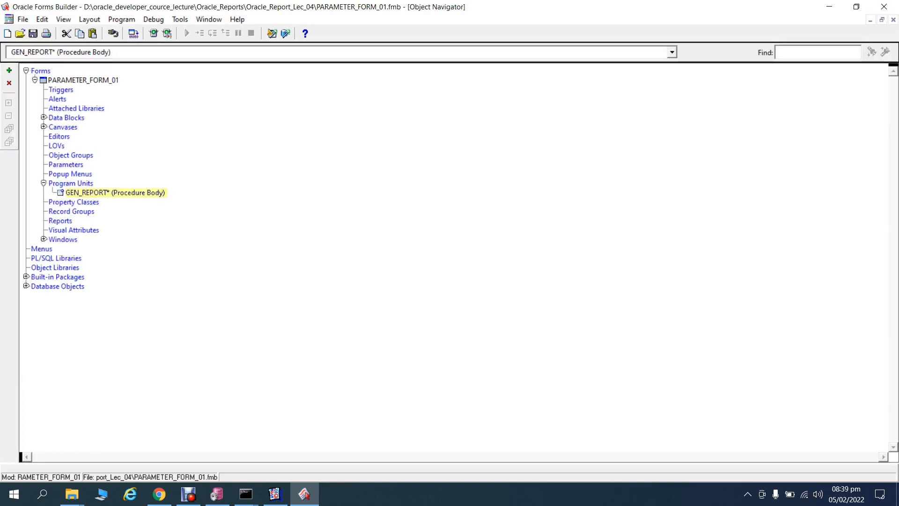
Rename BLOCK3's text item TEXT_ITEM4 as P_DEPTNO and save the form.
click(44, 118)
click(52, 126)
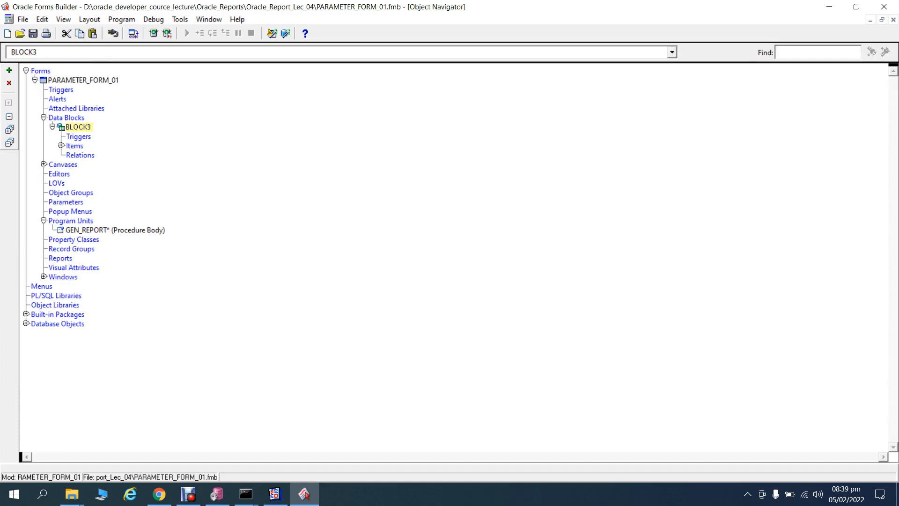
click(61, 145)
click(70, 155)
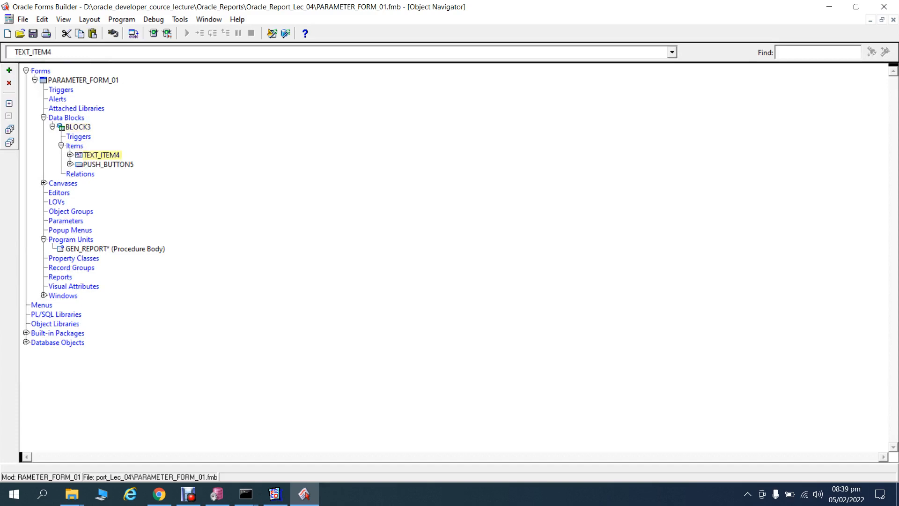
click(101, 155)
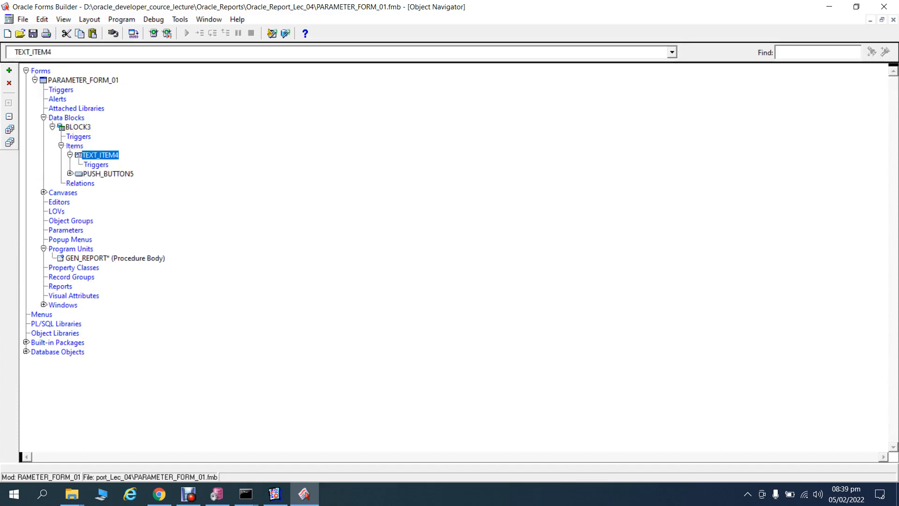
text(P_DEPTNO)
key(ctrl+s)
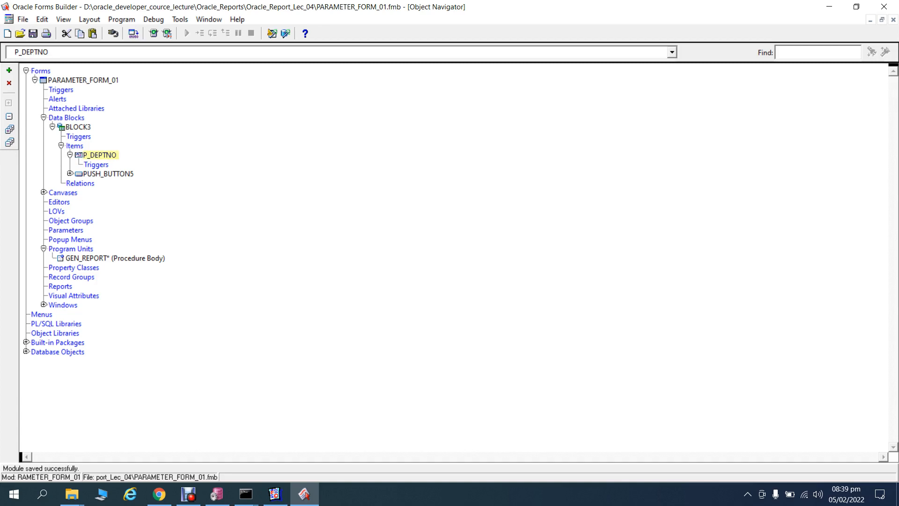
Remove the extra closing parenthesis after :P_DEPTNO in GEN_REPORT's V_PARAM_STRING assignment, then compile the procedure and save the form.
right_click(111, 257)
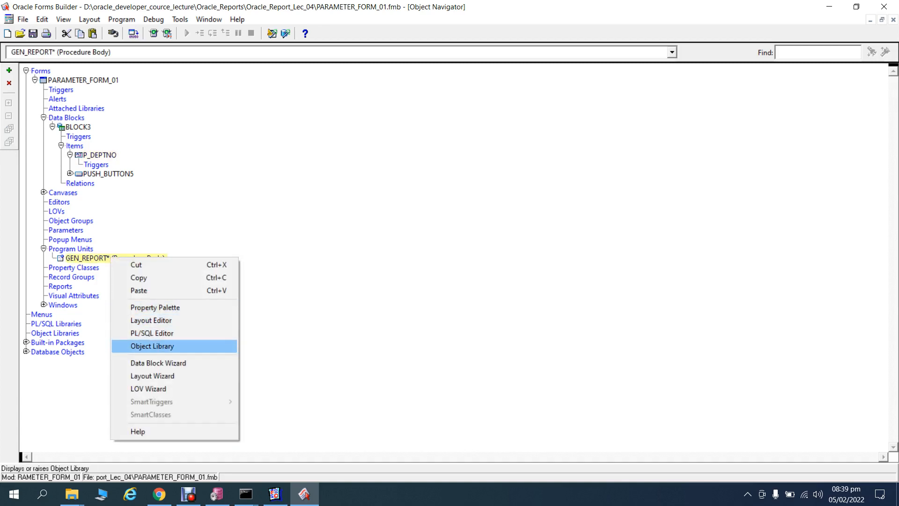
click(152, 333)
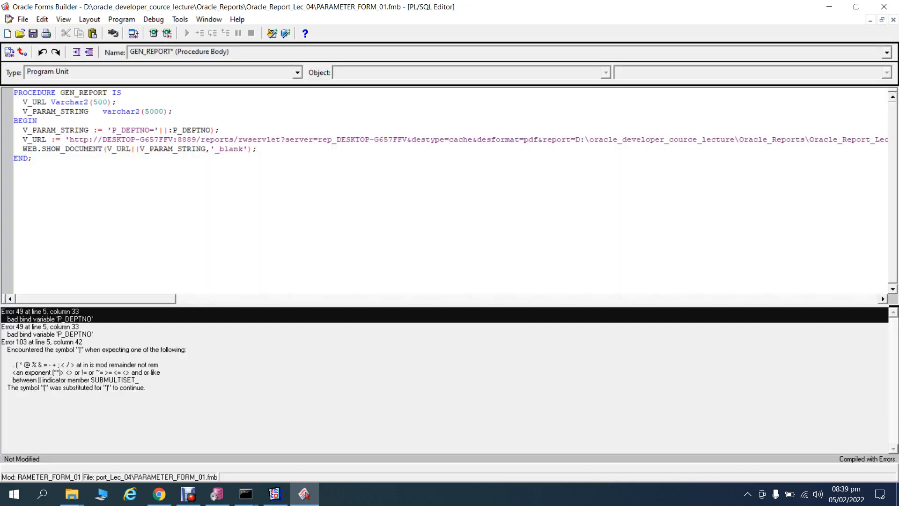
click(10, 52)
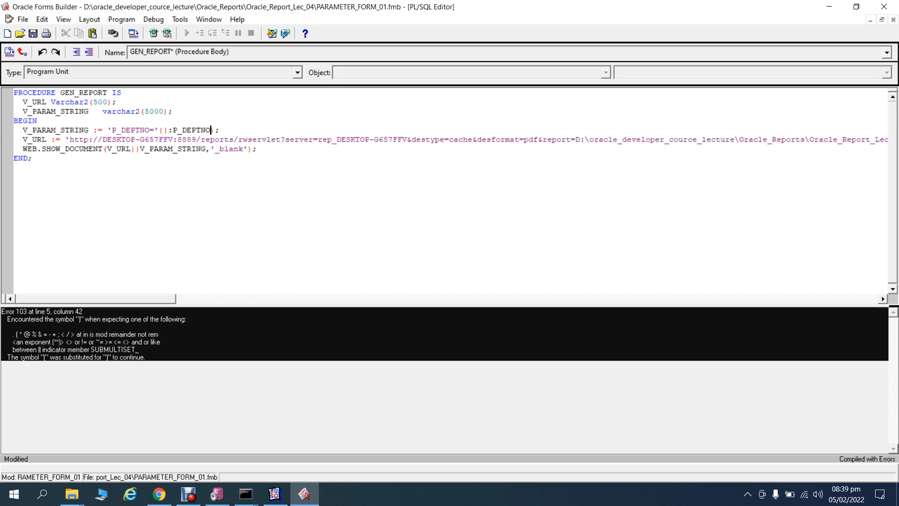
key(ctrl+s)
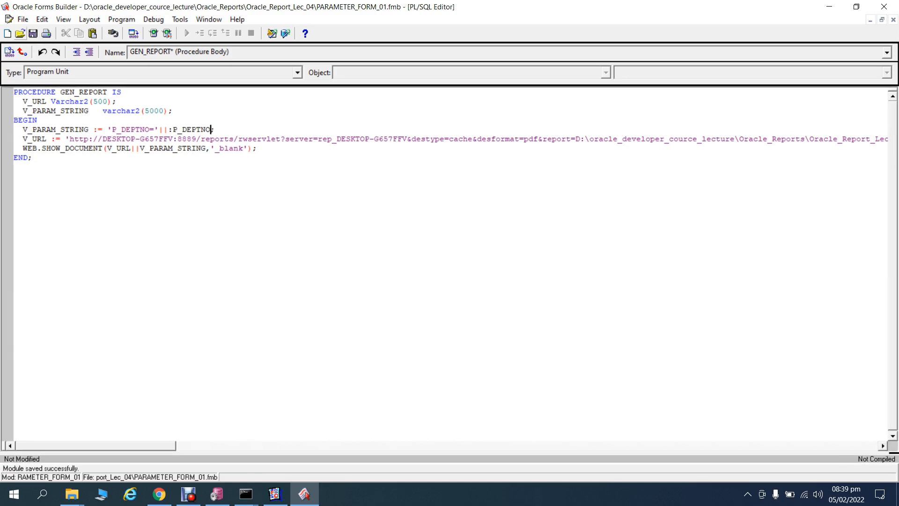
key(ctrl+t)
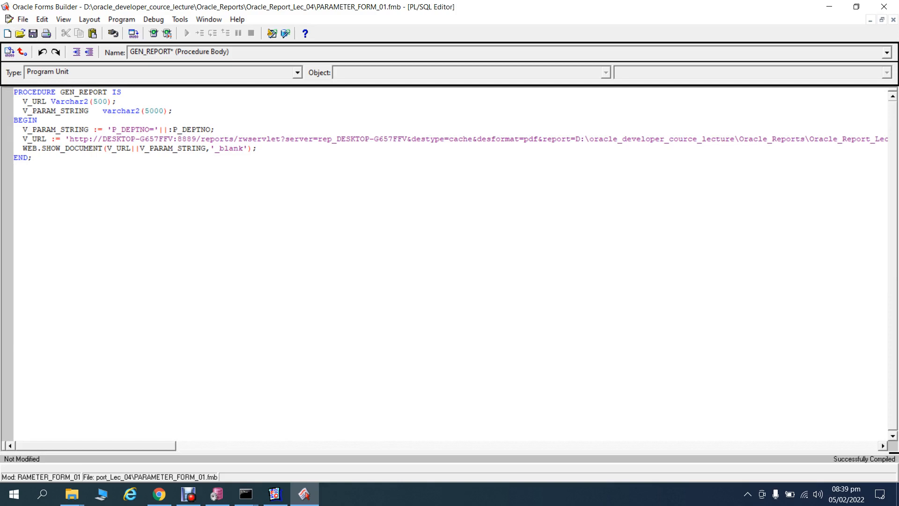
click(893, 20)
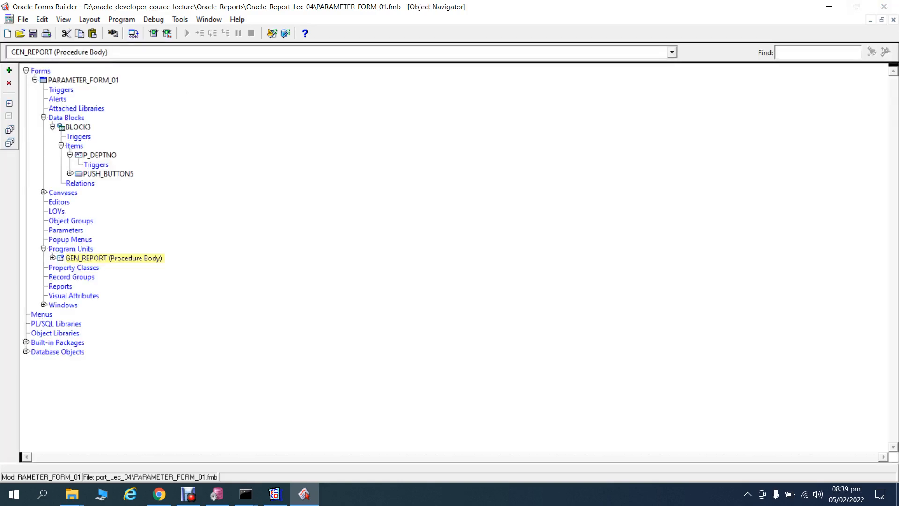
key(ctrl+s)
Set P_DEPTNO's prompt to Deptno with a prompt attachment offset of 6 and save the form.
right_click(112, 157)
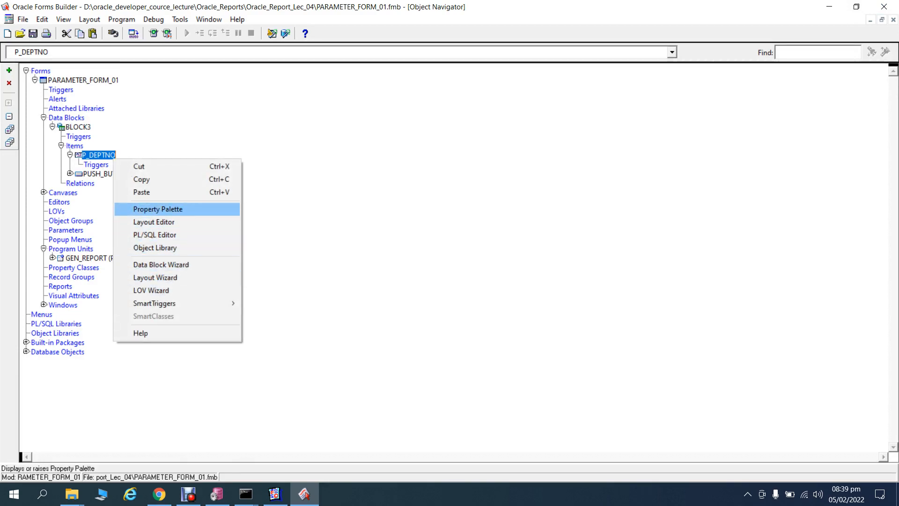
click(157, 209)
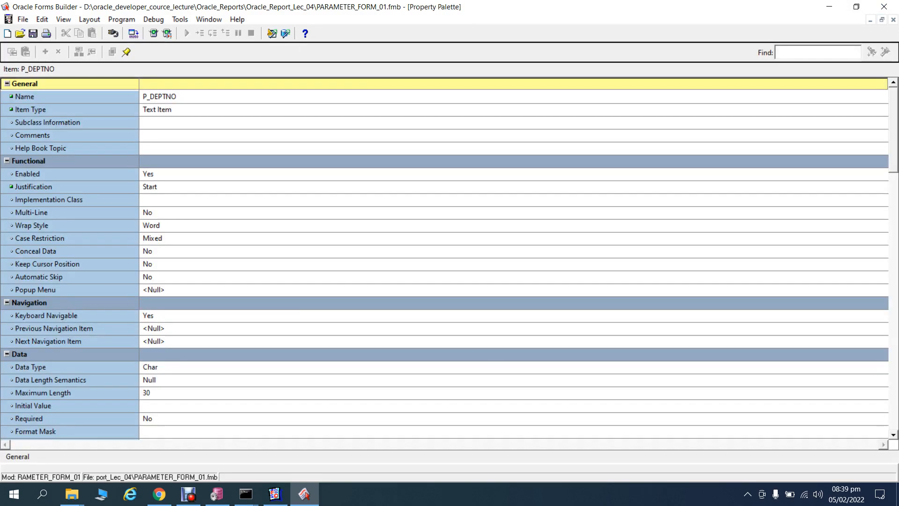
scroll(449, 257, down, 15)
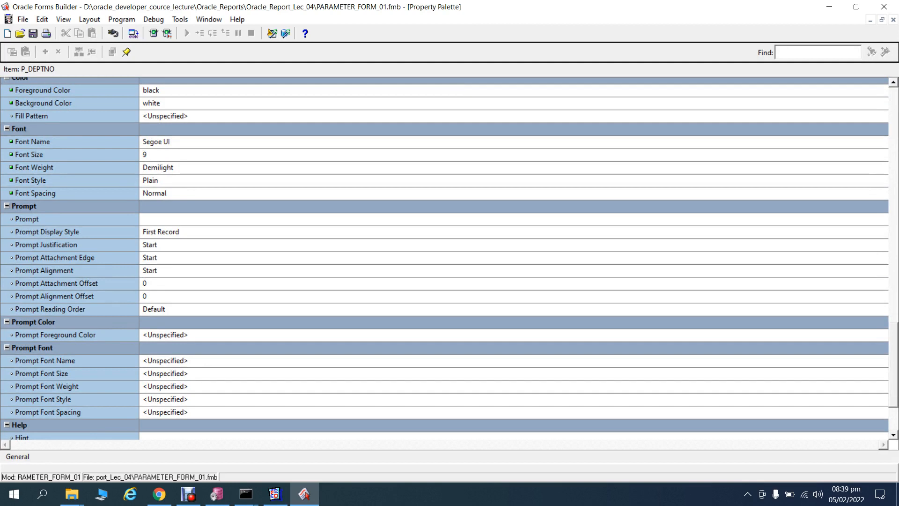
click(159, 220)
text(Dept)
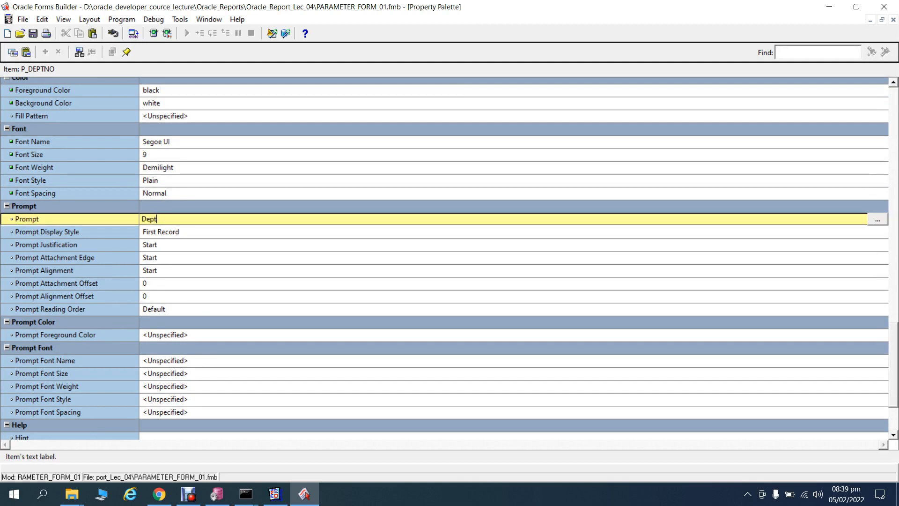
text(no)
click(150, 284)
text(6)
click(161, 232)
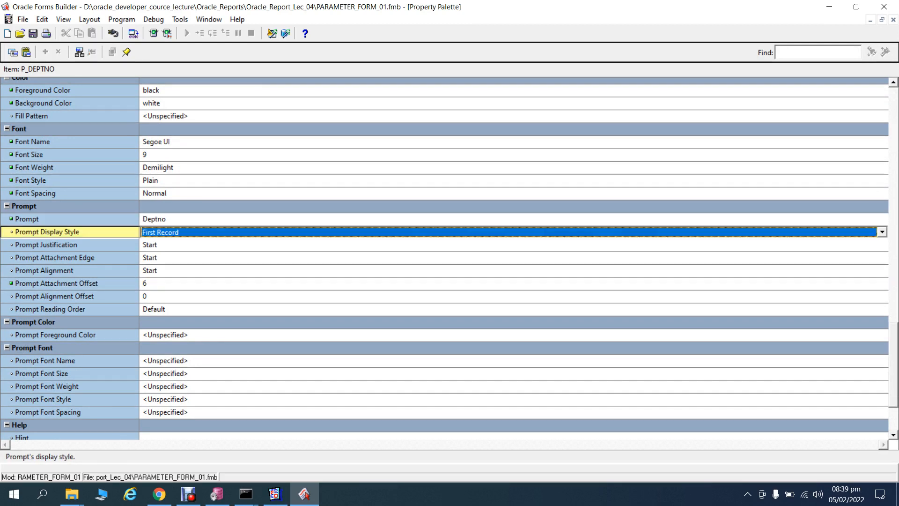
click(894, 20)
key(ctrl+s)
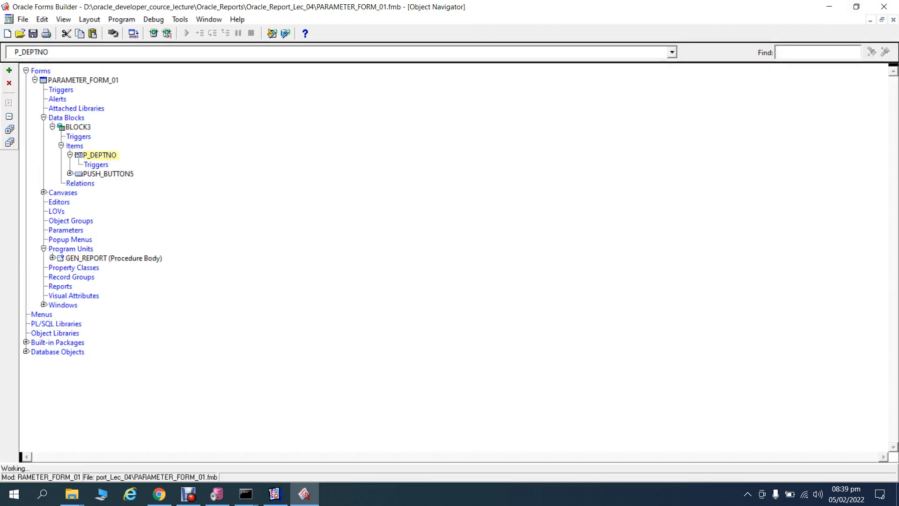
Run the form, generate the report for Deptno 10 with PUSH_BUTTON5, then close the report and shrink the browser window.
click(154, 34)
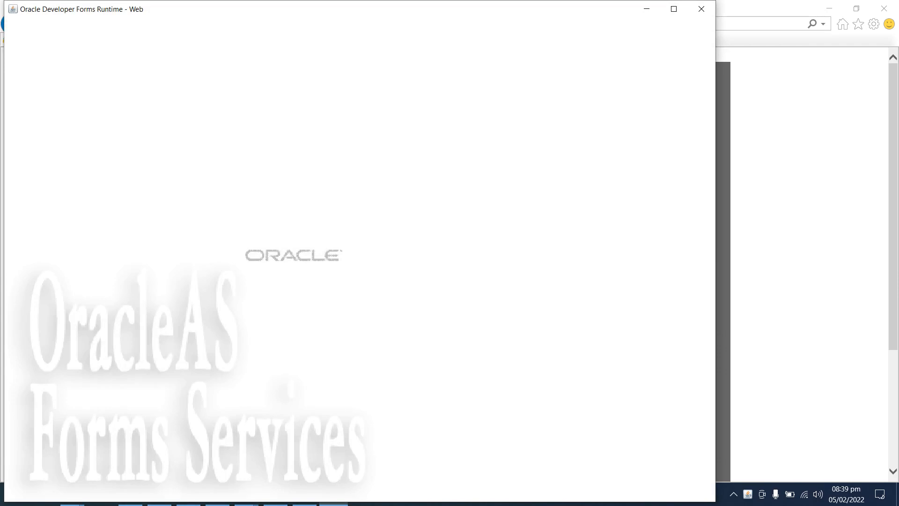
text(10)
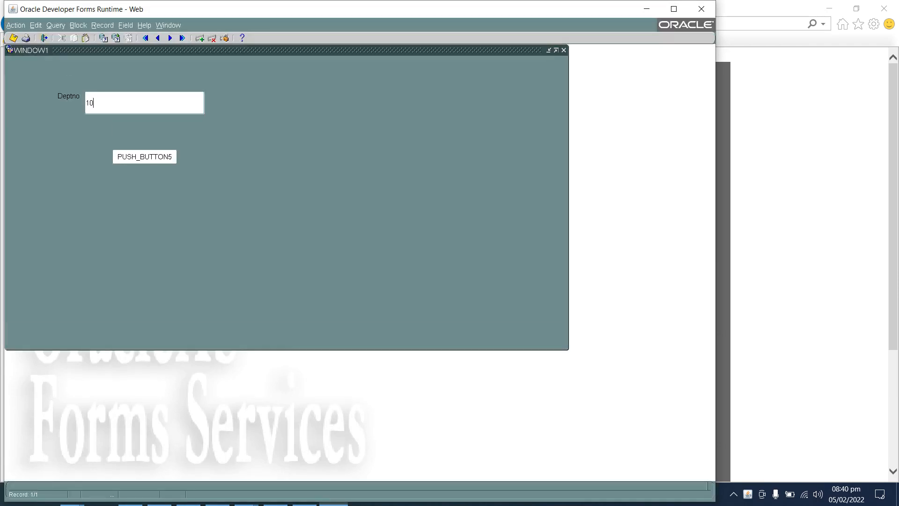
key(Tab)
key(Return)
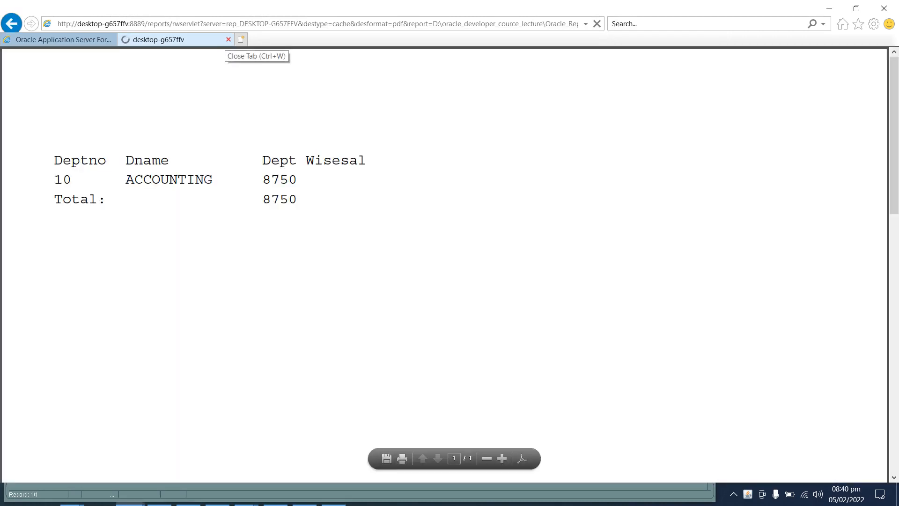
click(228, 40)
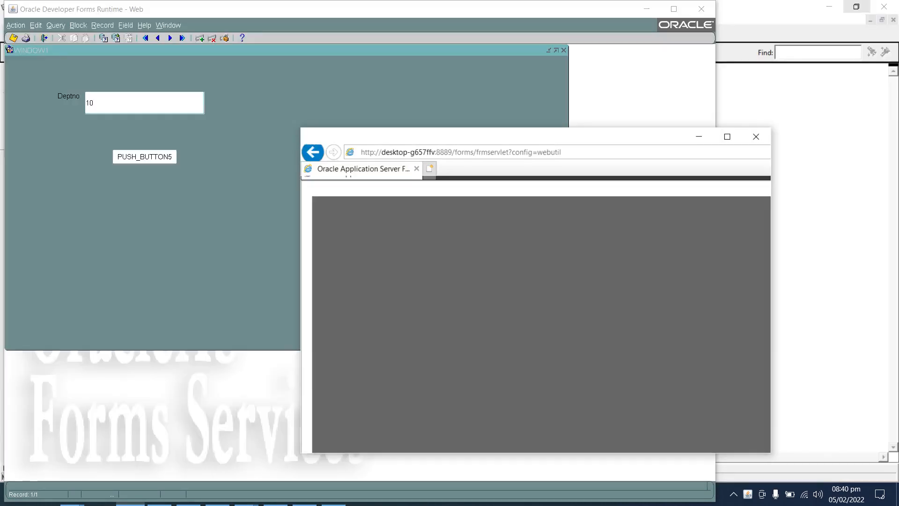
click(856, 9)
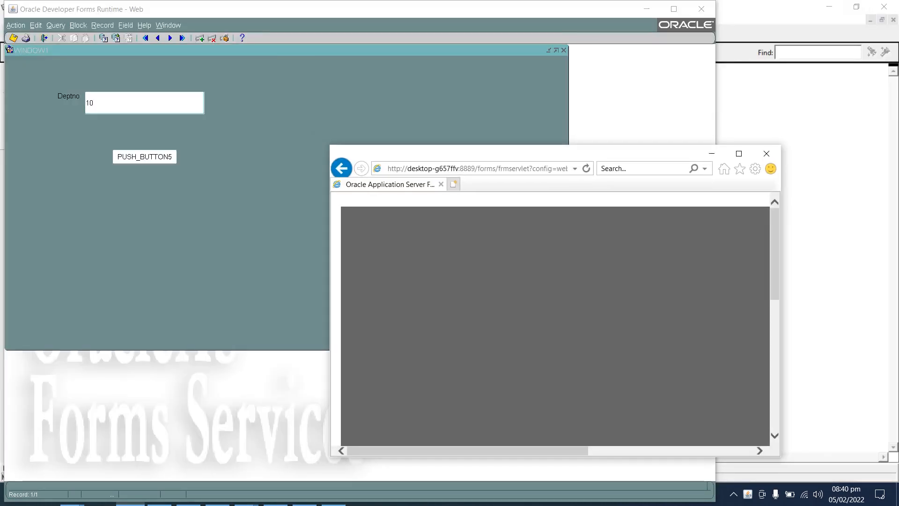
Generate the report for Deptno 20 from the running form, view it in the browser, and close the report.
click(712, 153)
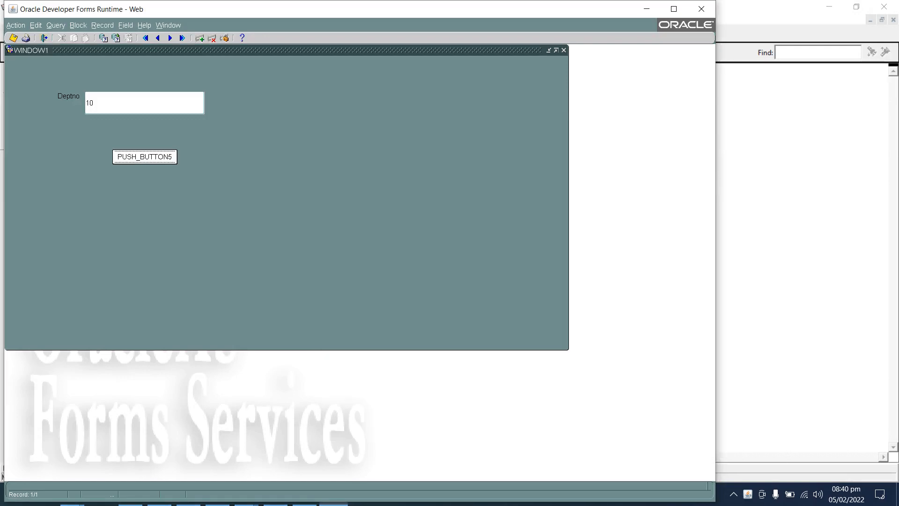
key(Tab)
text(2)
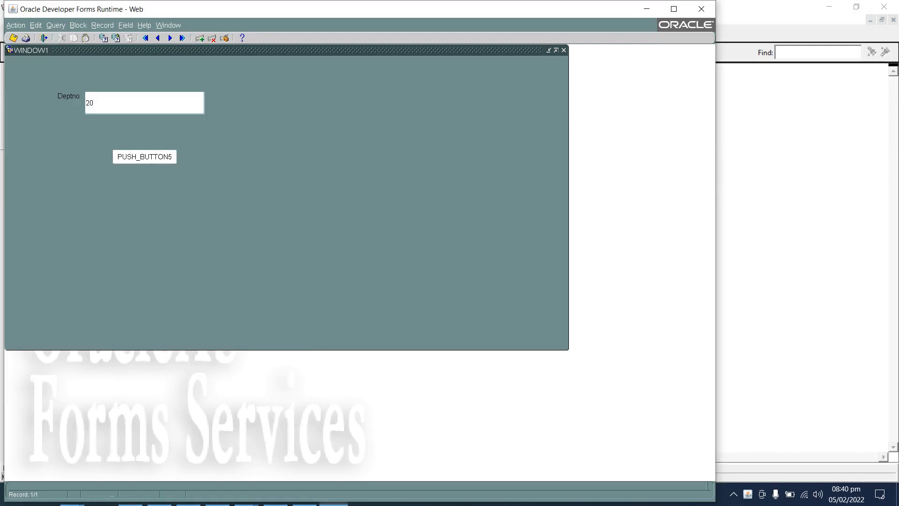
click(145, 157)
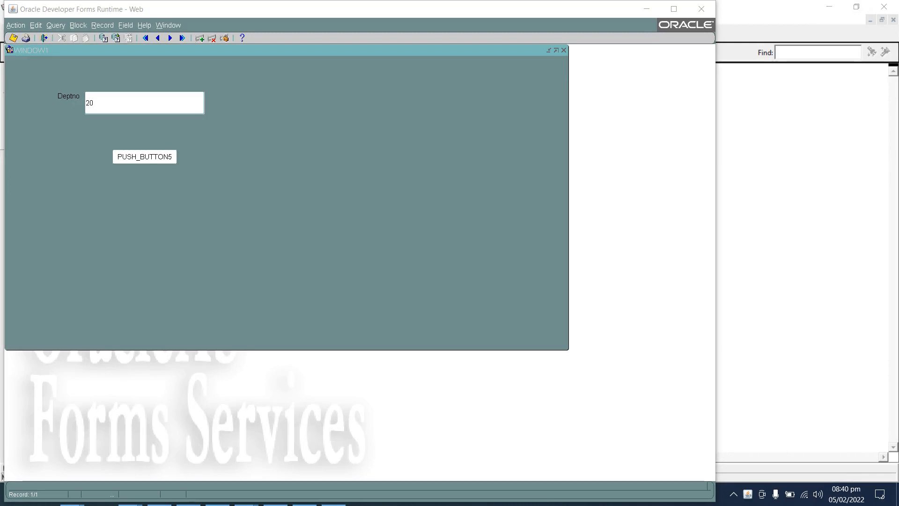
key(alt+Tab)
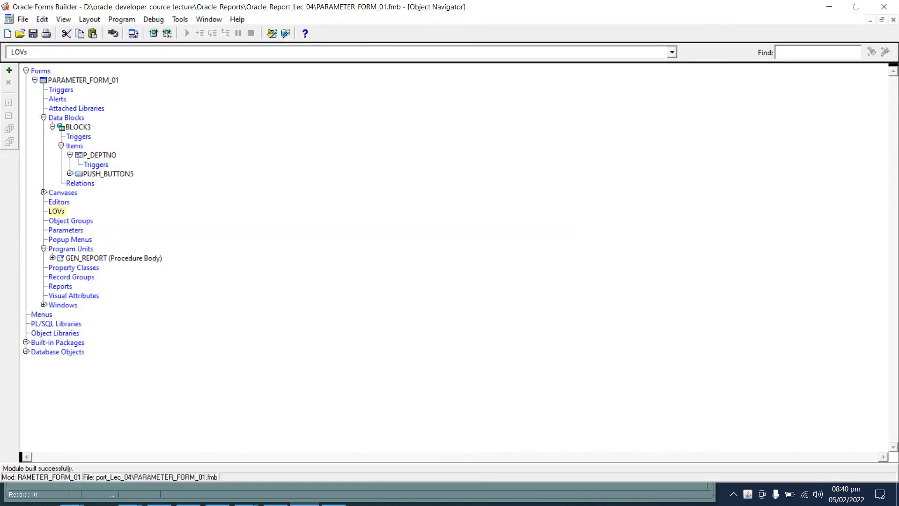
key(alt+Tab)
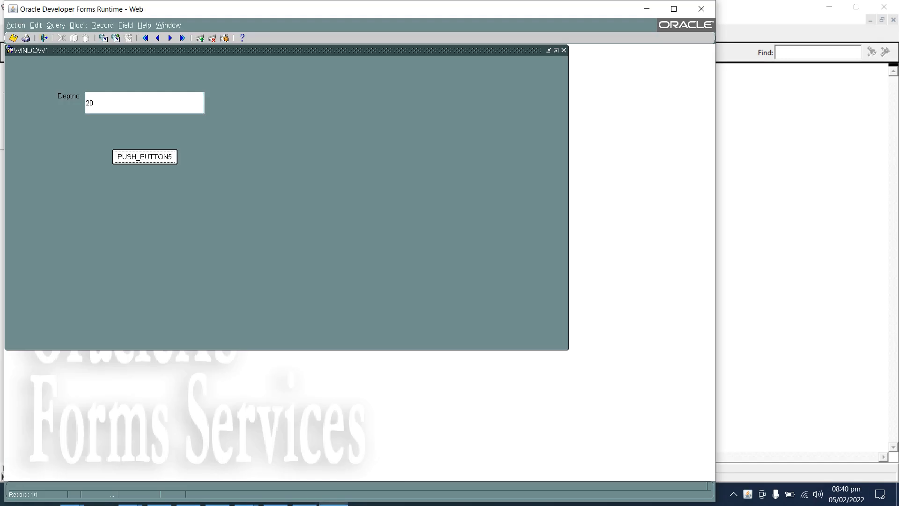
drag(356, 1, 374, 16)
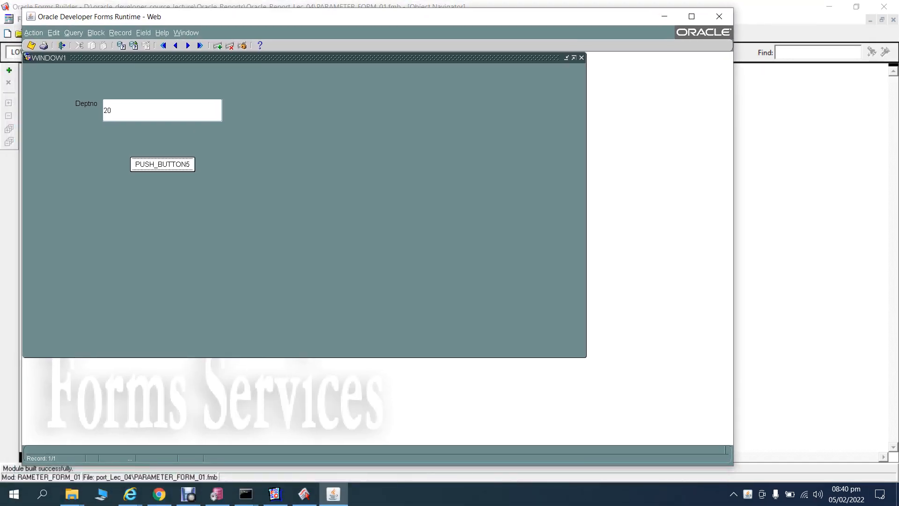
mouse_move(130, 493)
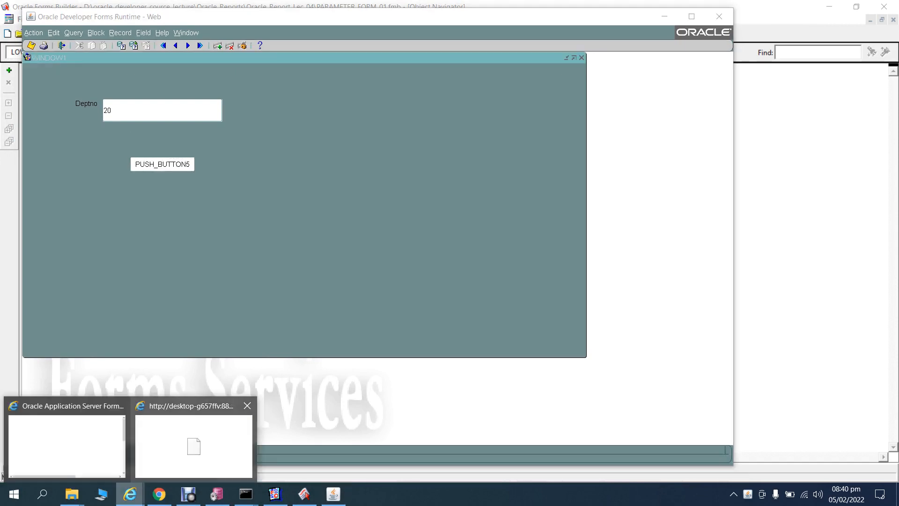
click(193, 445)
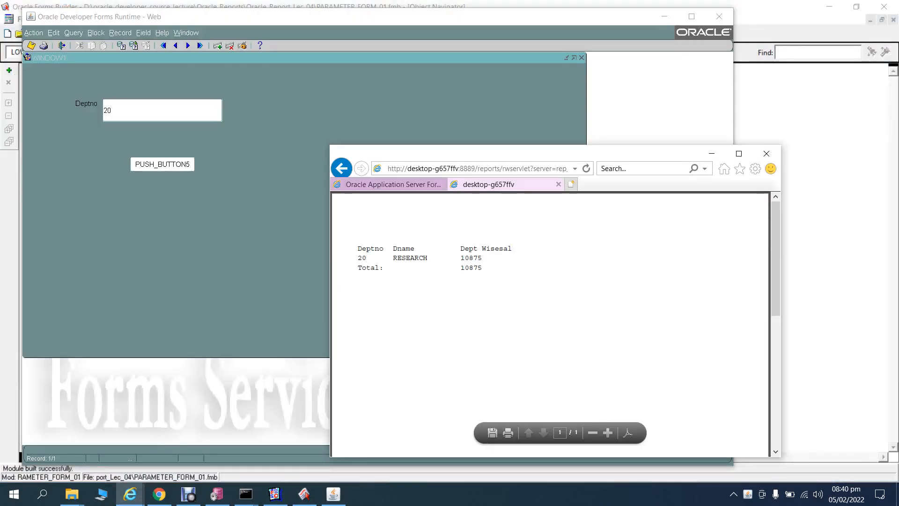
click(558, 184)
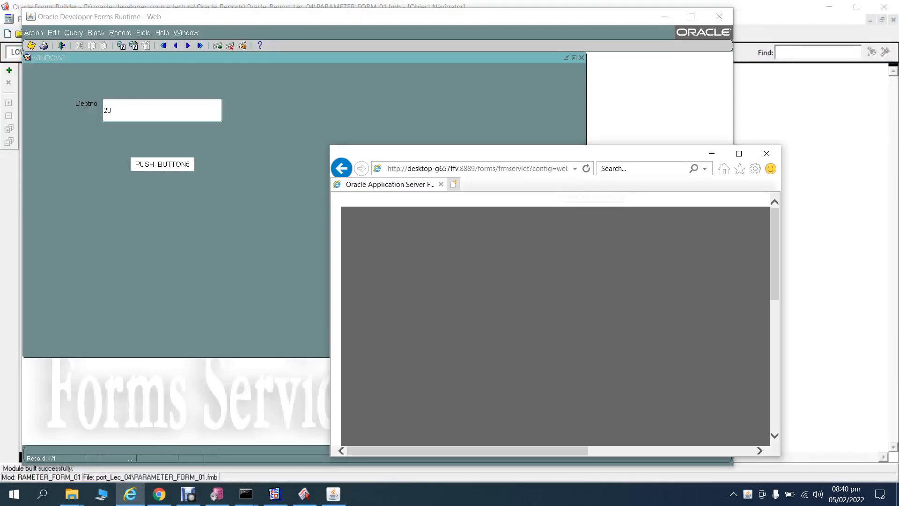
Set Deptno to 40 in the running form, generate its salary report with PUSH_BUTTON5, and close the report.
click(162, 111)
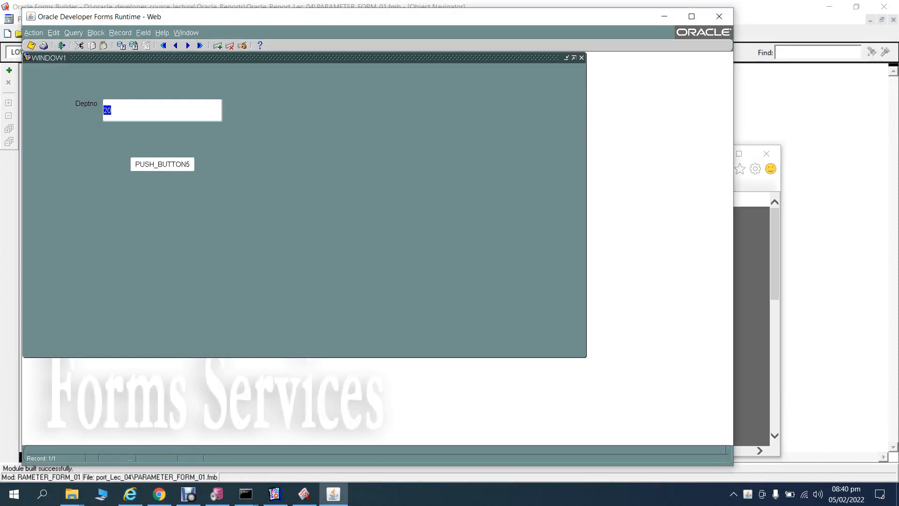
text(40)
click(162, 164)
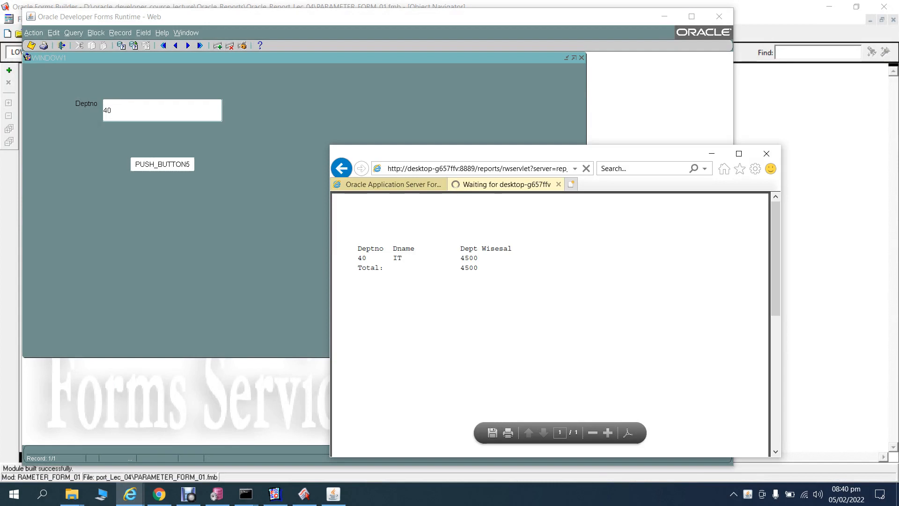
click(558, 184)
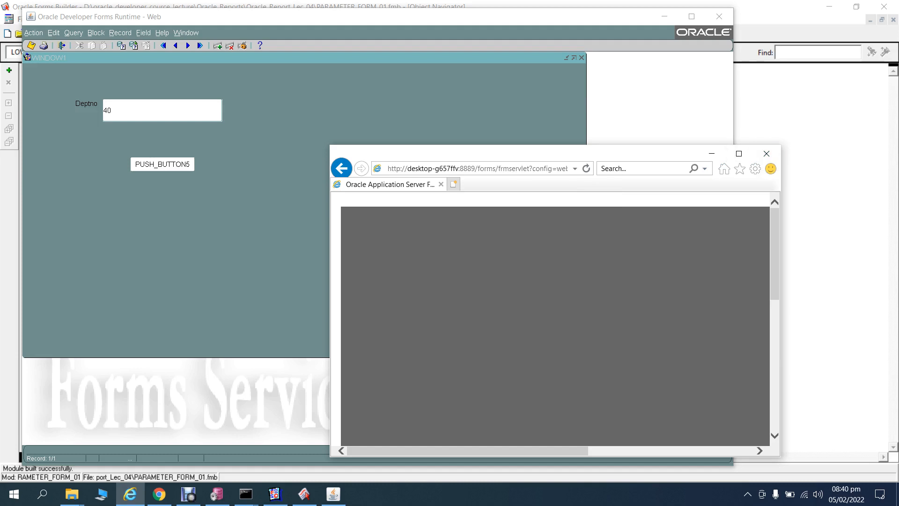
Clear the Deptno value, generate the report without a department filter, and close the report.
click(163, 165)
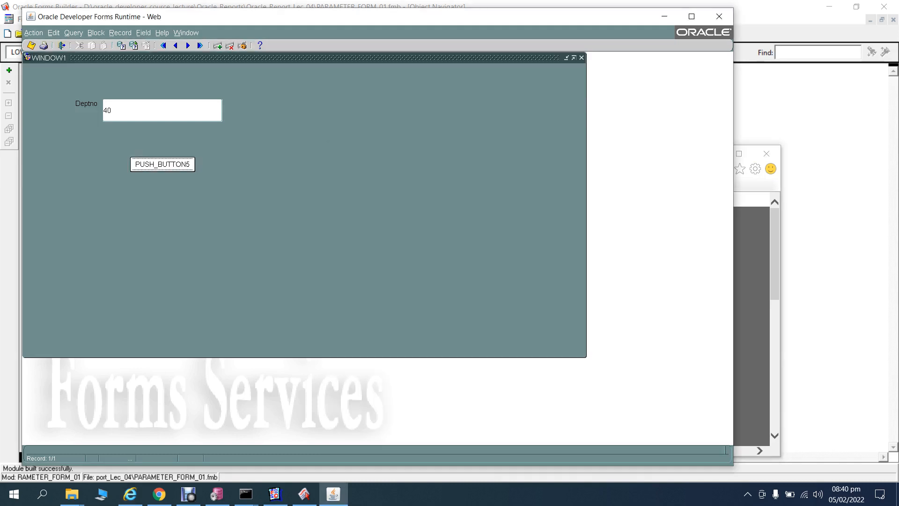
click(163, 110)
key(BackSpace)
key(BackSpace)
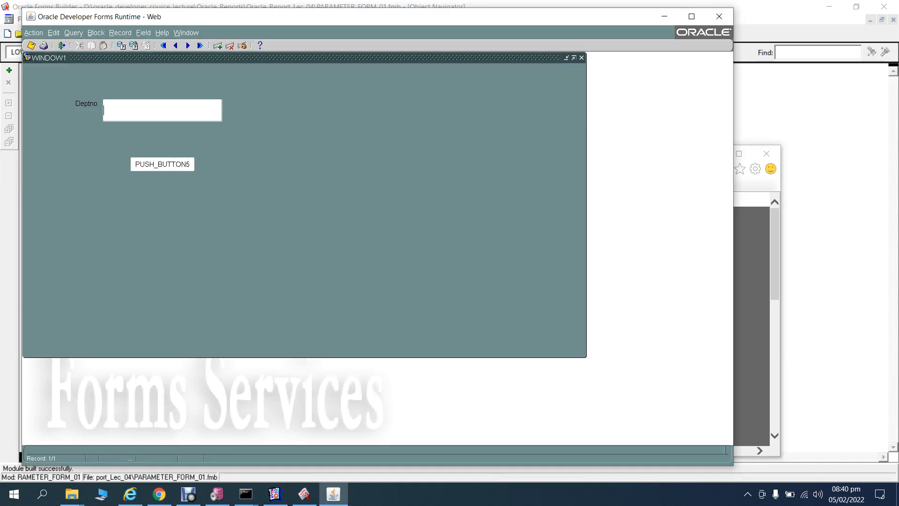
click(163, 165)
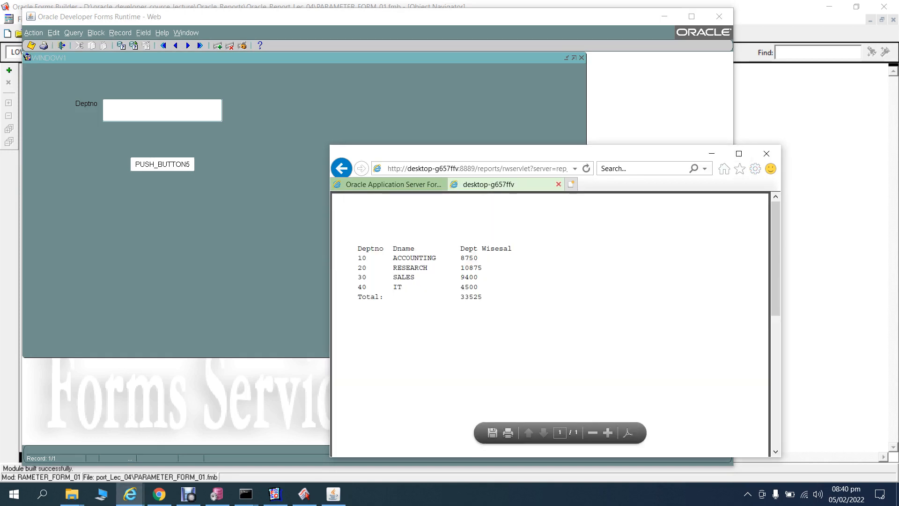
click(558, 184)
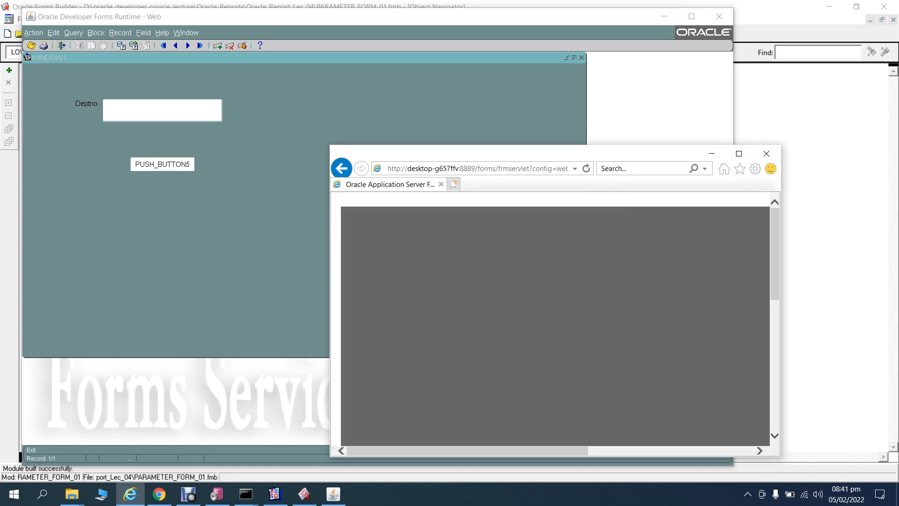
Exit the running form and close the browser window that launched it.
click(61, 45)
click(62, 46)
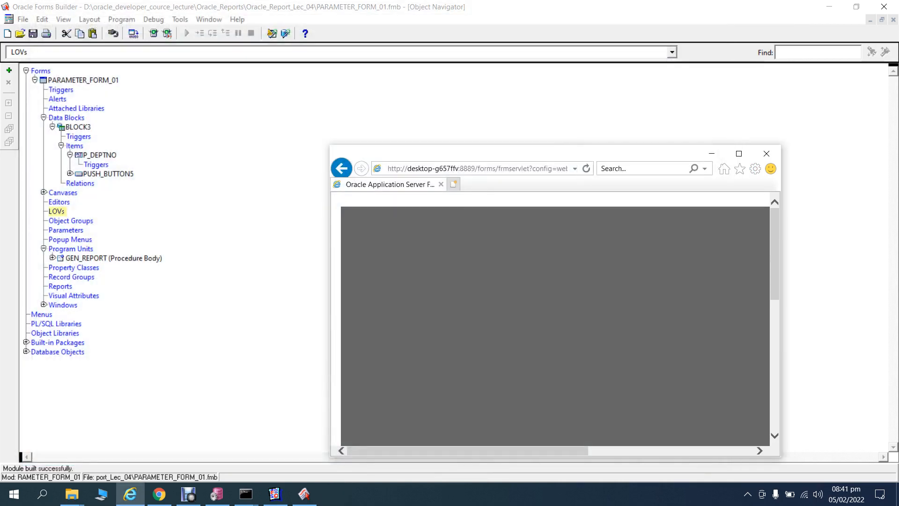
click(766, 154)
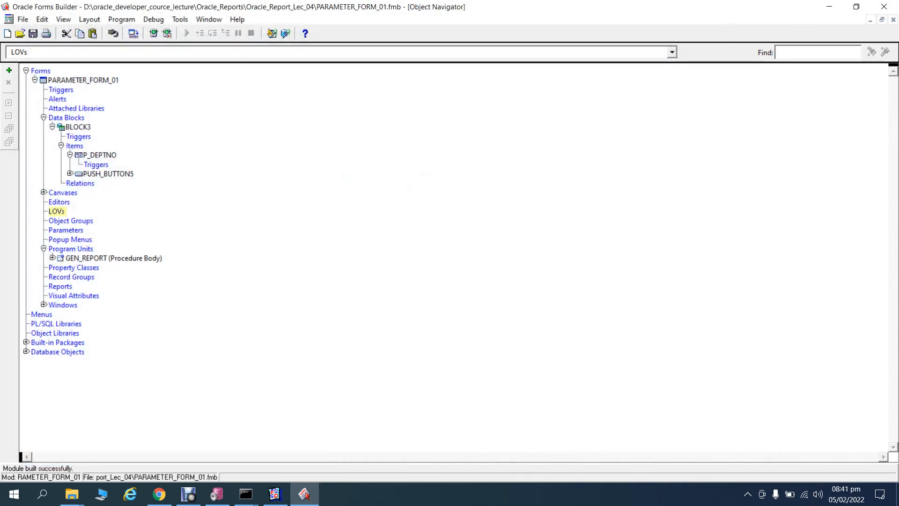
Save PARAMETER_FORM_01, compile all its PL/SQL and the module, and save the form again.
key(ctrl+s)
key(ctrl+shift+k)
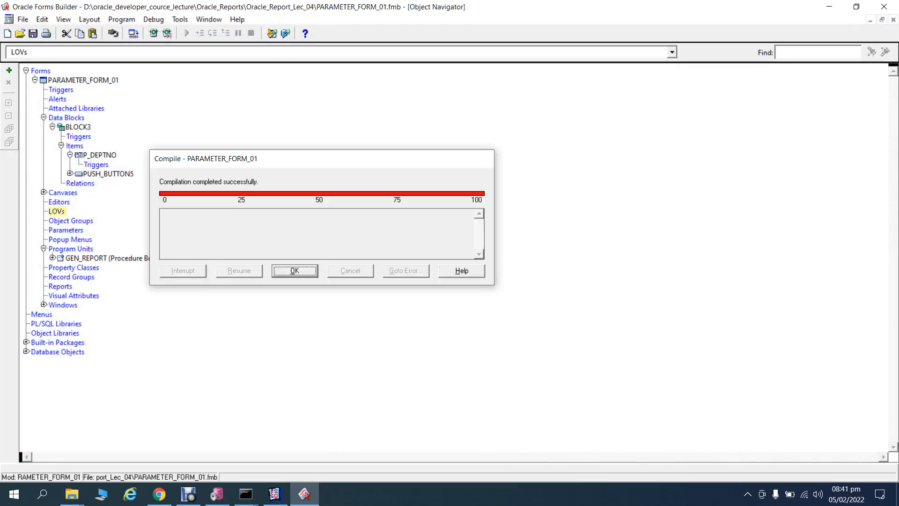
key(Return)
key(ctrl+t)
key(ctrl+shift+k)
key(Return)
key(ctrl+s)
Close PARAMETER_FORM_01 and exit both Forms Builder and Reports Builder.
key(ctrl+w)
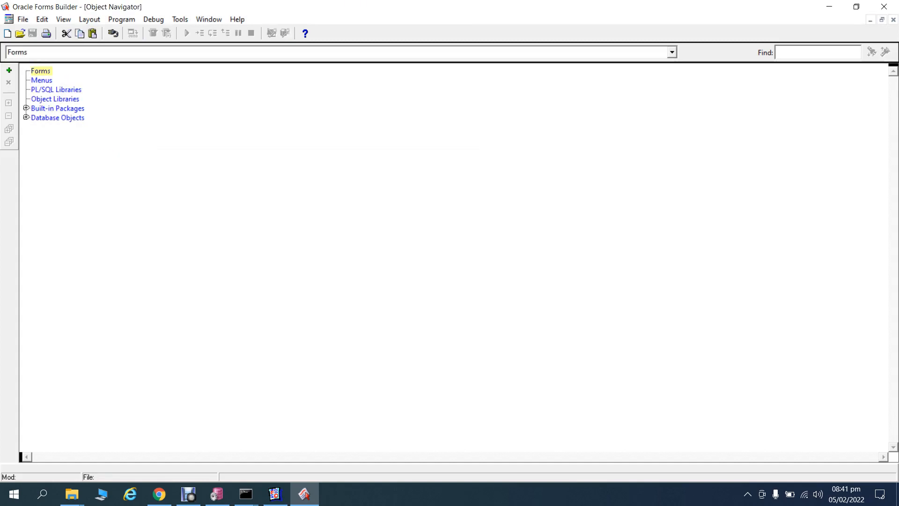
click(884, 6)
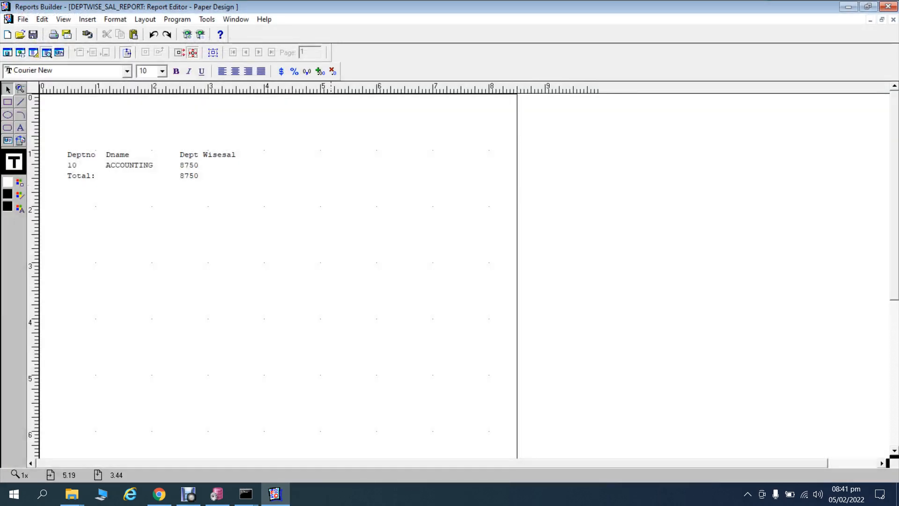
click(888, 6)
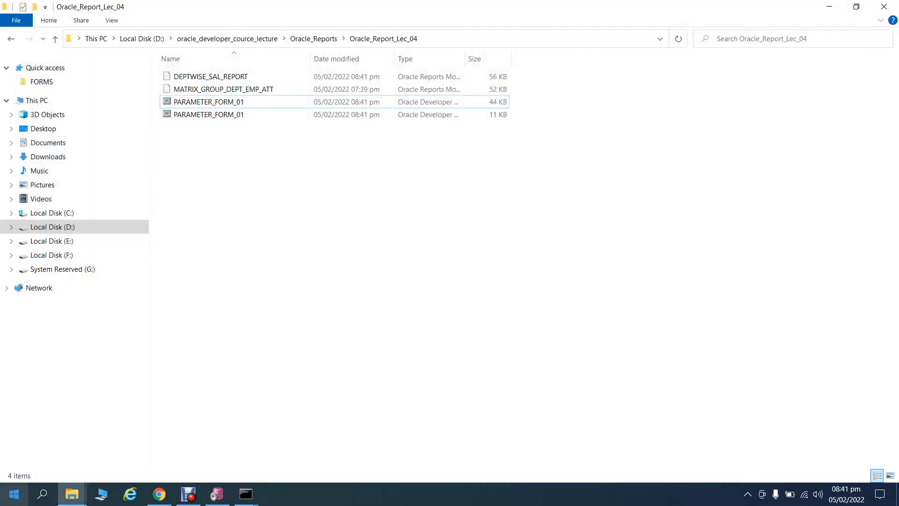
click(14, 494)
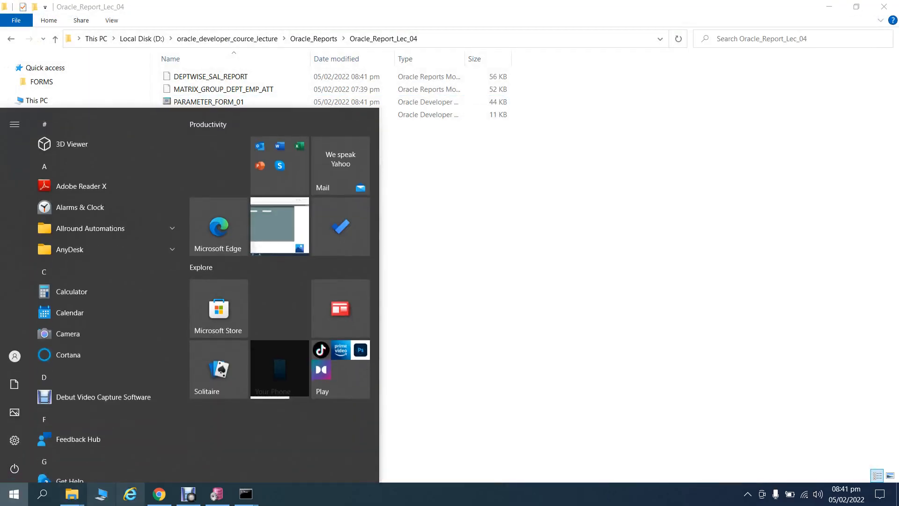
click(189, 494)
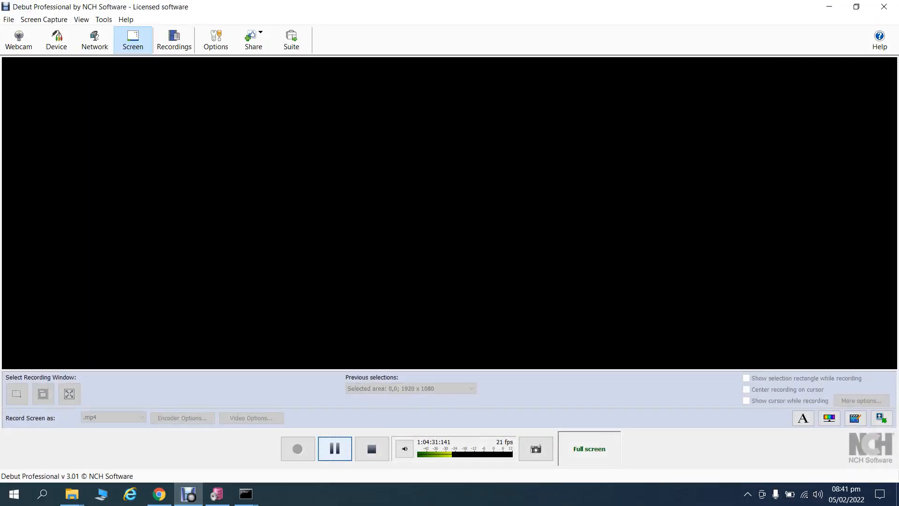